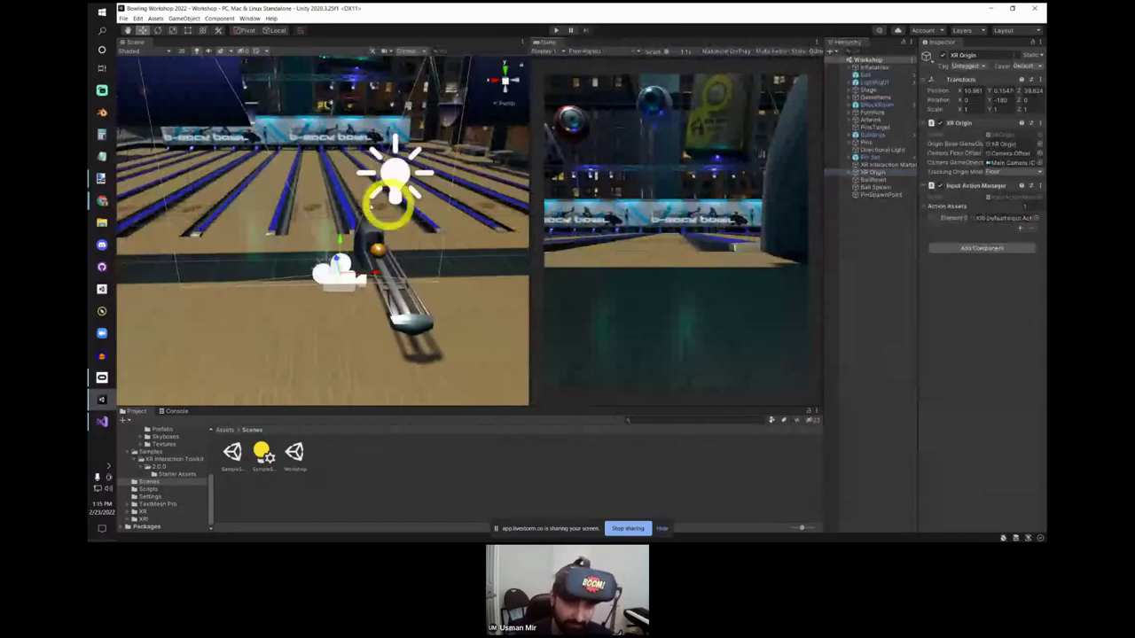
# Step: Orbit the Scene view to a new angle on the bowling lanes, then enter Play mode
pyautogui.moveTo(387, 206); pyautogui.dragTo(405, 250, button='middle')
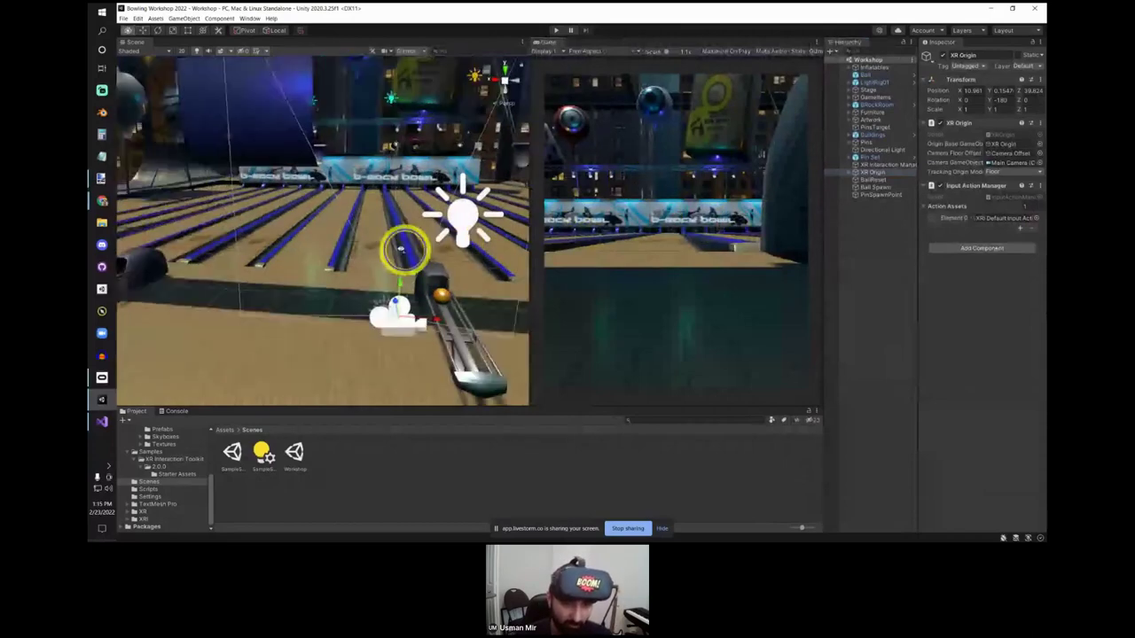
pyautogui.keyDown('alt'); pyautogui.moveTo(405, 250); pyautogui.dragTo(370, 256); pyautogui.keyUp('alt')
pyautogui.click(558, 32)
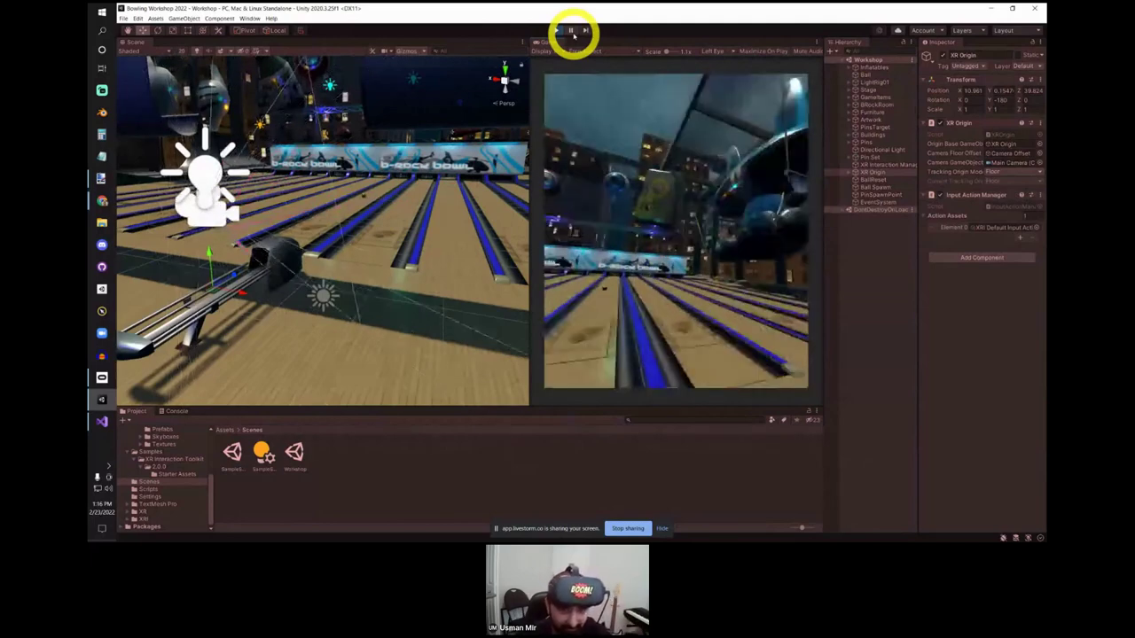
# Step: Fly the view down the lanes toward the banner during play, then stop Play mode
pyautogui.moveTo(409, 156); pyautogui.dragTo(494, 198, button='right')
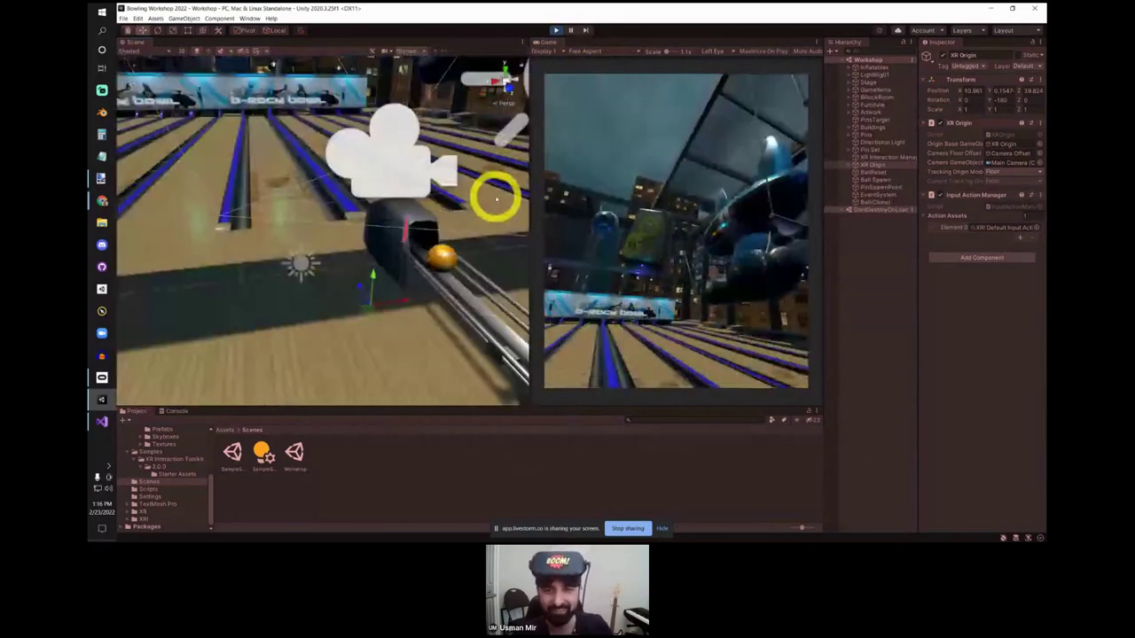
pyautogui.click(554, 30)
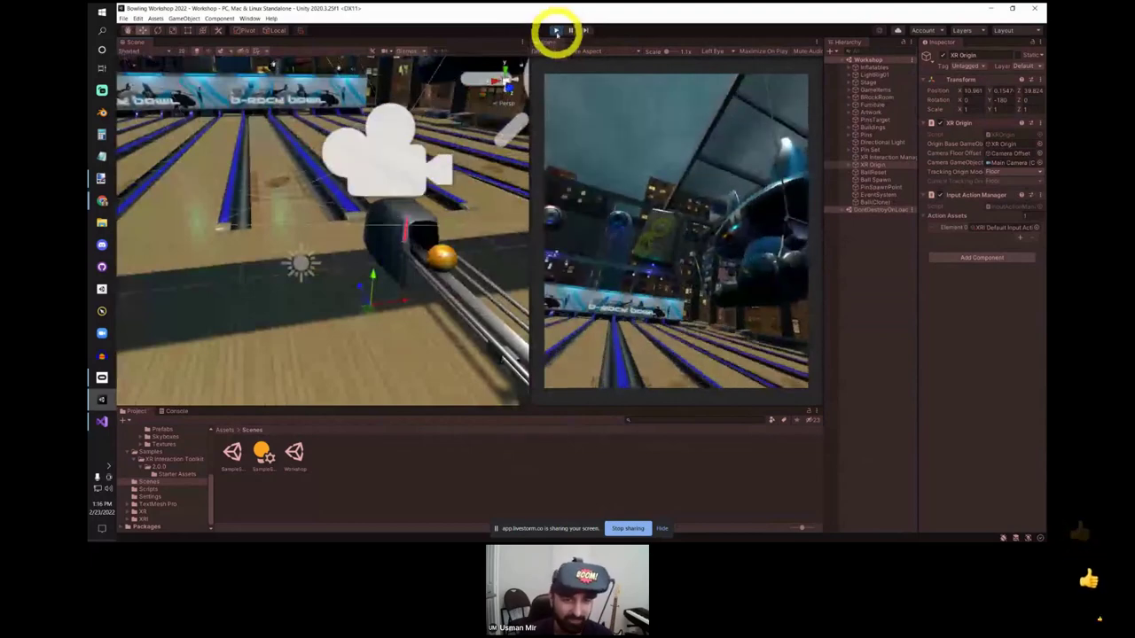
pyautogui.moveTo(337, 156)
pyautogui.mouseDown(button='right')
pyautogui.moveTo(319, 168)
pyautogui.moveTo(338, 209)
pyautogui.moveTo(331, 185)
pyautogui.moveTo(523, 242)
pyautogui.moveTo(340, 188)
pyautogui.moveTo(381, 210)
pyautogui.moveTo(403, 200)
pyautogui.moveTo(318, 159)
pyautogui.mouseUp(button='right')
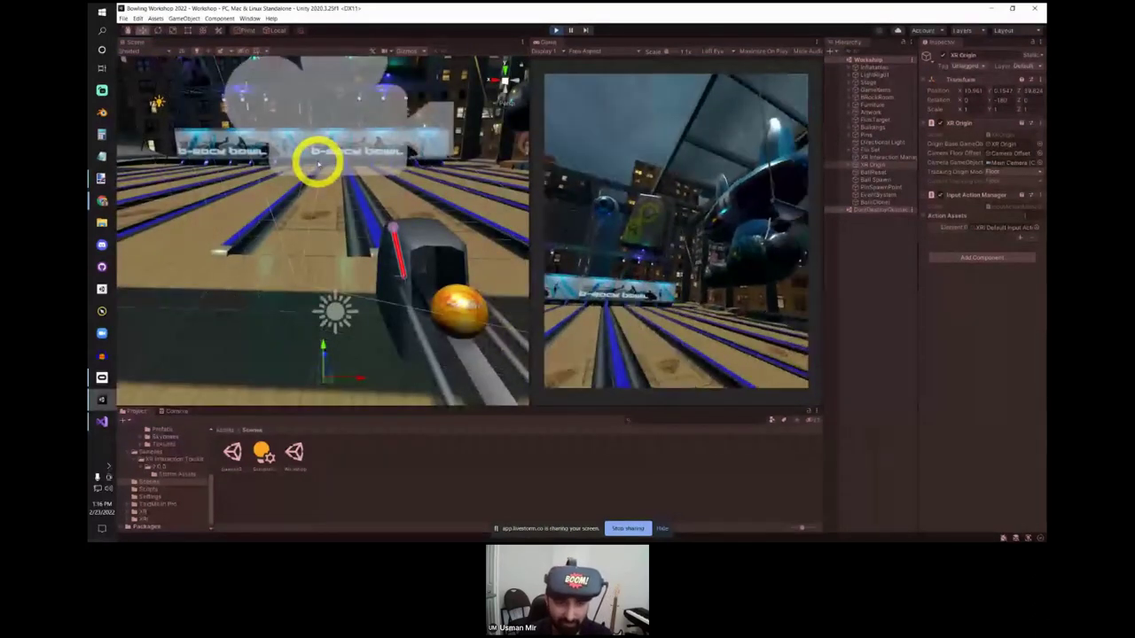
pyautogui.moveTo(342, 229)
pyautogui.mouseDown(button='right')
pyautogui.moveTo(368, 224)
pyautogui.moveTo(346, 222)
pyautogui.mouseUp(button='right')
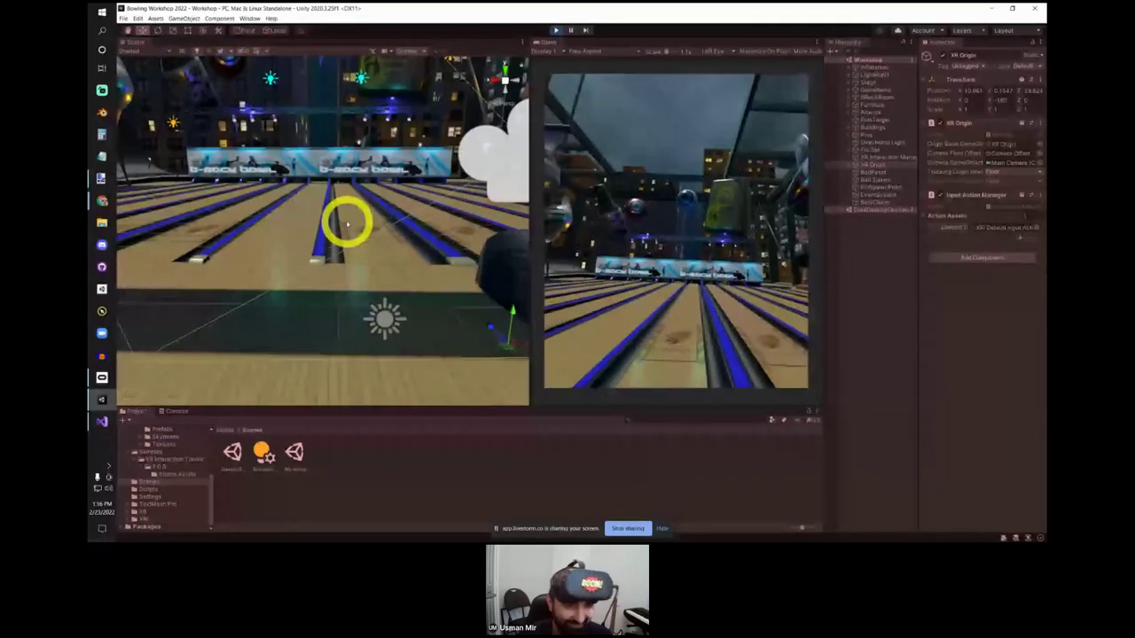
pyautogui.moveTo(346, 223)
pyautogui.mouseDown(button='right')
pyautogui.moveTo(373, 237)
pyautogui.moveTo(355, 221)
pyautogui.moveTo(364, 223)
pyautogui.mouseUp(button='right')
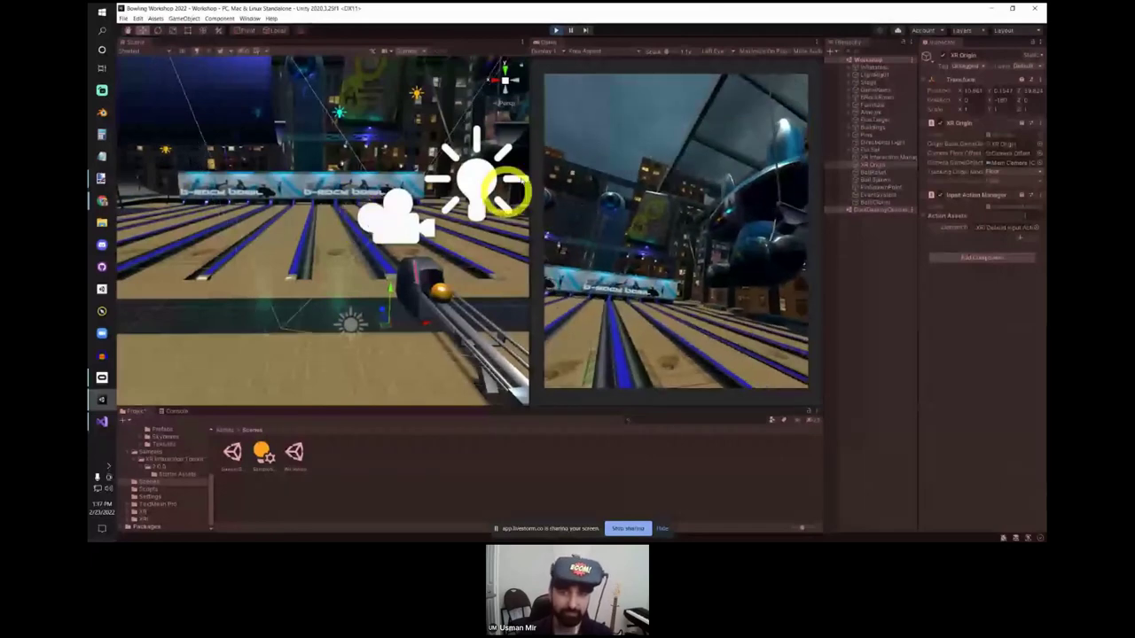
pyautogui.click(557, 30)
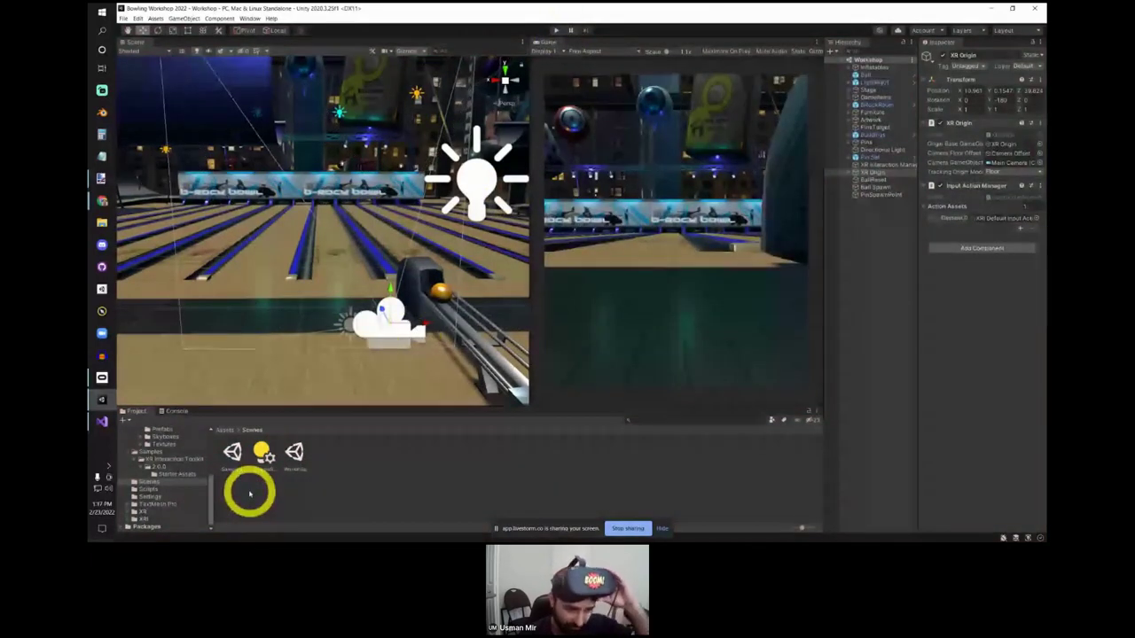
# Step: Open the BRockBowl scene from the Models/BowlingAssets folder
pyautogui.scroll(5, 211, 486)
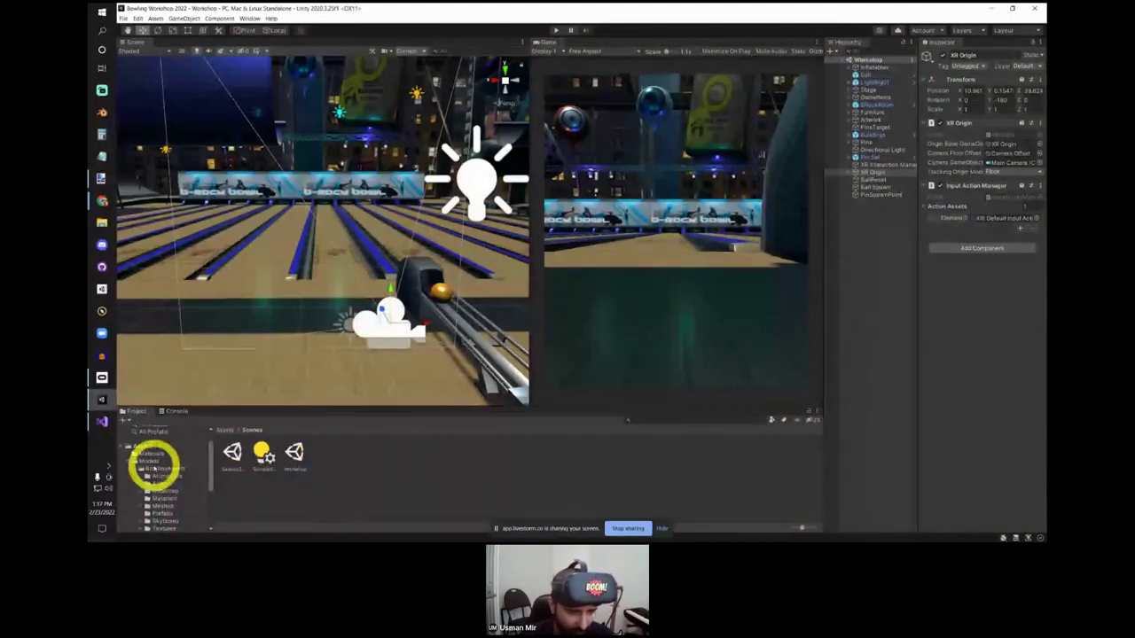
pyautogui.click(152, 469)
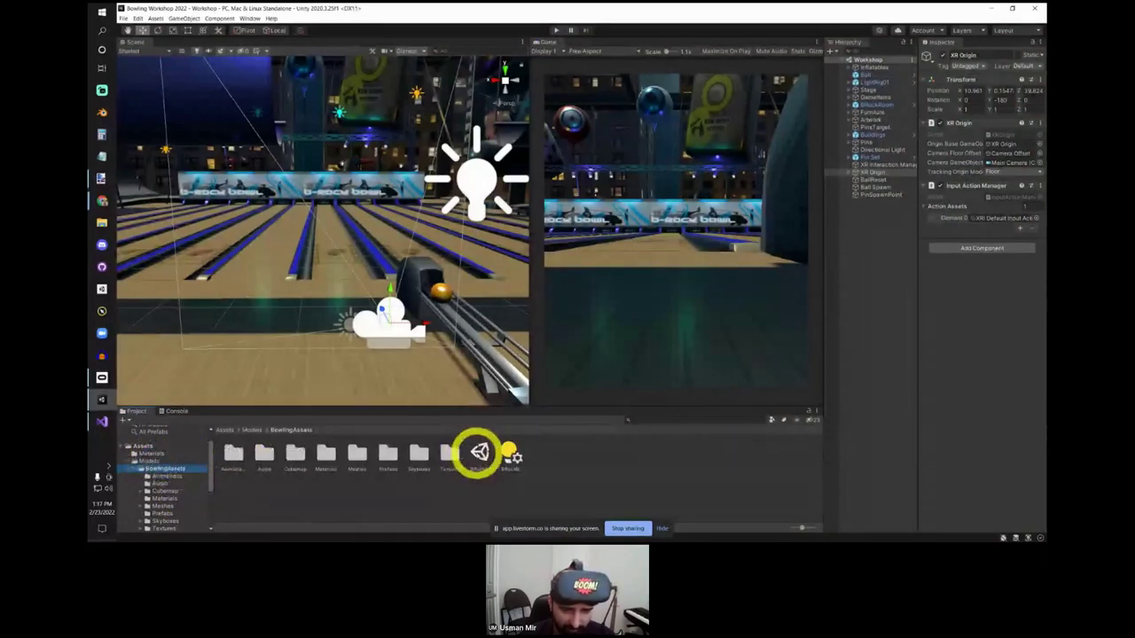
pyautogui.doubleClick(478, 454)
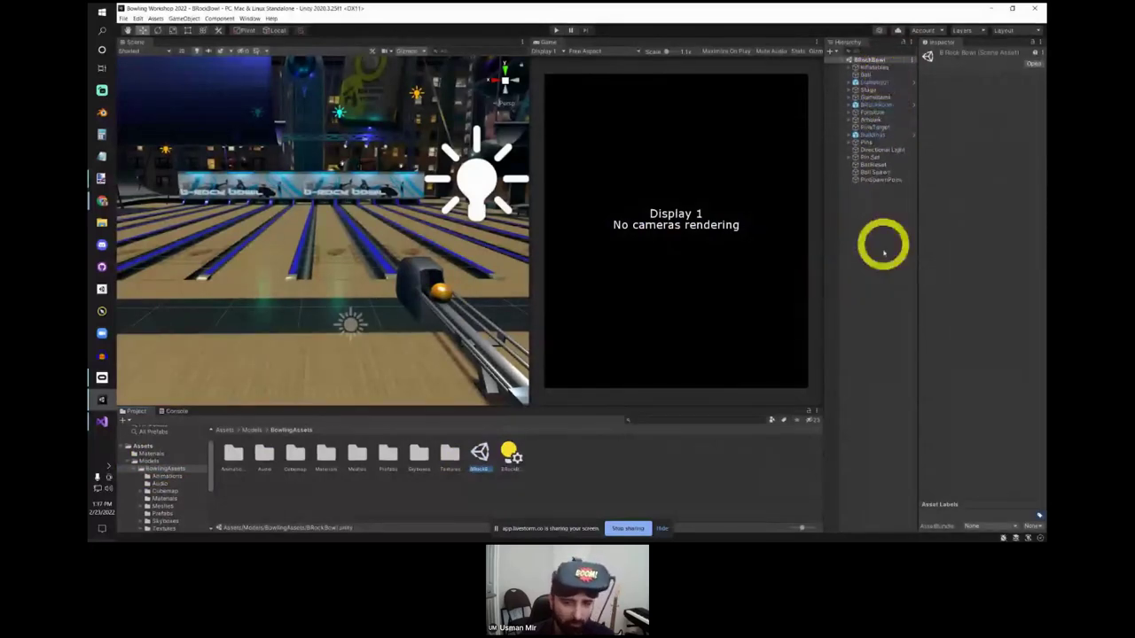
# Step: Browse back to Assets > Models > BowlingAssets, select BRockBowl, and fly behind the ball return
pyautogui.scroll(10, 390, 243)
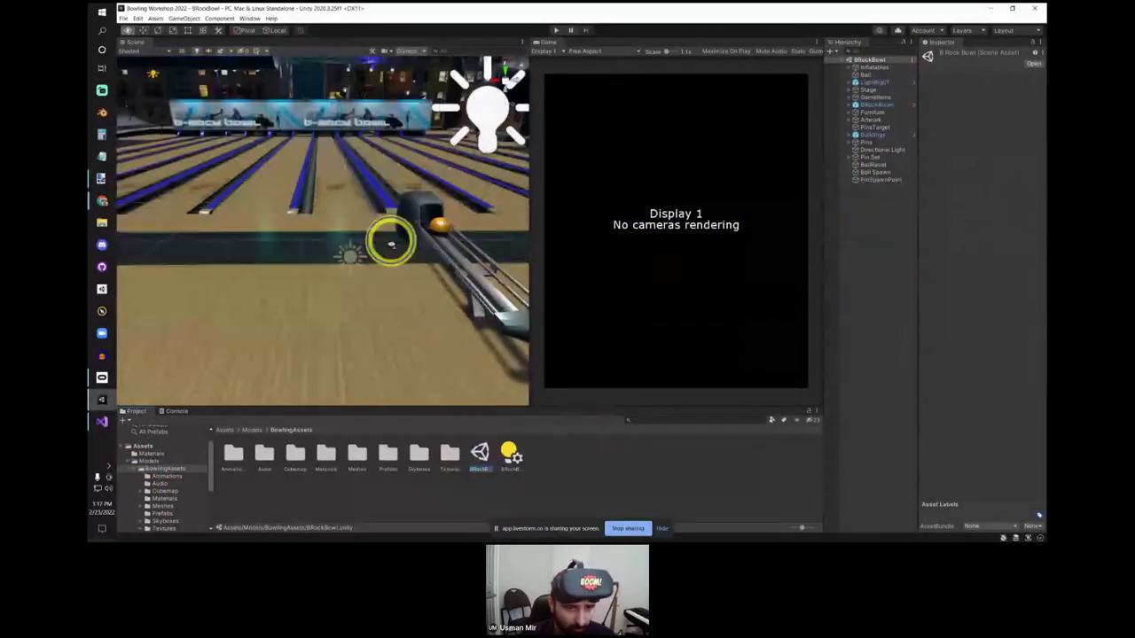
pyautogui.scroll(10, 399, 257)
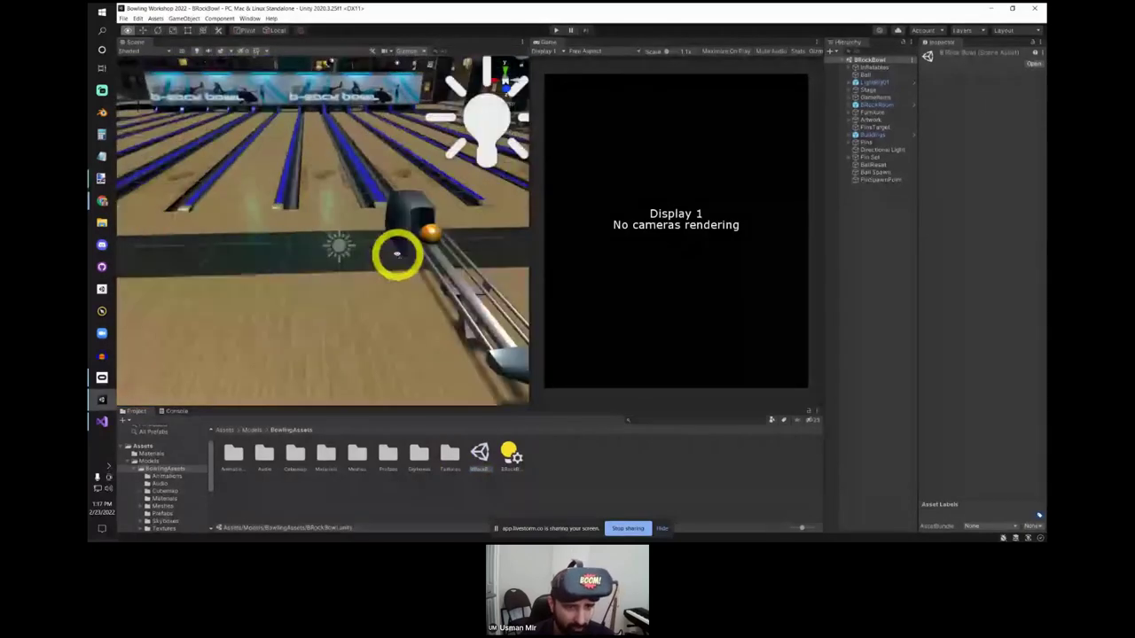
pyautogui.click(152, 468)
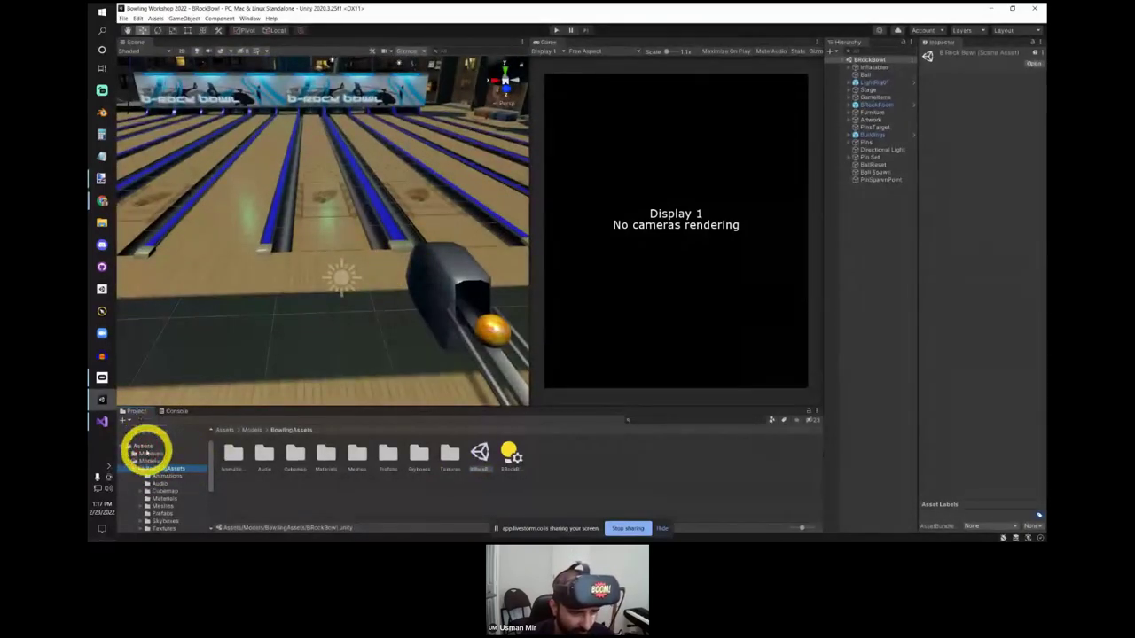
pyautogui.click(143, 447)
pyautogui.click(152, 461)
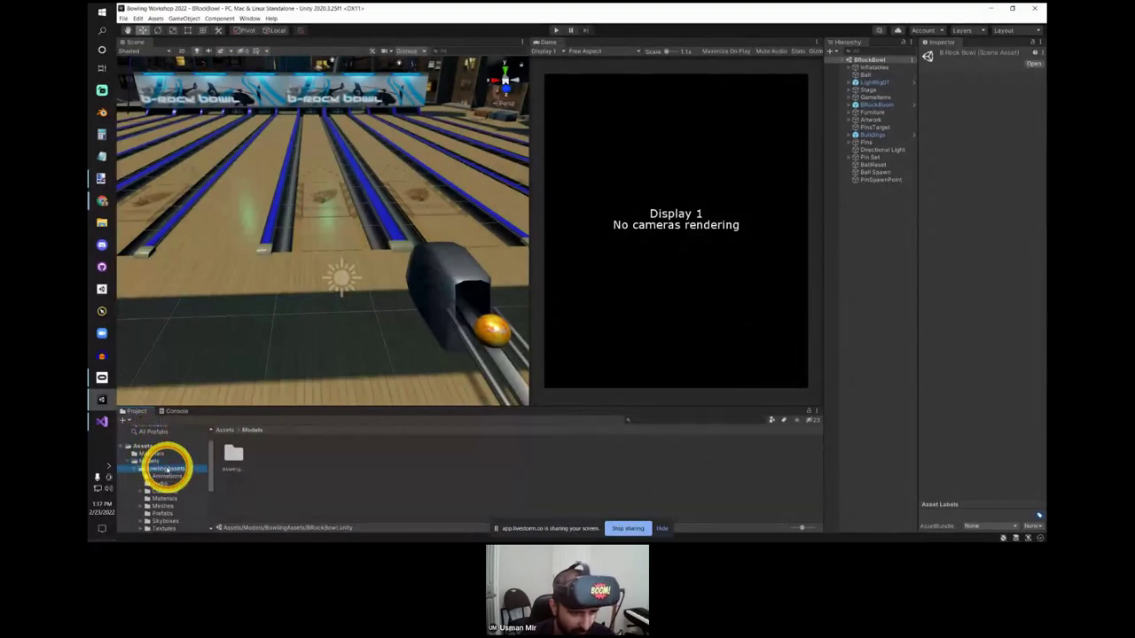
pyautogui.click(165, 469)
pyautogui.click(479, 457)
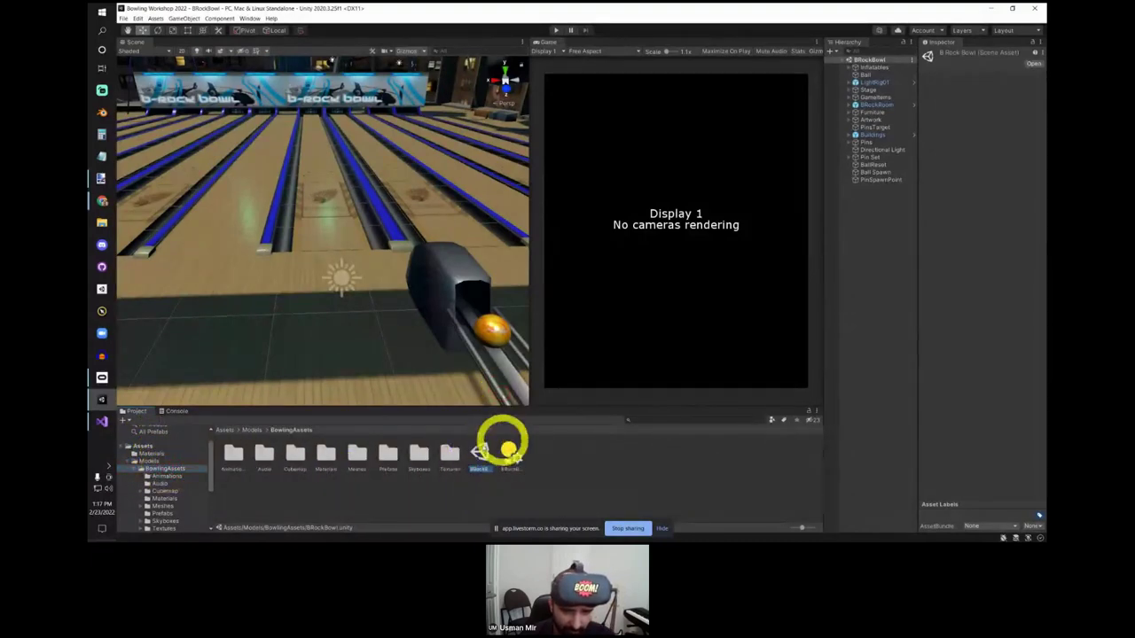
pyautogui.scroll(-10, 375, 304)
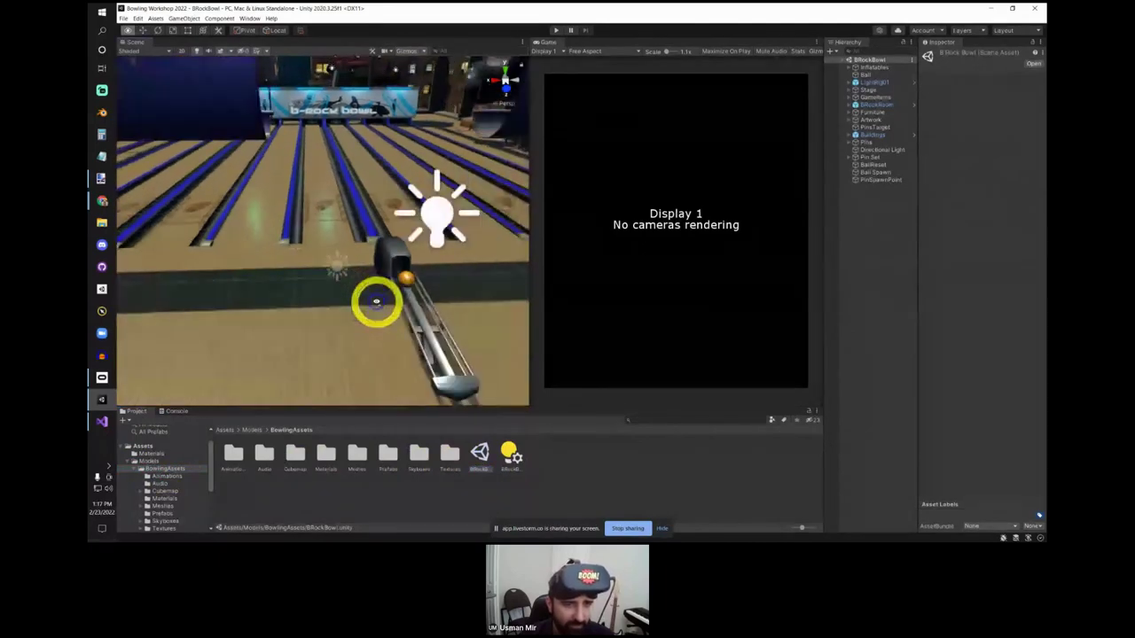
pyautogui.scroll(10, 359, 266)
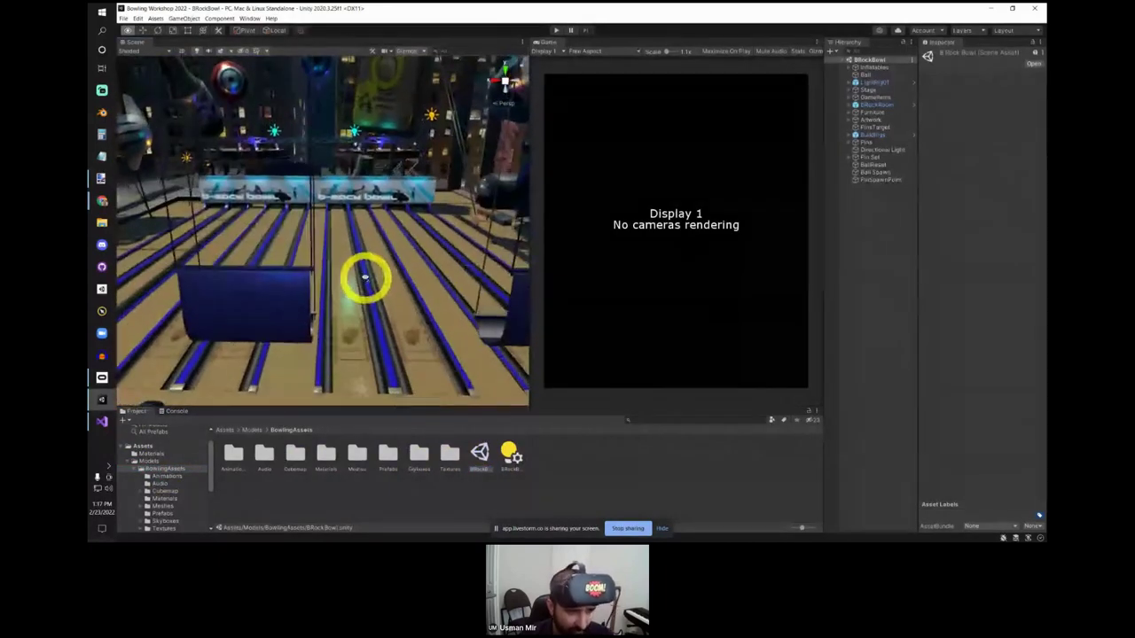
pyautogui.moveTo(365, 280); pyautogui.dragTo(418, 240, button='right')
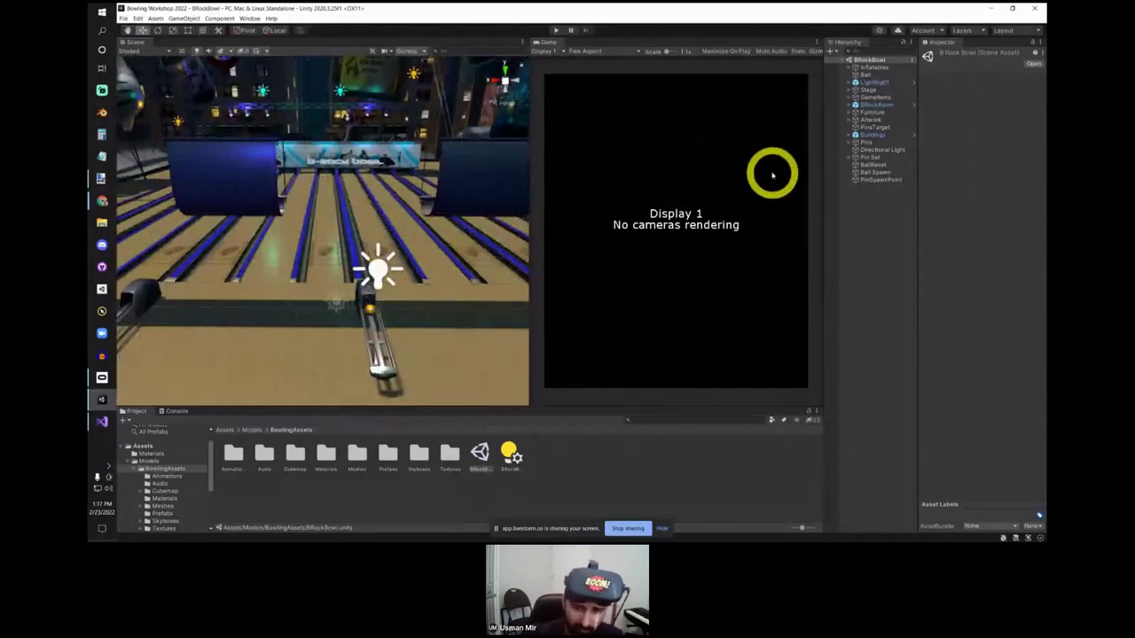
# Step: Minimize the Unity editor and close the browser window
pyautogui.click(988, 8)
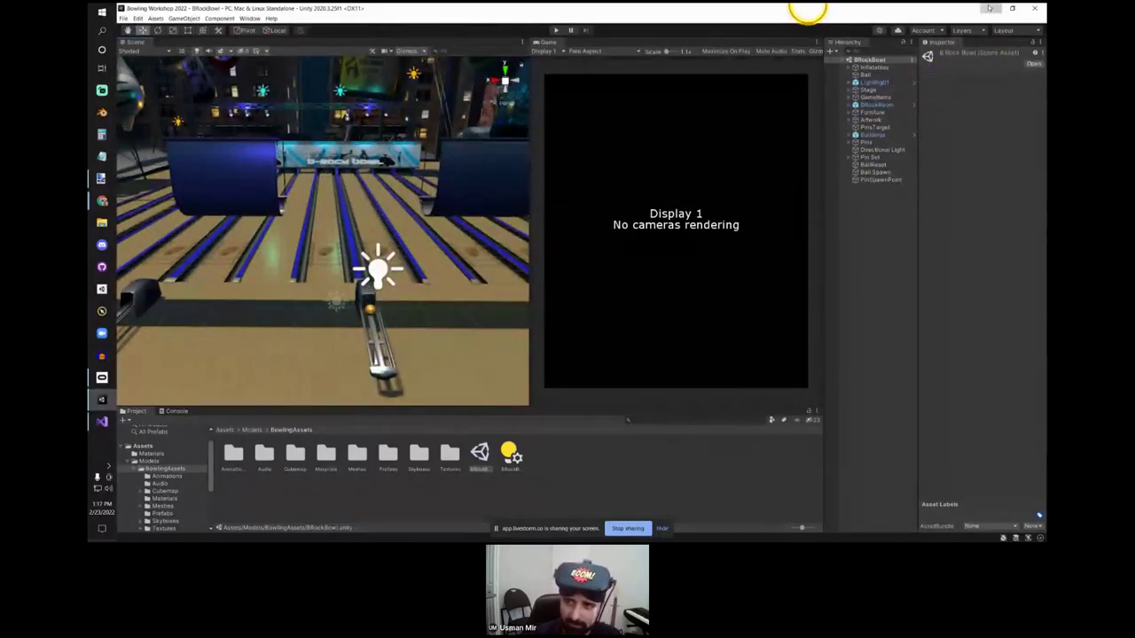
pyautogui.click(1036, 10)
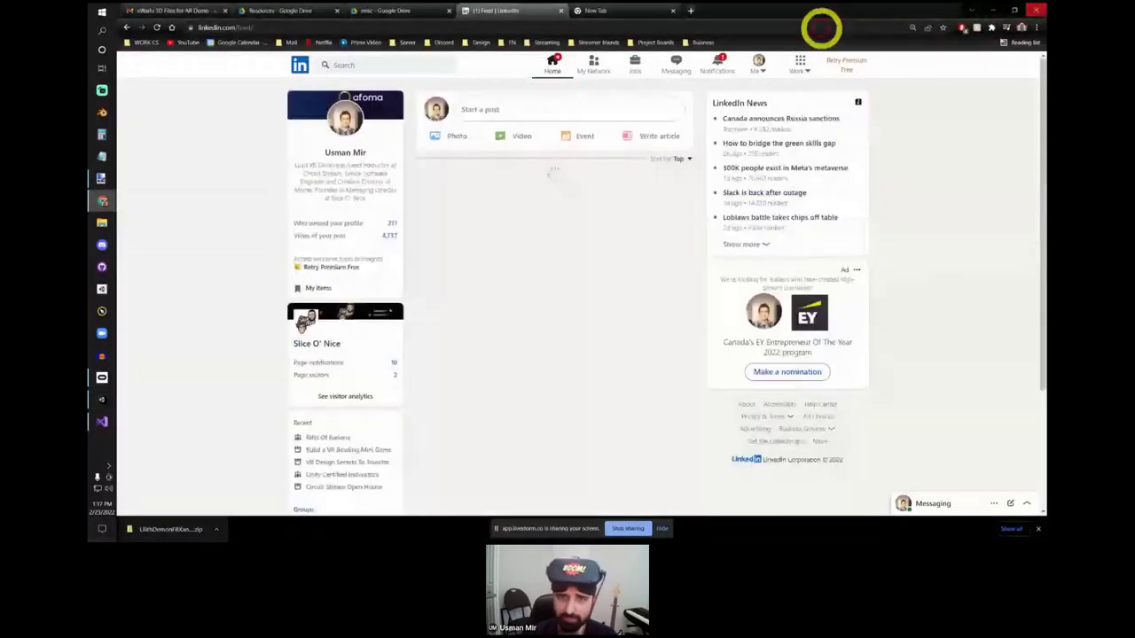
pyautogui.click(1035, 10)
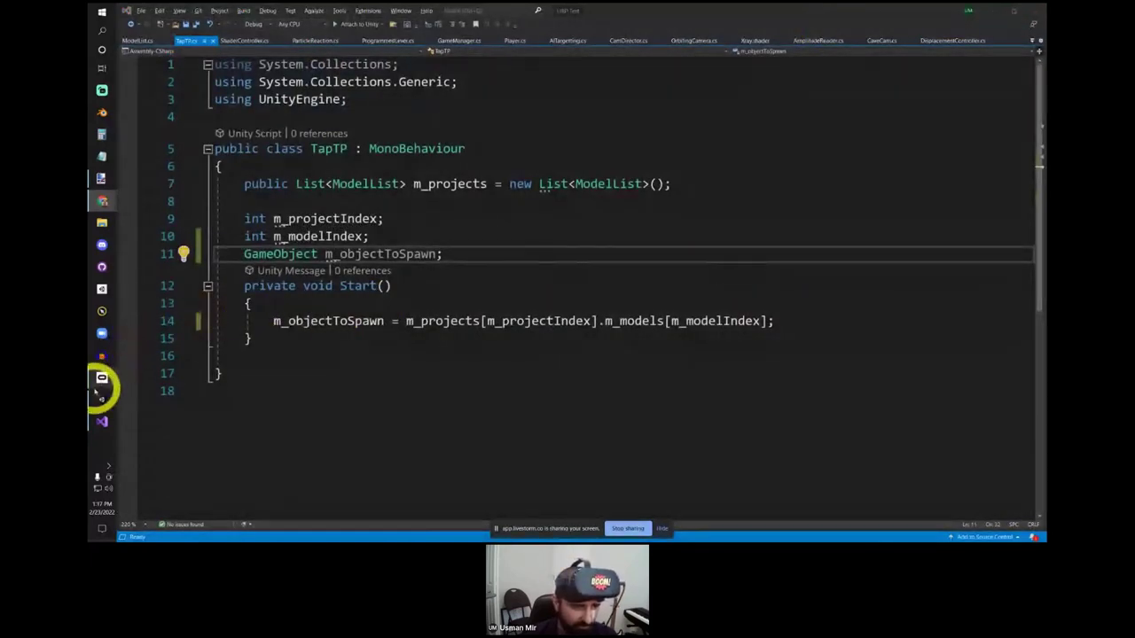
# Step: Bring up Unity Hub and reposition and enlarge its window to list seven projects
pyautogui.click(102, 288)
pyautogui.moveTo(305, 100); pyautogui.dragTo(372, 69)
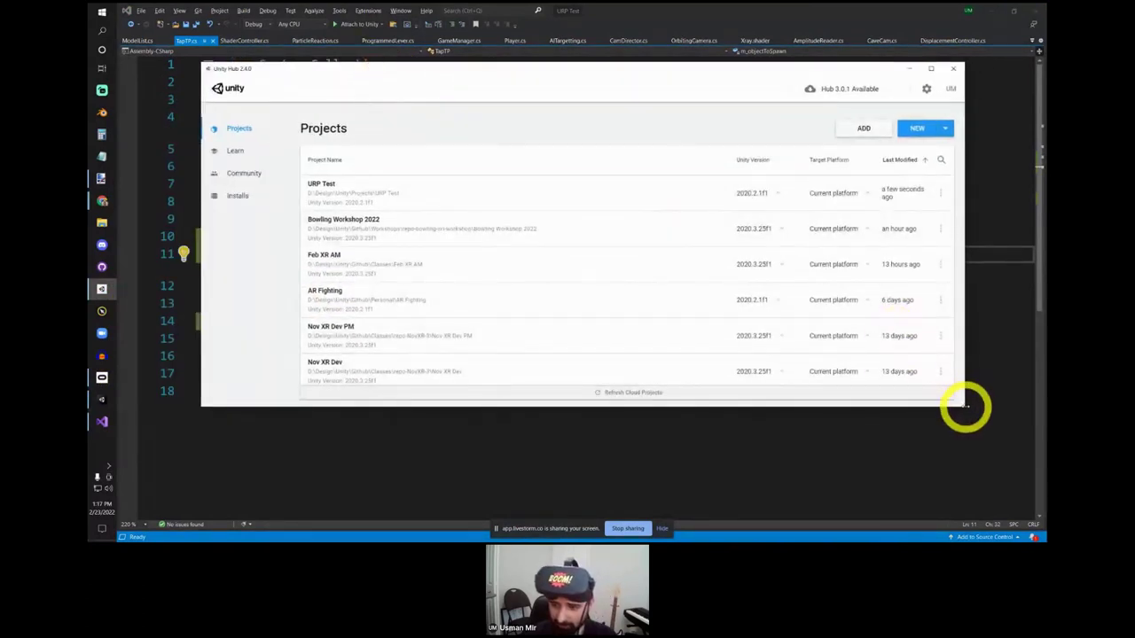
pyautogui.moveTo(967, 407); pyautogui.dragTo(964, 443)
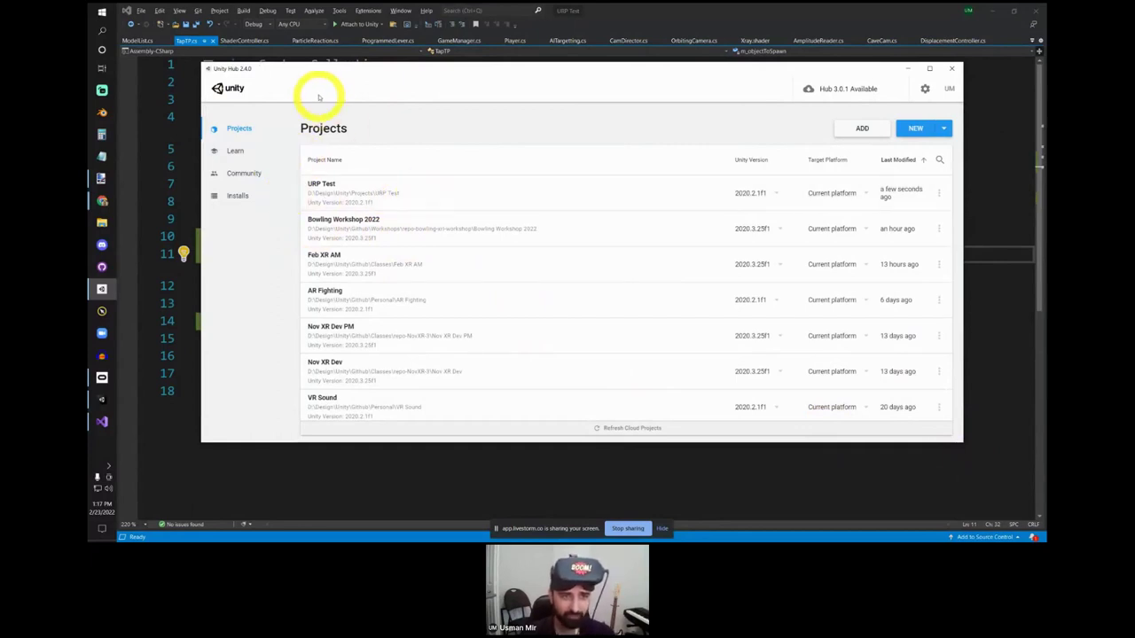
pyautogui.moveTo(329, 76); pyautogui.dragTo(353, 114)
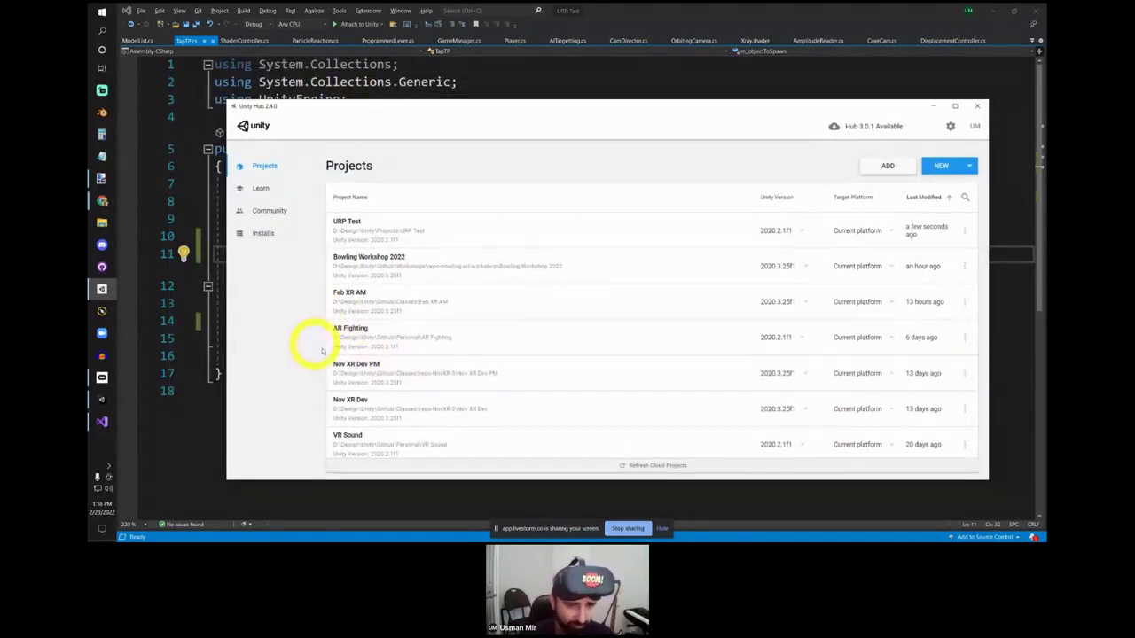
# Step: Review the six installed editors and 2020.3.25f1's modules (Android, iOS), closing without changes
pyautogui.click(268, 235)
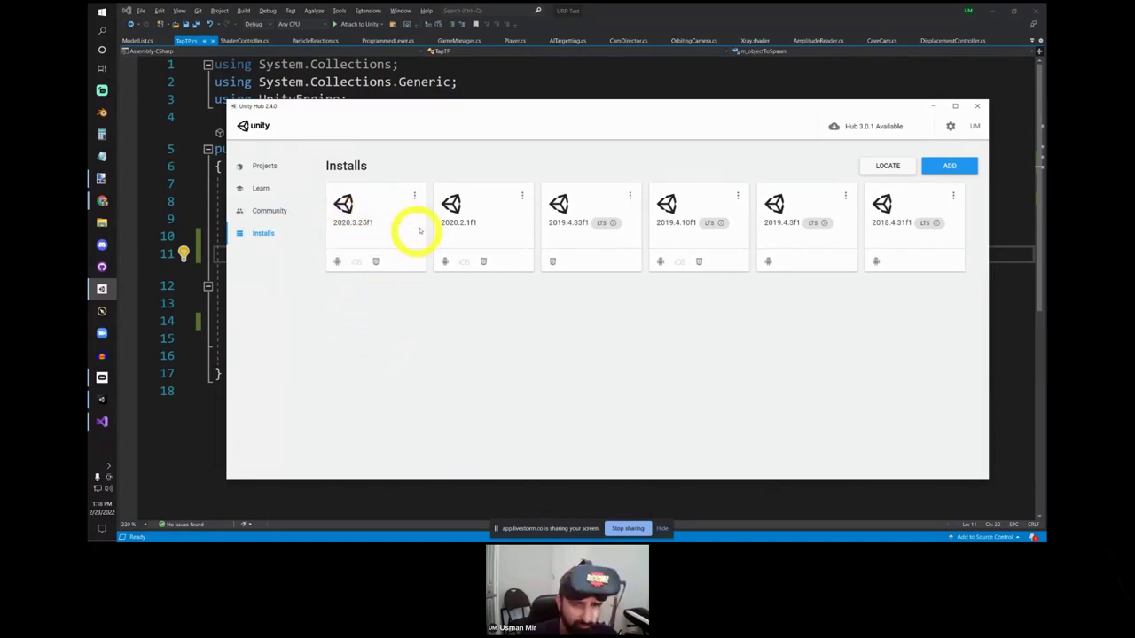
pyautogui.click(416, 196)
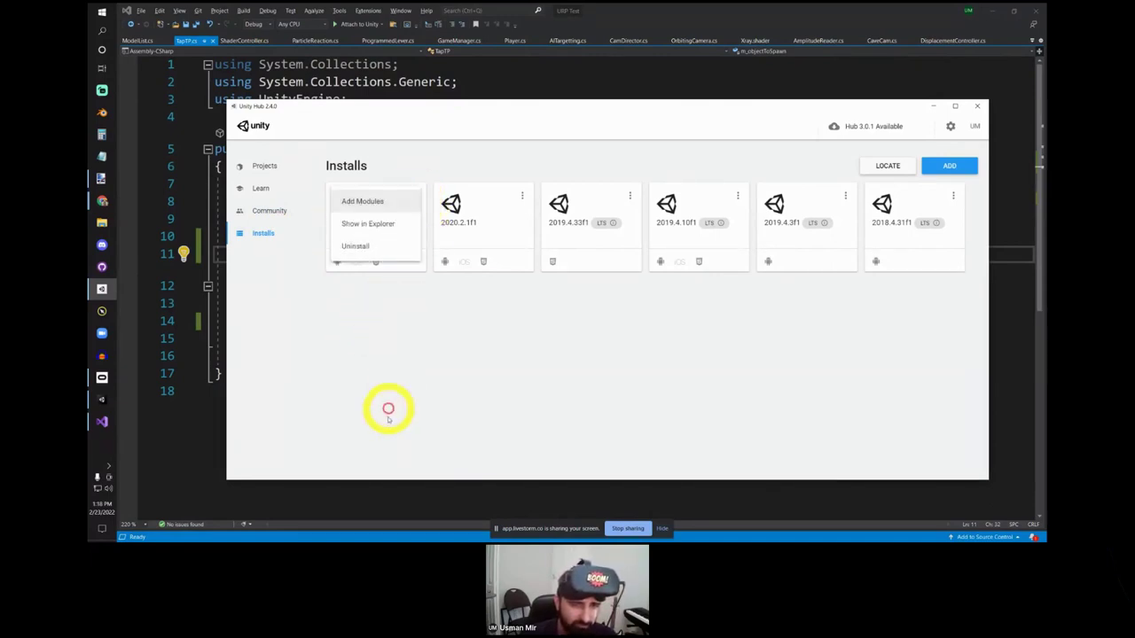
pyautogui.click(365, 203)
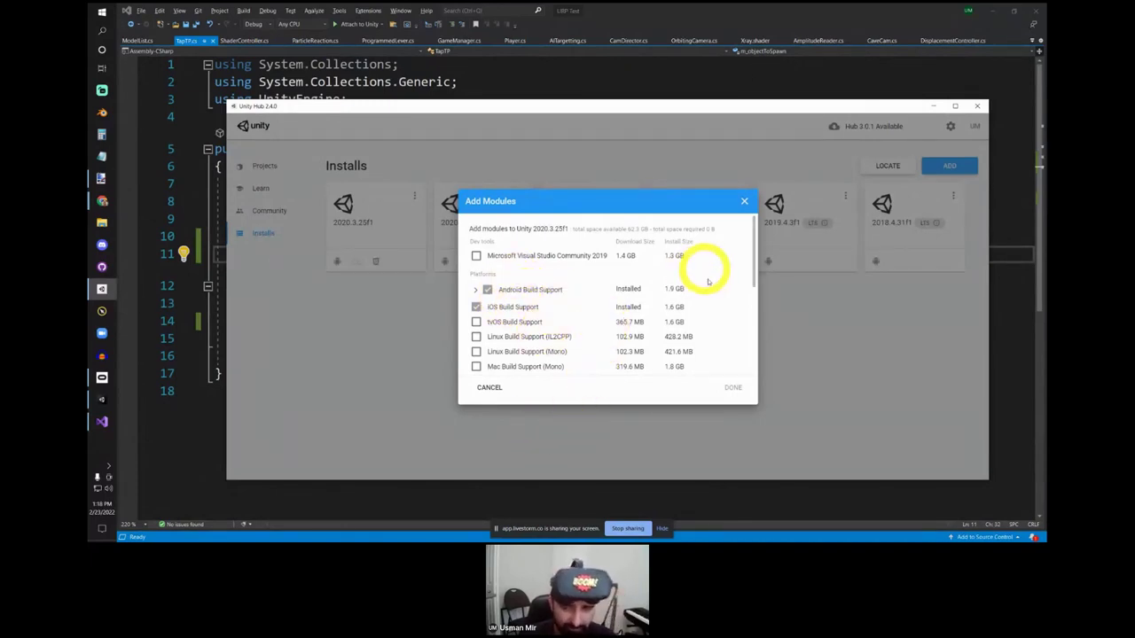
pyautogui.click(741, 204)
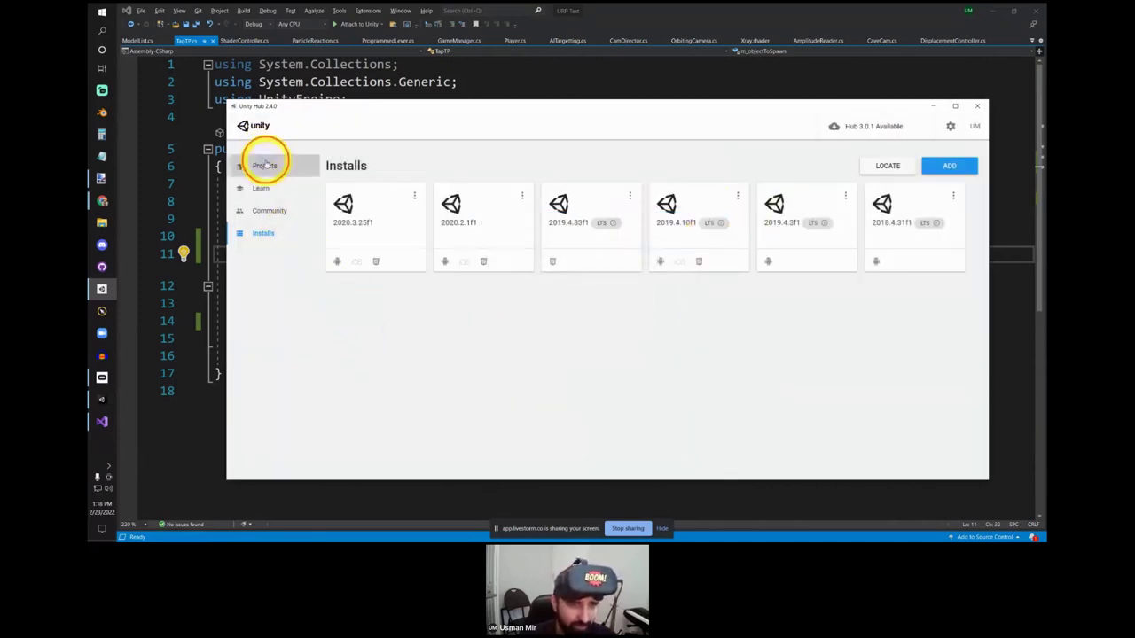
# Step: Return to the Projects list and make the Hub window taller to show more projects
pyautogui.click(304, 167)
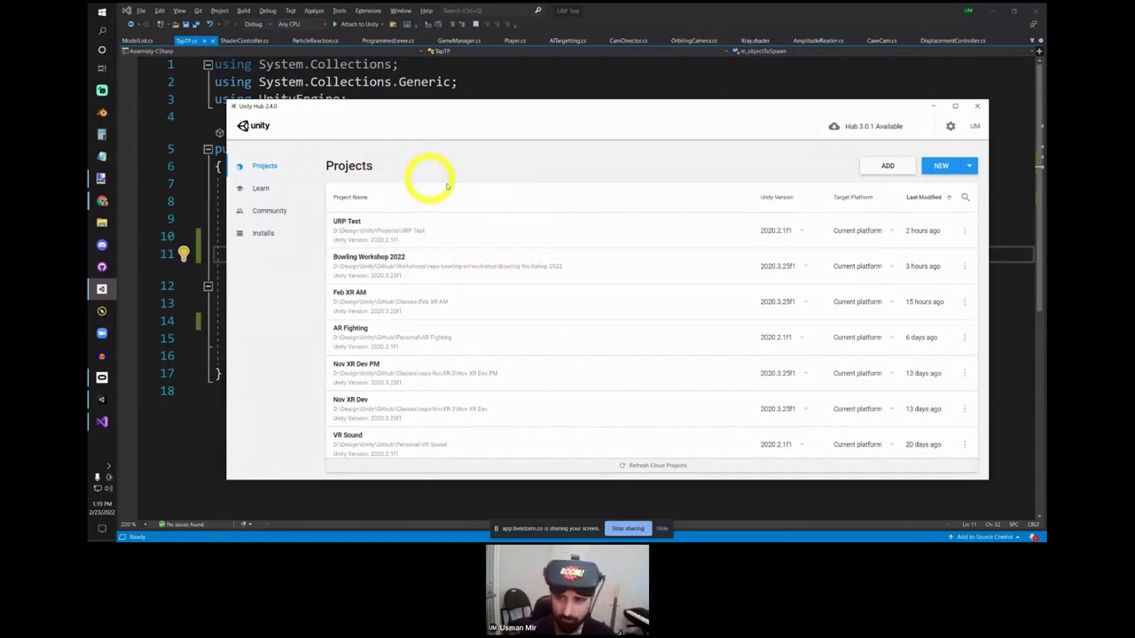
pyautogui.moveTo(812, 102)
pyautogui.mouseDown()
pyautogui.moveTo(811, 13)
pyautogui.moveTo(819, 94)
pyautogui.mouseUp()
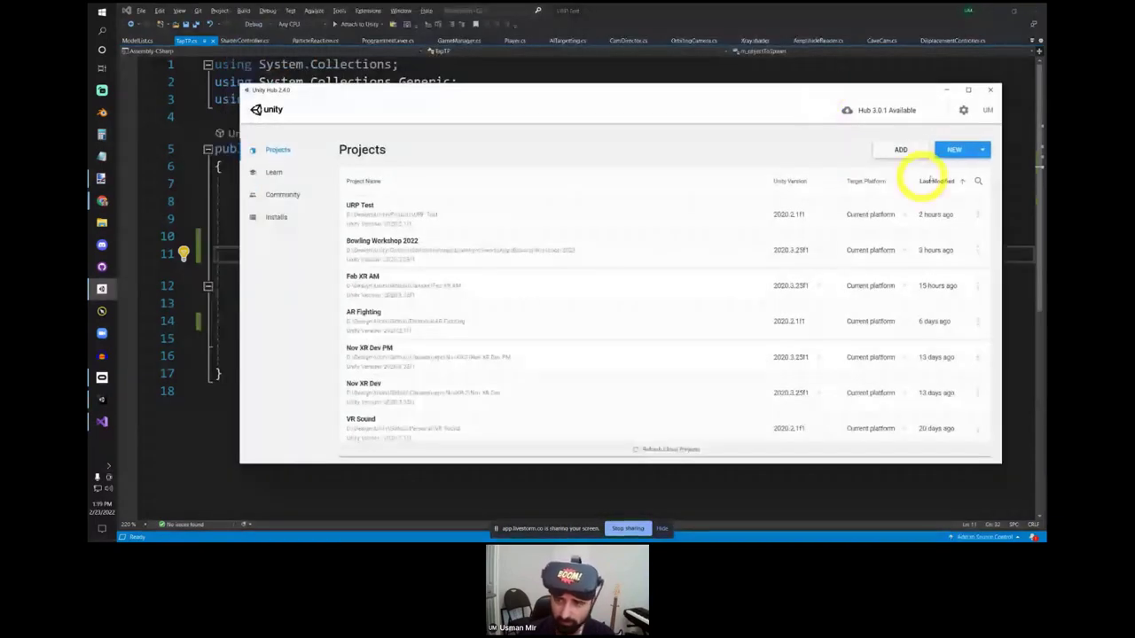
# Step: Start a new project and pick the Universal Render Pipeline template
pyautogui.click(957, 150)
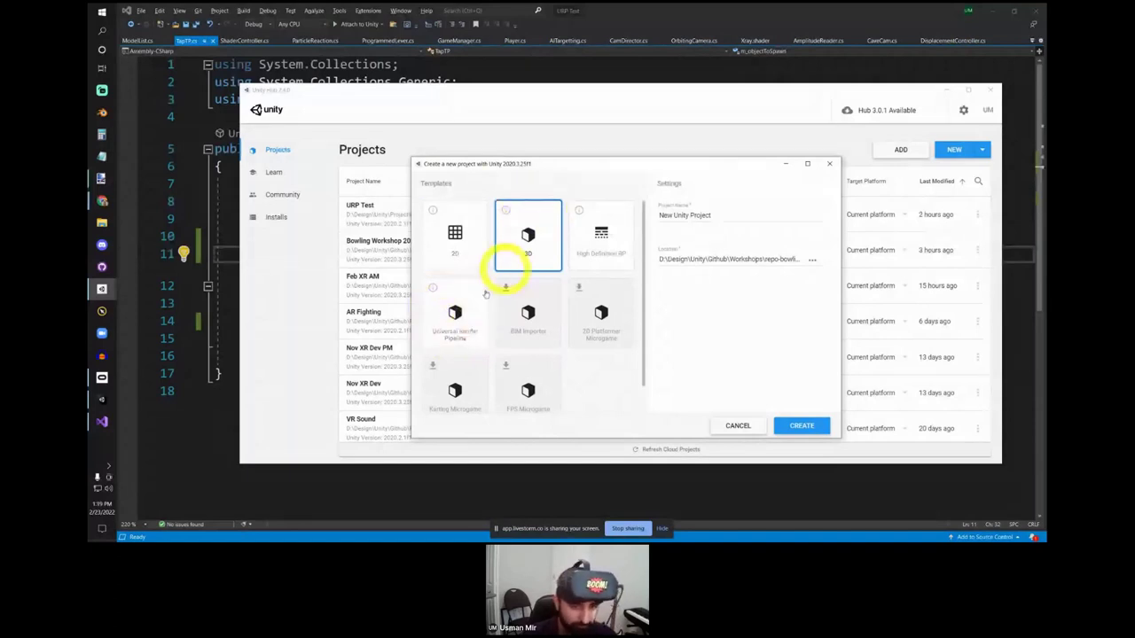
pyautogui.click(451, 335)
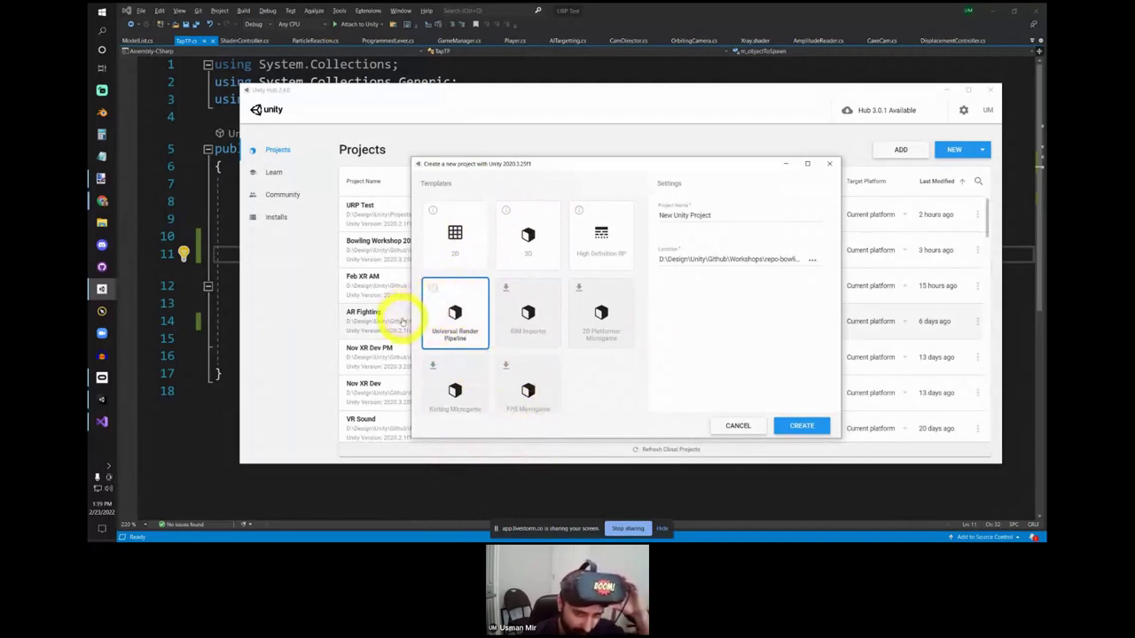
pyautogui.click(630, 233)
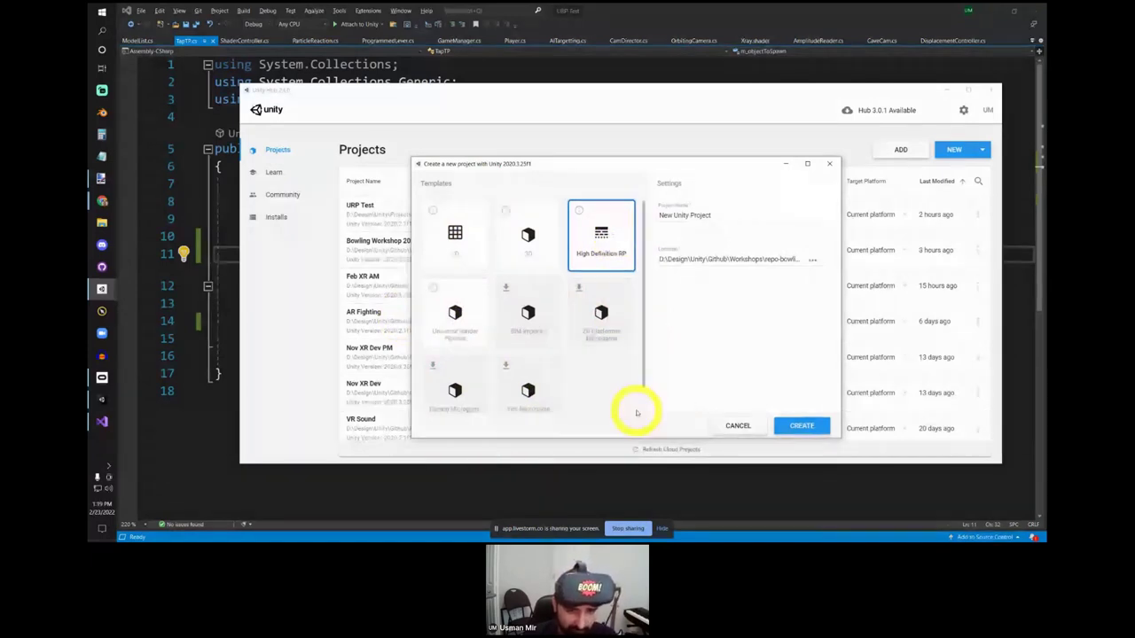
pyautogui.click(475, 346)
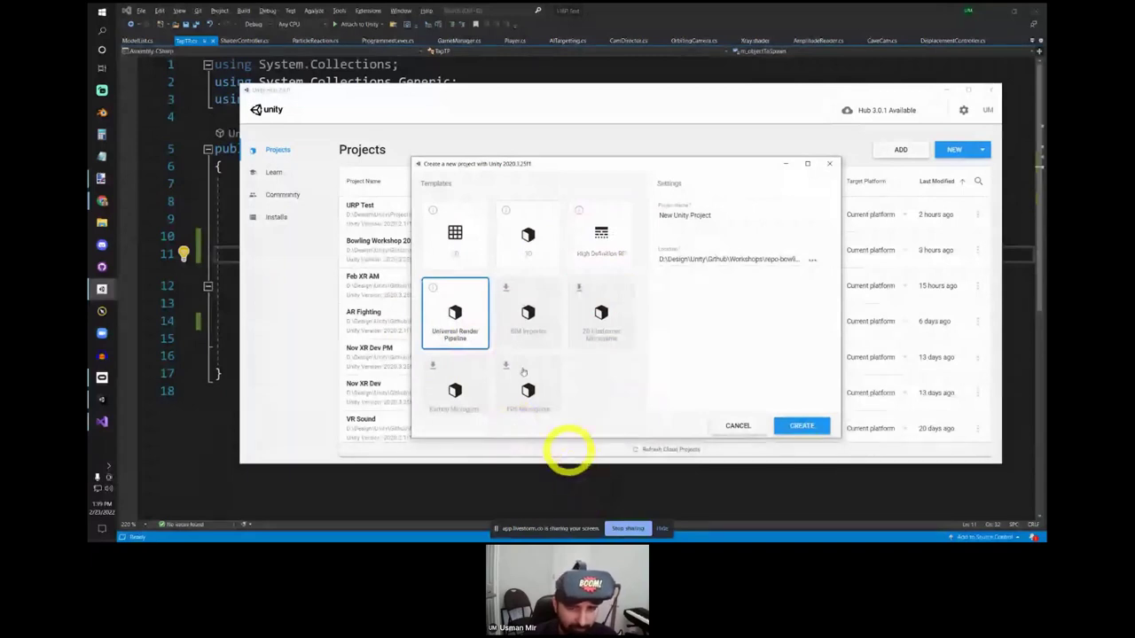
# Step: Name the project 'VR Bowling' and set its location to D:\Design\Unity\Github\Workshops
pyautogui.click(735, 215)
pyautogui.hotkey('ctrl', 'a')
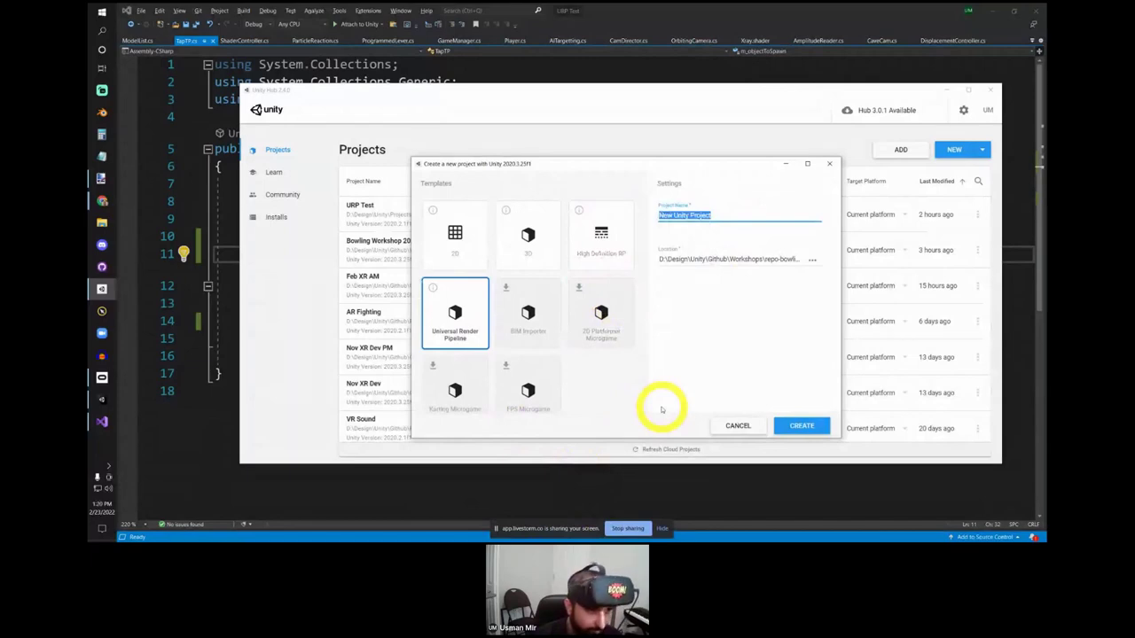
pyautogui.write('VR')
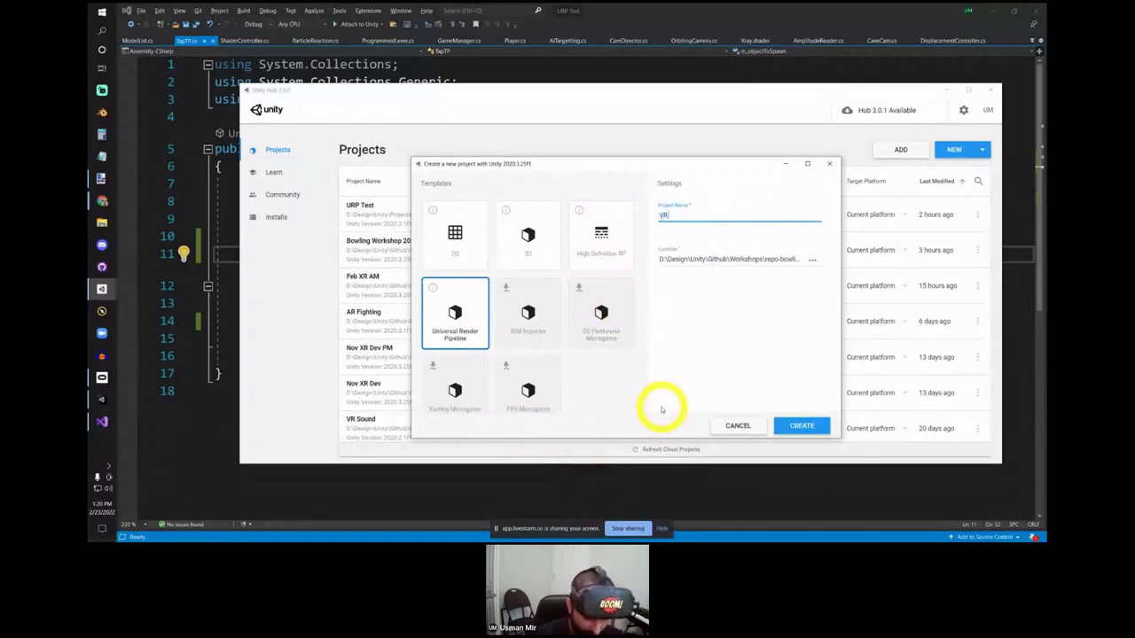
pyautogui.write(' Bowling')
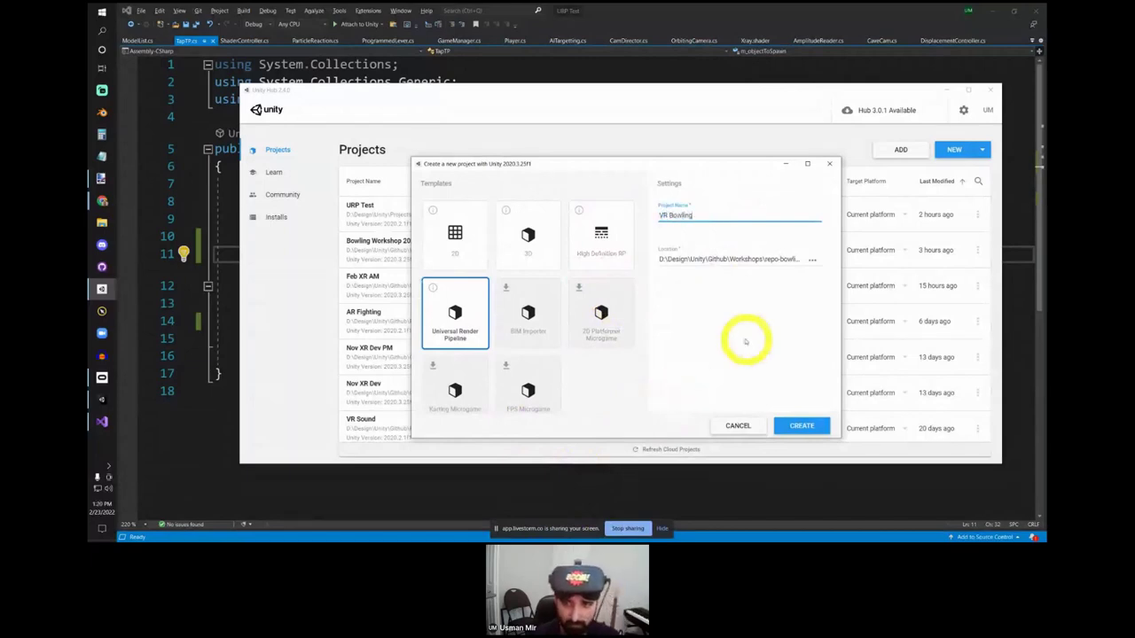
pyautogui.click(812, 259)
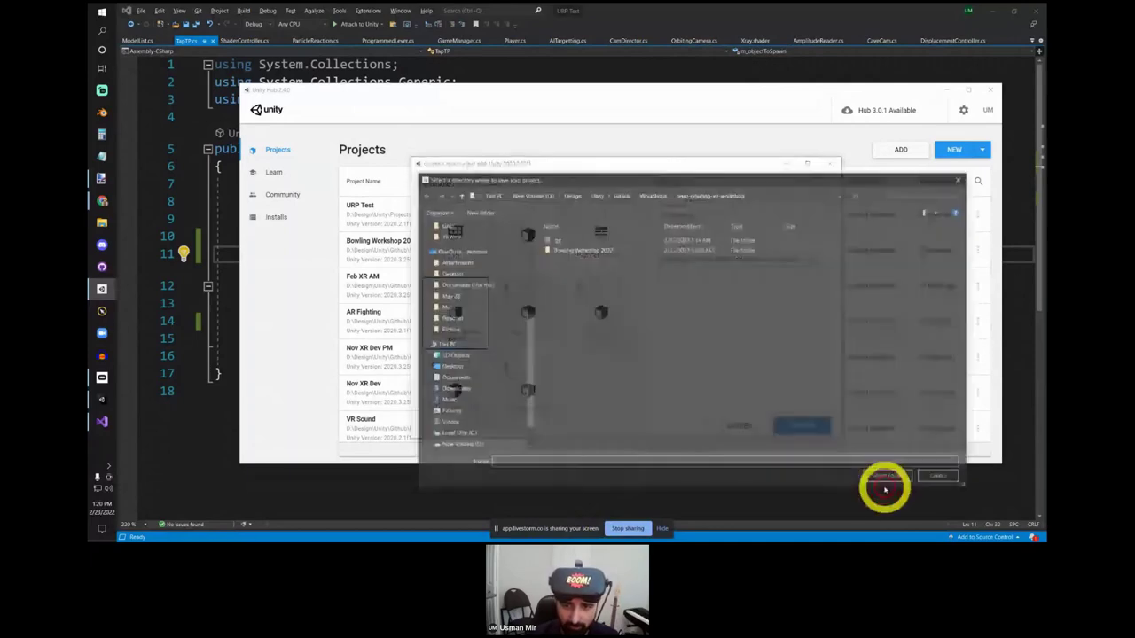
pyautogui.click(639, 192)
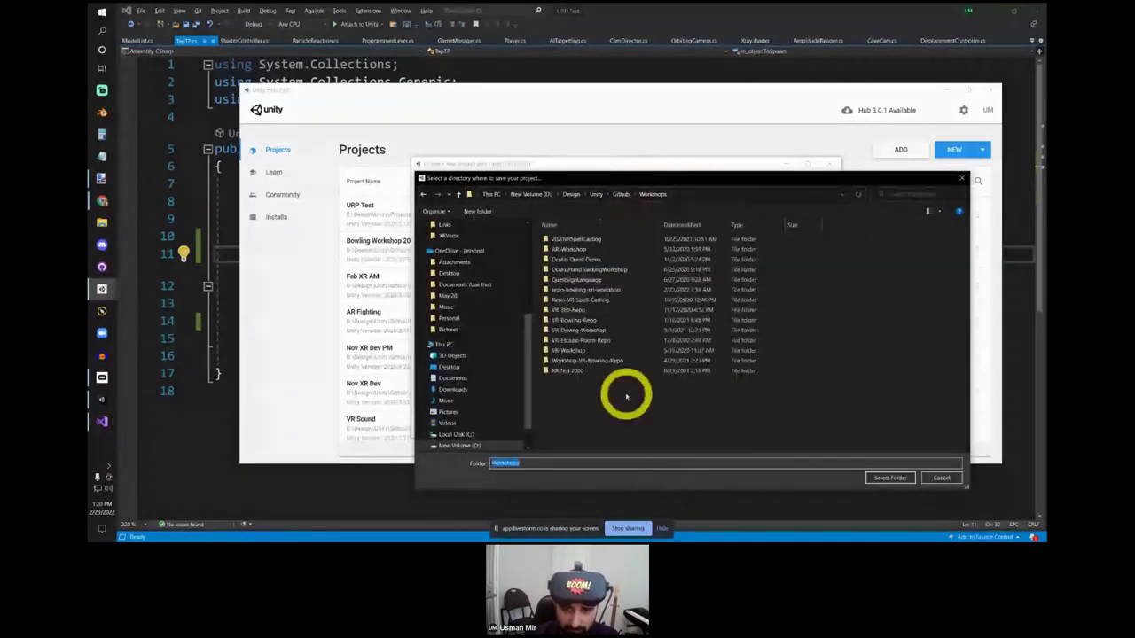
pyautogui.click(886, 478)
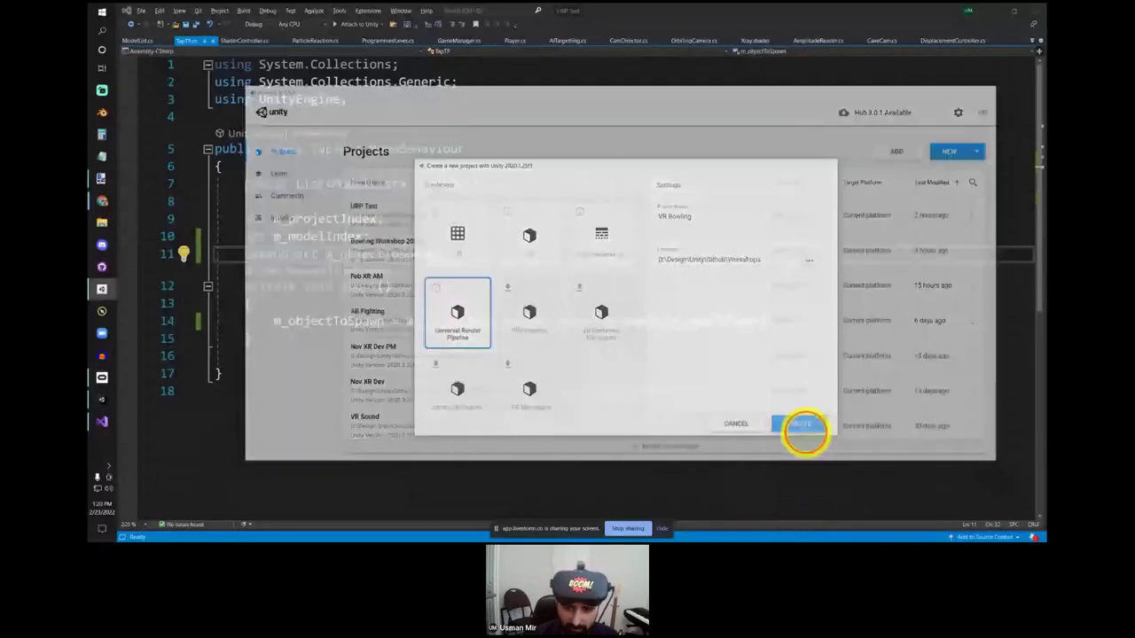
# Step: Create the VR Bowling project, hide the screen-sharing notice, and switch to ModelList.cs while packages import
pyautogui.click(801, 426)
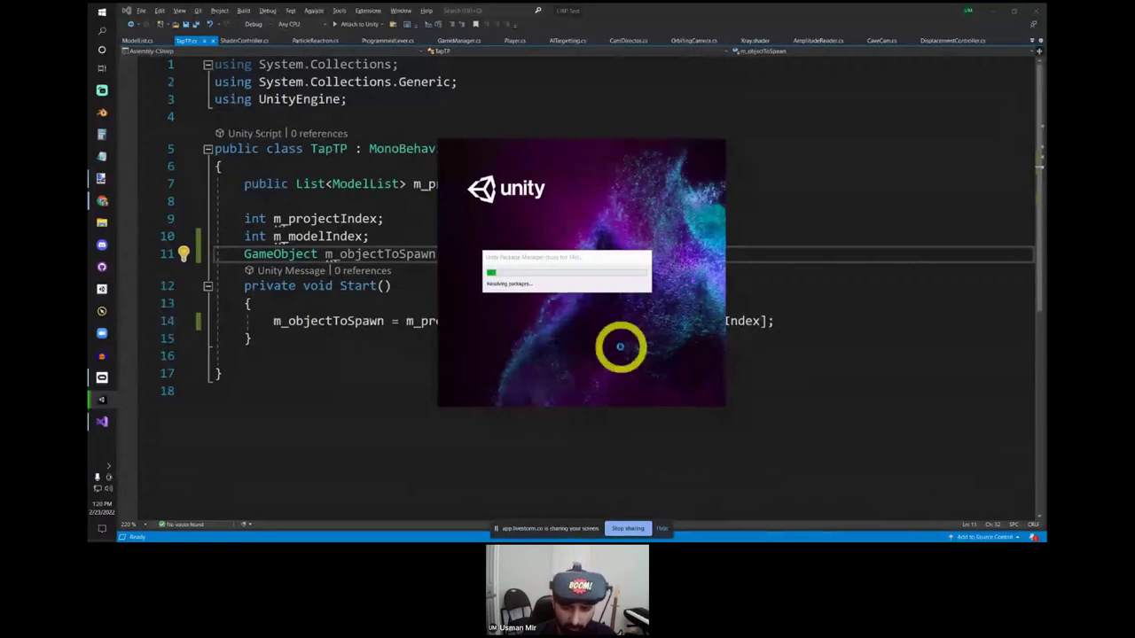
pyautogui.click(662, 528)
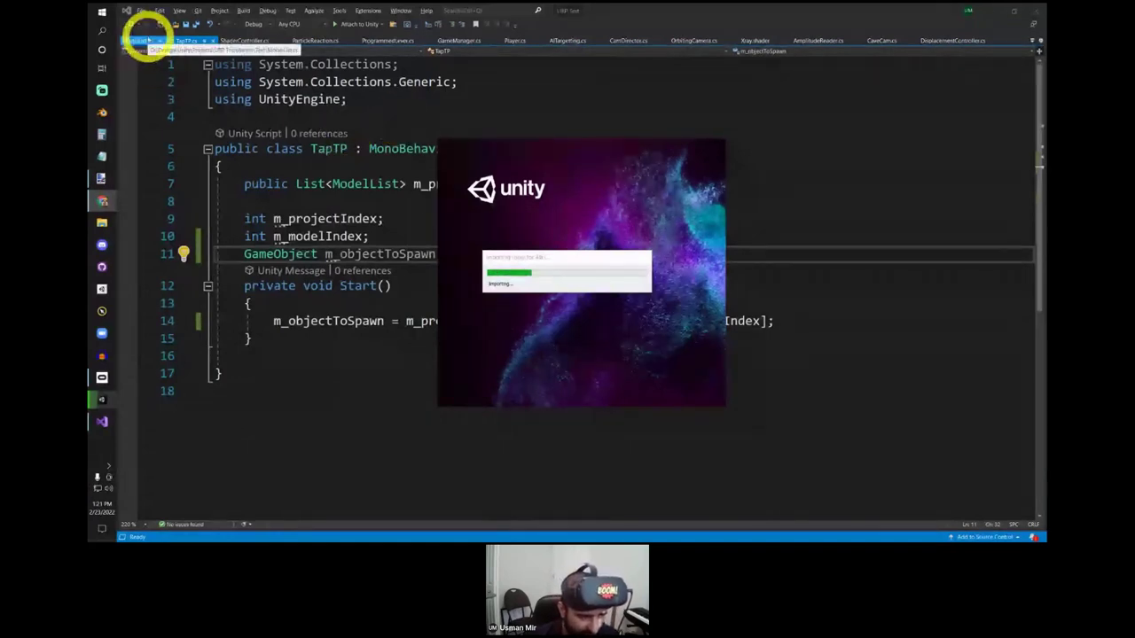
pyautogui.click(144, 41)
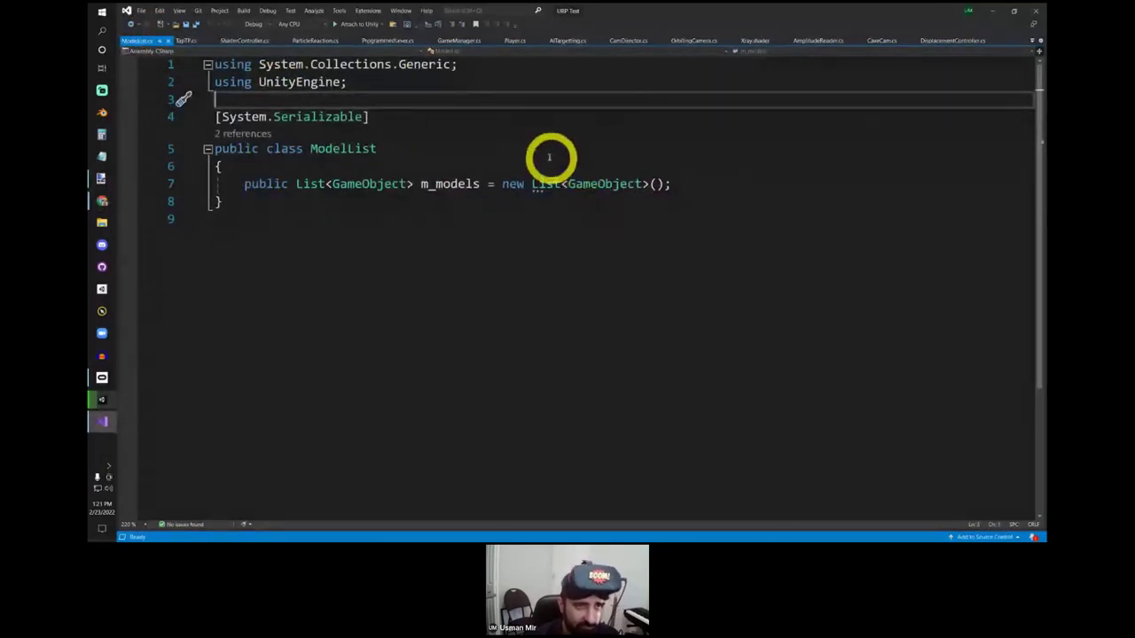
# Step: Minimize Visual Studio and close the paint.net sketch without saving
pyautogui.click(997, 8)
pyautogui.click(646, 261)
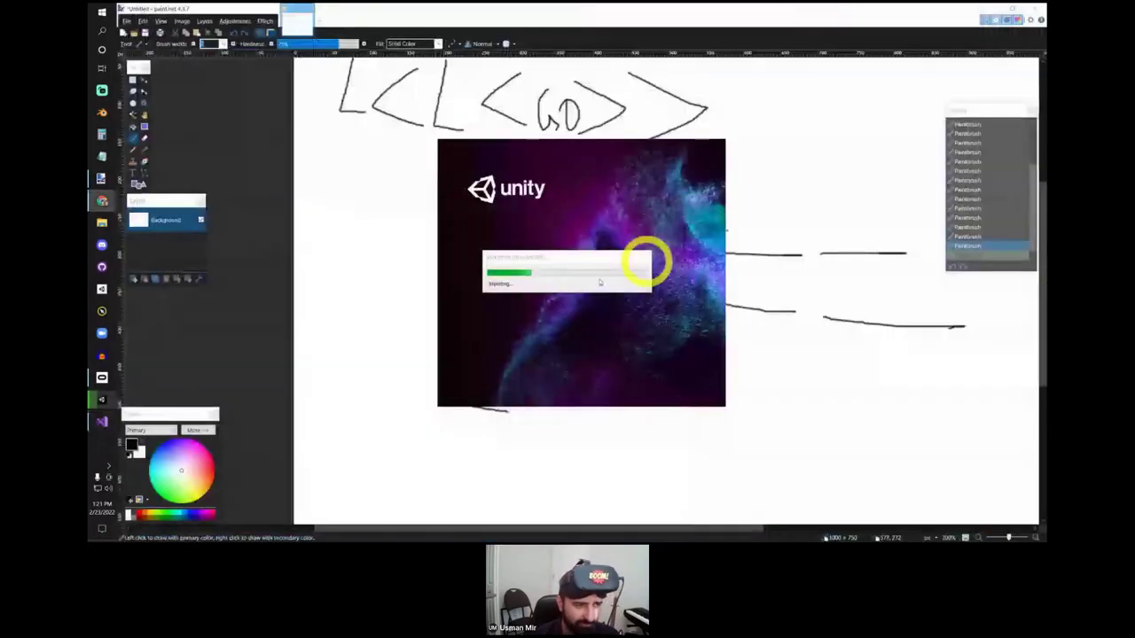
pyautogui.click(593, 150)
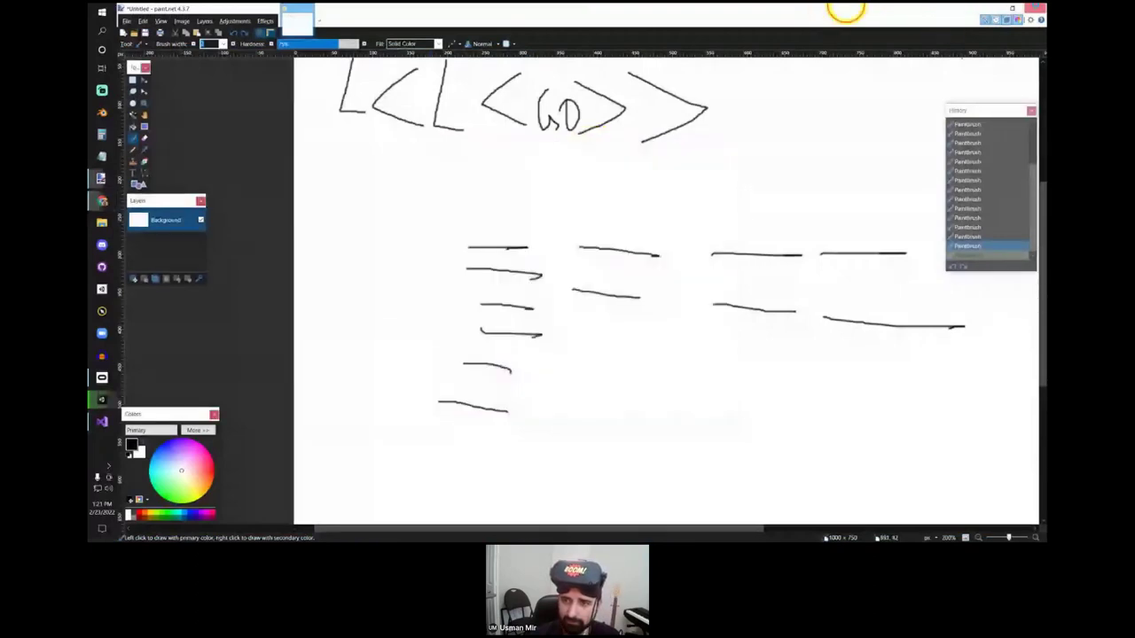
pyautogui.click(589, 346)
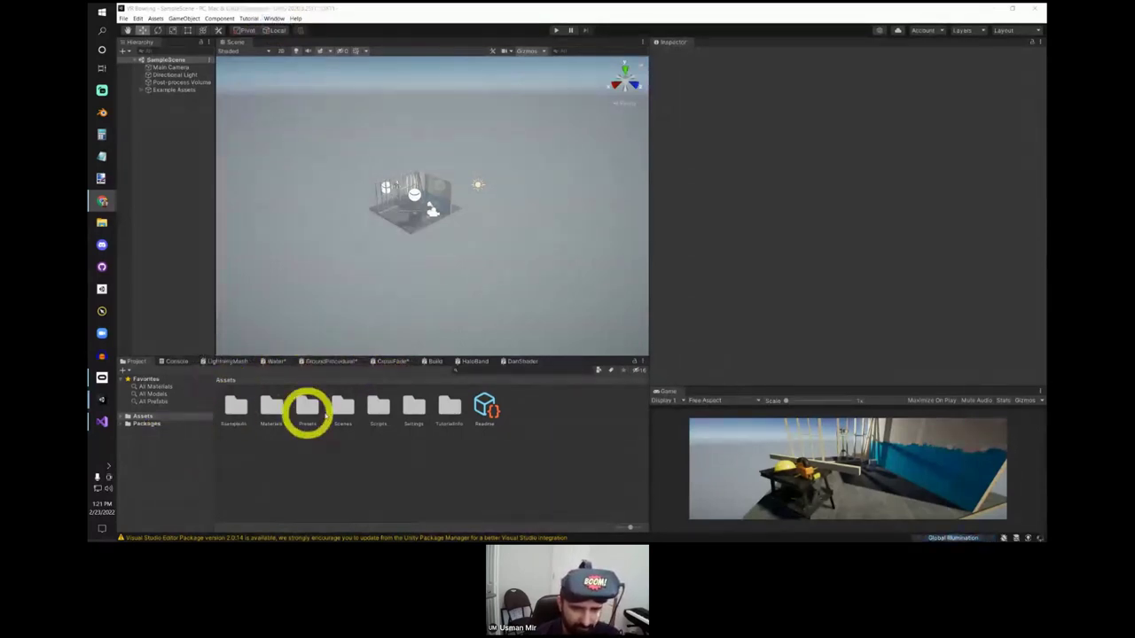
# Step: Open Assets/Scenes to show SampleScene and its lighting settings, then switch windows
pyautogui.click(142, 417)
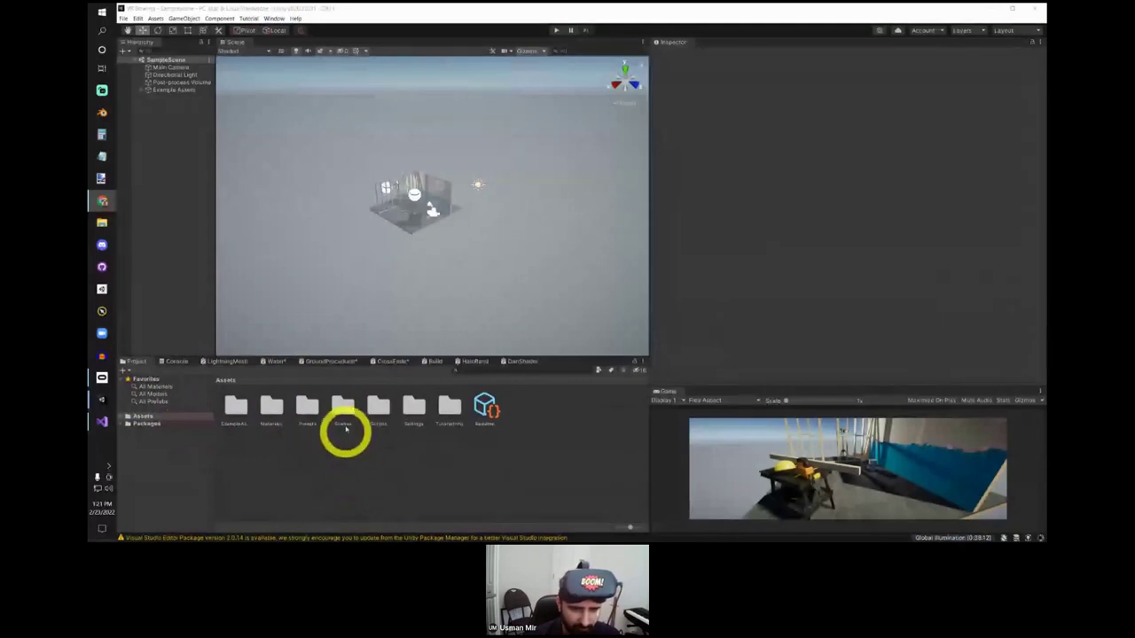
pyautogui.click(345, 411)
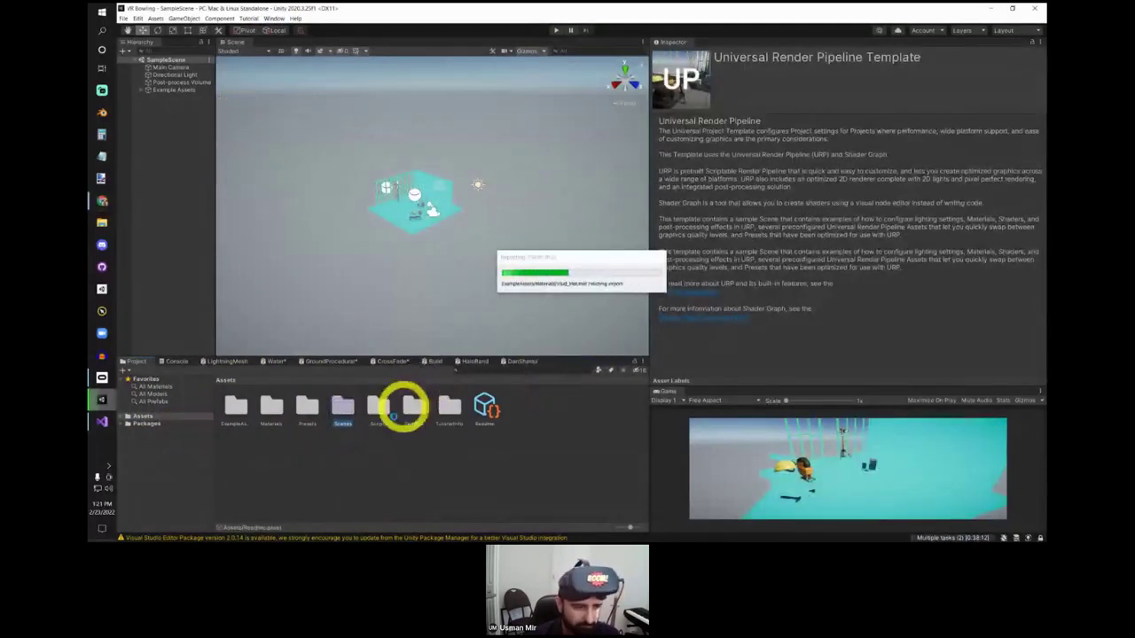
pyautogui.doubleClick(348, 417)
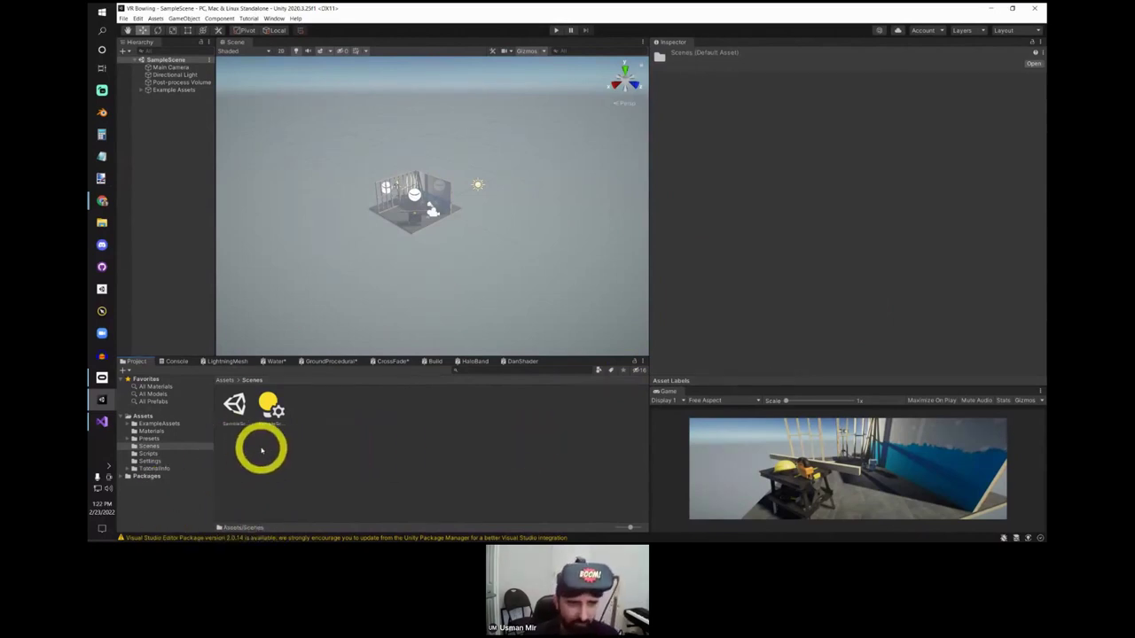
pyautogui.hotkey('alt', 'Tab')
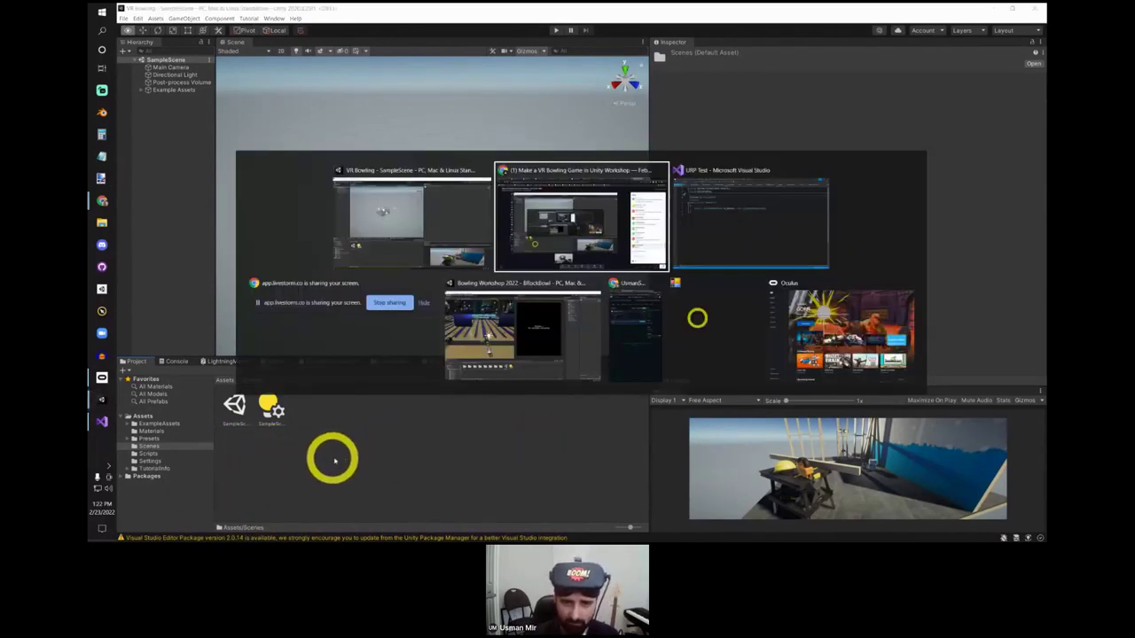
# Step: Place the Bowling Workshop 2022 project beside VR Bowling and bring its BowlingAssets models across
pyautogui.click(510, 333)
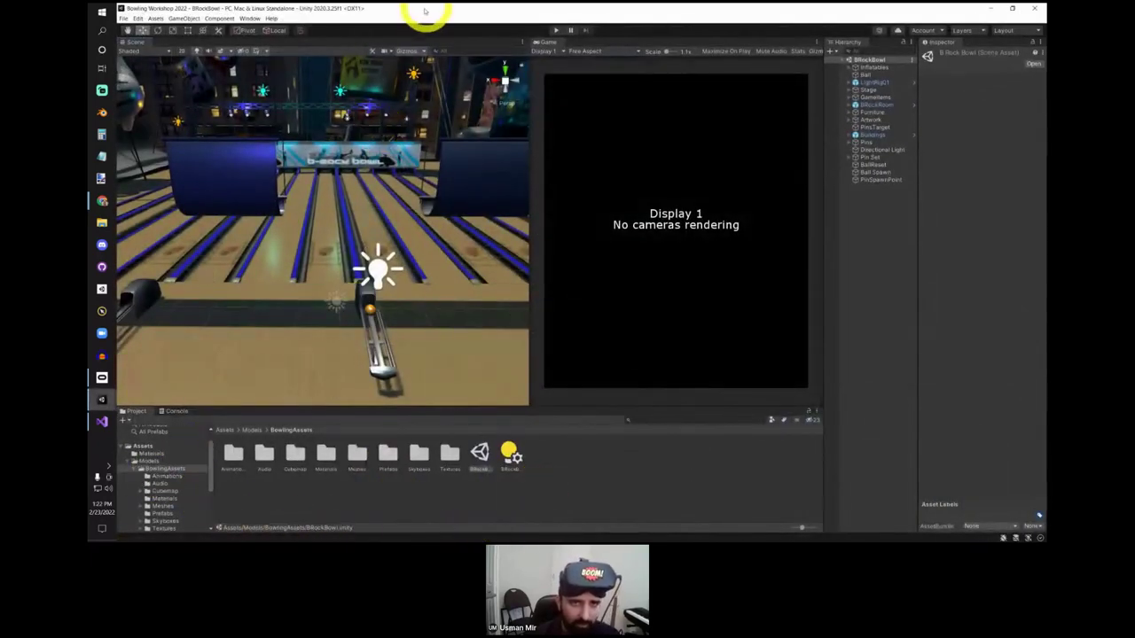
pyautogui.click(163, 469)
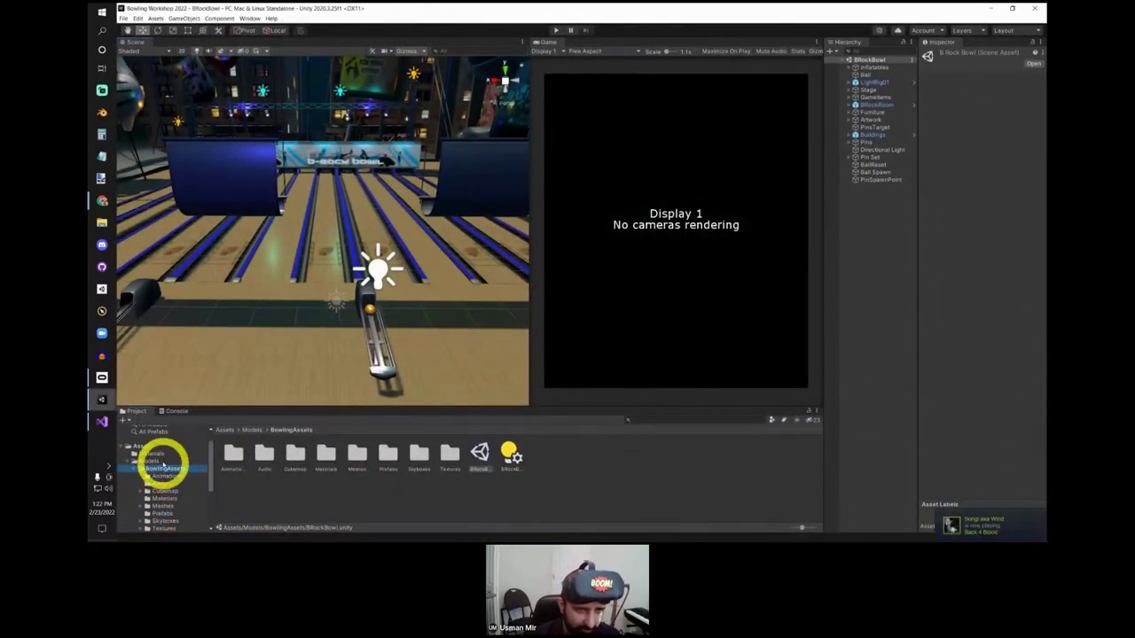
pyautogui.moveTo(401, 7); pyautogui.dragTo(915, 63)
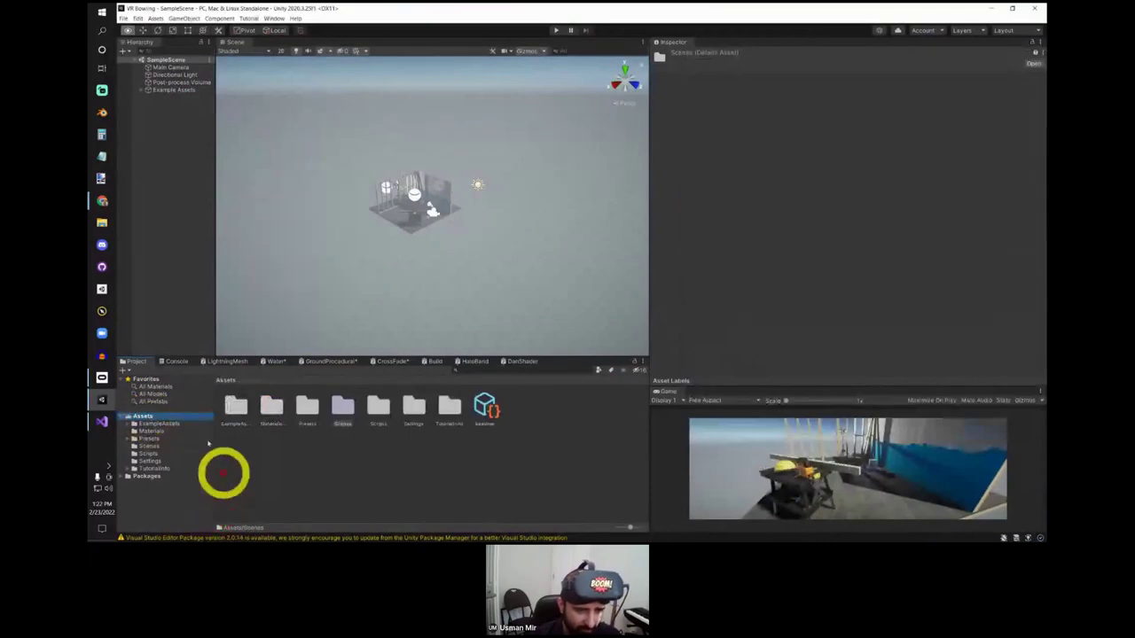
pyautogui.hotkey('alt', 'Tab')
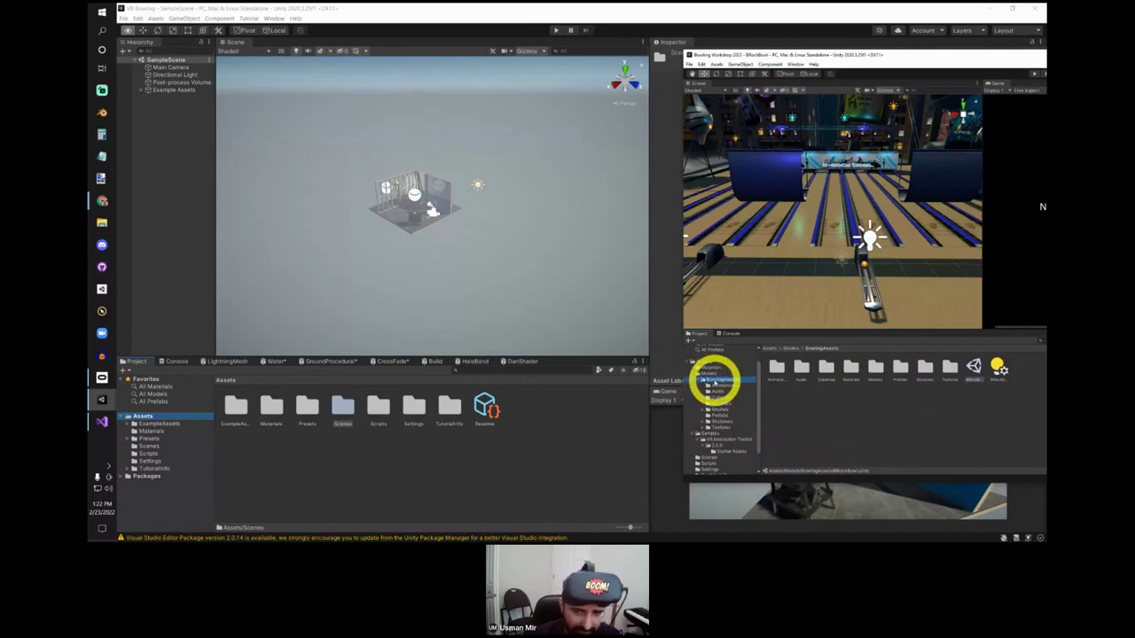
pyautogui.click(715, 376)
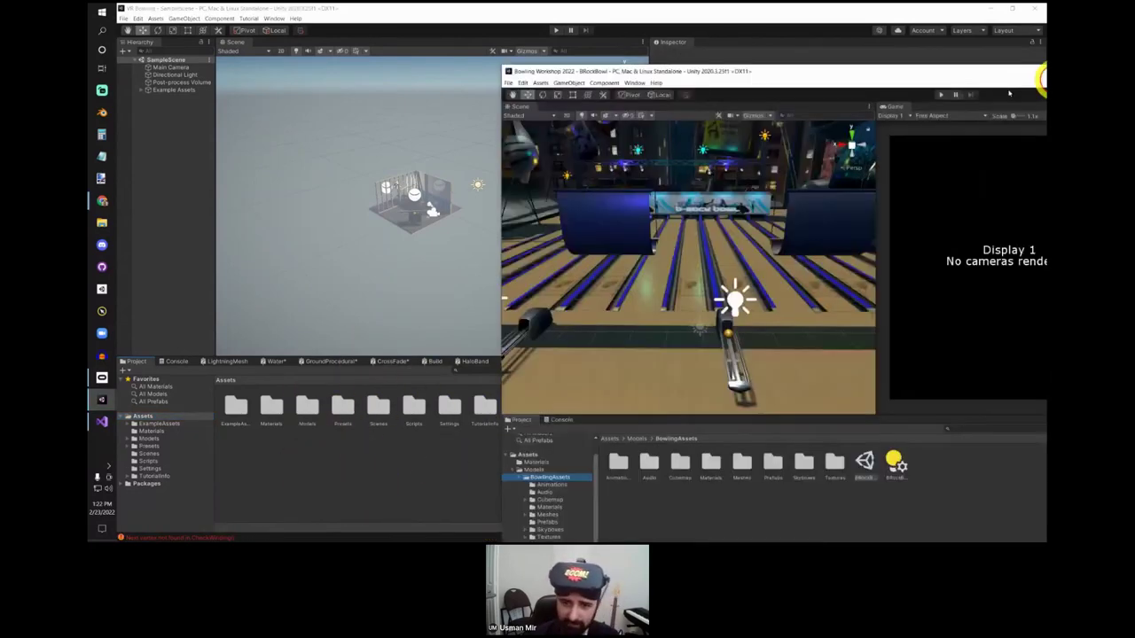
# Step: Open Models > BowlingAssets > BRockBowl in VR Bowling and orbit the view to face the lanes
pyautogui.doubleClick(636, 56)
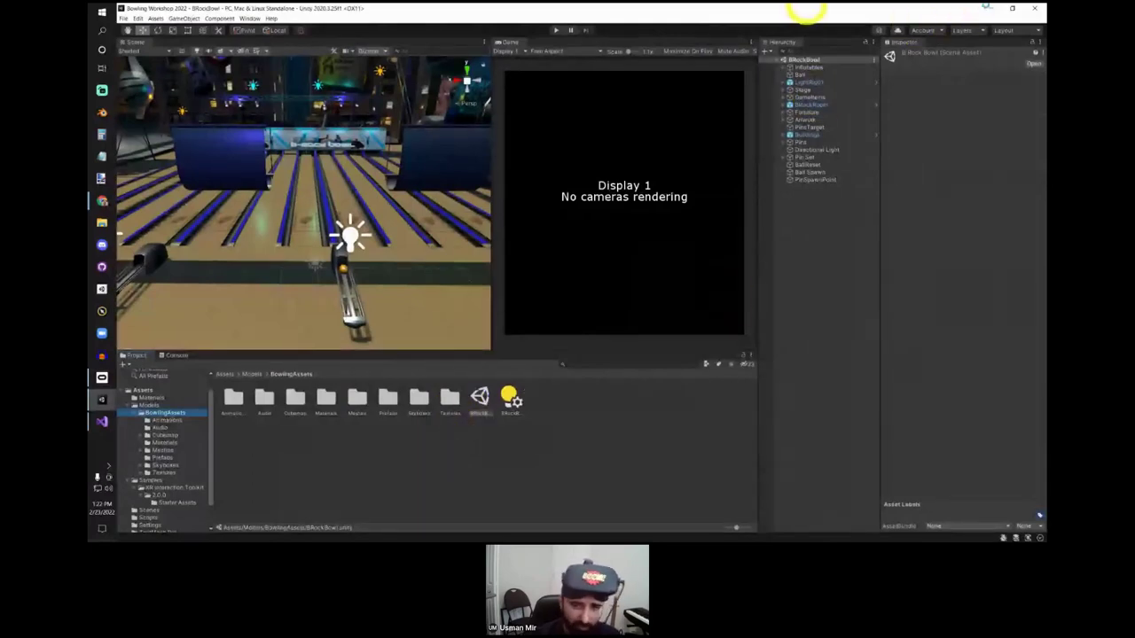
pyautogui.click(993, 8)
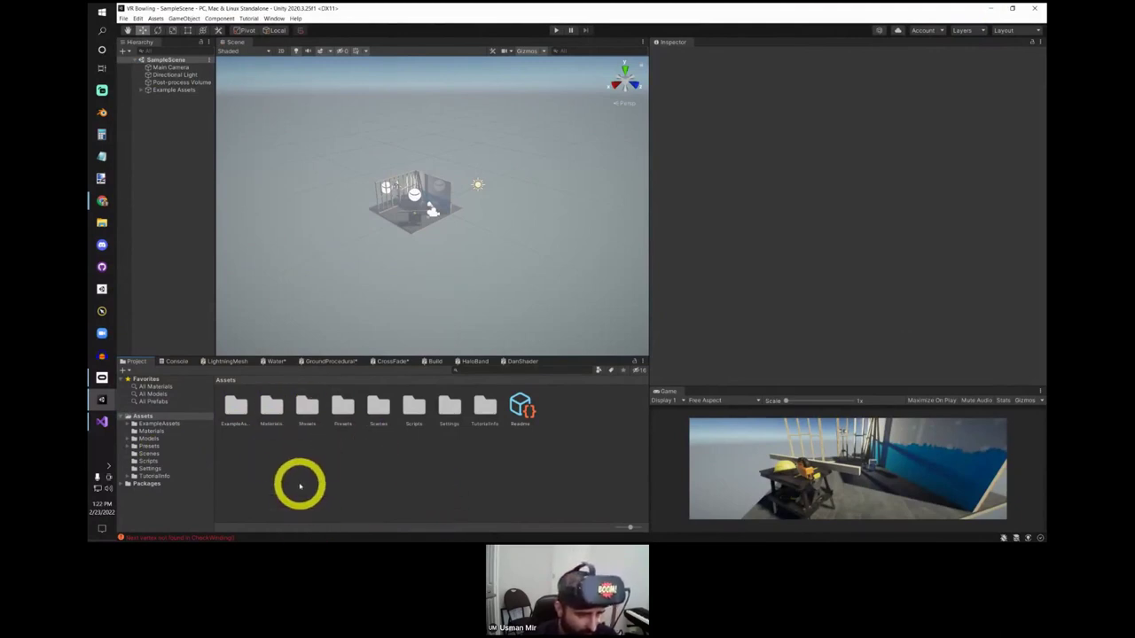
pyautogui.doubleClick(304, 408)
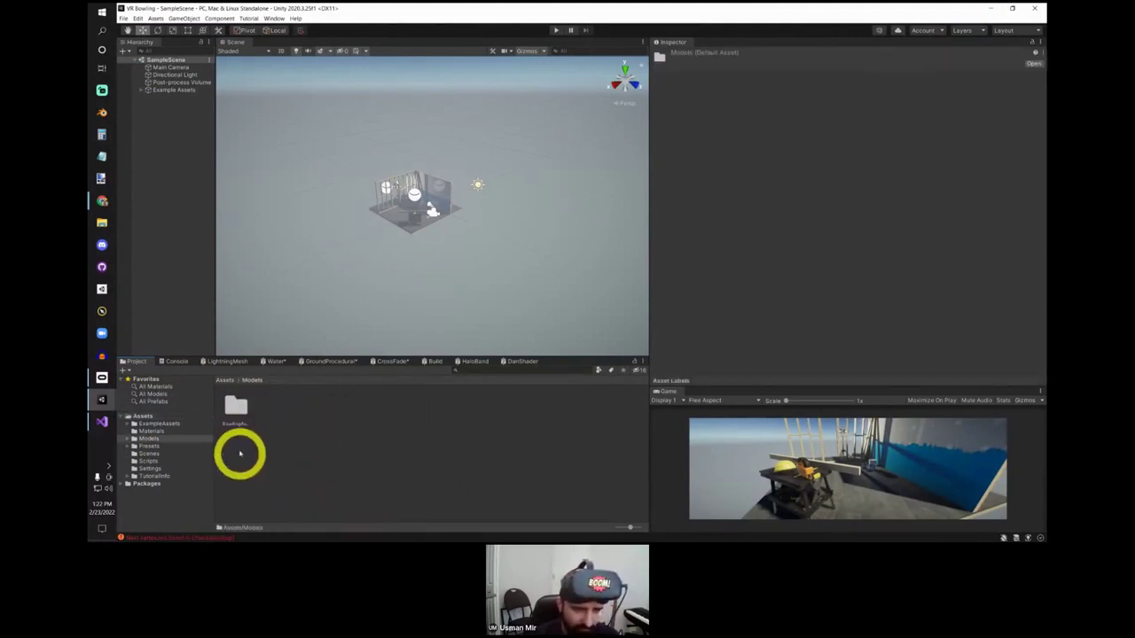
pyautogui.doubleClick(235, 413)
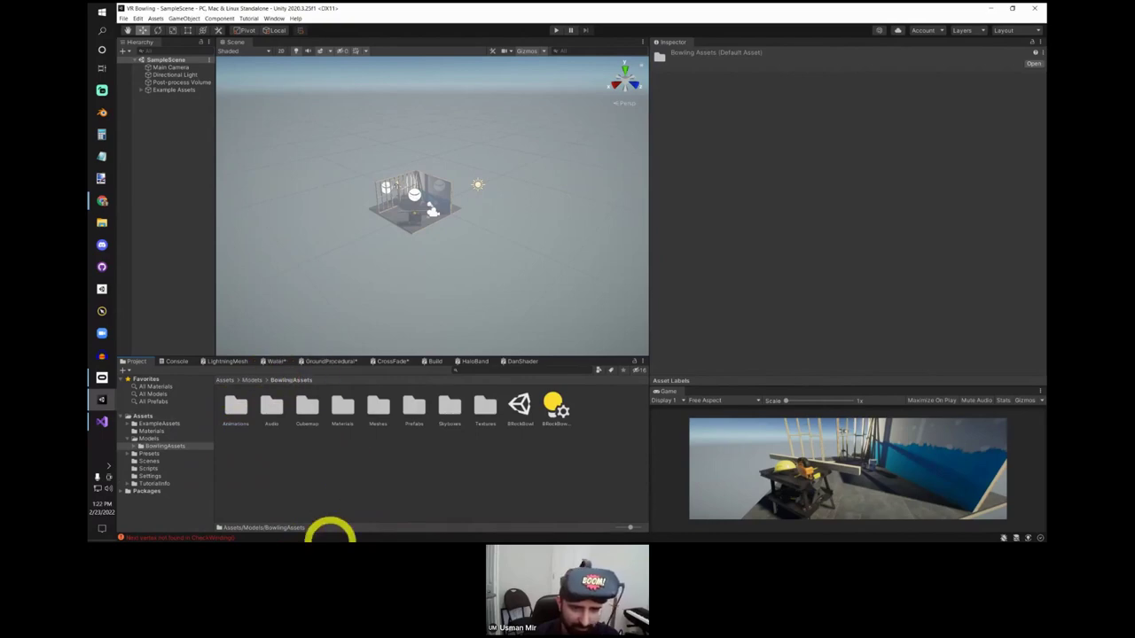
pyautogui.doubleClick(520, 405)
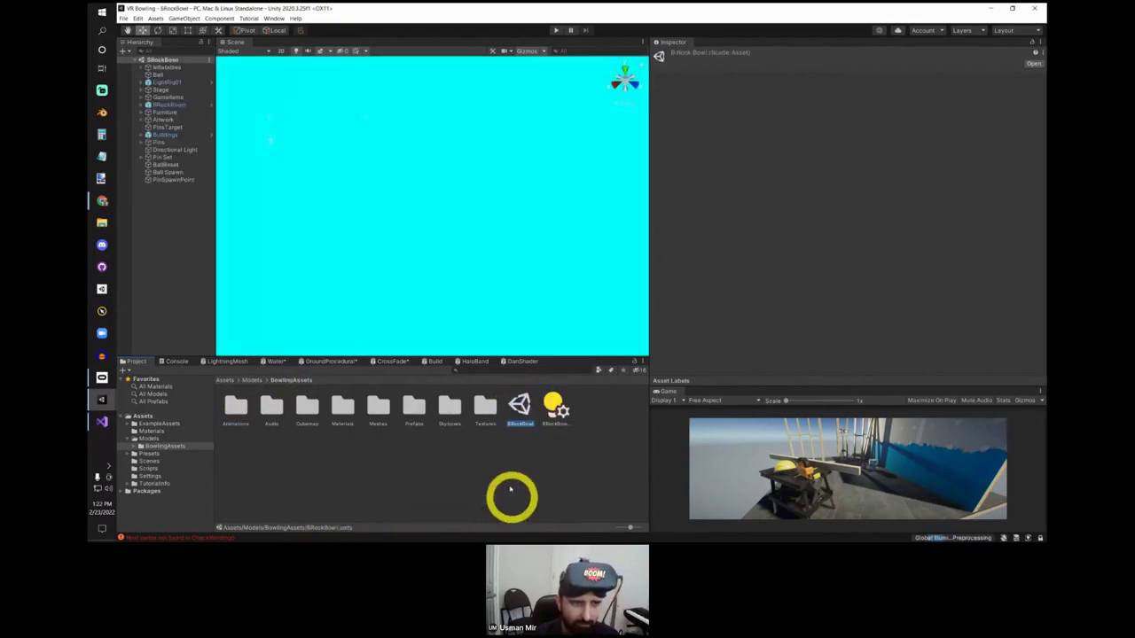
pyautogui.moveTo(514, 247); pyautogui.dragTo(413, 210, button='right')
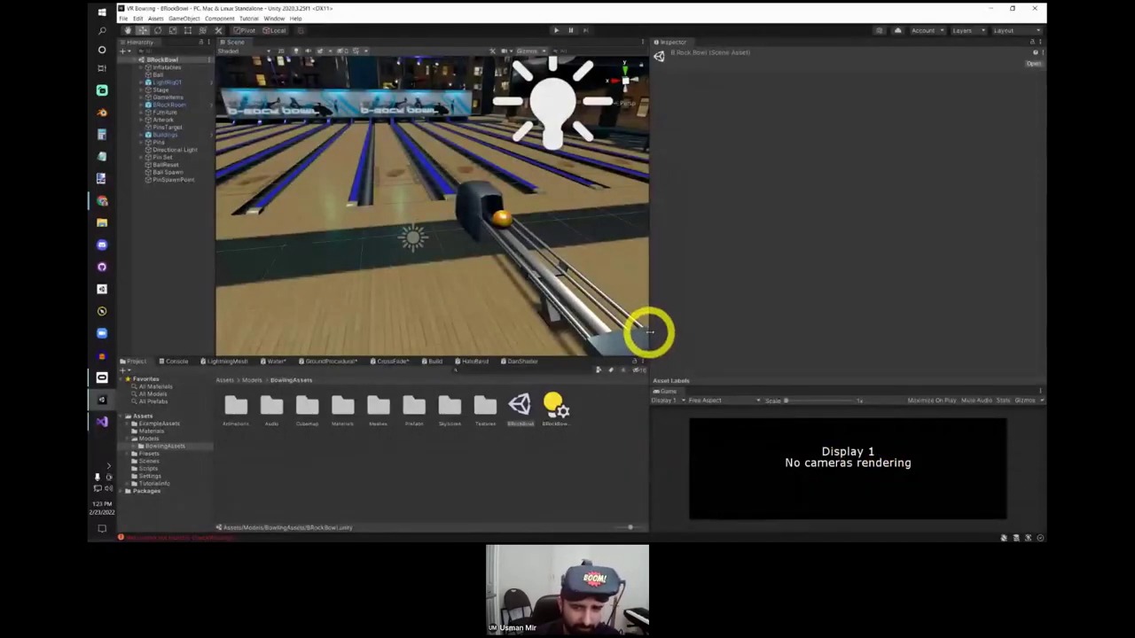
# Step: Reset the editor to the Default layout and make the Scene view wider and taller
pyautogui.moveTo(650, 333); pyautogui.dragTo(740, 316)
pyautogui.click(274, 19)
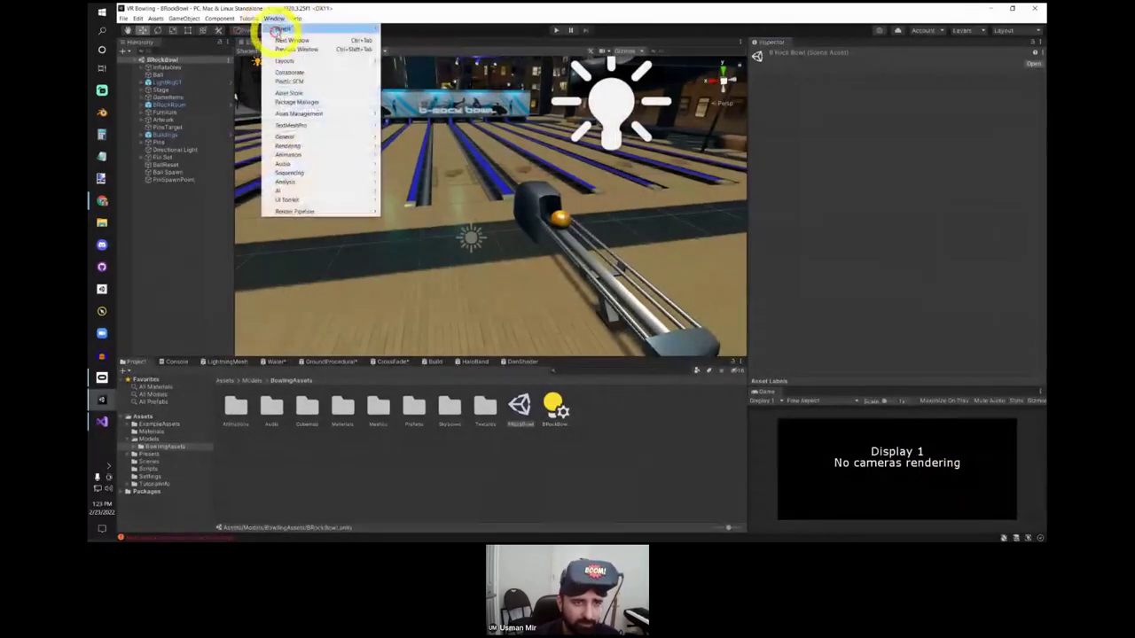
pyautogui.moveTo(319, 60)
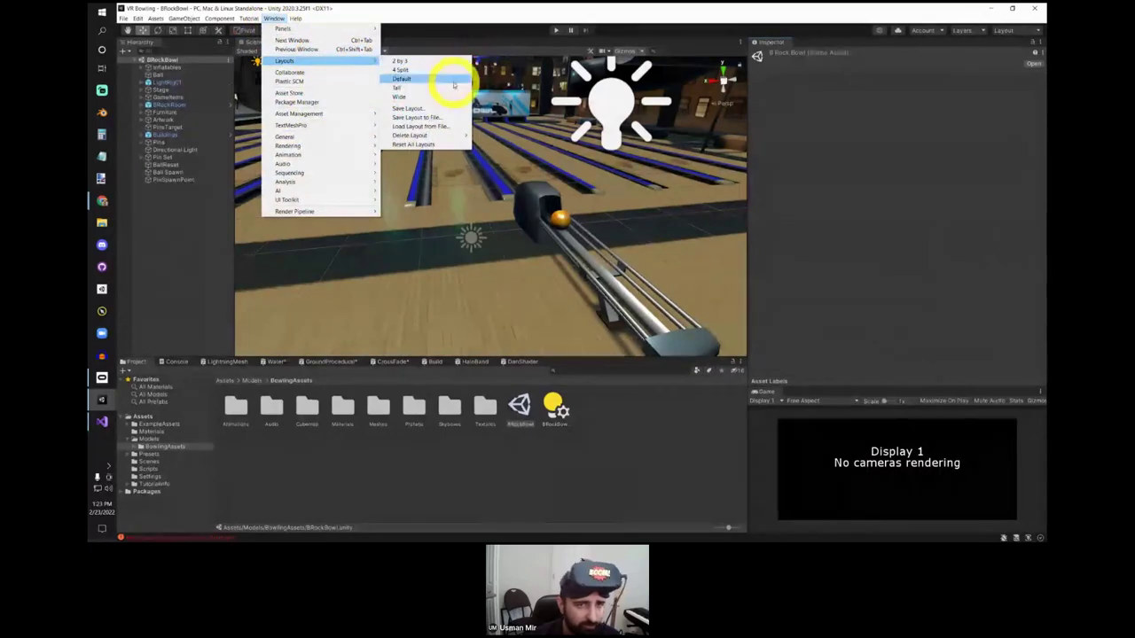
pyautogui.click(449, 80)
pyautogui.moveTo(491, 331); pyautogui.dragTo(461, 469)
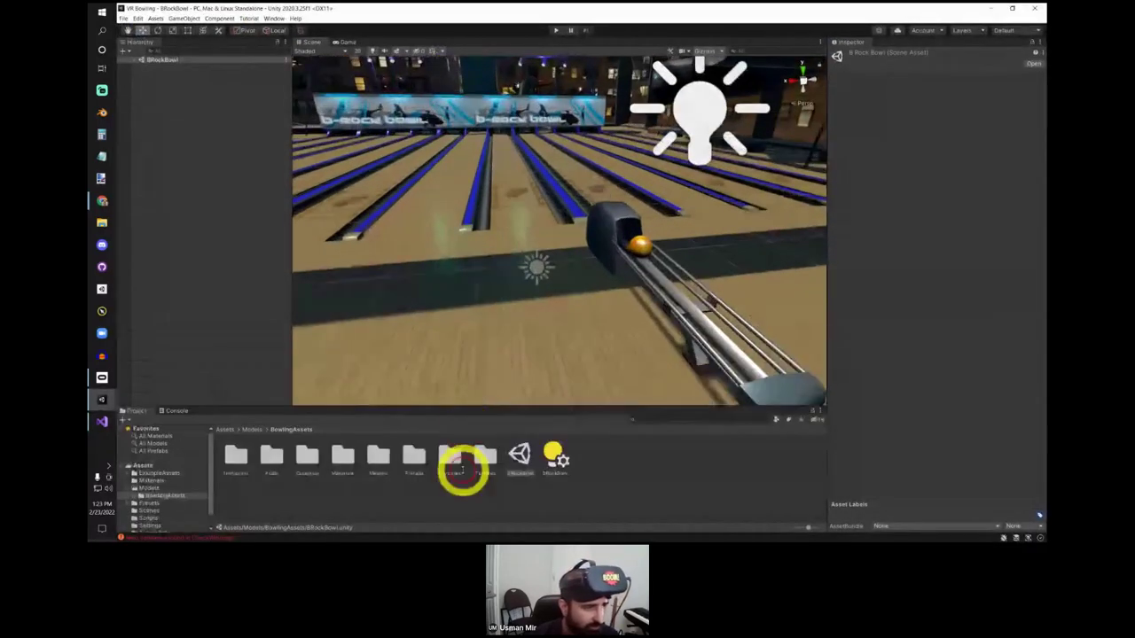
pyautogui.hotkey('alt', 'Tab')
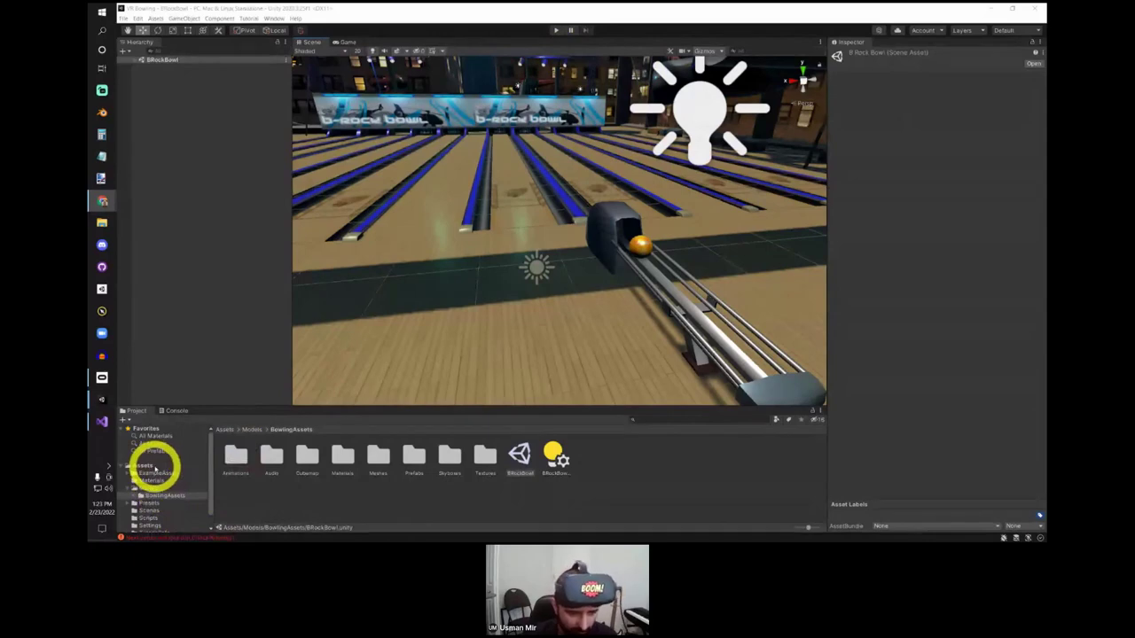
# Step: Dock Bowling Workshop 2022 beside VR Bowling and browse its Models > BowlingAssets folder and BRockBowl scene
pyautogui.click(146, 465)
pyautogui.hotkey('alt', 'Tab')
pyautogui.hotkey('alt', 'Tab')
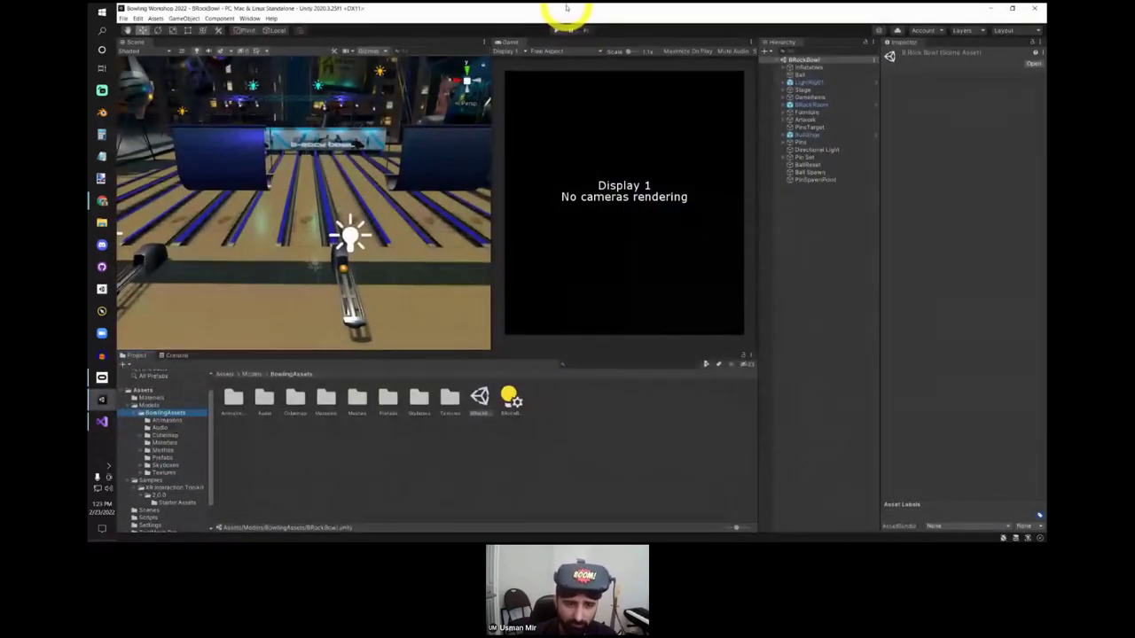
pyautogui.moveTo(566, 9); pyautogui.dragTo(811, 20)
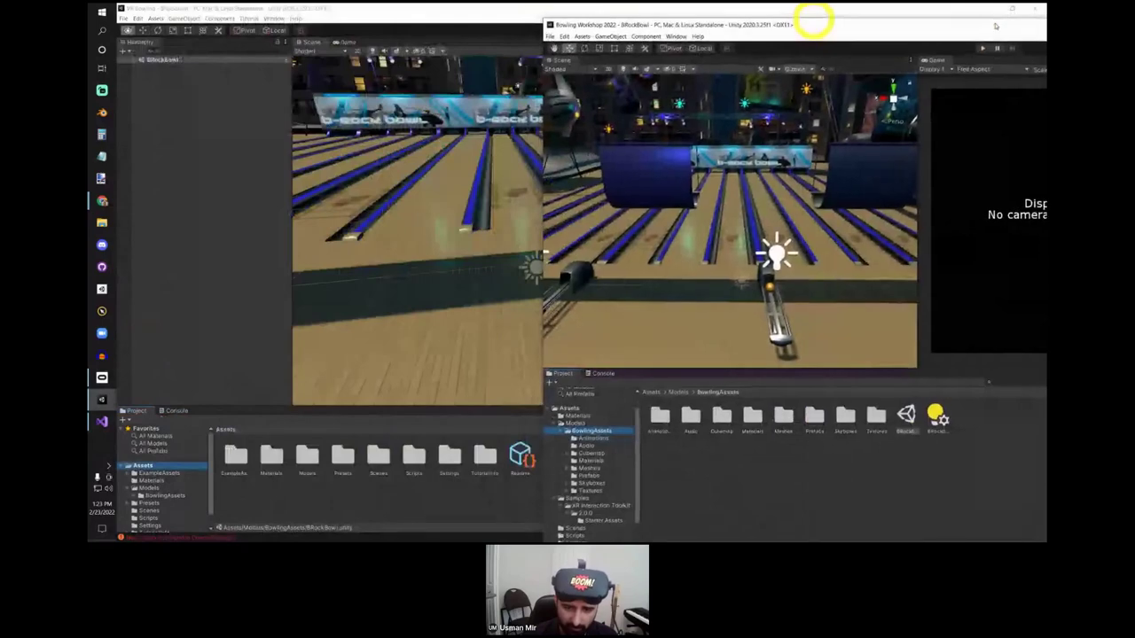
pyautogui.click(586, 424)
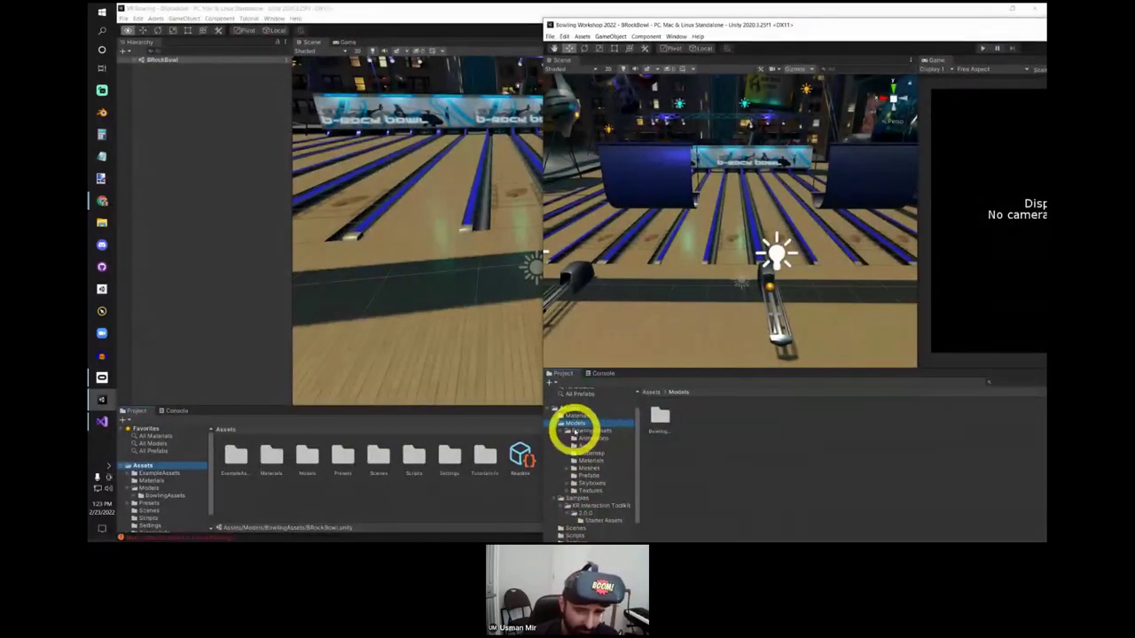
pyautogui.click(586, 431)
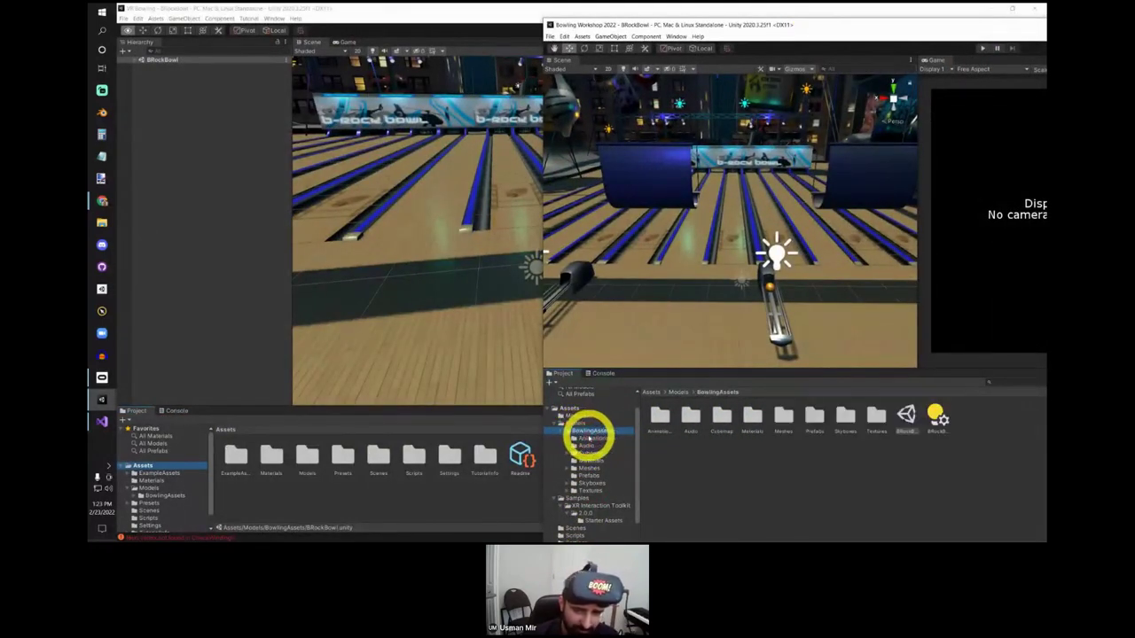
pyautogui.click(906, 416)
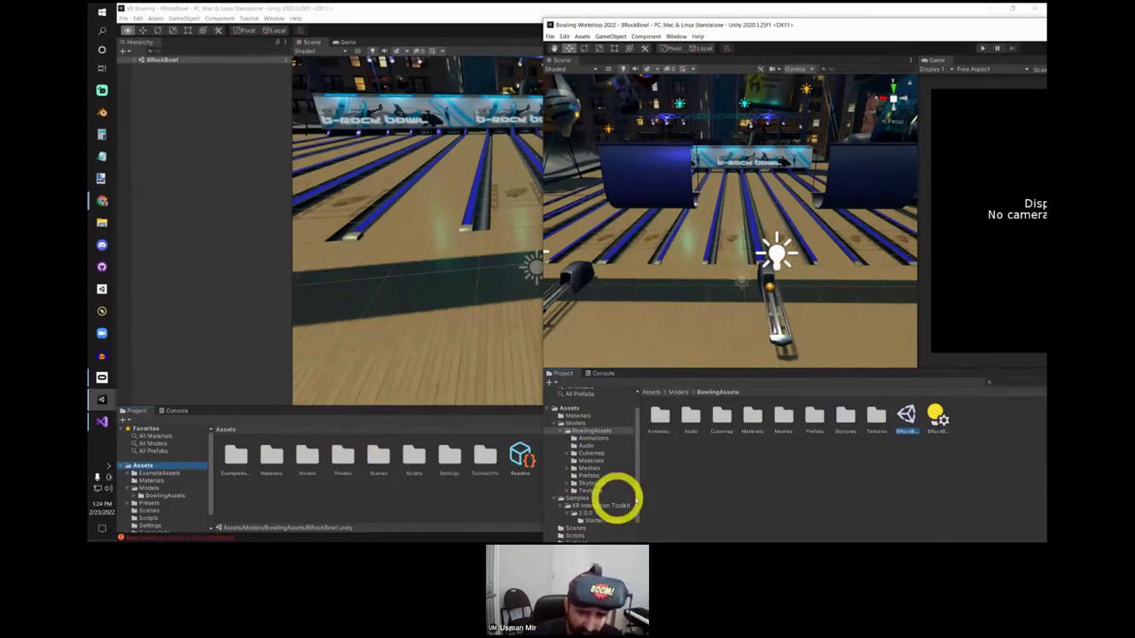
pyautogui.click(578, 423)
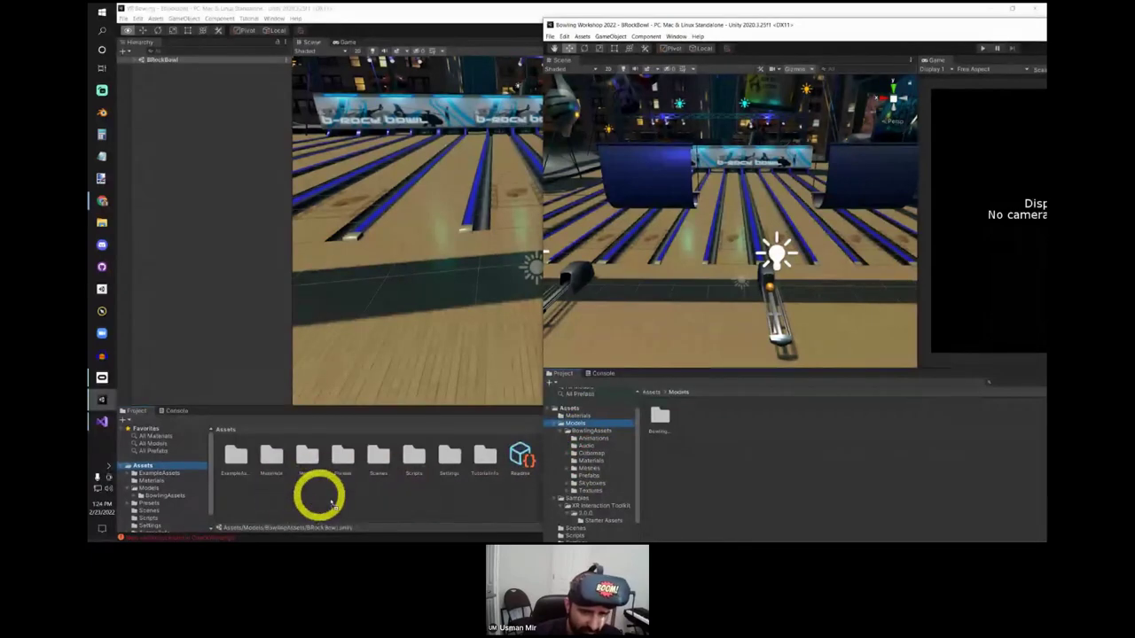
# Step: Open the BRockBowl scene from Models > BowlingAssets and look further up the lanes
pyautogui.click(422, 503)
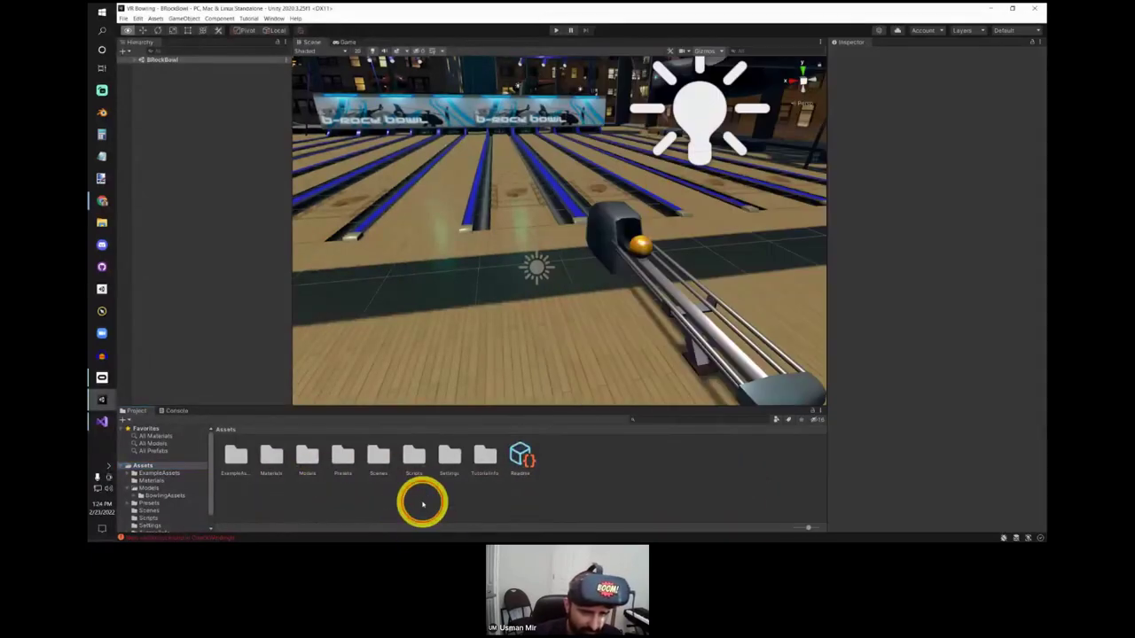
pyautogui.scroll(-3, 594, 328)
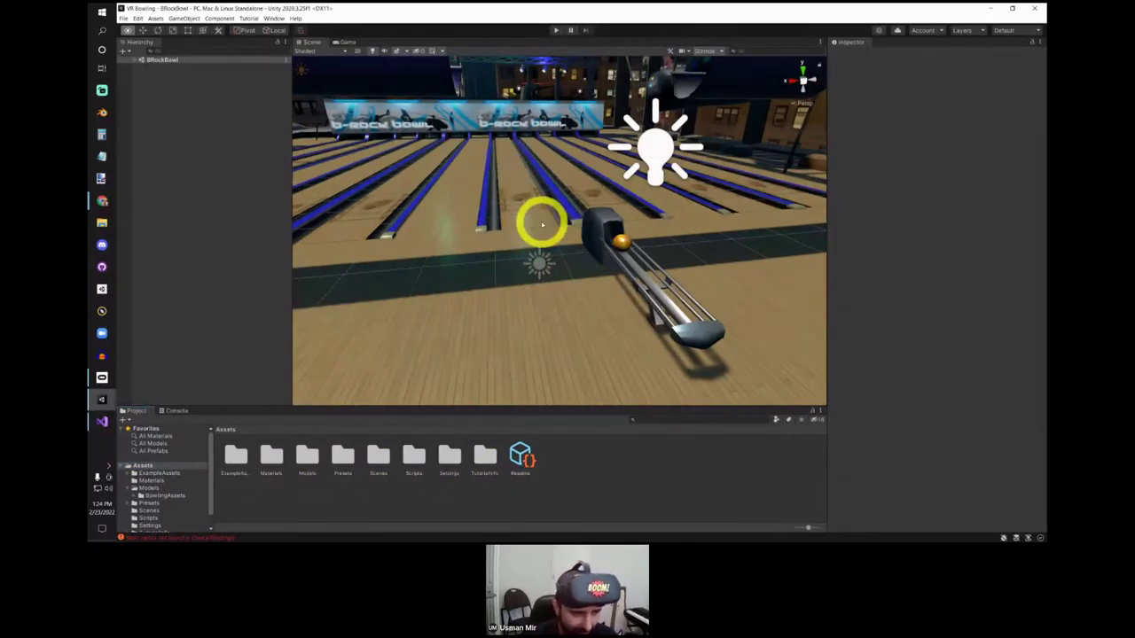
pyautogui.scroll(3, 590, 262)
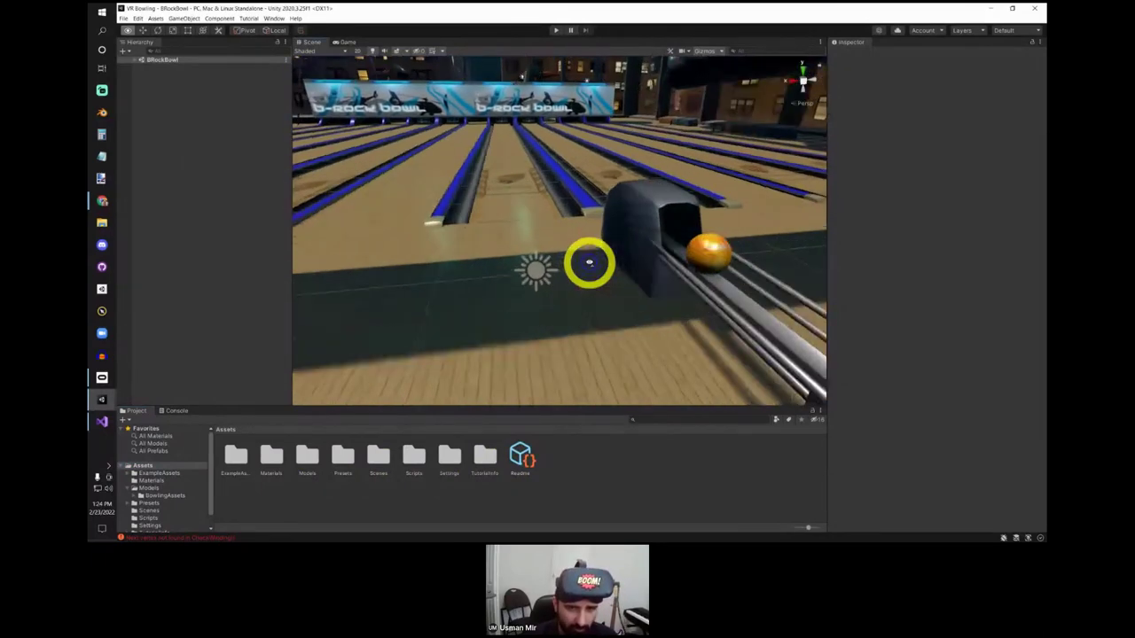
pyautogui.scroll(-5, 590, 262)
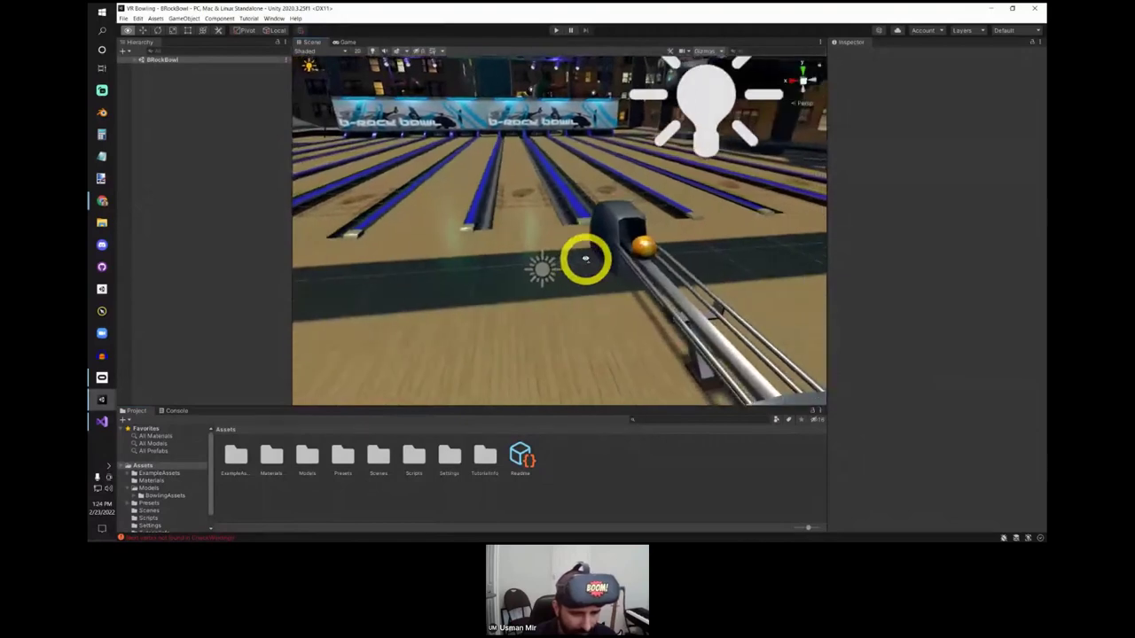
pyautogui.click(147, 487)
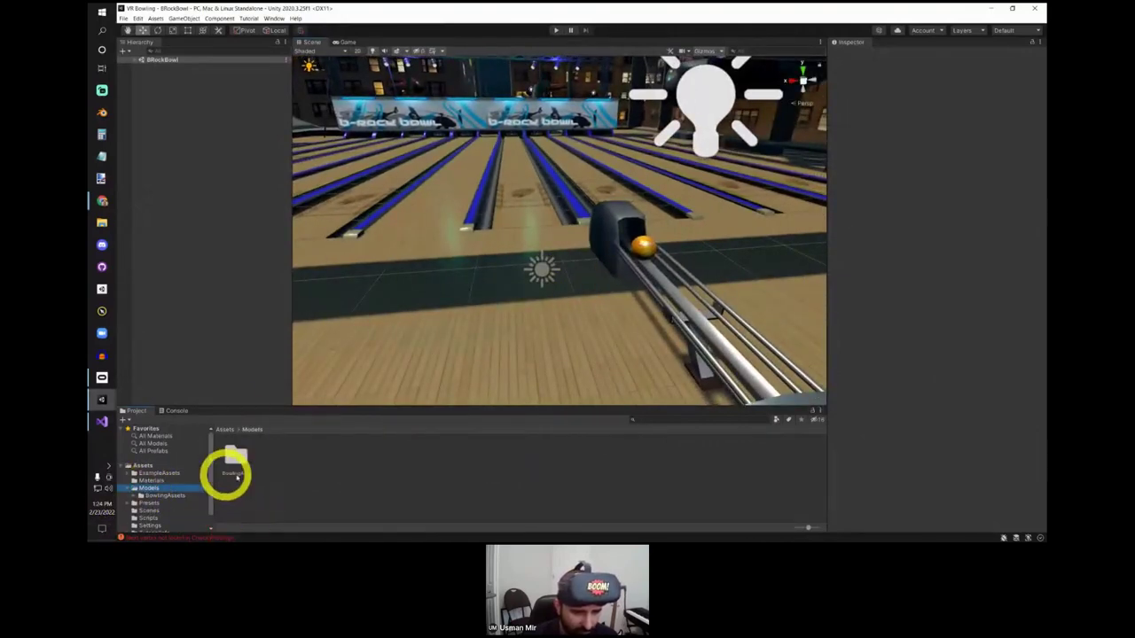
pyautogui.doubleClick(230, 459)
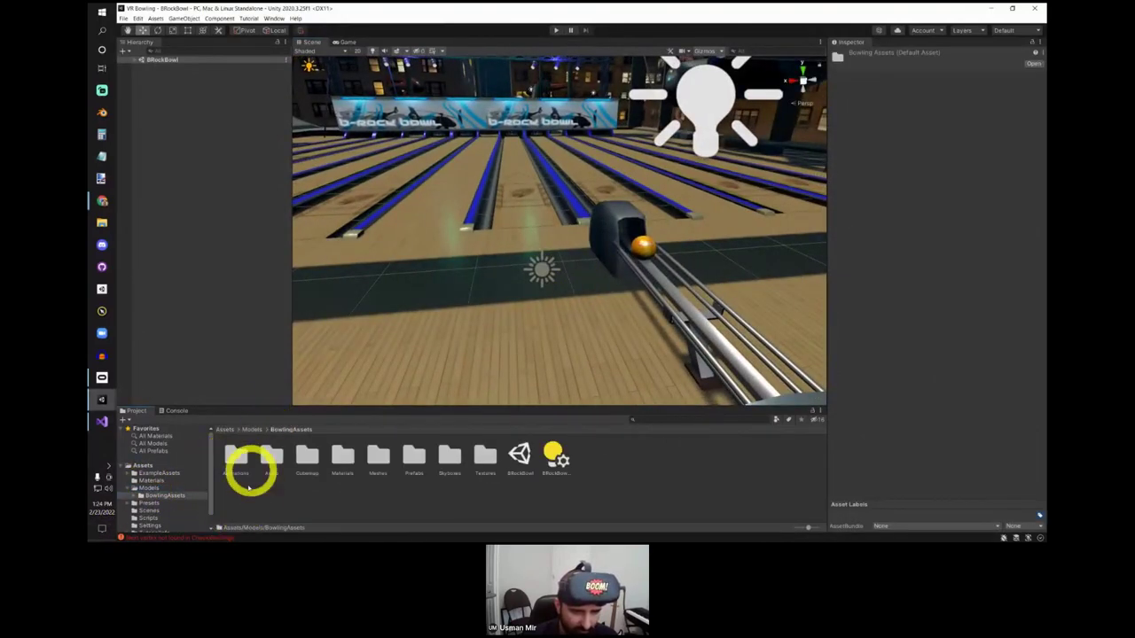
pyautogui.doubleClick(519, 454)
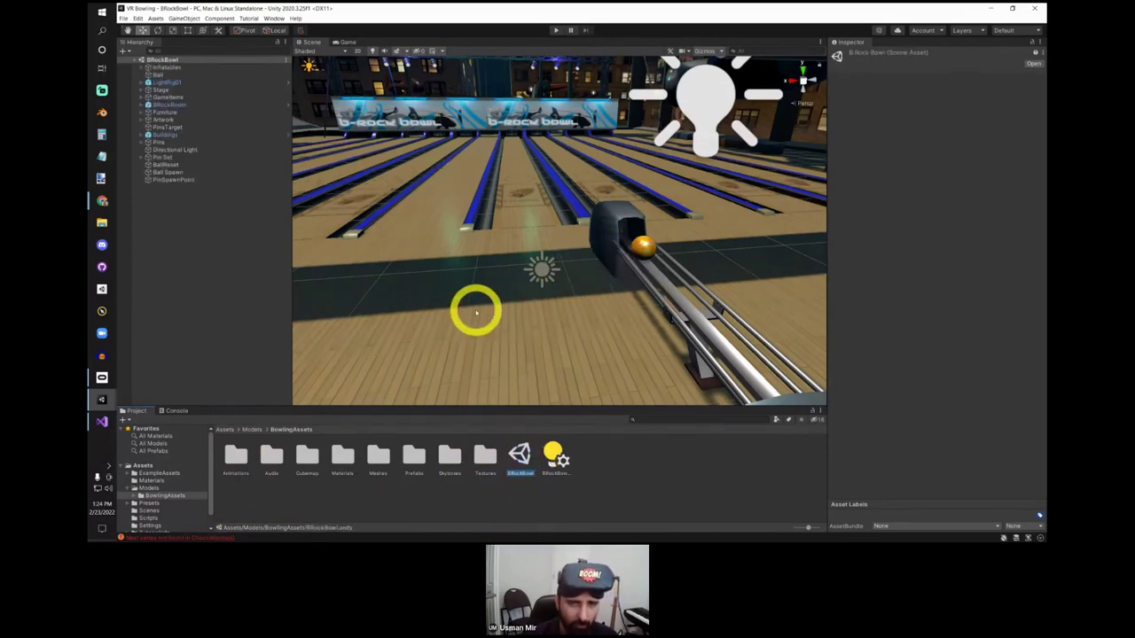
pyautogui.moveTo(473, 310); pyautogui.dragTo(596, 160, button='right')
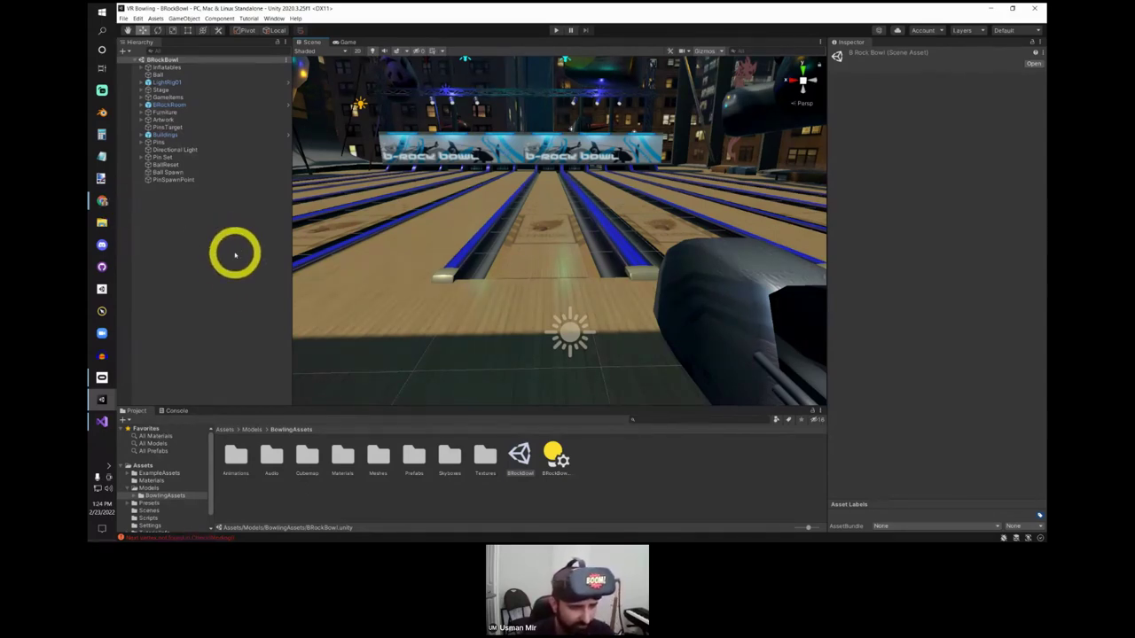
# Step: Widen the Scene view, review the Console messages, and view the scene from the Game camera
pyautogui.moveTo(292, 284); pyautogui.dragTo(236, 385)
pyautogui.click(215, 322)
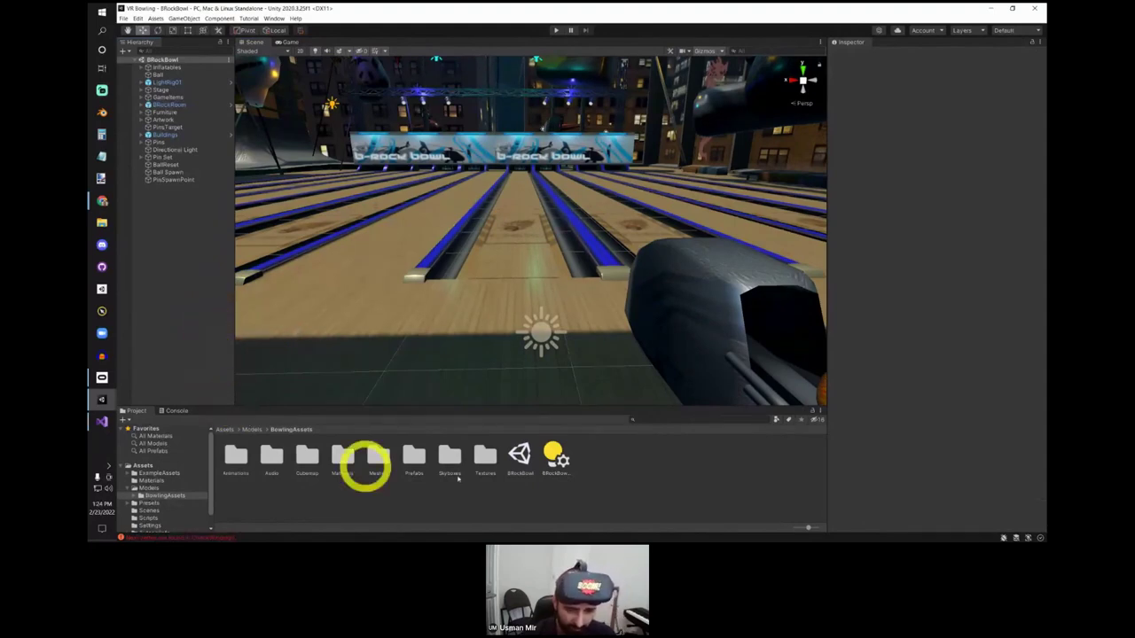
pyautogui.click(172, 410)
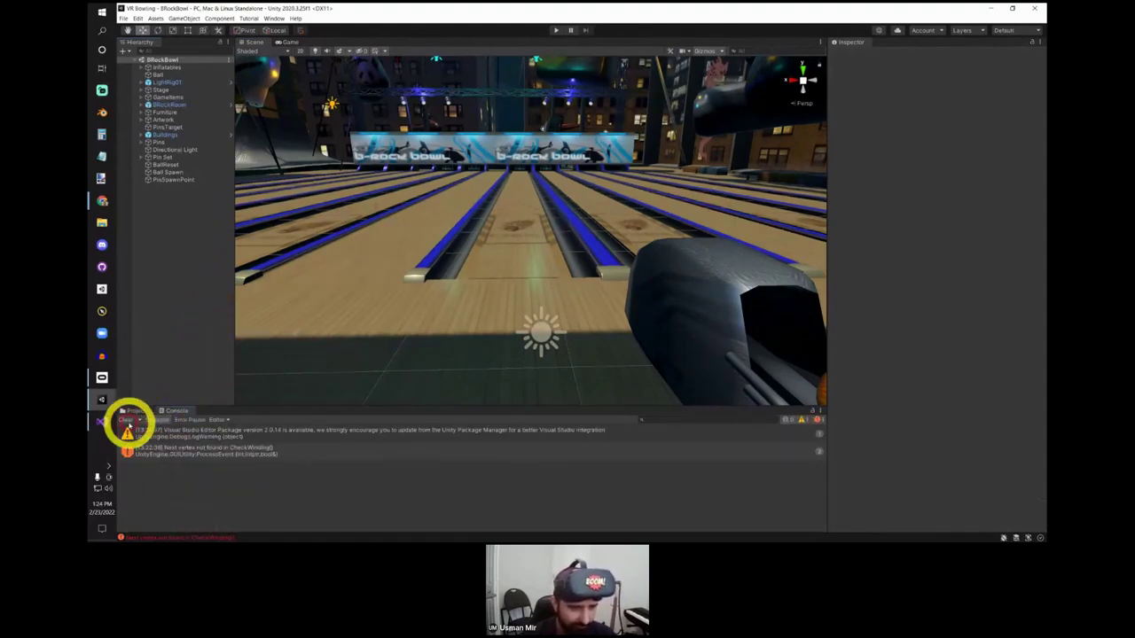
pyautogui.click(137, 412)
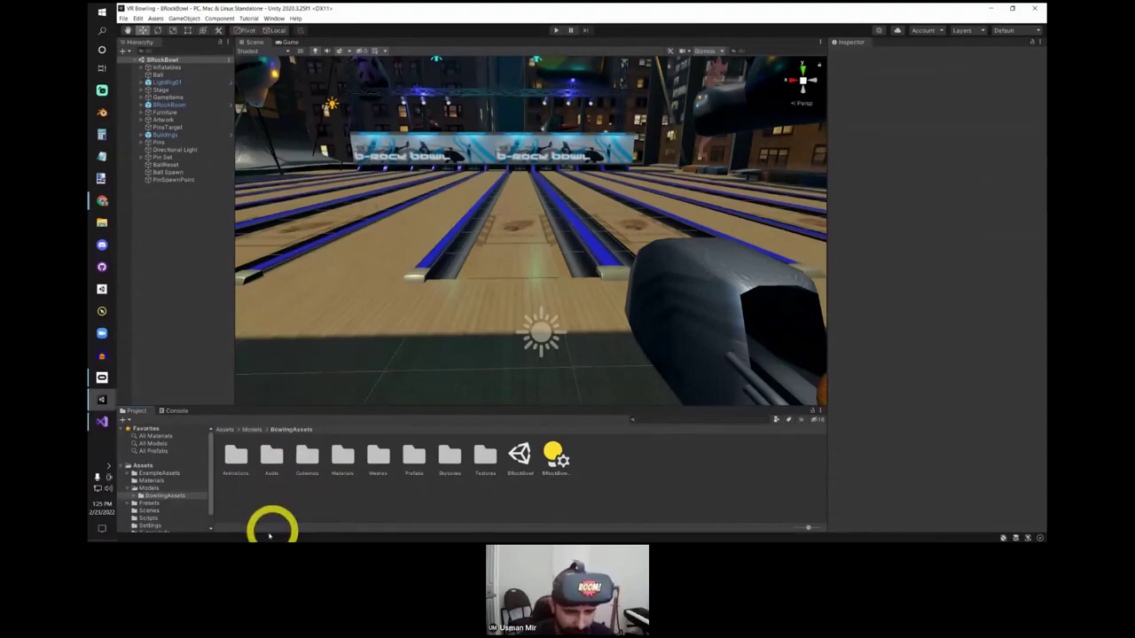
pyautogui.click(144, 465)
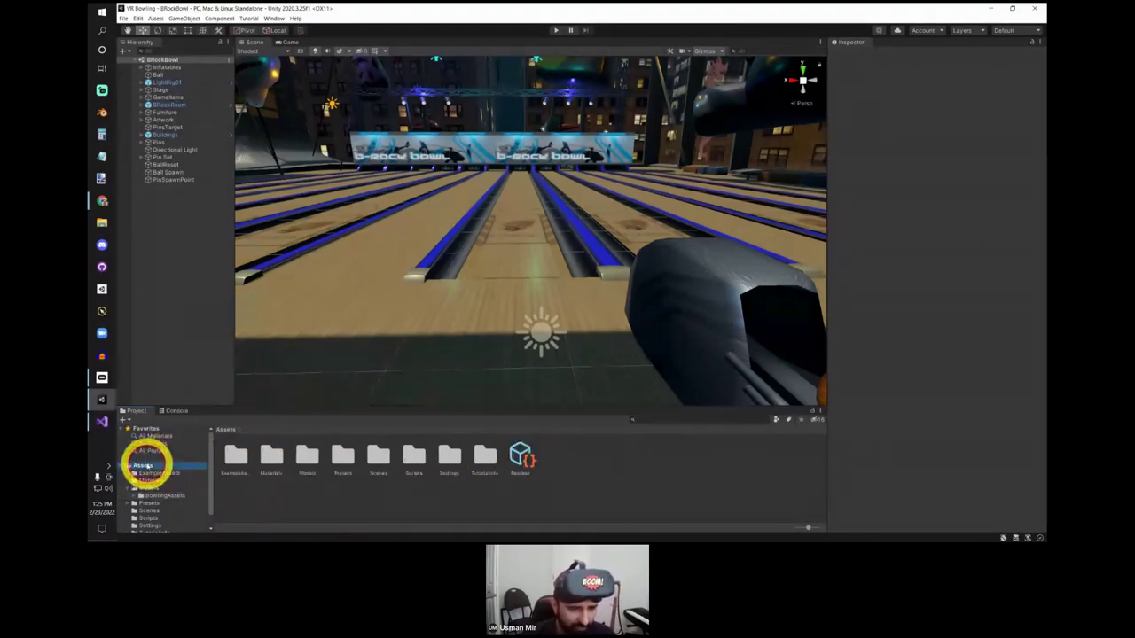
pyautogui.click(163, 411)
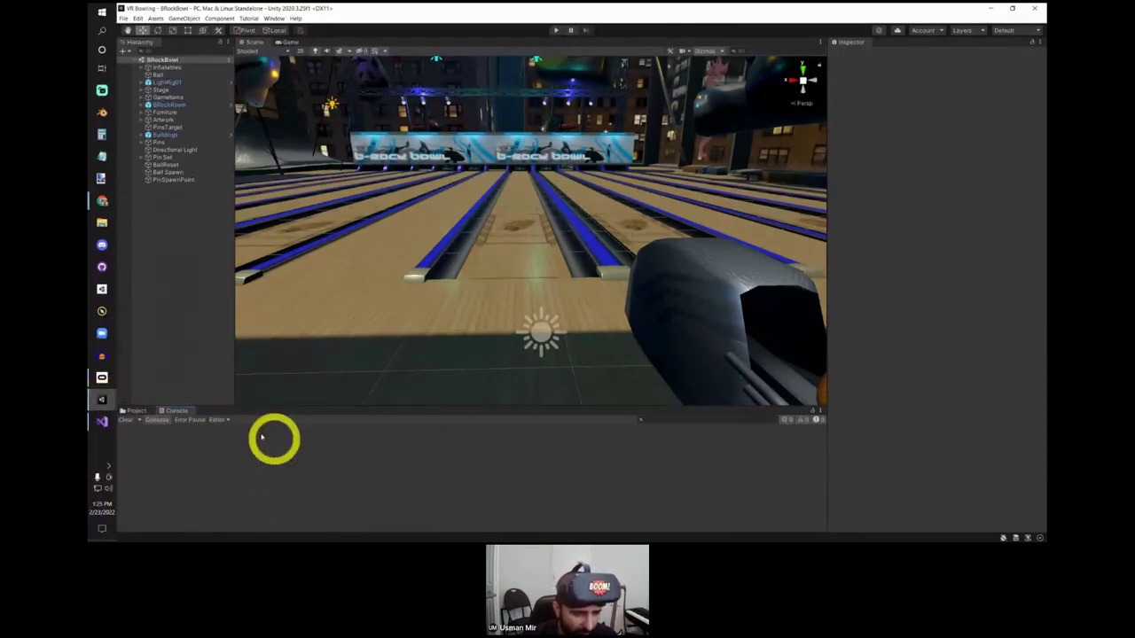
pyautogui.click(136, 412)
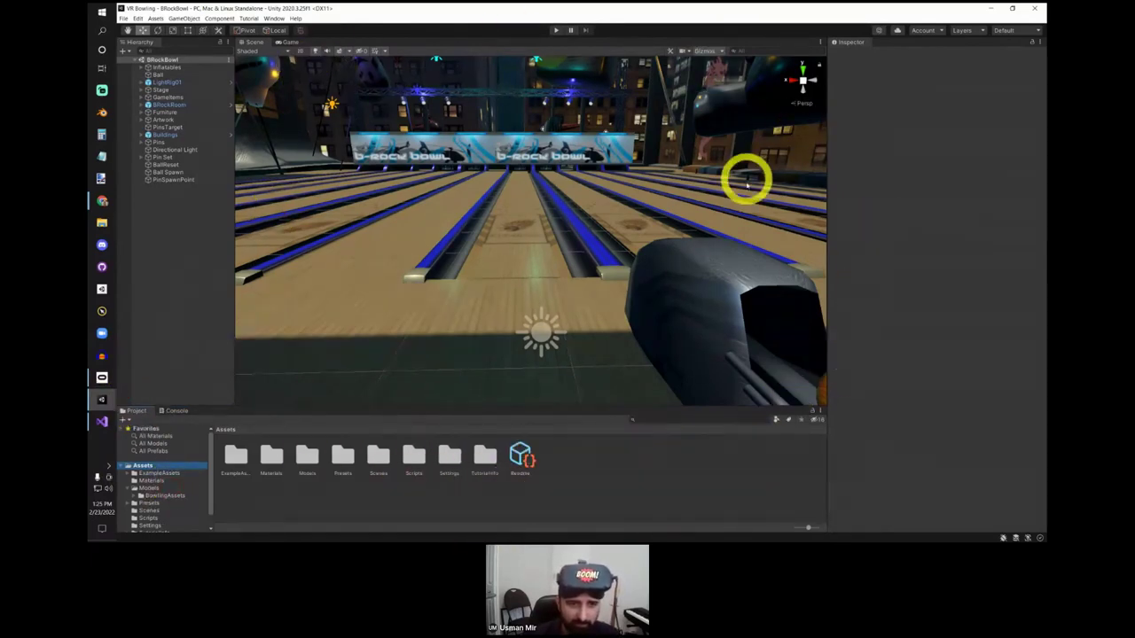
pyautogui.click(288, 43)
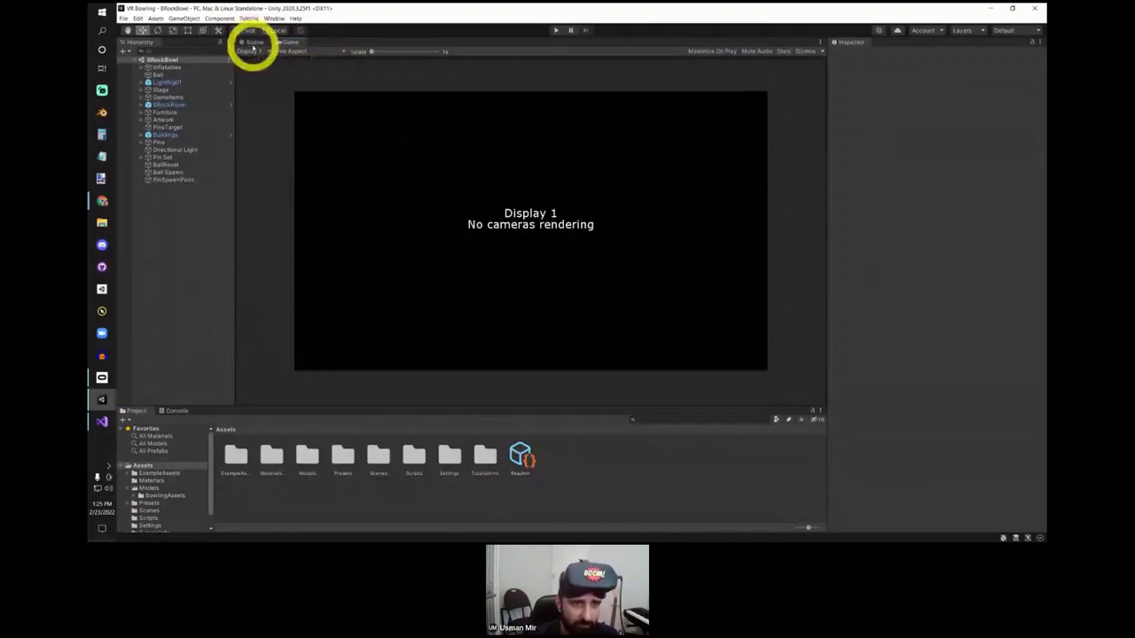
# Step: In the Scene view, select the Buildings object and enable it, undoing the accidental move
pyautogui.click(253, 44)
pyautogui.keyDown('alt'); pyautogui.moveTo(257, 71); pyautogui.dragTo(588, 221); pyautogui.keyUp('alt')
pyautogui.scroll(5, 647, 221)
pyautogui.scroll(-5, 588, 221)
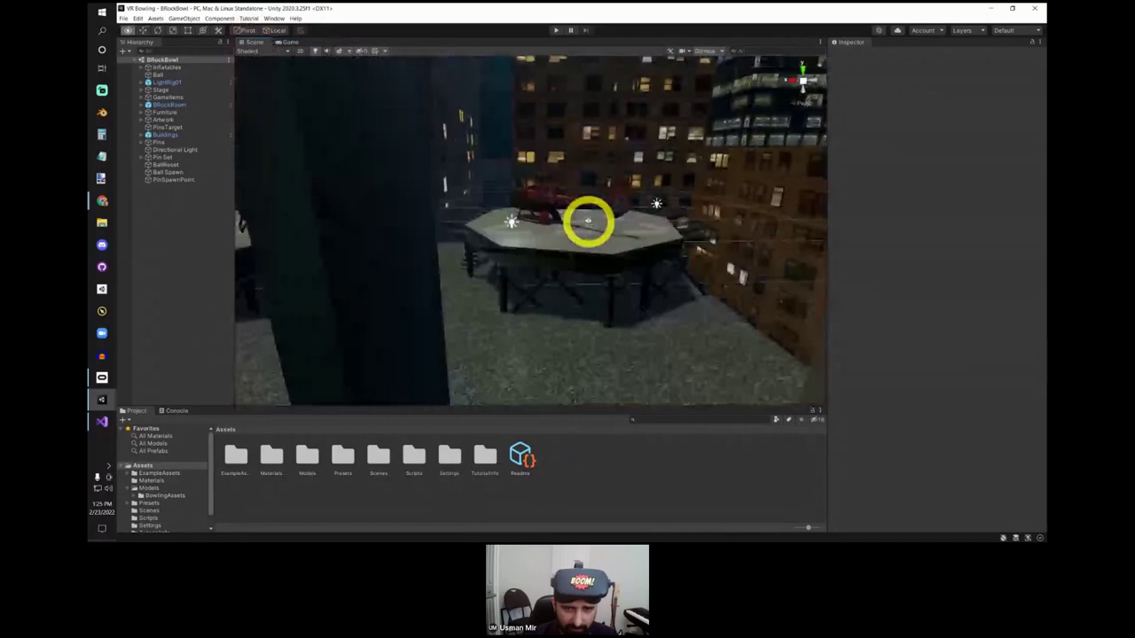
pyautogui.scroll(5, 588, 221)
pyautogui.click(566, 216)
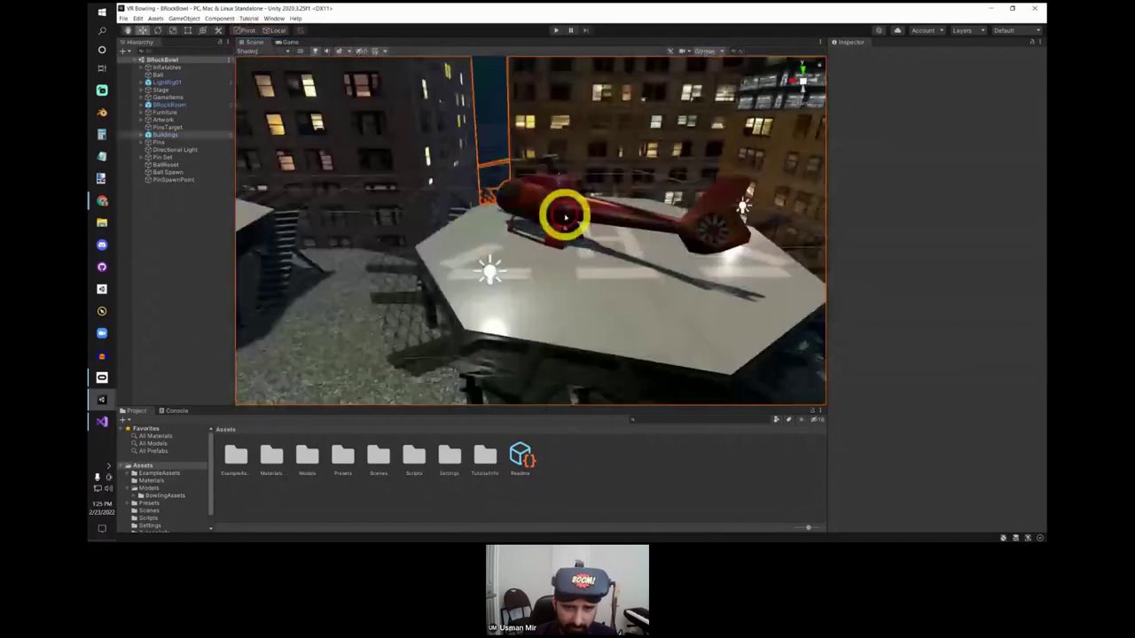
pyautogui.keyDown('alt'); pyautogui.moveTo(566, 215); pyautogui.dragTo(563, 244); pyautogui.keyUp('alt')
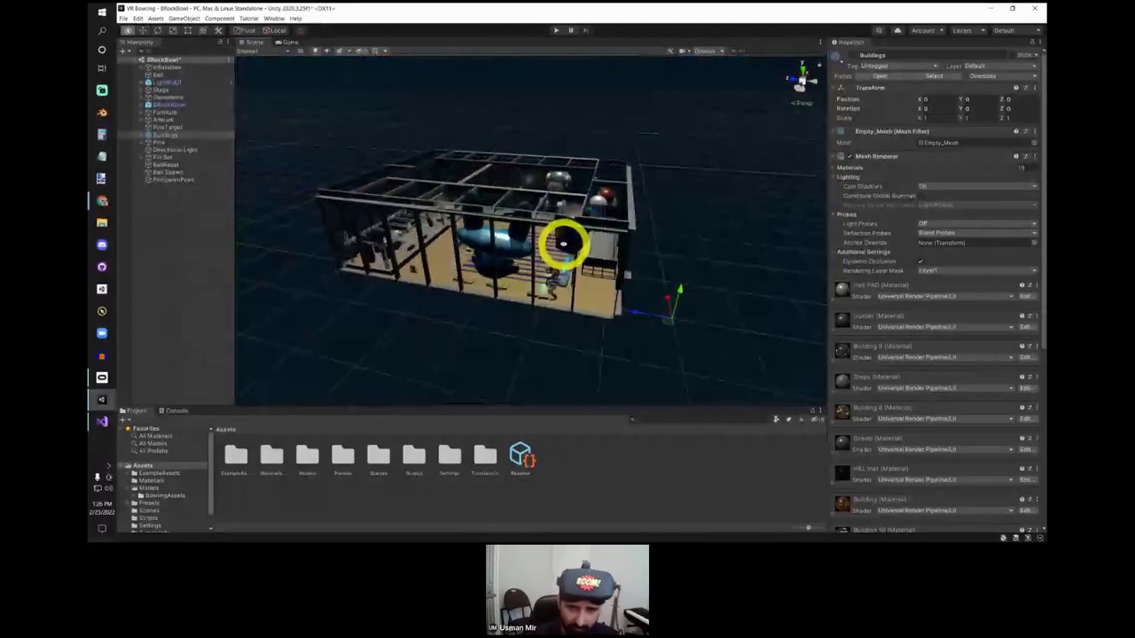
pyautogui.hotkey('alt', 'shift', 'a')
pyautogui.keyDown('alt'); pyautogui.moveTo(696, 264); pyautogui.dragTo(540, 245); pyautogui.keyUp('alt')
pyautogui.hotkey('ctrl', 'z')
pyautogui.scroll(5, 486, 265)
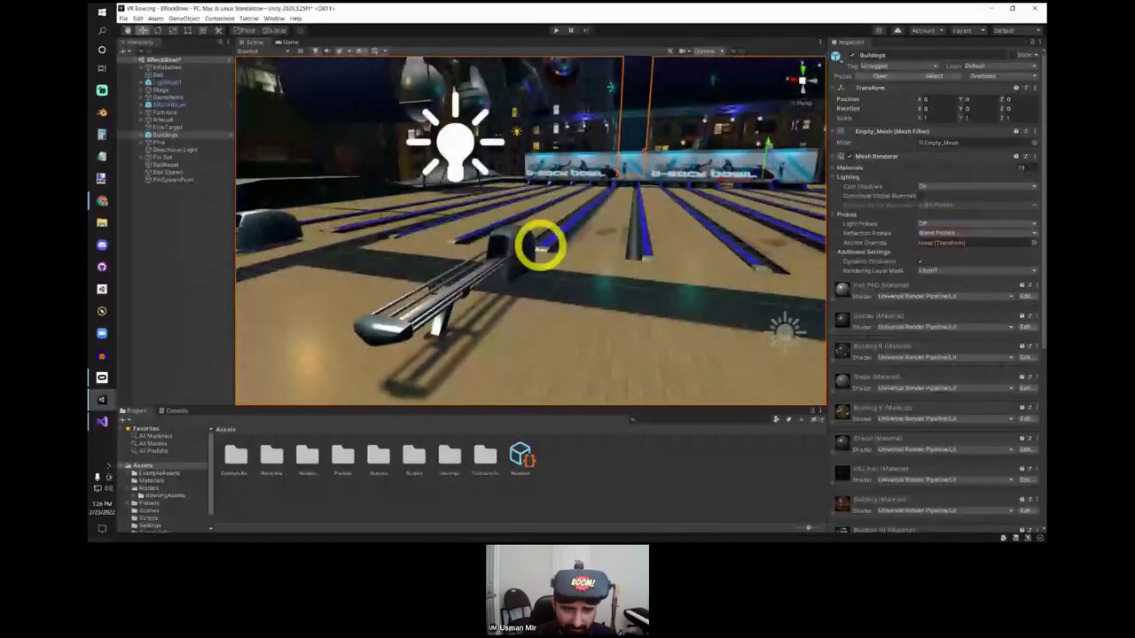
# Step: Select the ball return, orbit behind the approach, and check the Game view for rendering cameras
pyautogui.click(481, 309)
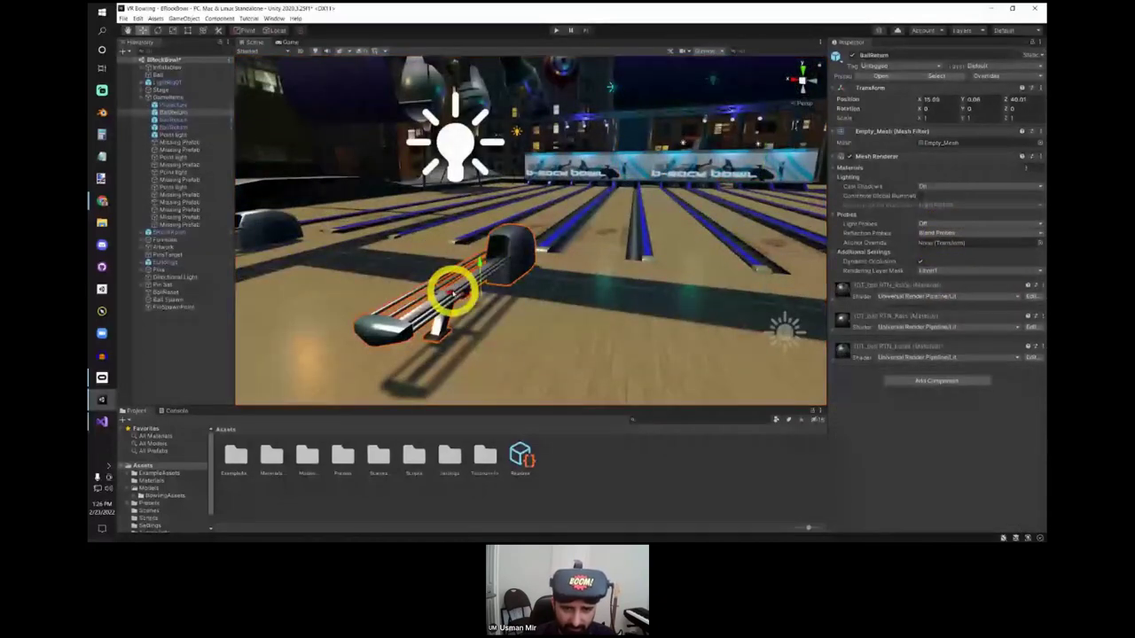
pyautogui.moveTo(453, 291); pyautogui.dragTo(629, 317)
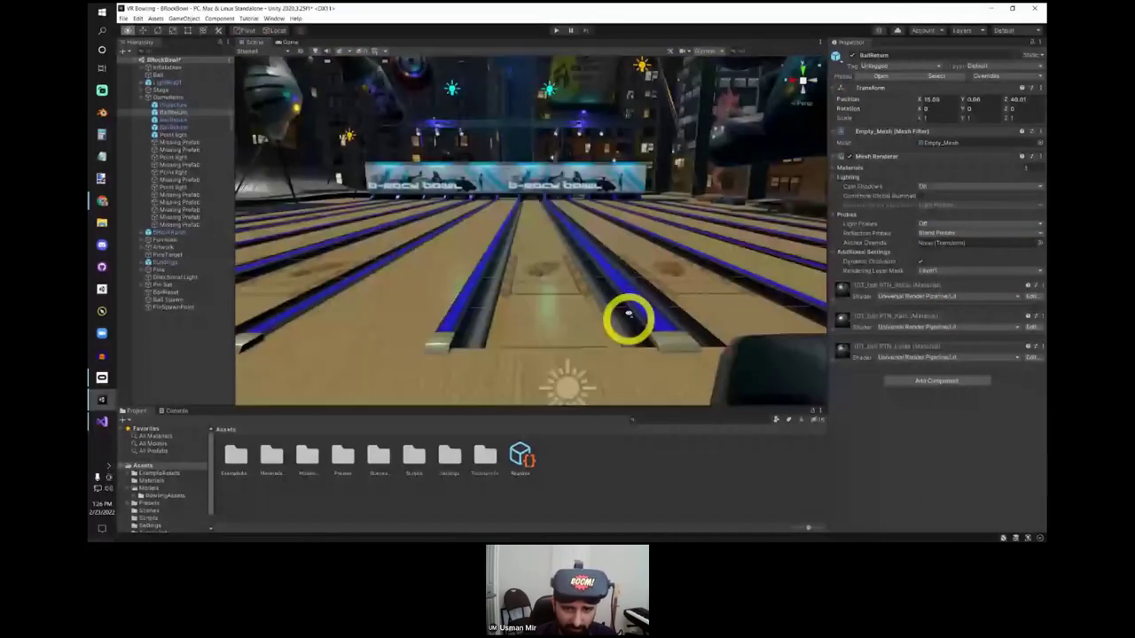
pyautogui.scroll(-3, 629, 321)
pyautogui.scroll(5, 630, 328)
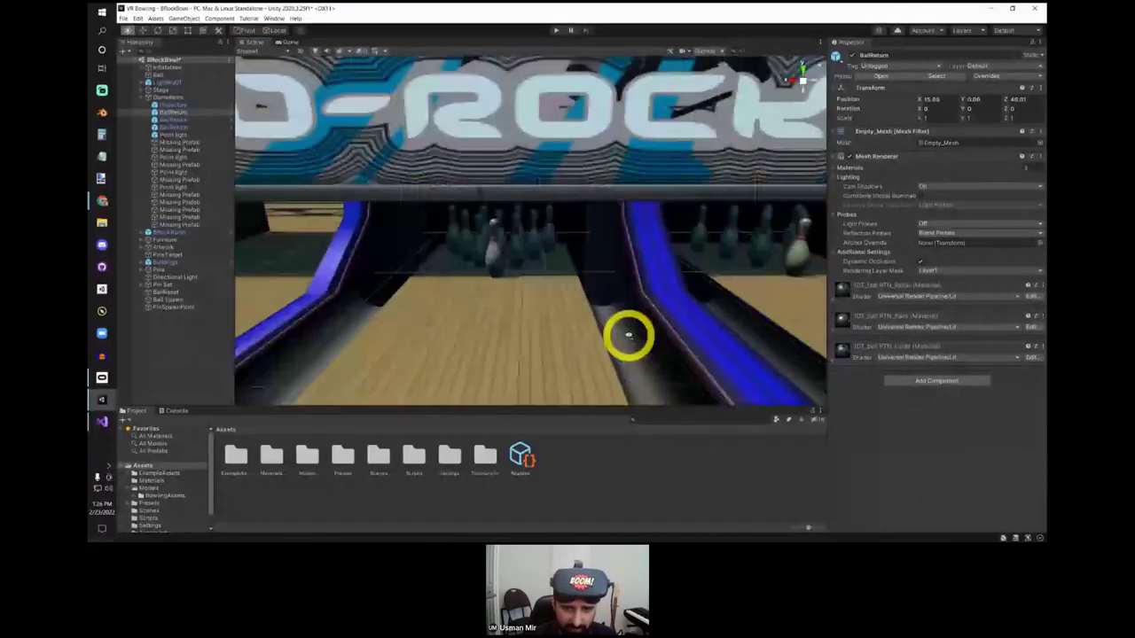
pyautogui.scroll(-5, 629, 332)
pyautogui.keyDown('alt'); pyautogui.moveTo(629, 330); pyautogui.dragTo(705, 361); pyautogui.keyUp('alt')
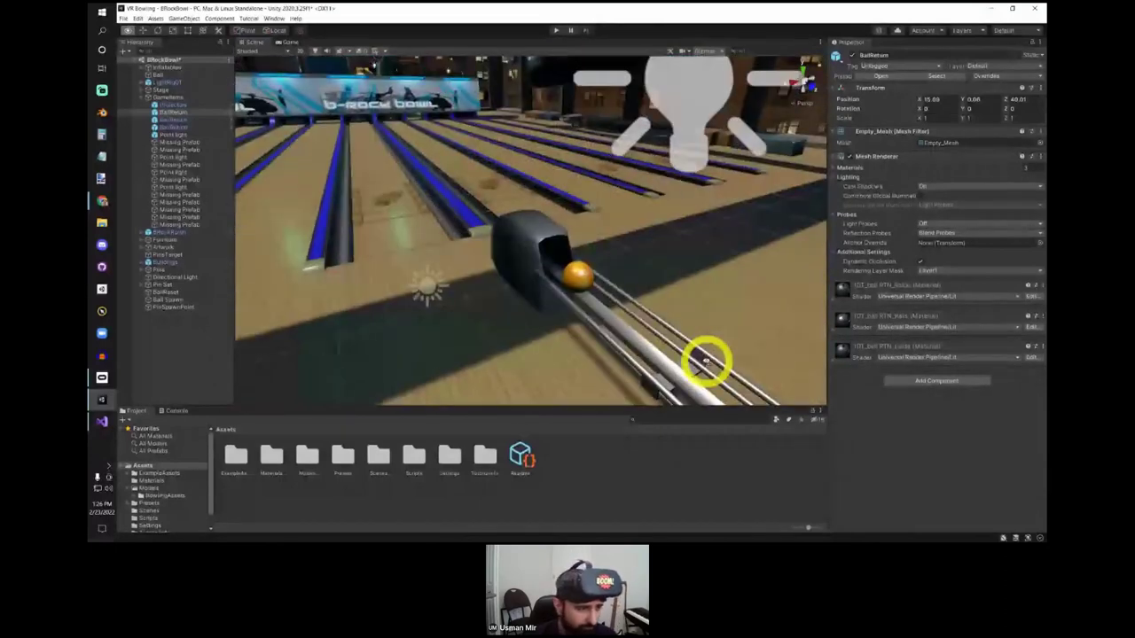
pyautogui.scroll(-2, 705, 361)
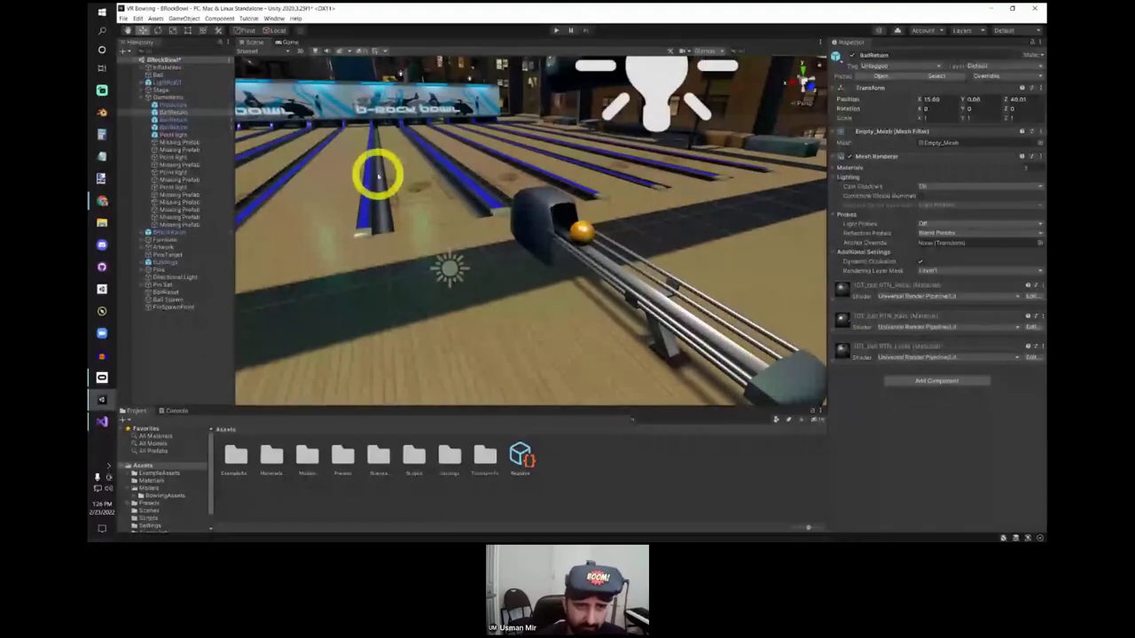
pyautogui.hotkey('ctrl', '2')
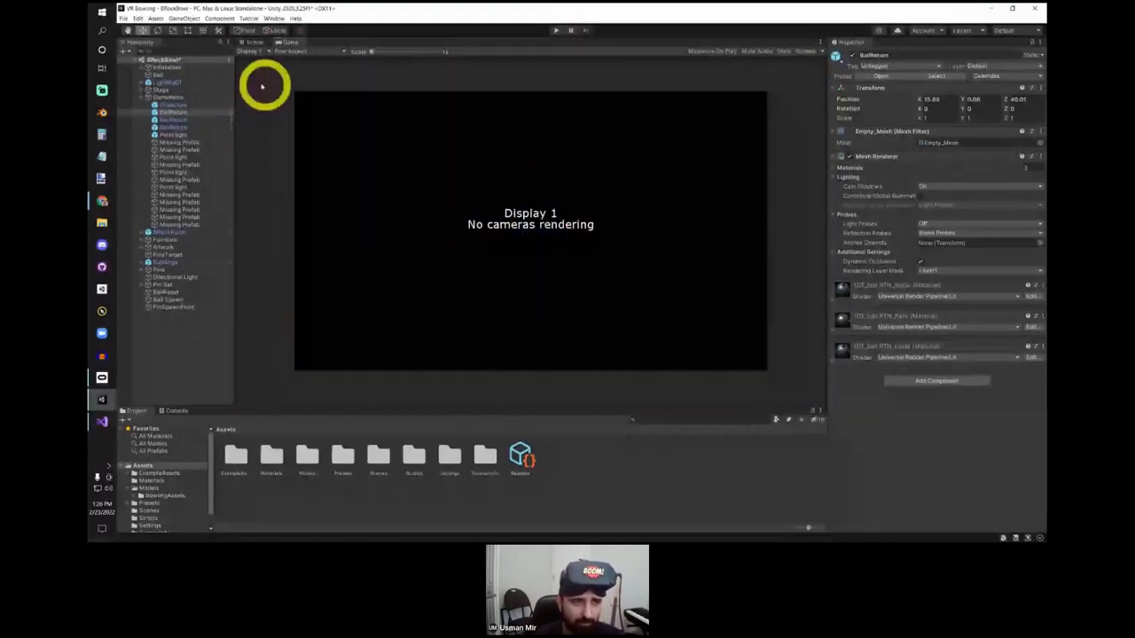
# Step: Back in the Scene view, inspect the Ball, BallReturn and point light above it
pyautogui.click(256, 42)
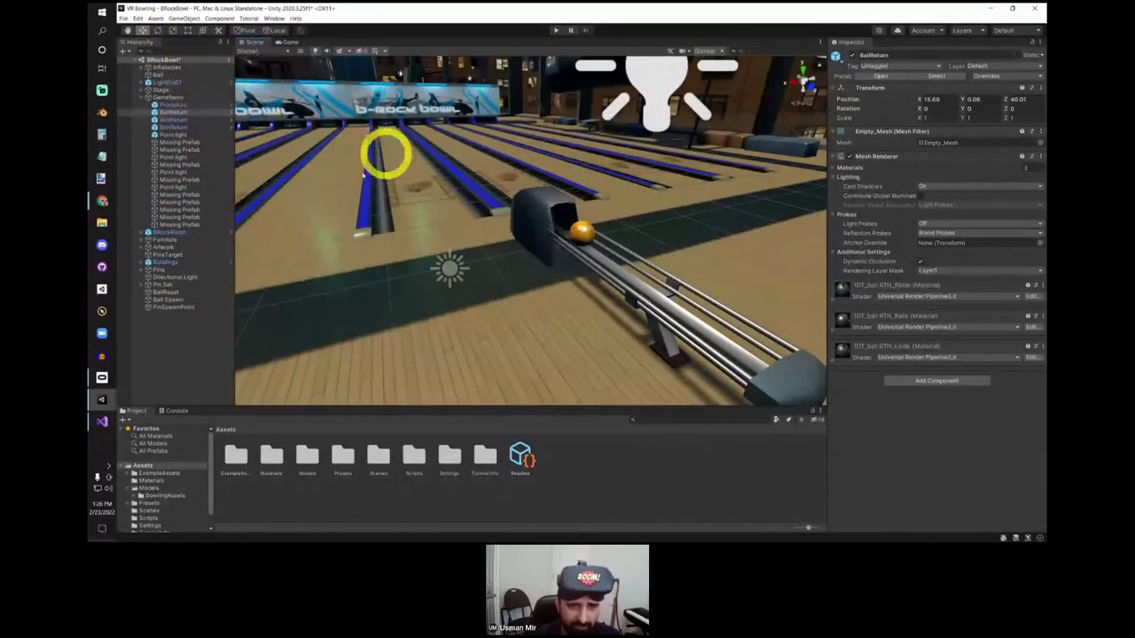
pyautogui.moveTo(448, 203); pyautogui.dragTo(327, 345, button='right')
pyautogui.click(532, 195)
pyautogui.click(529, 263)
pyautogui.click(506, 257)
# Step: Check PinSpawnPoint, collapse GameItems, and fly down the lane to select a pin
pyautogui.click(166, 70)
pyautogui.click(170, 141)
pyautogui.click(172, 216)
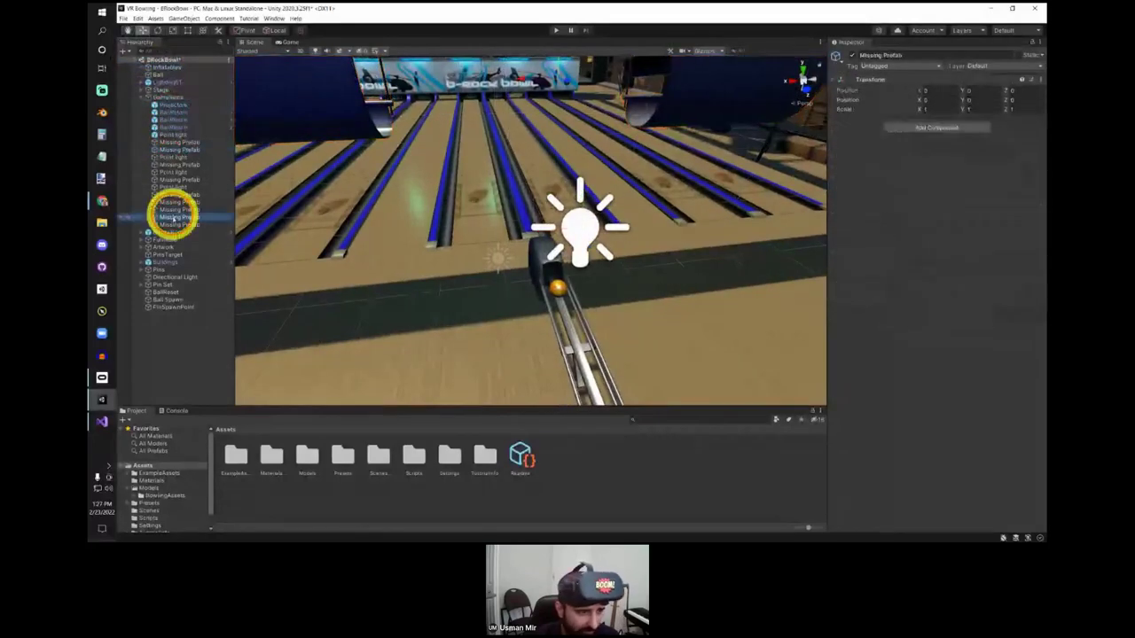
pyautogui.click(174, 307)
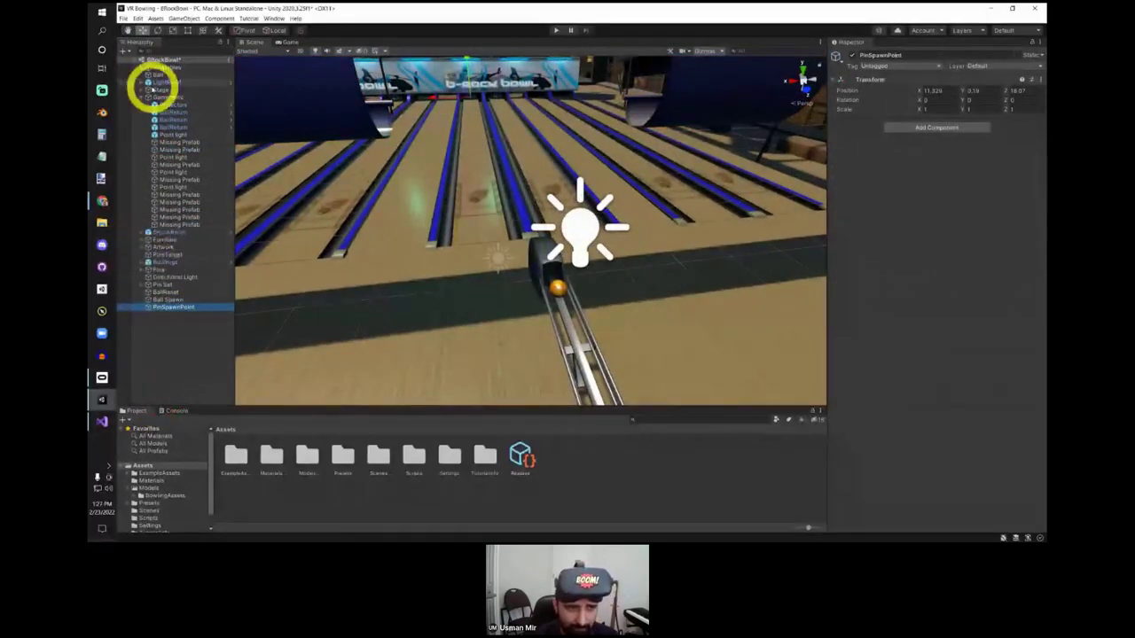
pyautogui.click(143, 98)
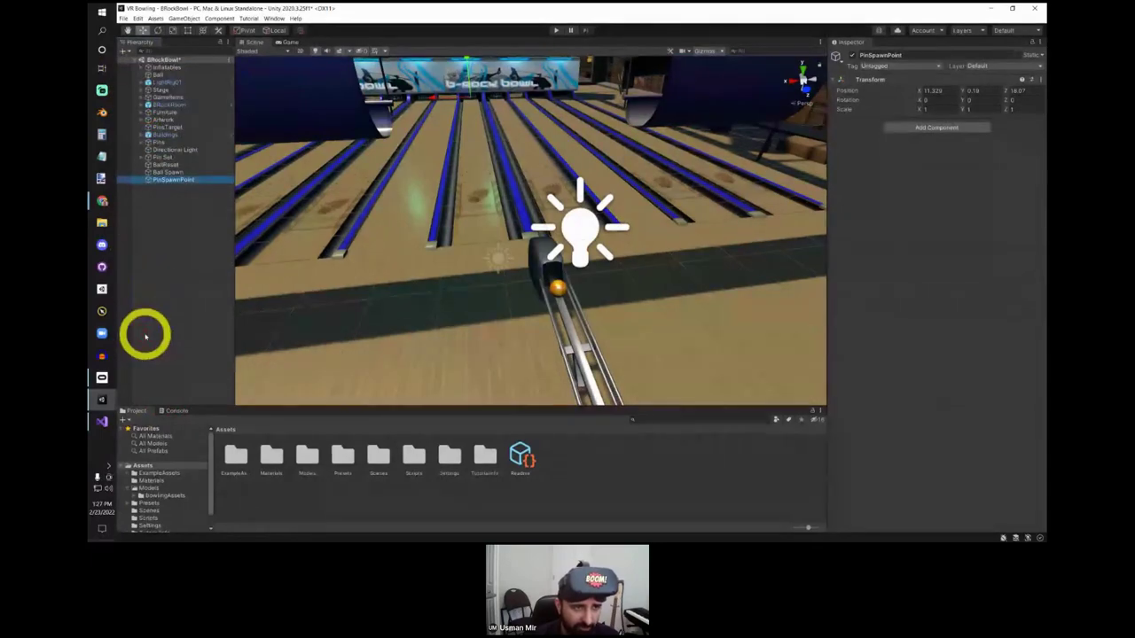
pyautogui.moveTo(395, 206); pyautogui.dragTo(485, 212, button='right')
pyautogui.press('w')
pyautogui.click(513, 209)
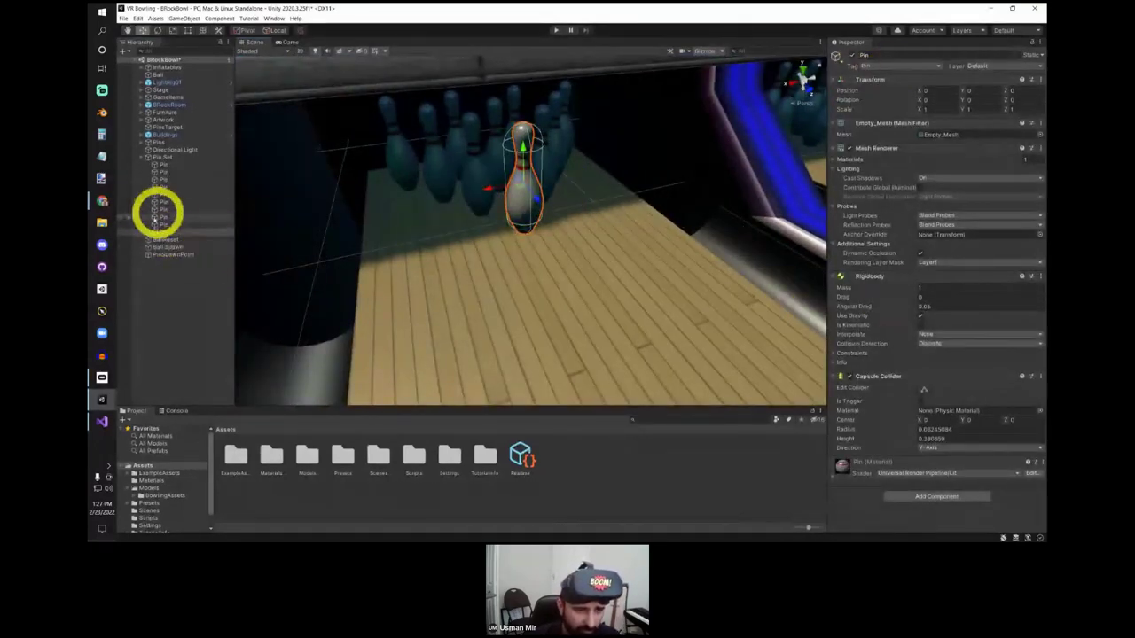
# Step: Expand Pin Set and try moving a single pin and the whole rack with the move gizmo
pyautogui.moveTo(168, 233); pyautogui.dragTo(163, 163)
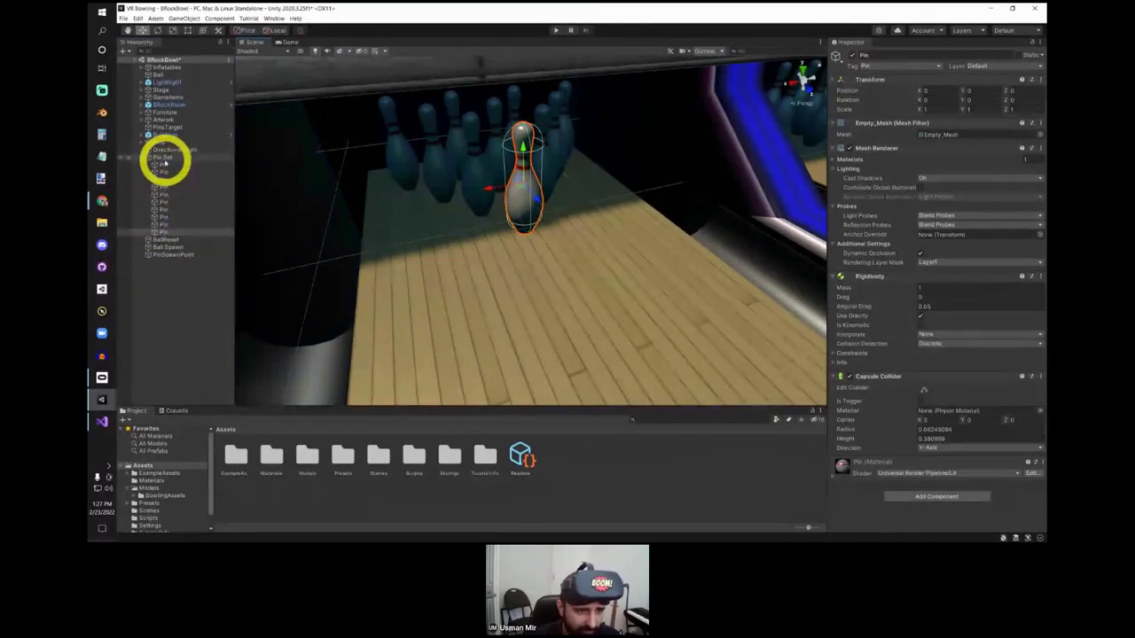
pyautogui.click(163, 159)
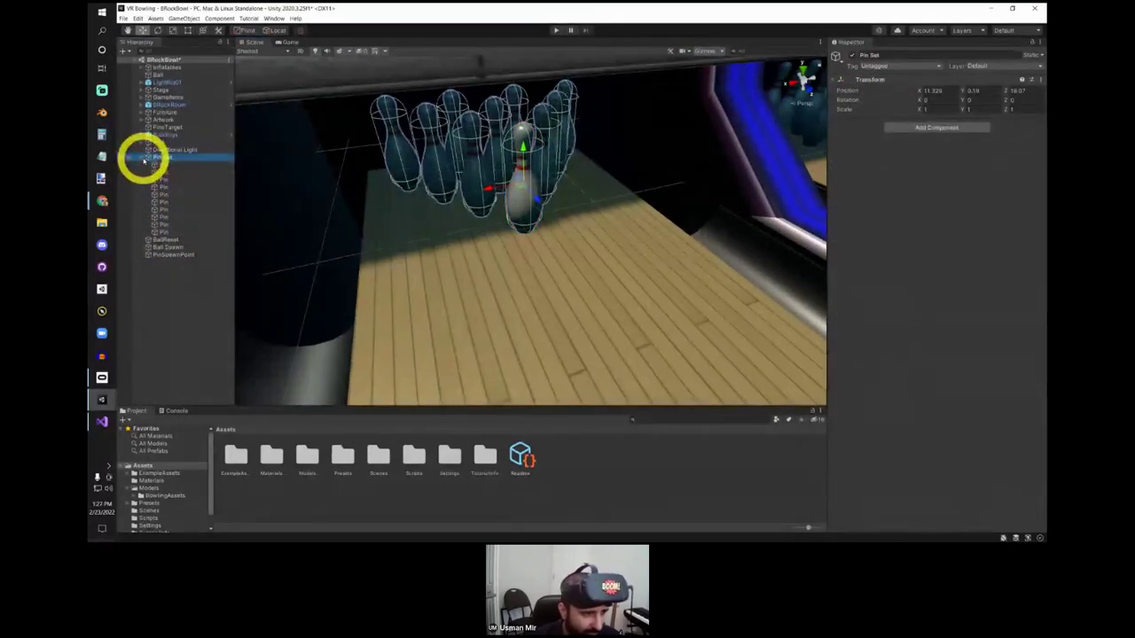
pyautogui.click(148, 158)
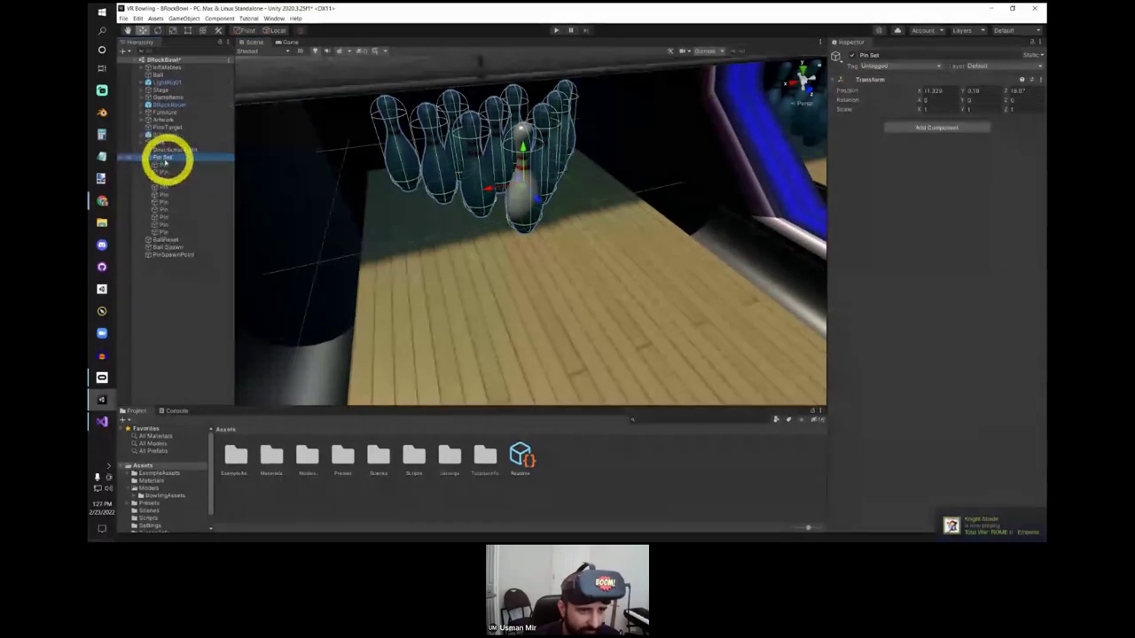
pyautogui.click(178, 166)
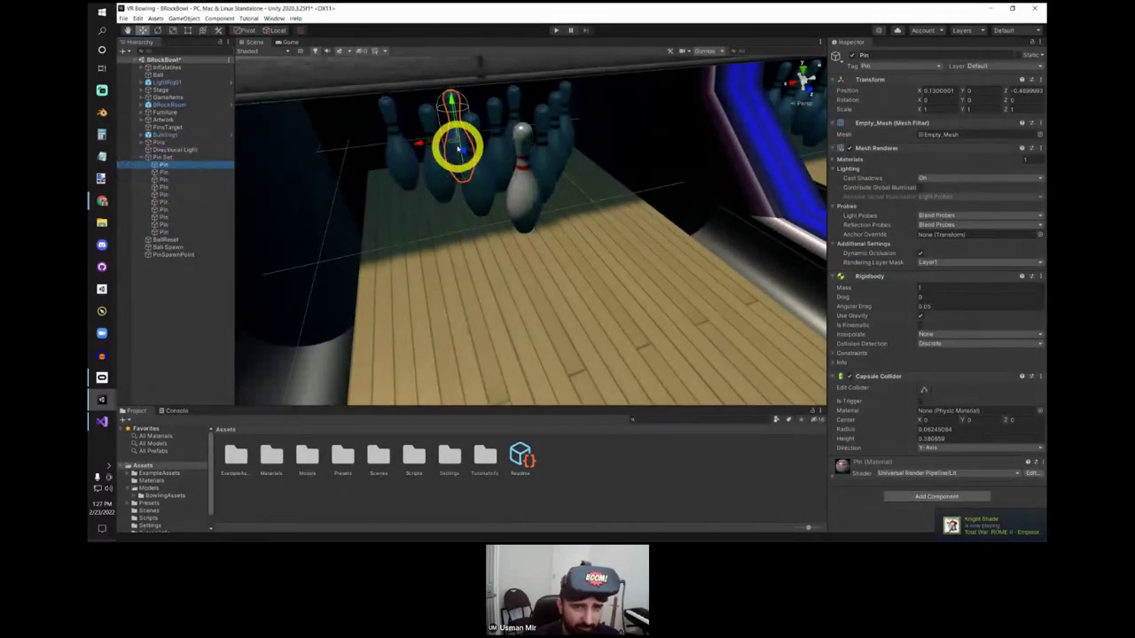
pyautogui.moveTo(456, 139); pyautogui.dragTo(464, 240)
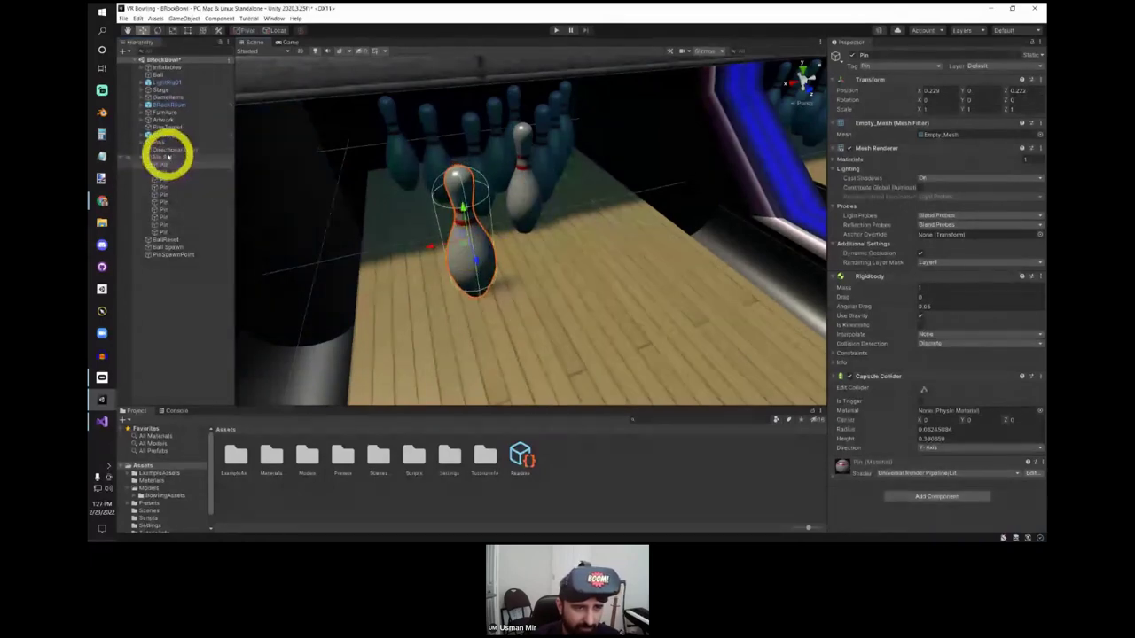
pyautogui.click(164, 157)
pyautogui.moveTo(520, 185)
pyautogui.mouseDown()
pyautogui.moveTo(467, 190)
pyautogui.moveTo(590, 243)
pyautogui.moveTo(560, 263)
pyautogui.moveTo(507, 249)
pyautogui.moveTo(486, 168)
pyautogui.moveTo(526, 114)
pyautogui.moveTo(443, 234)
pyautogui.moveTo(537, 183)
pyautogui.mouseUp()
pyautogui.click(536, 188)
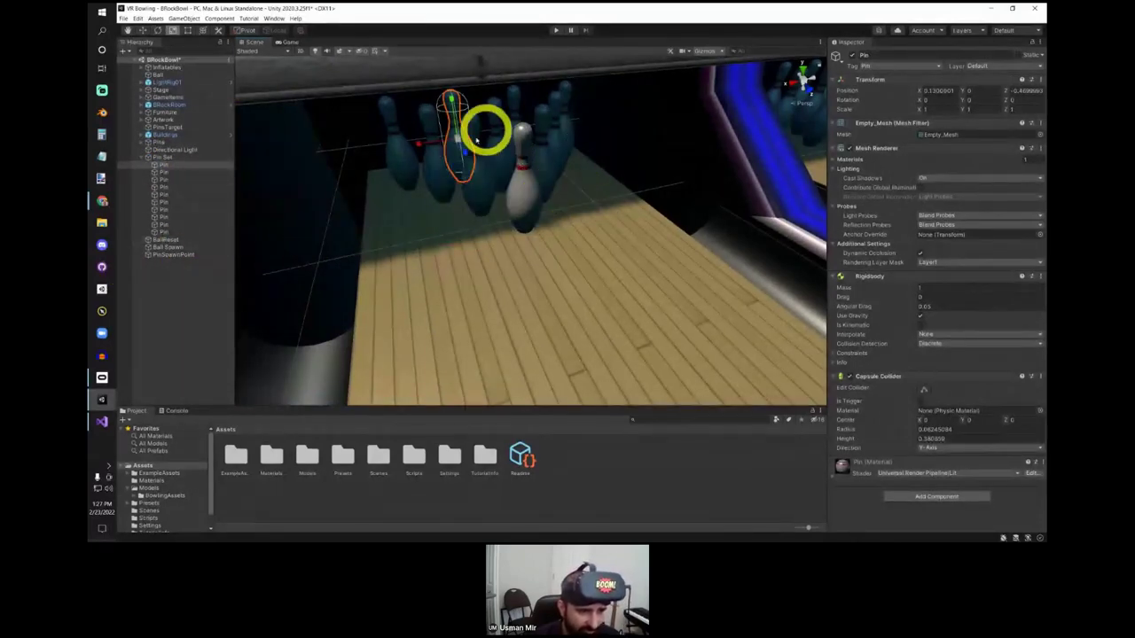
pyautogui.scroll(-10, 532, 127)
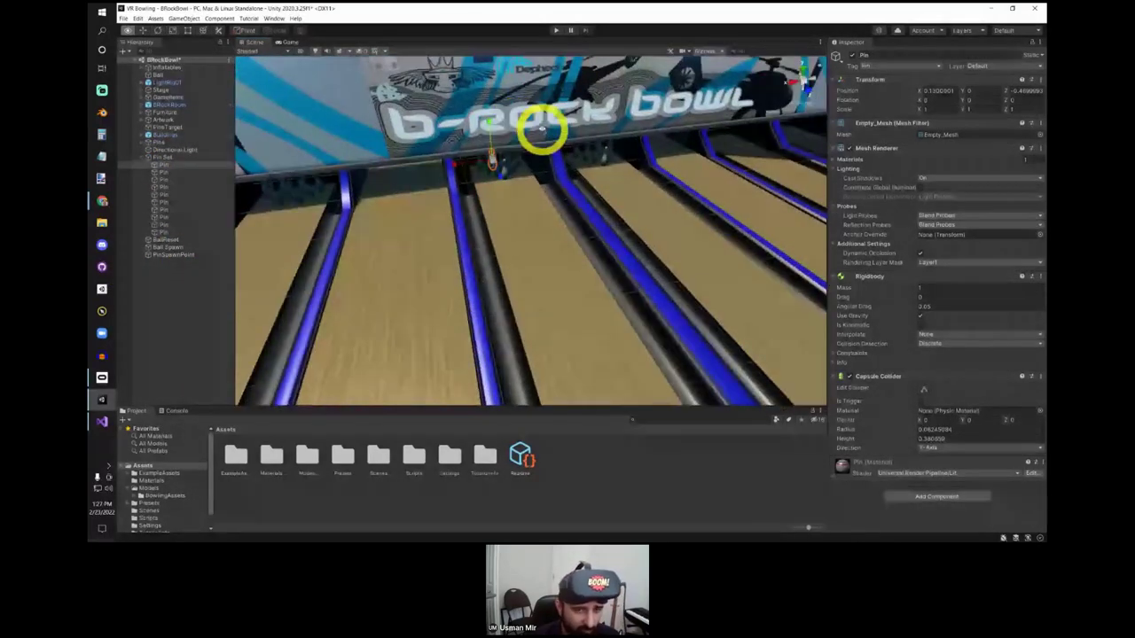
pyautogui.moveTo(541, 128); pyautogui.dragTo(585, 158, button='right')
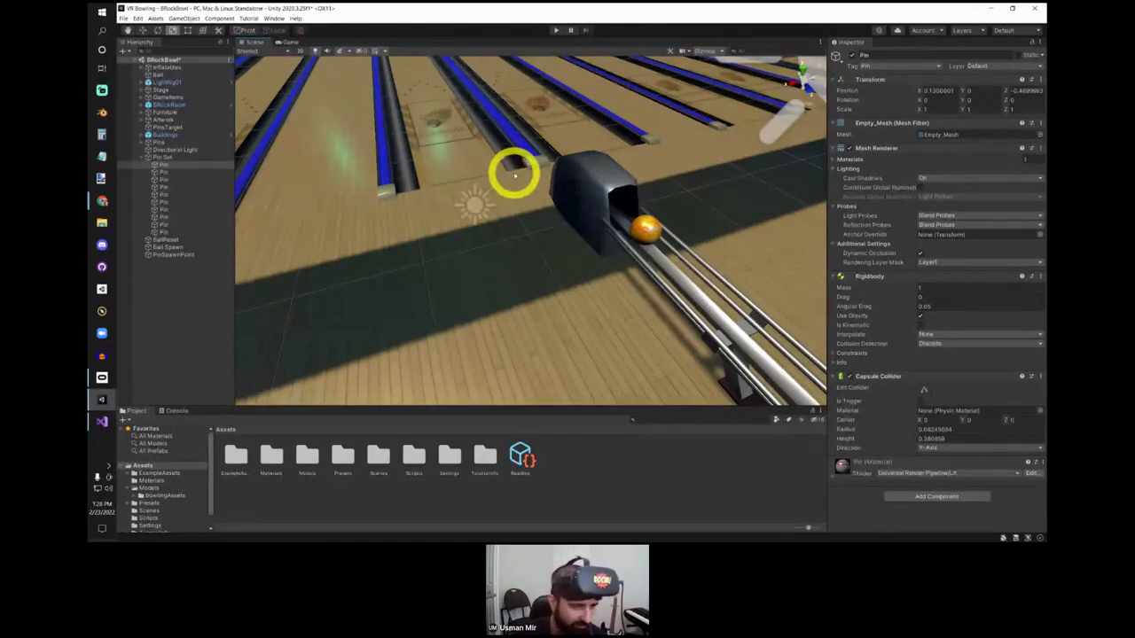
pyautogui.moveTo(533, 246); pyautogui.dragTo(538, 204, button='right')
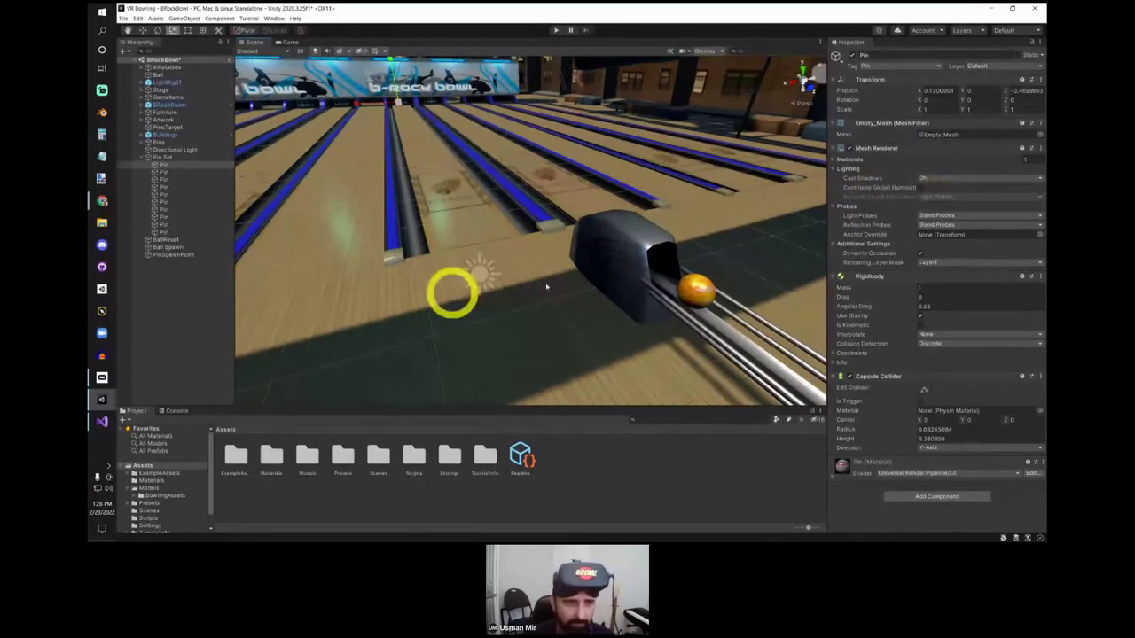
pyautogui.doubleClick(157, 157)
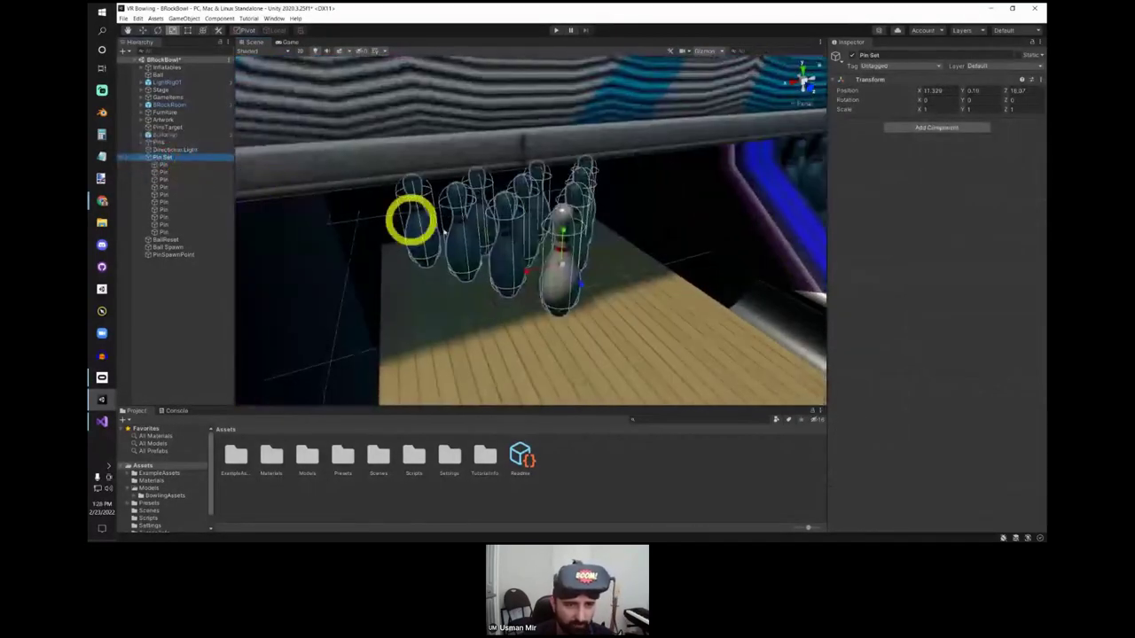
pyautogui.scroll(-3, 448, 282)
pyautogui.scroll(-3, 448, 282)
pyautogui.moveTo(352, 223); pyautogui.dragTo(393, 236, button='right')
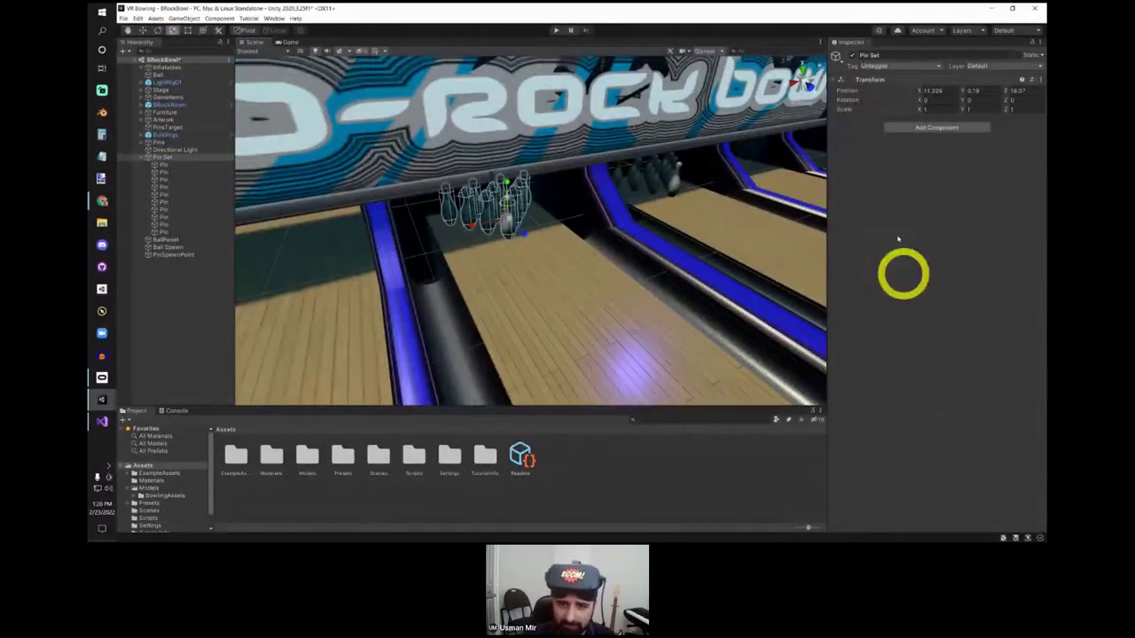
pyautogui.click(188, 328)
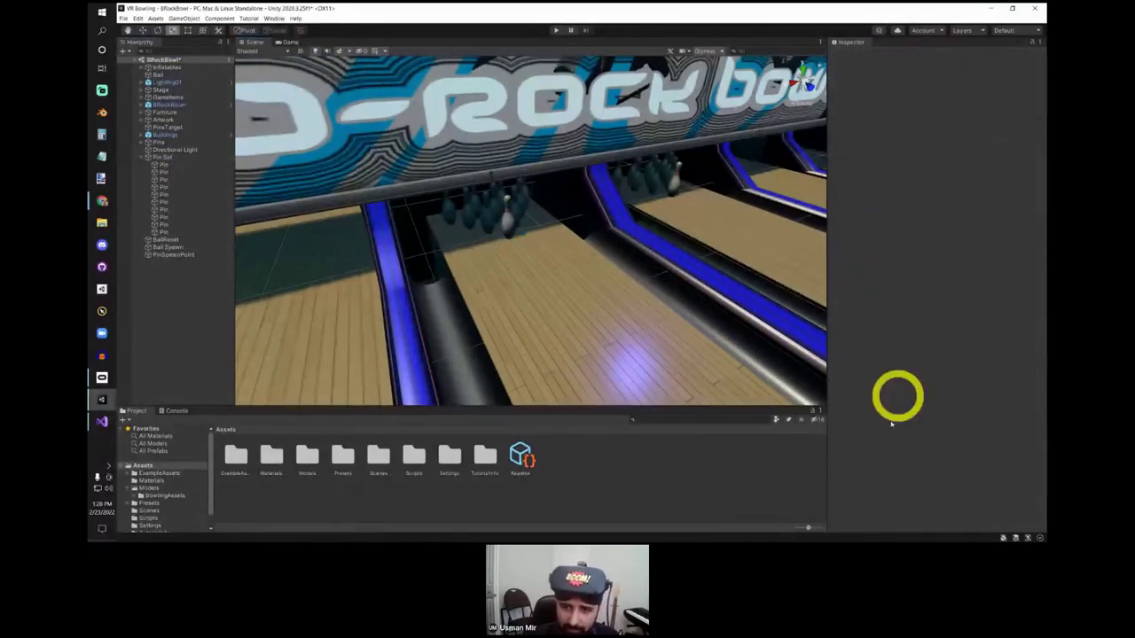
# Step: Read the Universal Render Pipeline Readme in the Inspector, then clear the selection
pyautogui.click(525, 461)
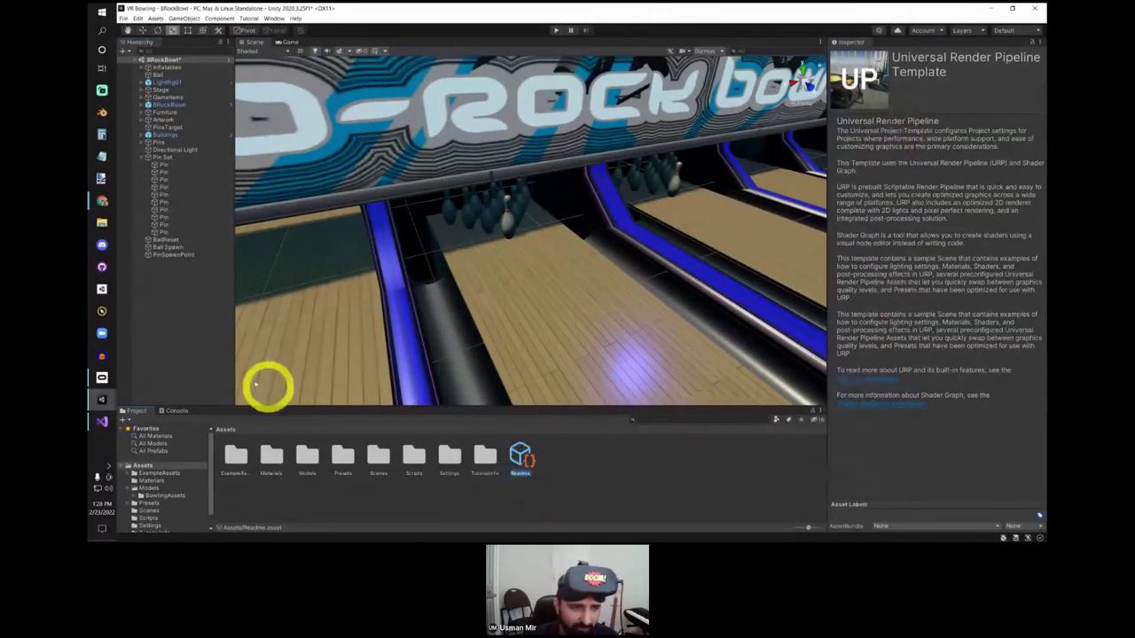
pyautogui.click(159, 282)
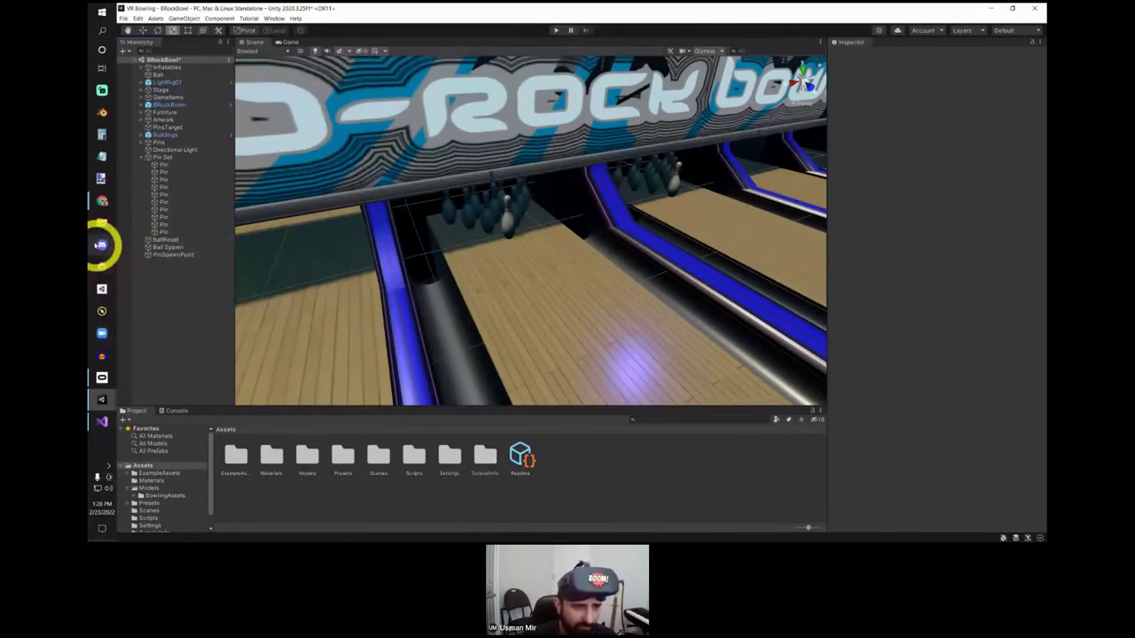
# Step: Review the bowling workshop repository's Code button clone and Download ZIP options
pyautogui.click(102, 200)
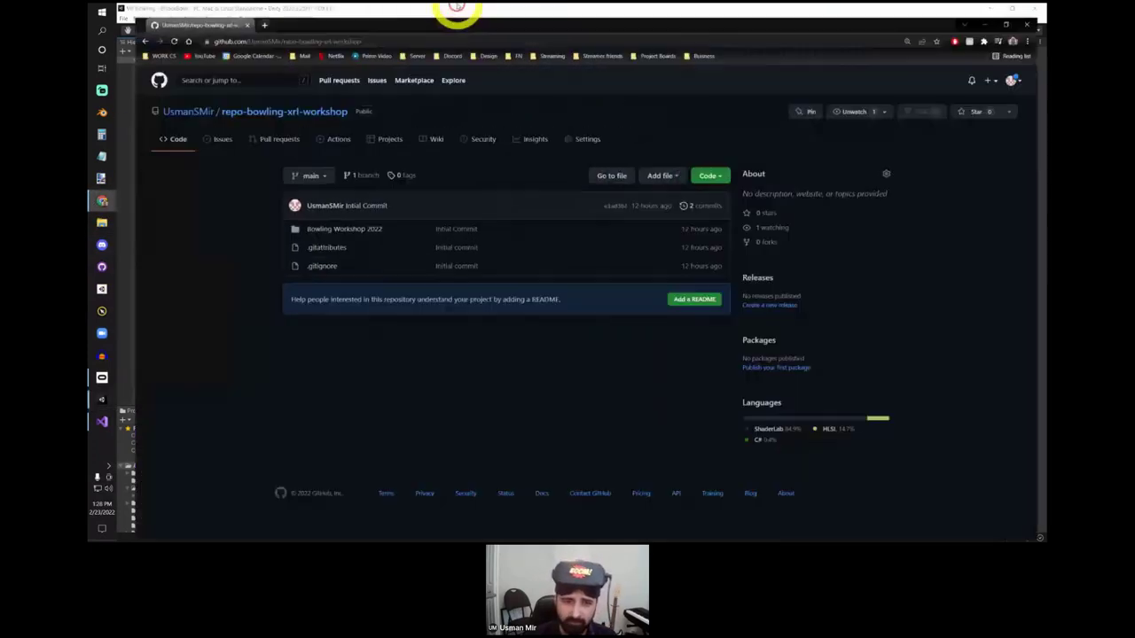
pyautogui.click(722, 168)
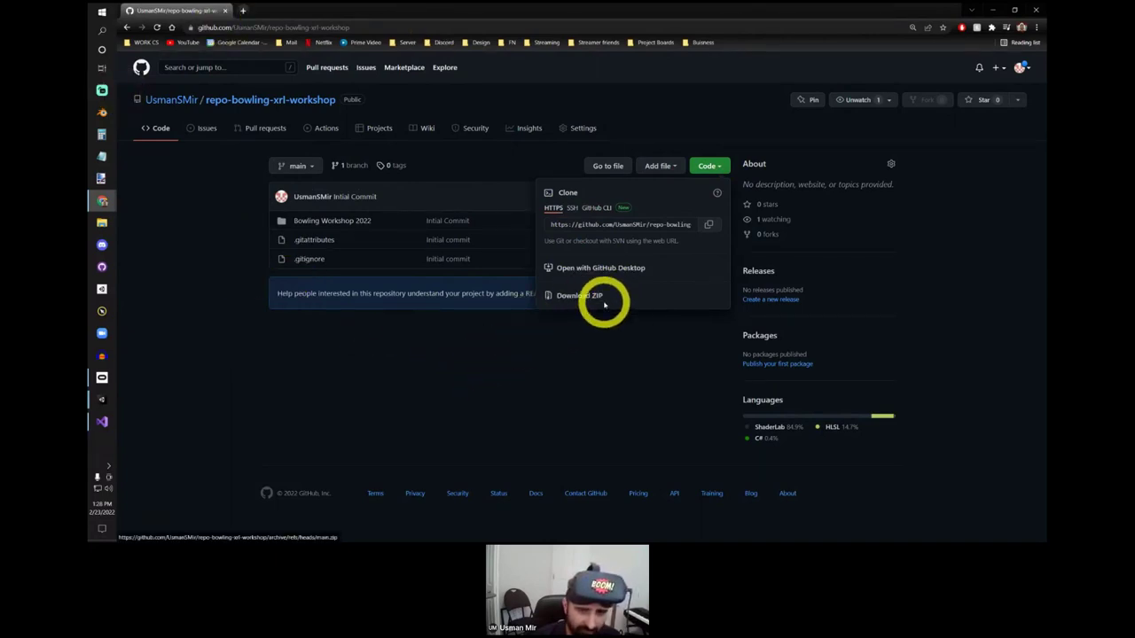
pyautogui.click(599, 363)
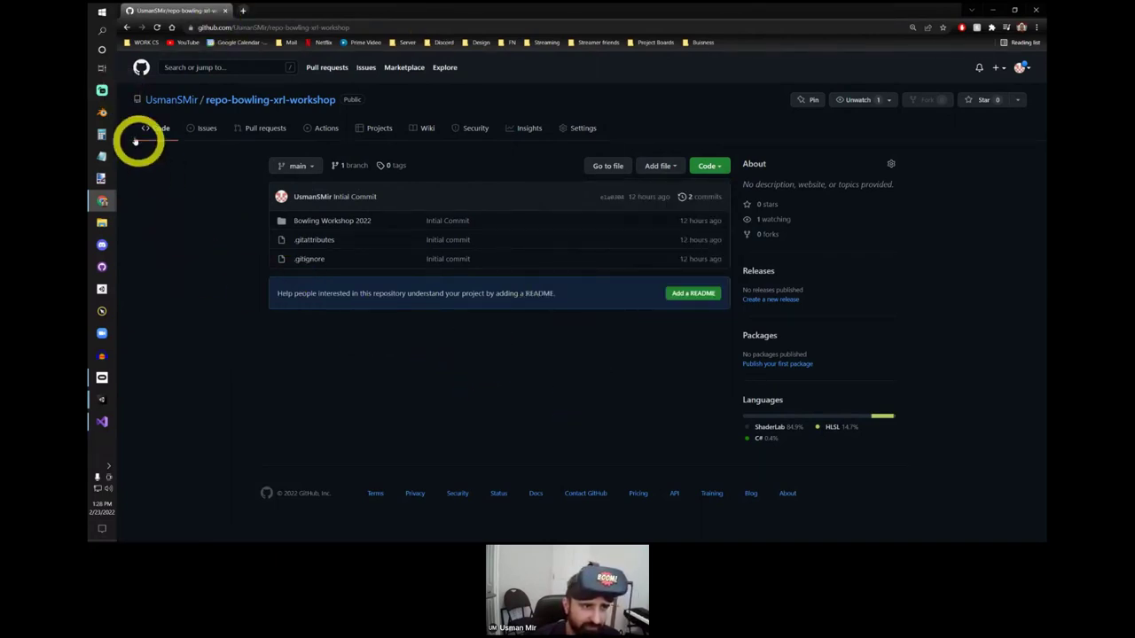
# Step: Bring up File Explorer on the local Unity\Github folder and centre its window
pyautogui.click(103, 222)
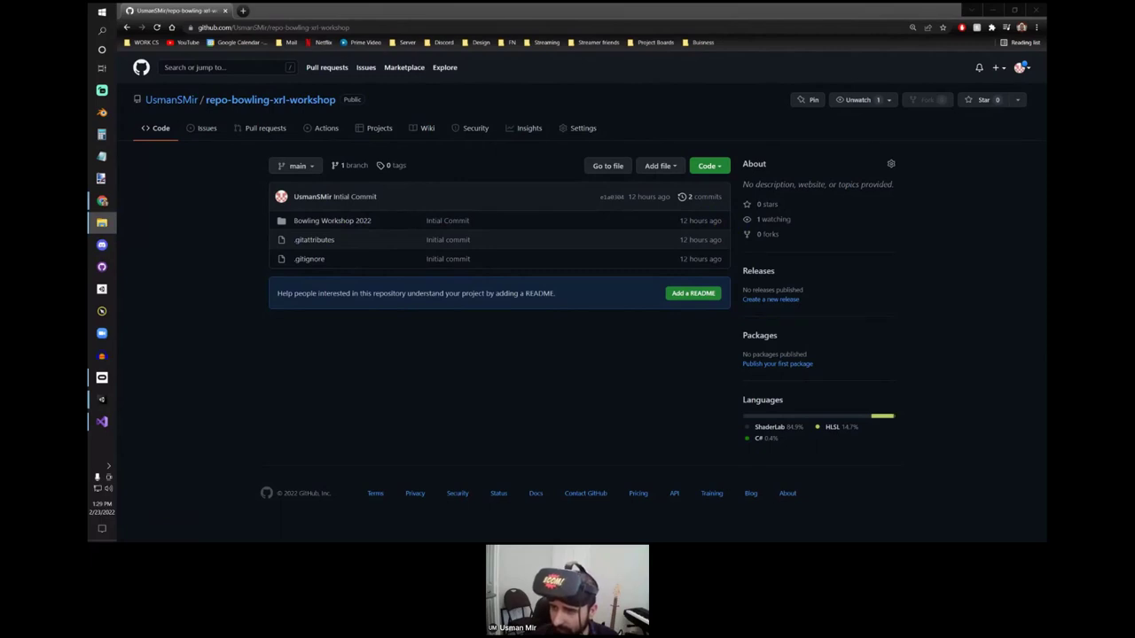
pyautogui.click(102, 223)
pyautogui.moveTo(896, 107); pyautogui.dragTo(515, 142)
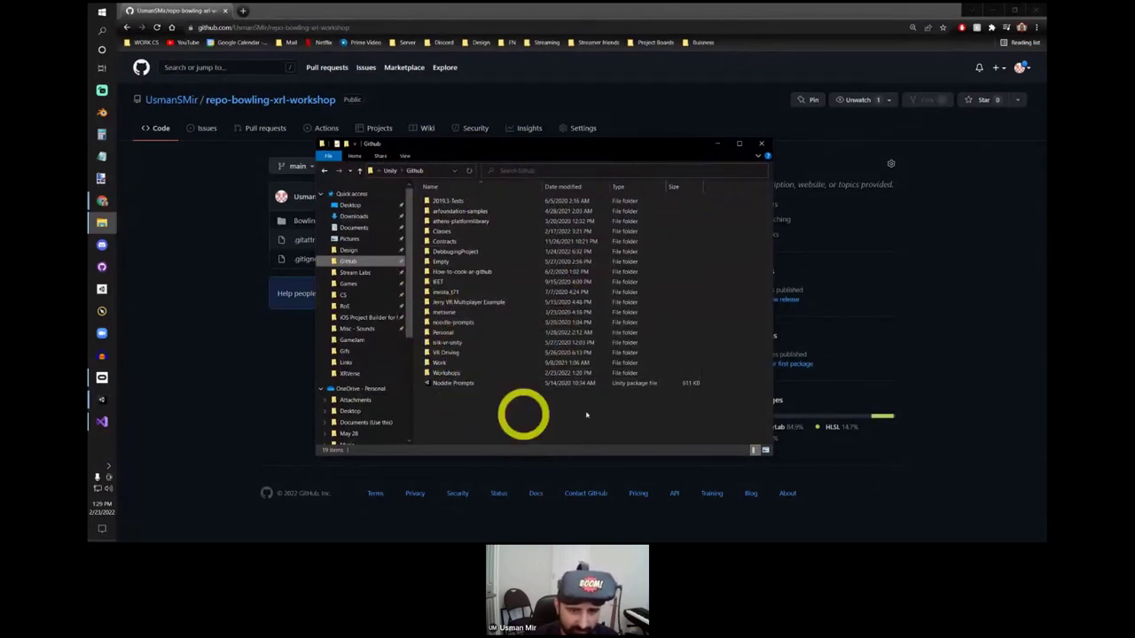
# Step: Open the Workshops folder and select the Workshop-VR-Bowling-Repo and VR Bowling folders
pyautogui.doubleClick(506, 374)
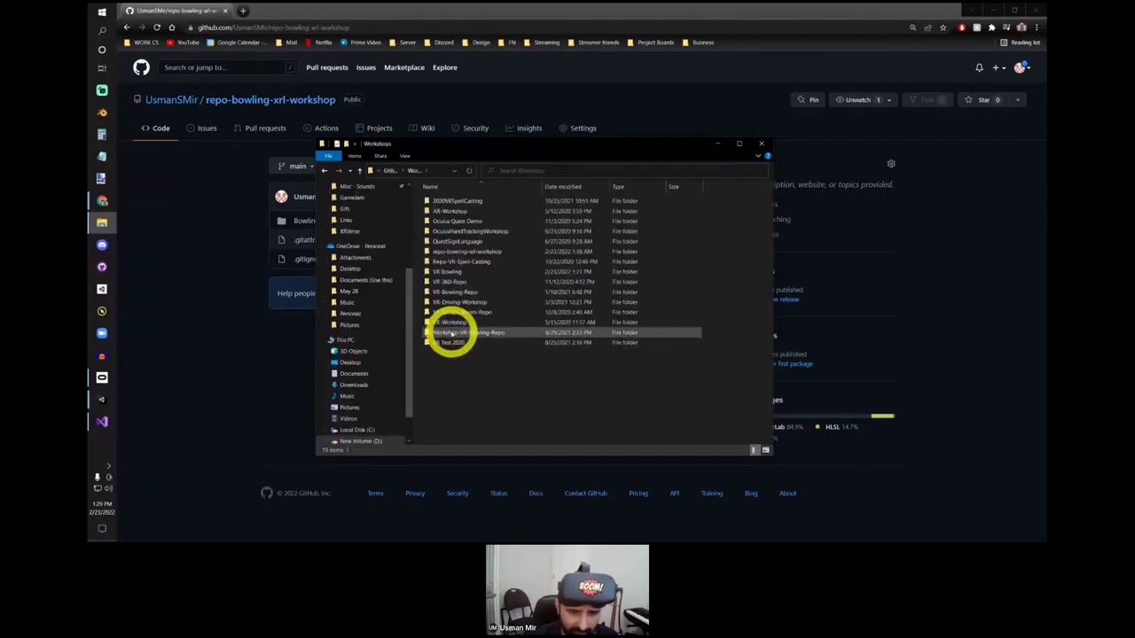
pyautogui.click(451, 332)
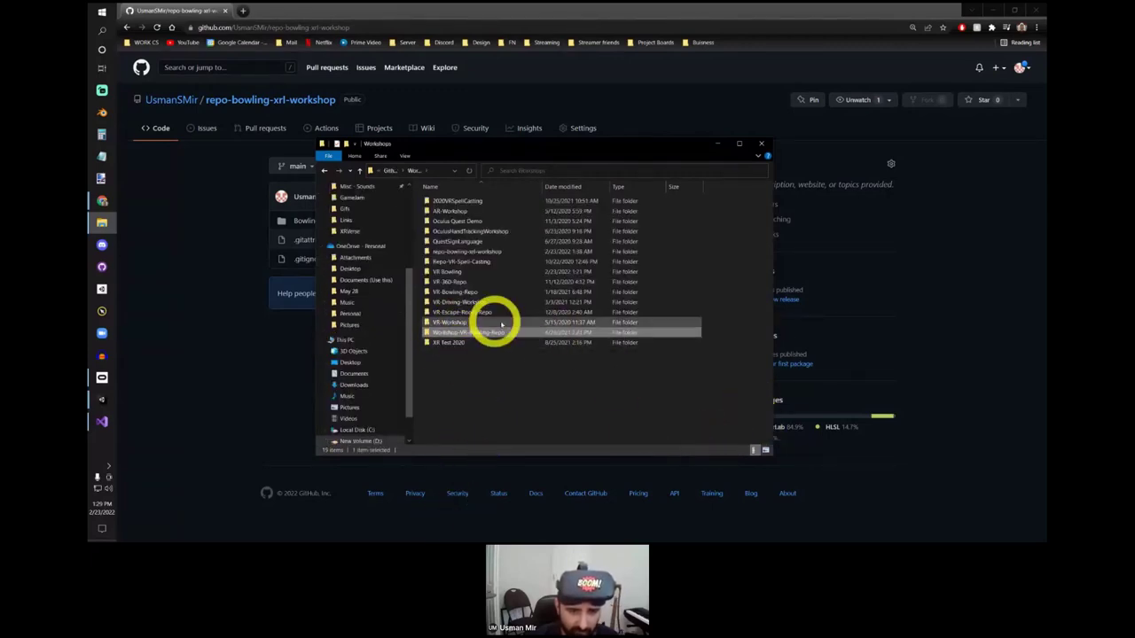
pyautogui.click(453, 271)
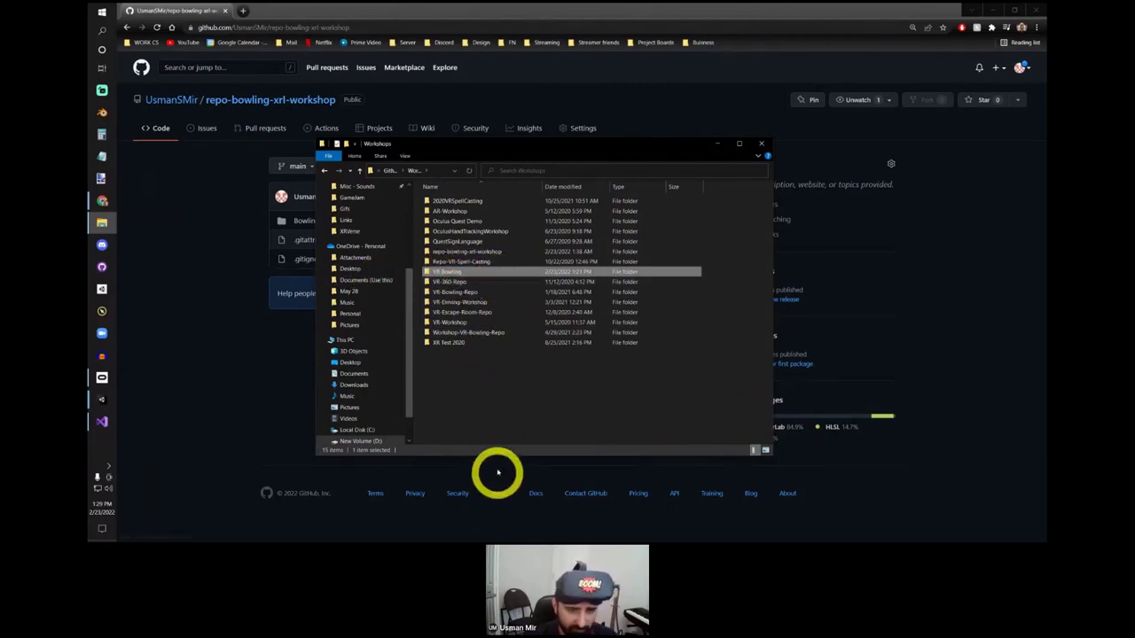
# Step: Add the VR Bowling folder as an existing project in Unity Hub, then close the Hub
pyautogui.click(102, 290)
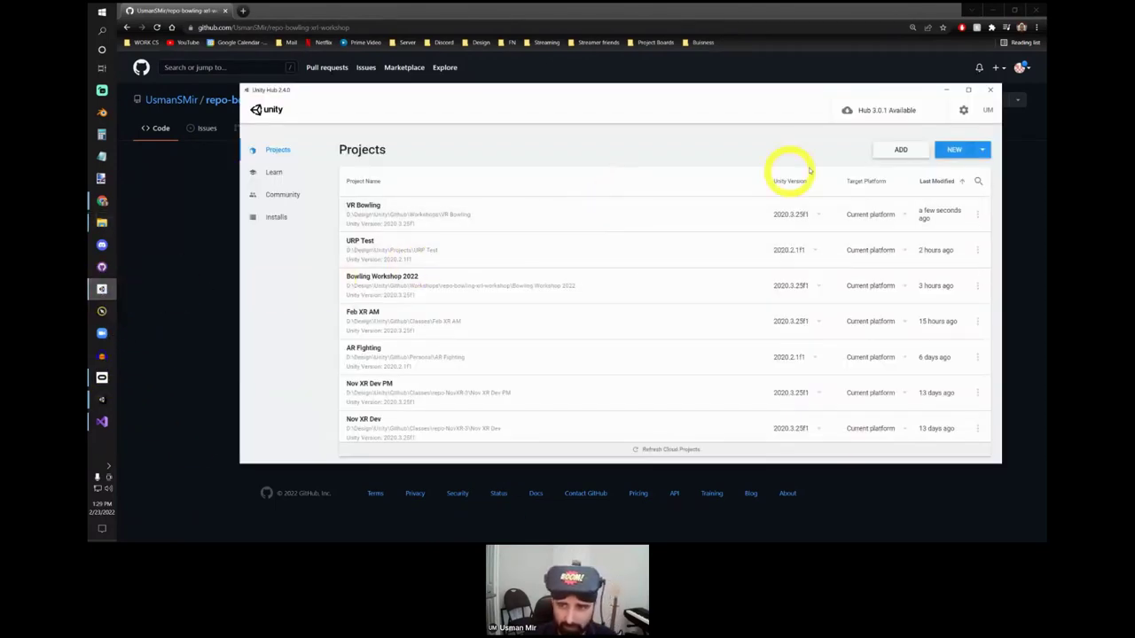
pyautogui.click(901, 150)
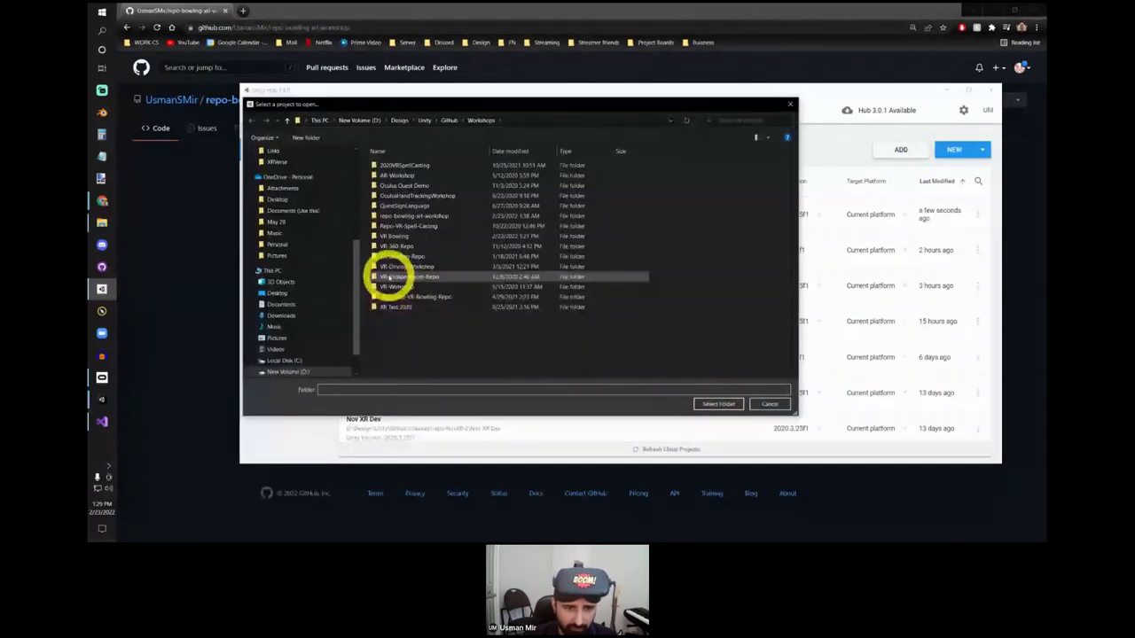
pyautogui.click(390, 236)
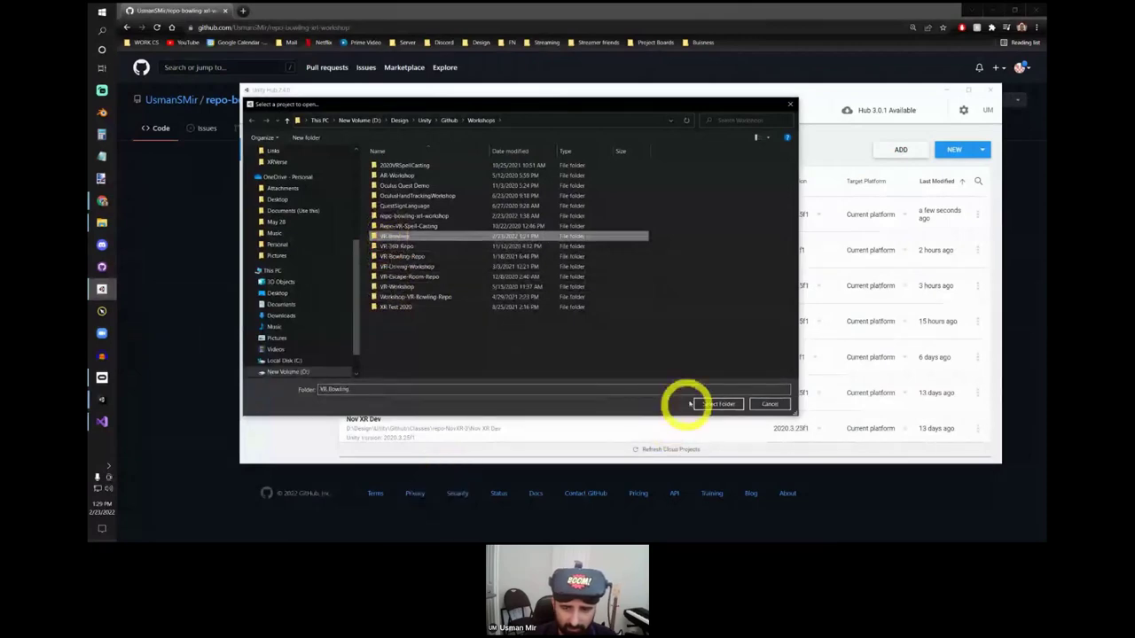
pyautogui.click(716, 405)
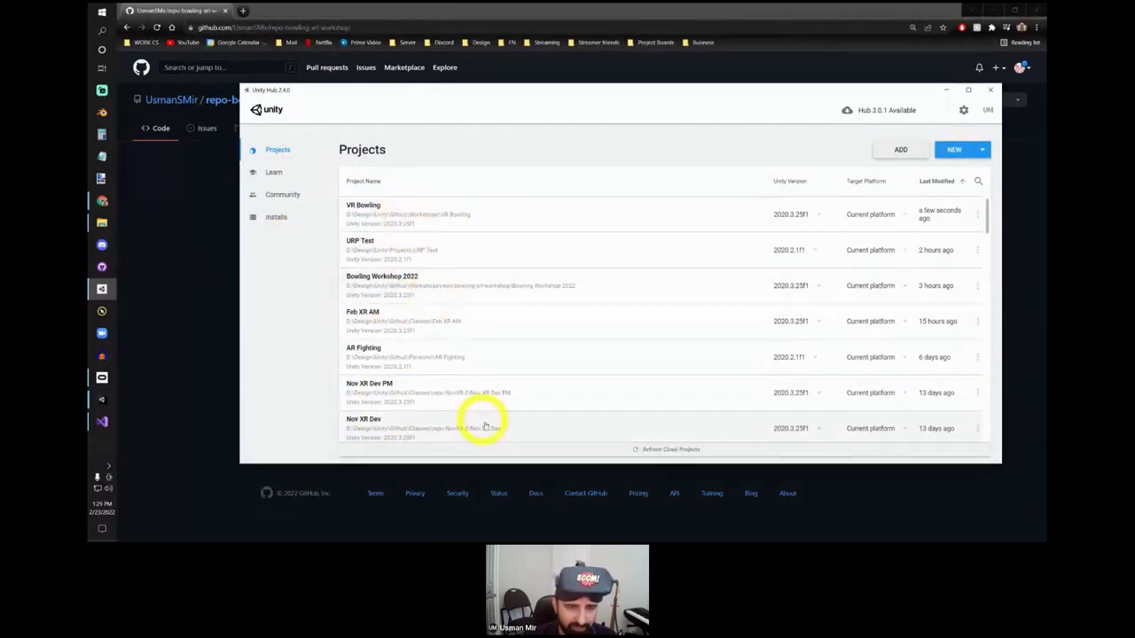
pyautogui.click(989, 86)
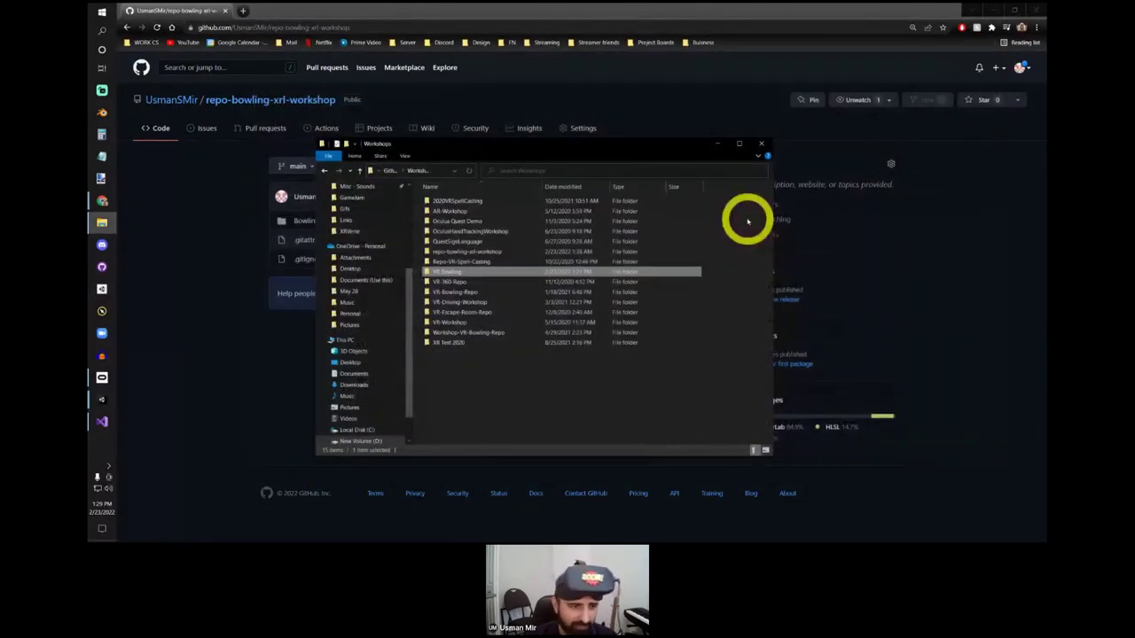
# Step: Check the GitHub repository page's clone and download options, then dismiss them
pyautogui.click(275, 366)
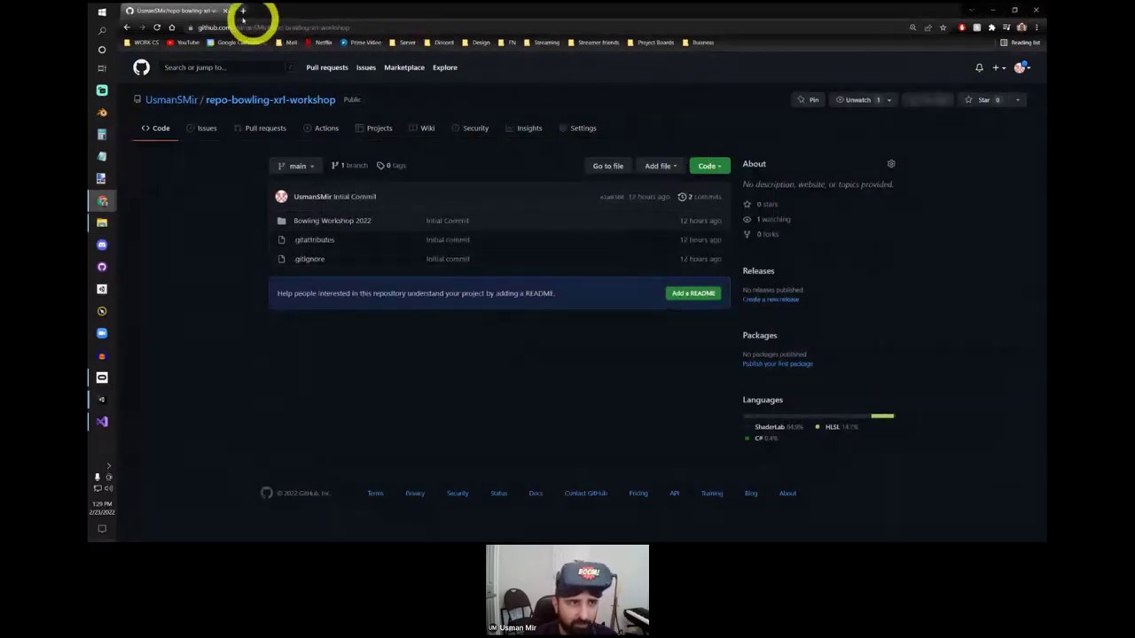
pyautogui.doubleClick(390, 7)
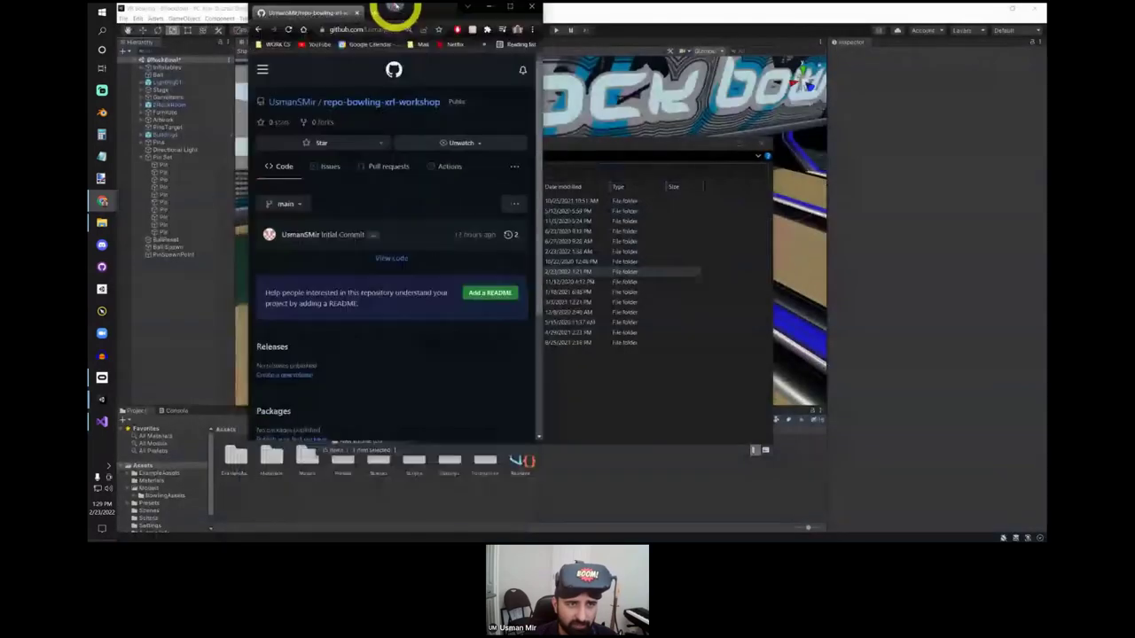
pyautogui.doubleClick(382, 13)
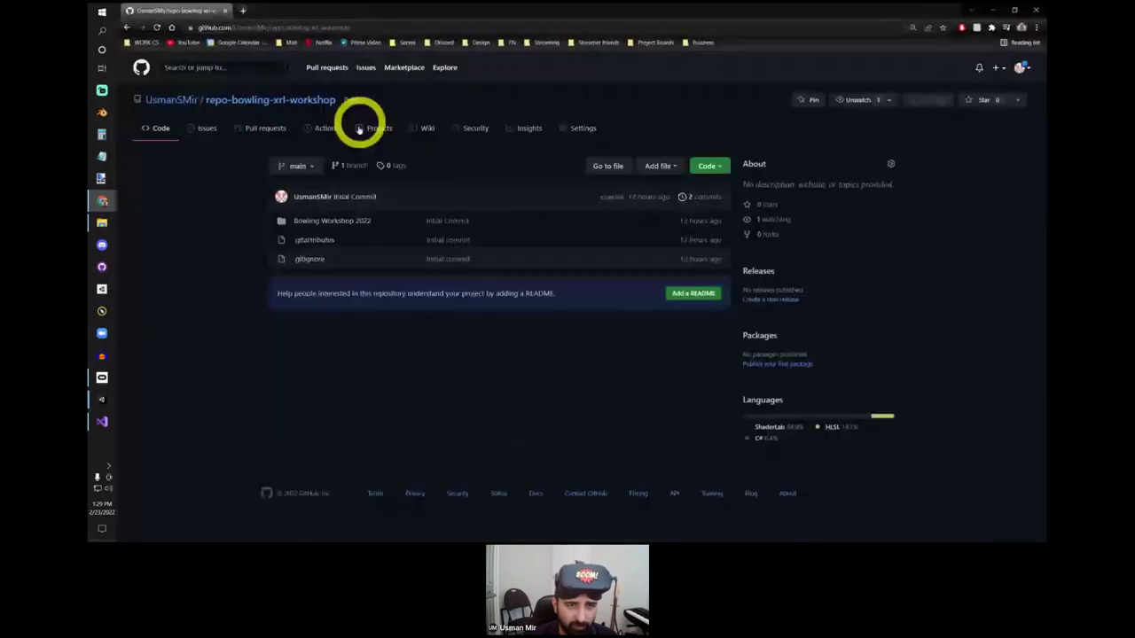
pyautogui.click(721, 168)
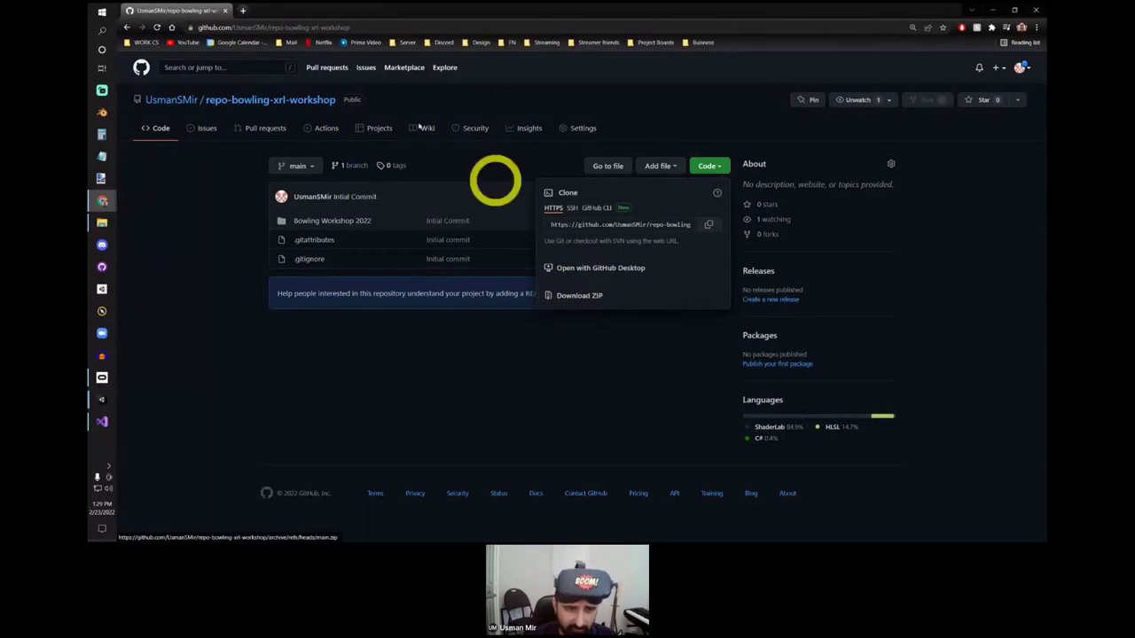
pyautogui.click(438, 391)
# Step: Look inside the VR Bowling folder, return to Workshops, and bring Unity Hub forward
pyautogui.hotkey('alt', 'Tab')
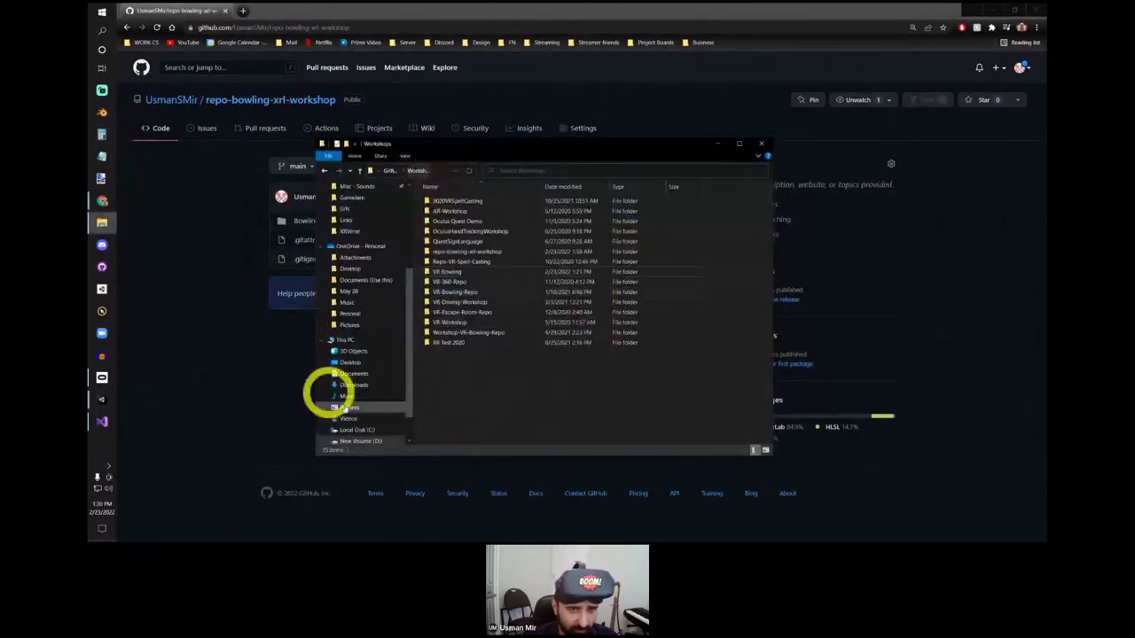
pyautogui.moveTo(458, 138); pyautogui.dragTo(451, 145)
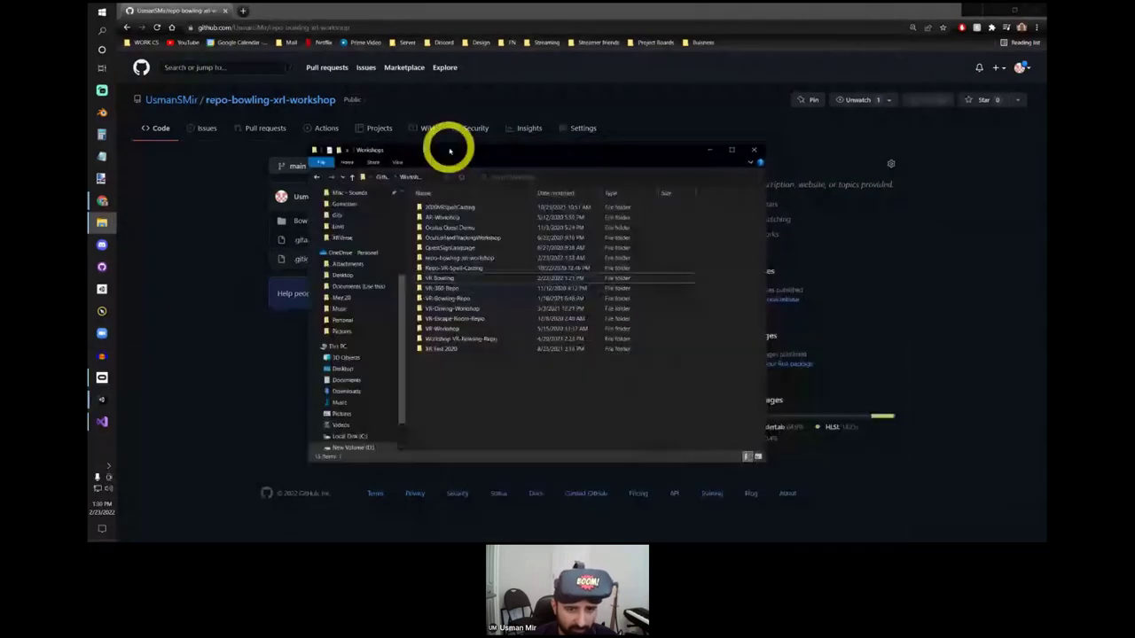
pyautogui.rightClick(452, 350)
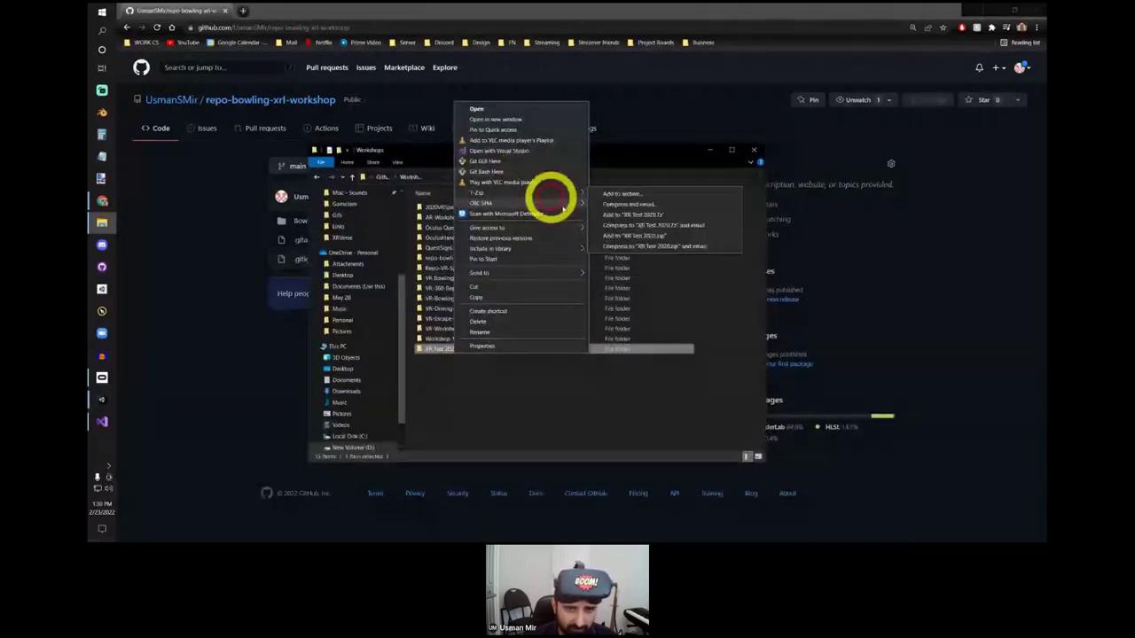
pyautogui.click(527, 423)
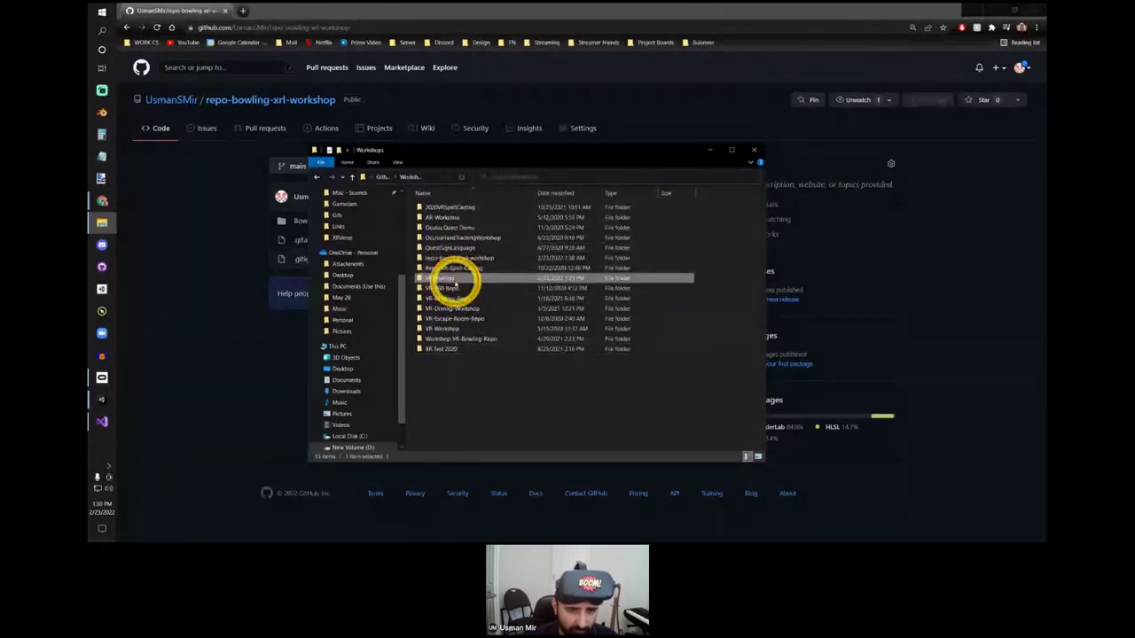
pyautogui.doubleClick(454, 280)
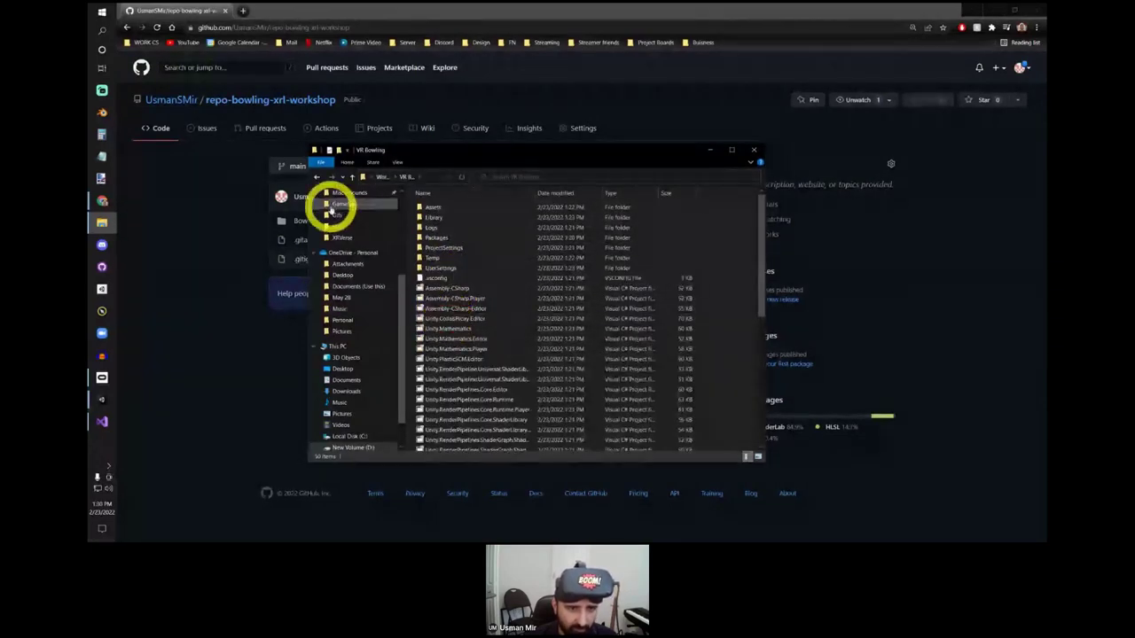
pyautogui.click(315, 176)
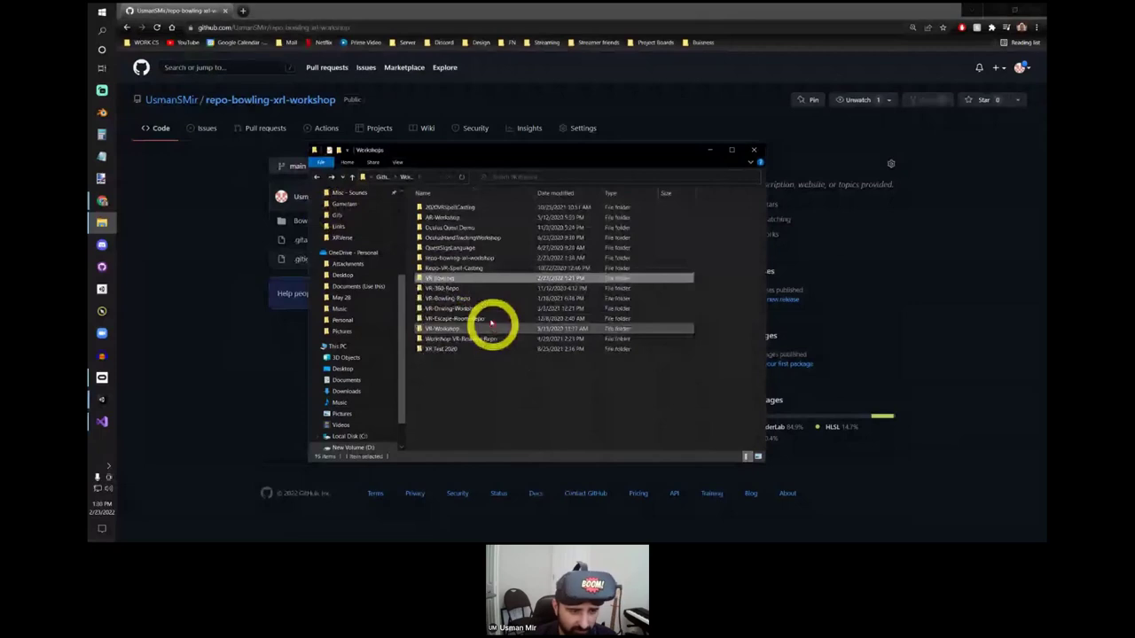
pyautogui.click(102, 289)
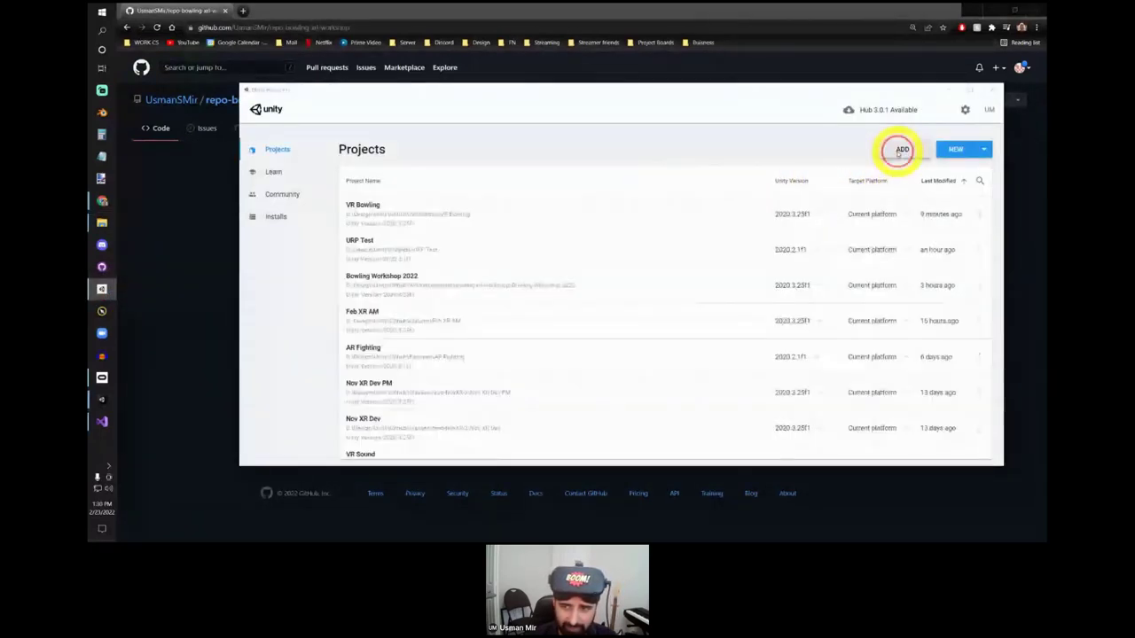
# Step: Re-add the VR Bowling folder in Unity Hub, close the Hub, and return to the Unity editor
pyautogui.click(901, 149)
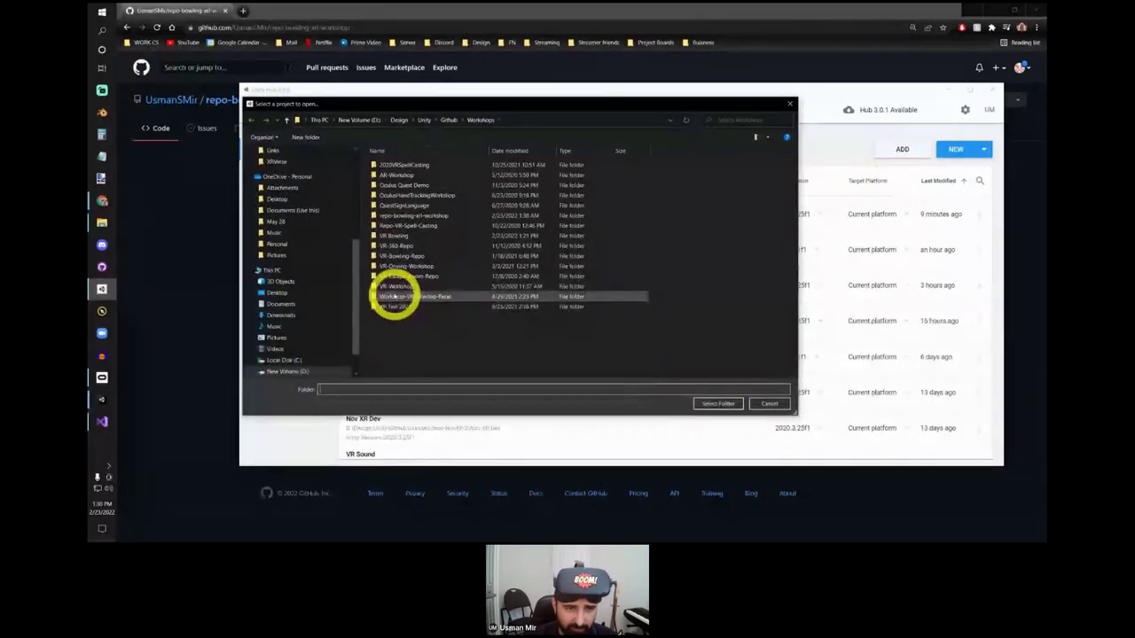
pyautogui.click(394, 236)
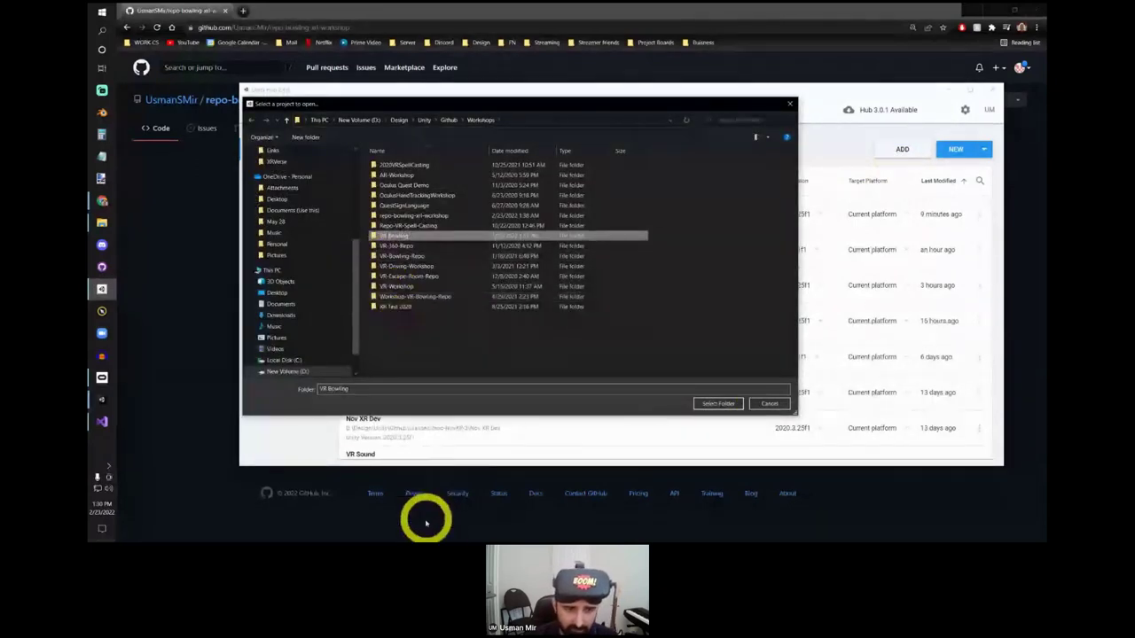
pyautogui.click(718, 404)
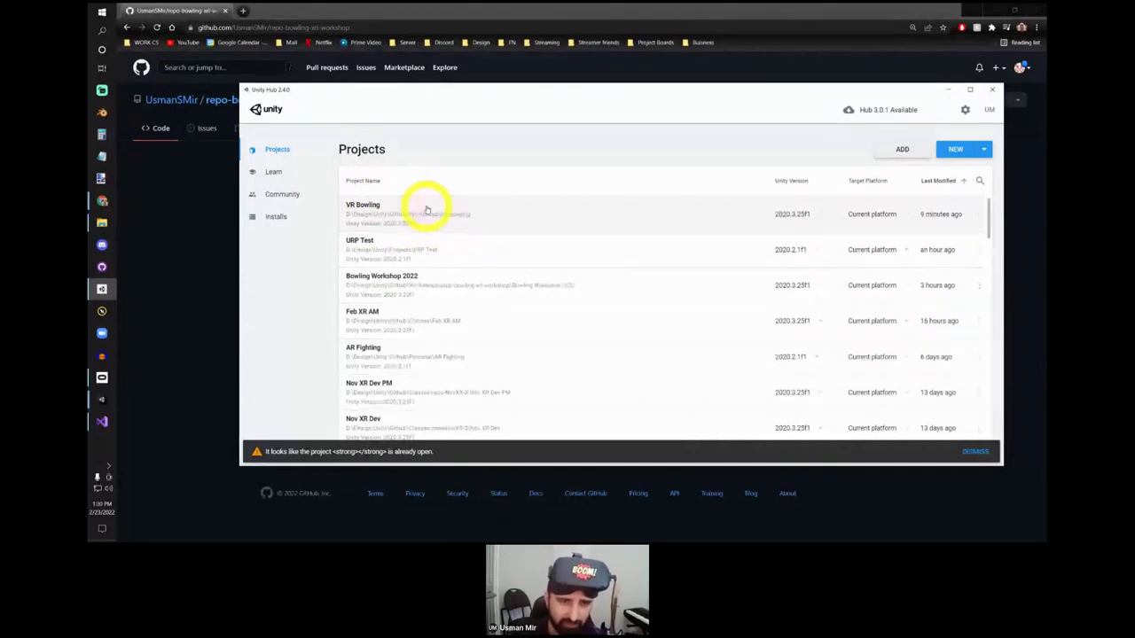
pyautogui.click(992, 90)
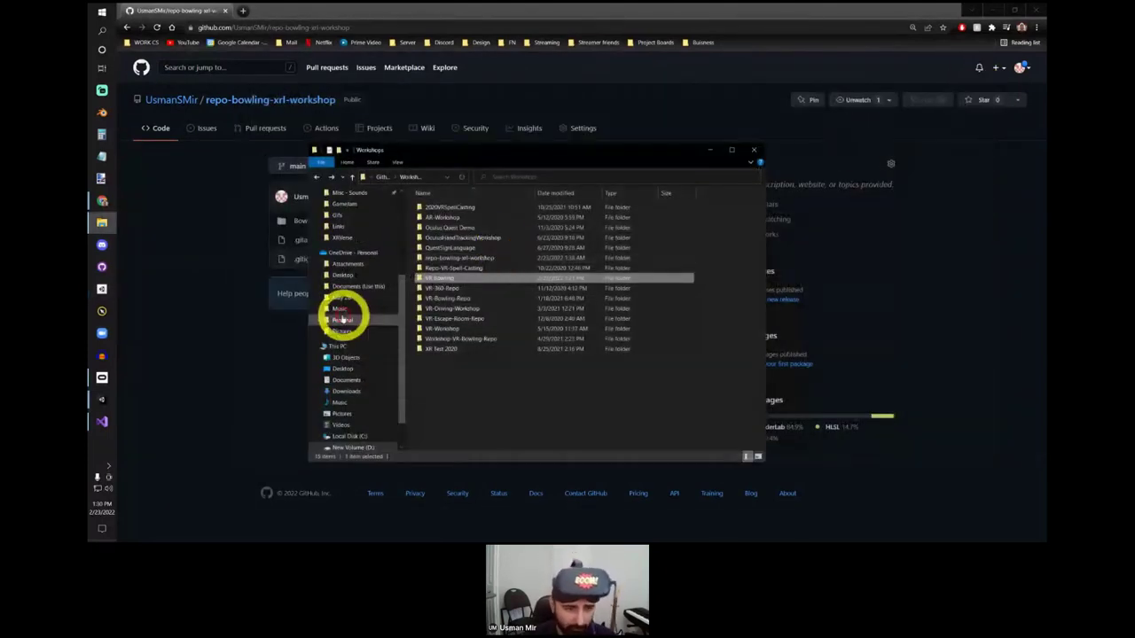
pyautogui.click(203, 342)
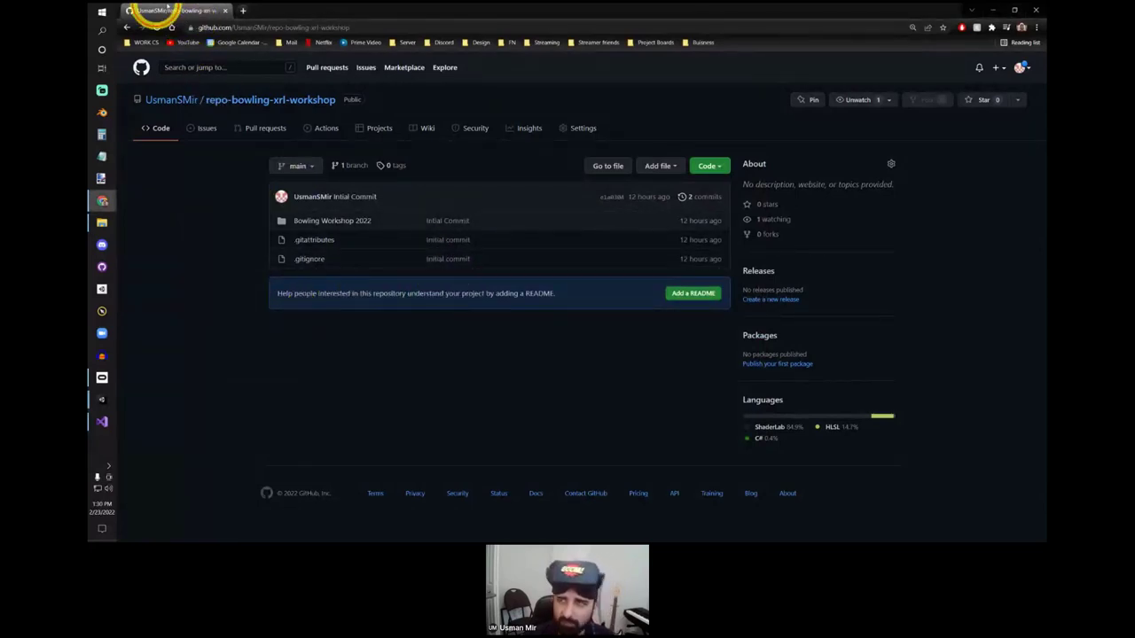
pyautogui.click(102, 200)
# Step: View the Quality project settings using UniversalRP-HighQuality, then bring up Unity Hub
pyautogui.click(836, 278)
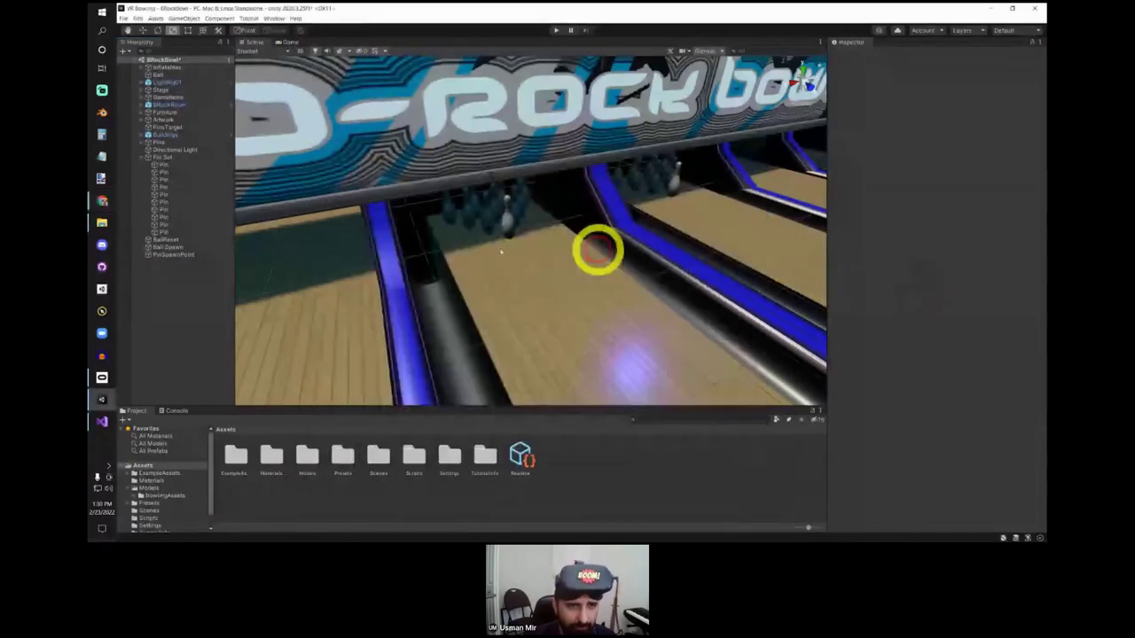
pyautogui.moveTo(701, 256); pyautogui.dragTo(386, 140, button='right')
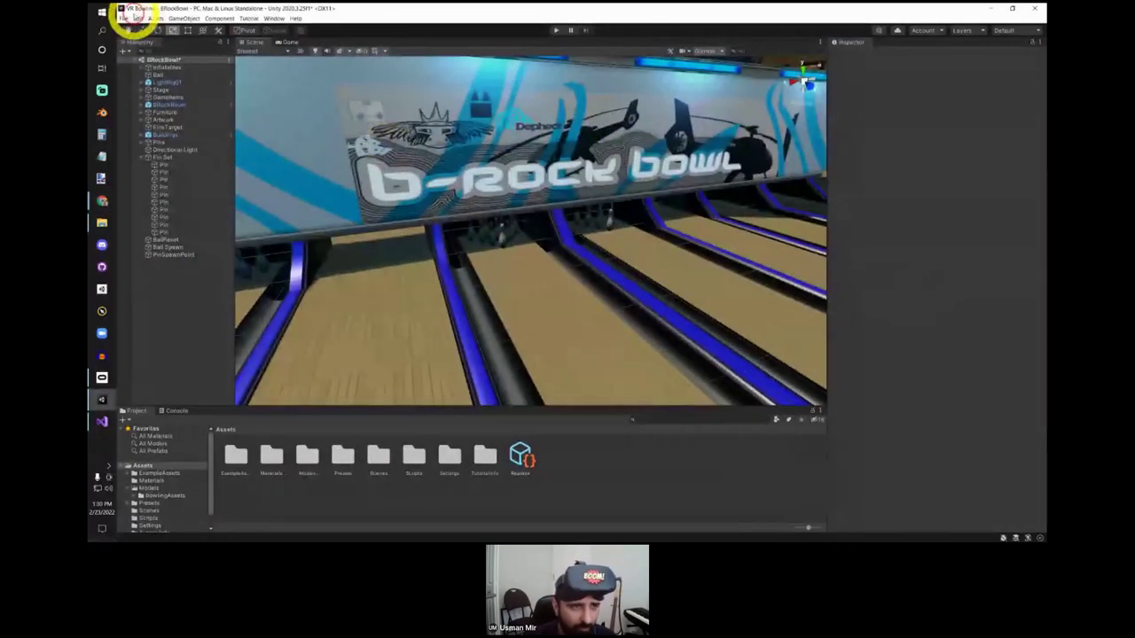
pyautogui.click(139, 18)
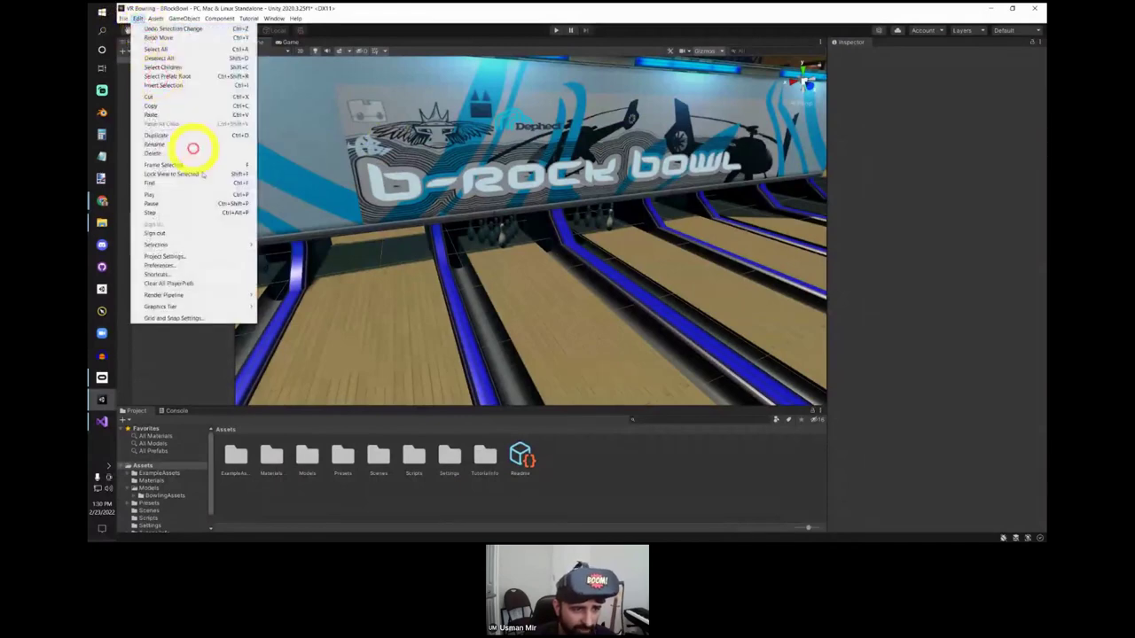
pyautogui.click(228, 256)
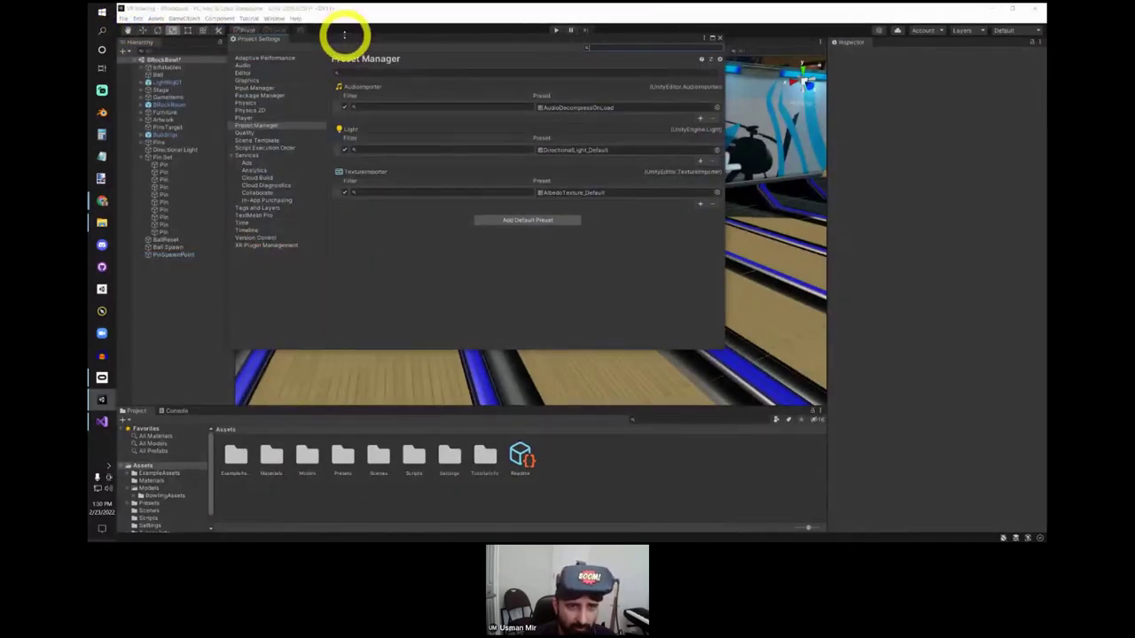
pyautogui.moveTo(344, 34); pyautogui.dragTo(449, 135)
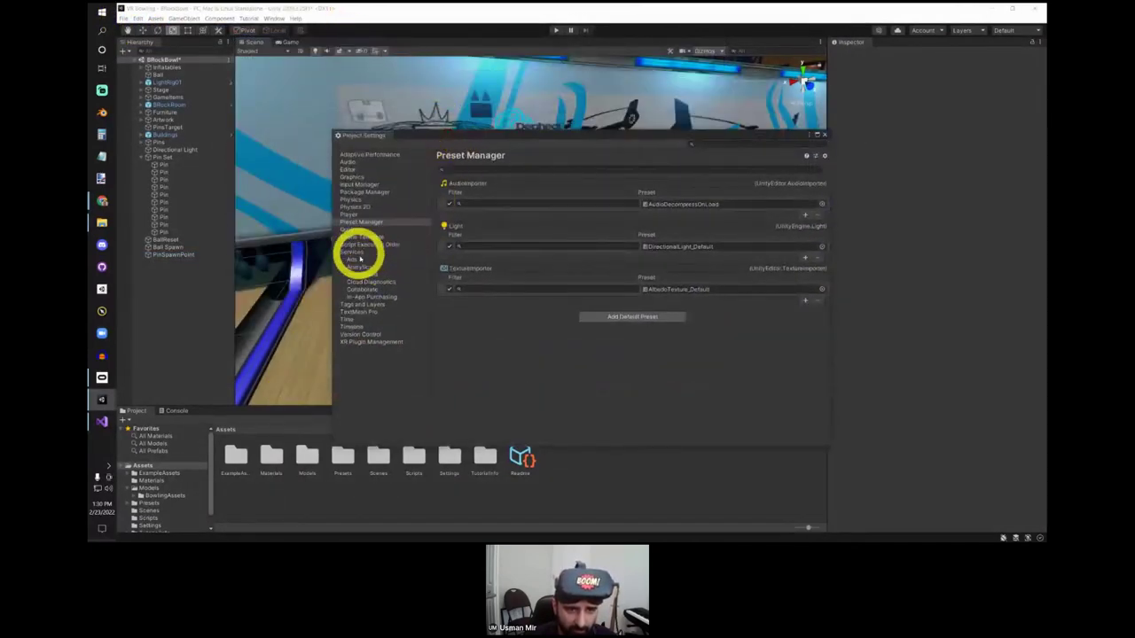
pyautogui.click(349, 230)
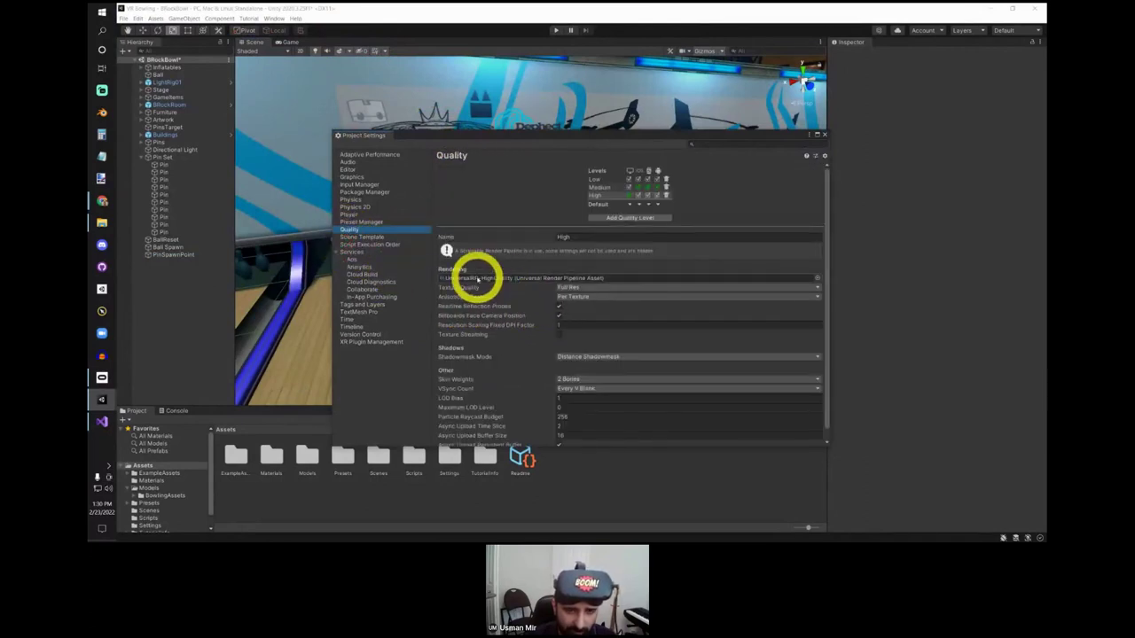
pyautogui.click(138, 19)
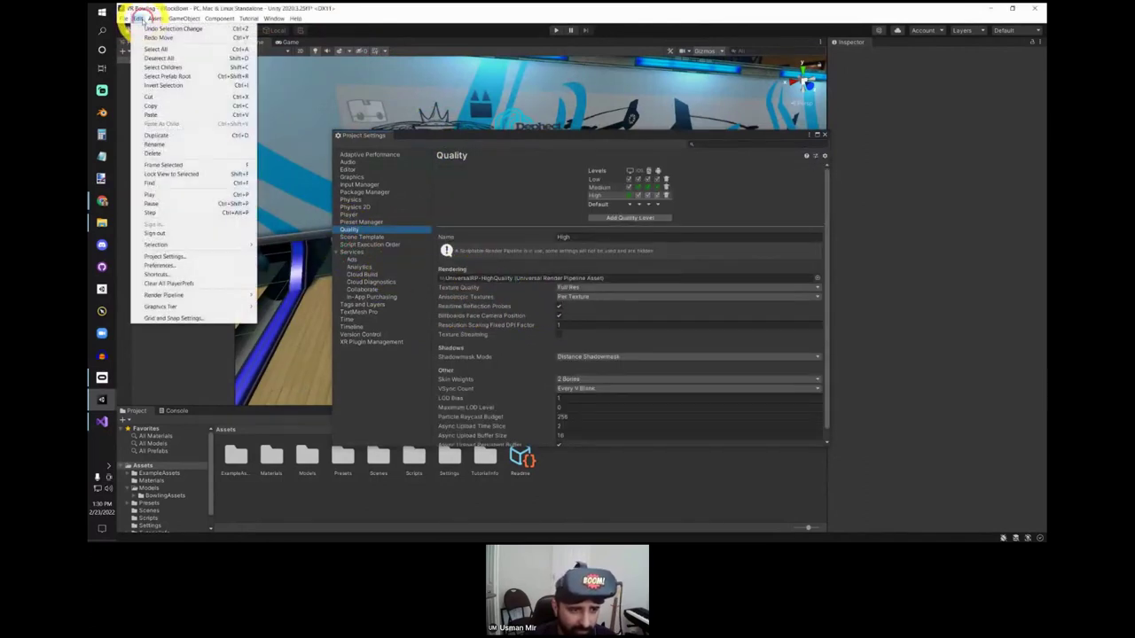
pyautogui.click(180, 256)
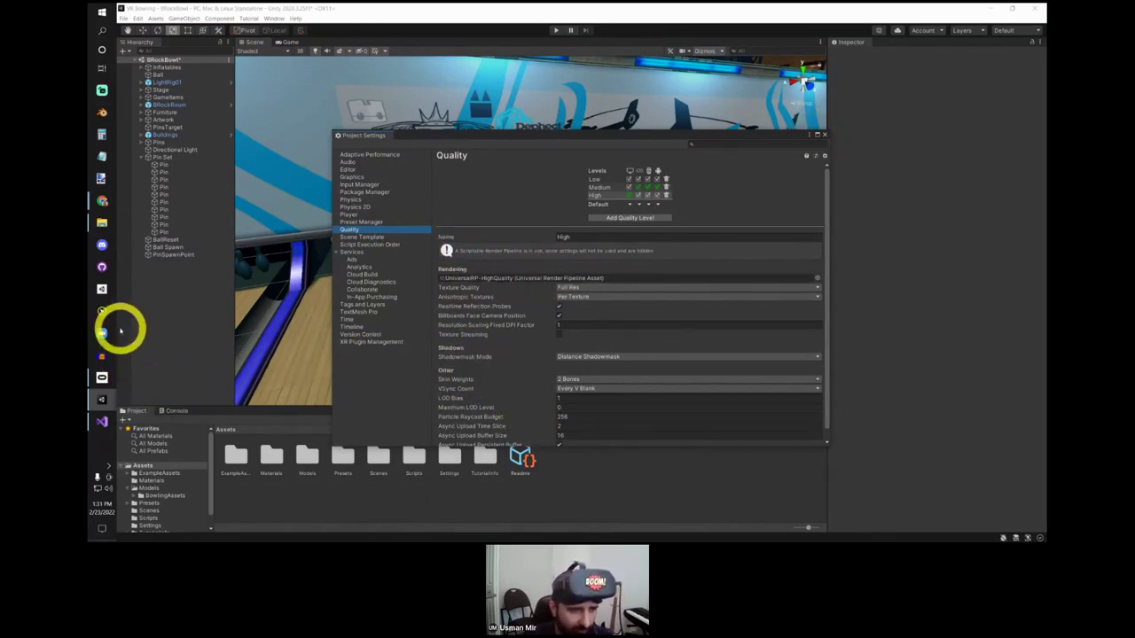
pyautogui.click(102, 288)
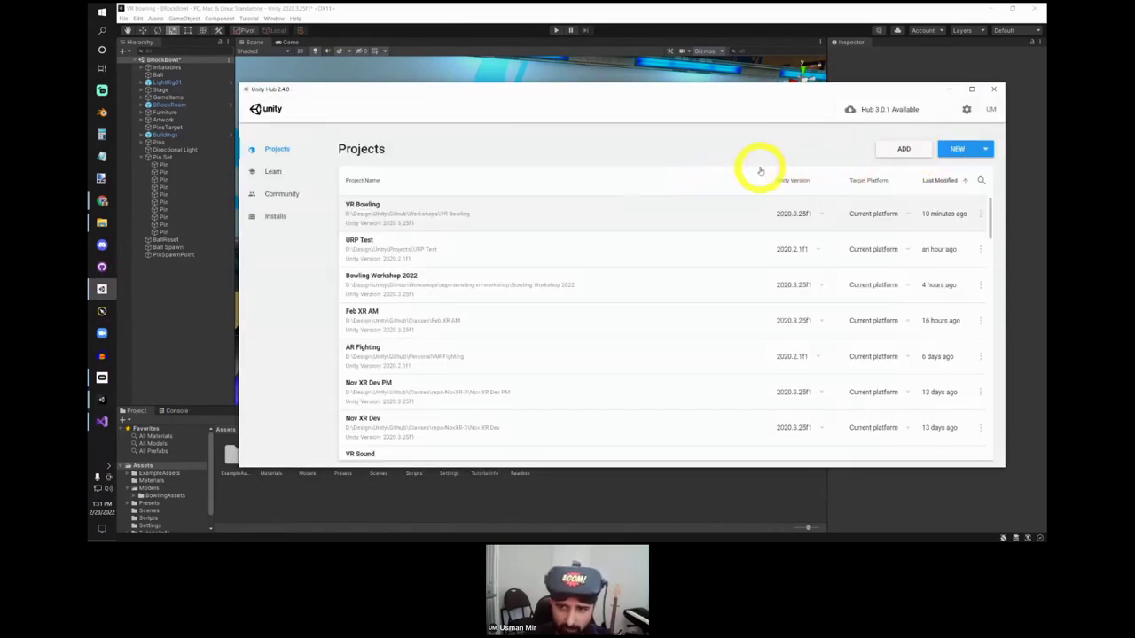
# Step: Start a new Universal Render Pipeline project, cancel it, and close Unity Hub
pyautogui.click(960, 149)
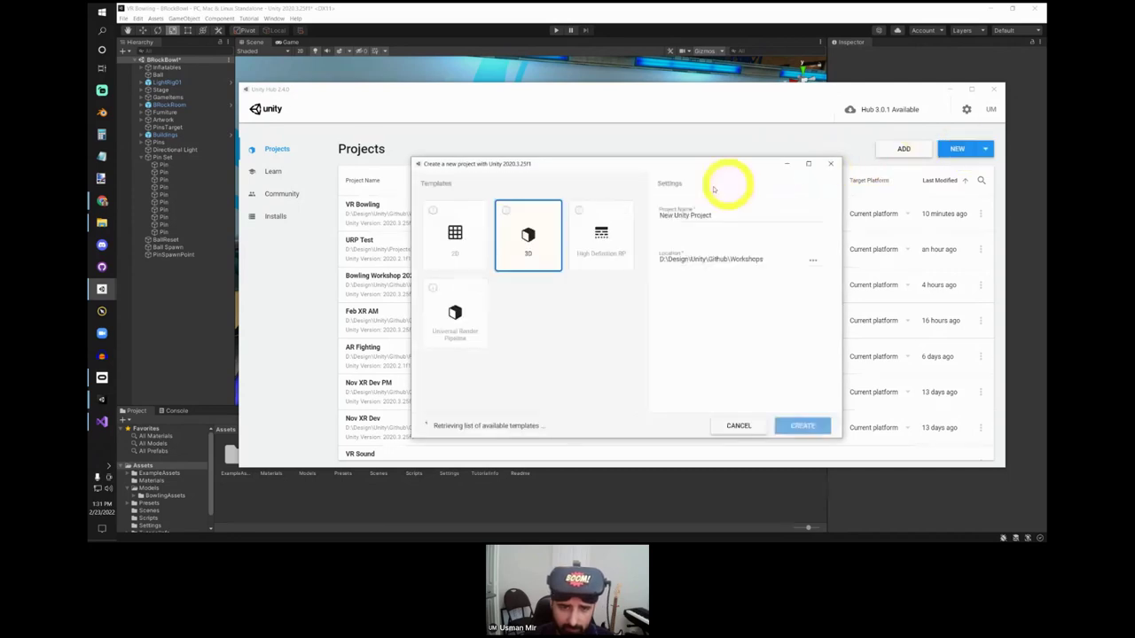
pyautogui.click(450, 315)
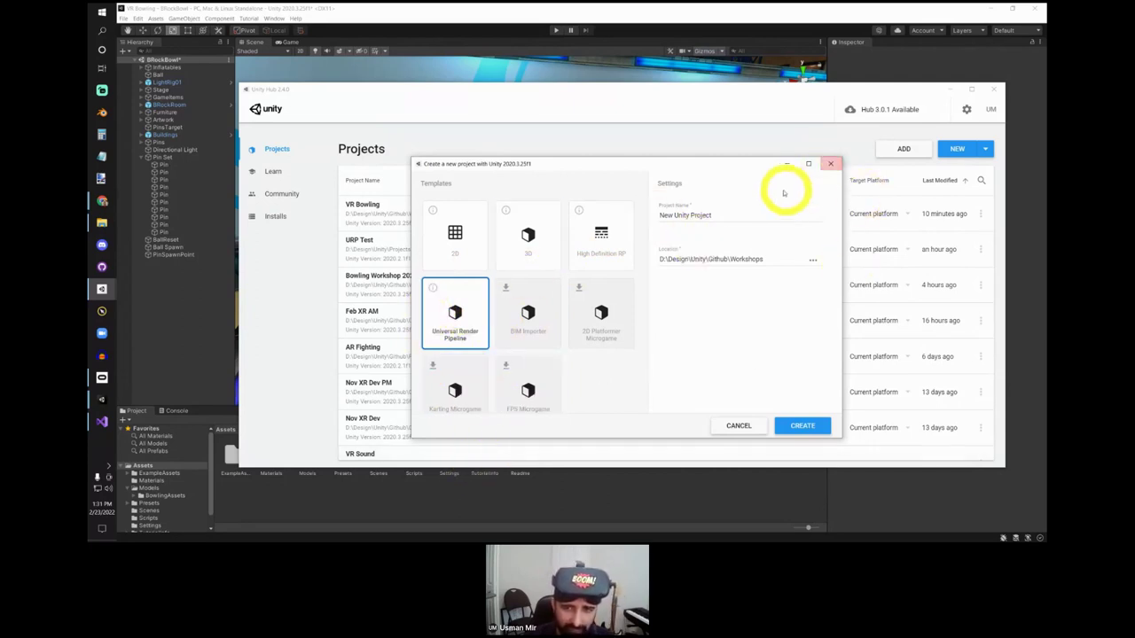
pyautogui.click(828, 165)
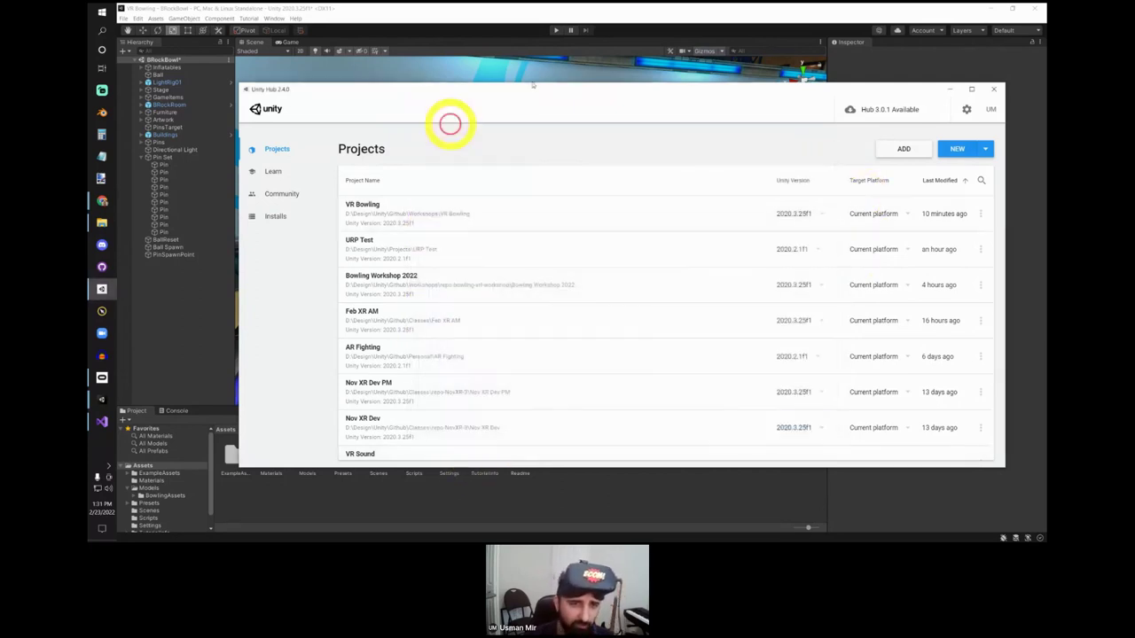
pyautogui.click(994, 90)
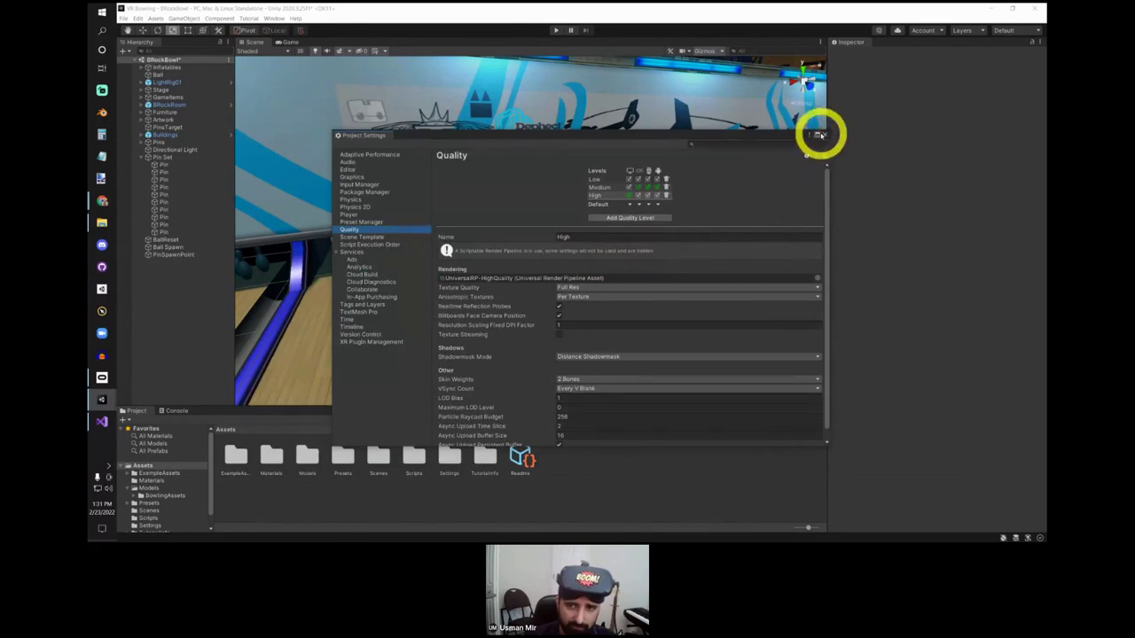
# Step: Close Project Settings and select Universal RP in Package Manager's Unity Registry list
pyautogui.click(825, 135)
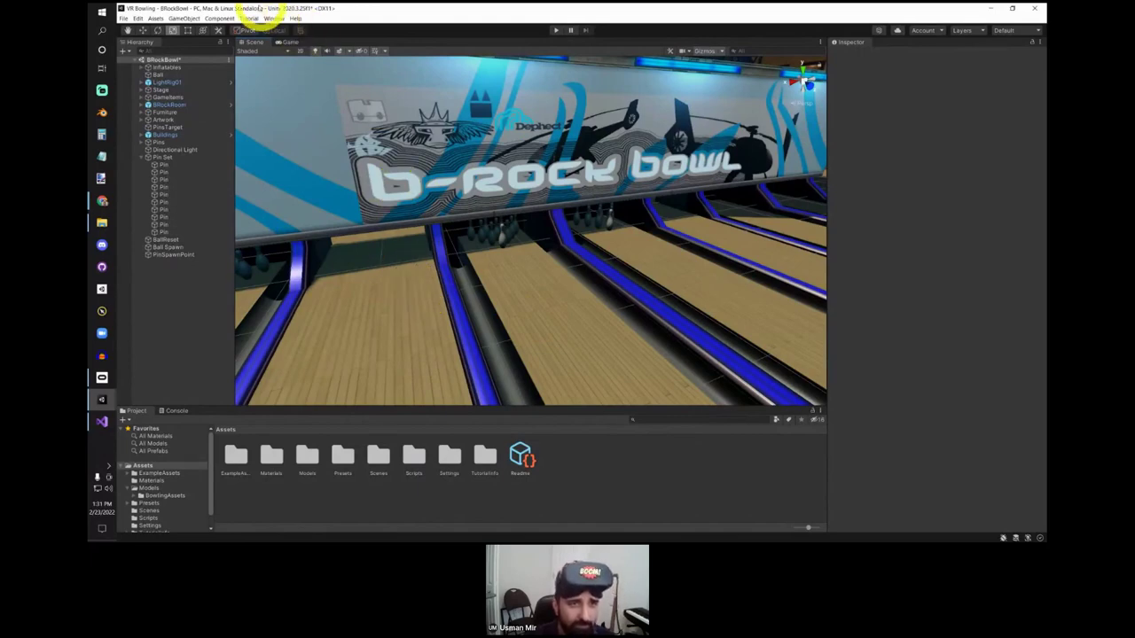
pyautogui.click(274, 19)
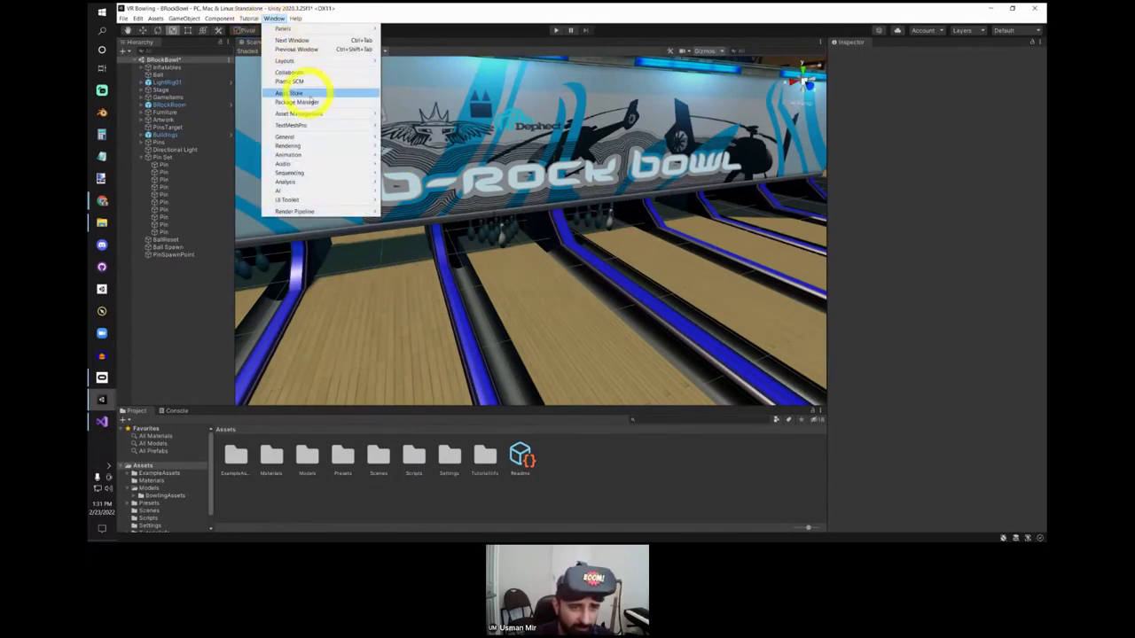
pyautogui.click(329, 103)
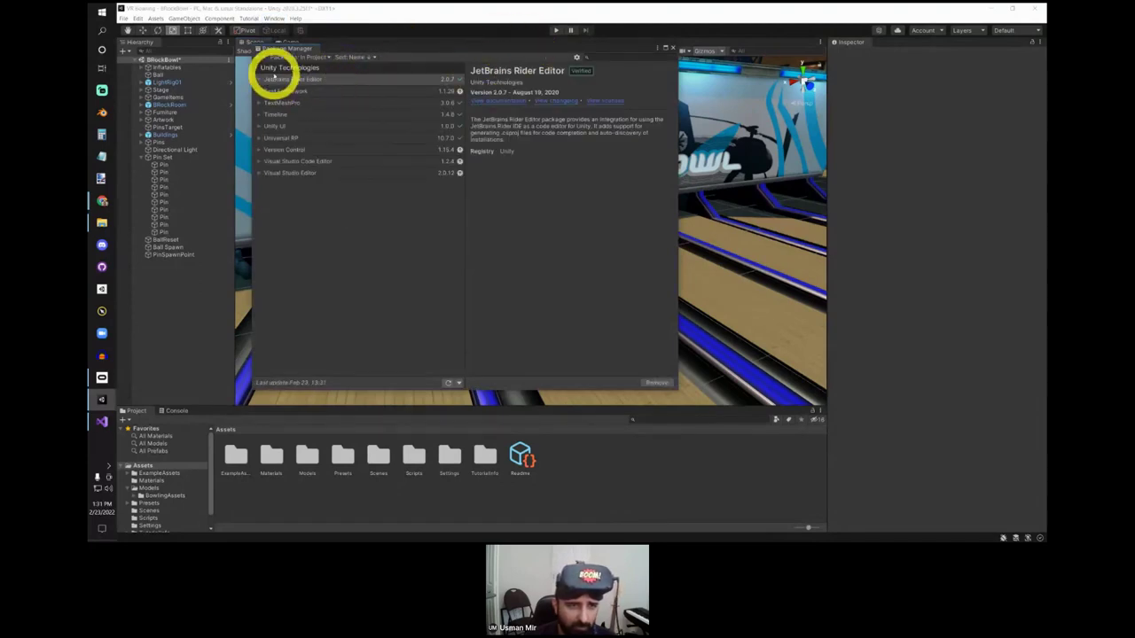
pyautogui.click(289, 58)
pyautogui.click(300, 67)
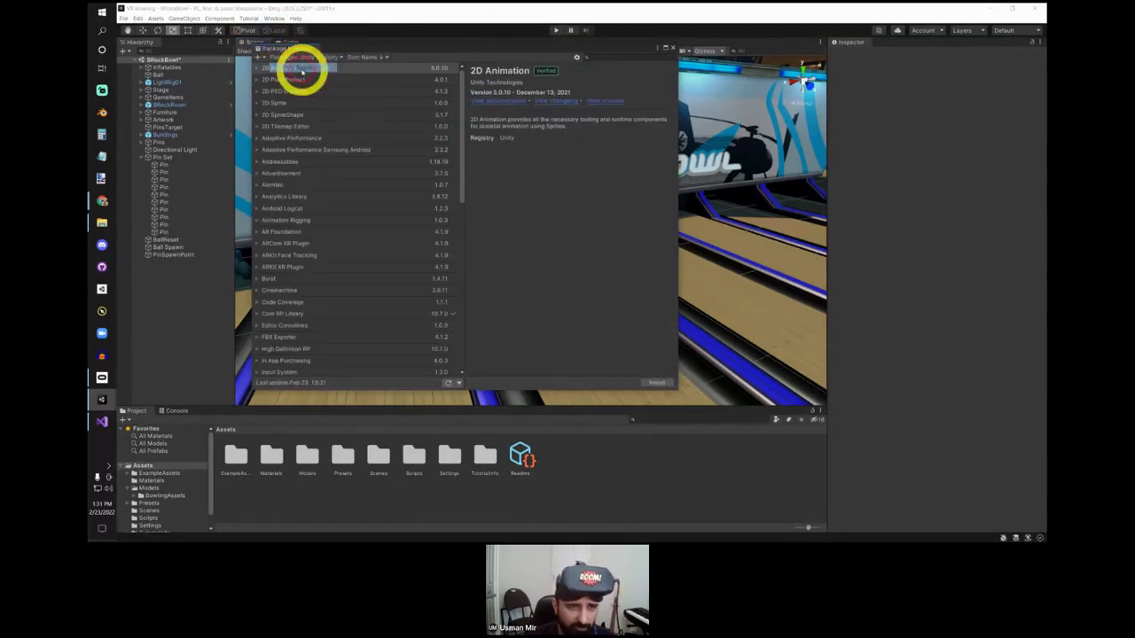
pyautogui.scroll(-10, 443, 119)
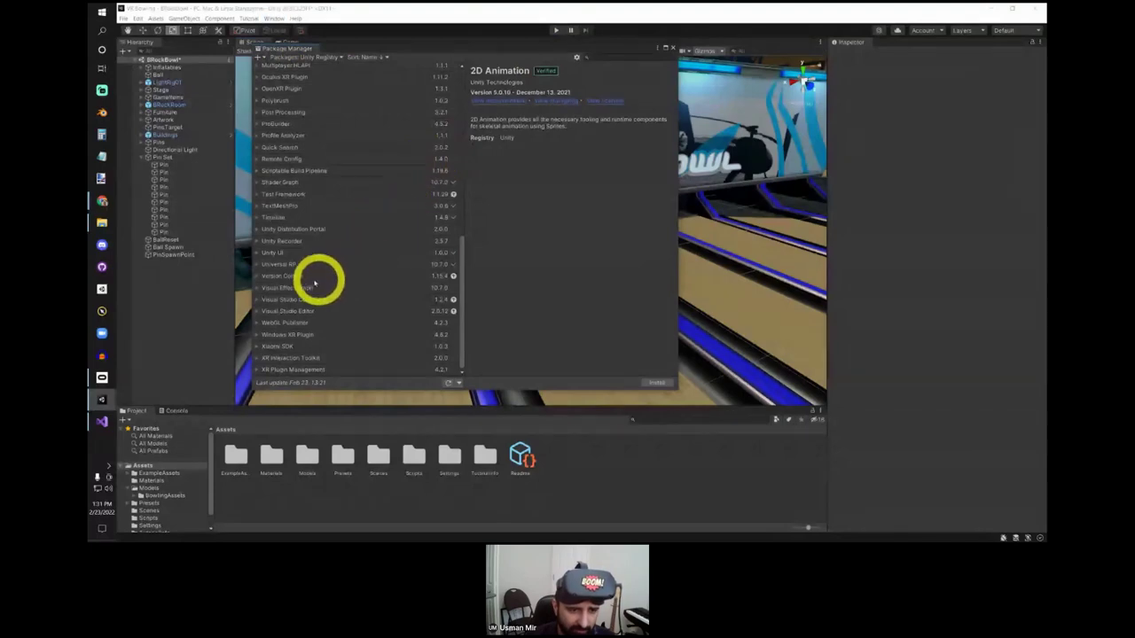
pyautogui.scroll(5, 372, 284)
pyautogui.scroll(-5, 399, 282)
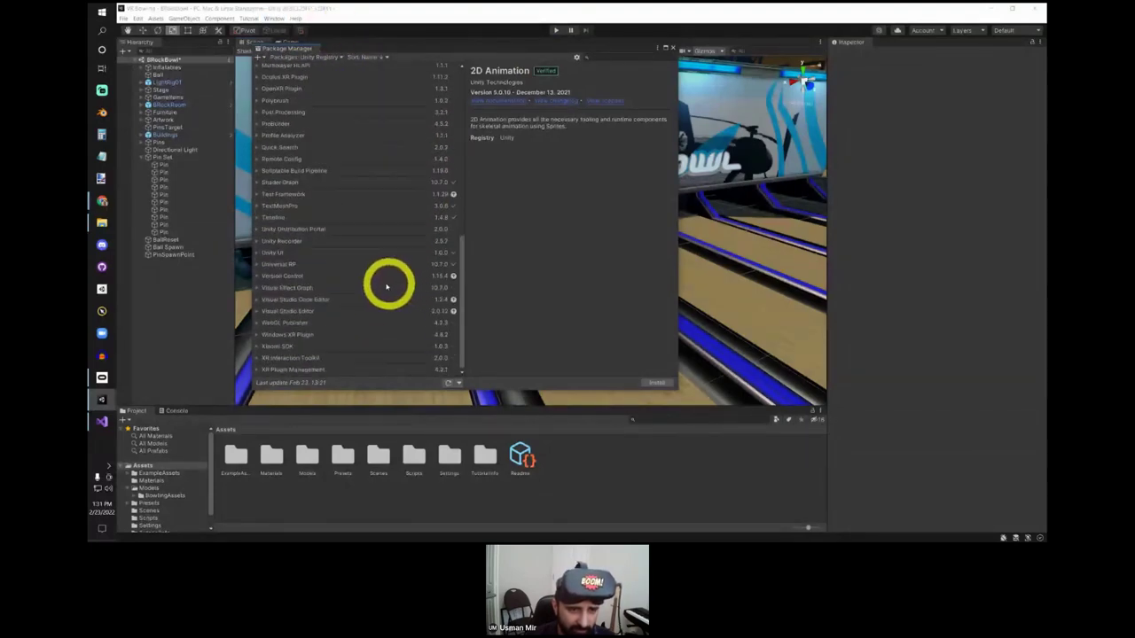
pyautogui.click(278, 264)
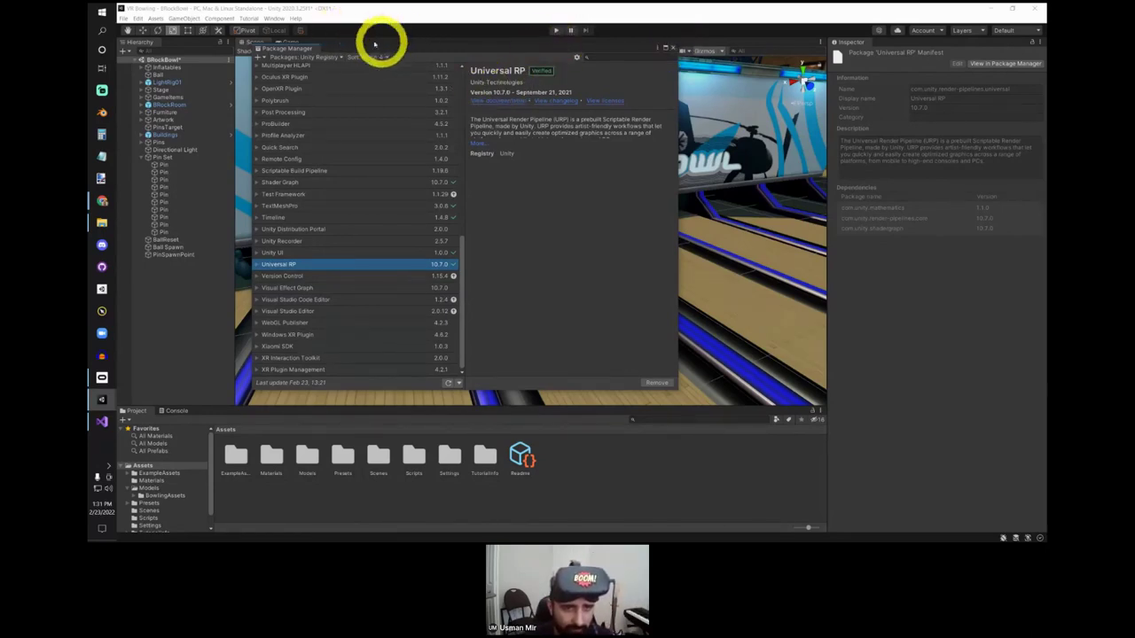
# Step: Reopen Package Manager on the Unity Registry list, then close it
pyautogui.click(274, 18)
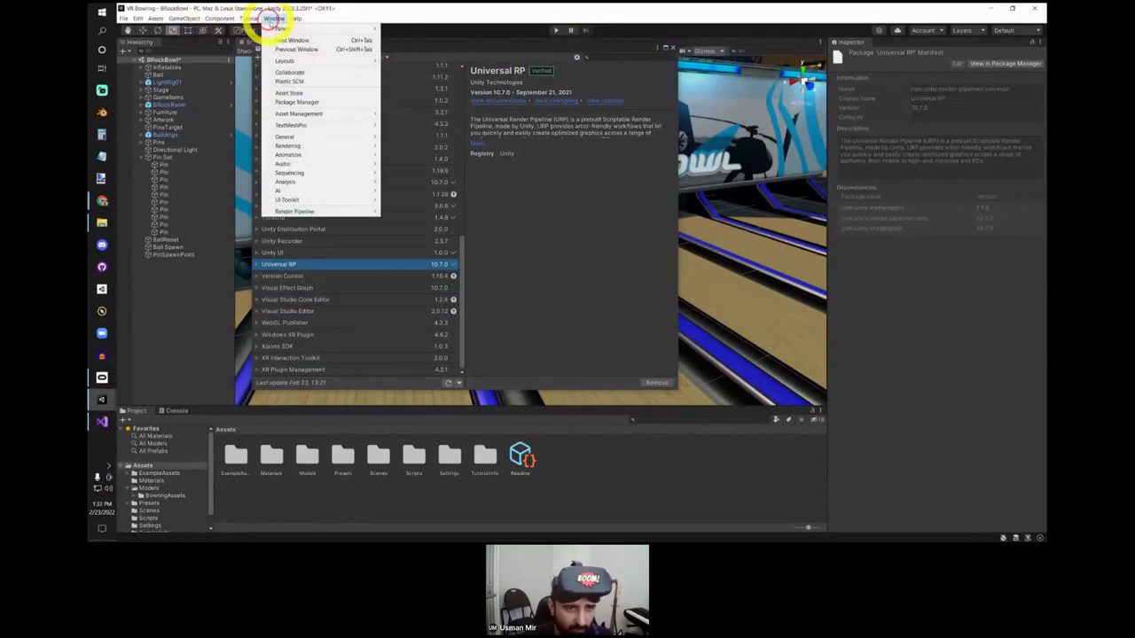
pyautogui.click(321, 106)
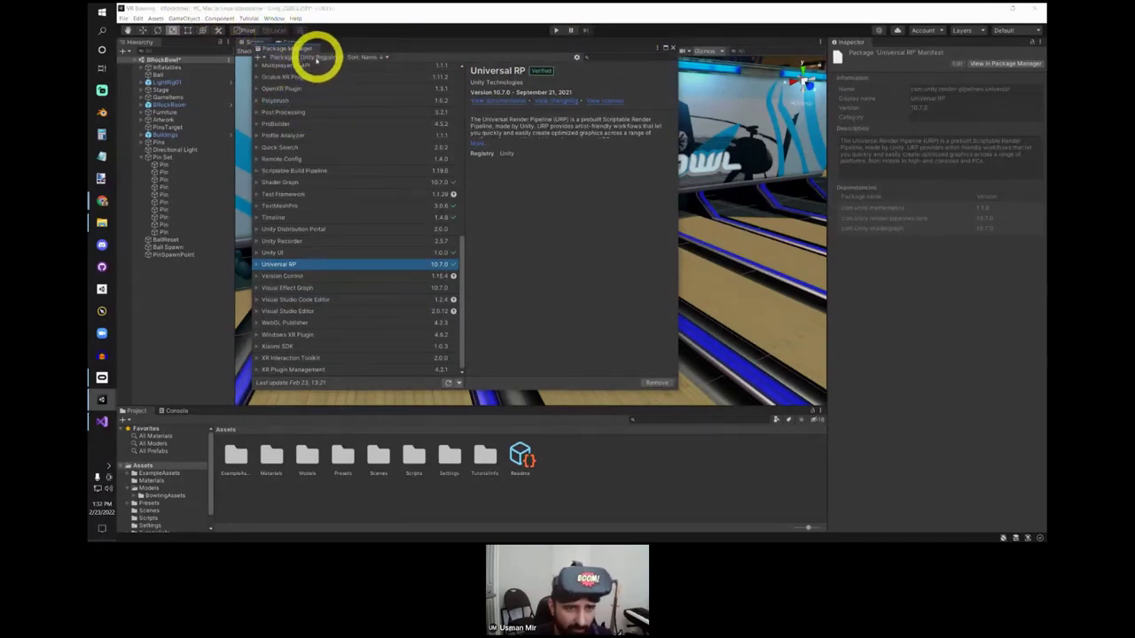
pyautogui.click(317, 57)
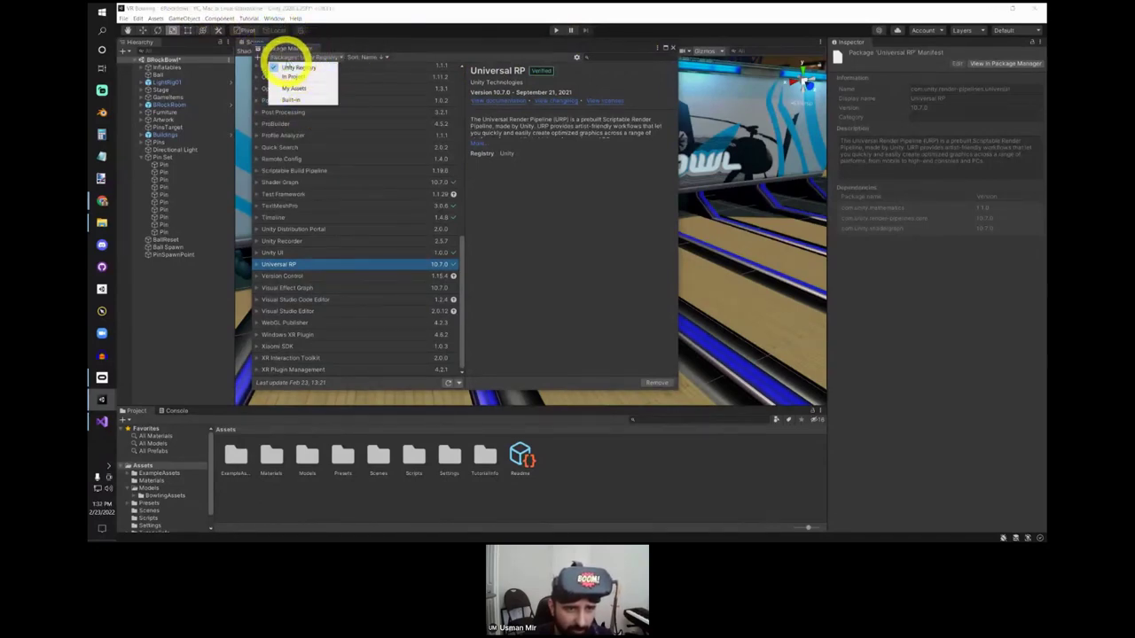
pyautogui.click(296, 68)
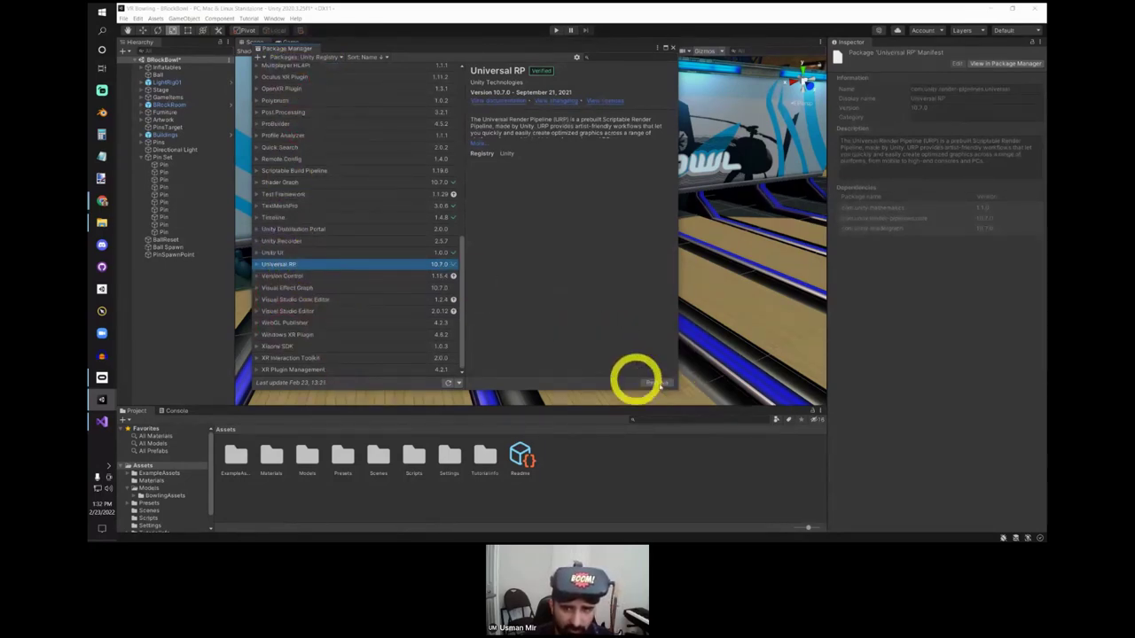
pyautogui.click(674, 48)
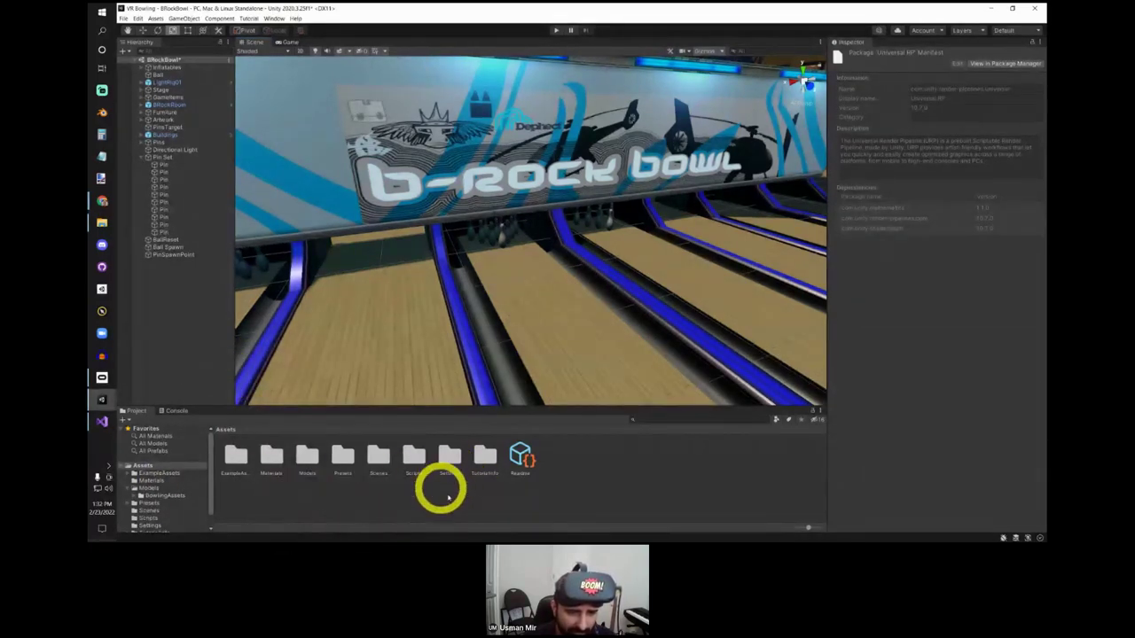
# Step: Open Assets/Settings and browse Create > Rendering > Universal Render Pipeline without creating anything
pyautogui.doubleClick(450, 459)
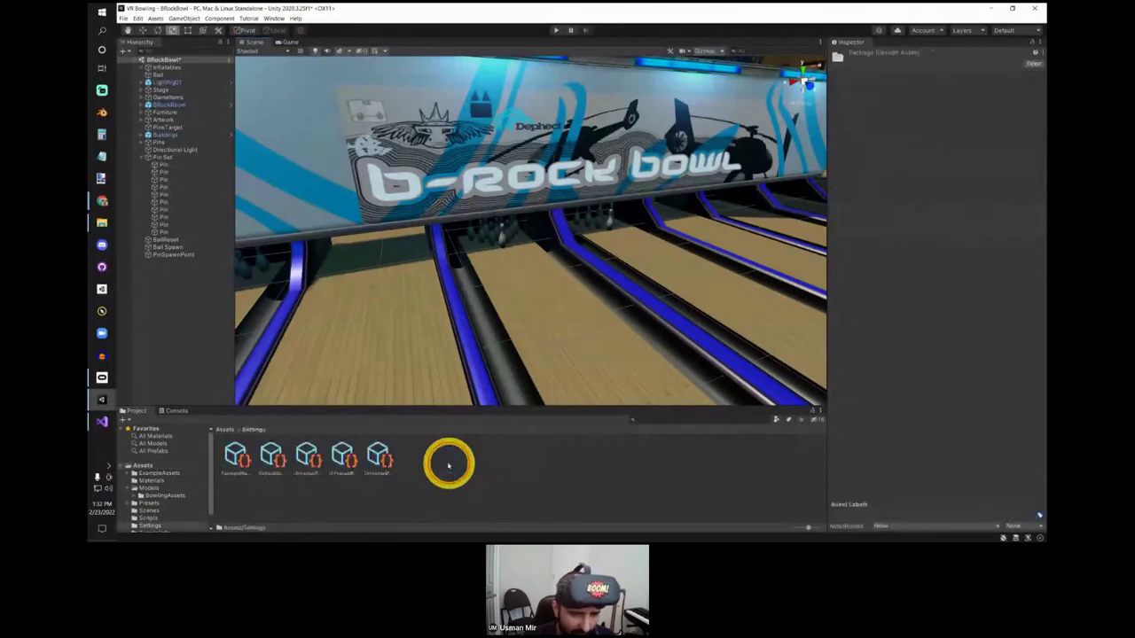
pyautogui.rightClick(443, 478)
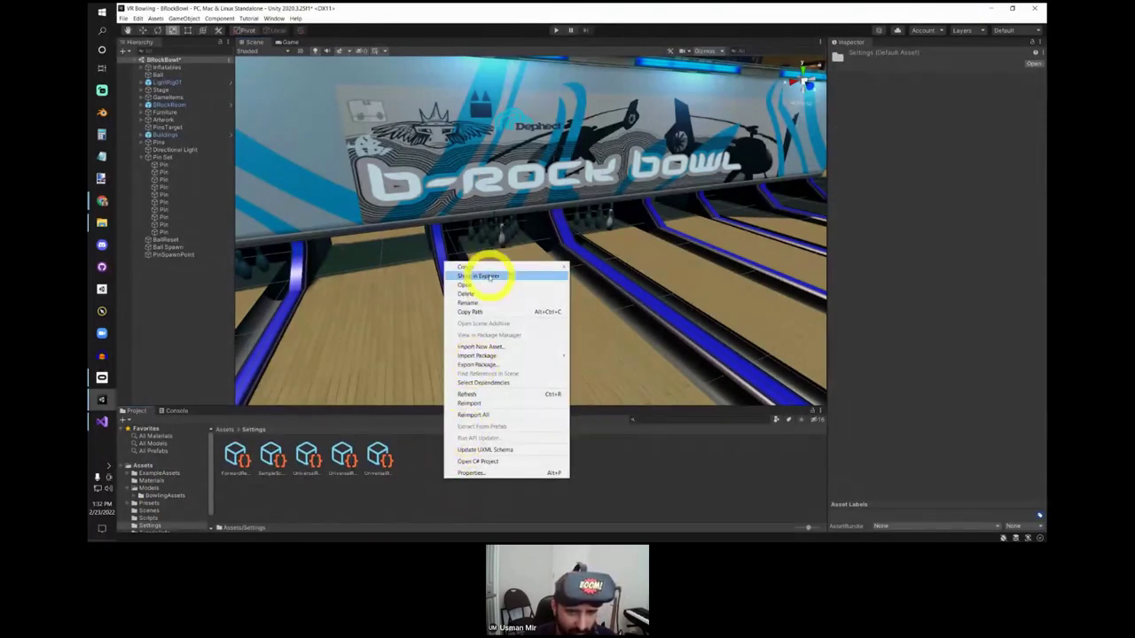
pyautogui.moveTo(490, 268)
pyautogui.moveTo(626, 337)
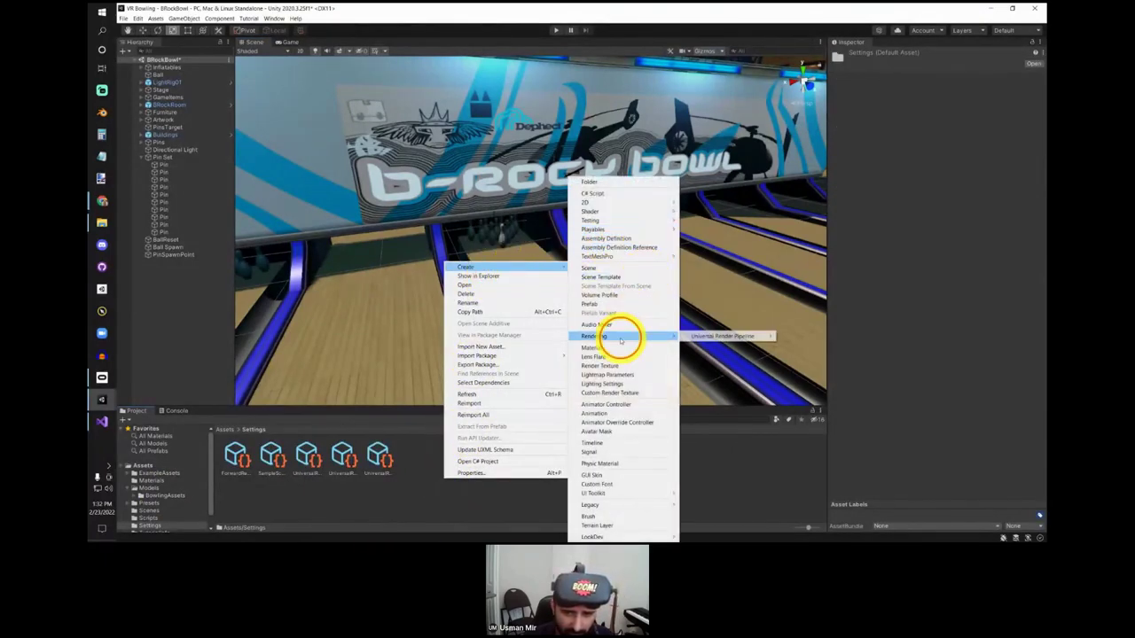
pyautogui.moveTo(739, 338)
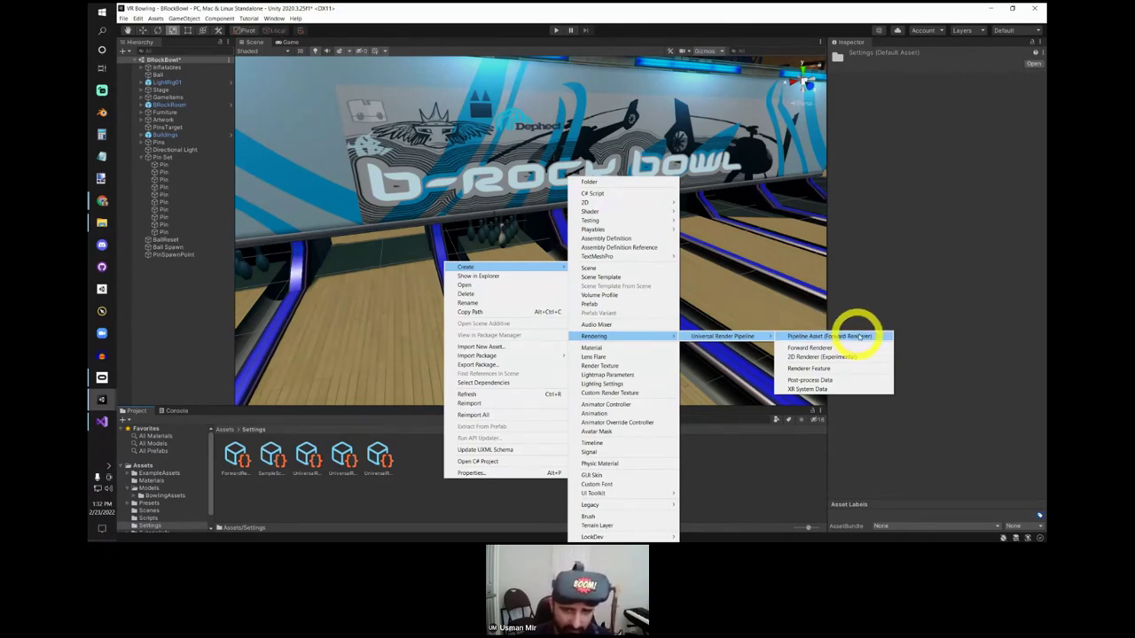
pyautogui.click(860, 337)
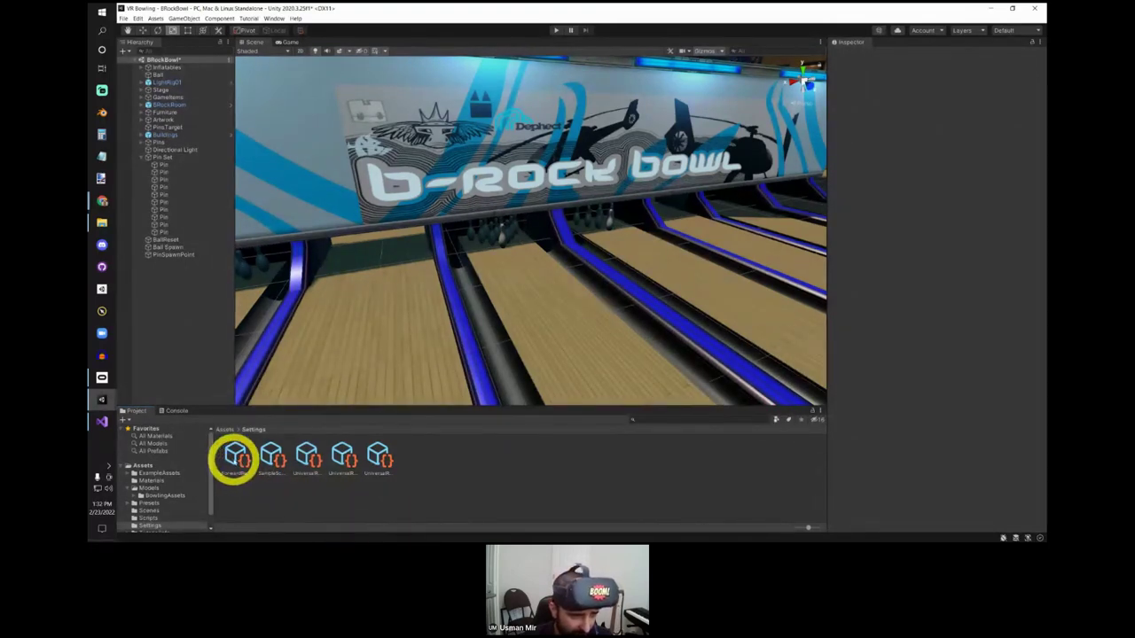
# Step: Inspect ForwardRenderer, SampleSceneProfile and UniversalRP-HighQuality, ending on UniversalRP-HighQuality (HDR, 2x MSAA, 2048 shadows)
pyautogui.click(235, 456)
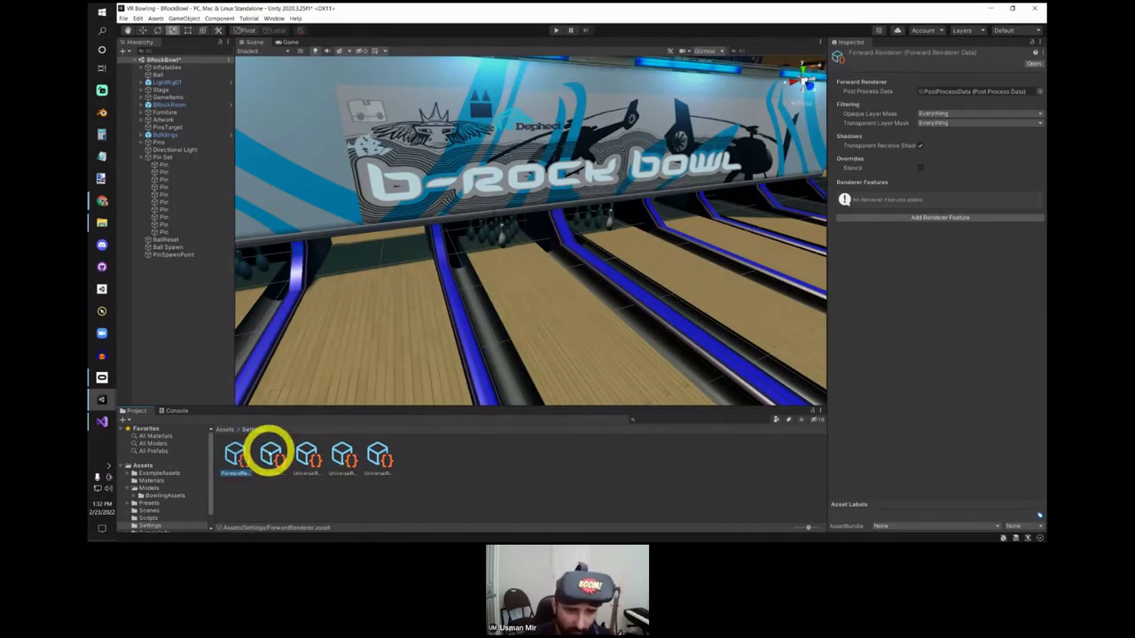
pyautogui.click(273, 457)
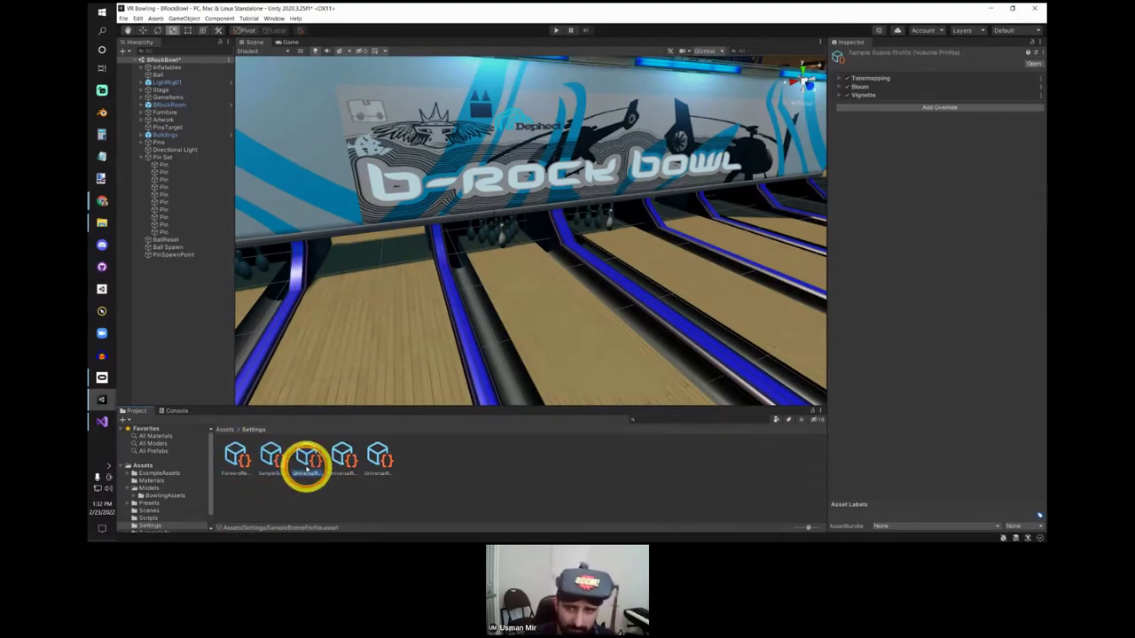
pyautogui.click(306, 457)
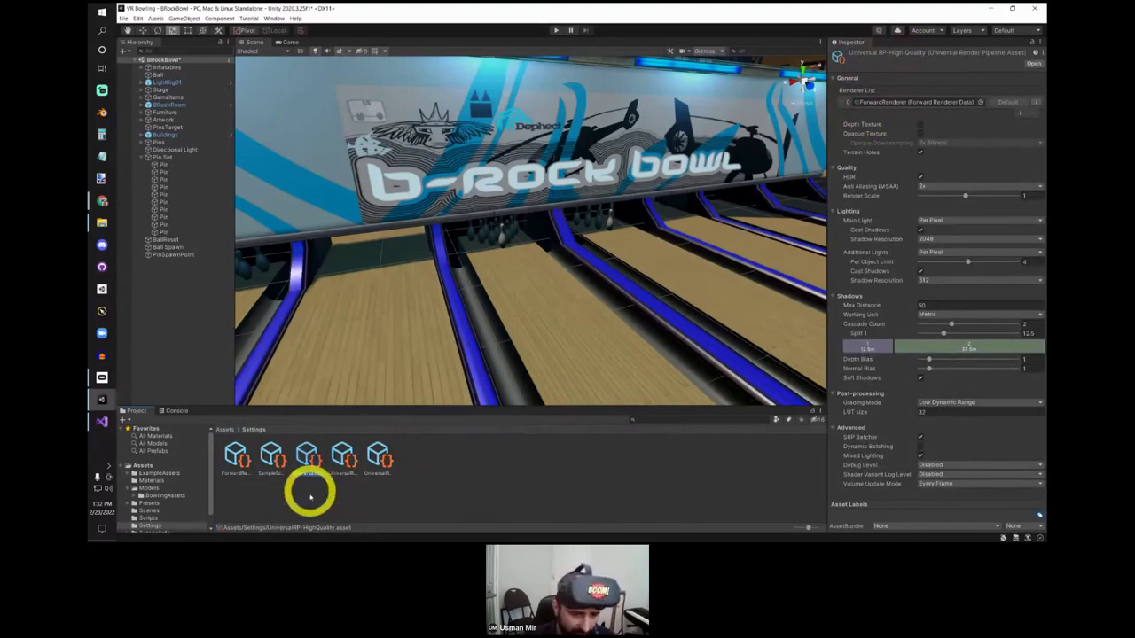
pyautogui.click(235, 456)
pyautogui.click(310, 457)
pyautogui.click(233, 456)
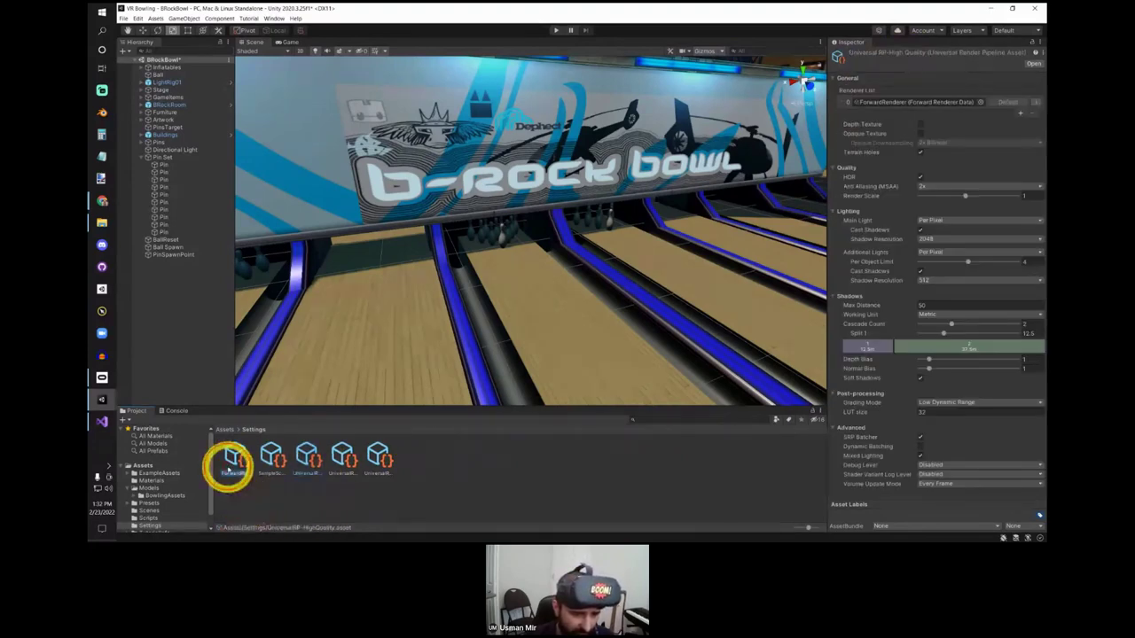
pyautogui.click(311, 457)
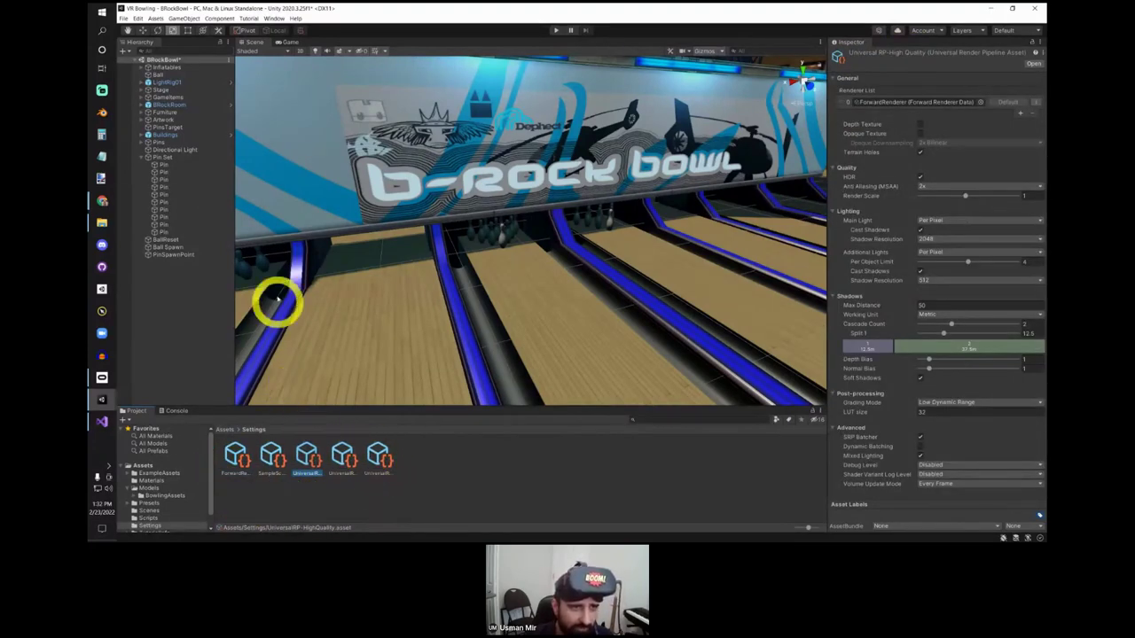
# Step: Assign UniversalRP-HighQuality as the Quality level's Render Pipeline Asset and close Project Settings
pyautogui.click(138, 17)
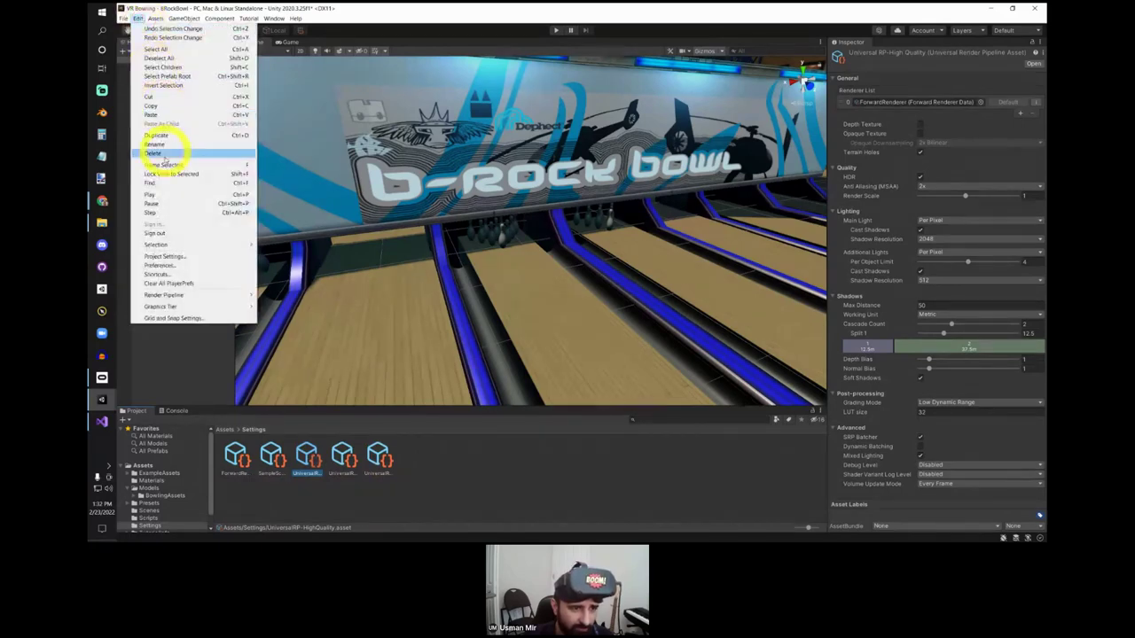
pyautogui.click(162, 256)
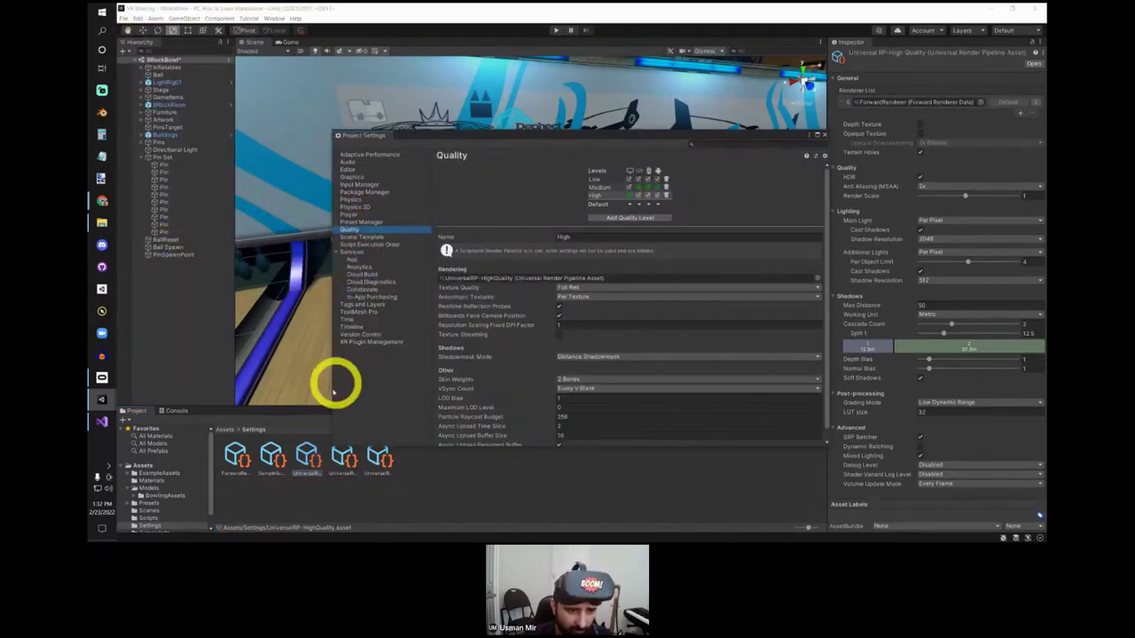
pyautogui.moveTo(307, 456); pyautogui.dragTo(537, 281)
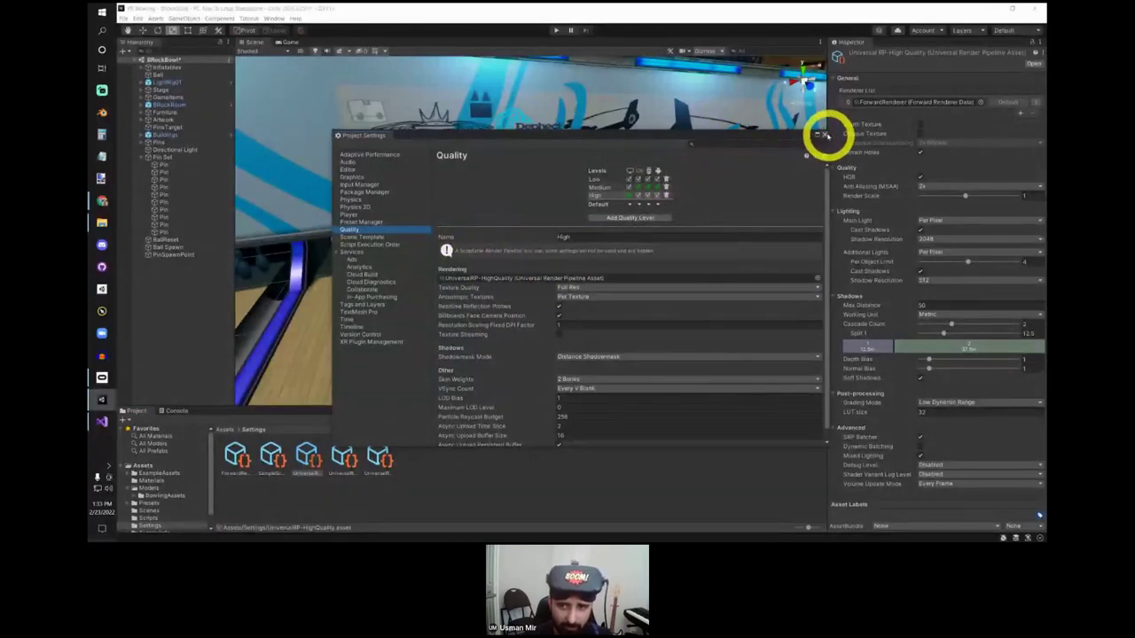
pyautogui.click(827, 135)
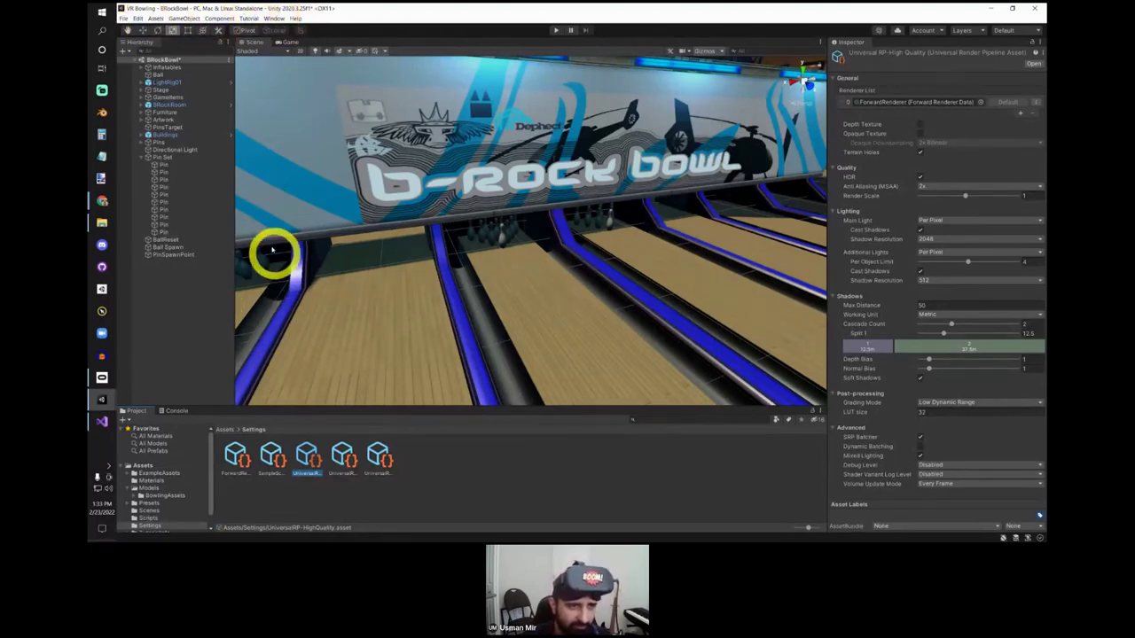
# Step: Save the scene, review the URP Upgrade Materials options, and close them without upgrading
pyautogui.hotkey('ctrl', 's')
pyautogui.click(139, 17)
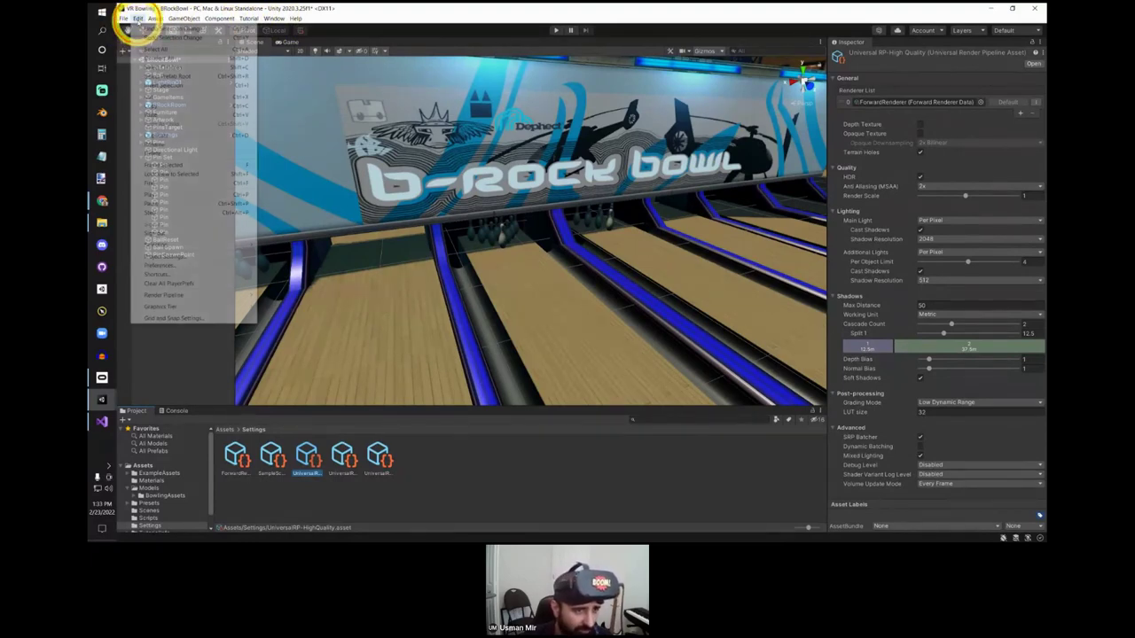
pyautogui.moveTo(206, 297)
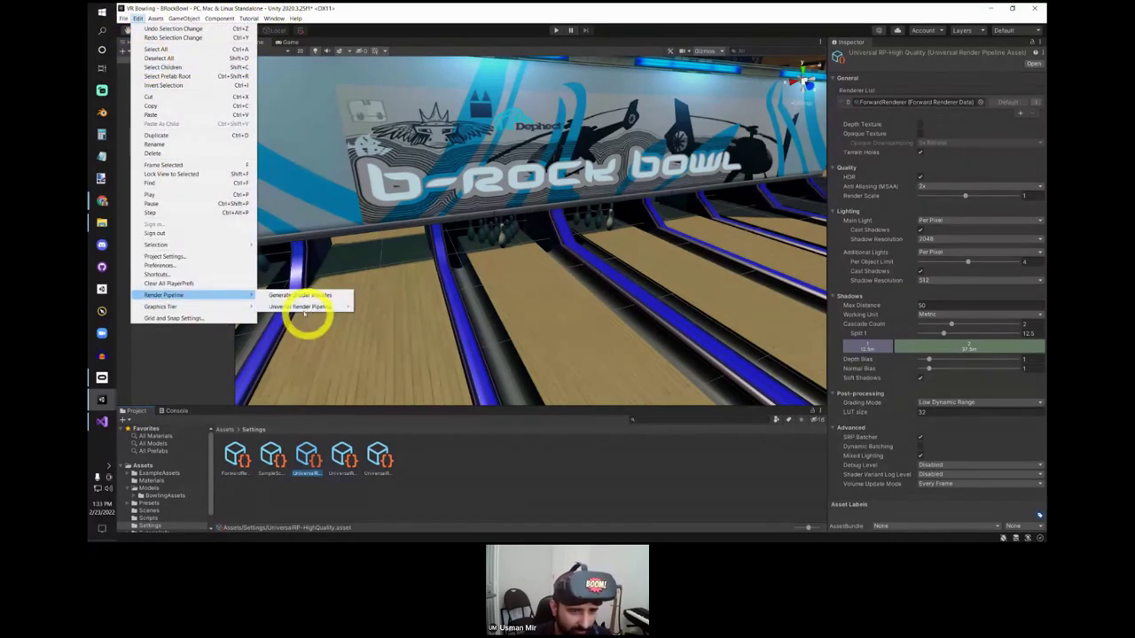
pyautogui.moveTo(300, 307)
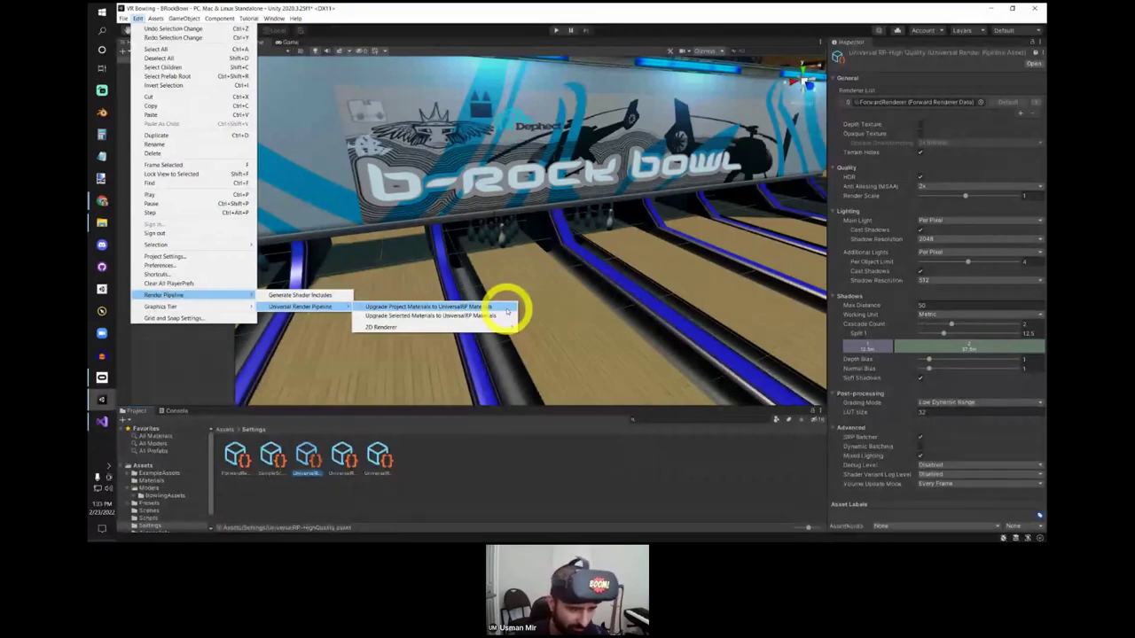
pyautogui.click(213, 362)
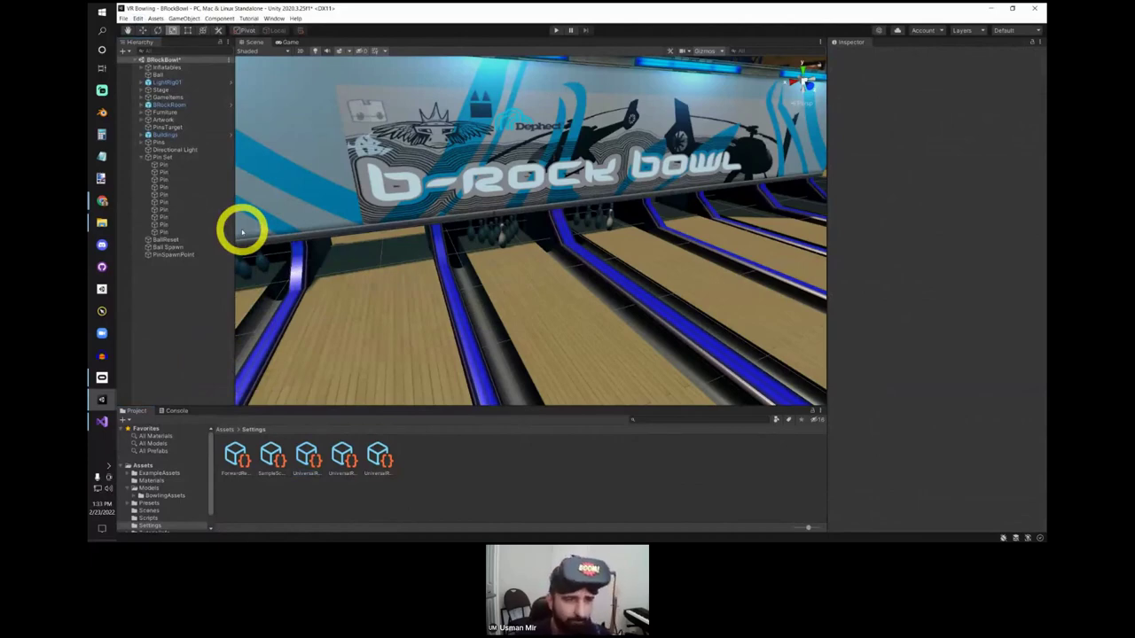
# Step: Zoom in to the ball return, select the bowling Ball and frame it
pyautogui.scroll(-10, 570, 231)
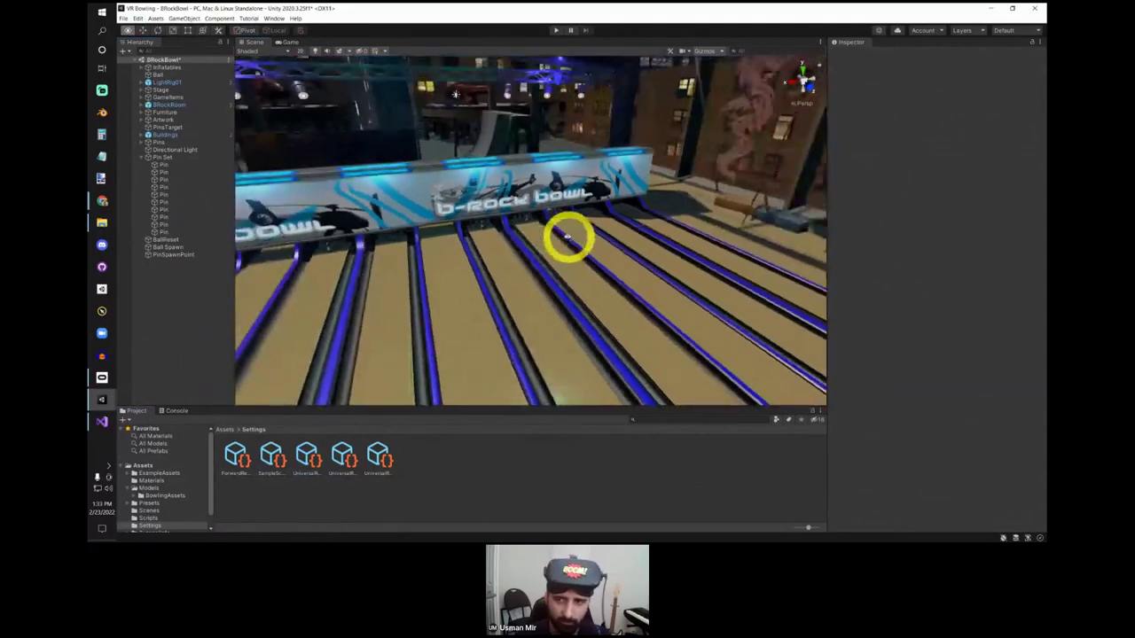
pyautogui.scroll(-10, 568, 234)
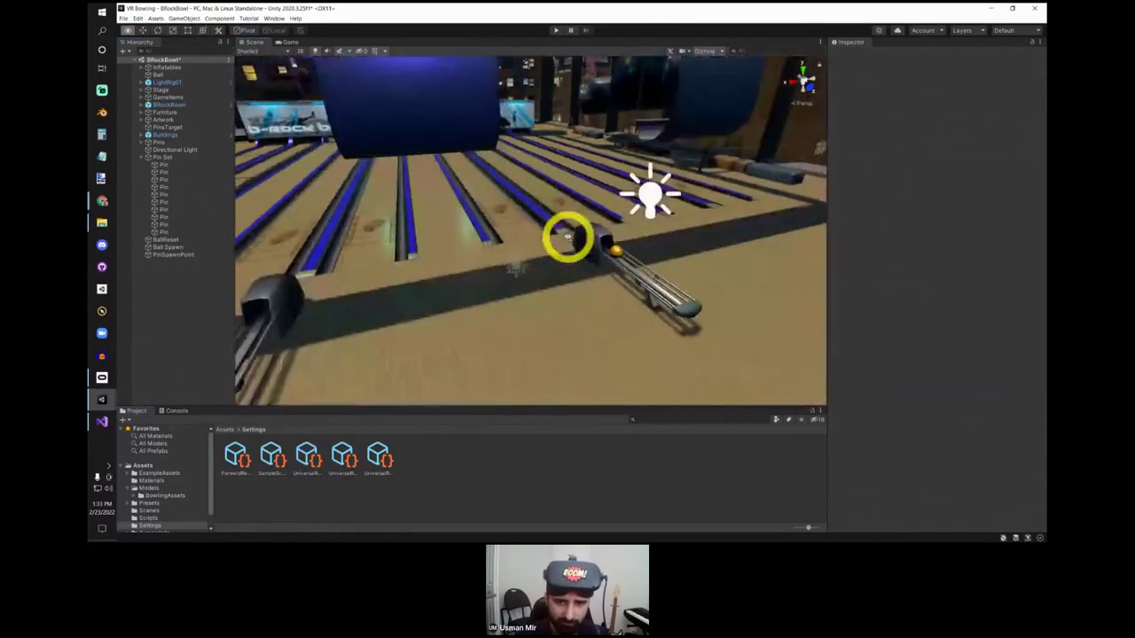
pyautogui.moveTo(568, 235)
pyautogui.mouseDown(button='right')
pyautogui.moveTo(583, 222)
pyautogui.moveTo(558, 245)
pyautogui.mouseUp(button='right')
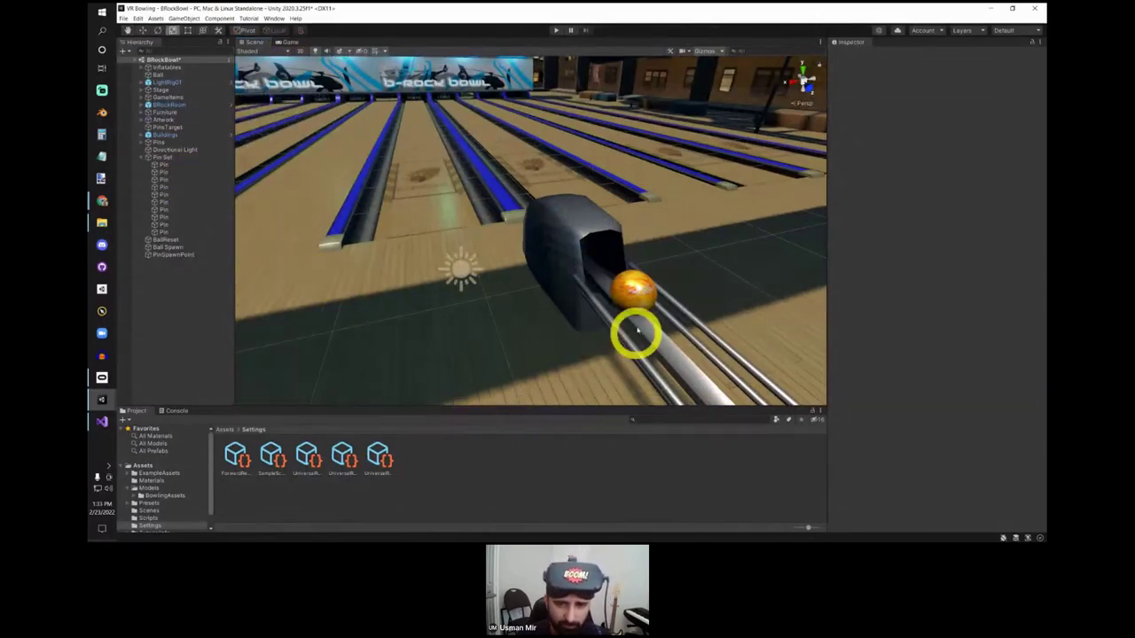
pyautogui.click(633, 297)
pyautogui.press('f')
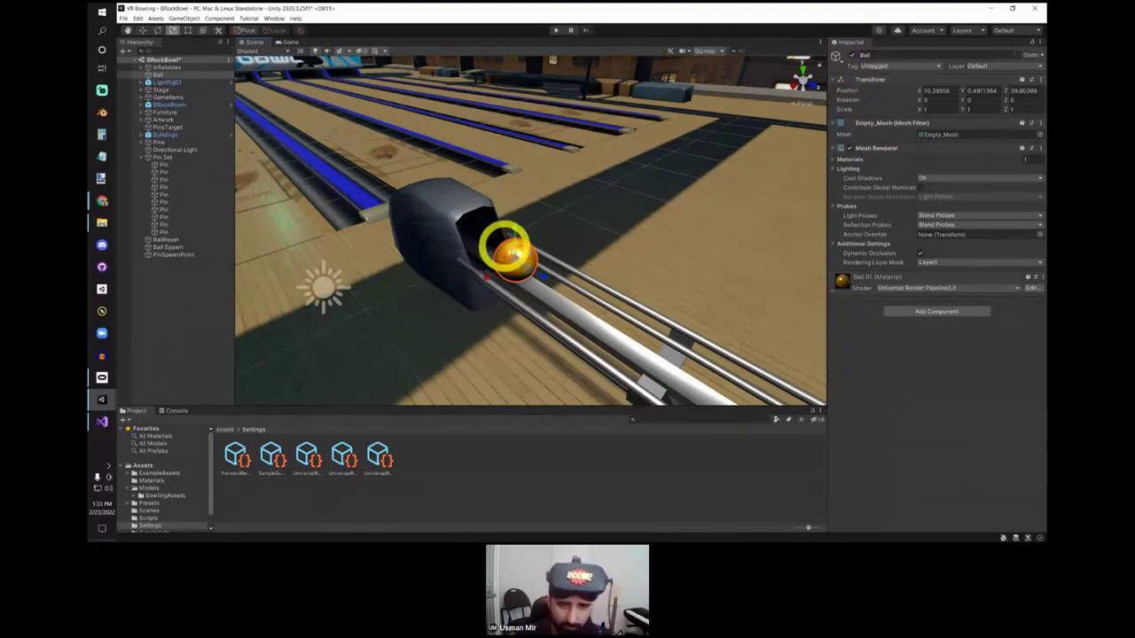
# Step: Frame and orbit the Ball, then toggle its active checkbox off and on twice
pyautogui.press('f')
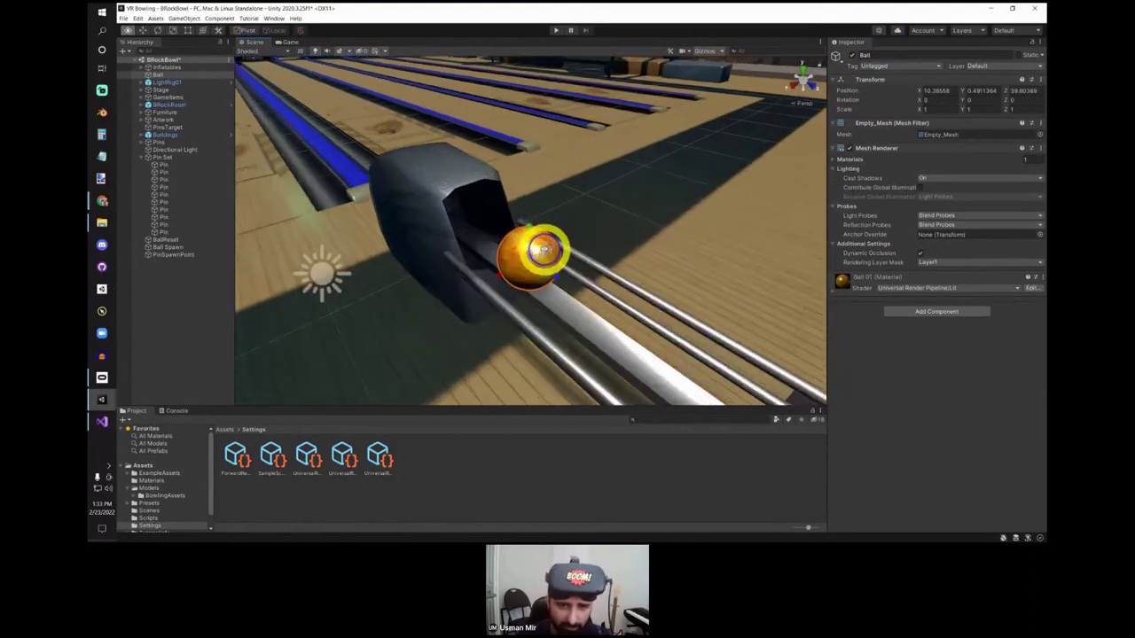
pyautogui.scroll(-3, 544, 249)
pyautogui.keyDown('alt'); pyautogui.moveTo(545, 249); pyautogui.dragTo(621, 260); pyautogui.keyUp('alt')
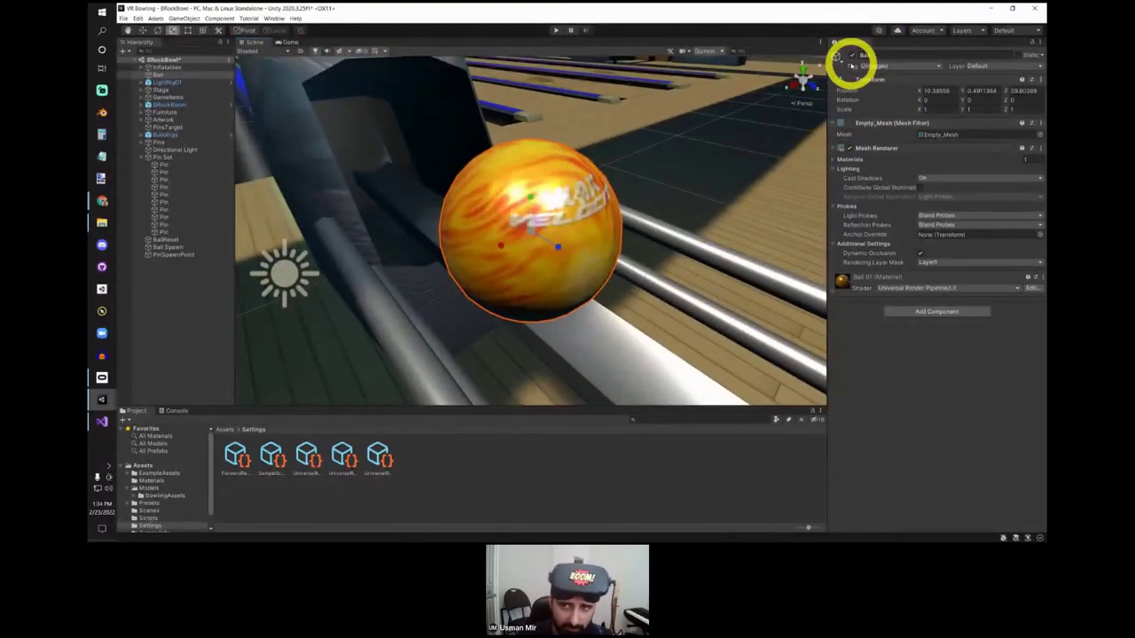
pyautogui.click(853, 55)
pyautogui.click(853, 55)
pyautogui.click(853, 55)
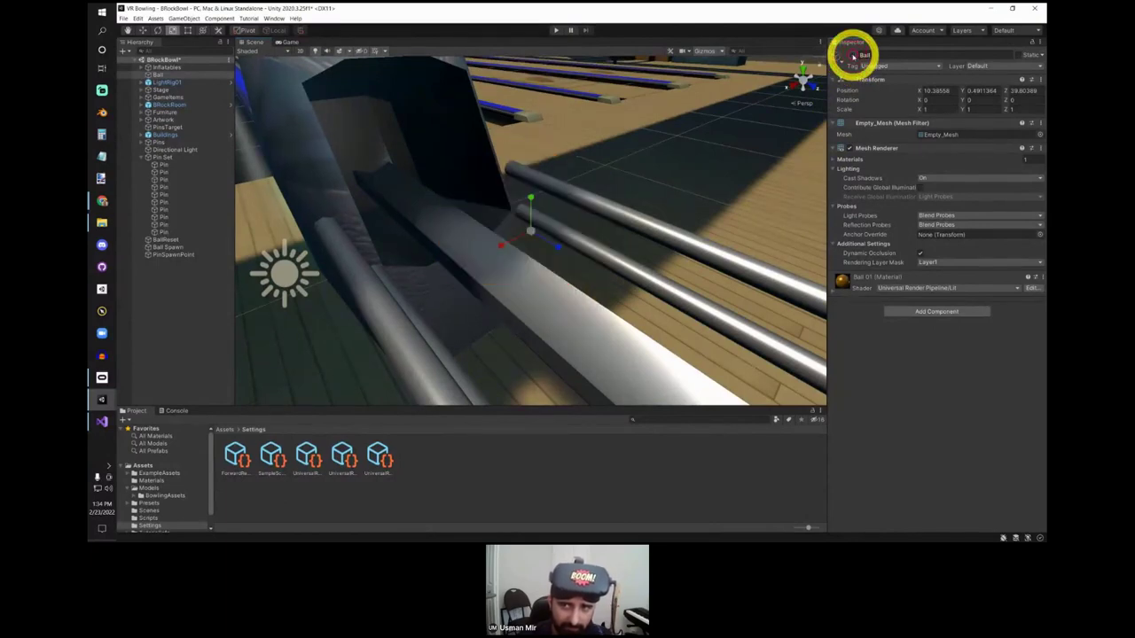
pyautogui.click(853, 55)
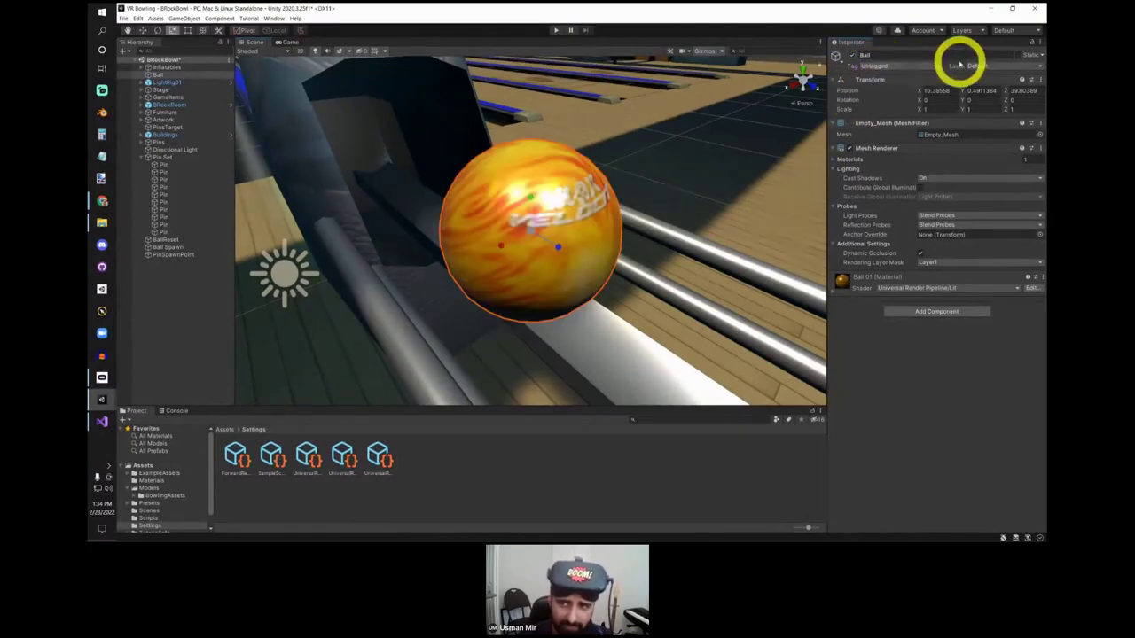
# Step: Fold and unfold the Ball's Transform and nudge its X position
pyautogui.click(869, 81)
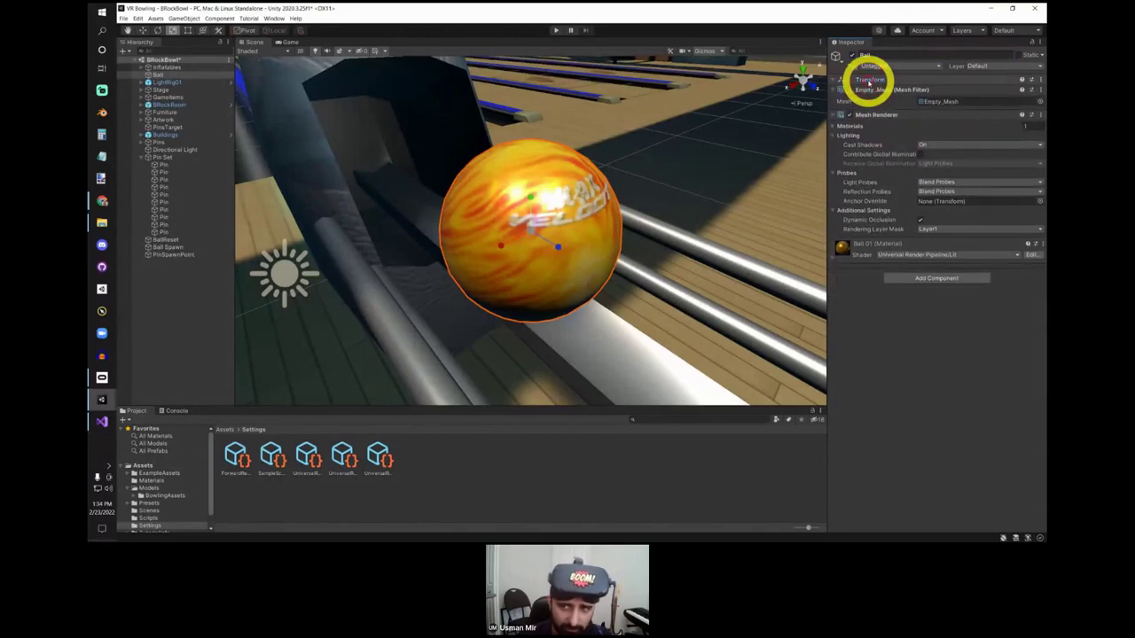
pyautogui.click(913, 83)
pyautogui.moveTo(919, 91)
pyautogui.mouseDown()
pyautogui.moveTo(878, 105)
pyautogui.moveTo(943, 106)
pyautogui.moveTo(912, 107)
pyautogui.mouseUp()
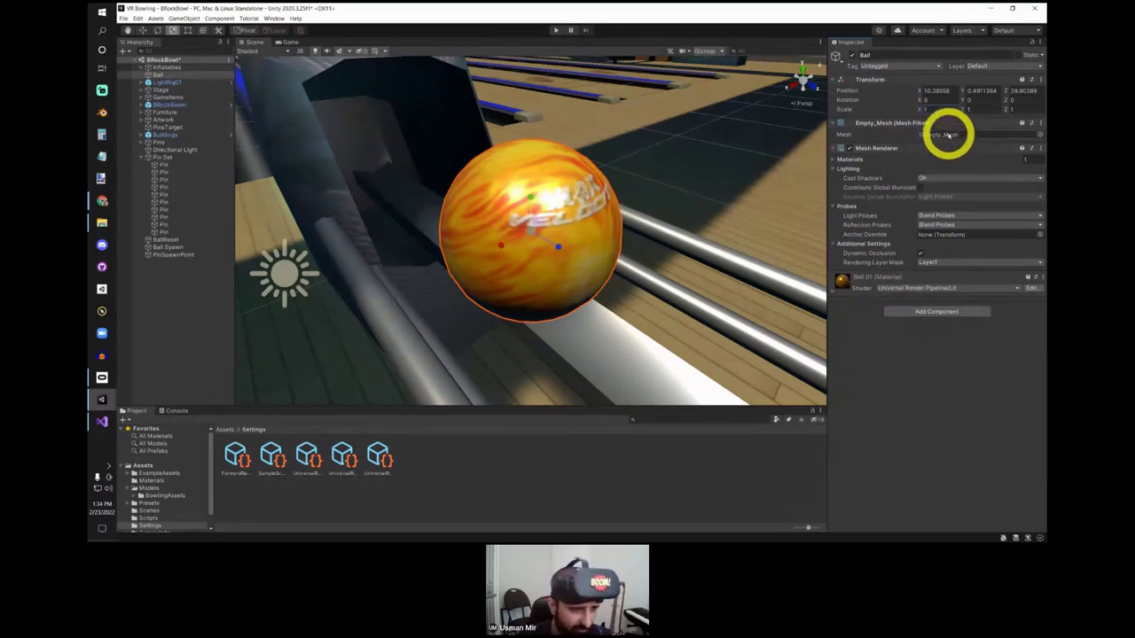
pyautogui.scroll(3, 577, 204)
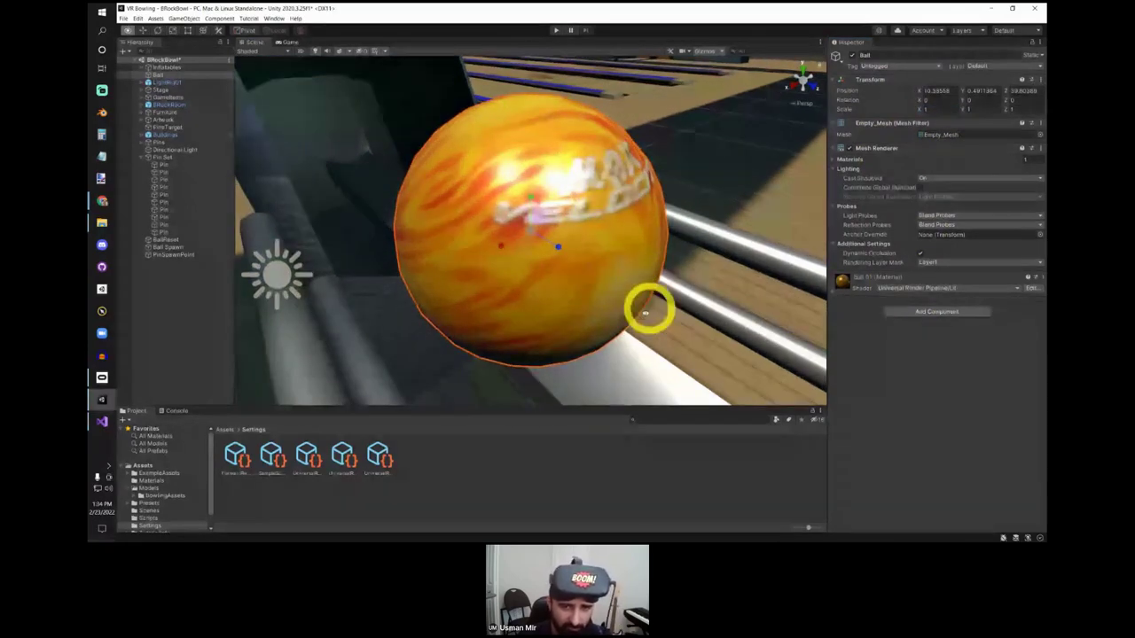
pyautogui.scroll(-3, 645, 313)
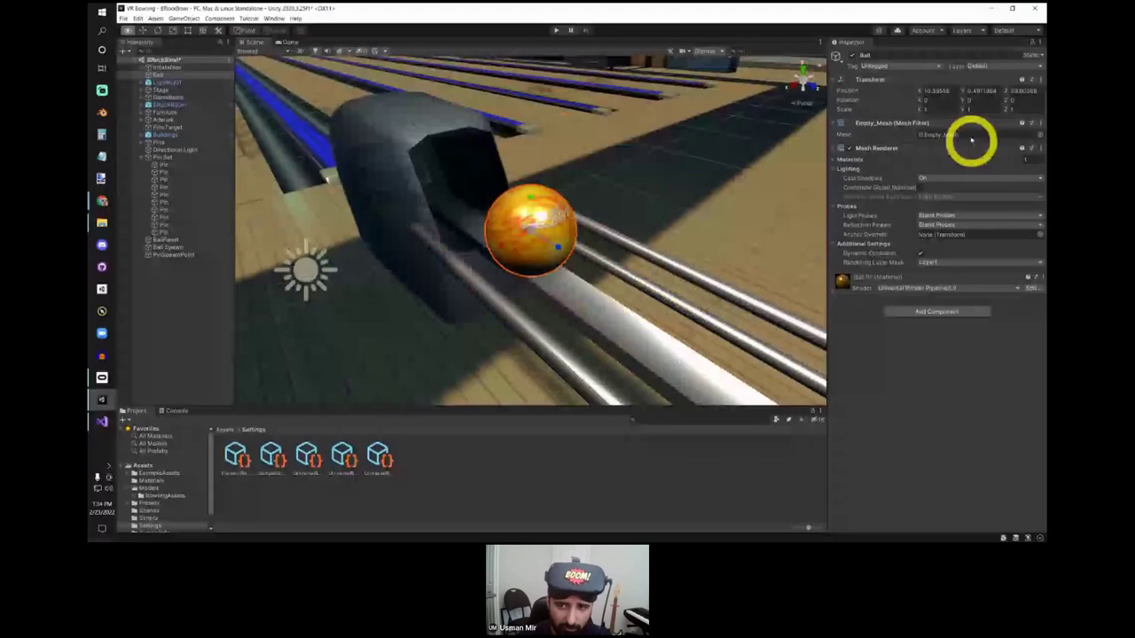
# Step: Expand the Ball's Mesh Renderer materials to see ball01, then select and frame a Pin
pyautogui.click(851, 159)
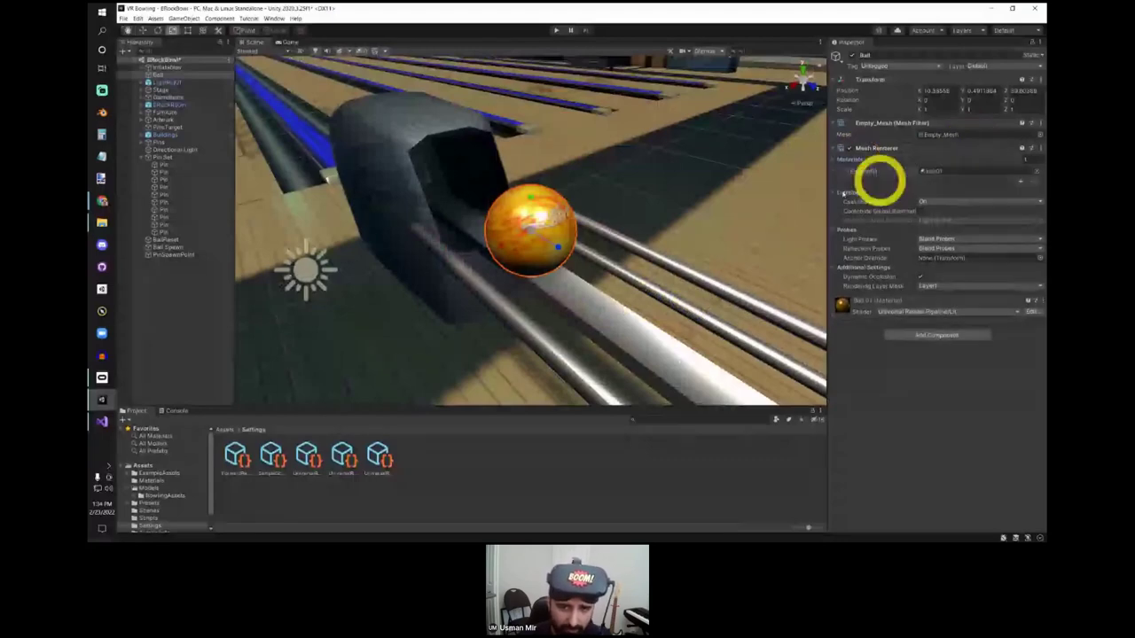
pyautogui.scroll(5, 768, 114)
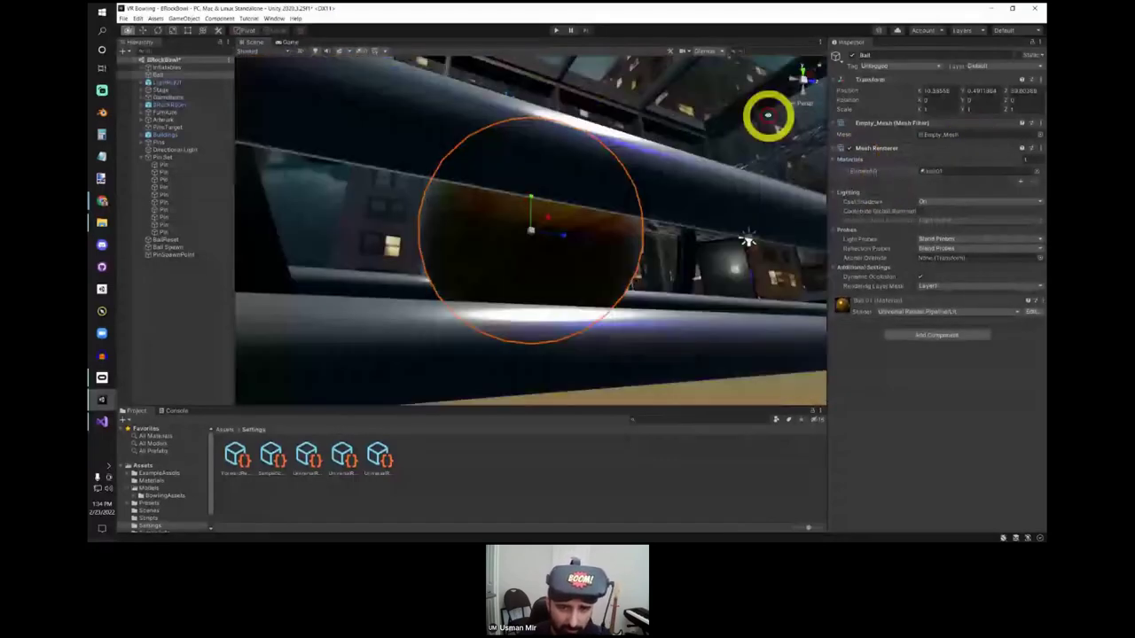
pyautogui.keyDown('alt'); pyautogui.moveTo(768, 115); pyautogui.dragTo(864, 289); pyautogui.keyUp('alt')
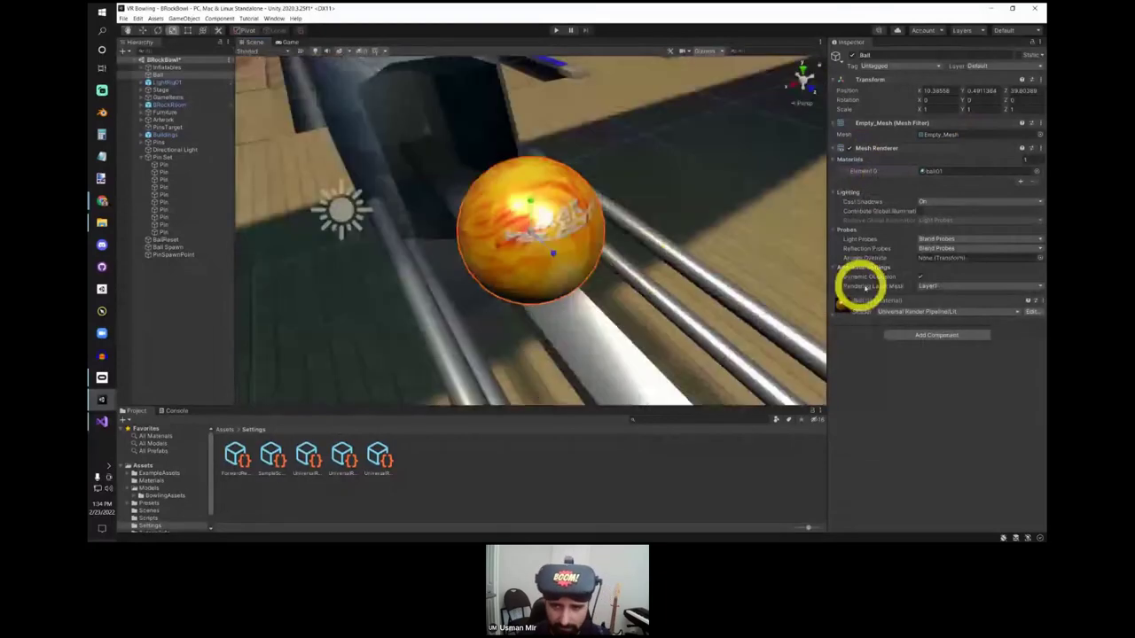
pyautogui.click(875, 147)
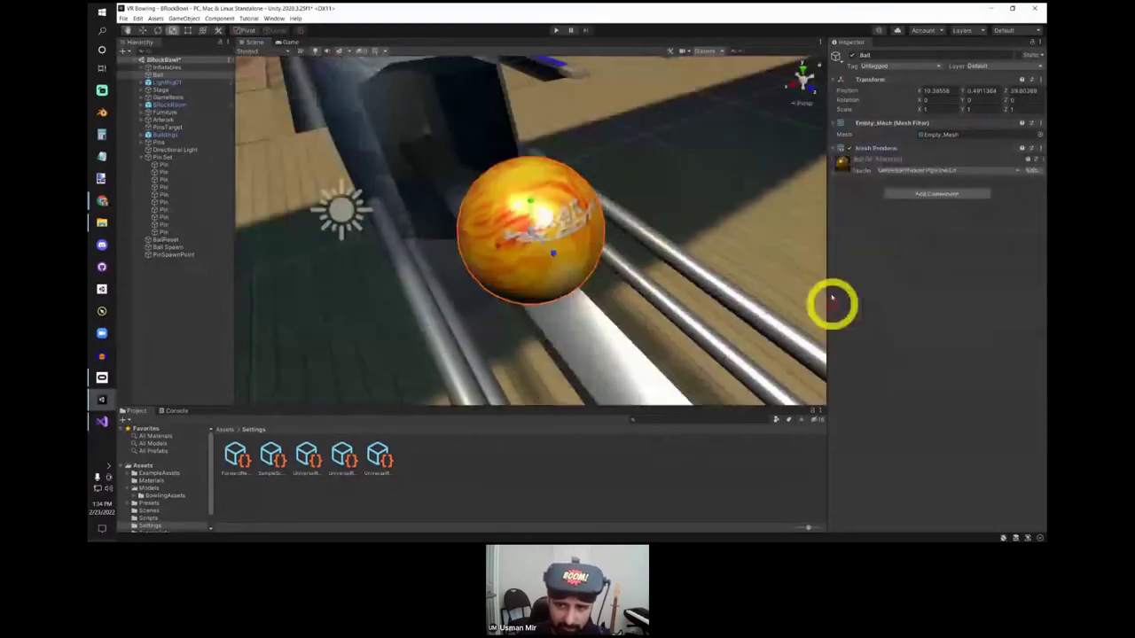
pyautogui.click(869, 148)
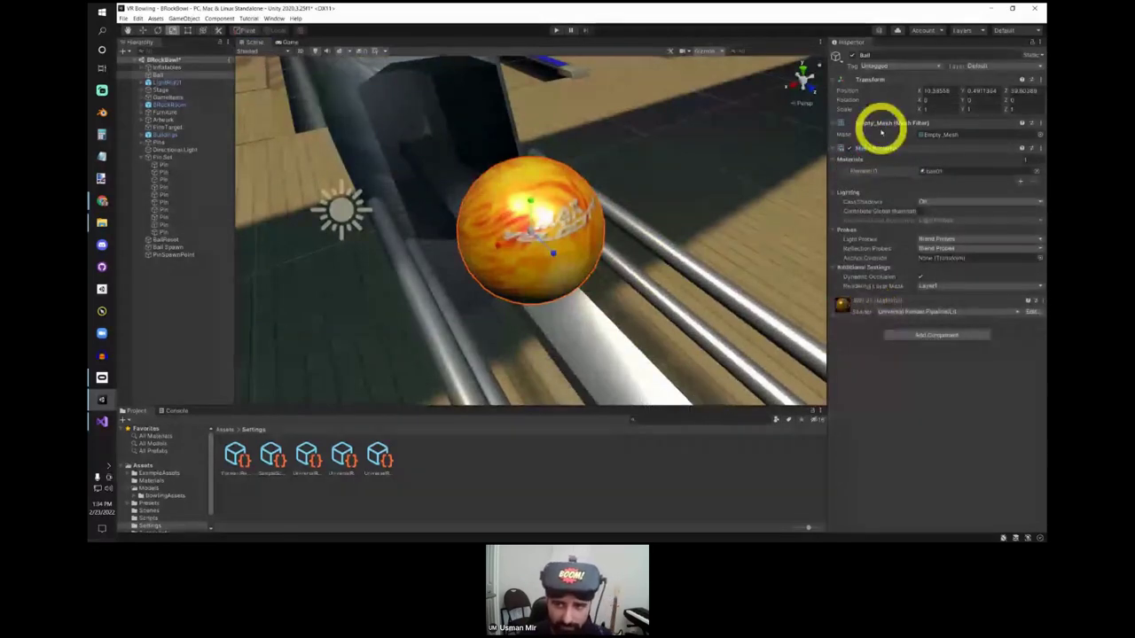
pyautogui.click(876, 148)
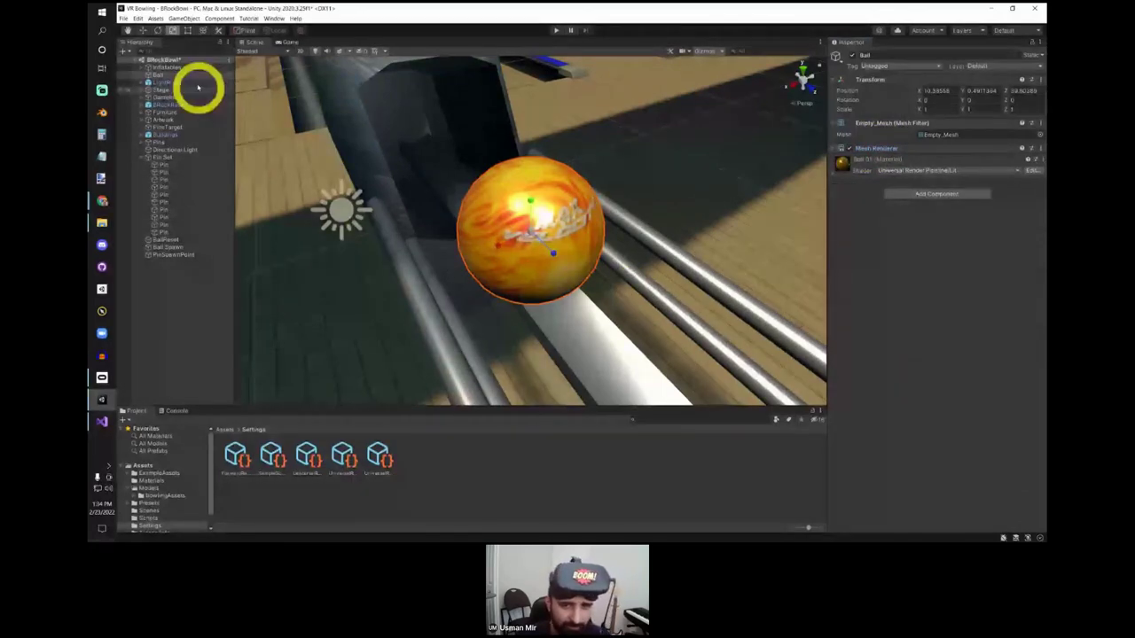
pyautogui.doubleClick(162, 179)
pyautogui.keyDown('alt'); pyautogui.moveTo(580, 295); pyautogui.dragTo(871, 92); pyautogui.keyUp('alt')
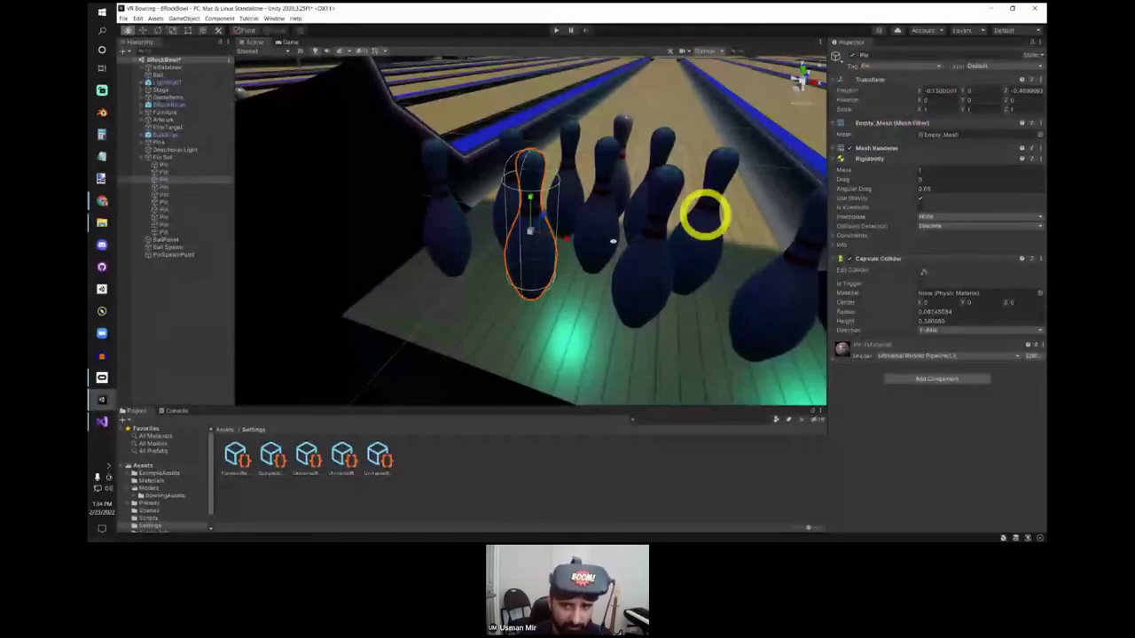
# Step: Frame the Pin and expand its Mesh Renderer to review its Lit material
pyautogui.press('f')
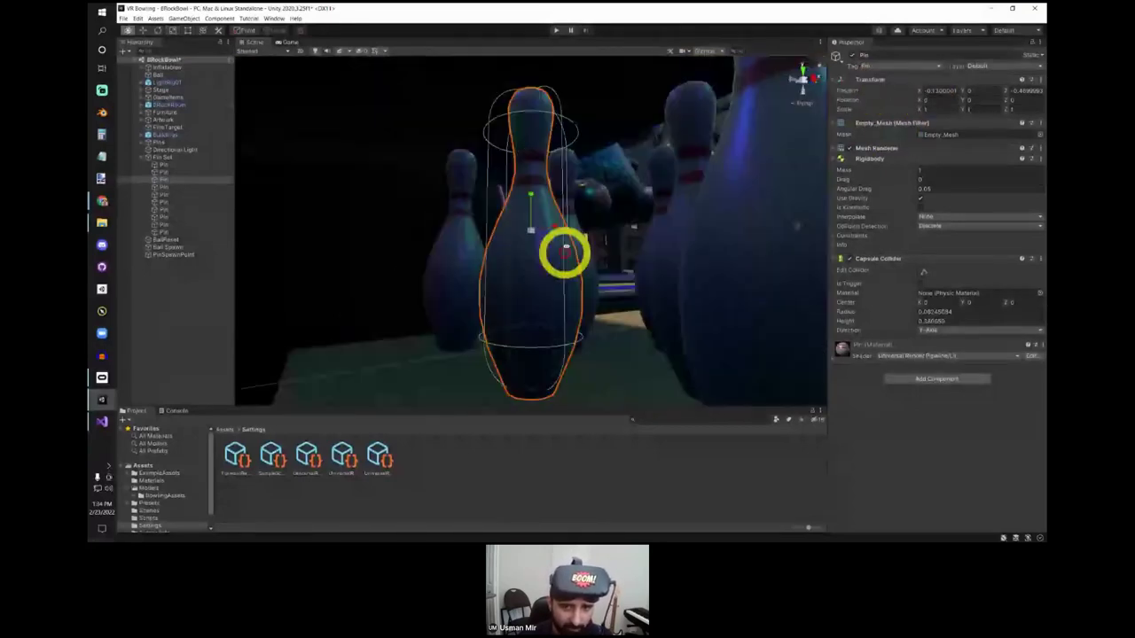
pyautogui.keyDown('alt'); pyautogui.moveTo(565, 253); pyautogui.dragTo(557, 333); pyautogui.keyUp('alt')
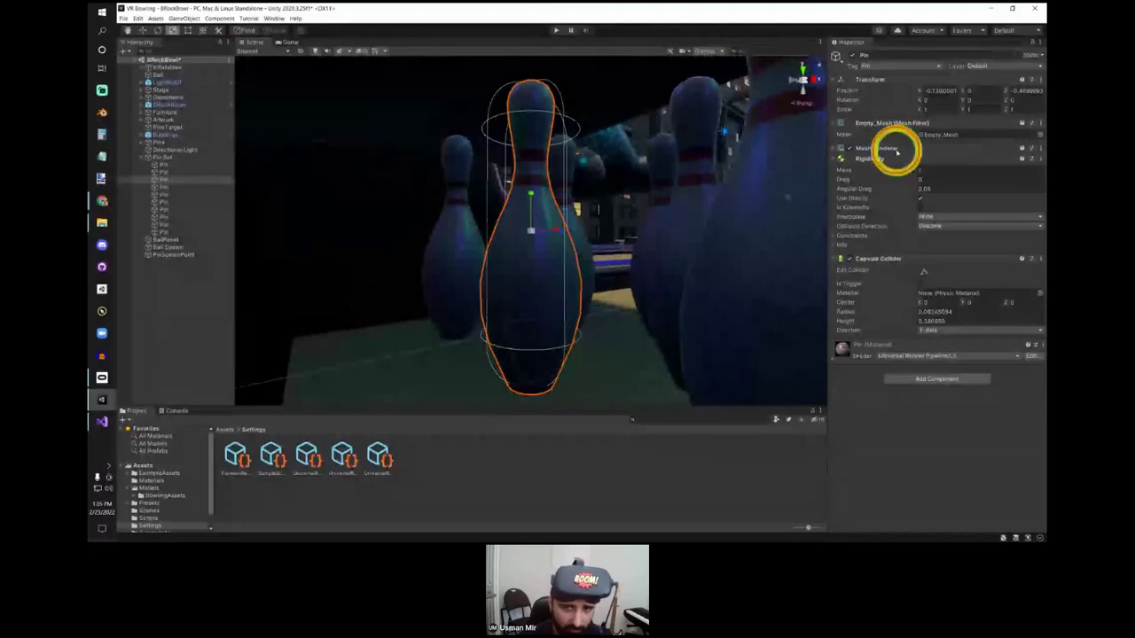
pyautogui.click(896, 149)
pyautogui.keyDown('alt'); pyautogui.moveTo(490, 111); pyautogui.dragTo(96, 478); pyautogui.keyUp('alt')
# Step: Glance at the Chrome browser, then return and orbit to a front view of the pin
pyautogui.click(101, 201)
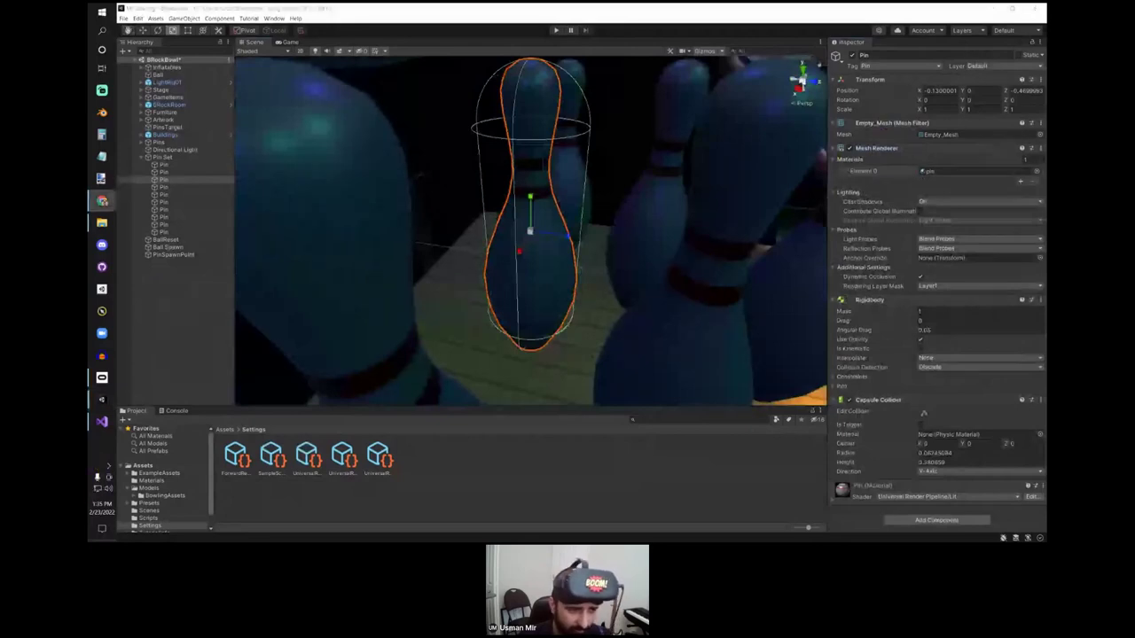
pyautogui.click(752, 131)
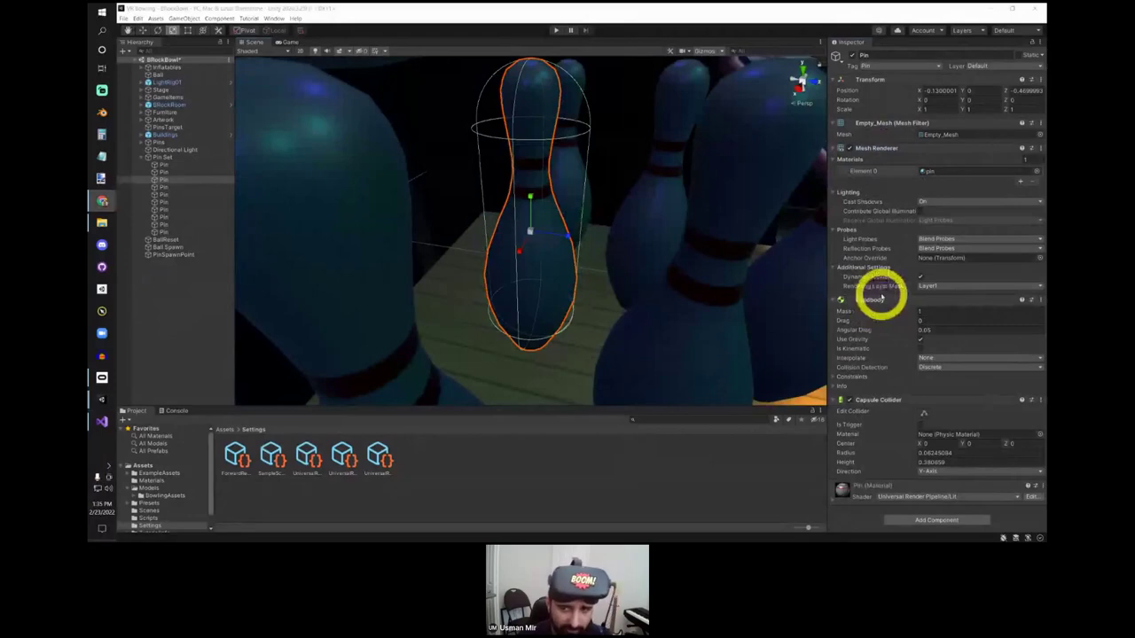
pyautogui.click(883, 300)
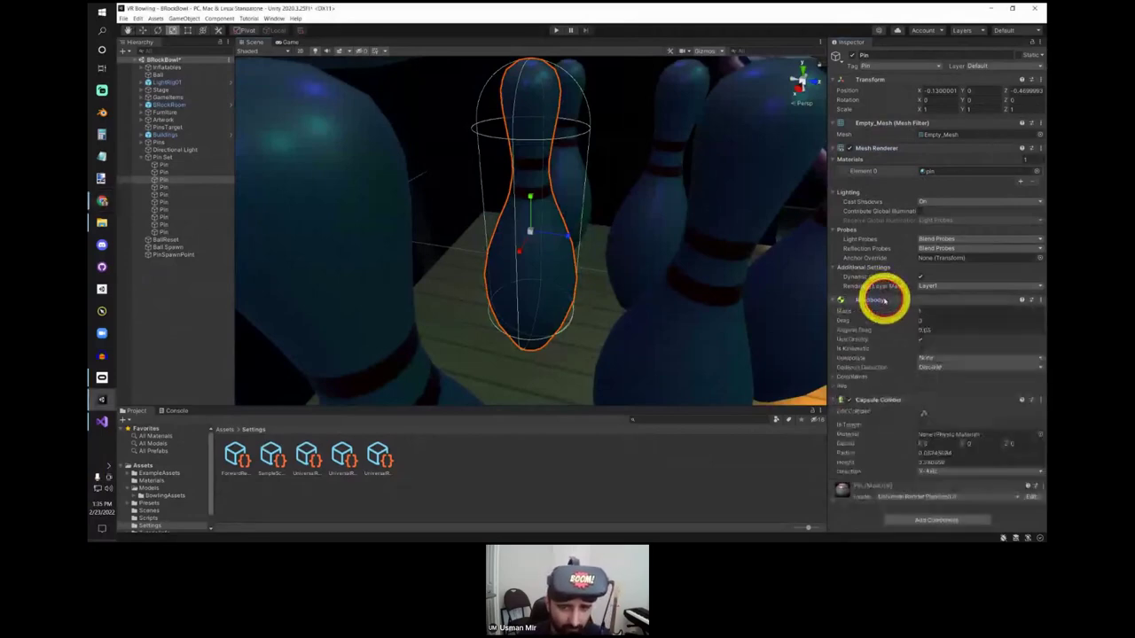
pyautogui.scroll(3, 553, 312)
pyautogui.keyDown('alt'); pyautogui.moveTo(552, 312); pyautogui.dragTo(915, 299); pyautogui.keyUp('alt')
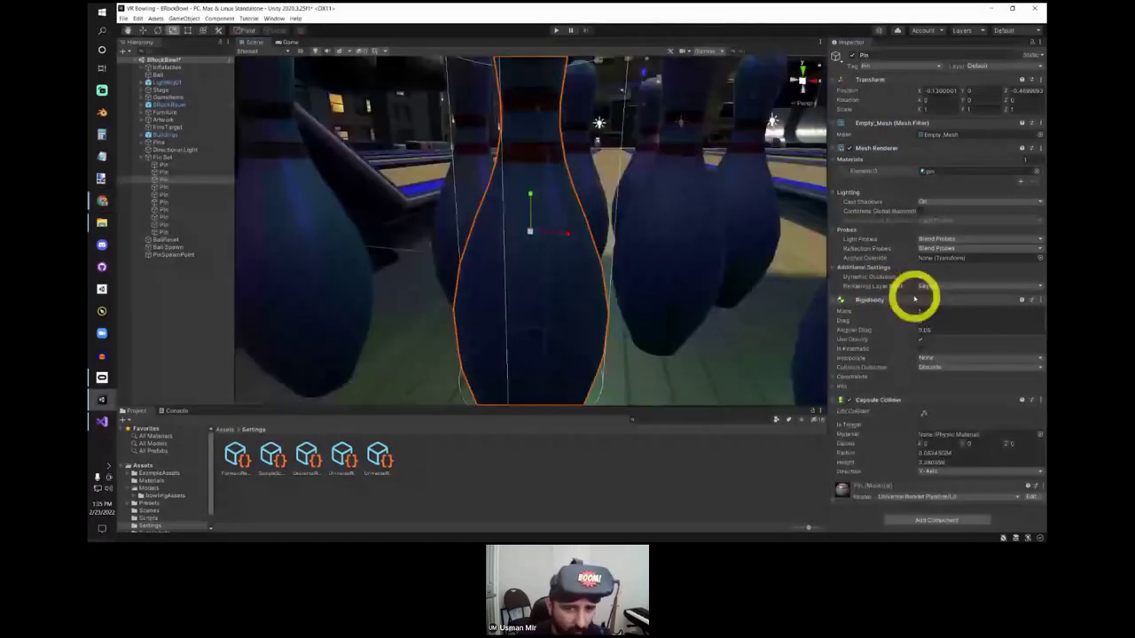
pyautogui.scroll(-3, 681, 329)
pyautogui.keyDown('alt'); pyautogui.moveTo(681, 329); pyautogui.dragTo(884, 310); pyautogui.keyUp('alt')
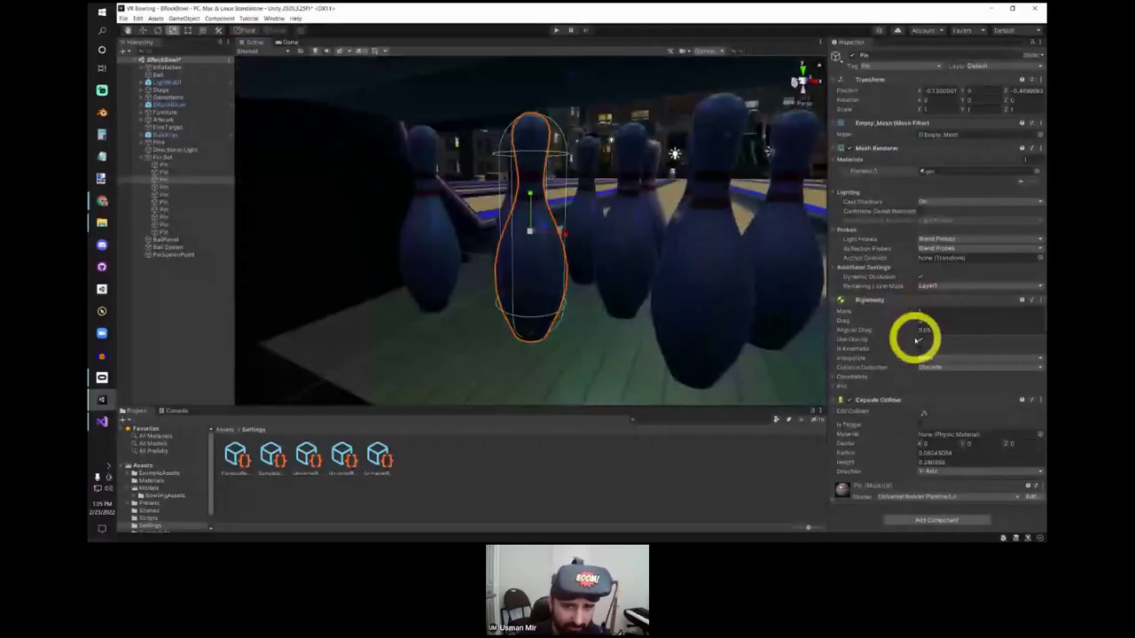
# Step: Lift the pin with the Move tool, then undo to restore height 0
pyautogui.press('w')
pyautogui.moveTo(530, 195); pyautogui.dragTo(529, 122)
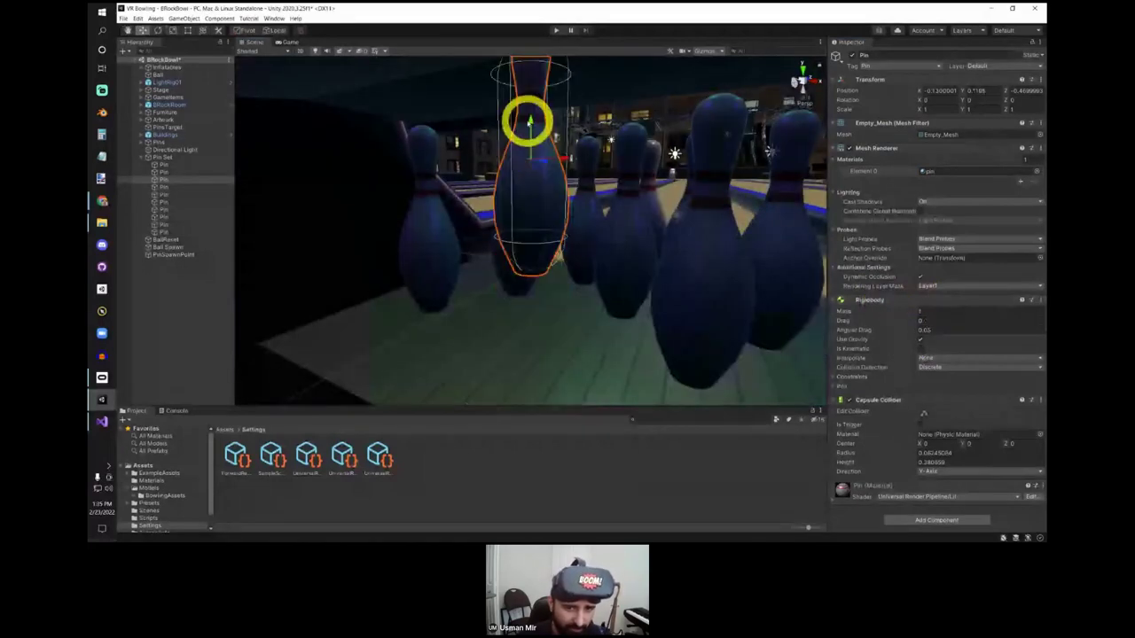
pyautogui.hotkey('ctrl', 'z')
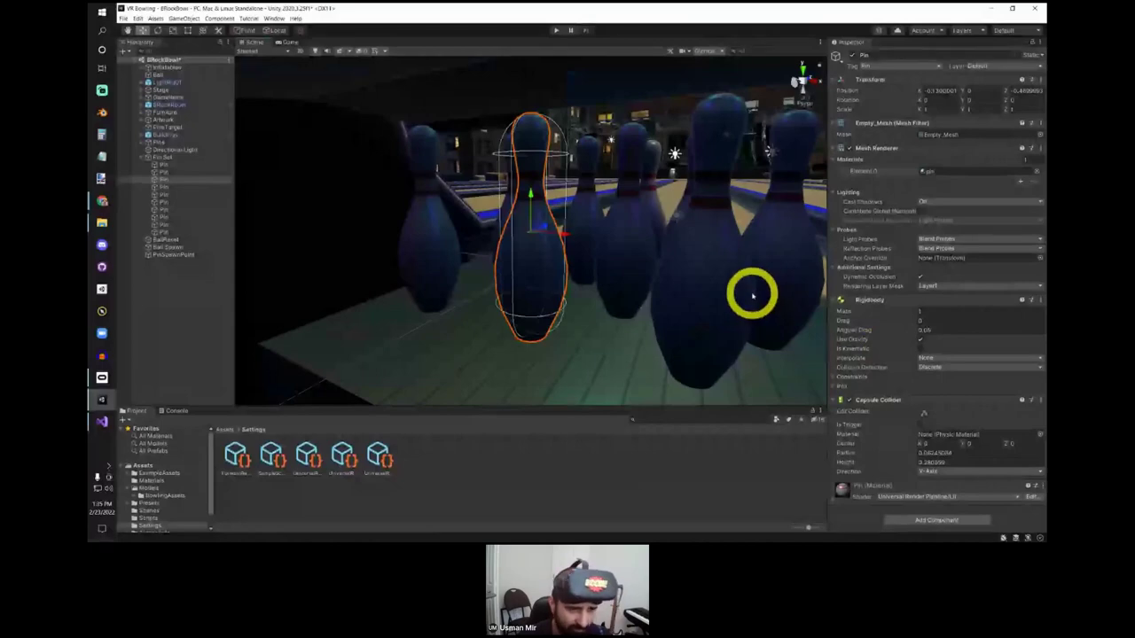
# Step: Orbit and frame the view closely around the selected pin and its rows
pyautogui.moveTo(729, 308); pyautogui.dragTo(667, 339, button='middle')
pyautogui.keyDown('alt'); pyautogui.moveTo(668, 339); pyautogui.dragTo(602, 363); pyautogui.keyUp('alt')
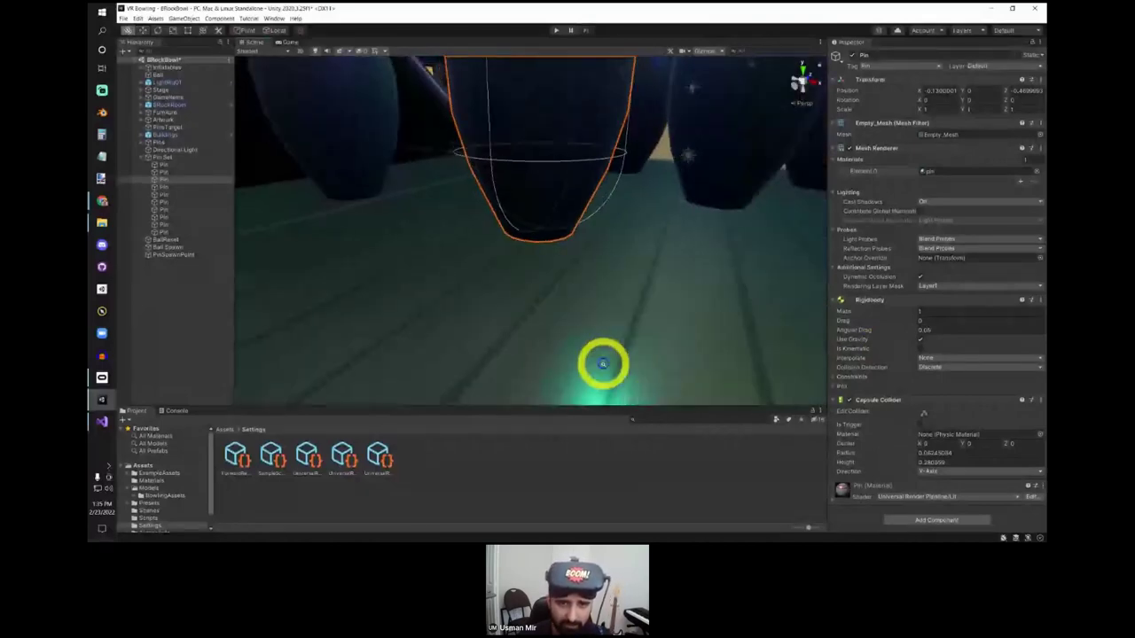
pyautogui.press('f')
pyautogui.keyDown('alt'); pyautogui.moveTo(524, 390); pyautogui.dragTo(558, 325); pyautogui.keyUp('alt')
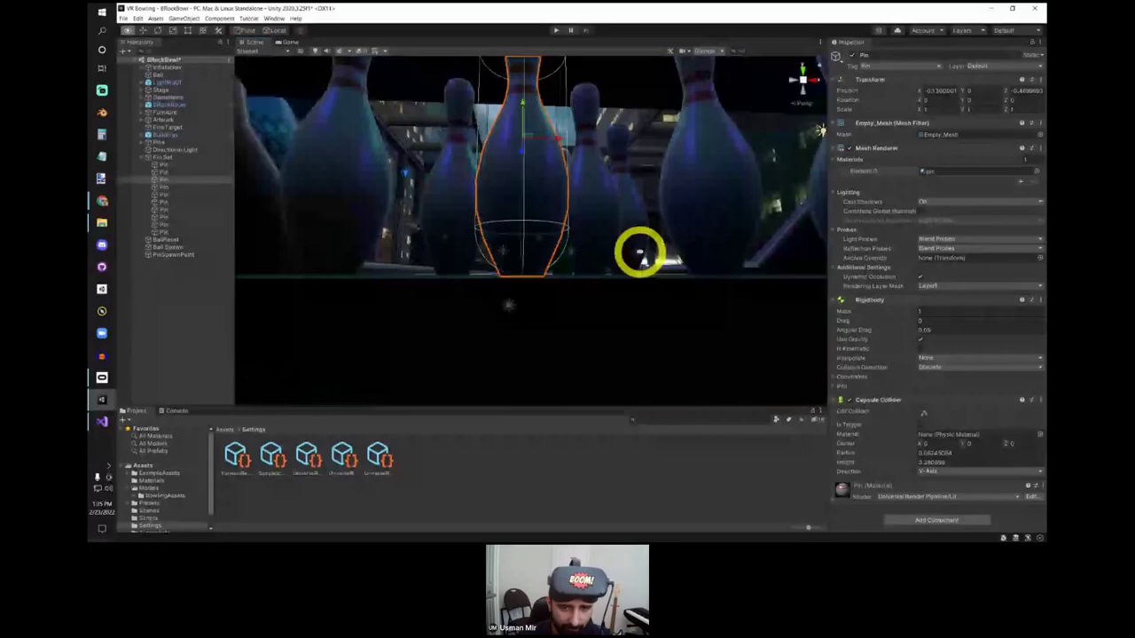
pyautogui.keyDown('alt'); pyautogui.moveTo(640, 254); pyautogui.dragTo(577, 298); pyautogui.keyUp('alt')
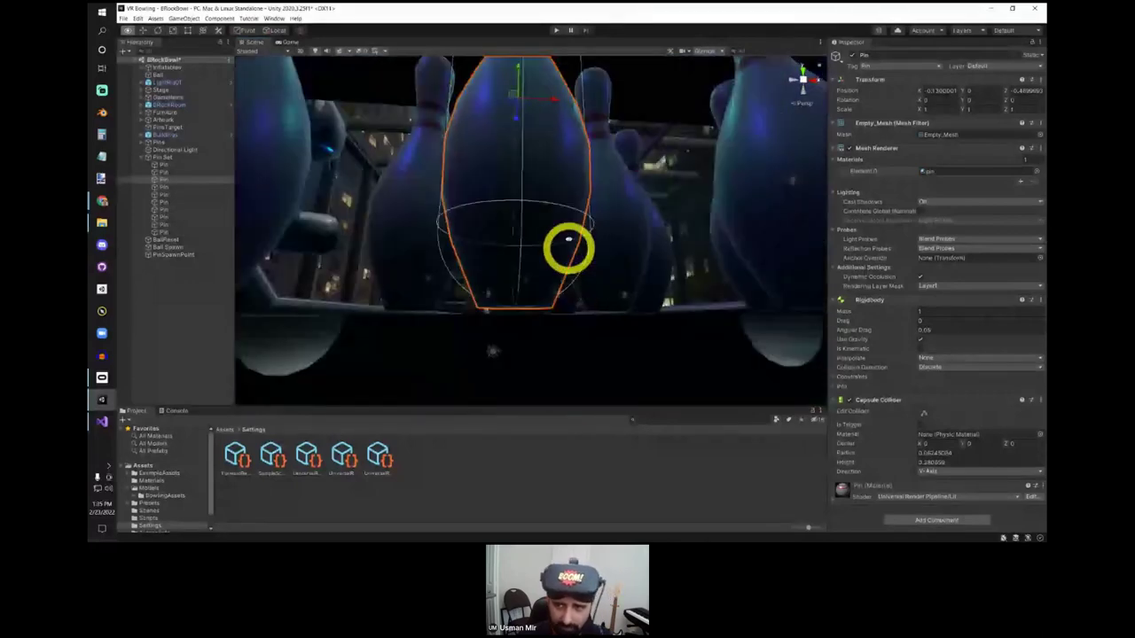
pyautogui.keyDown('alt'); pyautogui.moveTo(569, 247); pyautogui.dragTo(564, 233); pyautogui.keyUp('alt')
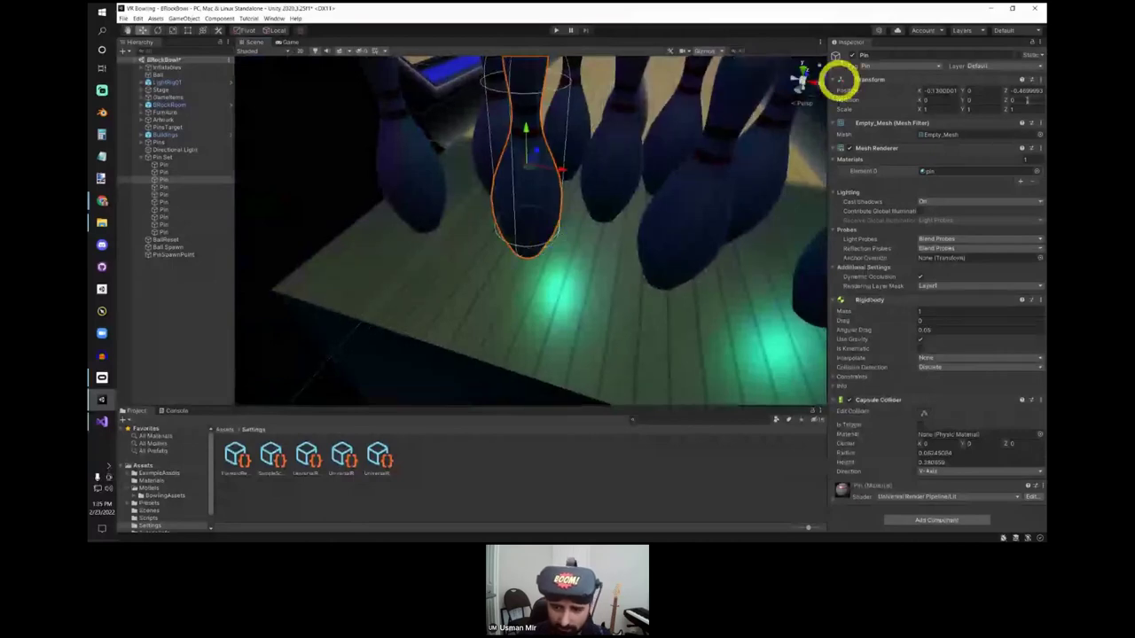
pyautogui.keyDown('alt'); pyautogui.moveTo(497, 375); pyautogui.dragTo(611, 157); pyautogui.keyUp('alt')
pyautogui.keyDown('alt'); pyautogui.moveTo(555, 289); pyautogui.dragTo(277, 257); pyautogui.keyUp('alt')
# Step: Pull back across the lanes past the B-Rock sign to the ball return
pyautogui.keyDown('alt'); pyautogui.moveTo(276, 257); pyautogui.dragTo(440, 288, button='right'); pyautogui.keyUp('alt')
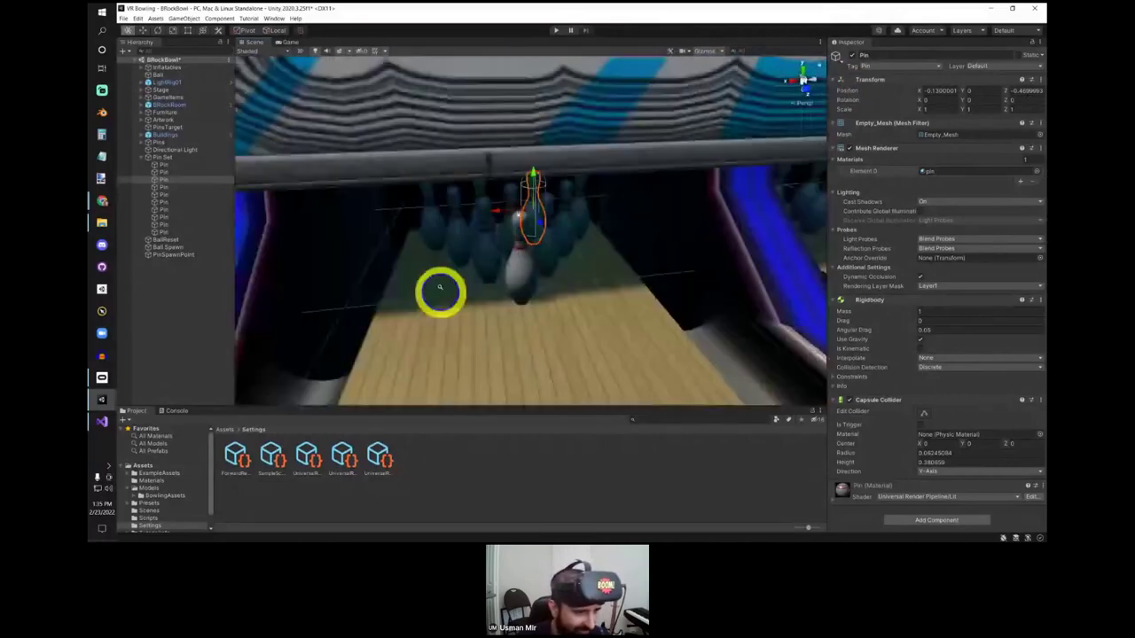
pyautogui.keyDown('alt'); pyautogui.moveTo(439, 288); pyautogui.dragTo(479, 241); pyautogui.keyUp('alt')
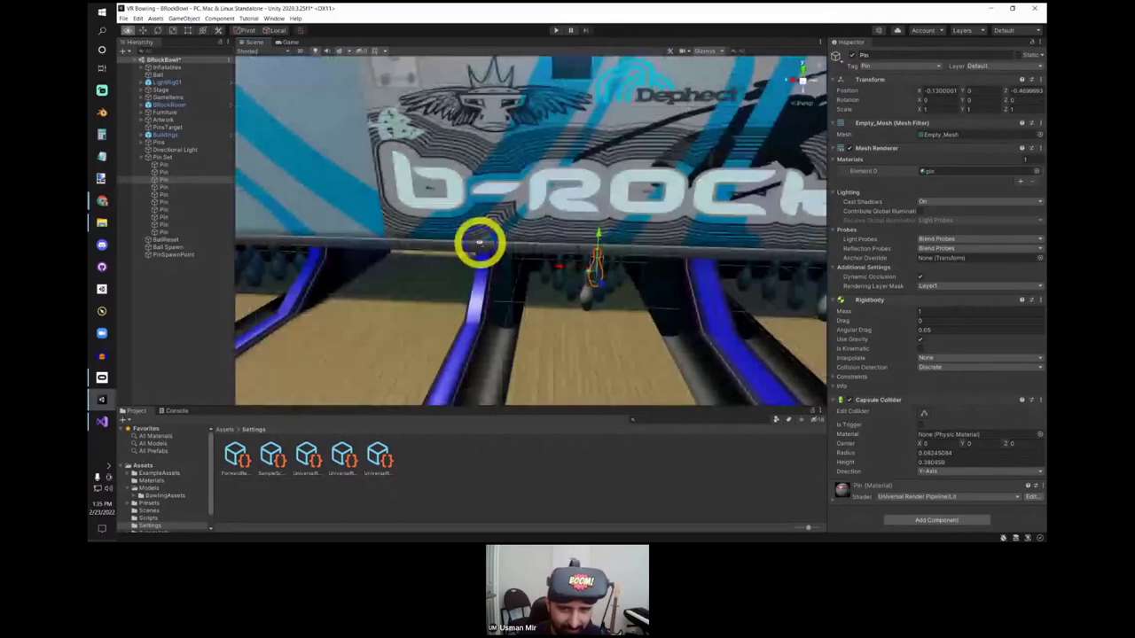
pyautogui.keyDown('alt'); pyautogui.moveTo(479, 242); pyautogui.dragTo(507, 231, button='right'); pyautogui.keyUp('alt')
pyautogui.keyDown('alt'); pyautogui.moveTo(507, 230); pyautogui.dragTo(536, 232); pyautogui.keyUp('alt')
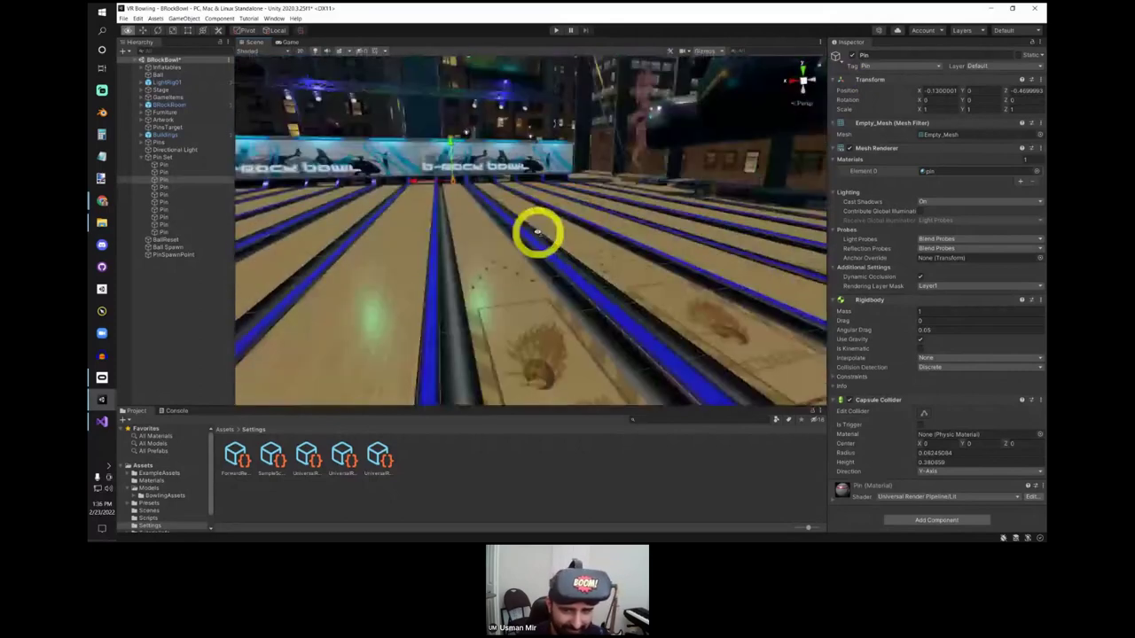
pyautogui.scroll(-2, 536, 233)
pyautogui.scroll(-3, 523, 213)
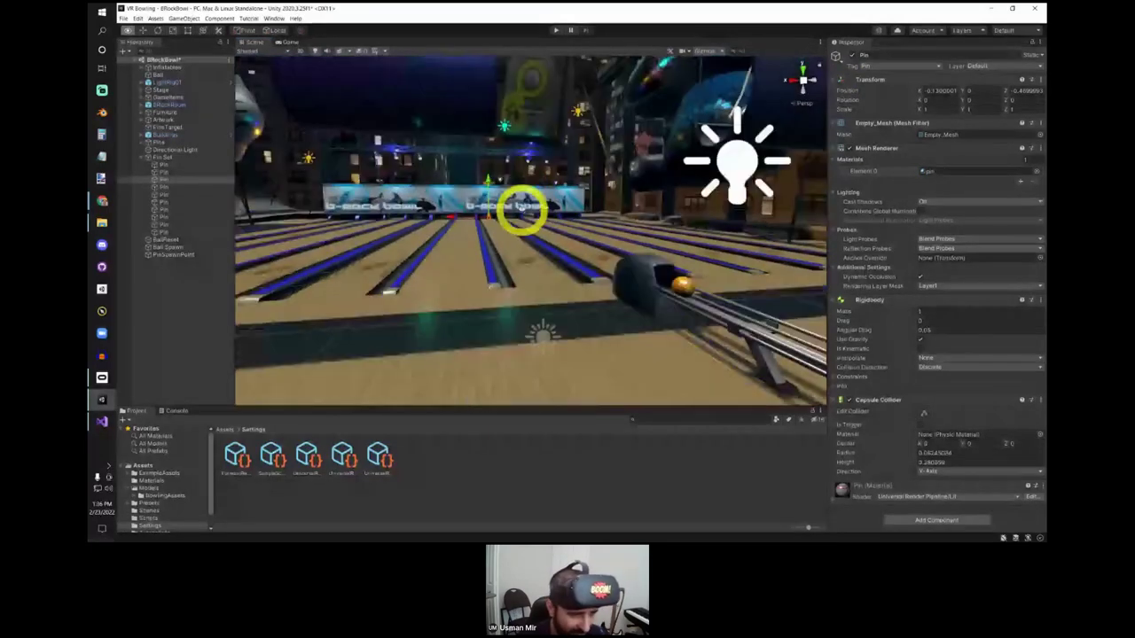
pyautogui.keyDown('alt'); pyautogui.moveTo(523, 211); pyautogui.dragTo(501, 201); pyautogui.keyUp('alt')
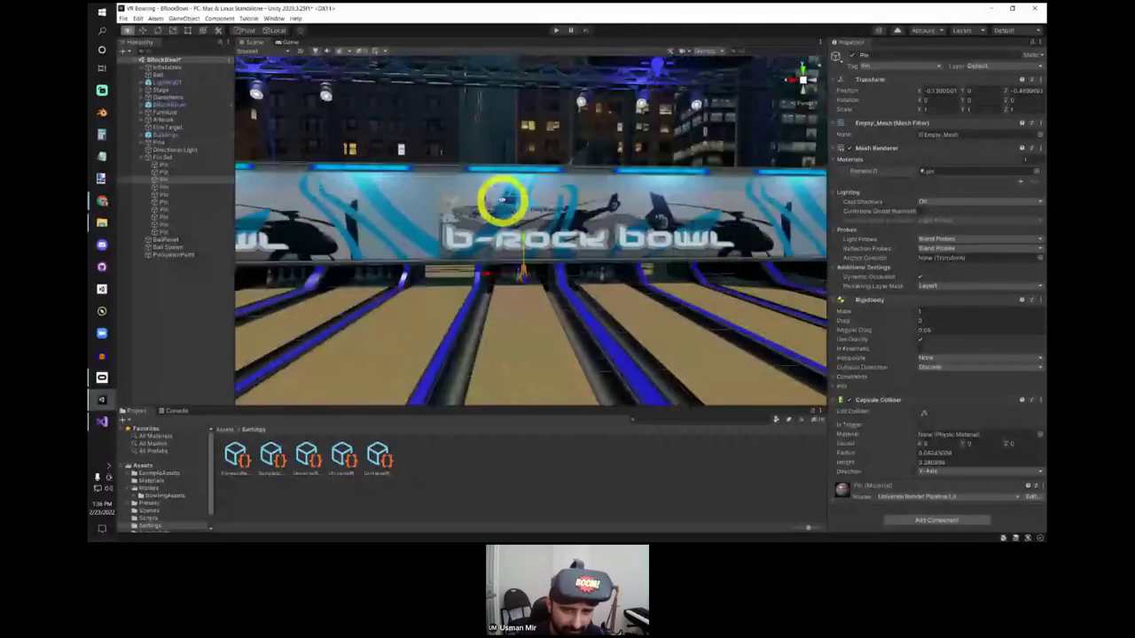
pyautogui.scroll(3, 499, 220)
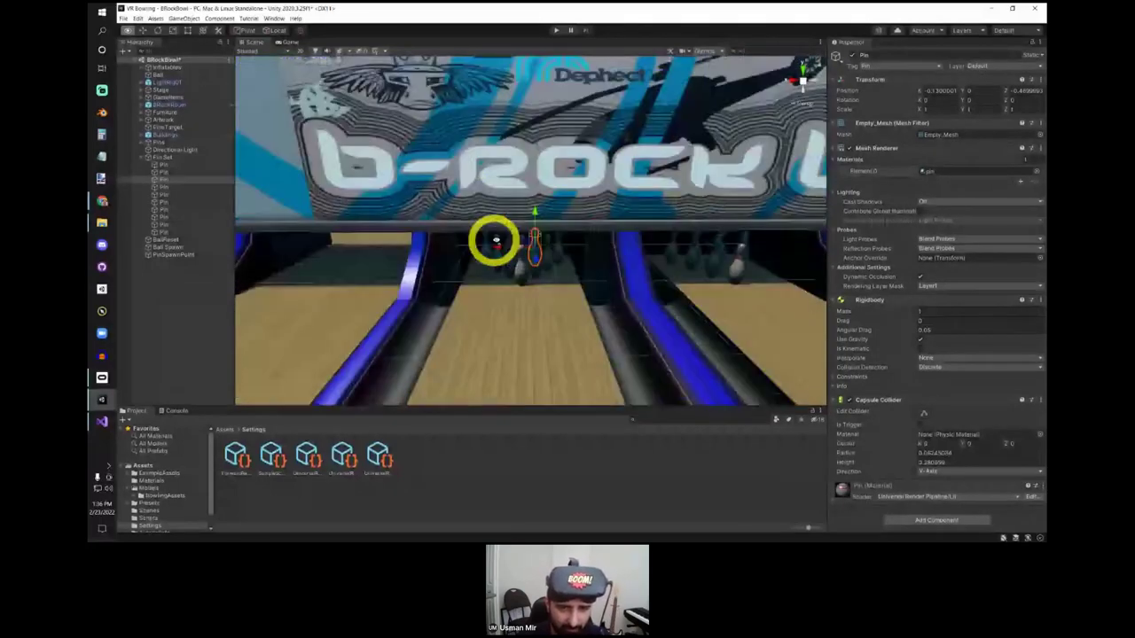
pyautogui.scroll(-5, 508, 236)
pyautogui.keyDown('alt'); pyautogui.moveTo(521, 233); pyautogui.dragTo(892, 30); pyautogui.keyUp('alt')
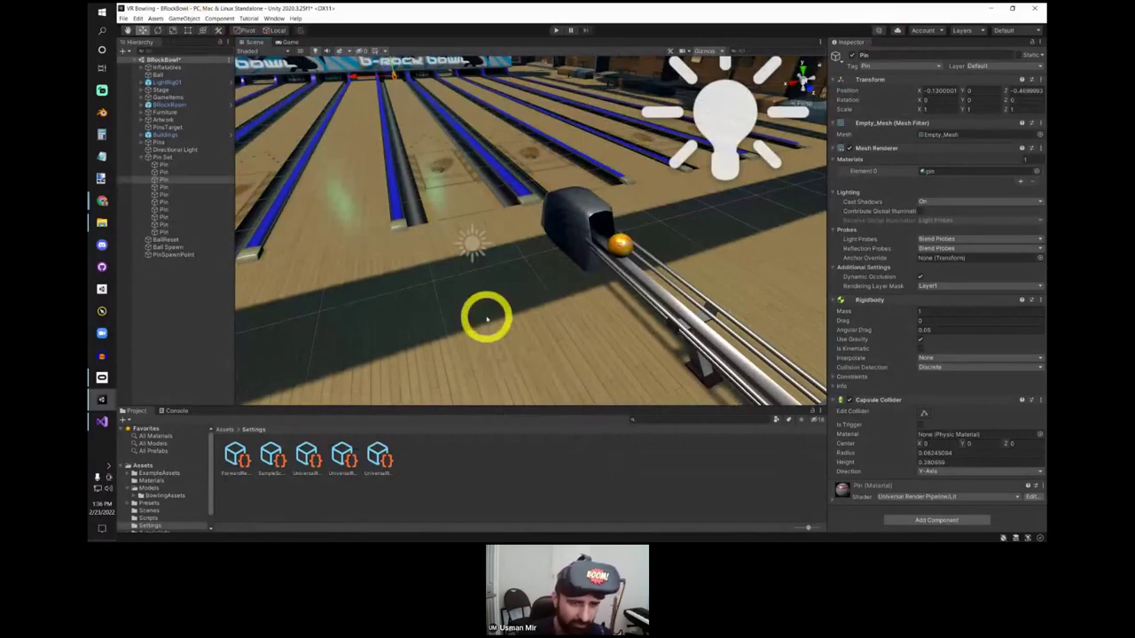
pyautogui.moveTo(544, 256)
pyautogui.keyDown('alt'); pyautogui.mouseDown()
pyautogui.moveTo(502, 238)
pyautogui.moveTo(559, 243)
pyautogui.mouseUp(); pyautogui.keyUp('alt')
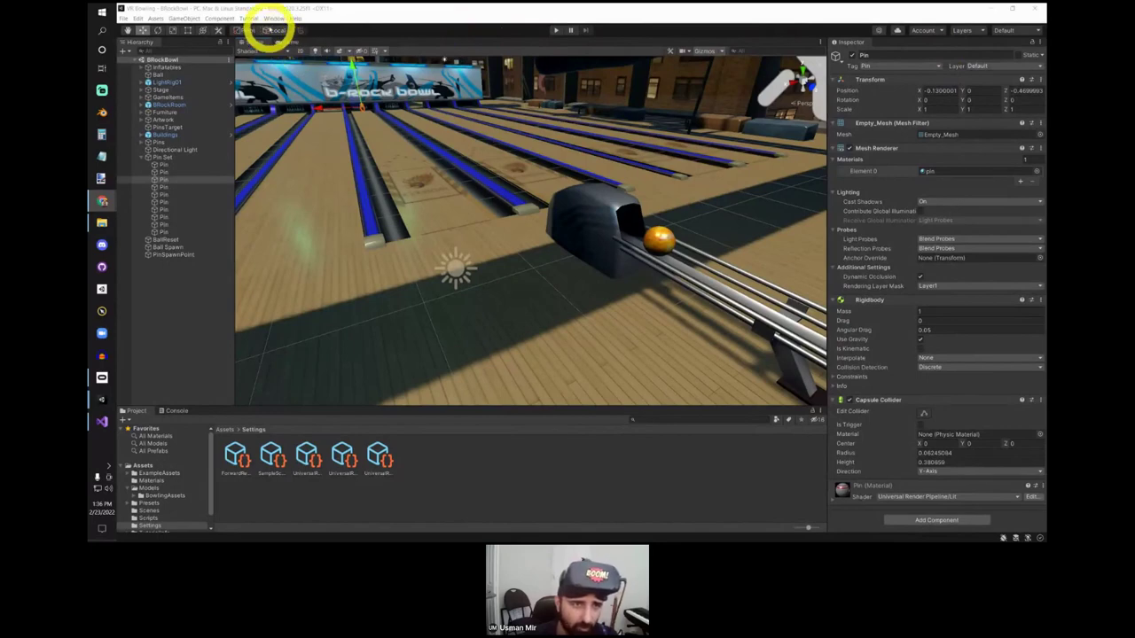
# Step: Open the Package Manager and view the XR Interaction Toolkit and TextMeshPro details
pyautogui.click(274, 18)
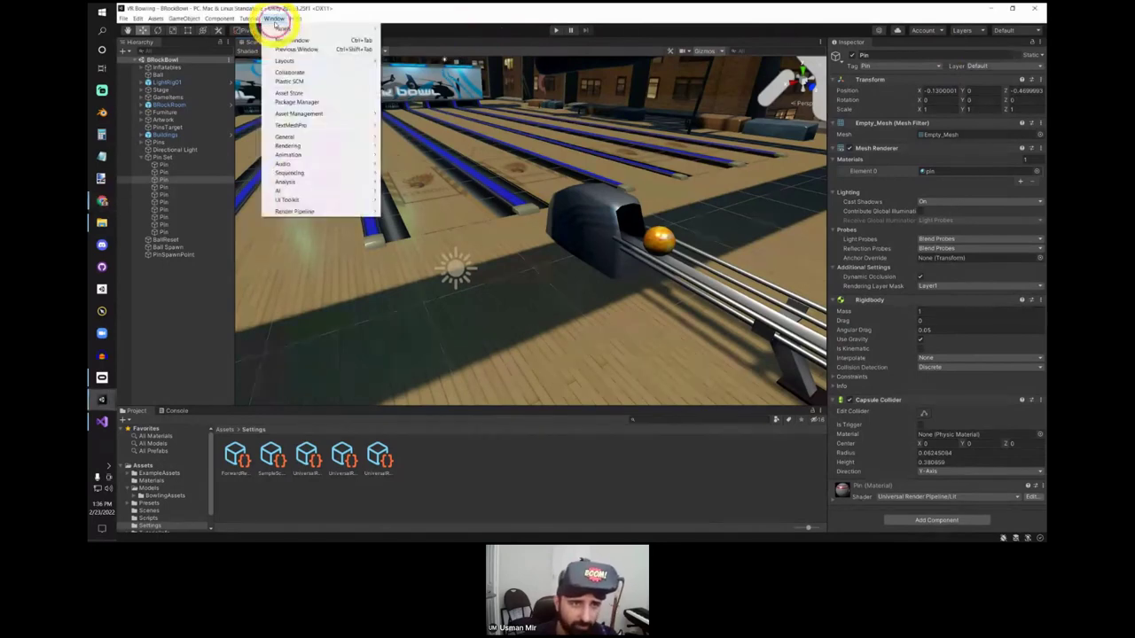
pyautogui.click(343, 103)
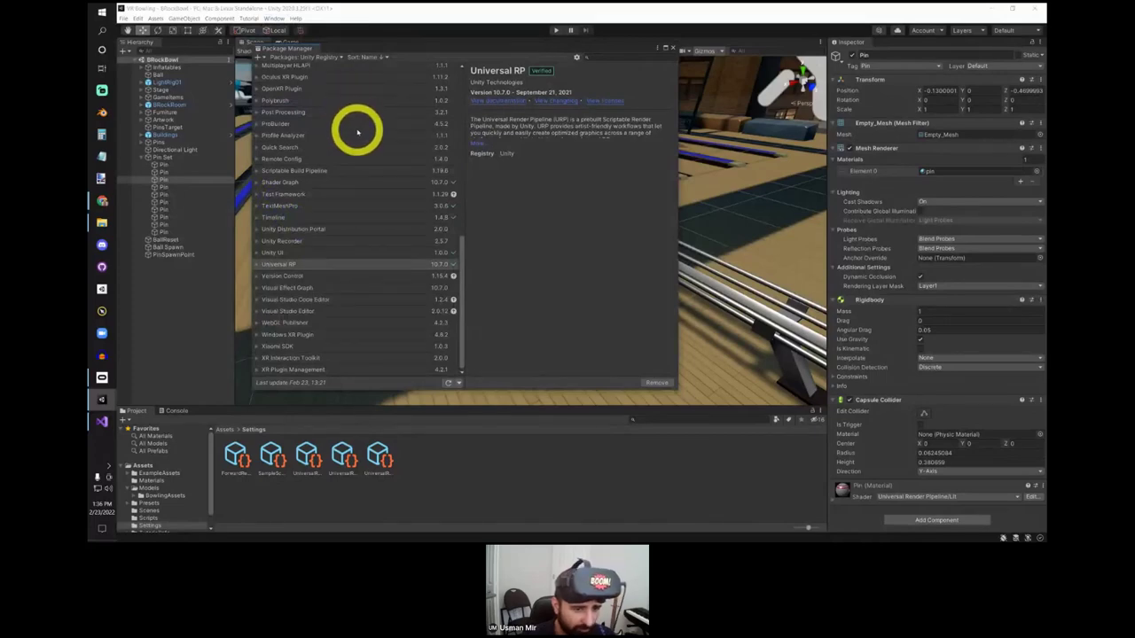
pyautogui.click(290, 359)
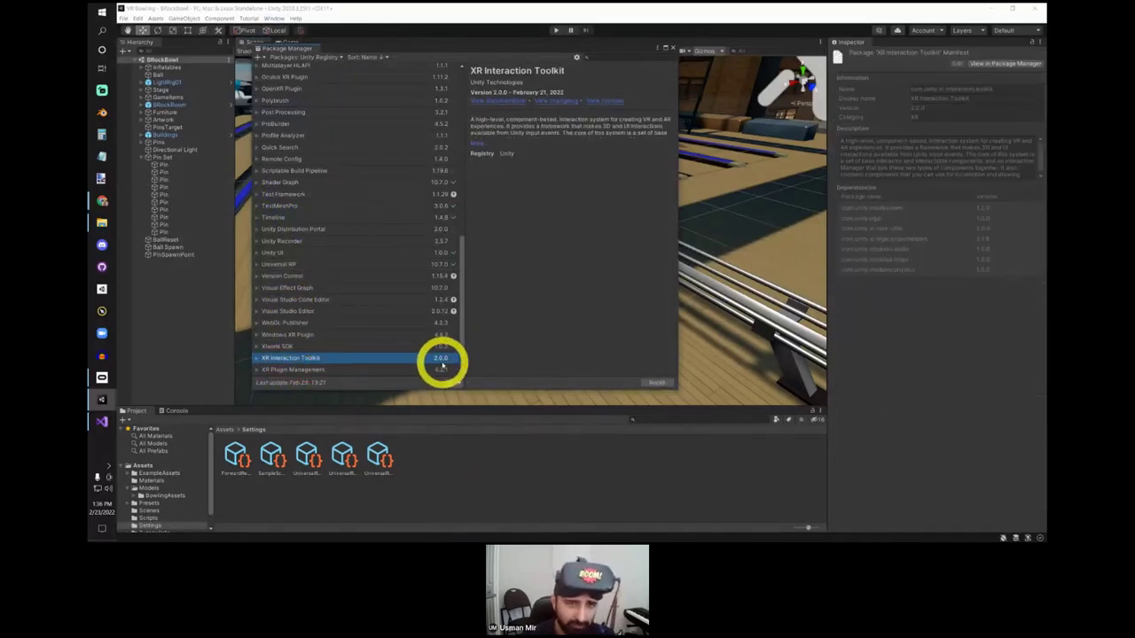
pyautogui.click(337, 205)
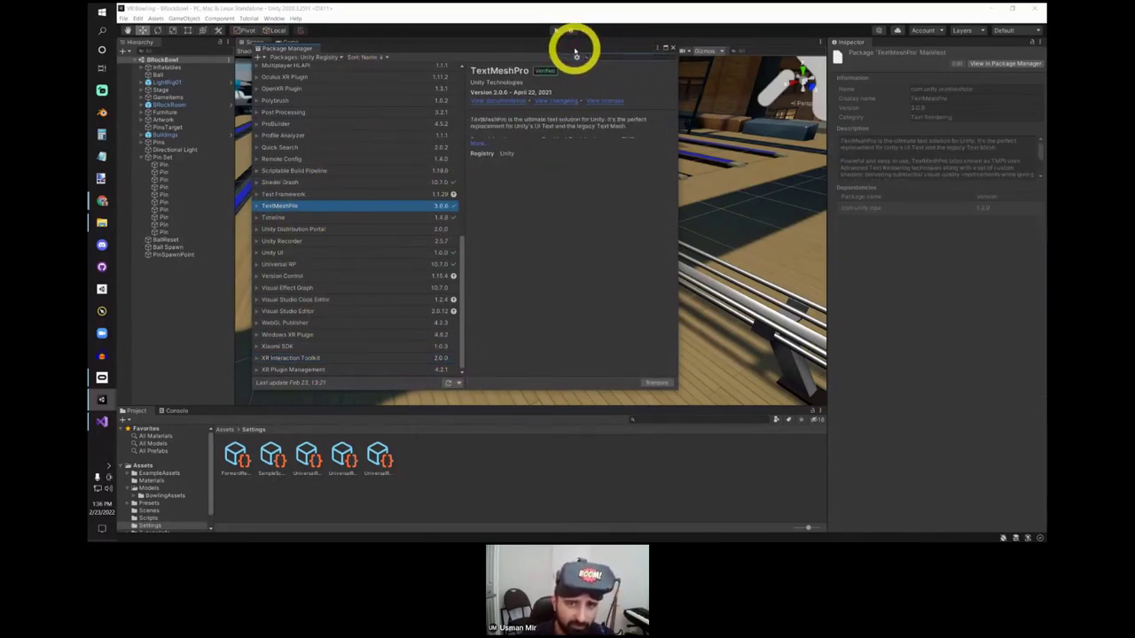
pyautogui.moveTo(576, 46); pyautogui.dragTo(578, 85)
# Step: Search for "xr", select XR Interaction Toolkit, clear the search, and check package sources
pyautogui.click(624, 94)
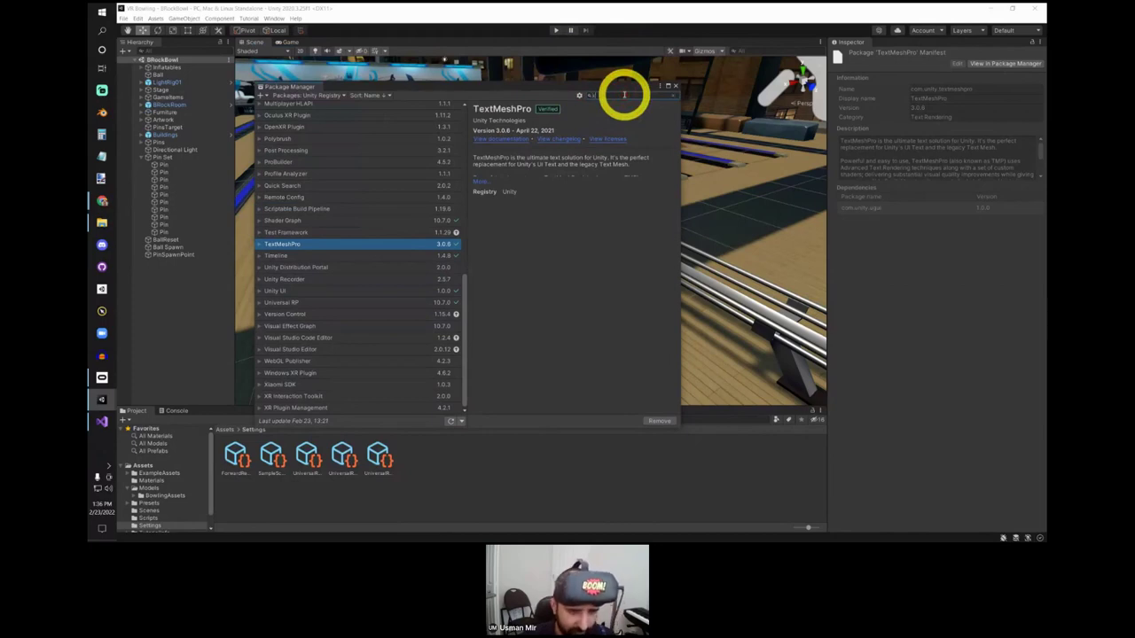
pyautogui.write('xr')
pyautogui.click(292, 201)
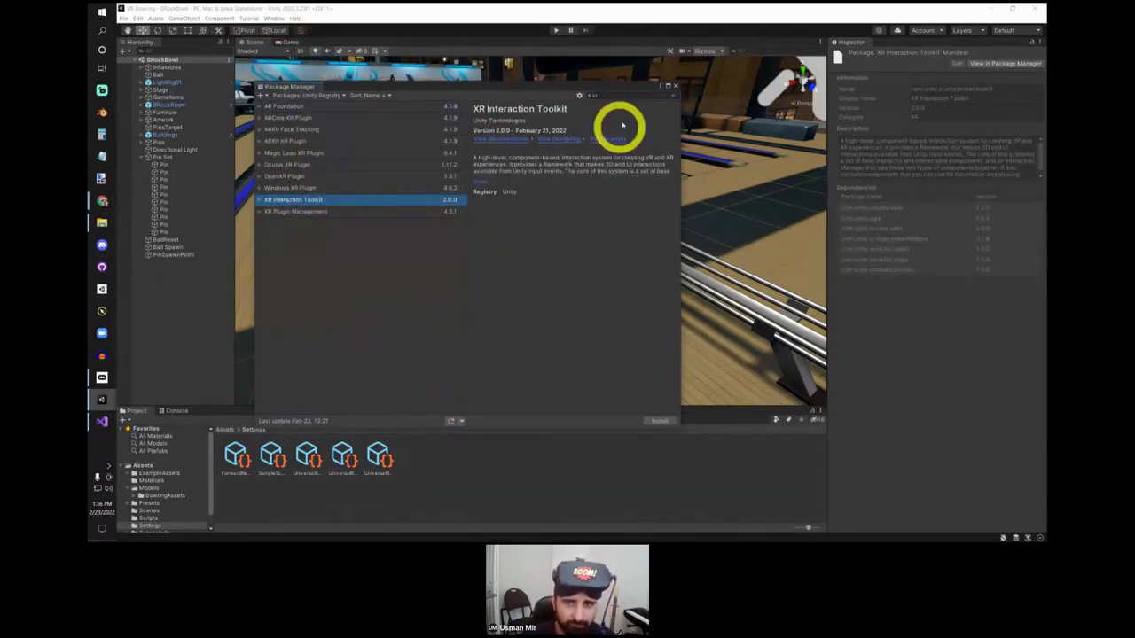
pyautogui.click(592, 95)
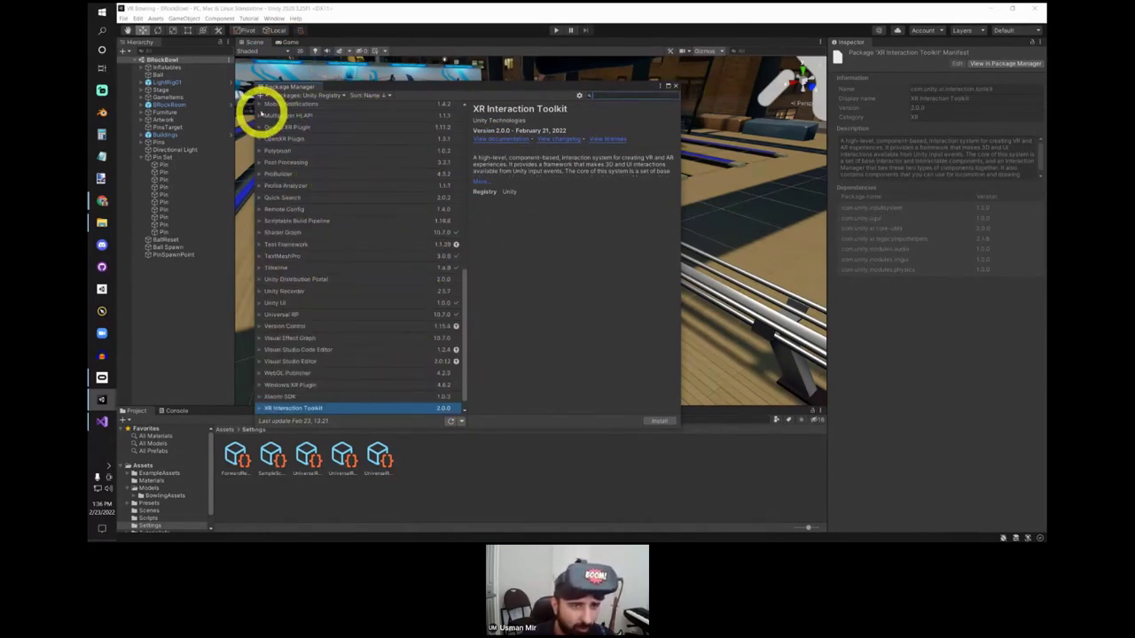
pyautogui.click(291, 95)
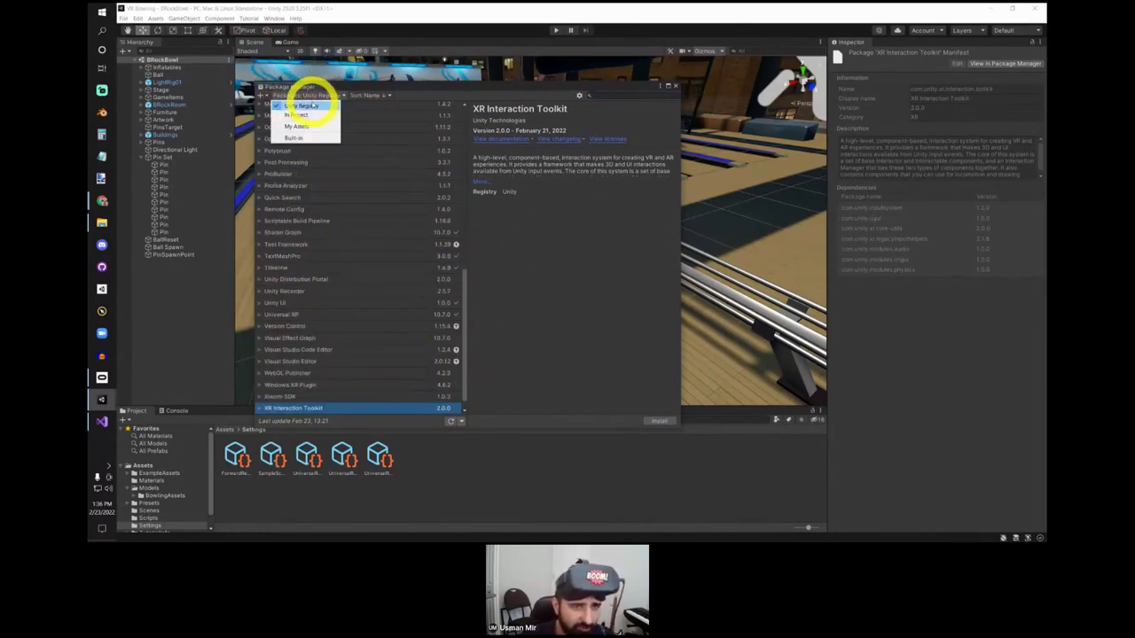
pyautogui.click(418, 159)
pyautogui.scroll(-1, 424, 163)
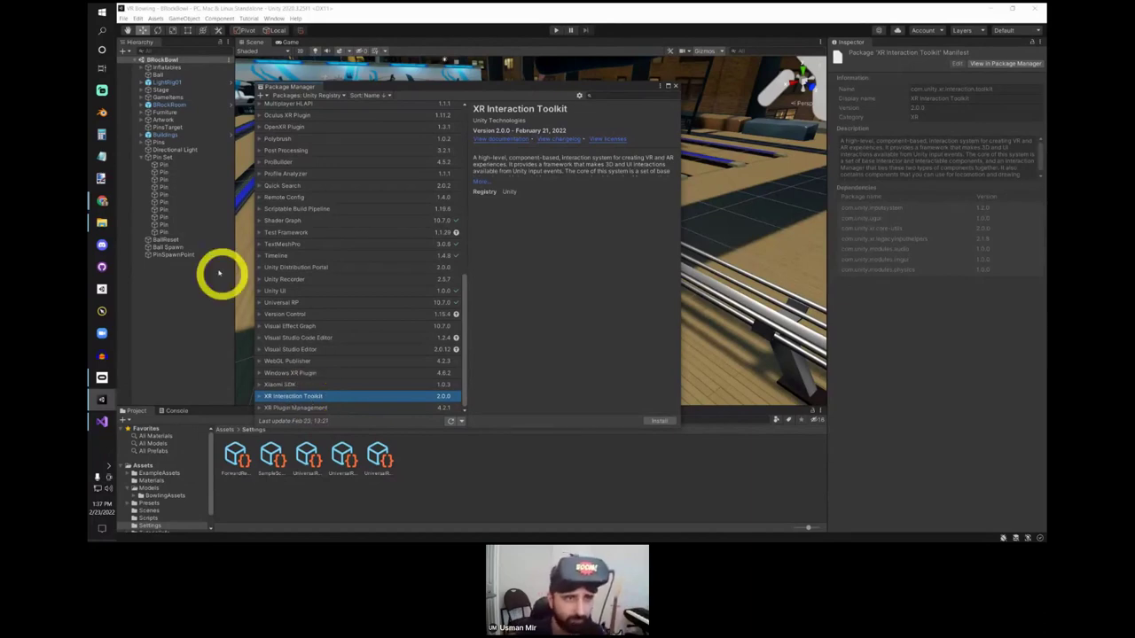
# Step: Bring the Package Manager forward and install the XR Interaction Toolkit package
pyautogui.click(275, 18)
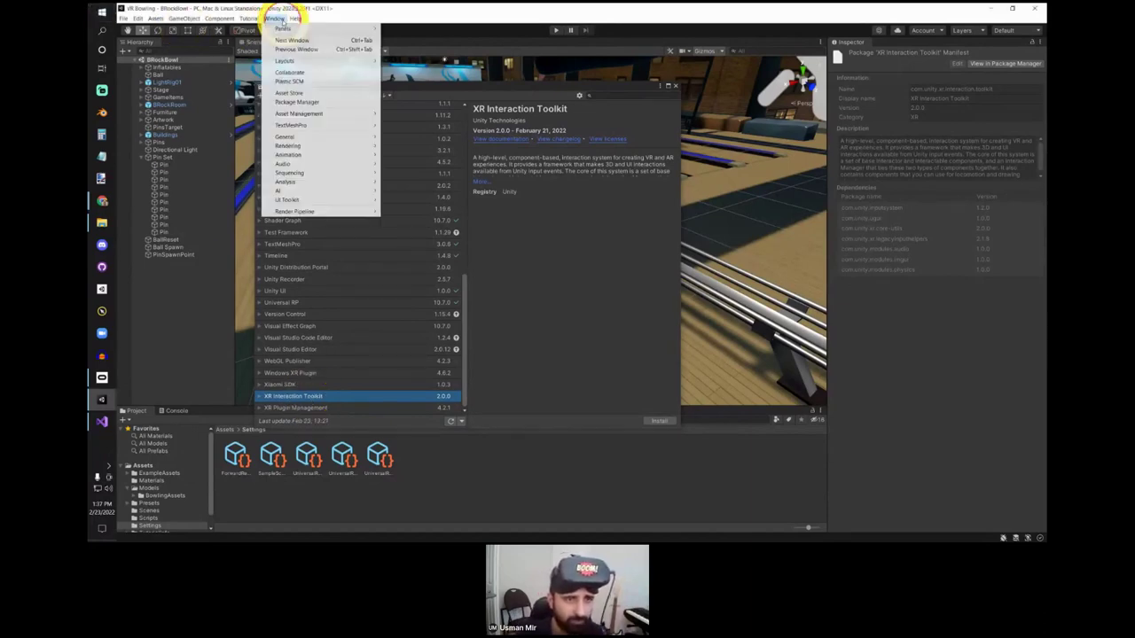
pyautogui.click(295, 103)
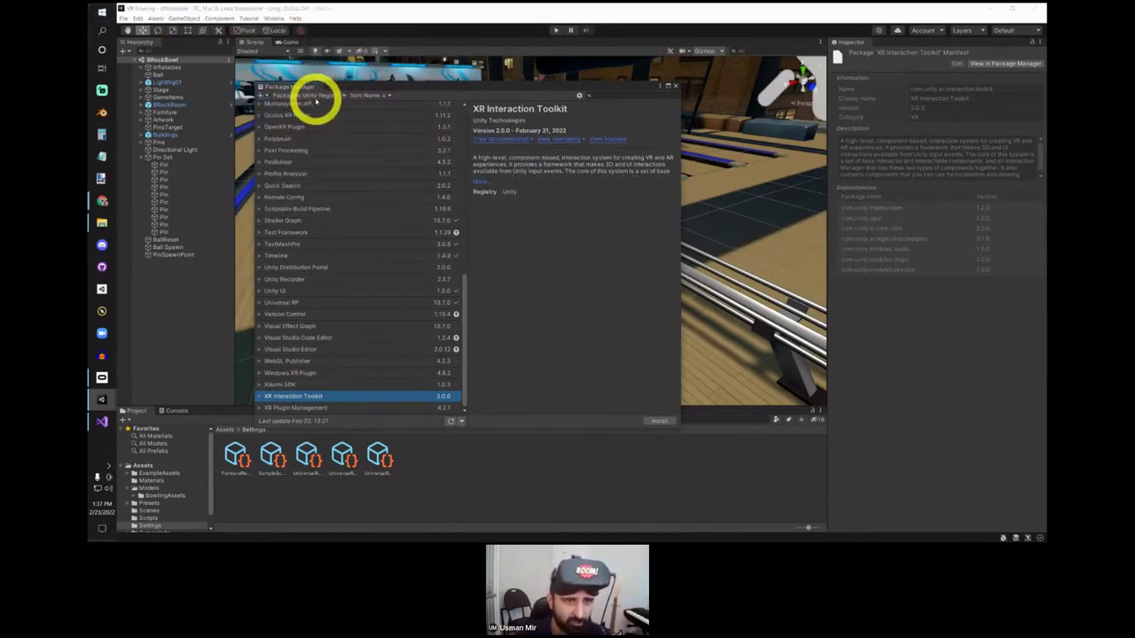
pyautogui.click(306, 95)
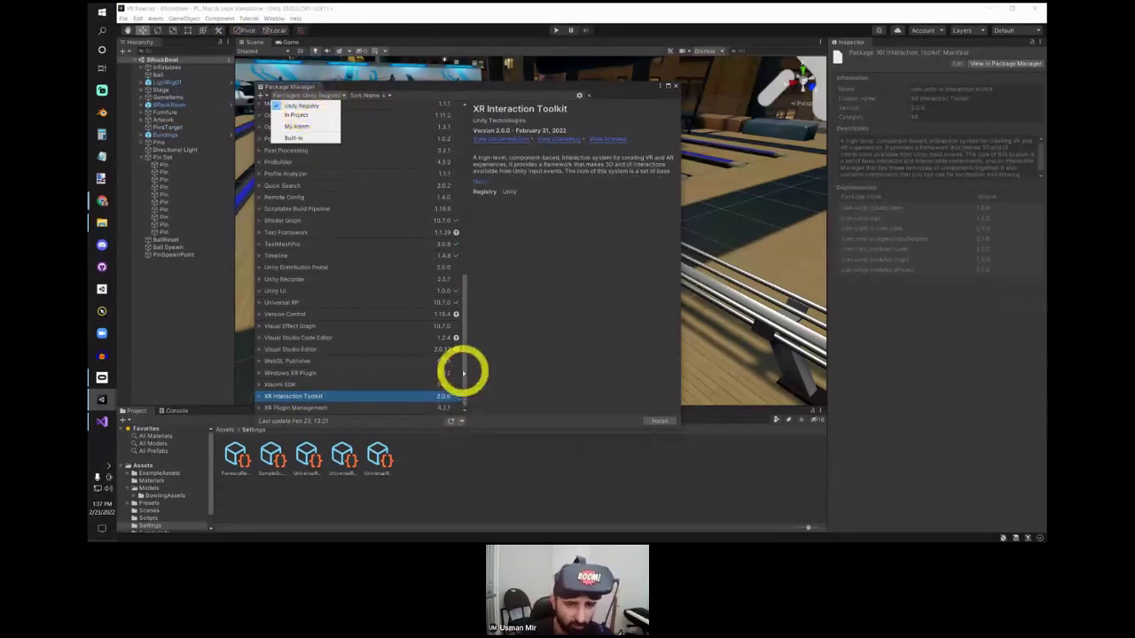
pyautogui.click(466, 368)
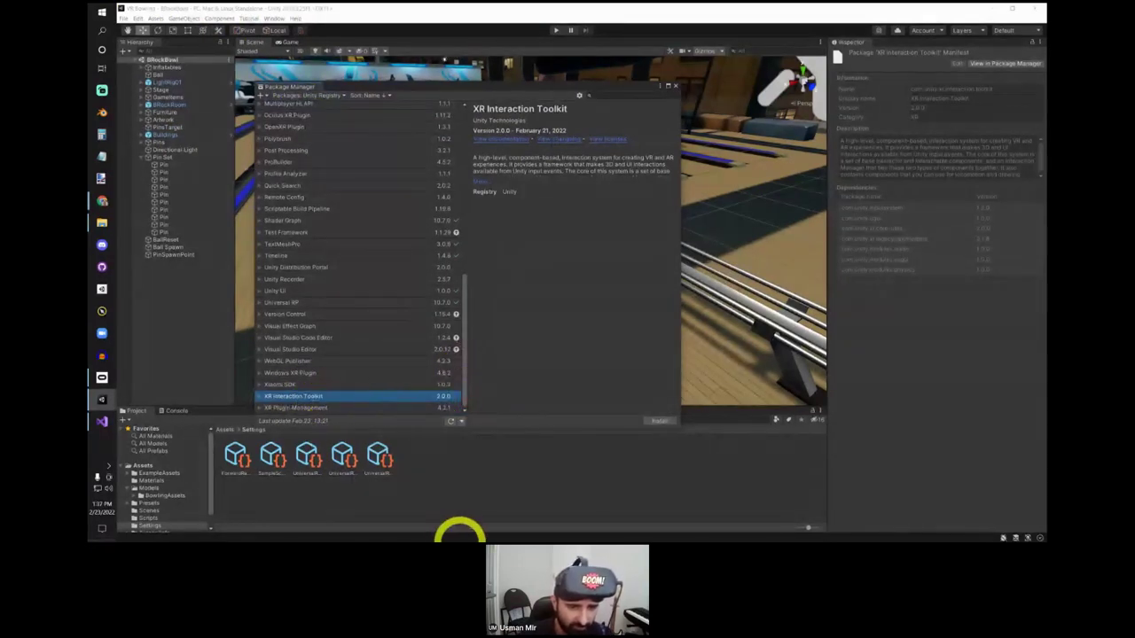
pyautogui.click(659, 420)
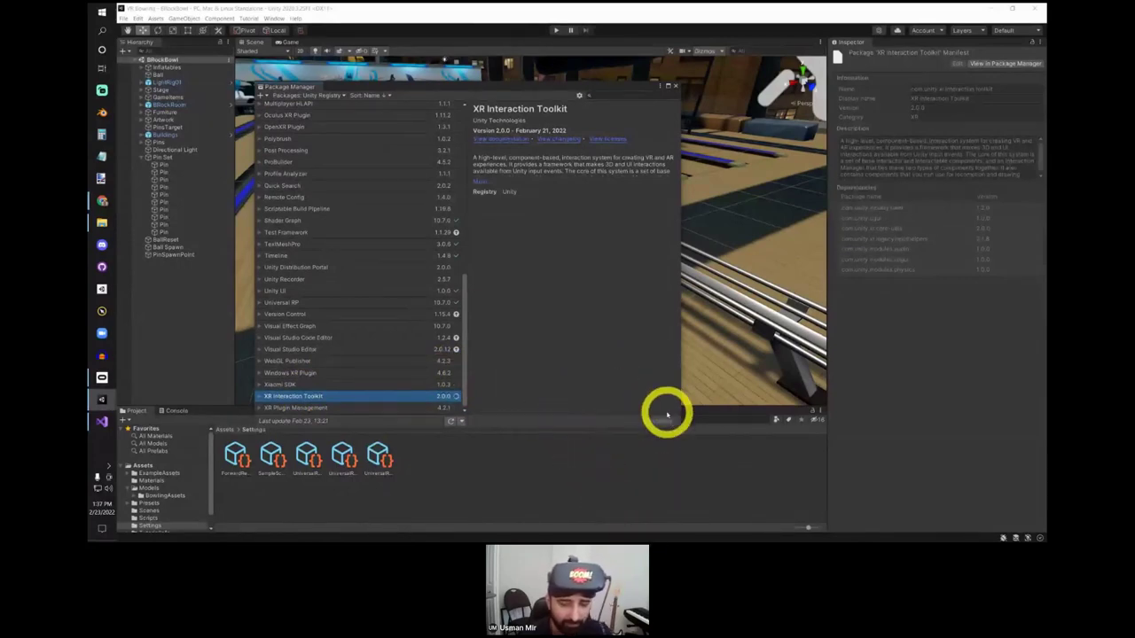
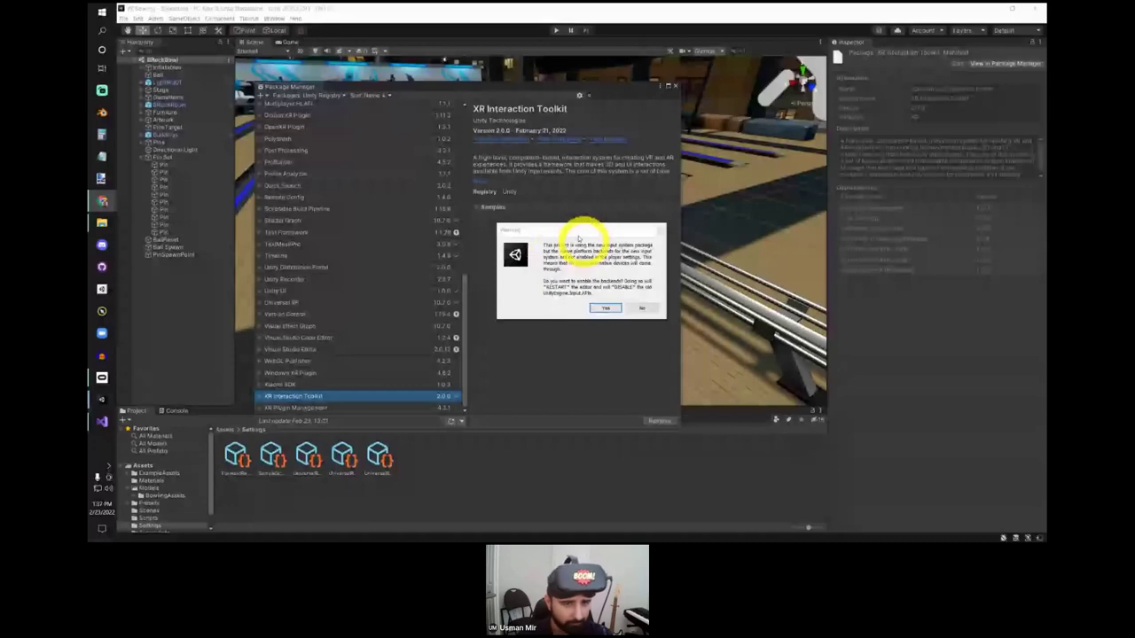
# Step: Enable the new input system backends and approve running the InteractionLayerMask updater
pyautogui.moveTo(599, 235); pyautogui.dragTo(752, 253)
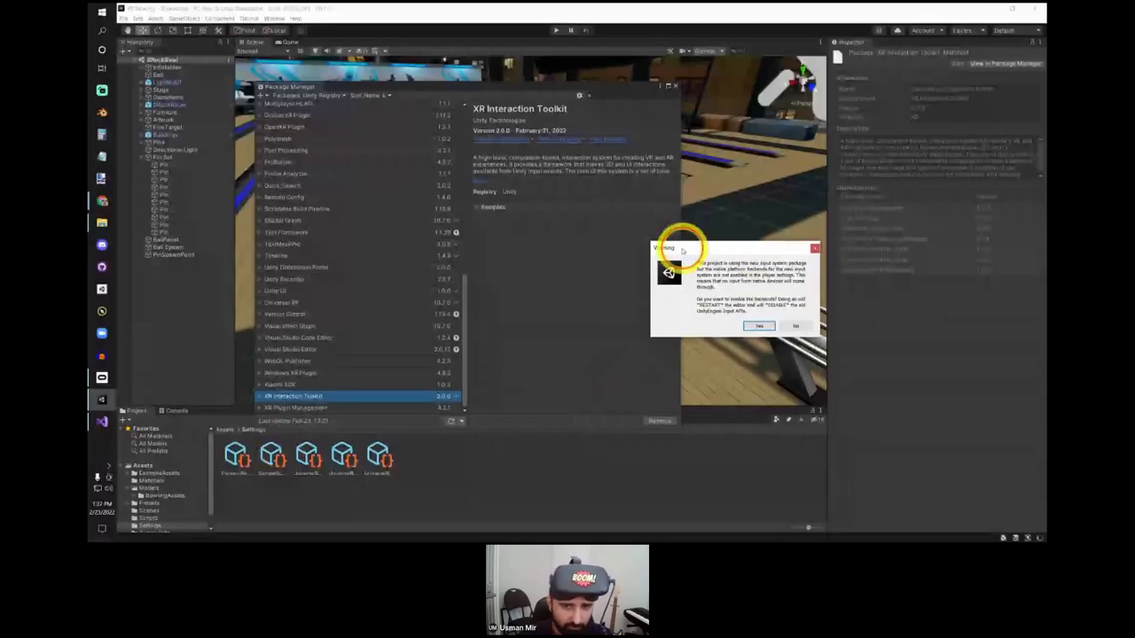
pyautogui.moveTo(681, 250); pyautogui.dragTo(502, 259)
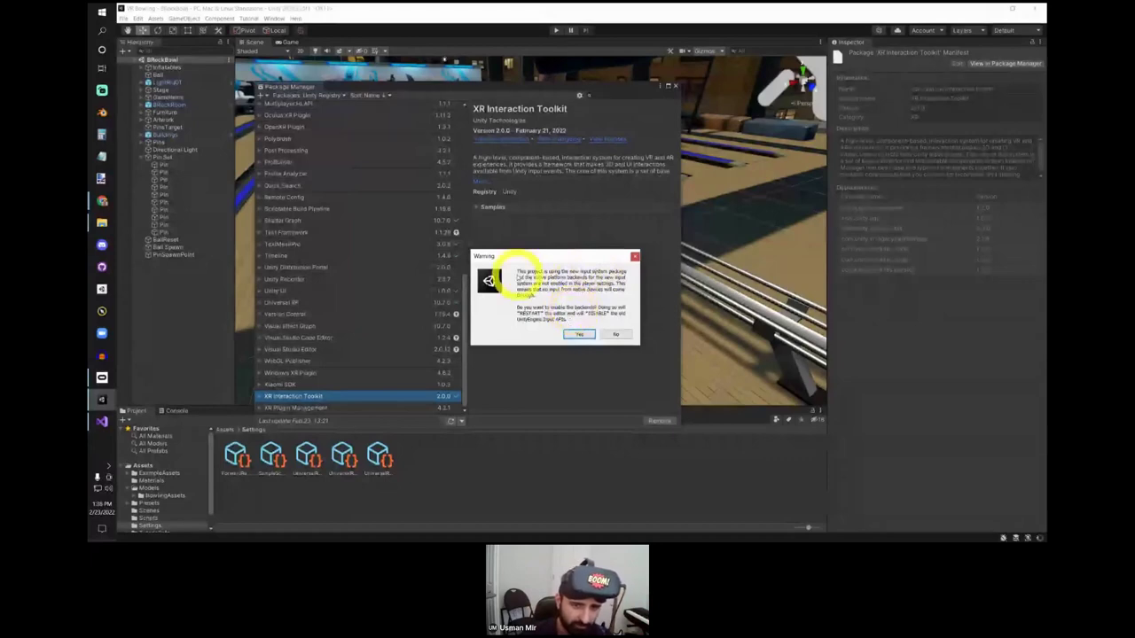
pyautogui.click(576, 331)
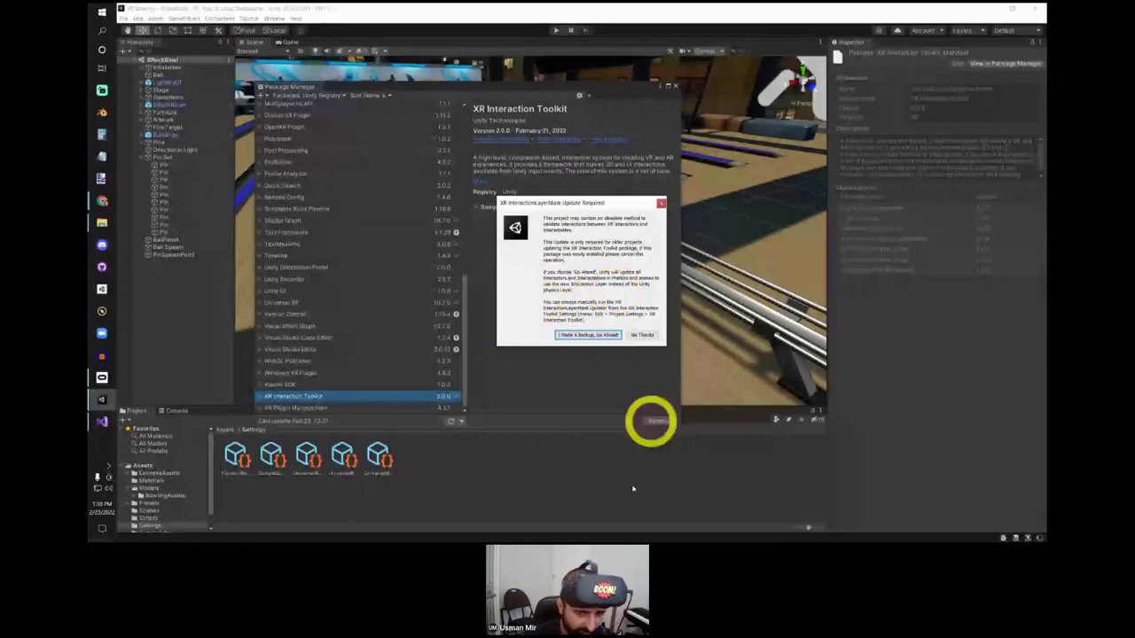
pyautogui.click(591, 335)
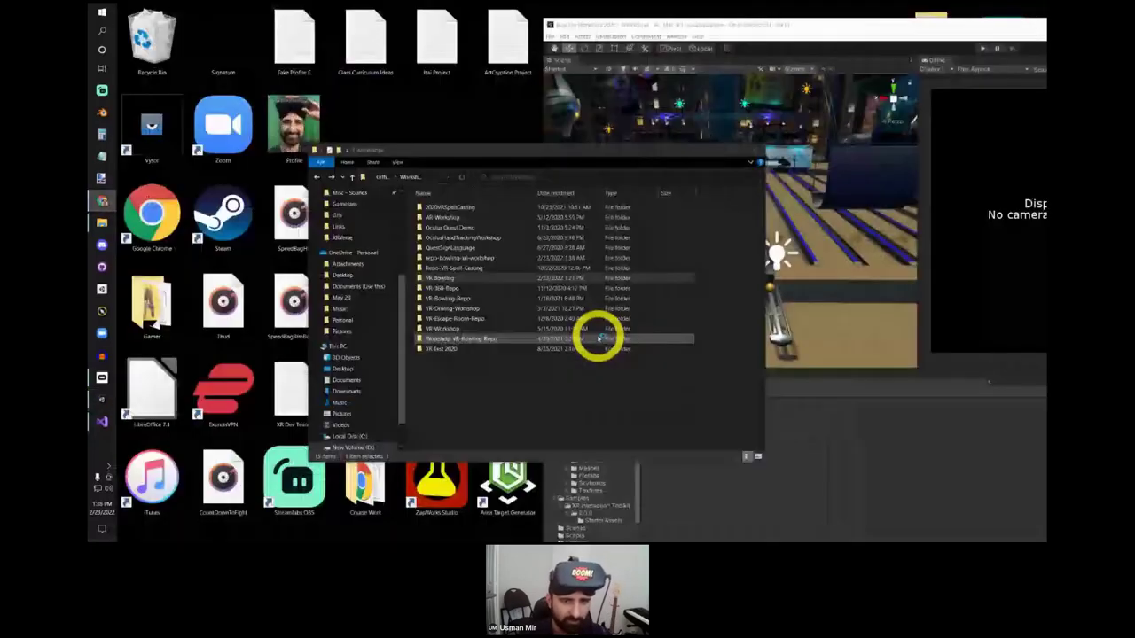
# Step: Reopen the VR Bowling project folder from File Explorer to relaunch it in Unity
pyautogui.doubleClick(572, 328)
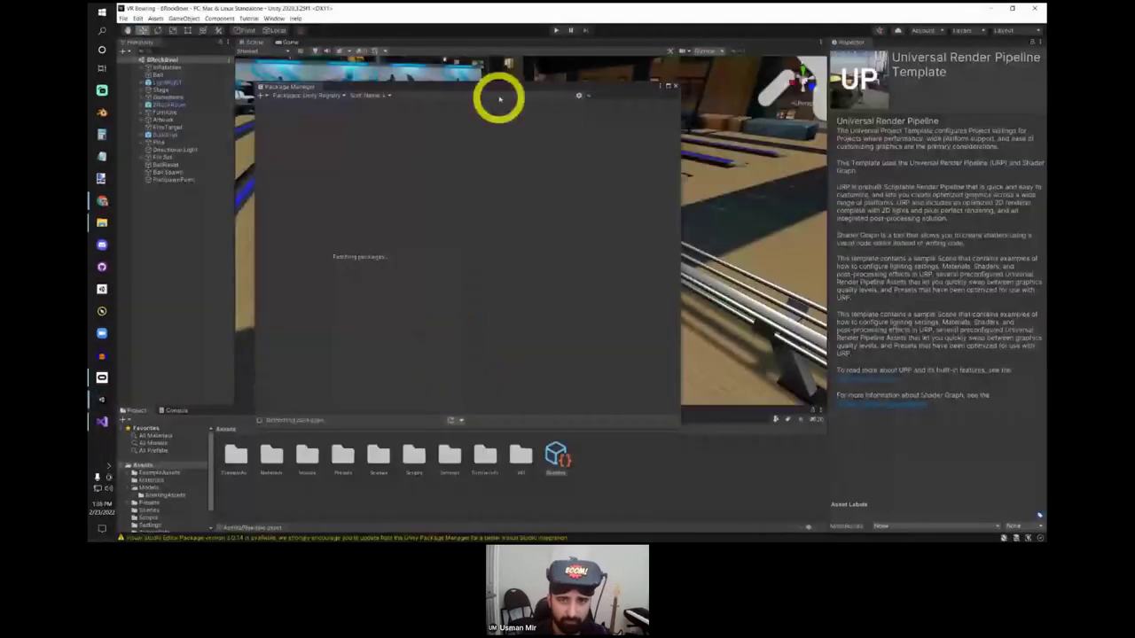
# Step: Reopen Package Manager and select XR Interaction Toolkit 2.0.0 to view its samples
pyautogui.moveTo(509, 86); pyautogui.dragTo(569, 94)
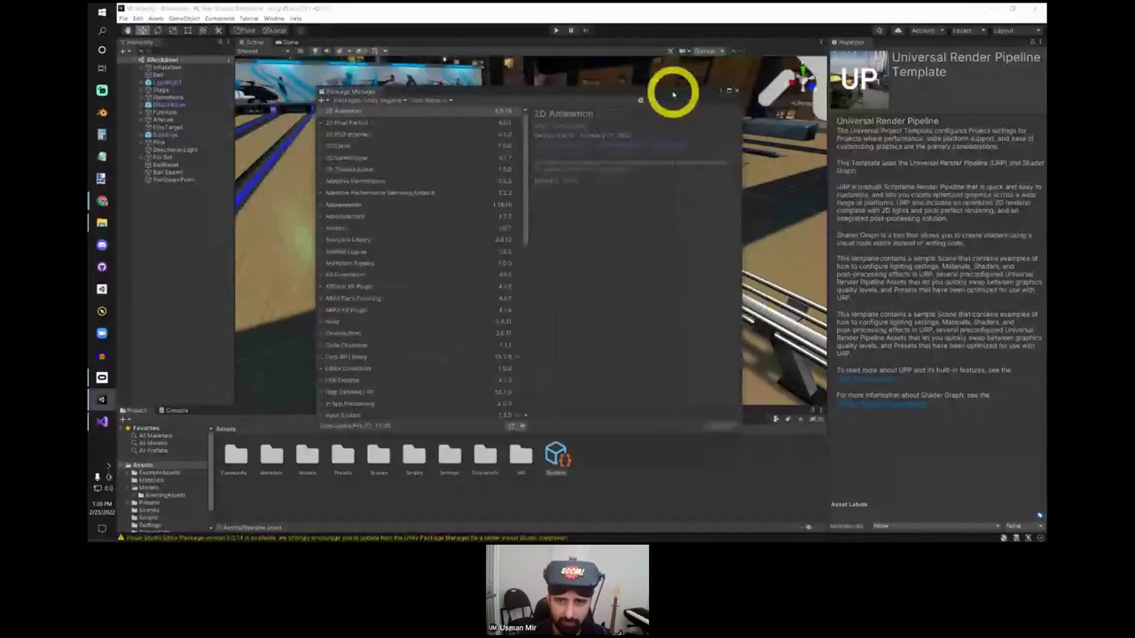
pyautogui.click(737, 92)
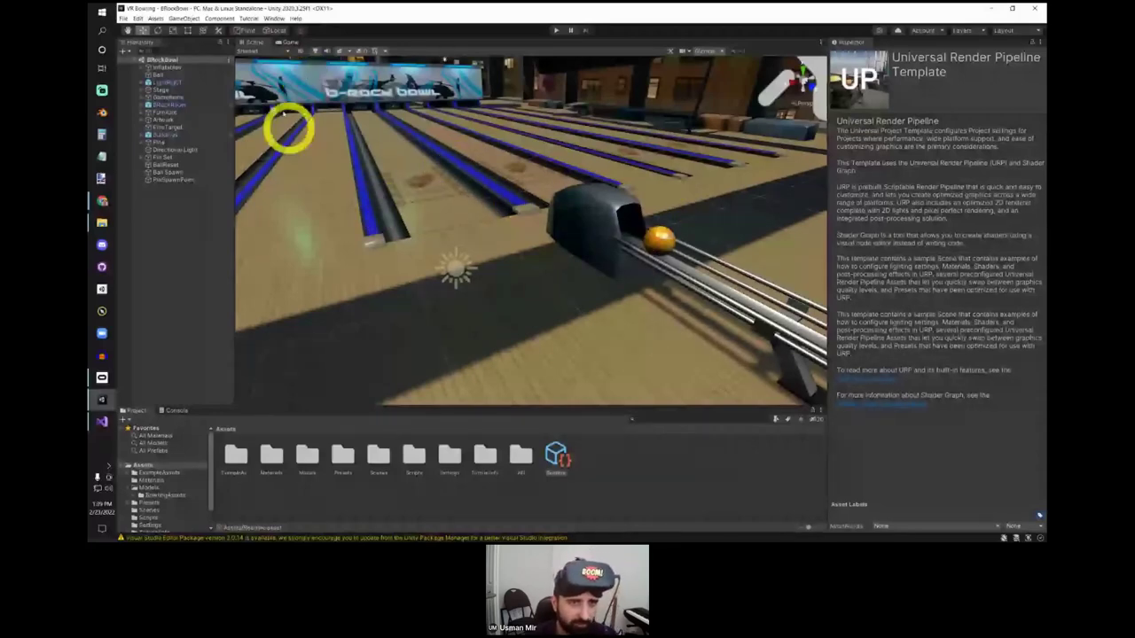
pyautogui.click(274, 19)
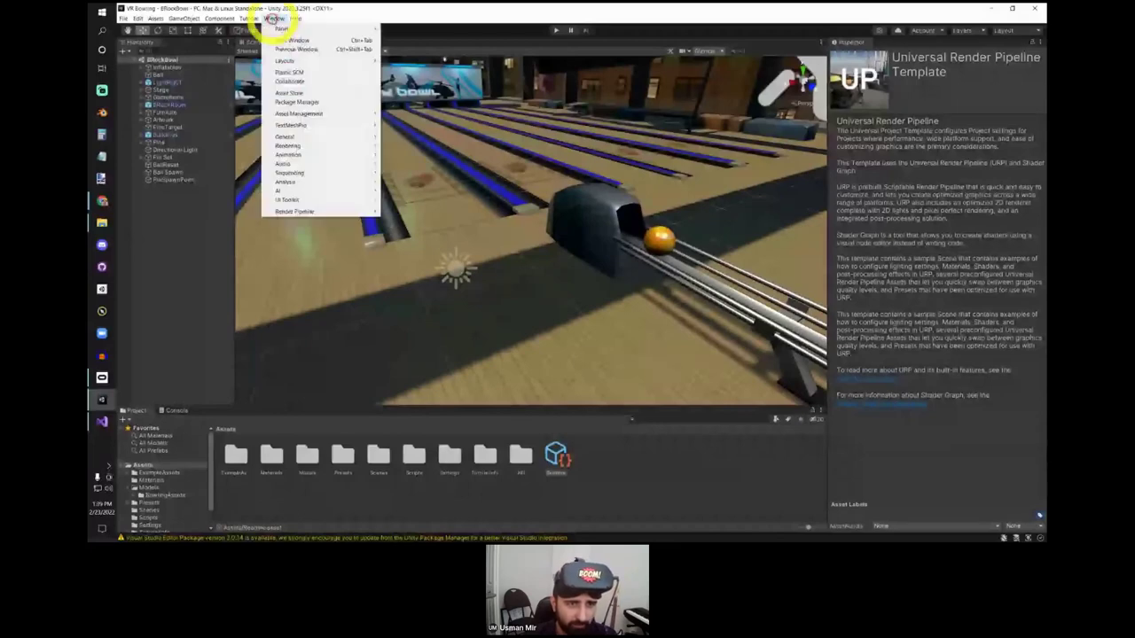
pyautogui.click(298, 101)
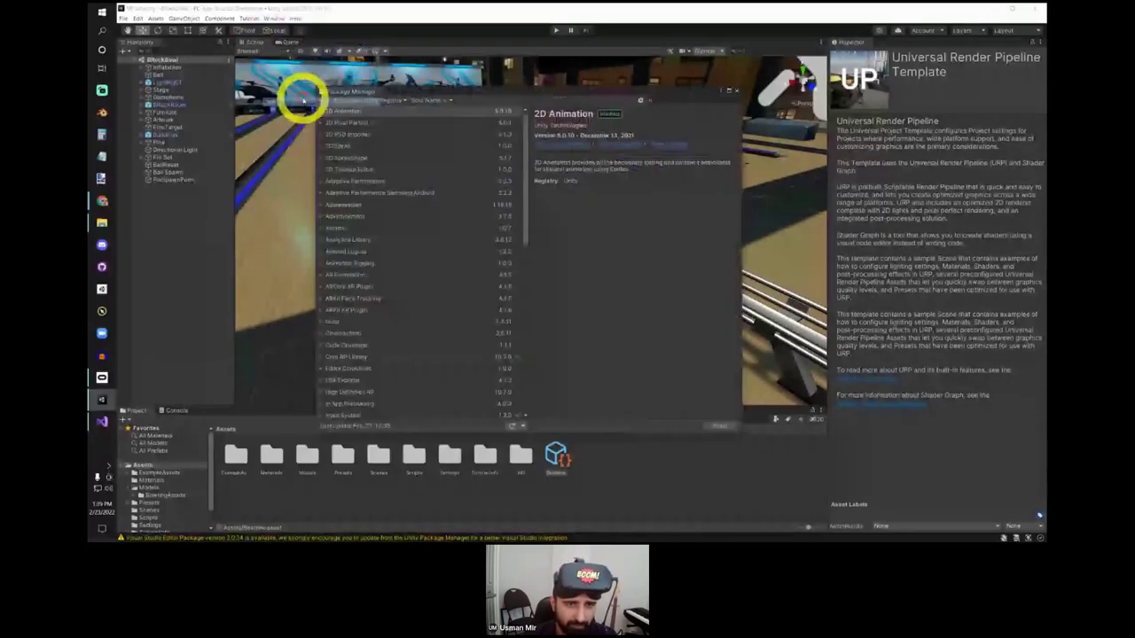
pyautogui.moveTo(423, 91); pyautogui.dragTo(421, 71)
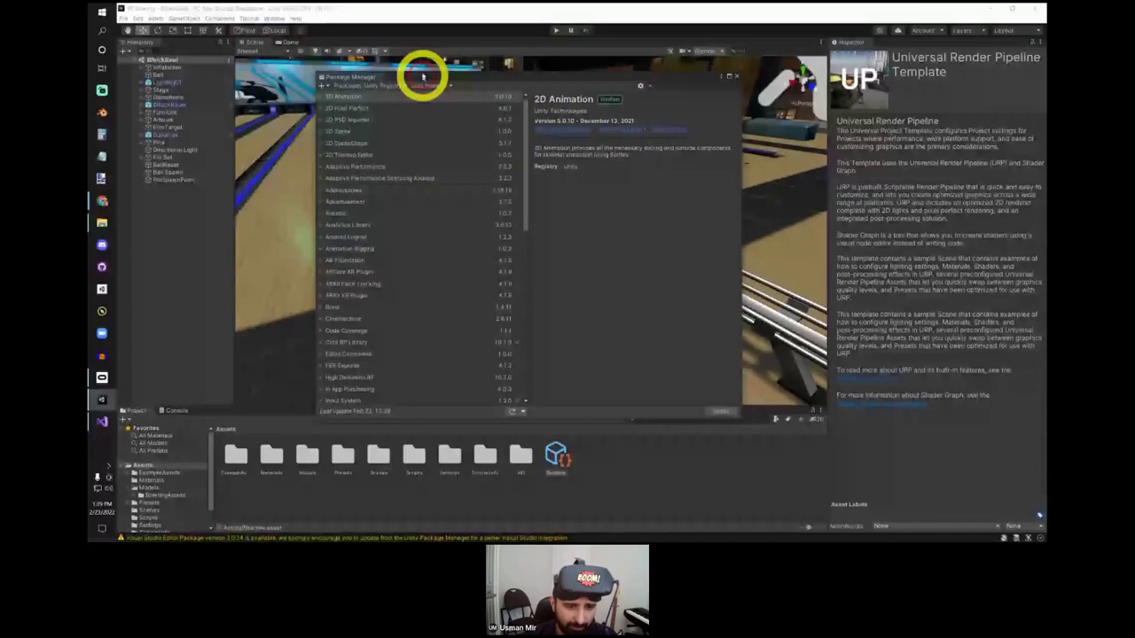
pyautogui.scroll(-5, 417, 233)
pyautogui.scroll(-3, 360, 380)
pyautogui.click(360, 377)
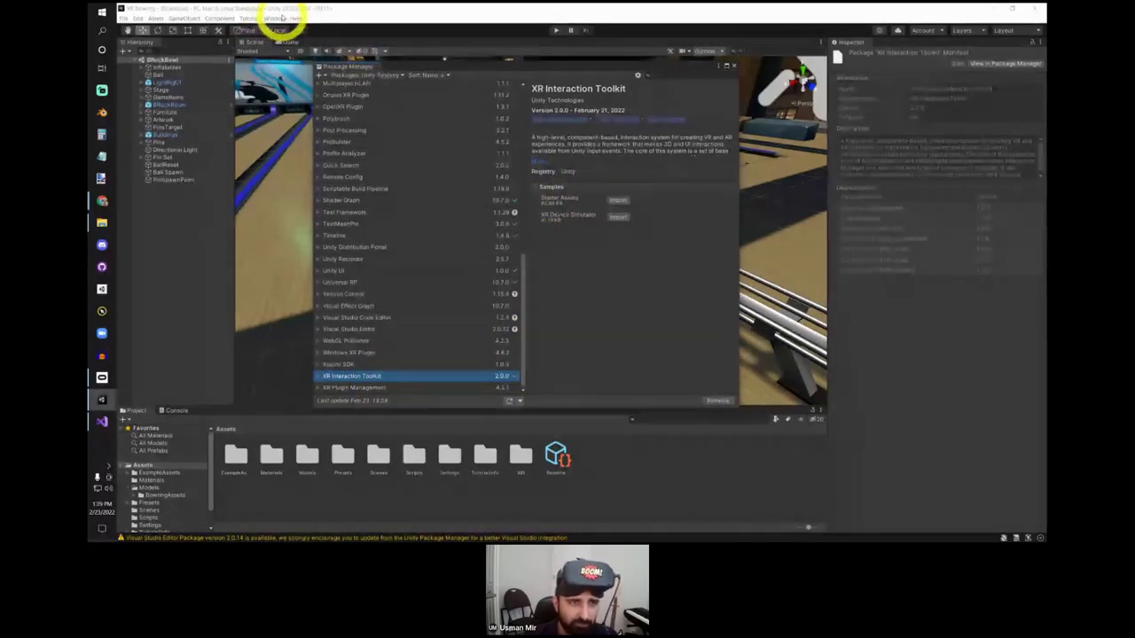
# Step: Import the Starter Assets sample and expand Samples/XR Interaction Toolkit/2.0.0/Starter Assets in the Project tree
pyautogui.click(275, 18)
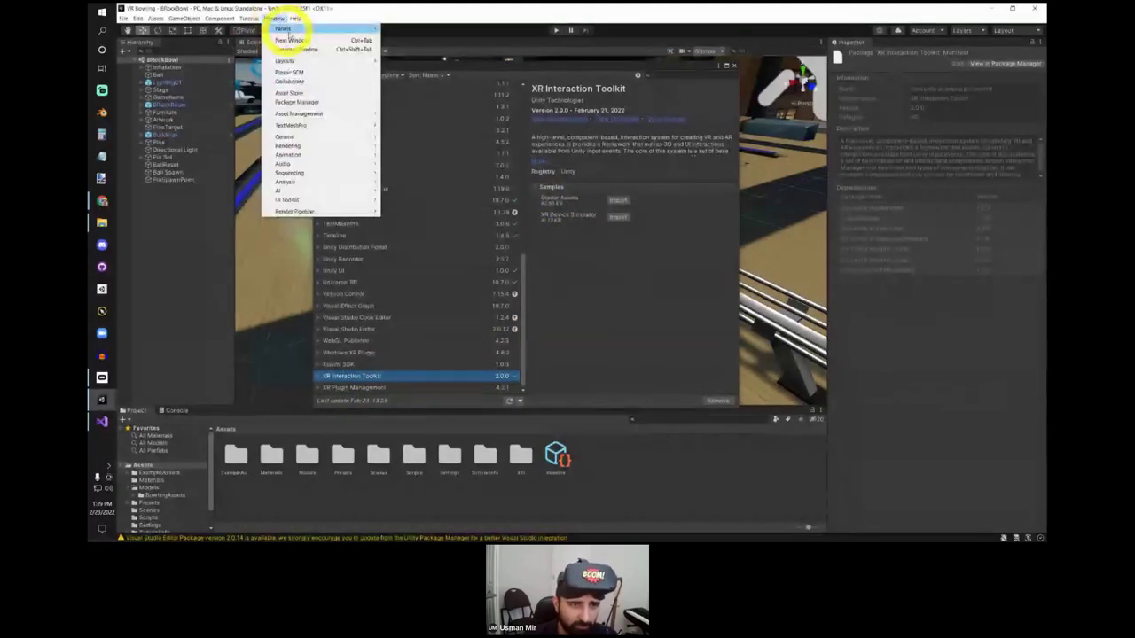
pyautogui.click(348, 100)
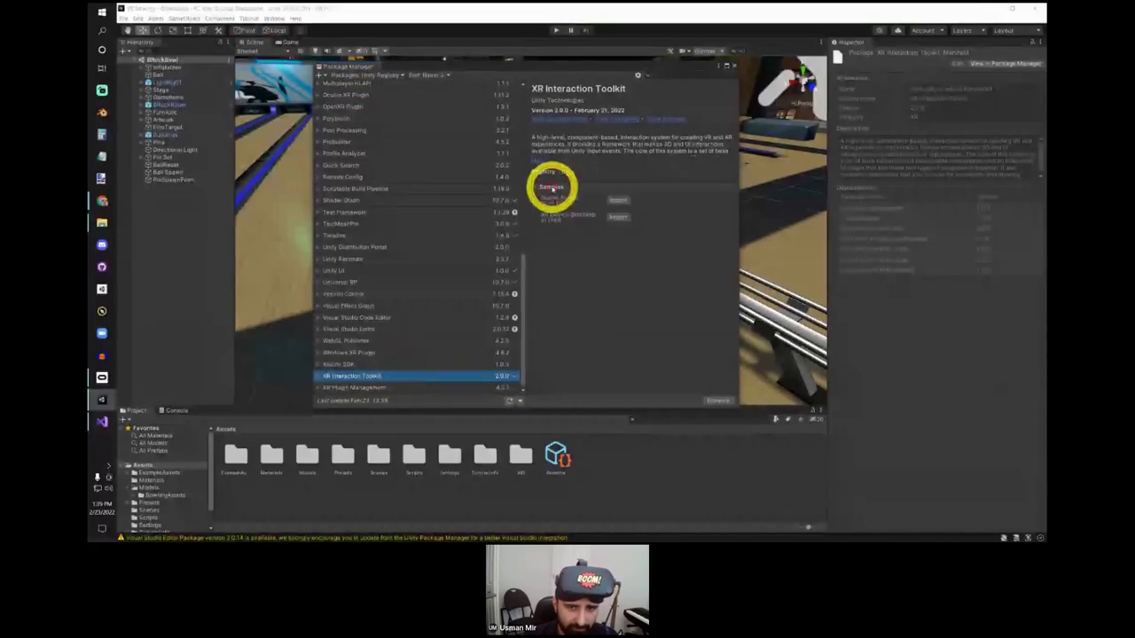
pyautogui.click(622, 201)
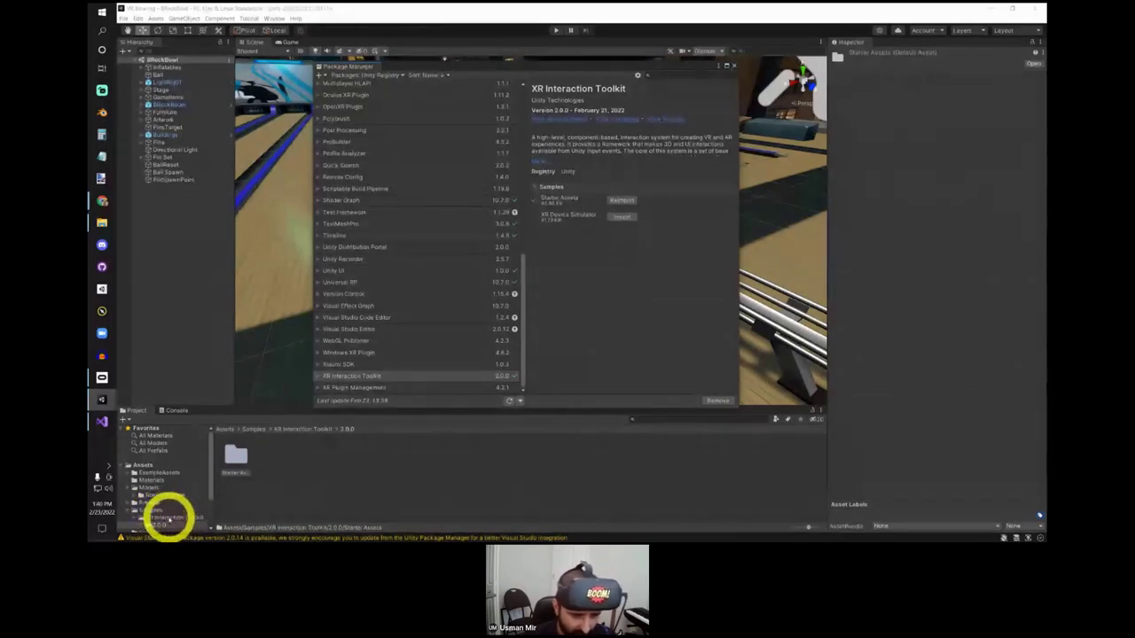
pyautogui.scroll(-3, 164, 501)
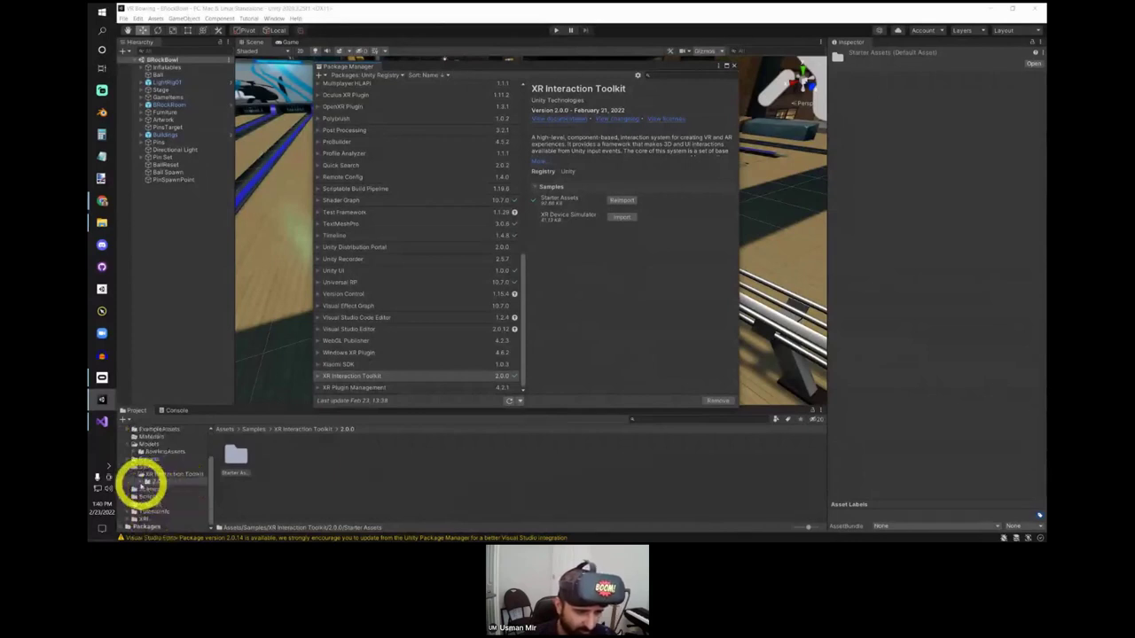
pyautogui.click(148, 481)
pyautogui.click(173, 489)
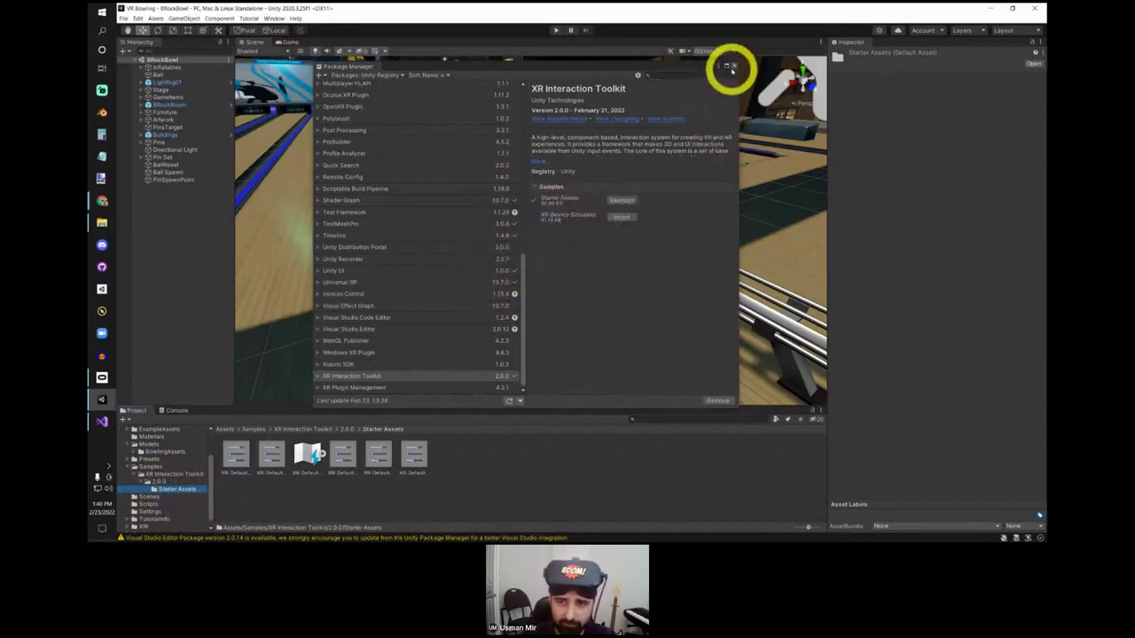
# Step: Close Package Manager and browse into Assets/Samples/XR Interaction Toolkit/2.0.0/Starter Assets
pyautogui.click(733, 67)
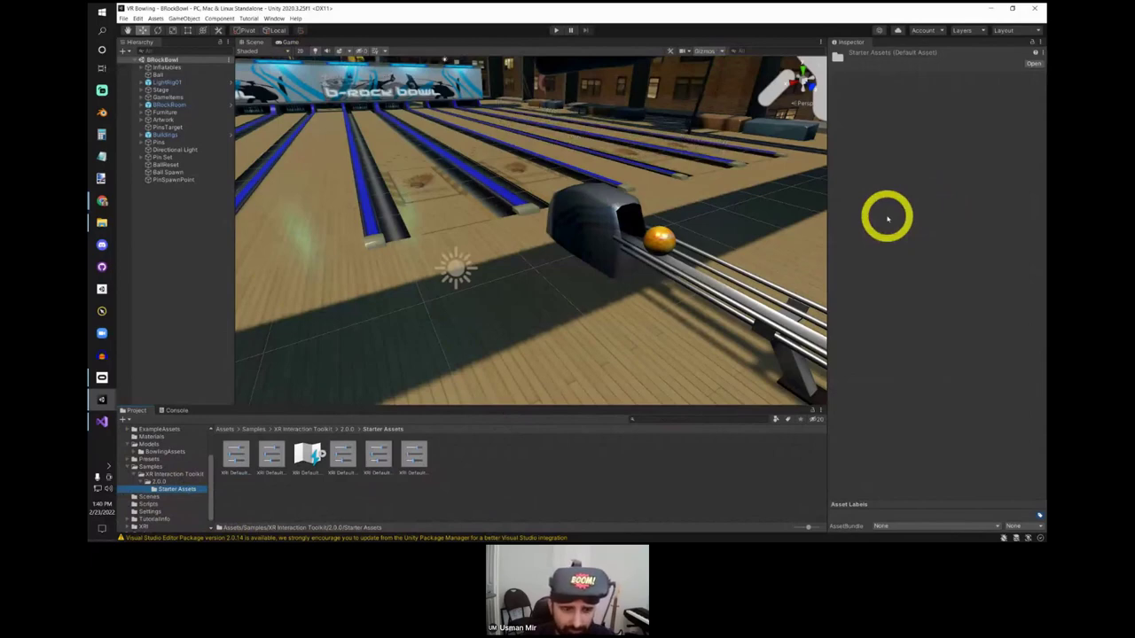
pyautogui.click(146, 467)
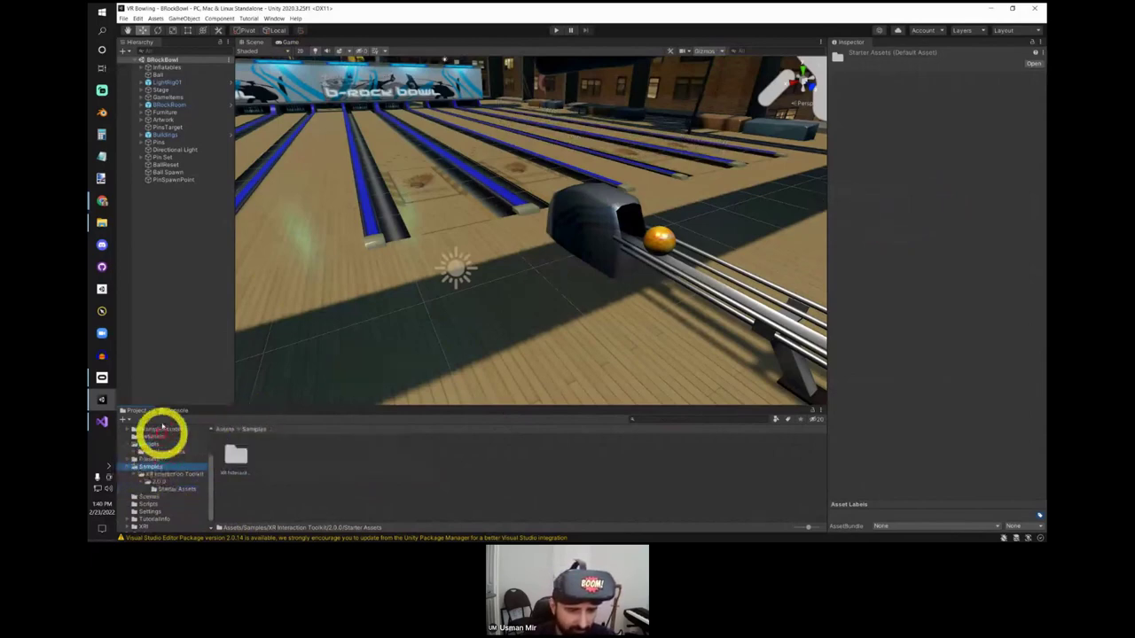
pyautogui.scroll(2, 168, 443)
pyautogui.click(224, 429)
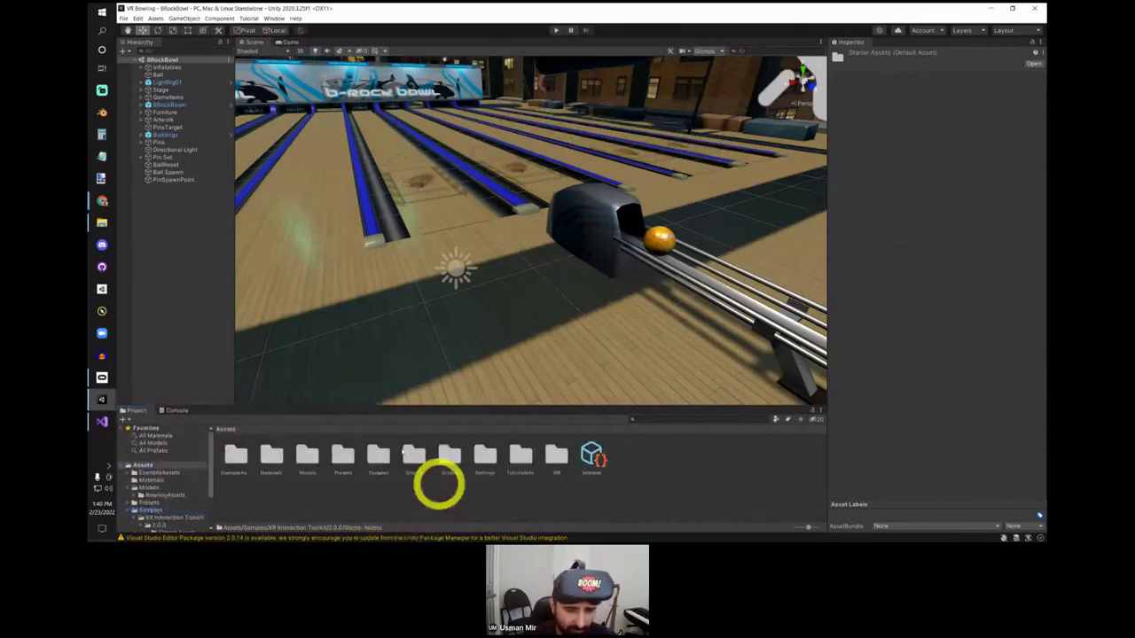
pyautogui.doubleClick(379, 454)
pyautogui.doubleClick(235, 455)
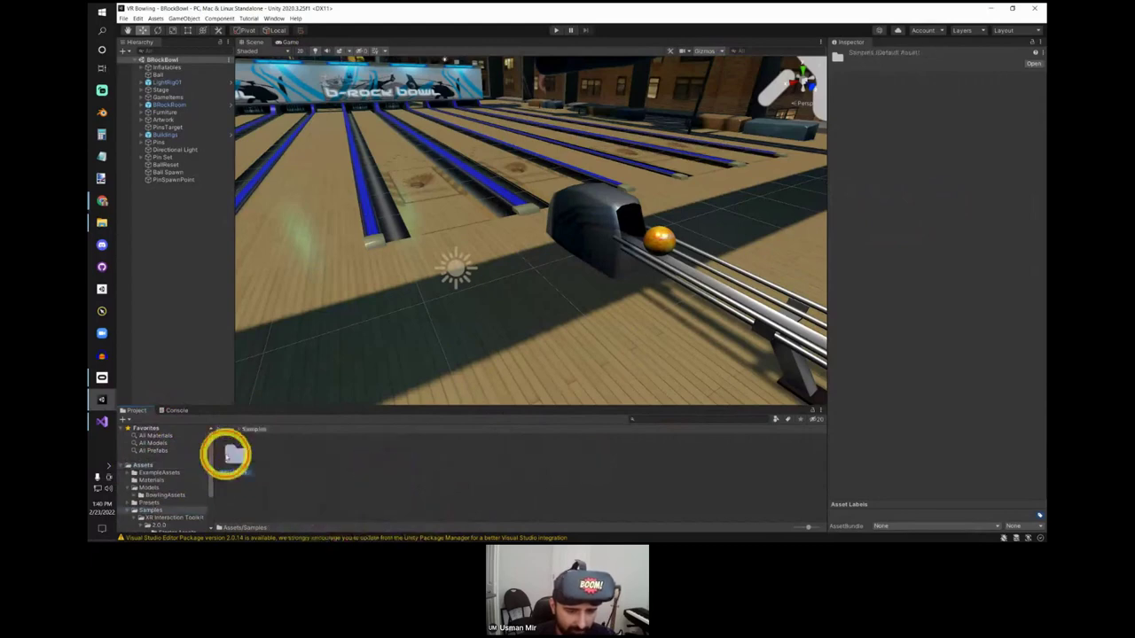
pyautogui.doubleClick(235, 455)
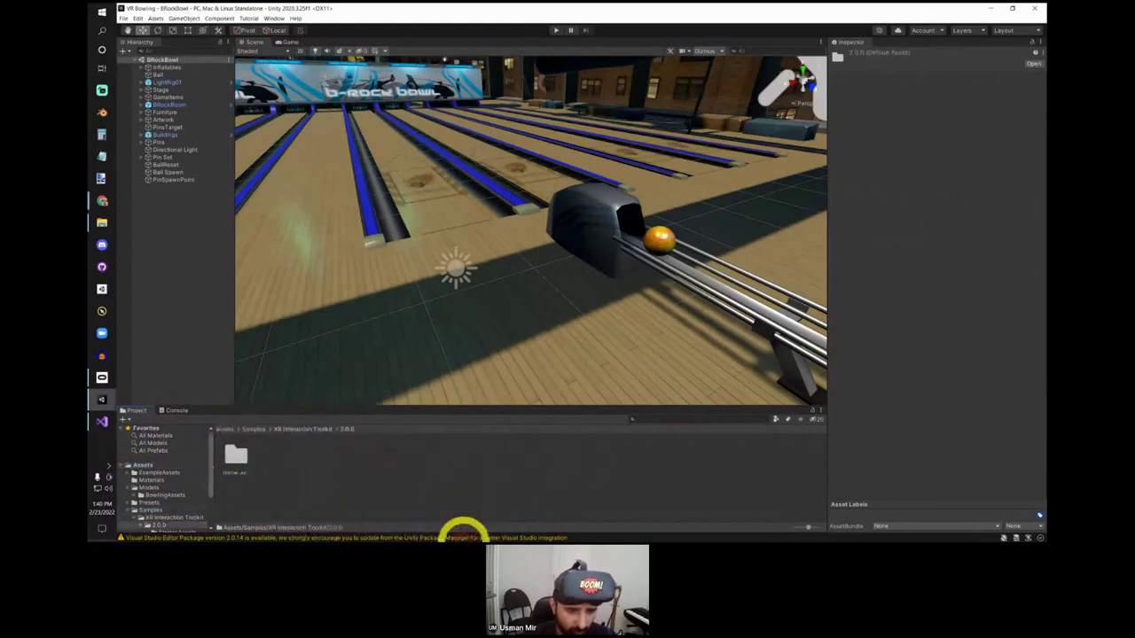
pyautogui.doubleClick(235, 455)
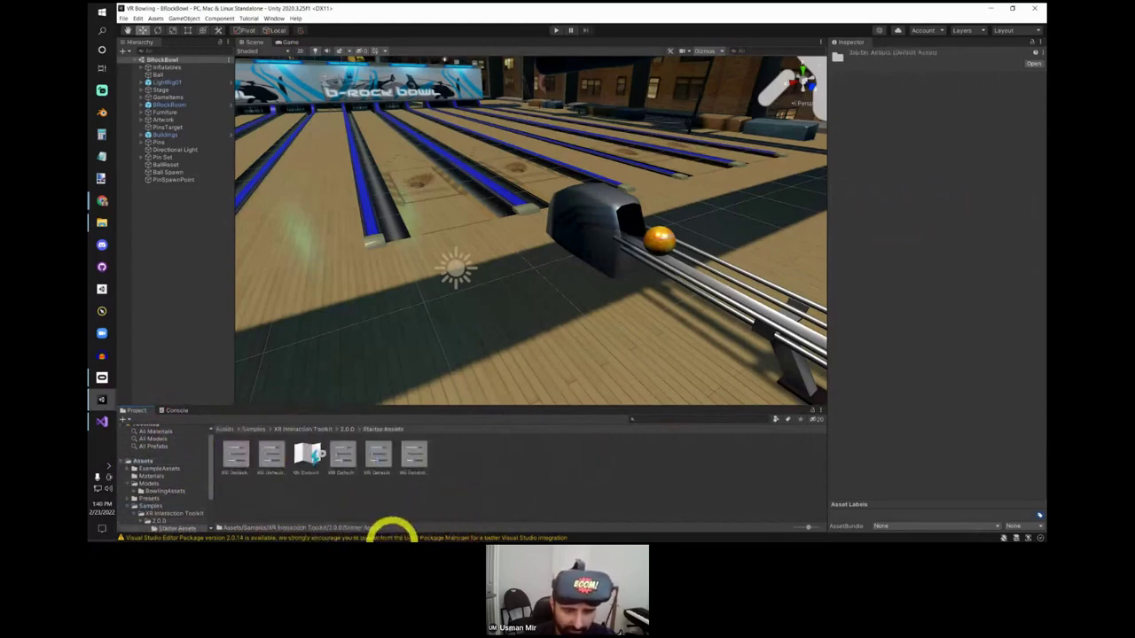
# Step: Inspect the left and right controller, snap turn and continuous move presets
pyautogui.click(342, 450)
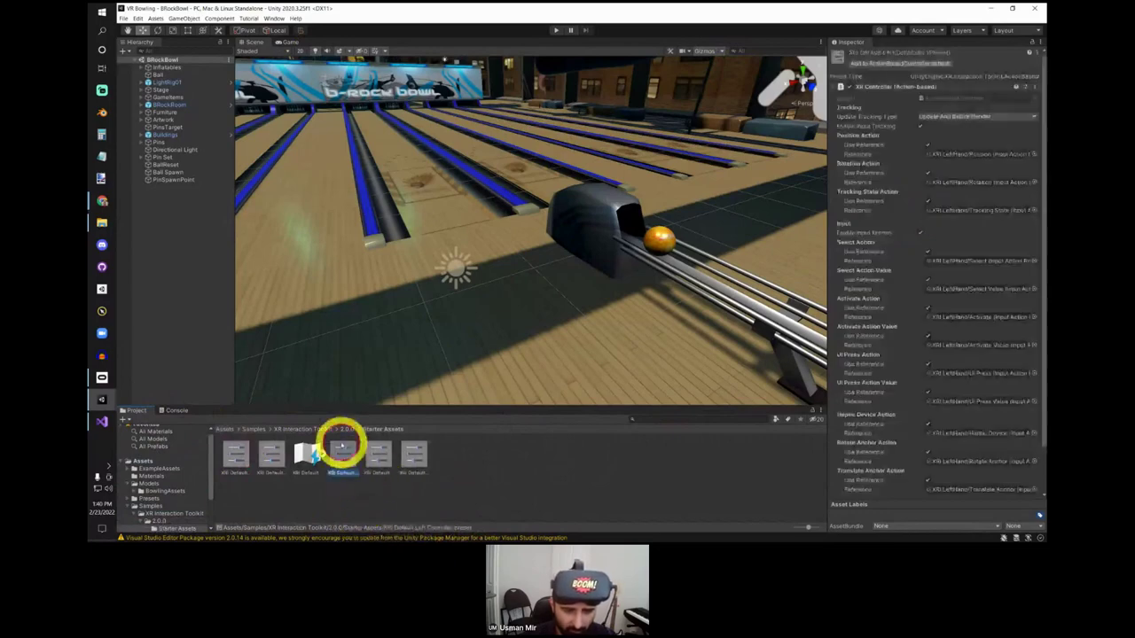
pyautogui.press('Right')
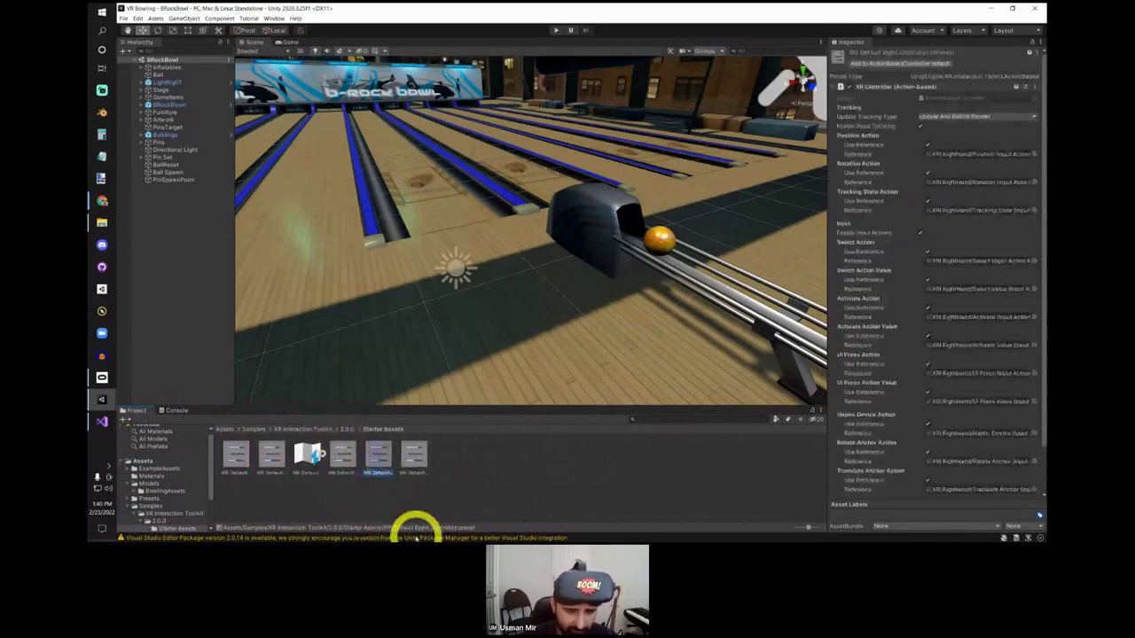
pyautogui.click(415, 455)
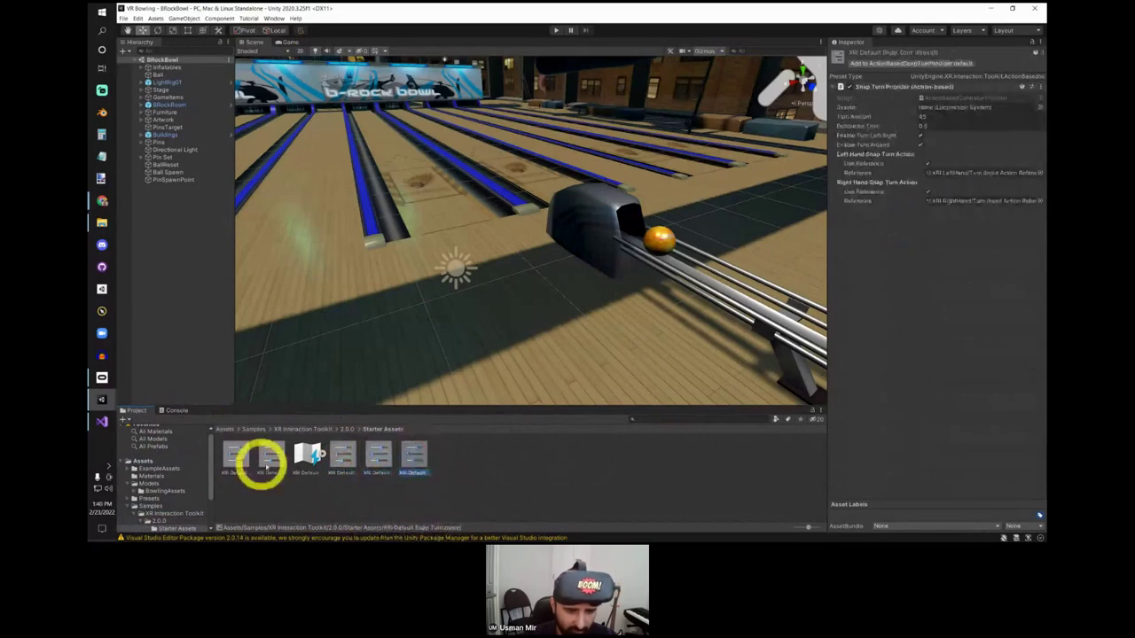
pyautogui.click(271, 456)
pyautogui.click(243, 461)
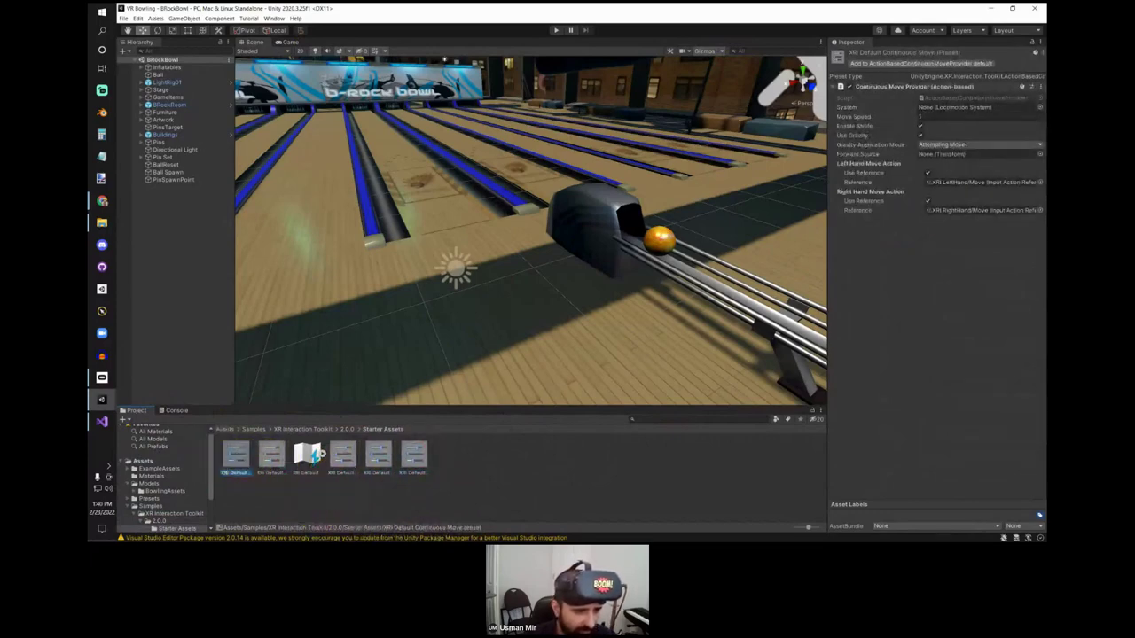
pyautogui.click(345, 456)
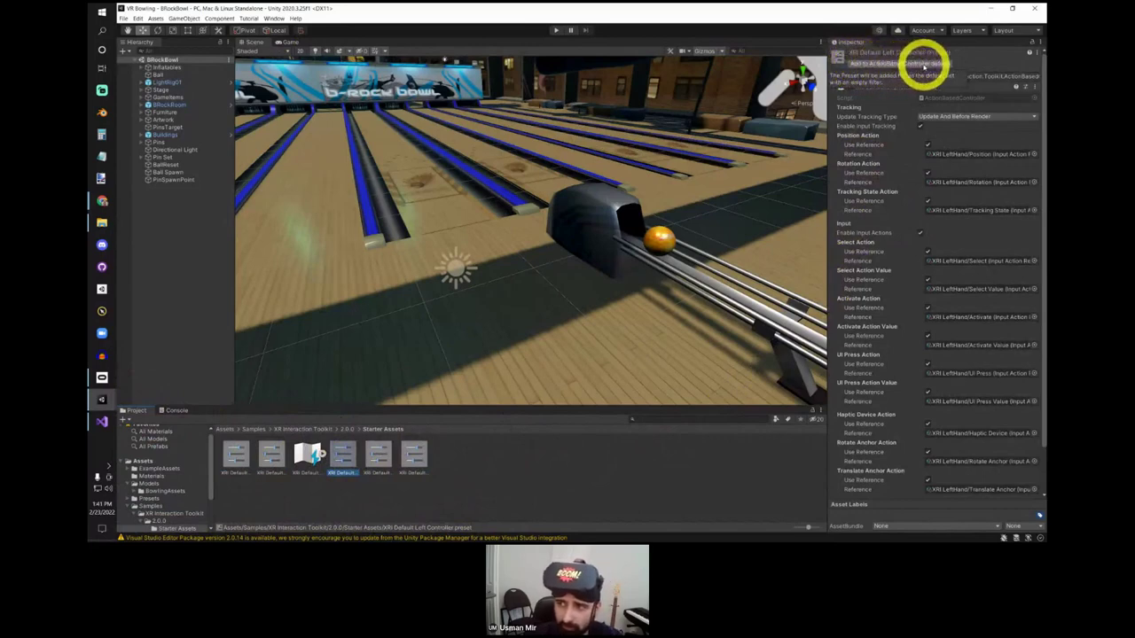
# Step: Add the XRI Default Right Controller preset to the ActionBasedController defaults
pyautogui.click(925, 63)
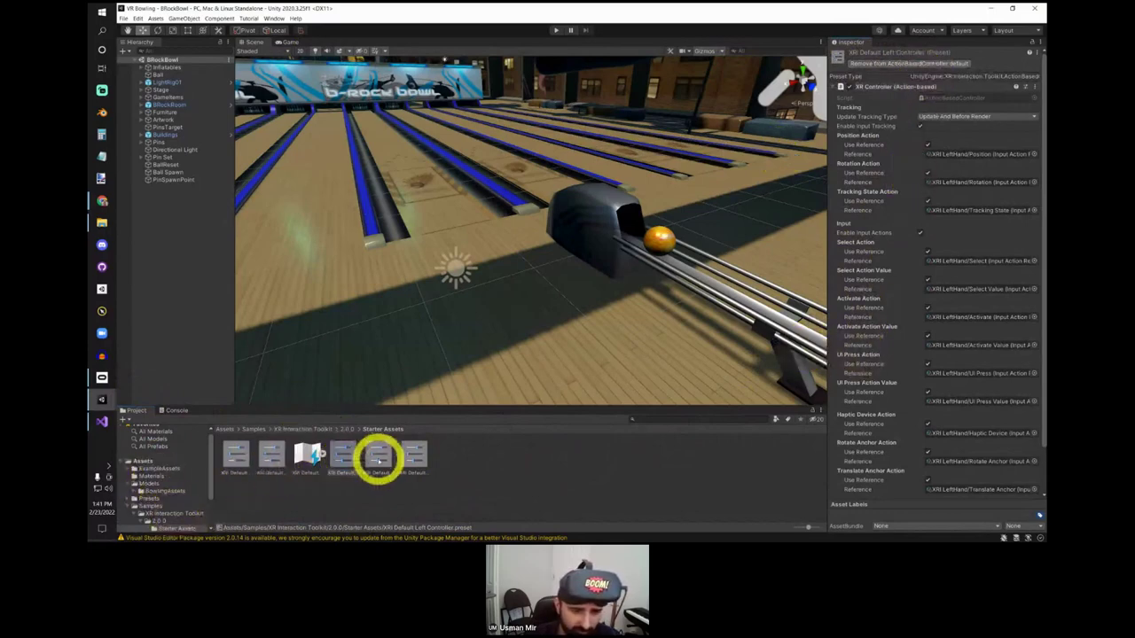
pyautogui.click(379, 457)
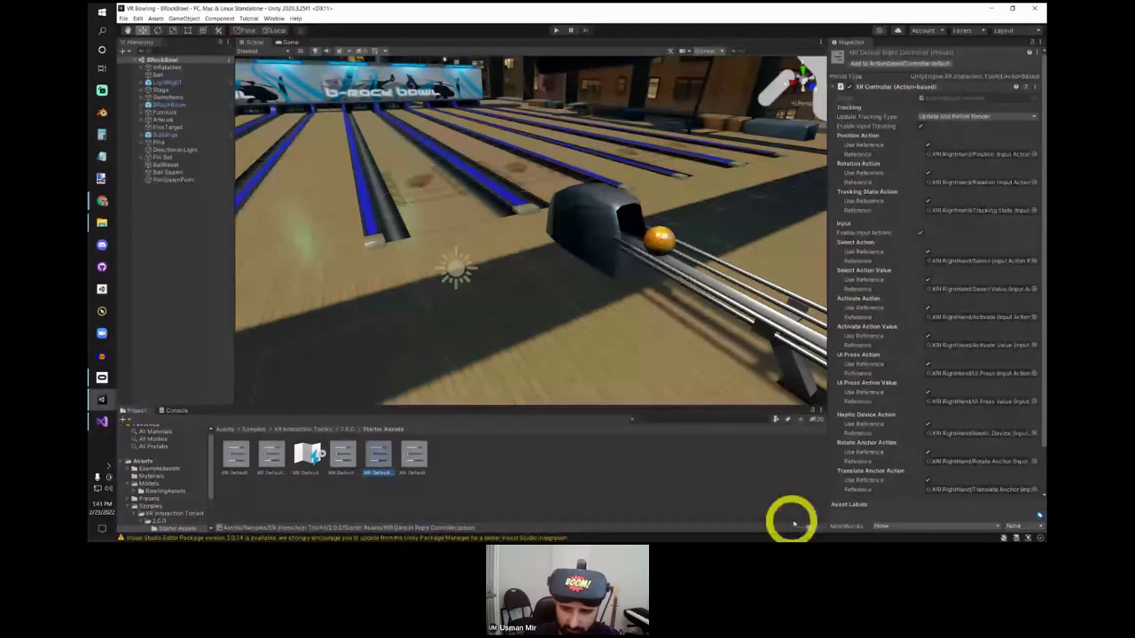
pyautogui.moveTo(794, 524)
pyautogui.mouseDown()
pyautogui.moveTo(780, 528)
pyautogui.moveTo(812, 526)
pyautogui.mouseUp()
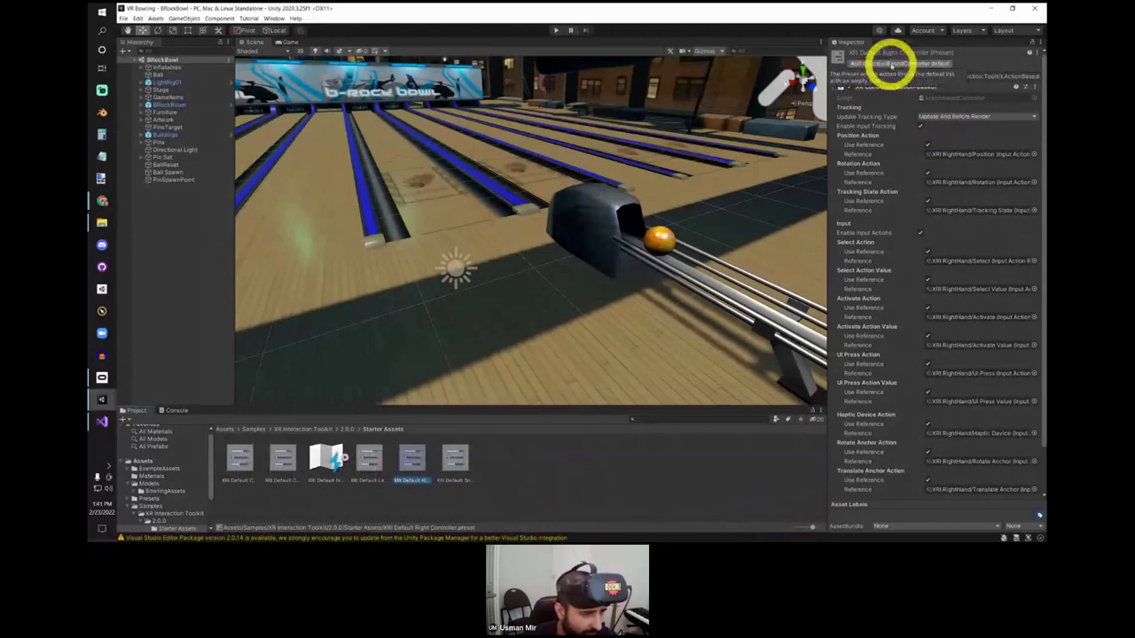
pyautogui.click(891, 64)
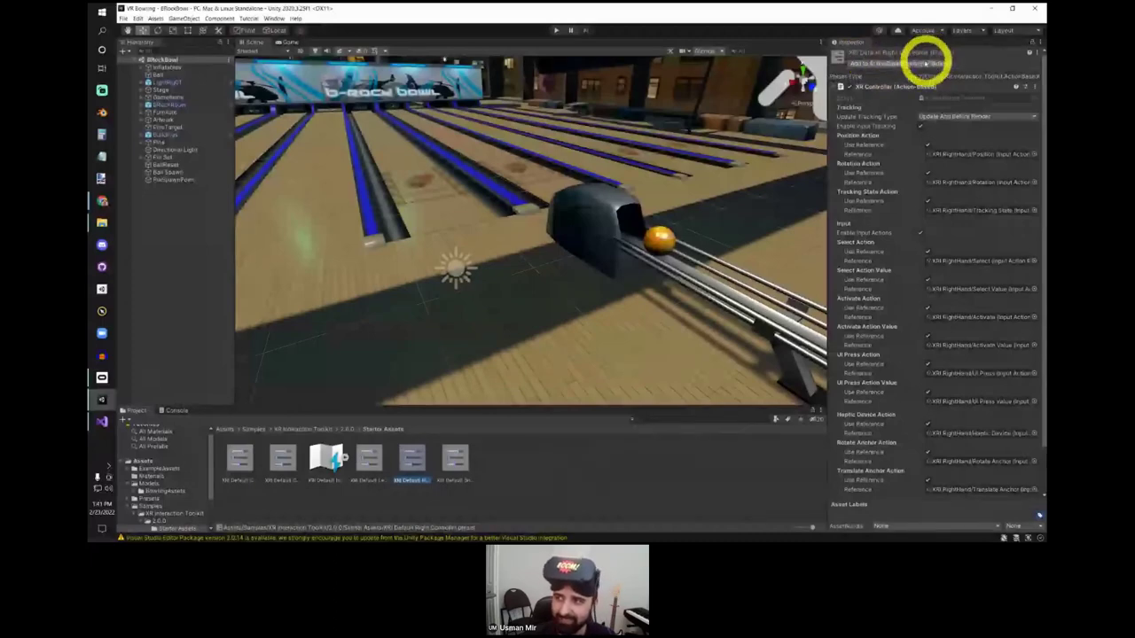
pyautogui.click(925, 63)
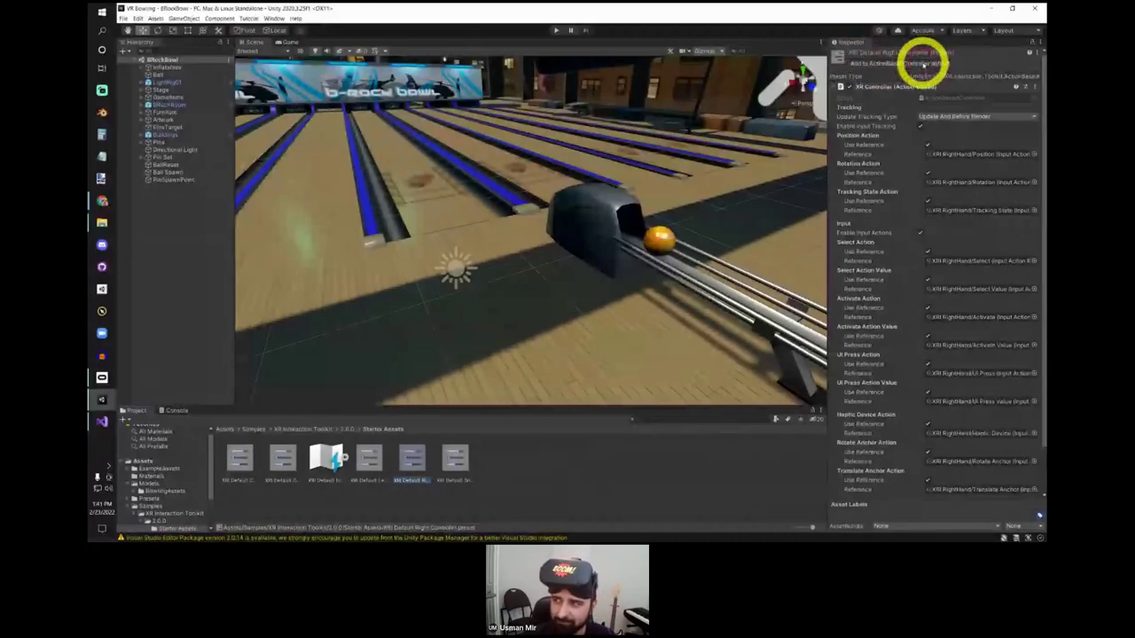
pyautogui.click(924, 63)
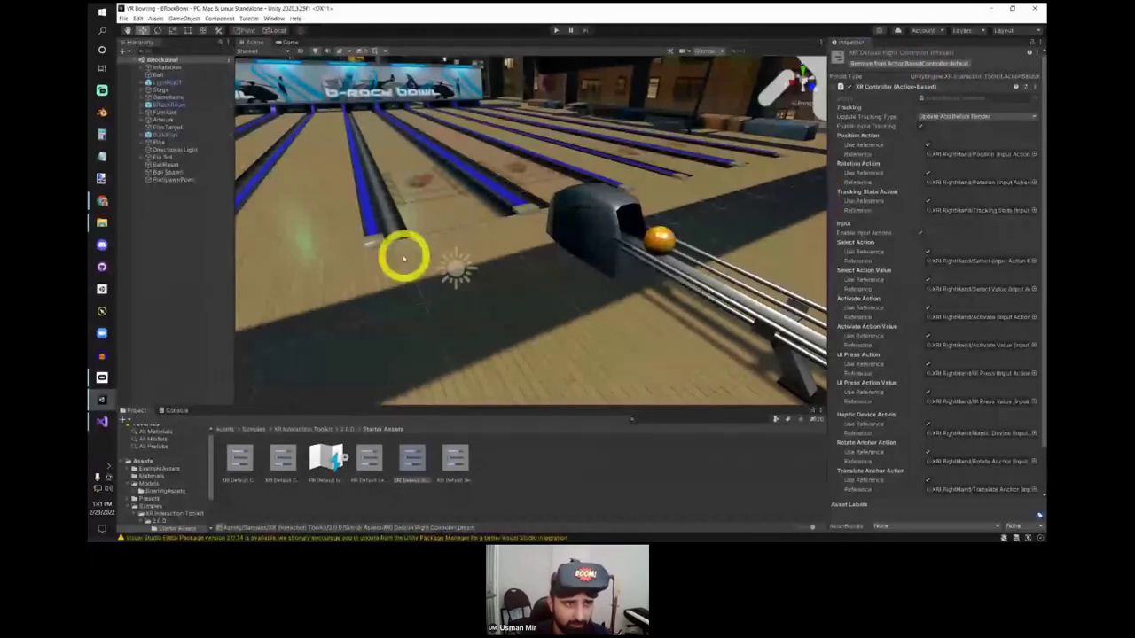
pyautogui.click(137, 18)
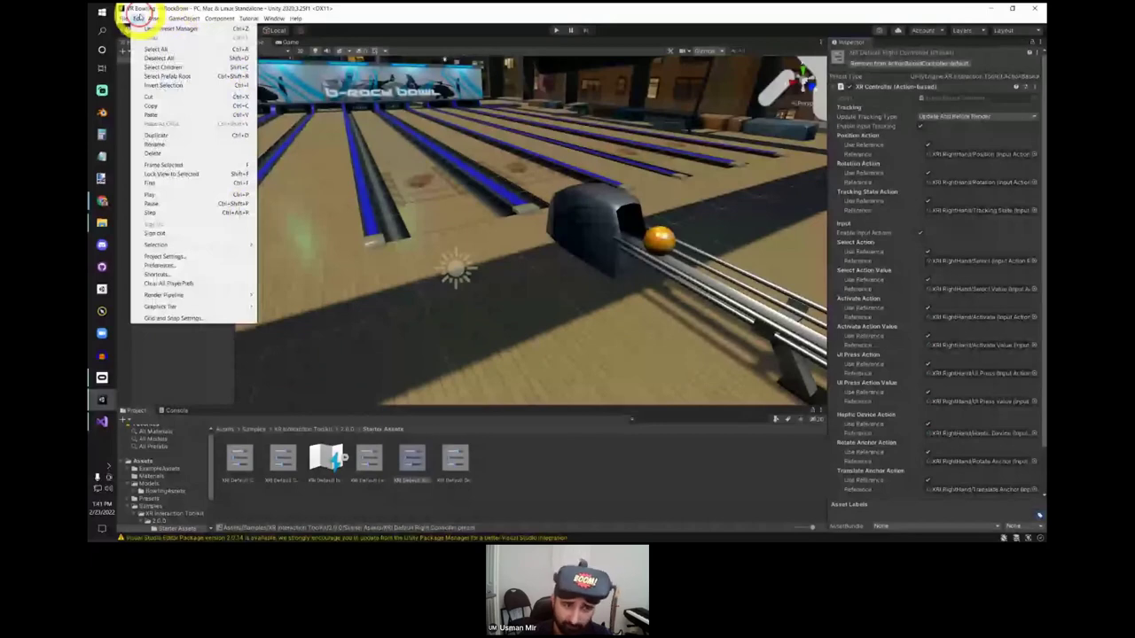
# Step: In Preset Manager, give the ActionBasedController default presets the filters Right and Left
pyautogui.click(162, 256)
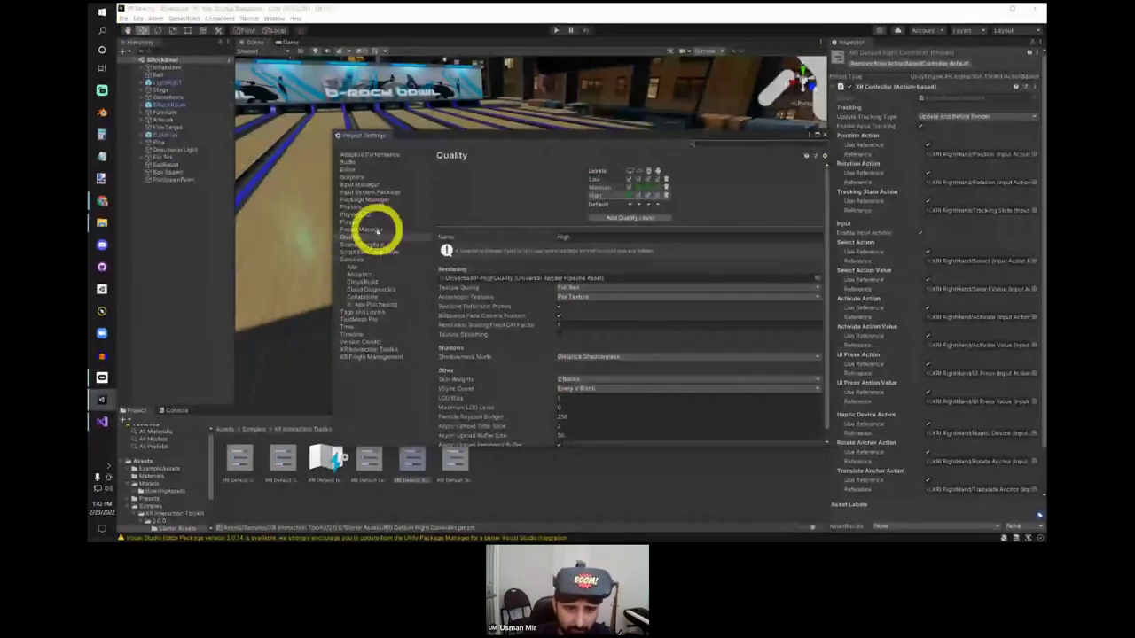
pyautogui.click(372, 230)
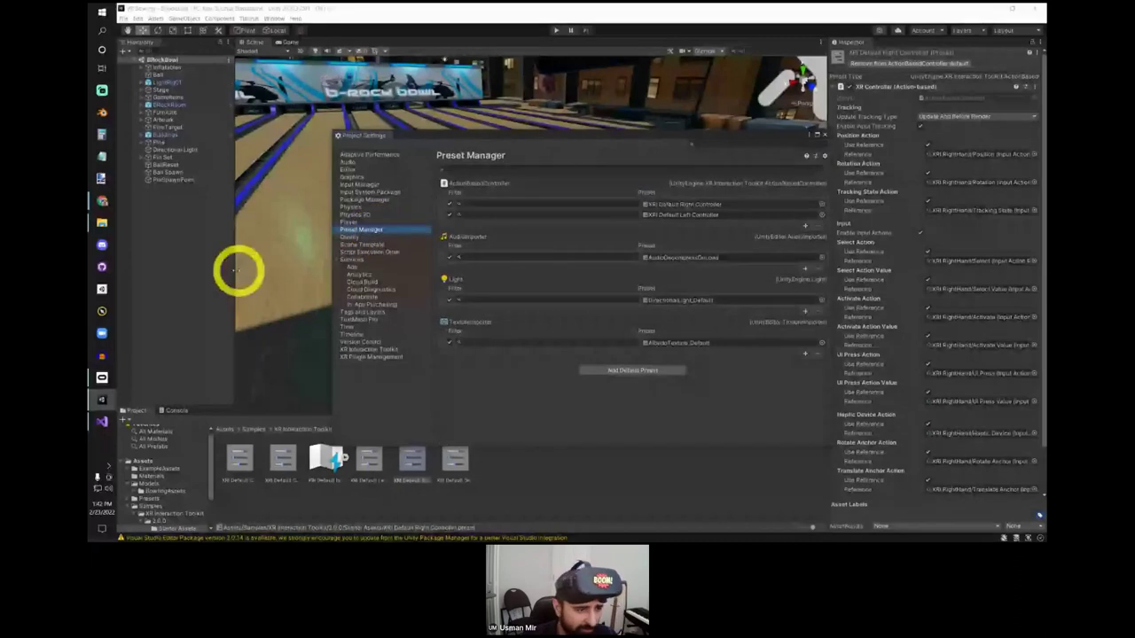
pyautogui.click(138, 18)
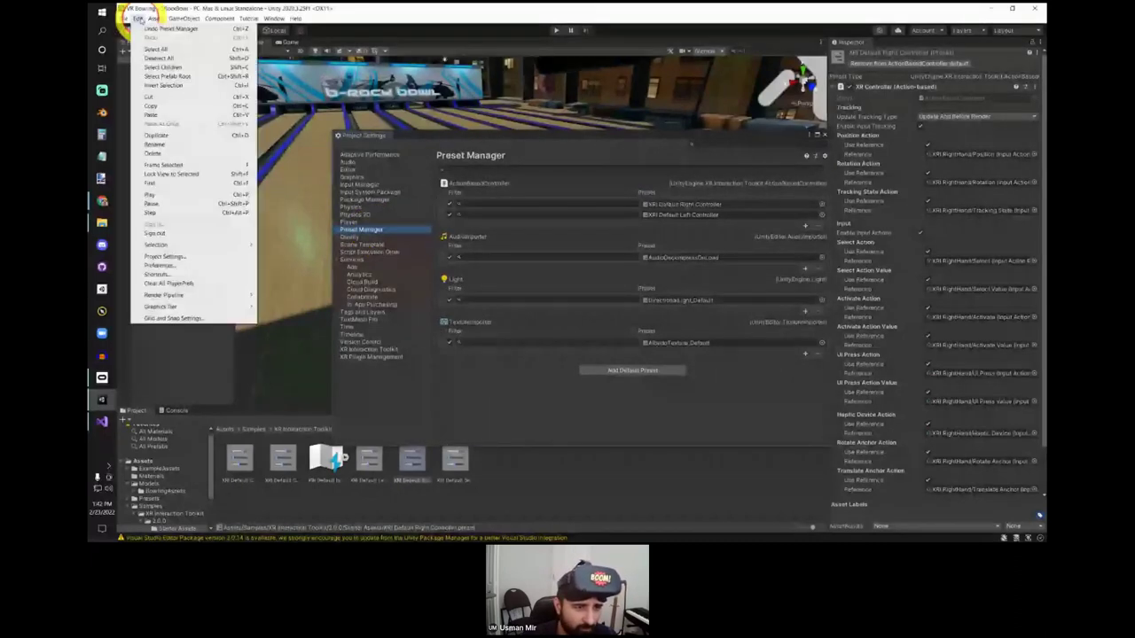
pyautogui.click(188, 257)
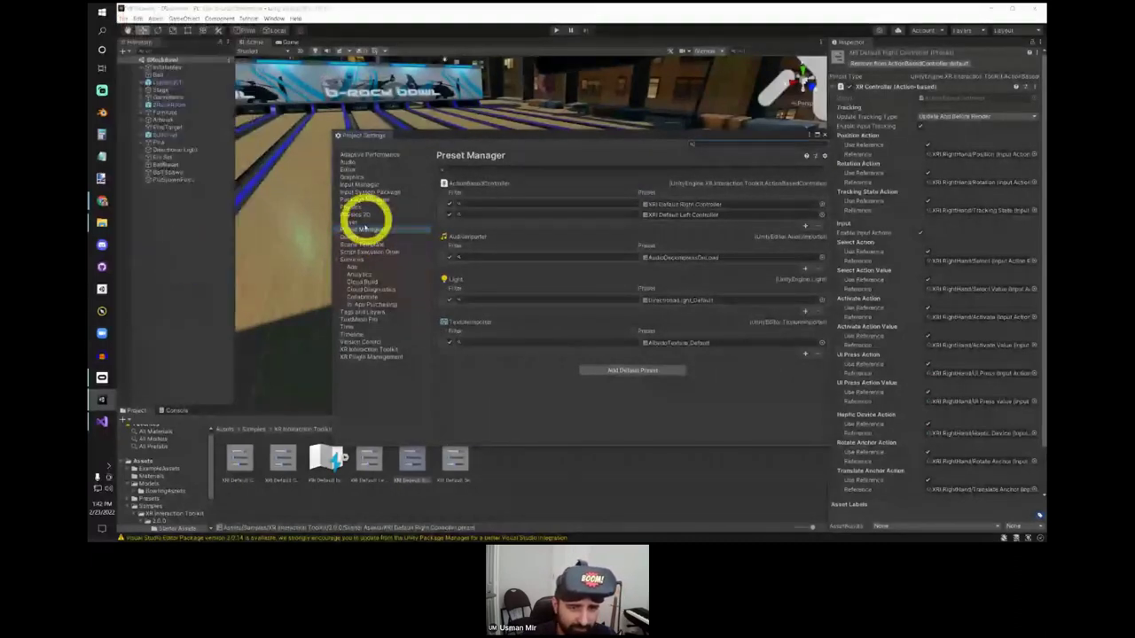
pyautogui.click(364, 230)
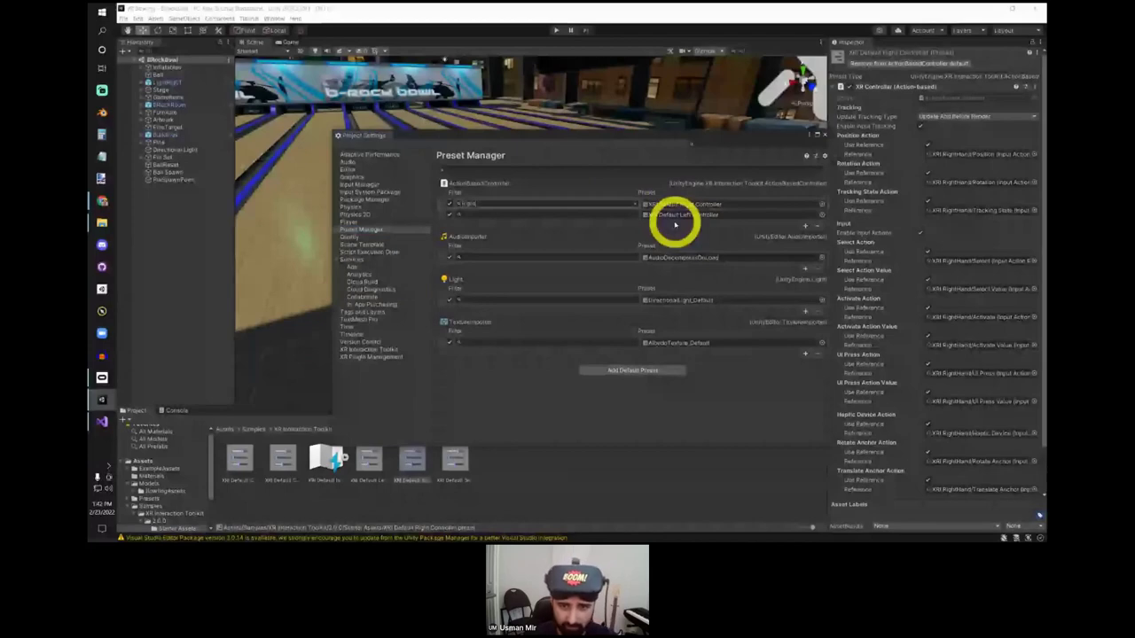
pyautogui.click(607, 209)
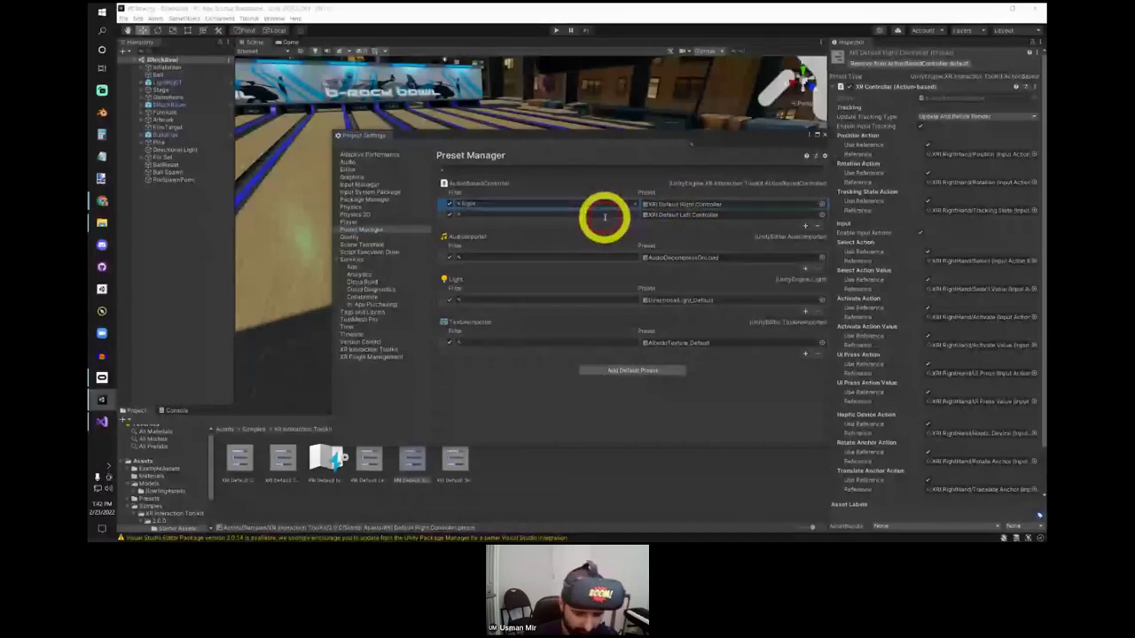
pyautogui.click(606, 215)
pyautogui.write('Left')
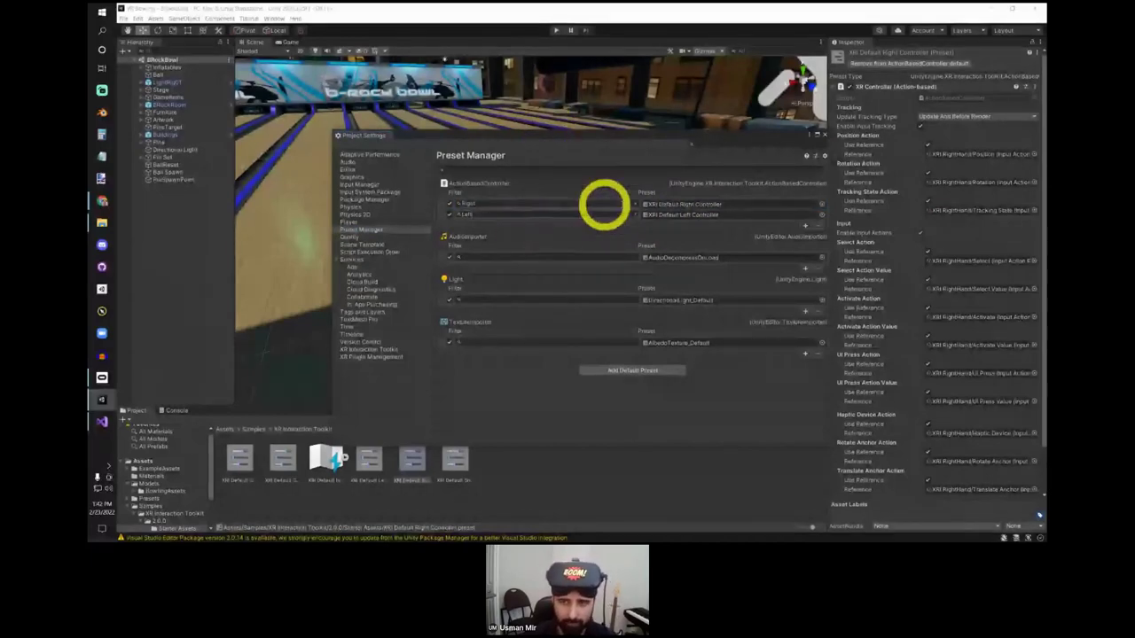
pyautogui.click(822, 135)
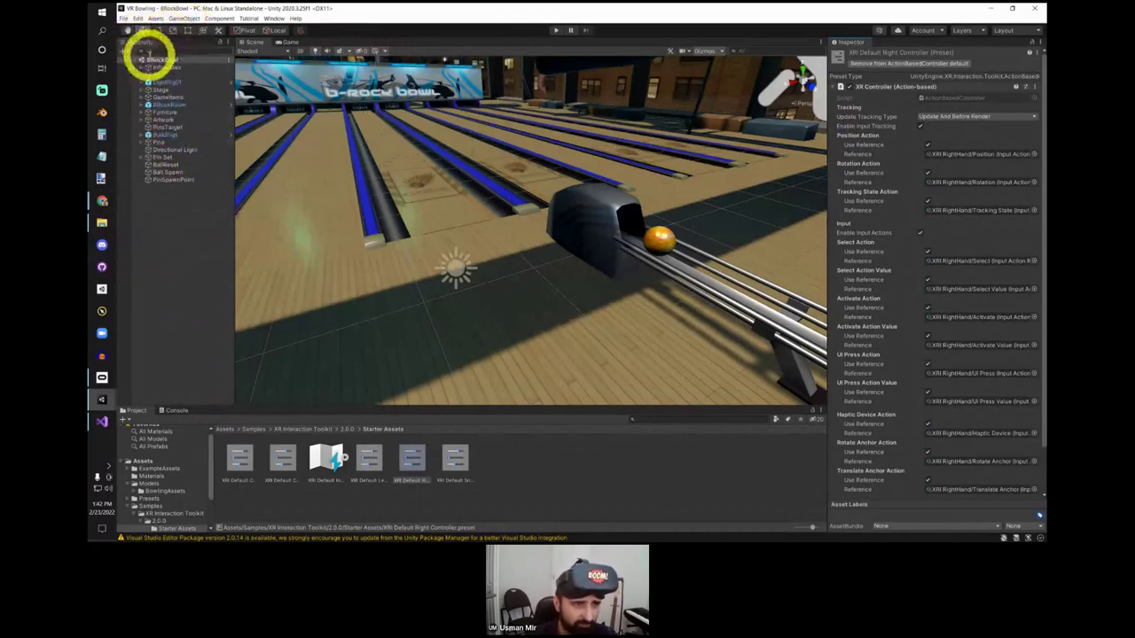
# Step: Create an XR Origin (Action-based) from the Hierarchy context menu, adding an XR Interaction Manager
pyautogui.click(122, 50)
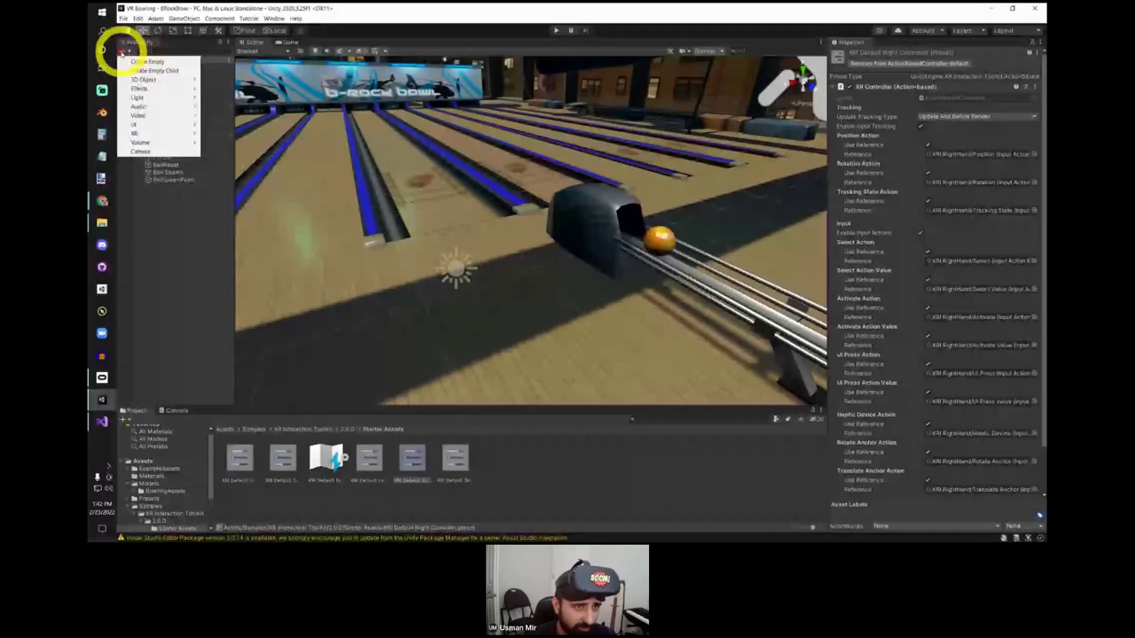
pyautogui.click(184, 18)
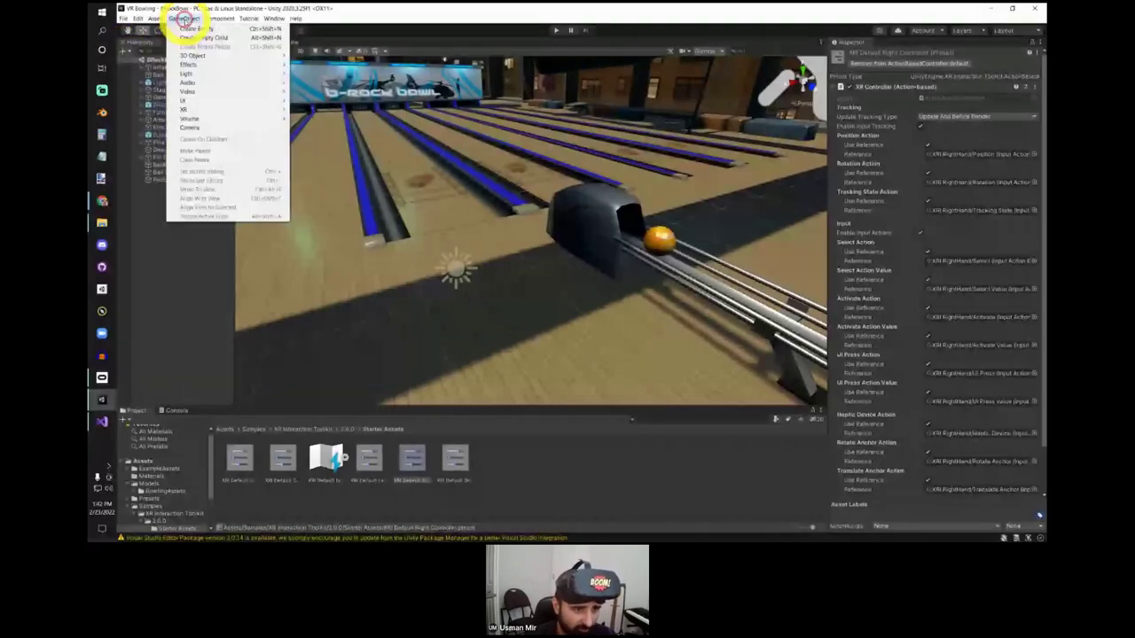
pyautogui.rightClick(162, 242)
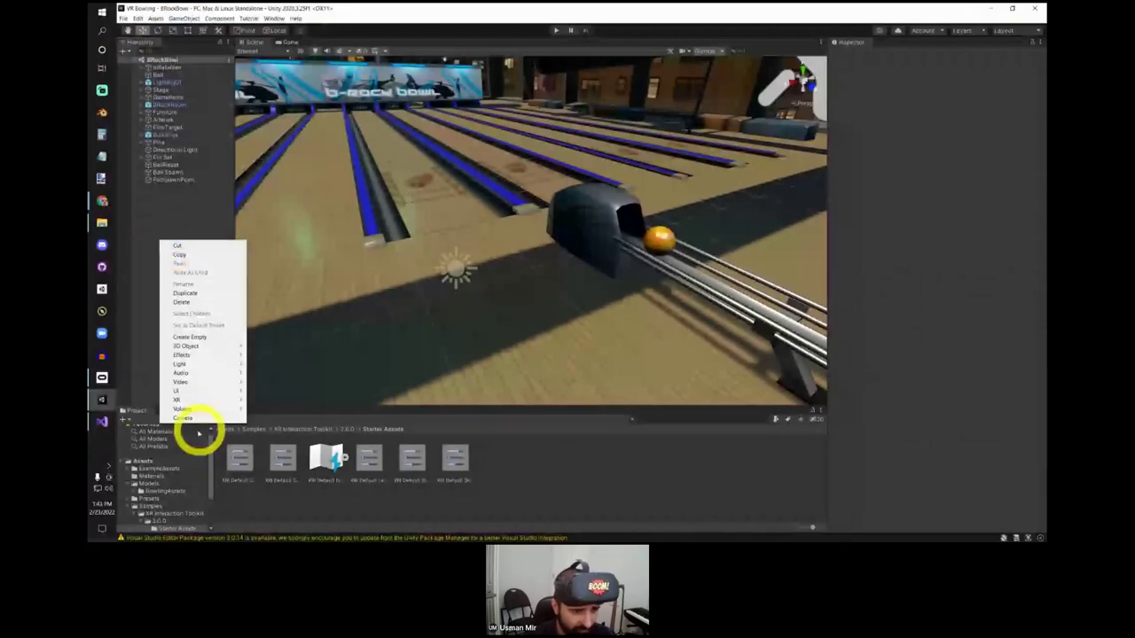
pyautogui.moveTo(183, 402)
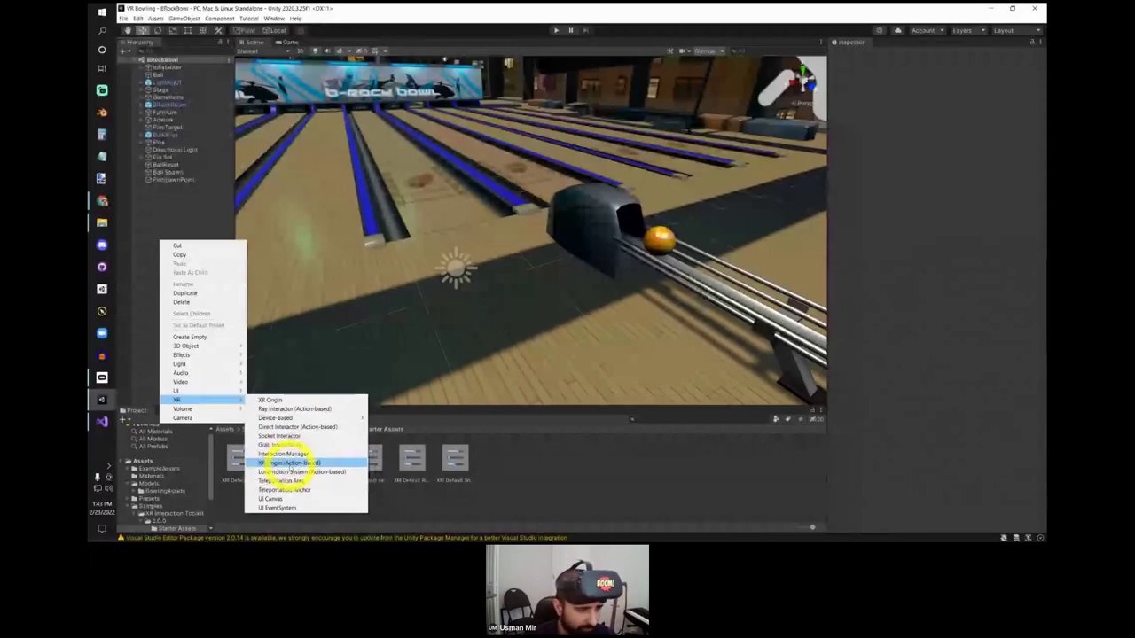
pyautogui.click(289, 463)
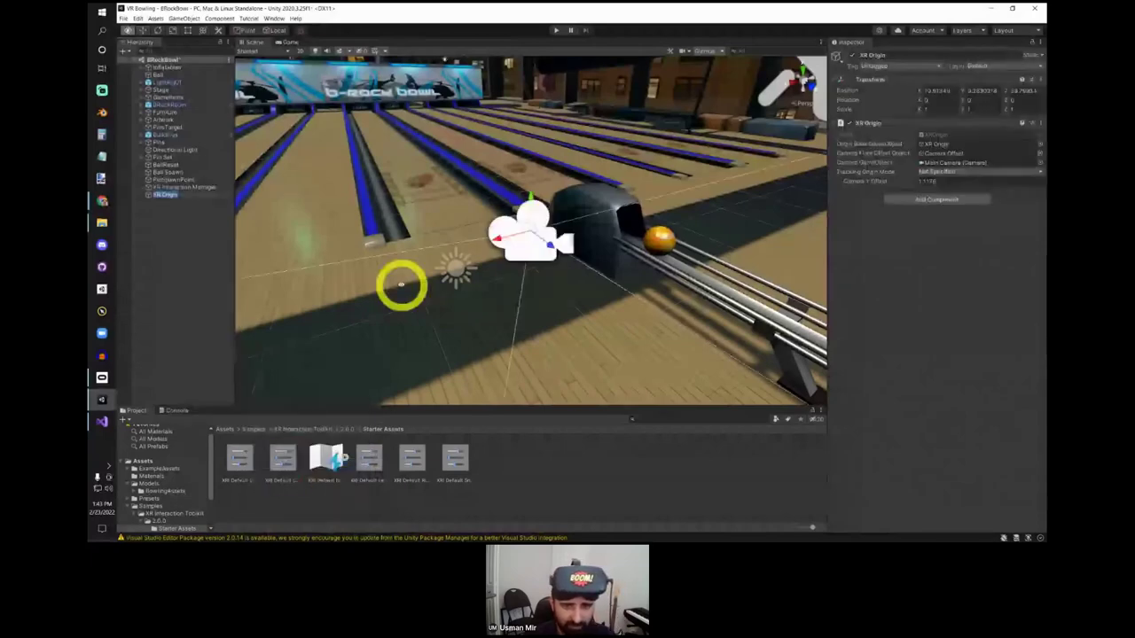
# Step: Expand XR Origin and Camera Offset, then inspect the Main Camera
pyautogui.keyDown('alt'); pyautogui.moveTo(401, 284); pyautogui.dragTo(425, 244); pyautogui.keyUp('alt')
pyautogui.click(143, 194)
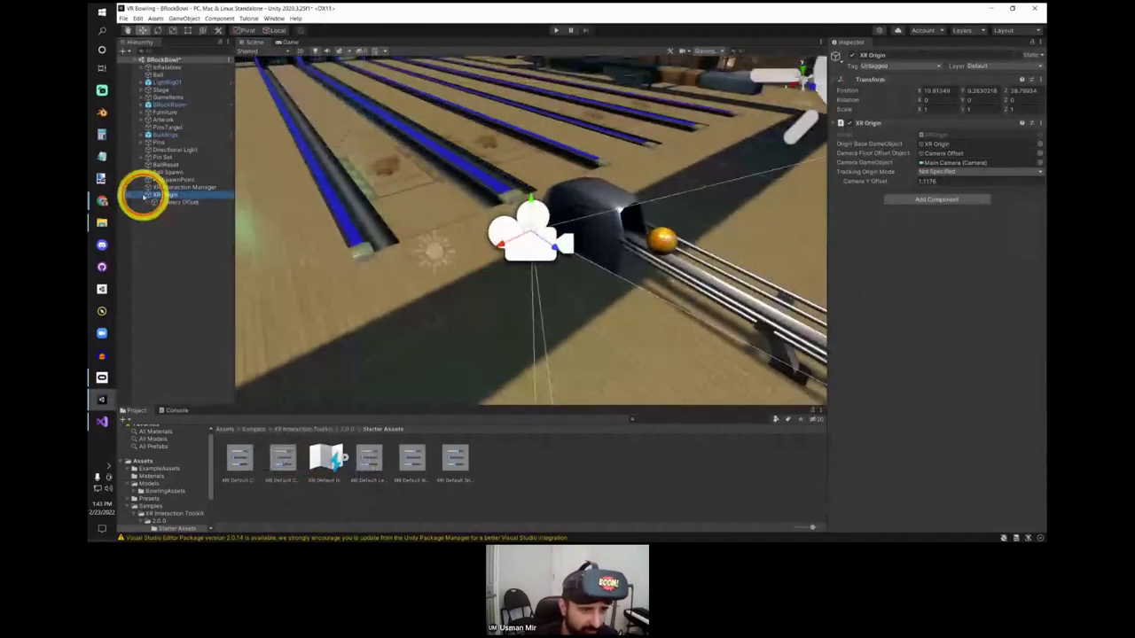
pyautogui.click(153, 203)
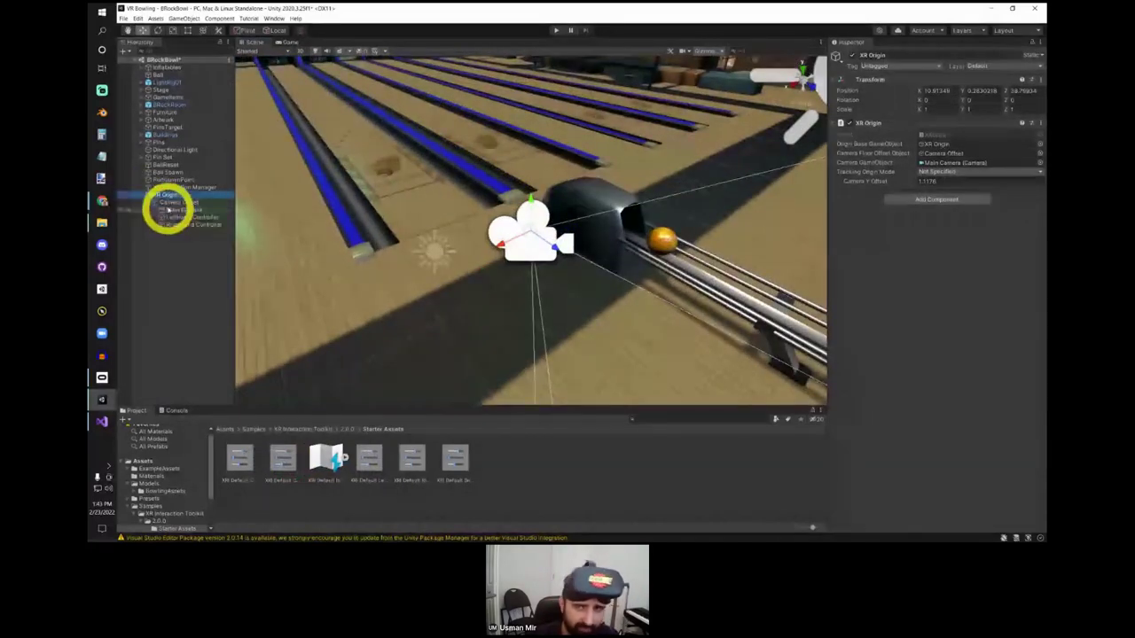
pyautogui.click(173, 204)
pyautogui.click(180, 210)
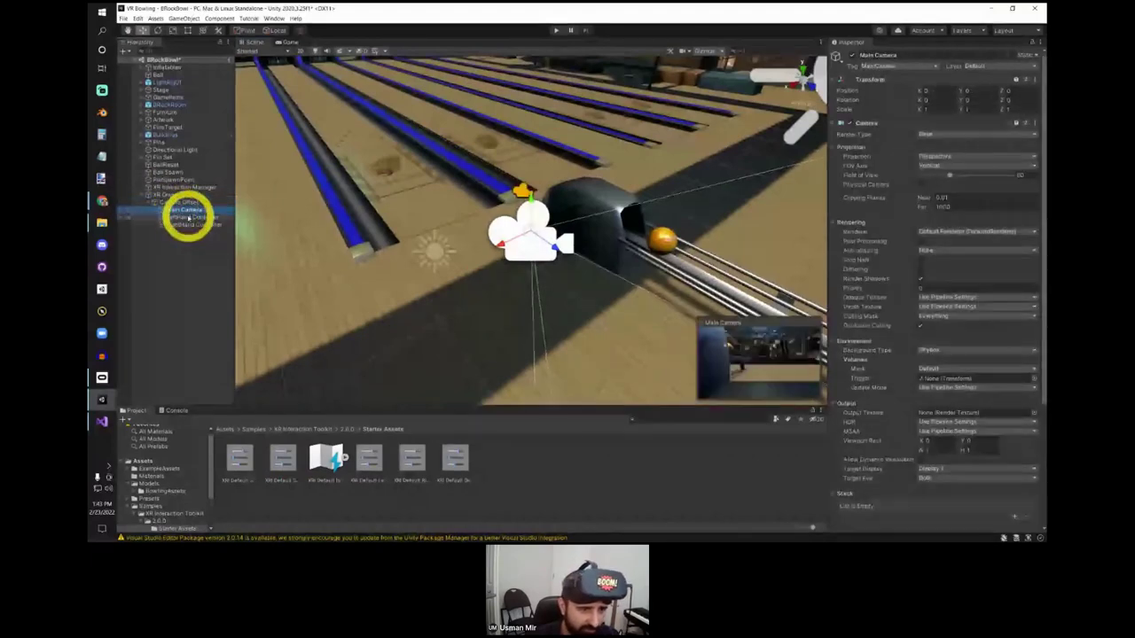
# Step: Review the RightHand and LeftHand Controller settings, then select the XR Origin rig
pyautogui.click(185, 224)
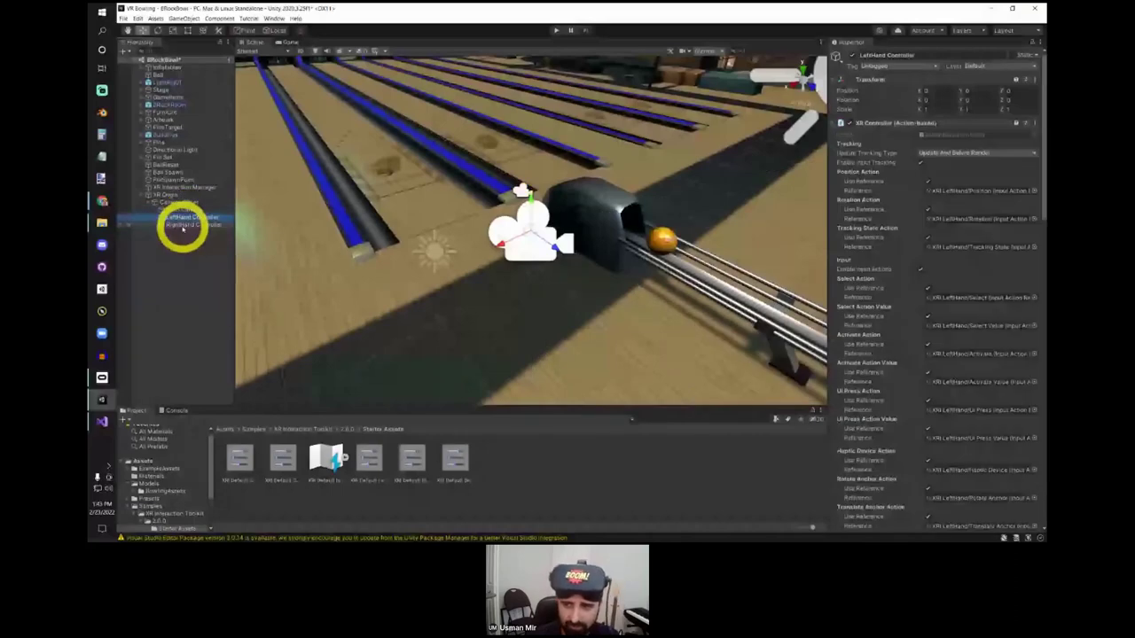
pyautogui.scroll(-5, 876, 310)
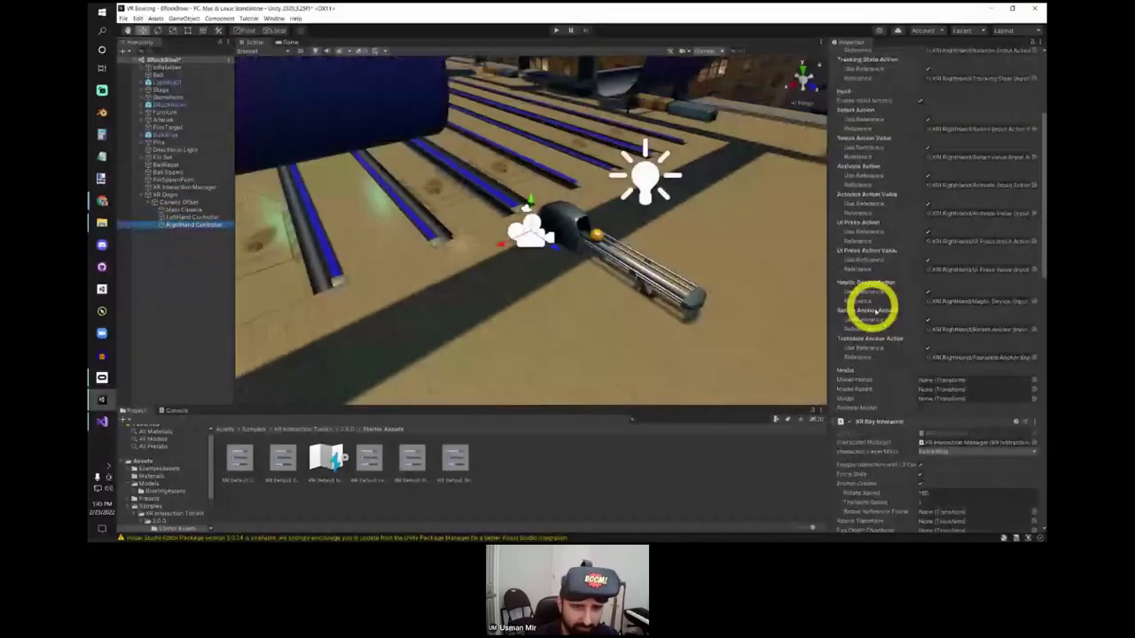
pyautogui.doubleClick(211, 223)
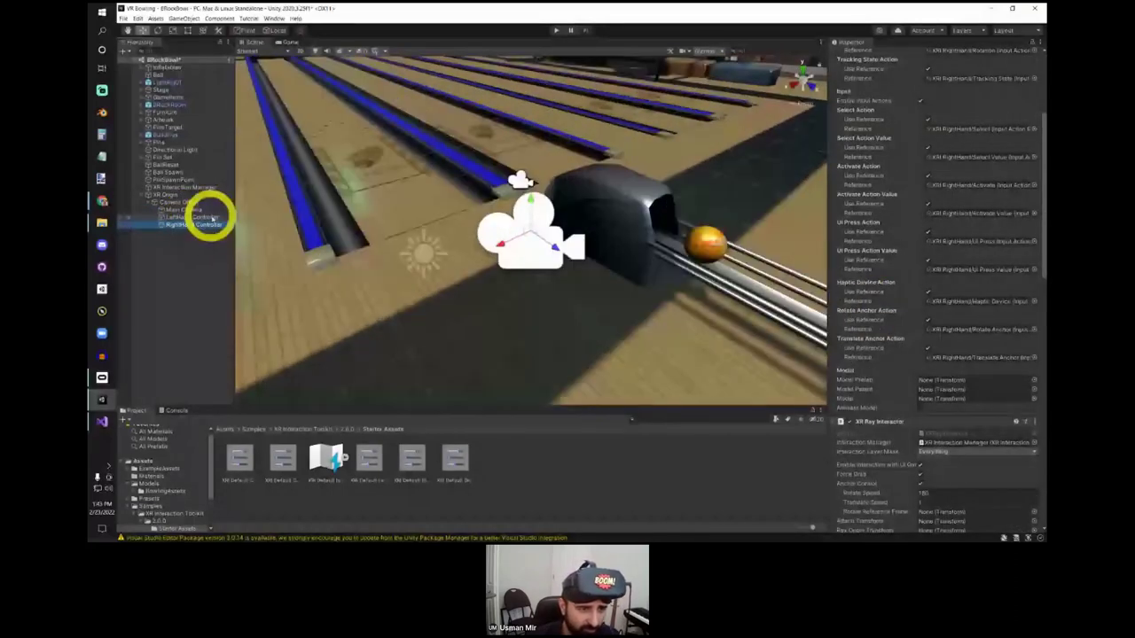
pyautogui.click(190, 217)
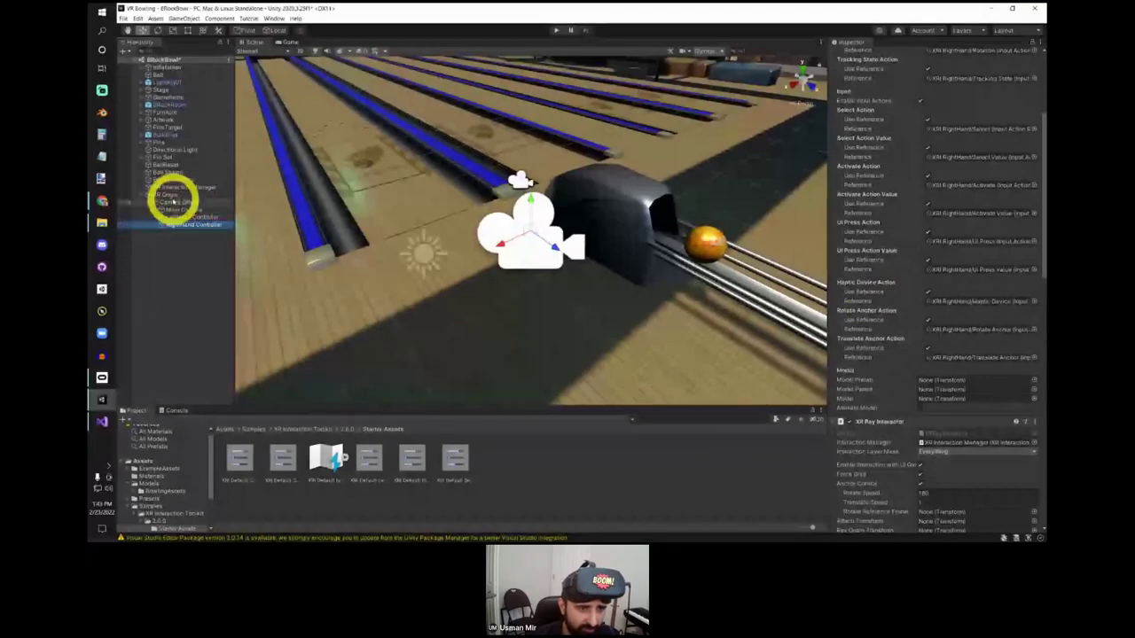
pyautogui.scroll(5, 945, 236)
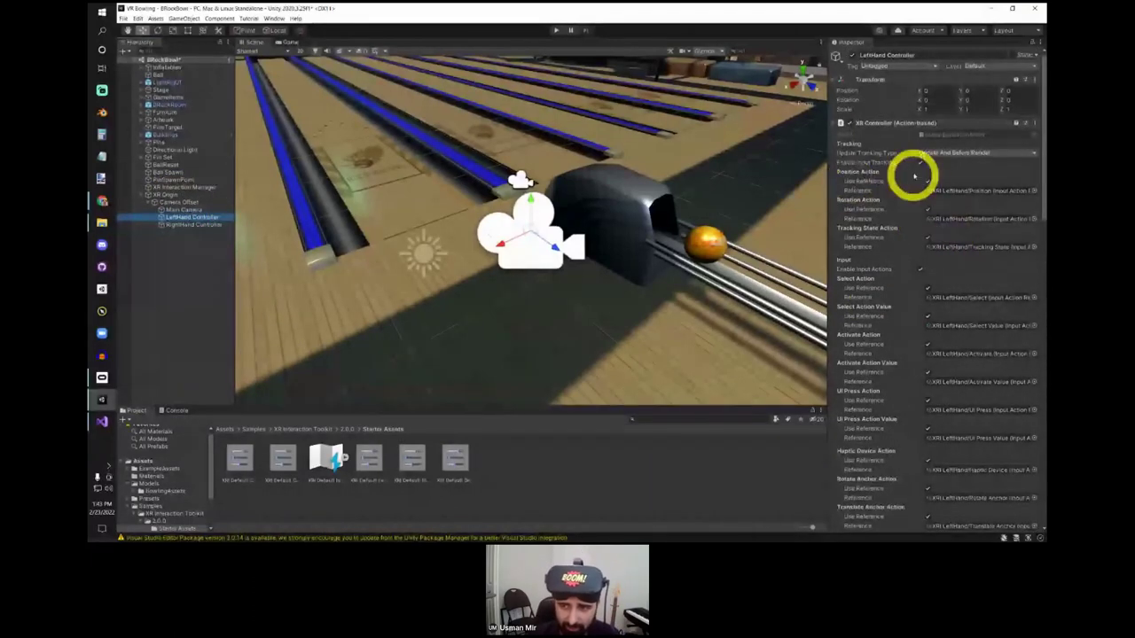
pyautogui.scroll(-2, 949, 230)
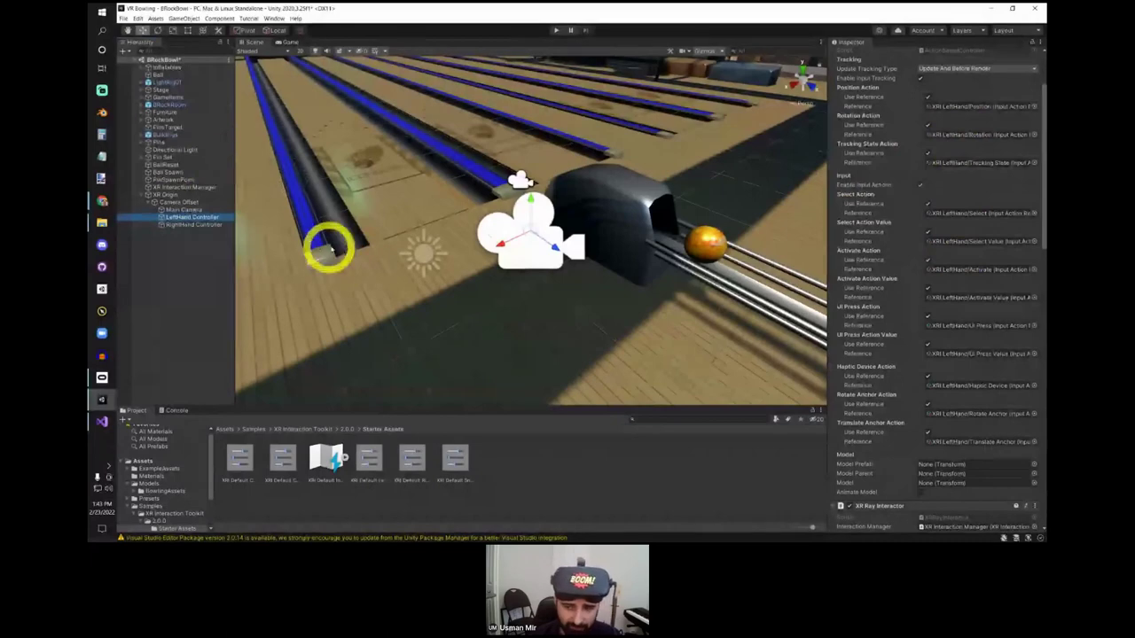
pyautogui.click(169, 240)
pyautogui.click(183, 195)
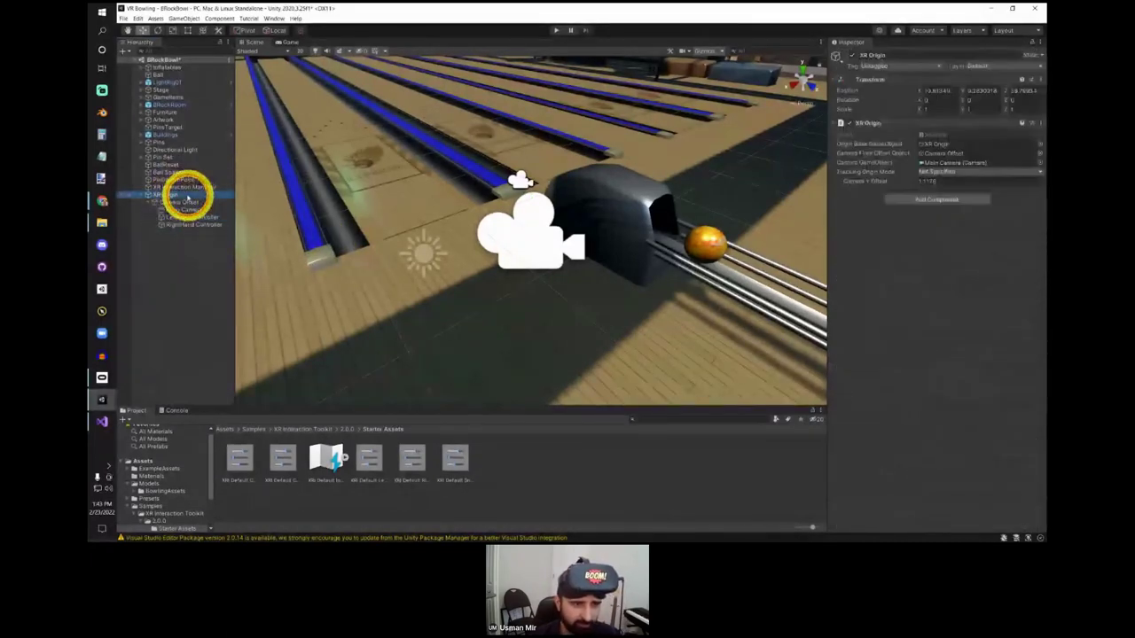
# Step: Delete the XR Origin and re-create an XR Origin (Action-based) from the Hierarchy menu
pyautogui.press('Delete')
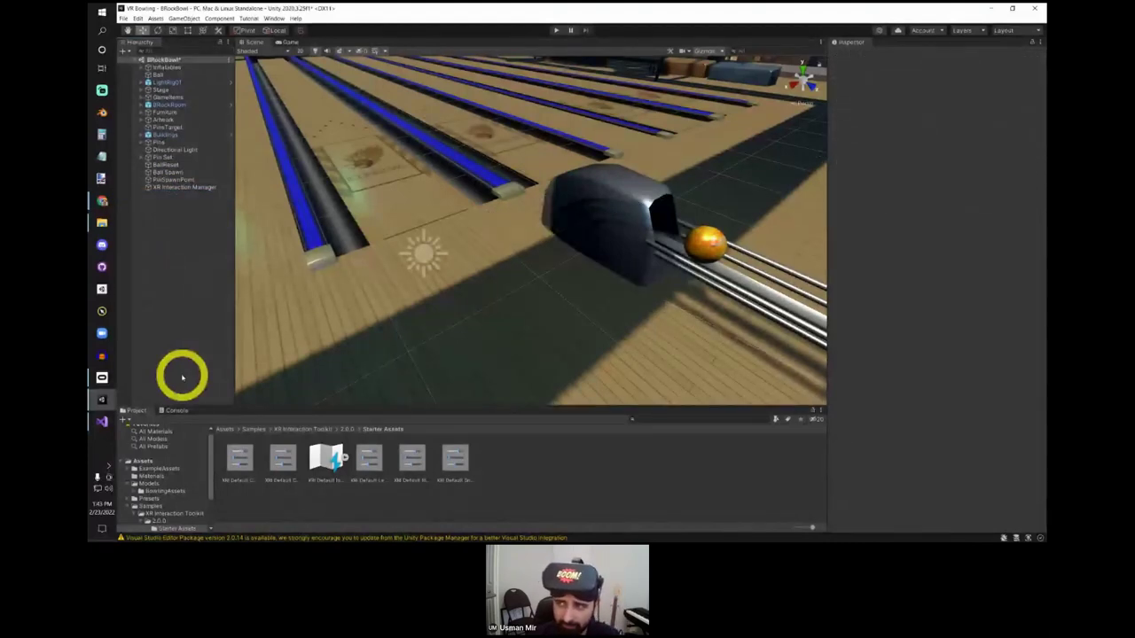
pyautogui.rightClick(171, 229)
pyautogui.moveTo(221, 386)
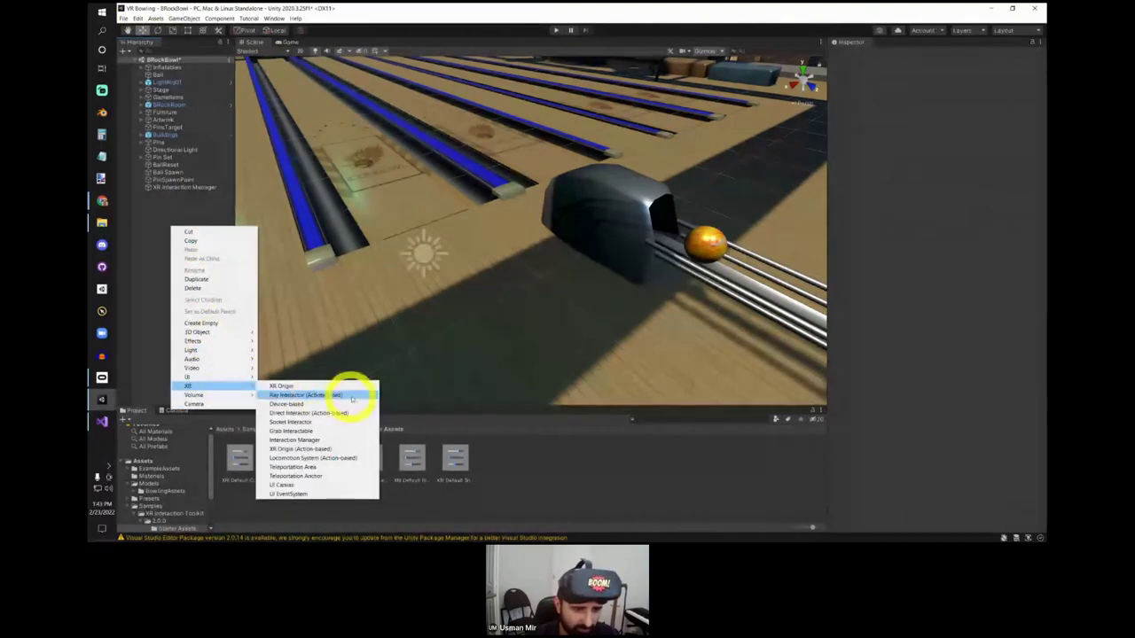
pyautogui.click(367, 450)
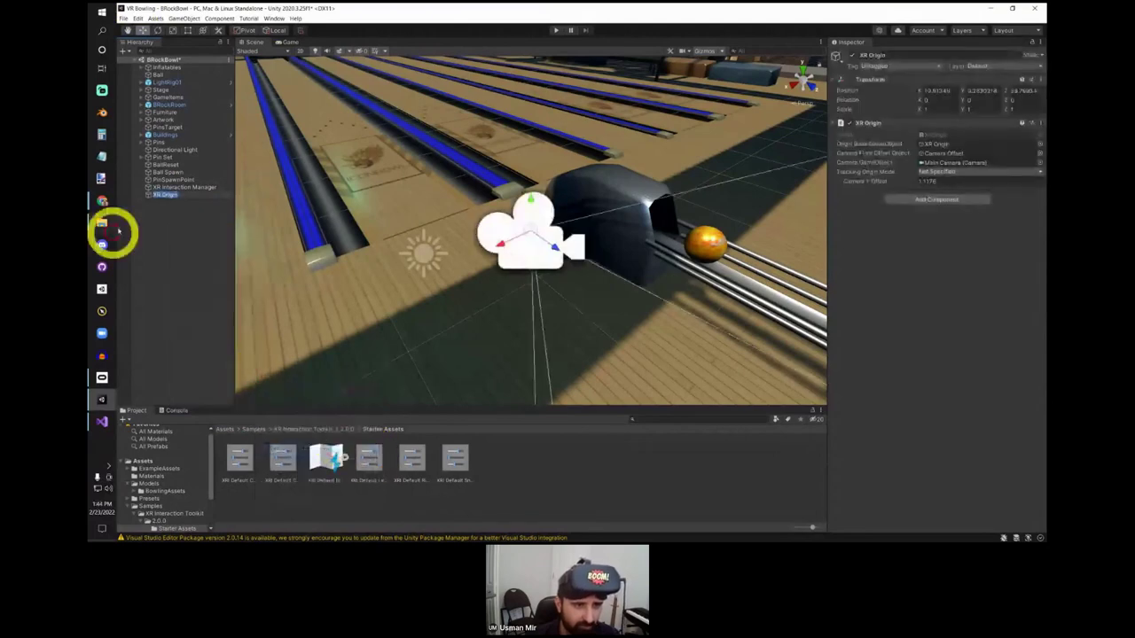
# Step: Move the XR Origin beside the ball return (11.076, 0.283, 39.889), rotated Y -180 toward the pins
pyautogui.press('f')
pyautogui.keyDown('alt'); pyautogui.moveTo(506, 241); pyautogui.dragTo(470, 331); pyautogui.keyUp('alt')
pyautogui.doubleClick(218, 195)
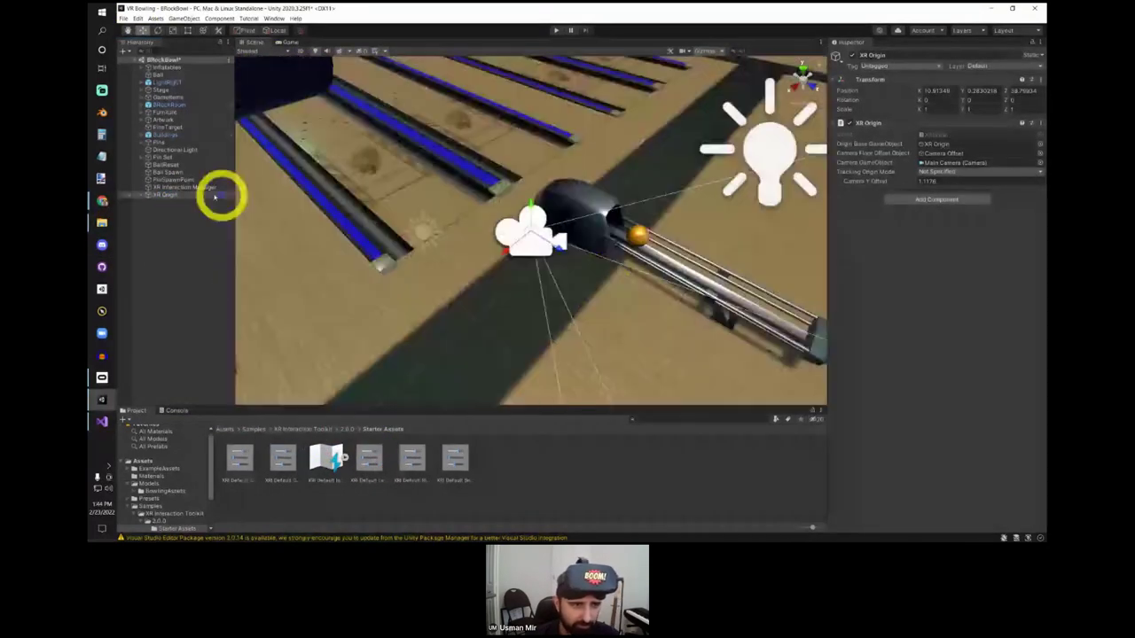
pyautogui.doubleClick(209, 197)
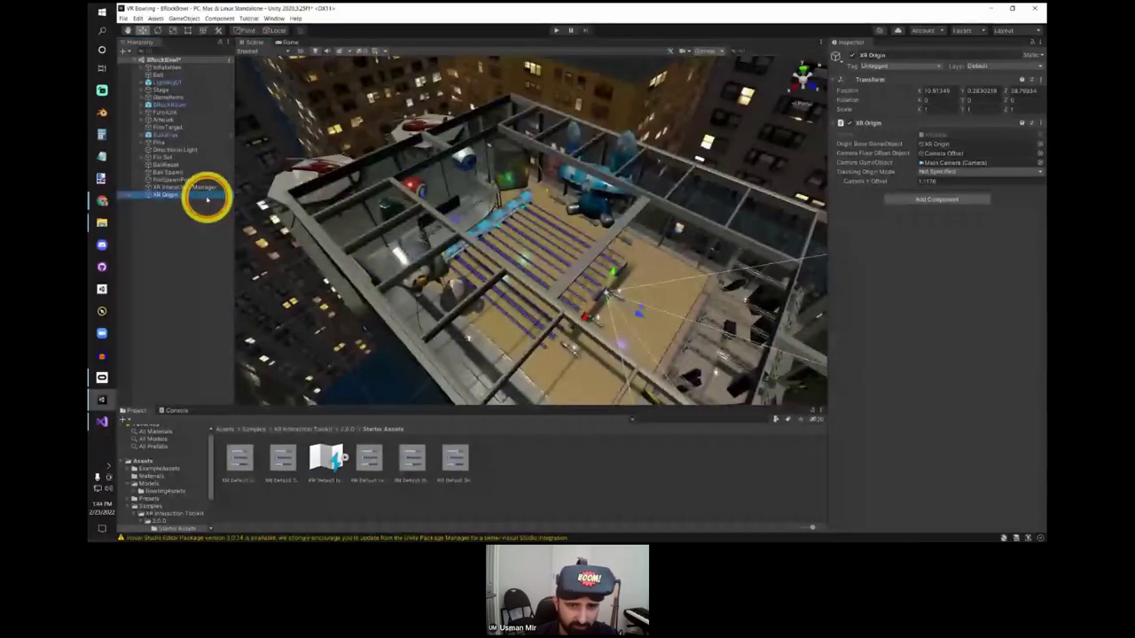
pyautogui.keyDown('alt'); pyautogui.moveTo(532, 234); pyautogui.dragTo(690, 300); pyautogui.keyUp('alt')
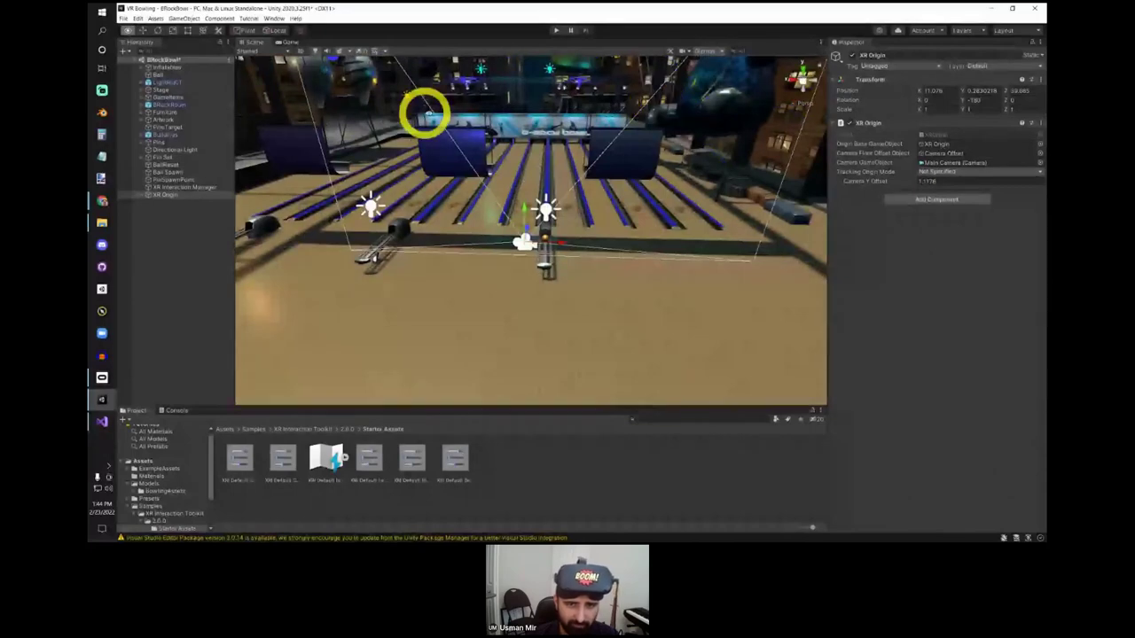
pyautogui.keyDown('alt'); pyautogui.moveTo(424, 112); pyautogui.dragTo(631, 339); pyautogui.keyUp('alt')
pyautogui.scroll(3, 567, 248)
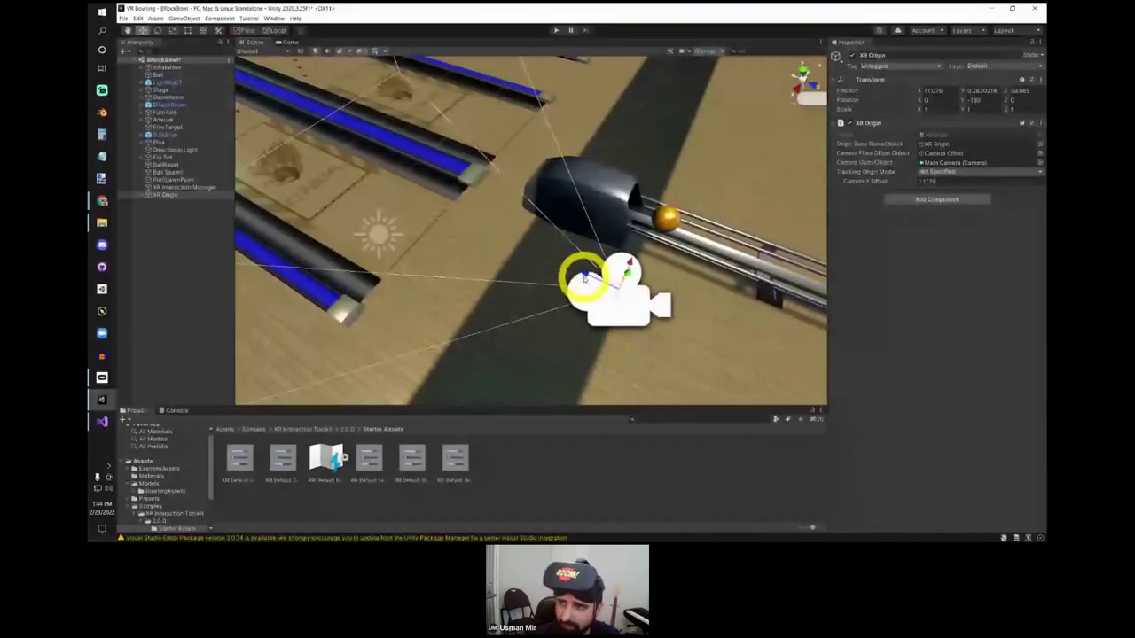
pyautogui.moveTo(585, 277); pyautogui.dragTo(624, 310)
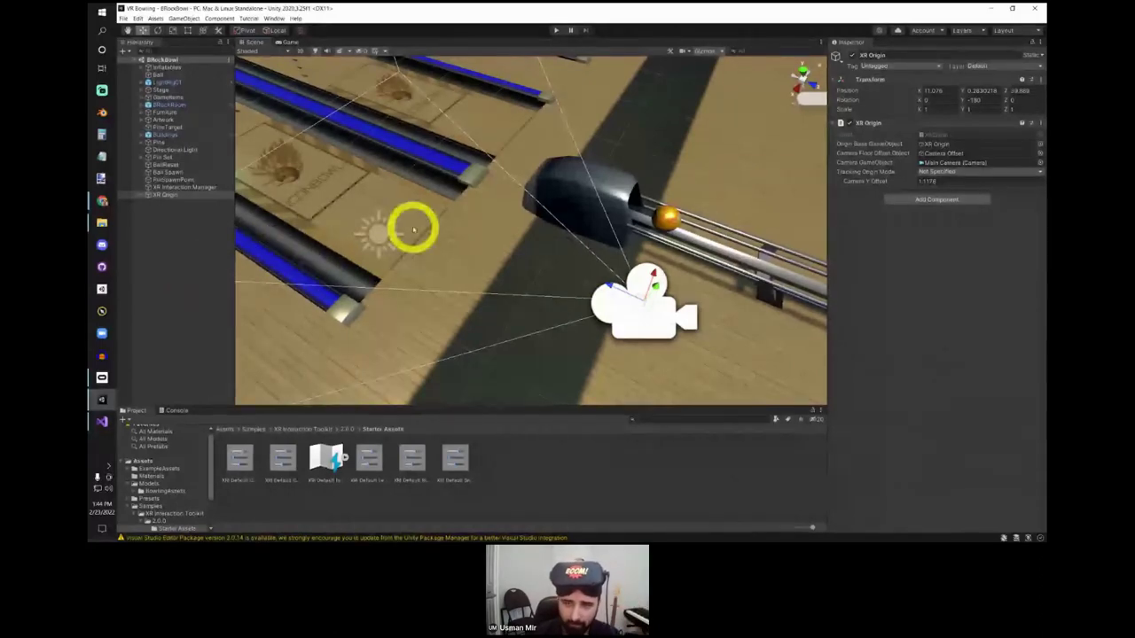
pyautogui.moveTo(476, 286); pyautogui.dragTo(437, 254, button='right')
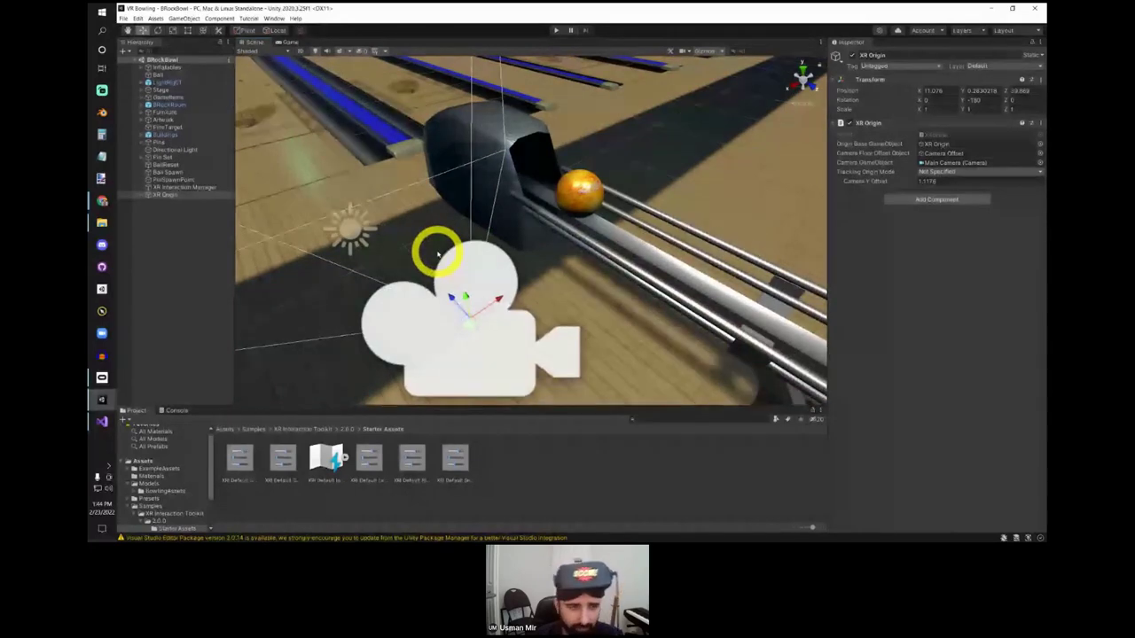
pyautogui.click(180, 341)
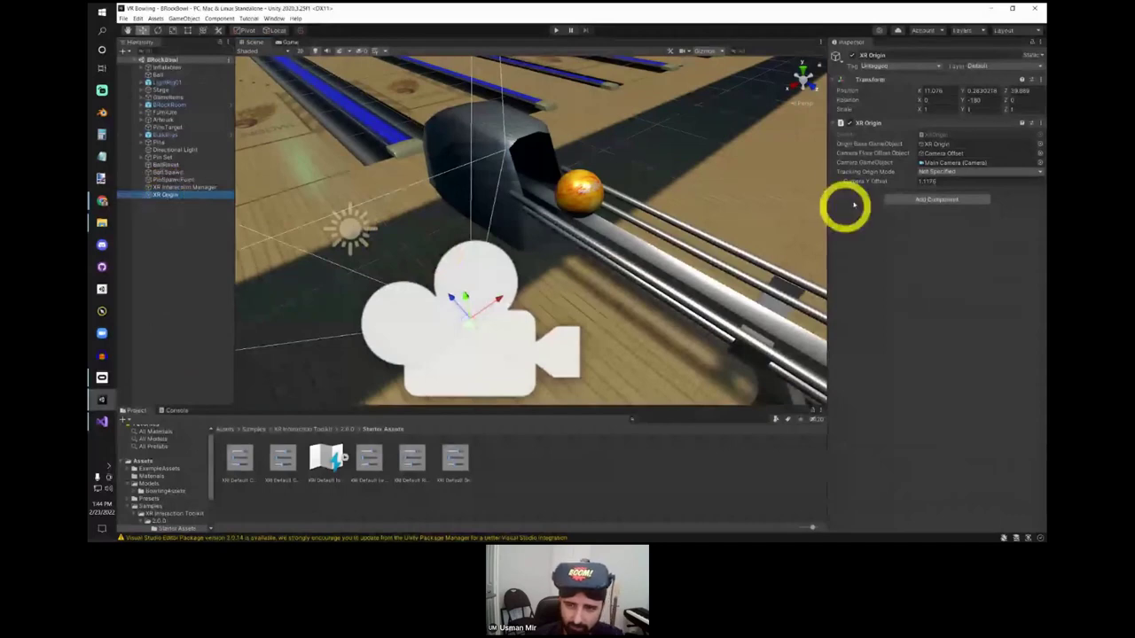
# Step: Filter the Add Component list by 'input', then dismiss it and reselect the XR Origin
pyautogui.click(918, 200)
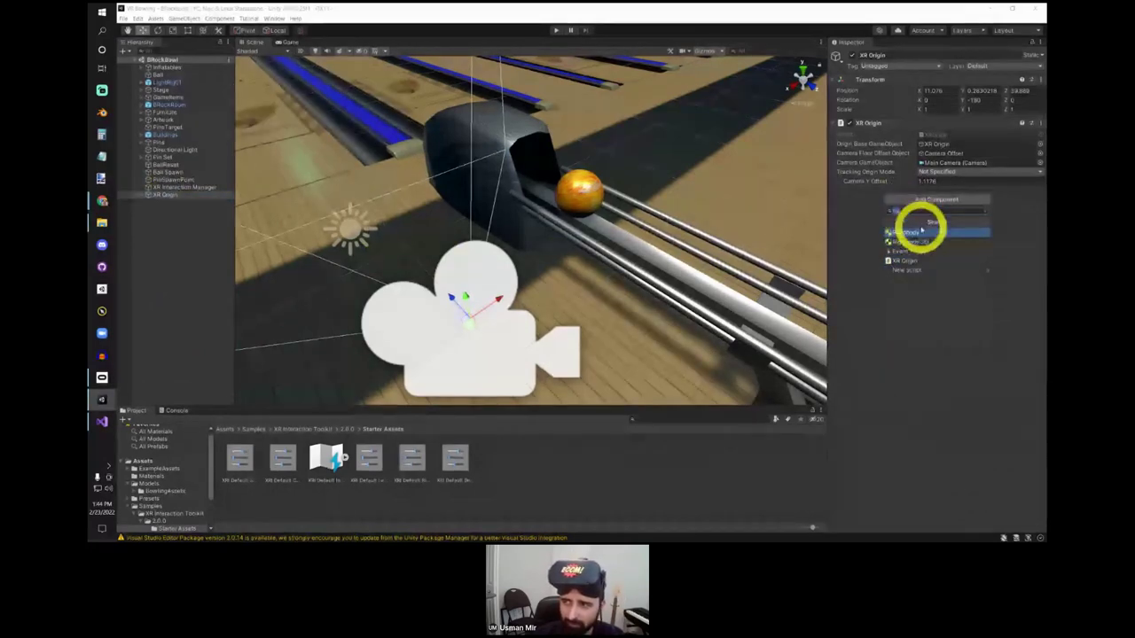
pyautogui.press('BackSpace')
pyautogui.press('BackSpace')
pyautogui.press('BackSpace')
pyautogui.write('input')
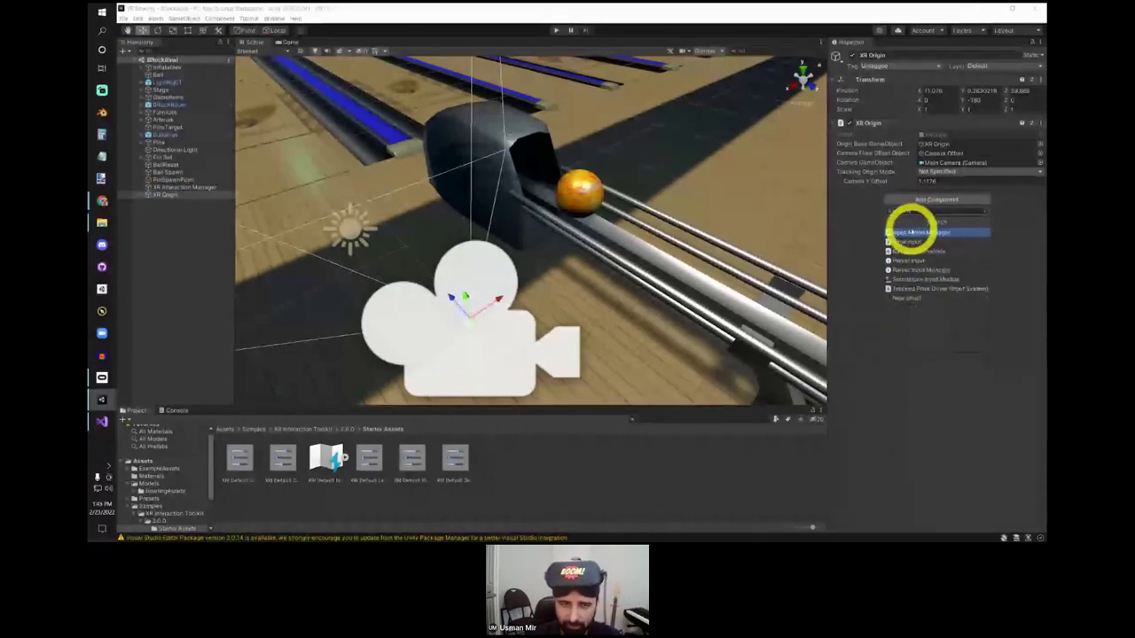
pyautogui.click(441, 302)
pyautogui.click(222, 230)
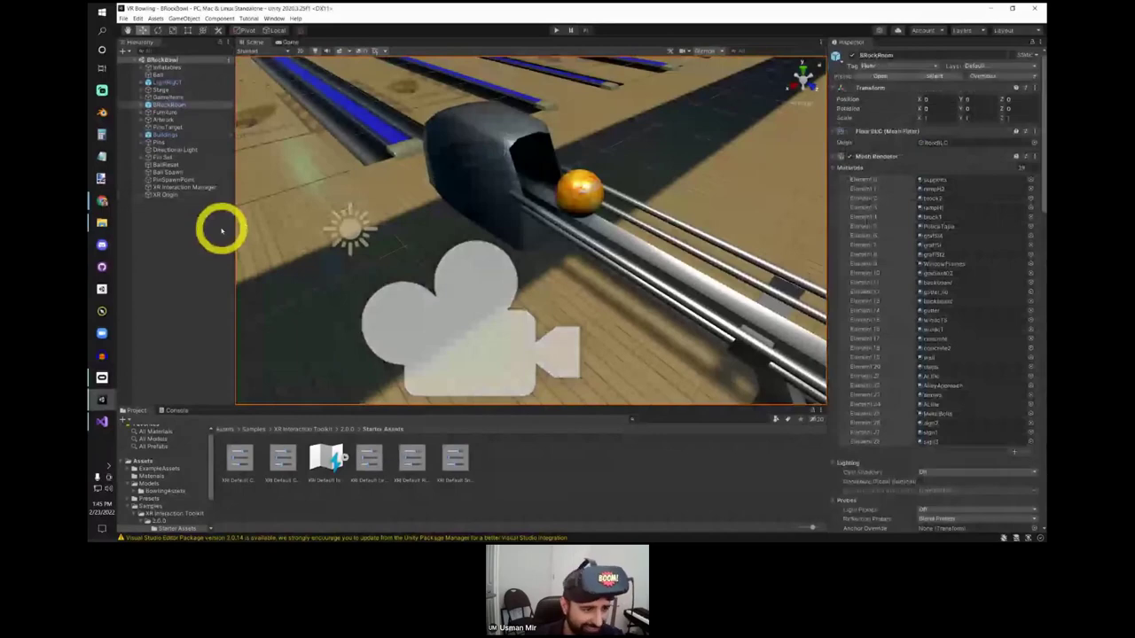
pyautogui.click(156, 202)
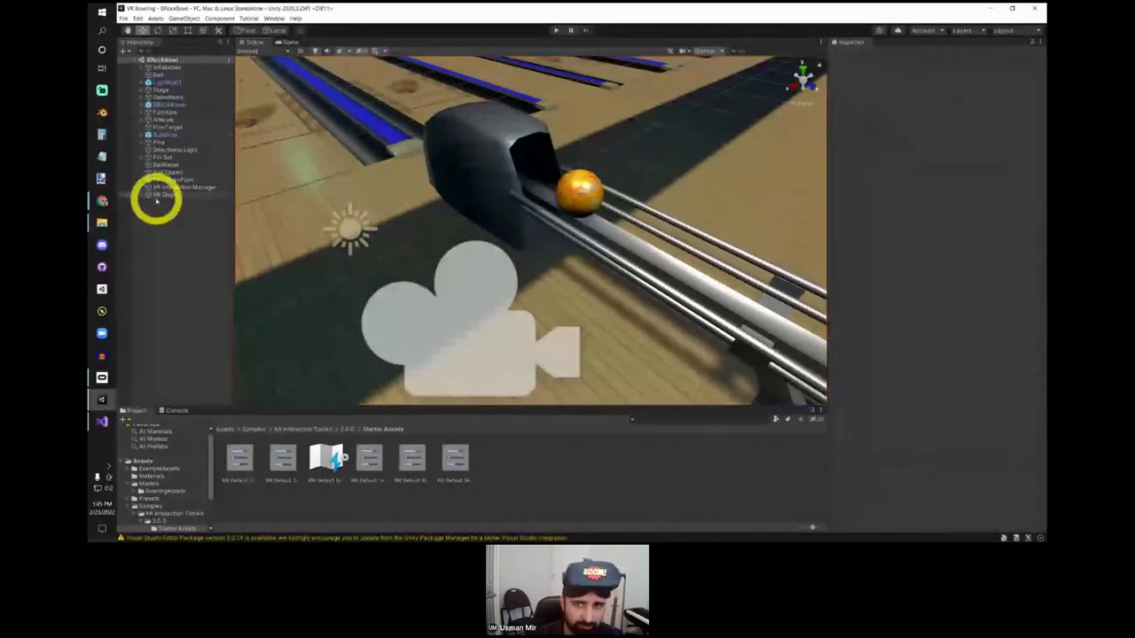
pyautogui.click(158, 195)
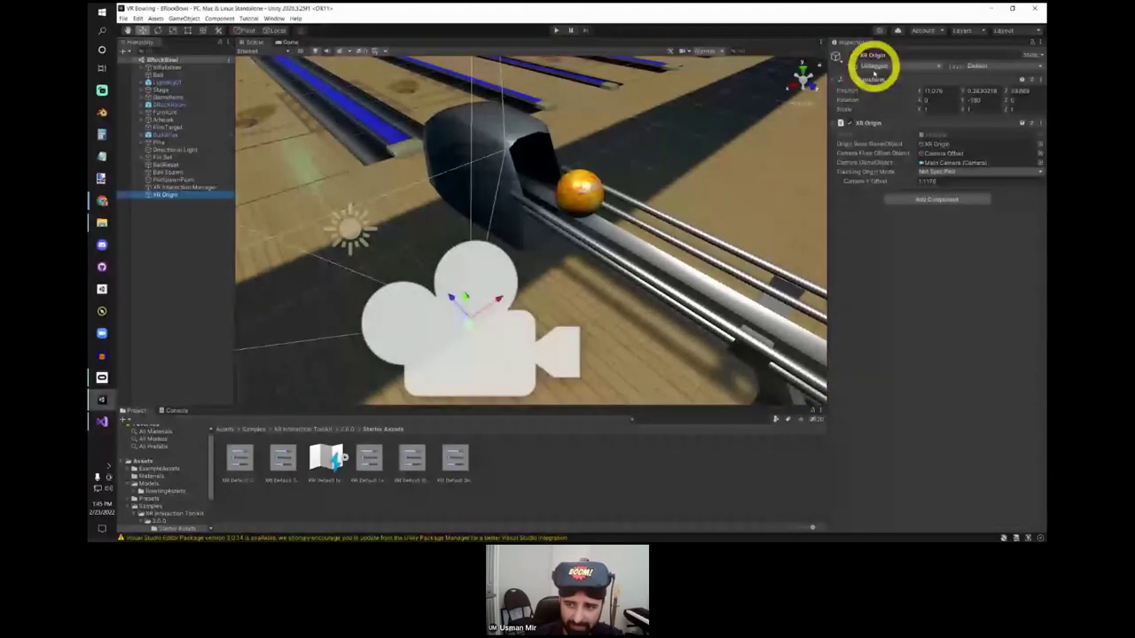
# Step: Add an Input Action Manager to the XR Origin with an empty Element 0 in Action Assets
pyautogui.click(935, 199)
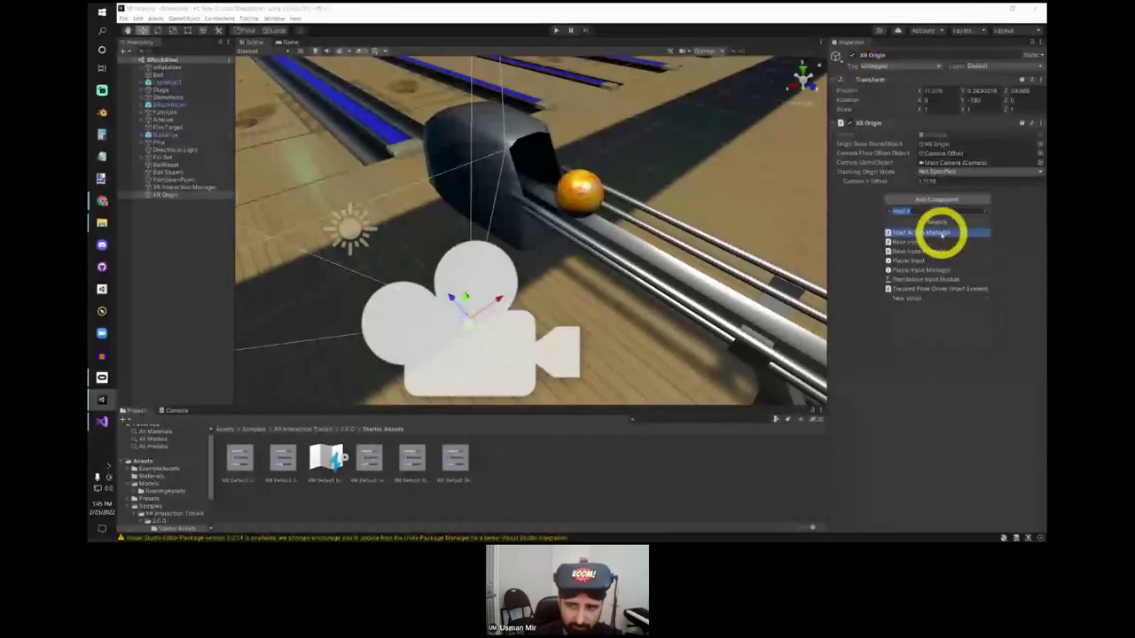
pyautogui.click(942, 233)
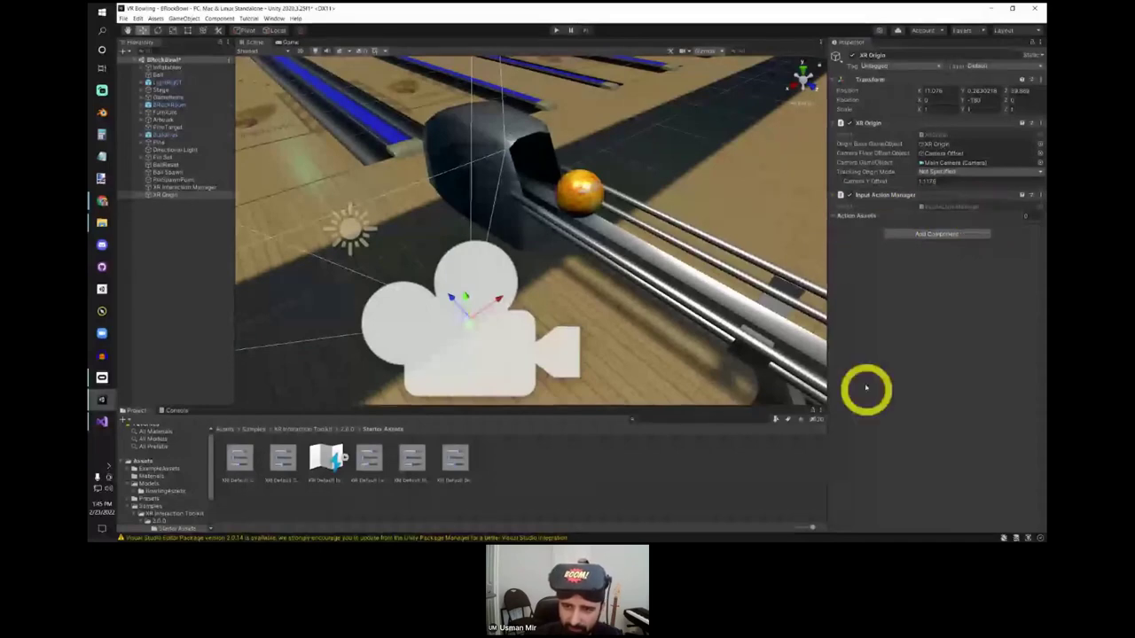
pyautogui.click(833, 216)
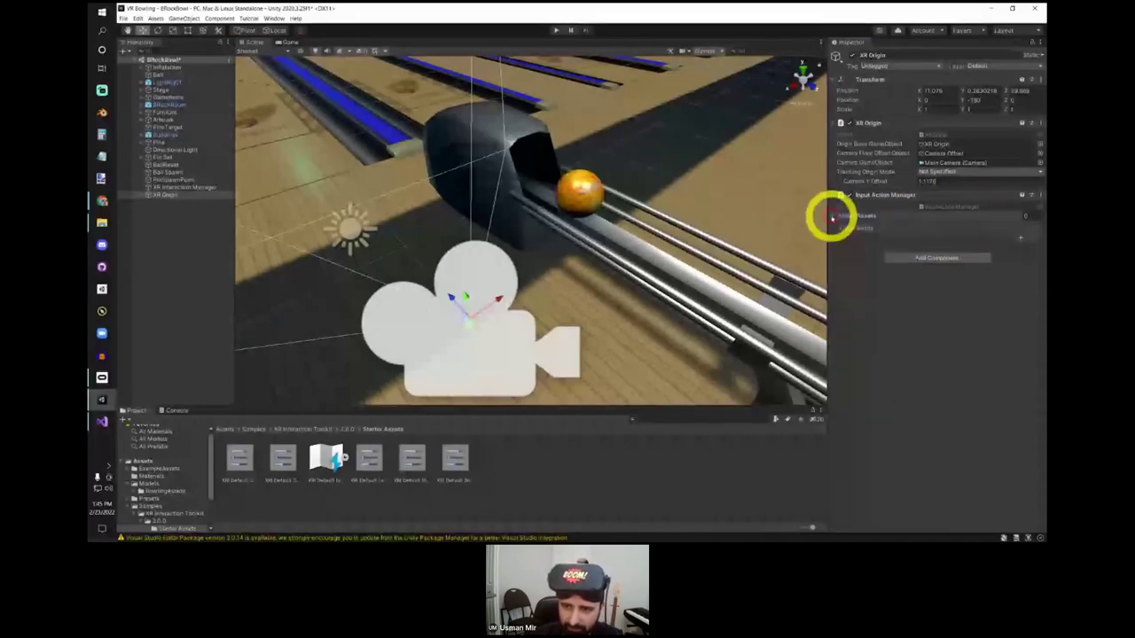
pyautogui.click(1021, 240)
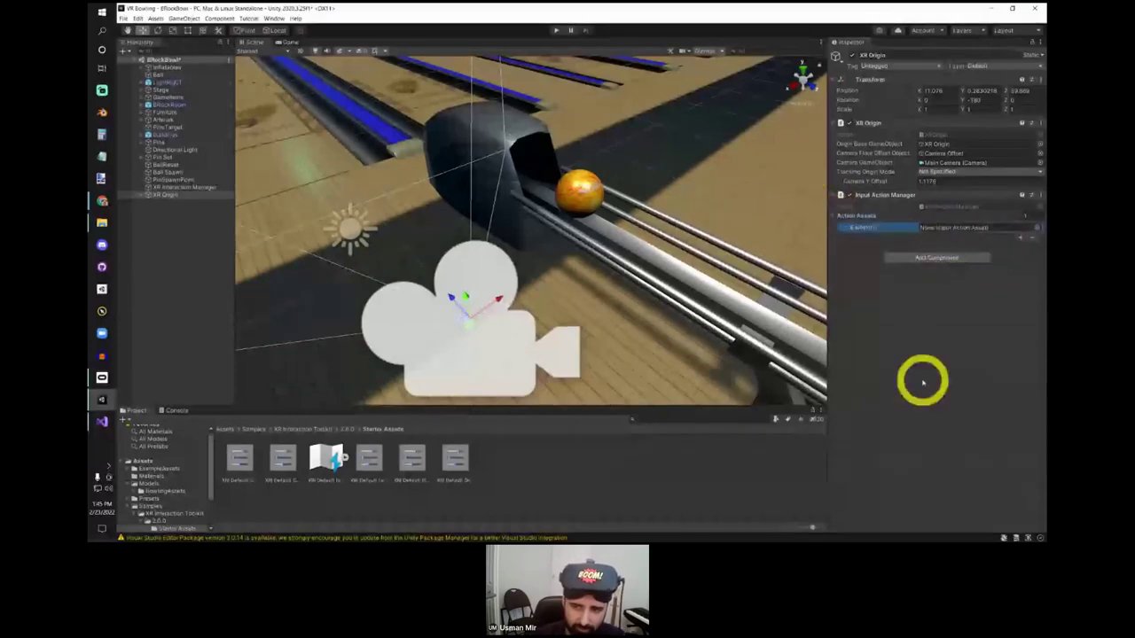
pyautogui.hotkey('ctrl', 'z')
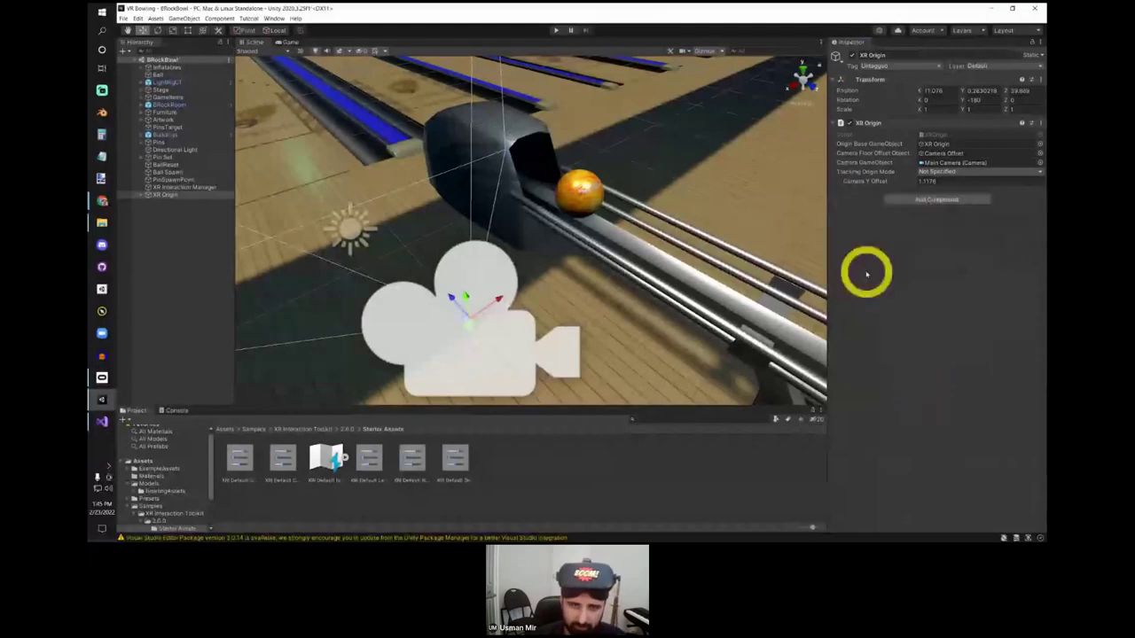
pyautogui.click(915, 203)
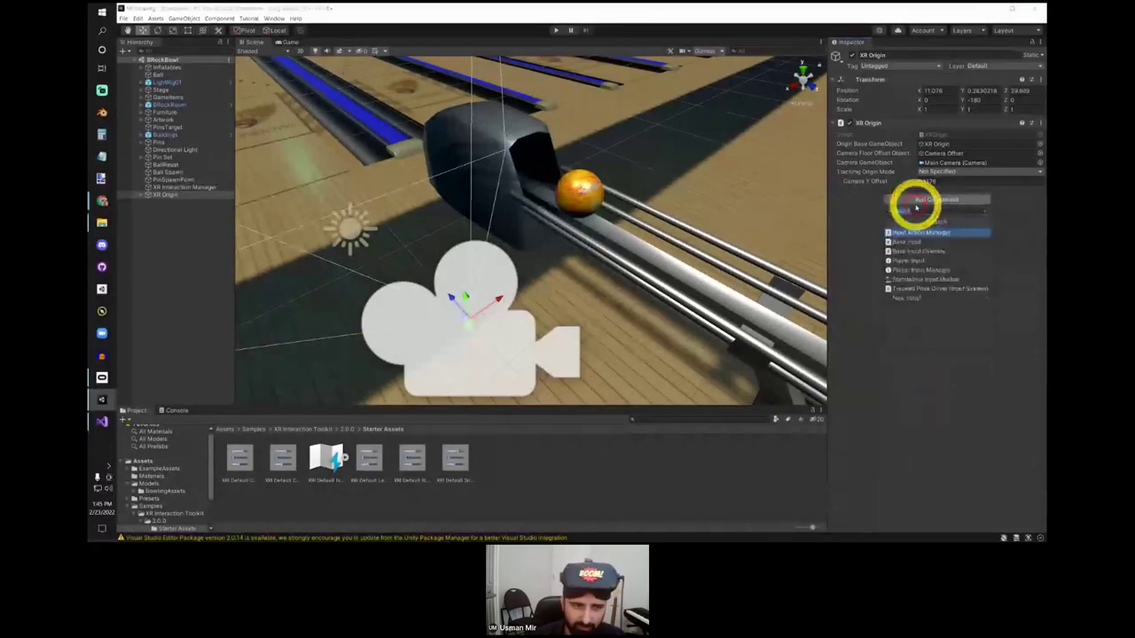
pyautogui.click(914, 232)
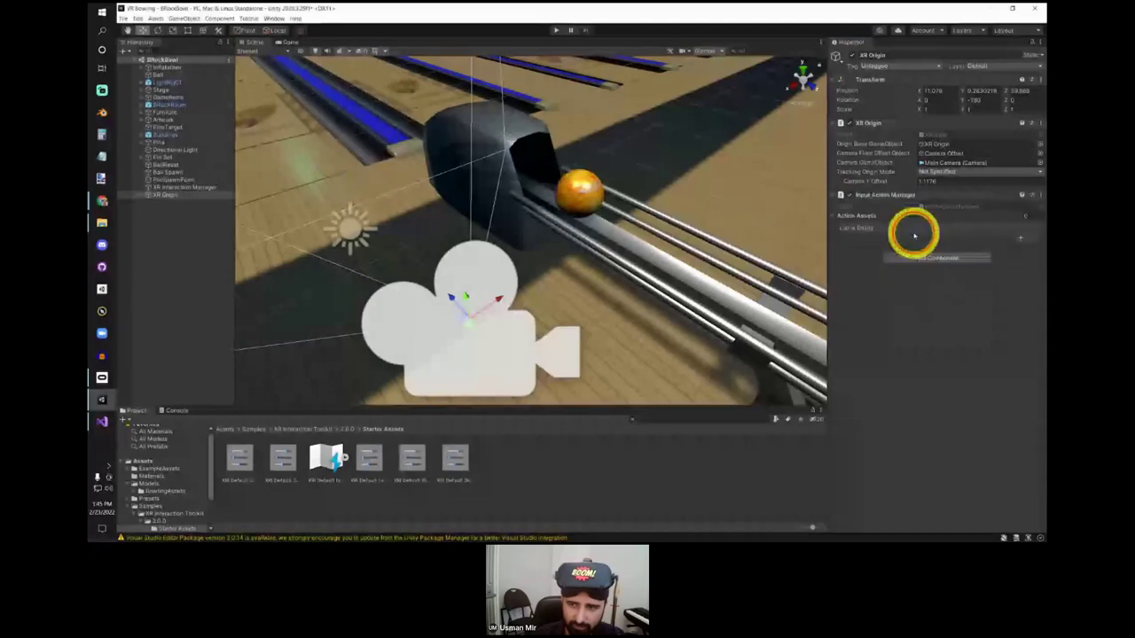
pyautogui.click(912, 306)
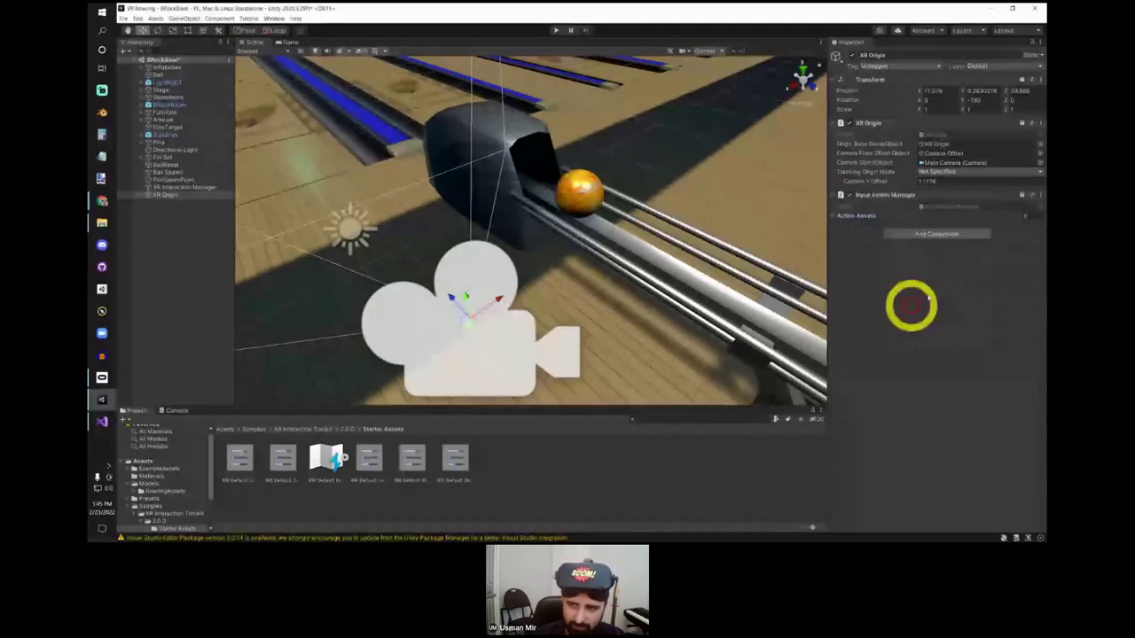
pyautogui.click(853, 217)
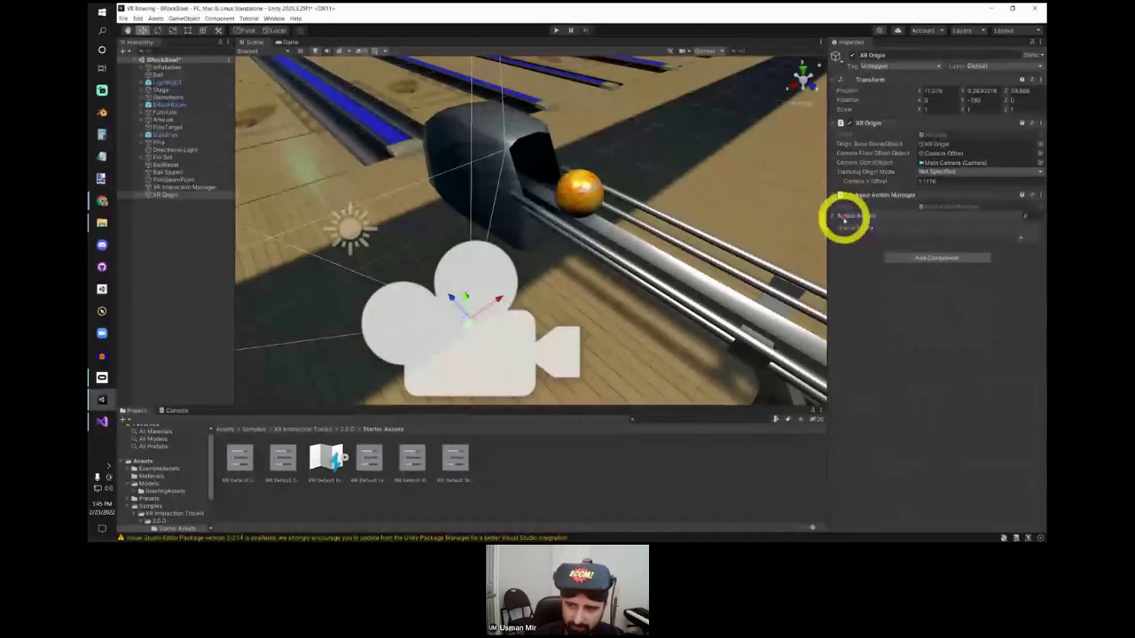
pyautogui.click(1019, 238)
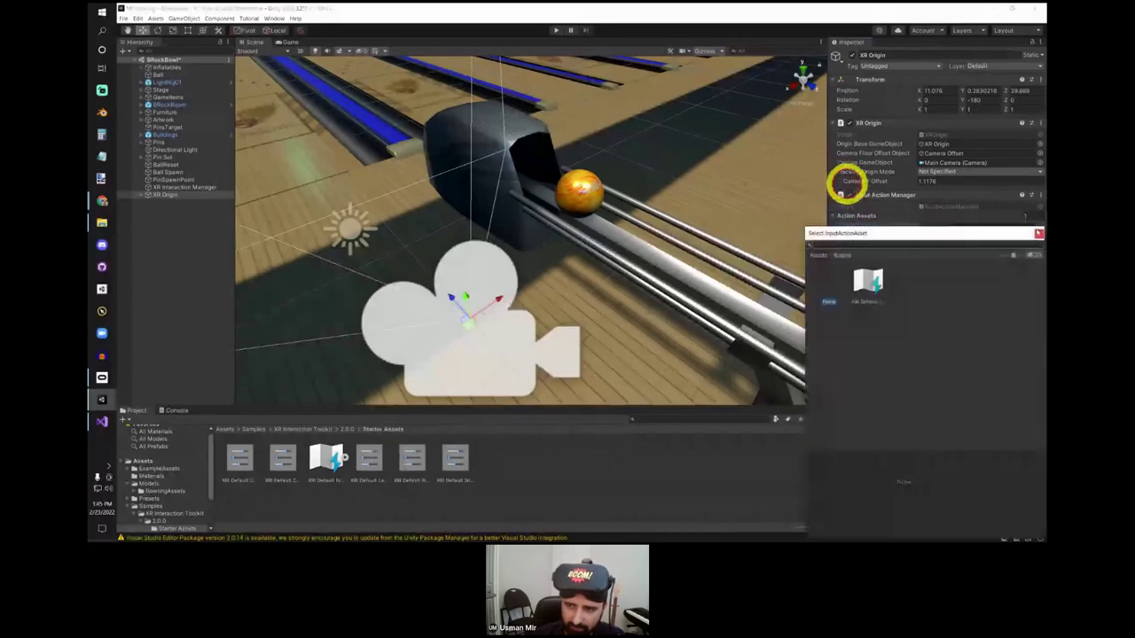
pyautogui.moveTo(973, 232); pyautogui.dragTo(751, 146)
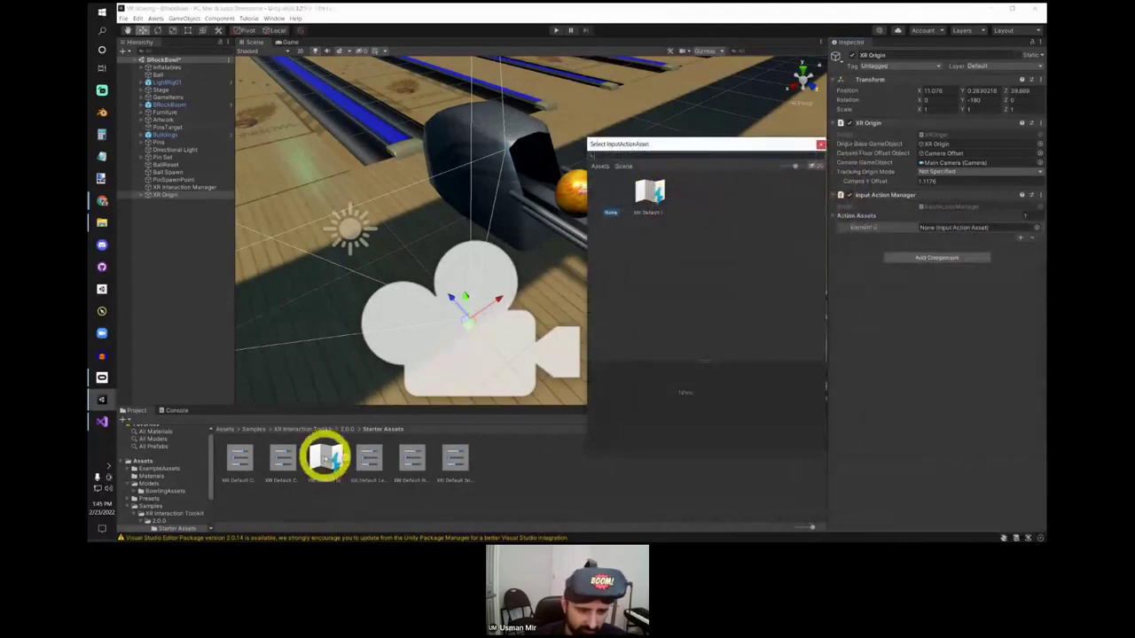
# Step: Assign the XRI Default Input Actions asset to Action Assets Element 0
pyautogui.click(321, 474)
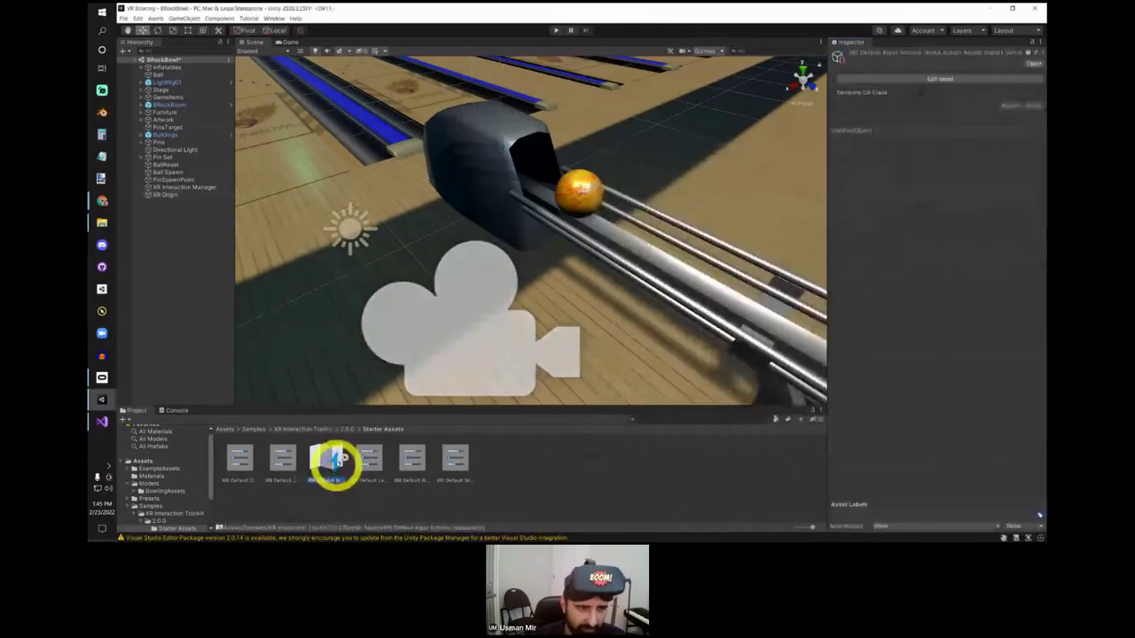
pyautogui.click(169, 195)
pyautogui.click(1036, 228)
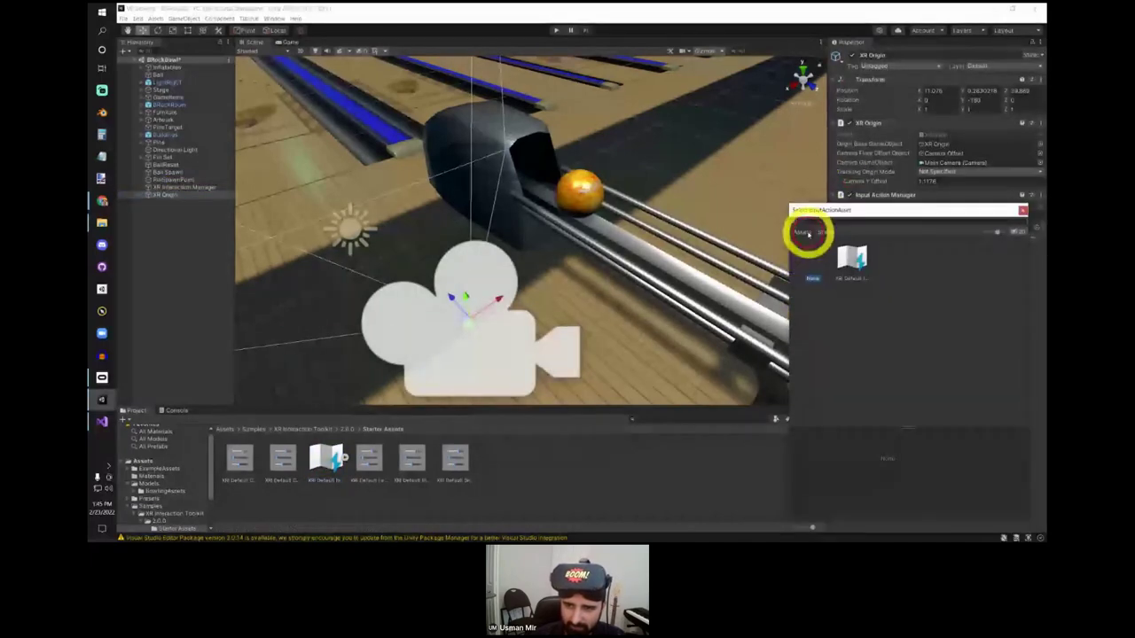
pyautogui.click(851, 258)
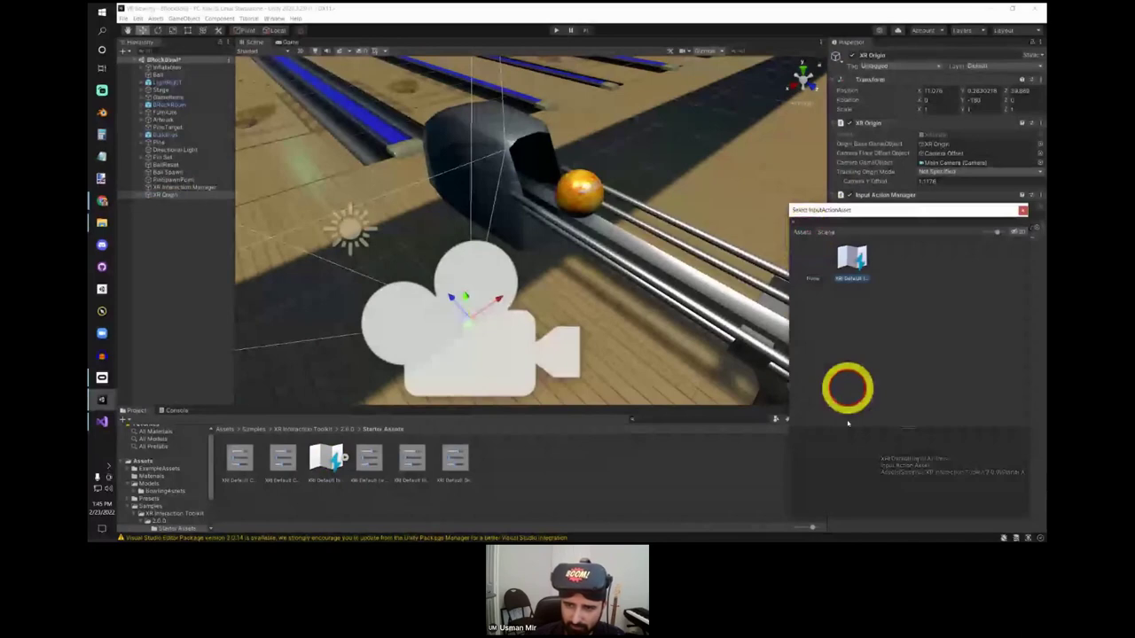
pyautogui.click(940, 258)
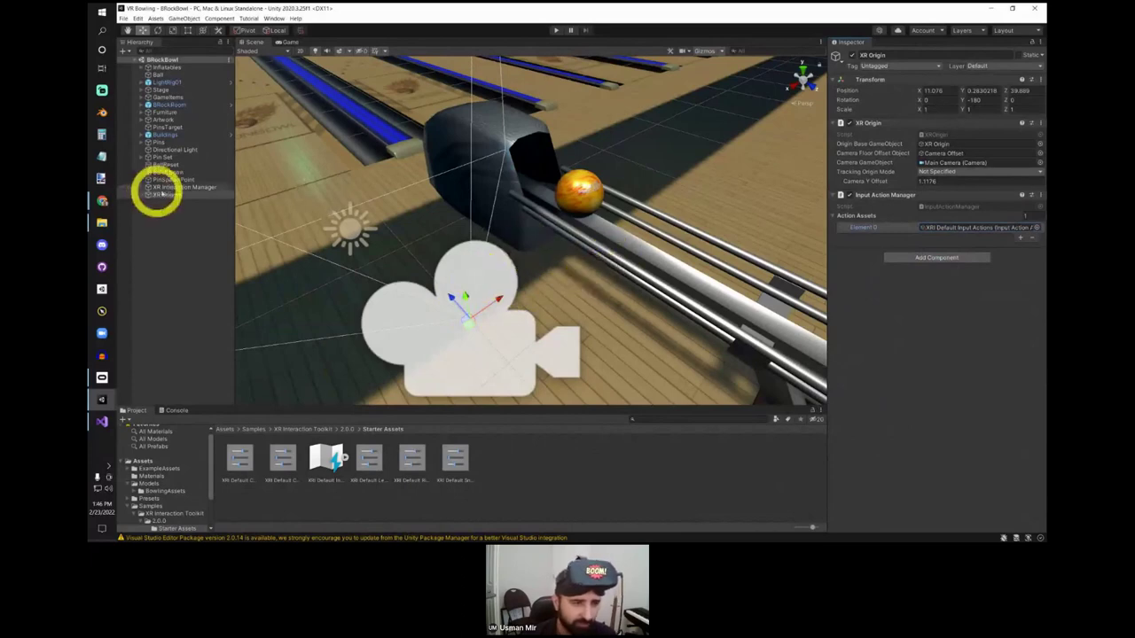
pyautogui.click(141, 196)
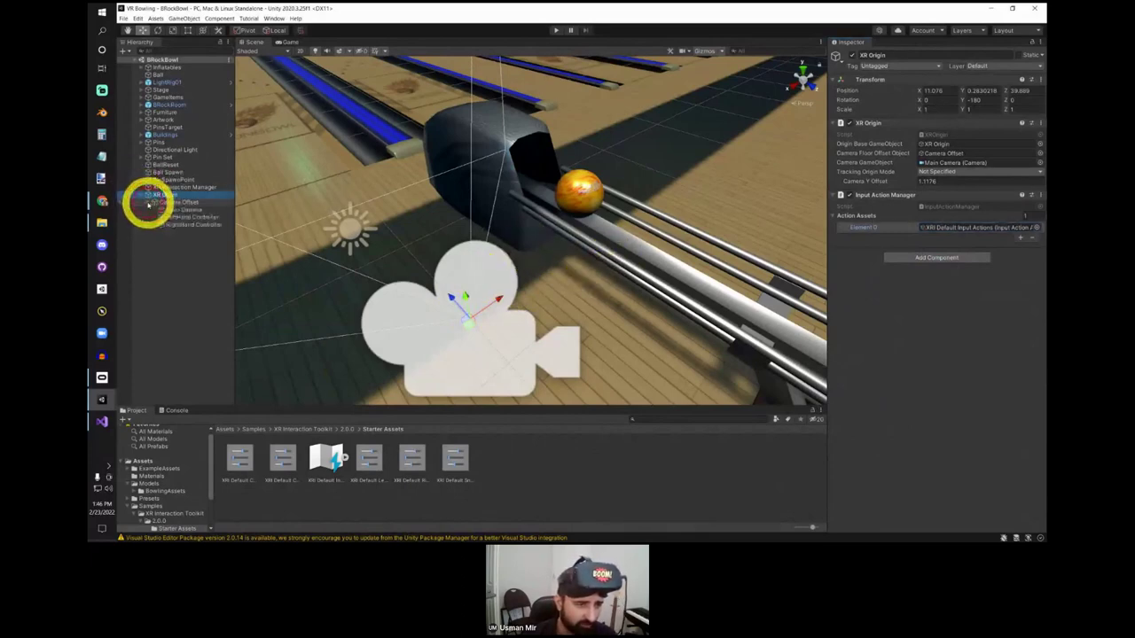
pyautogui.click(148, 202)
pyautogui.click(196, 218)
pyautogui.doubleClick(196, 218)
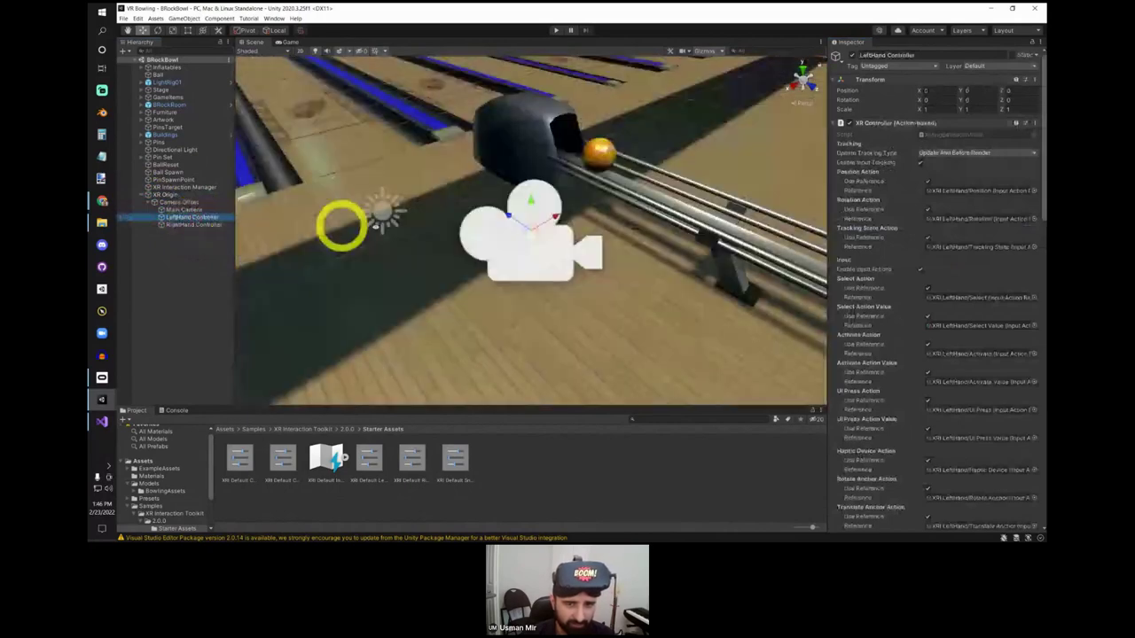
pyautogui.keyDown('alt'); pyautogui.moveTo(341, 227); pyautogui.dragTo(155, 198); pyautogui.keyUp('alt')
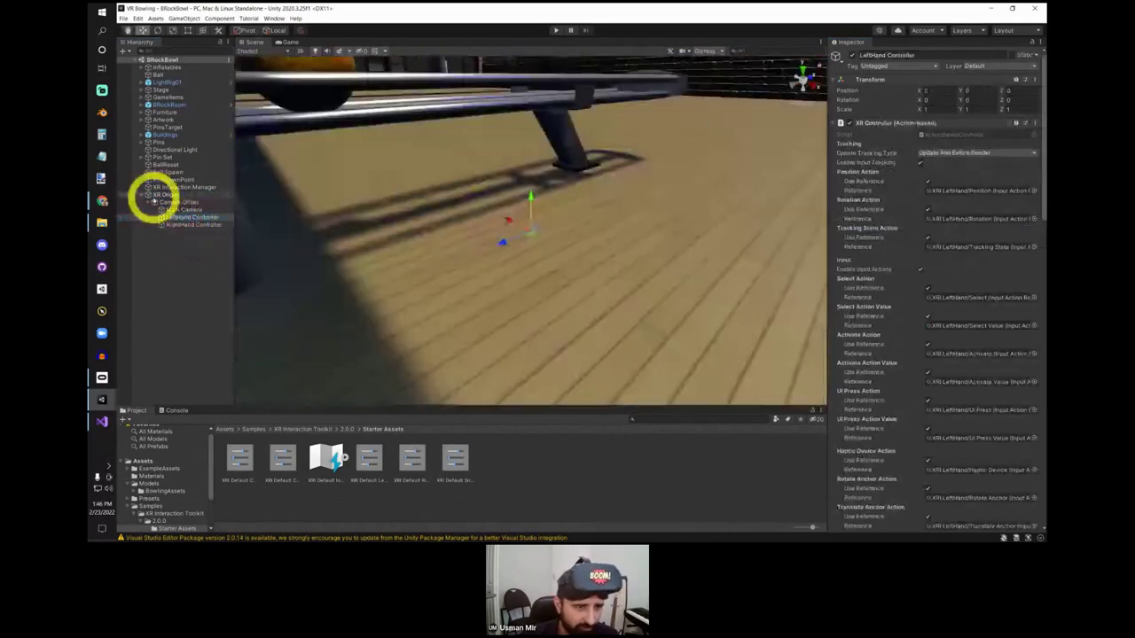
pyautogui.click(147, 195)
pyautogui.click(169, 195)
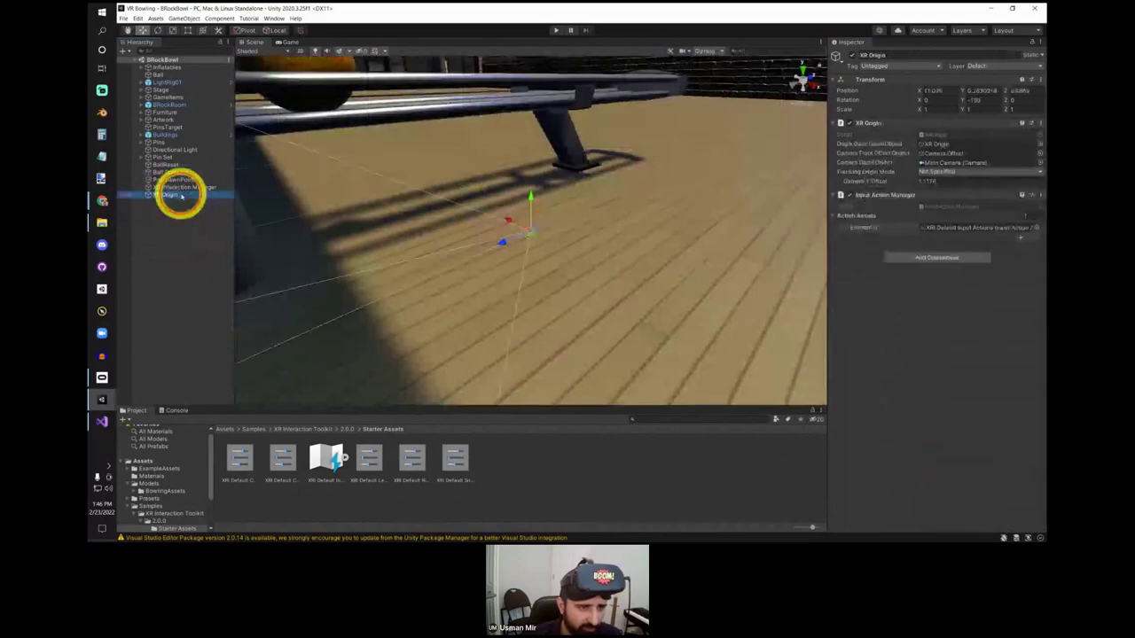
pyautogui.click(148, 195)
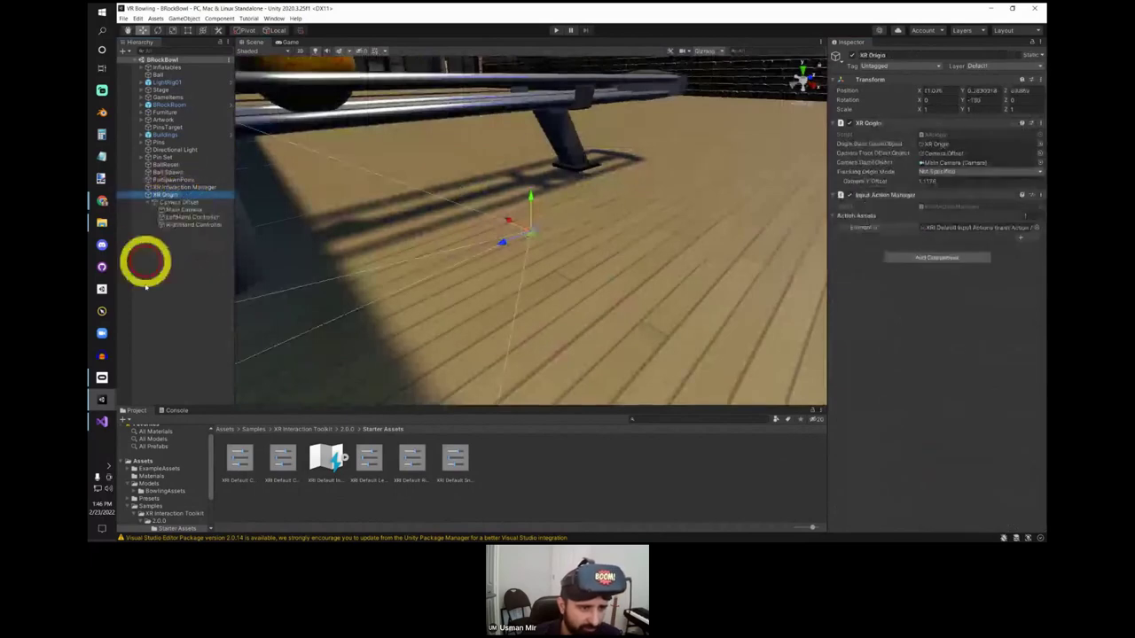
pyautogui.click(150, 203)
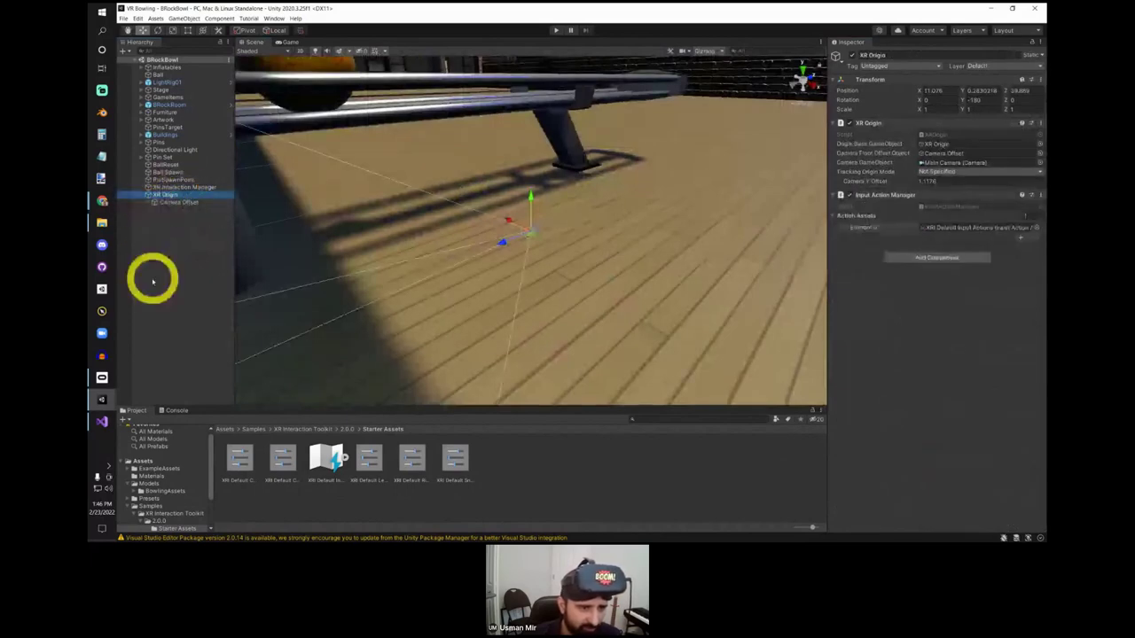
pyautogui.click(148, 203)
pyautogui.click(178, 210)
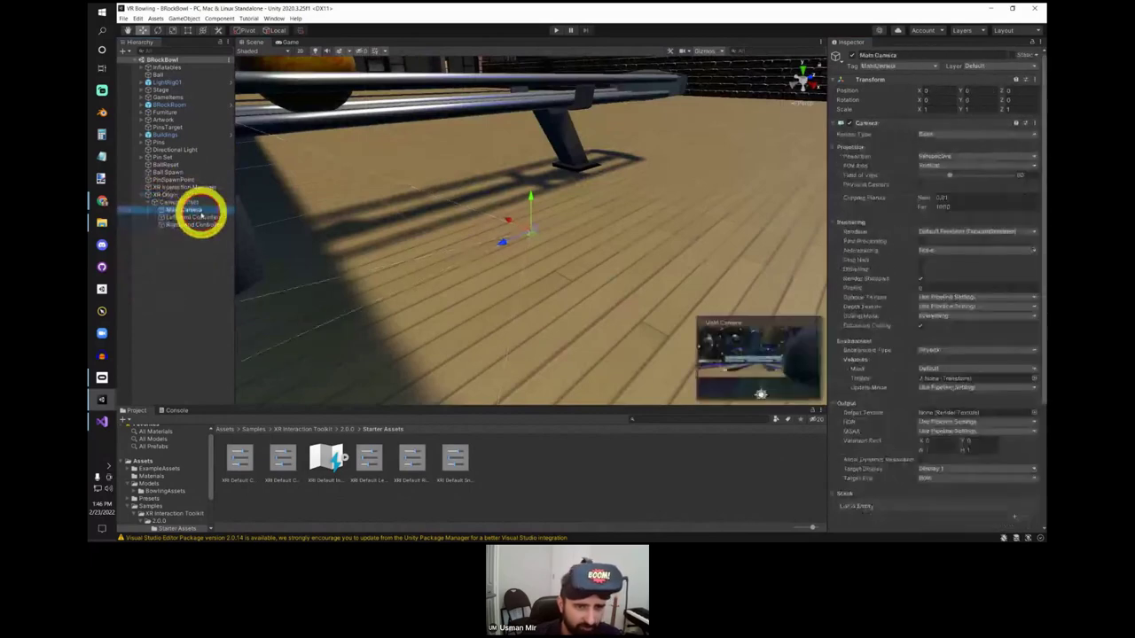
pyautogui.doubleClick(196, 217)
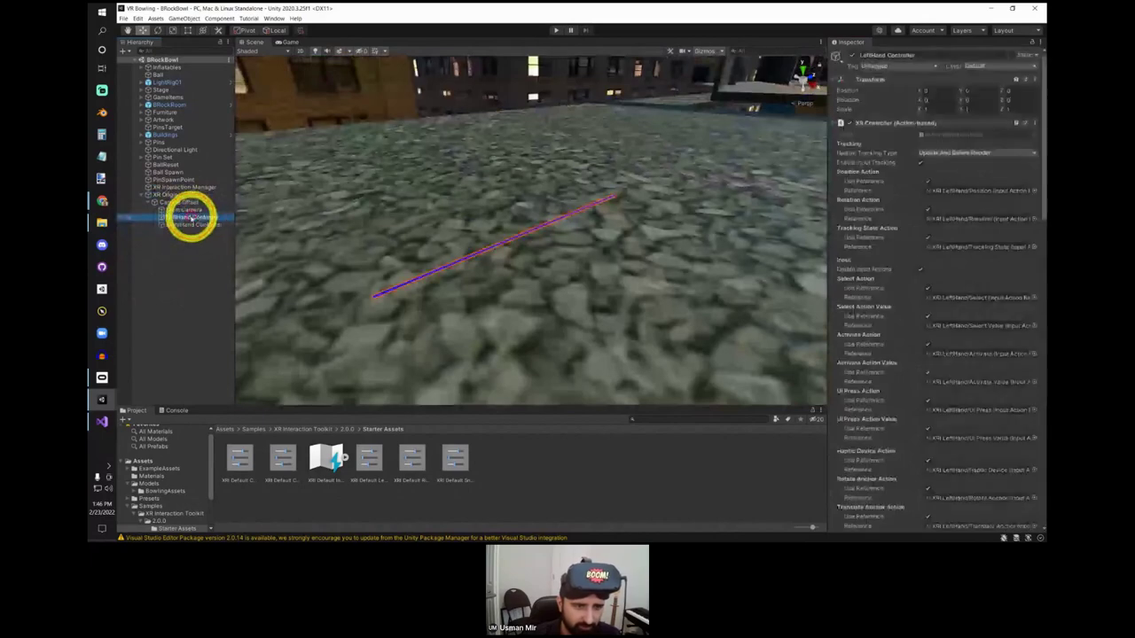
pyautogui.doubleClick(177, 219)
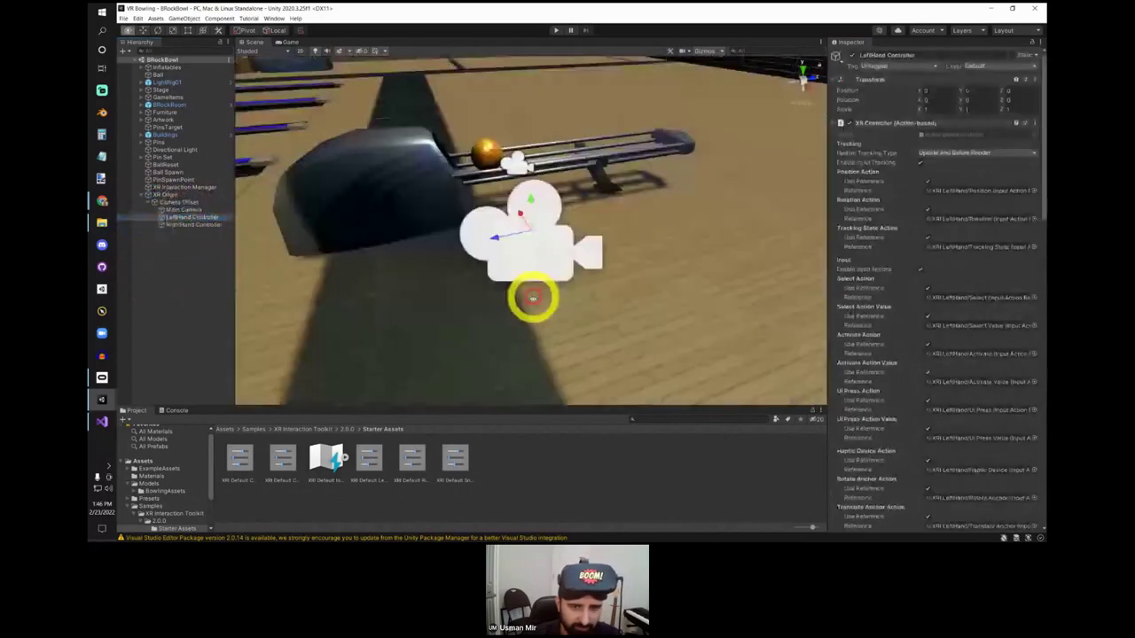
pyautogui.keyDown('alt'); pyautogui.moveTo(530, 234); pyautogui.dragTo(731, 291); pyautogui.keyUp('alt')
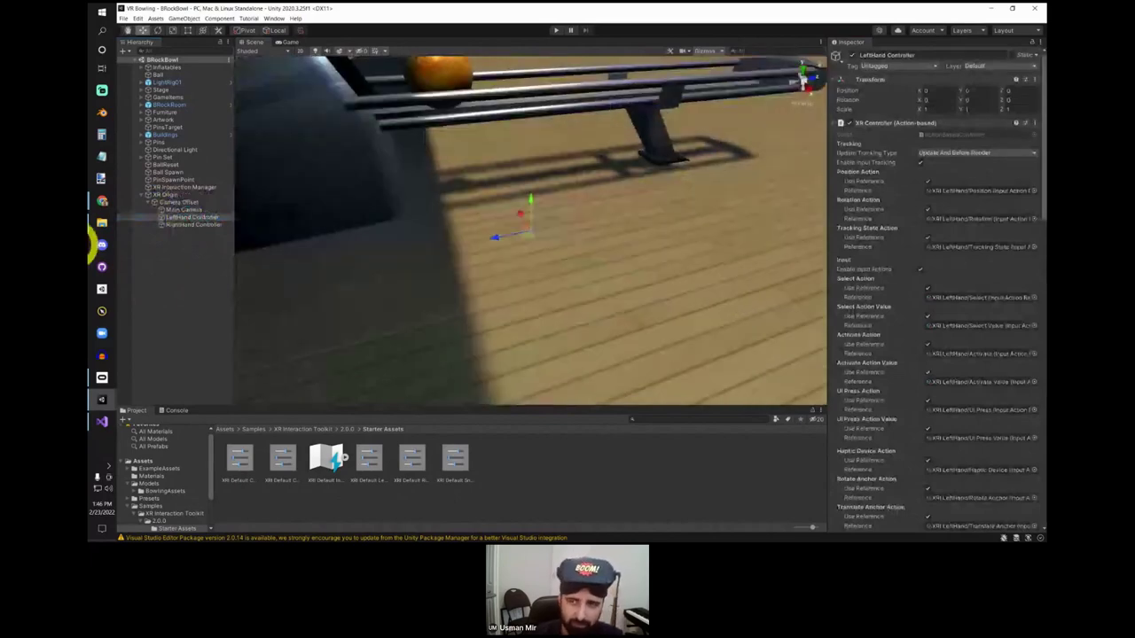
pyautogui.scroll(-5, 904, 105)
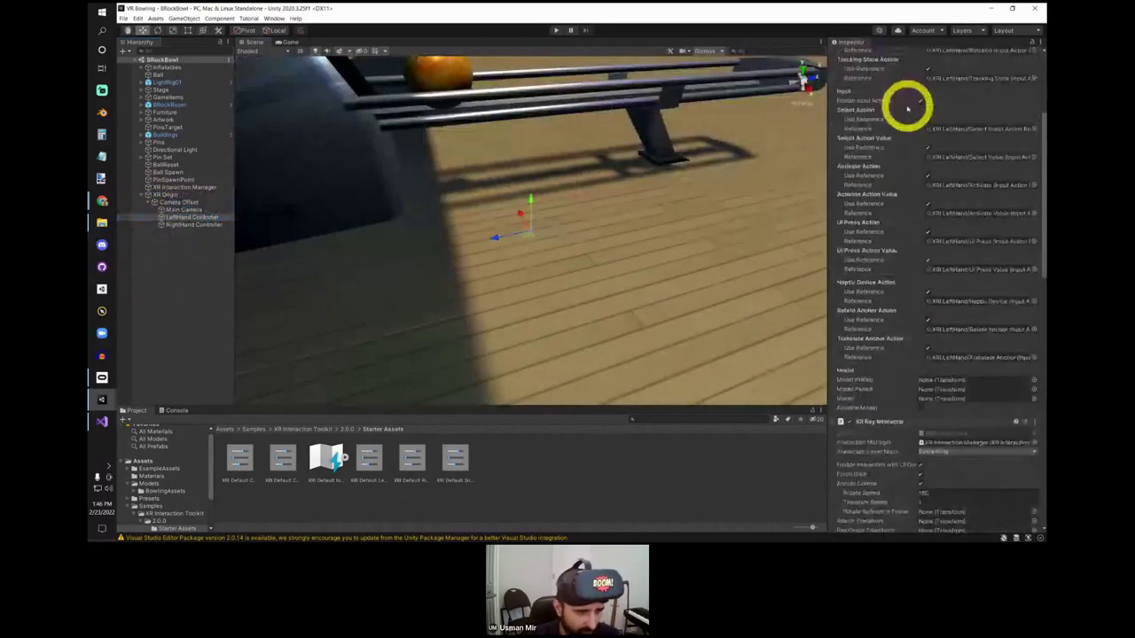
pyautogui.scroll(-5, 907, 108)
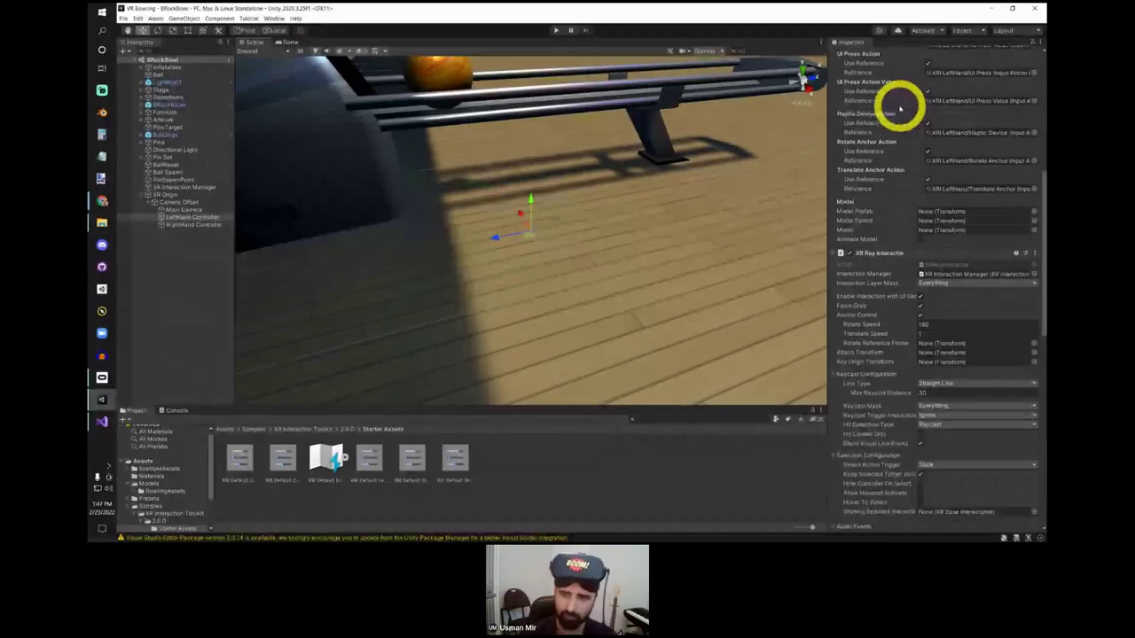
pyautogui.click(188, 217)
pyautogui.scroll(-3, 905, 164)
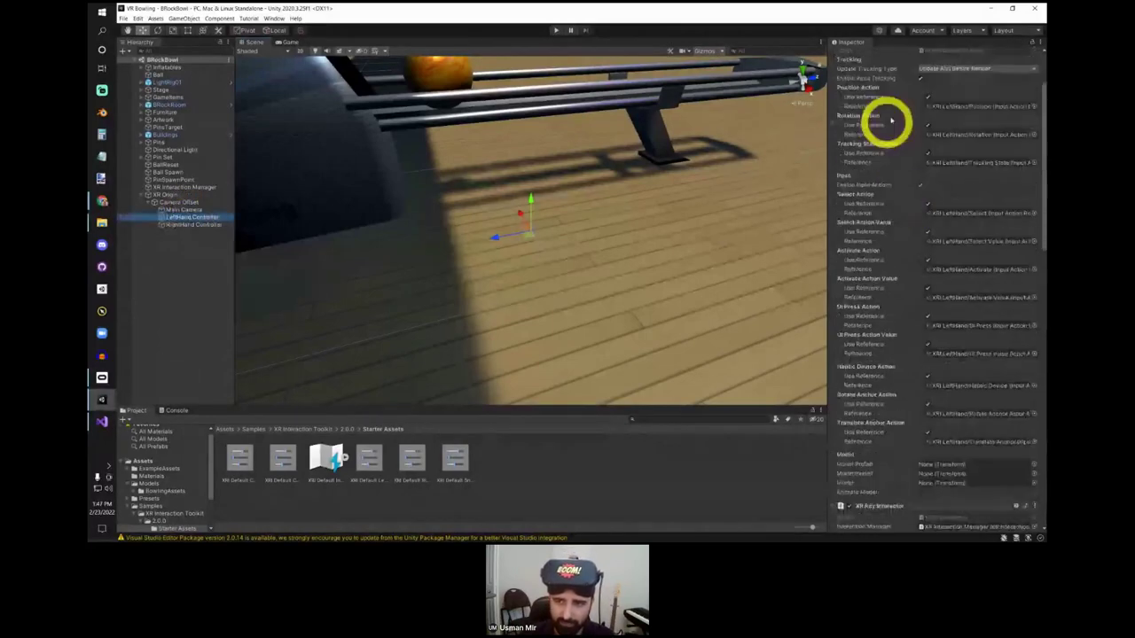
pyautogui.scroll(-8, 891, 120)
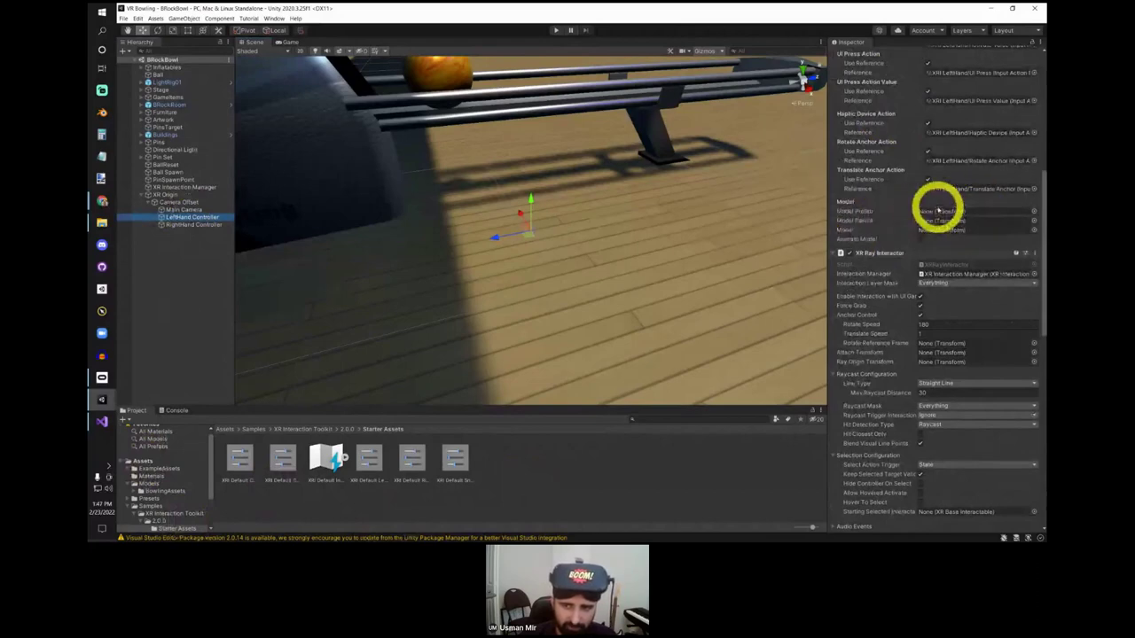
pyautogui.scroll(6, 957, 188)
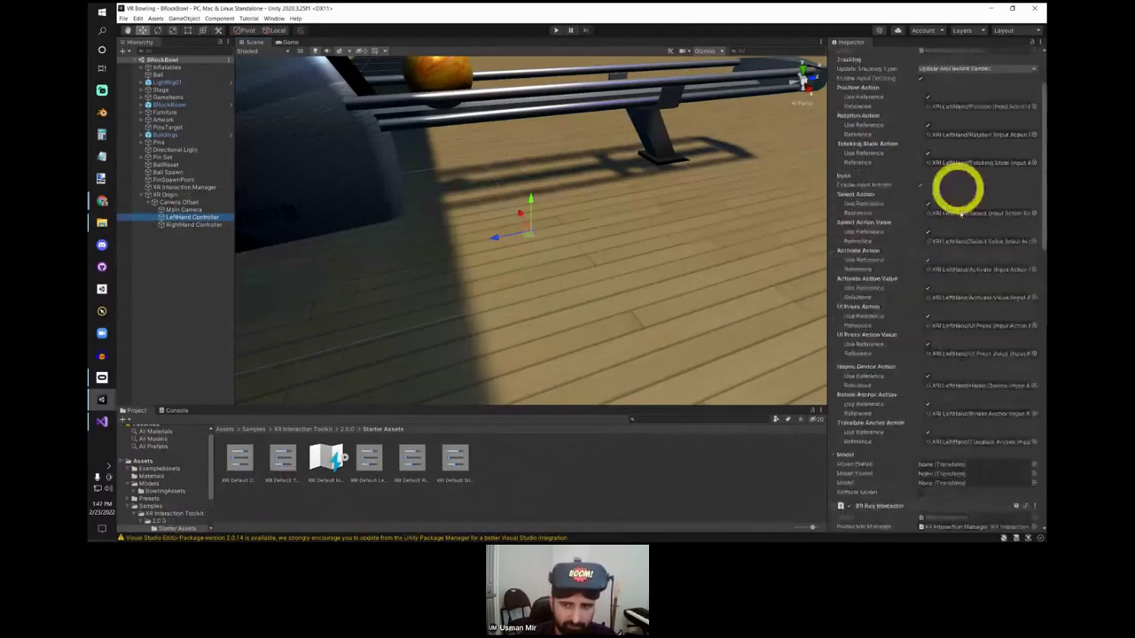
pyautogui.scroll(2, 960, 206)
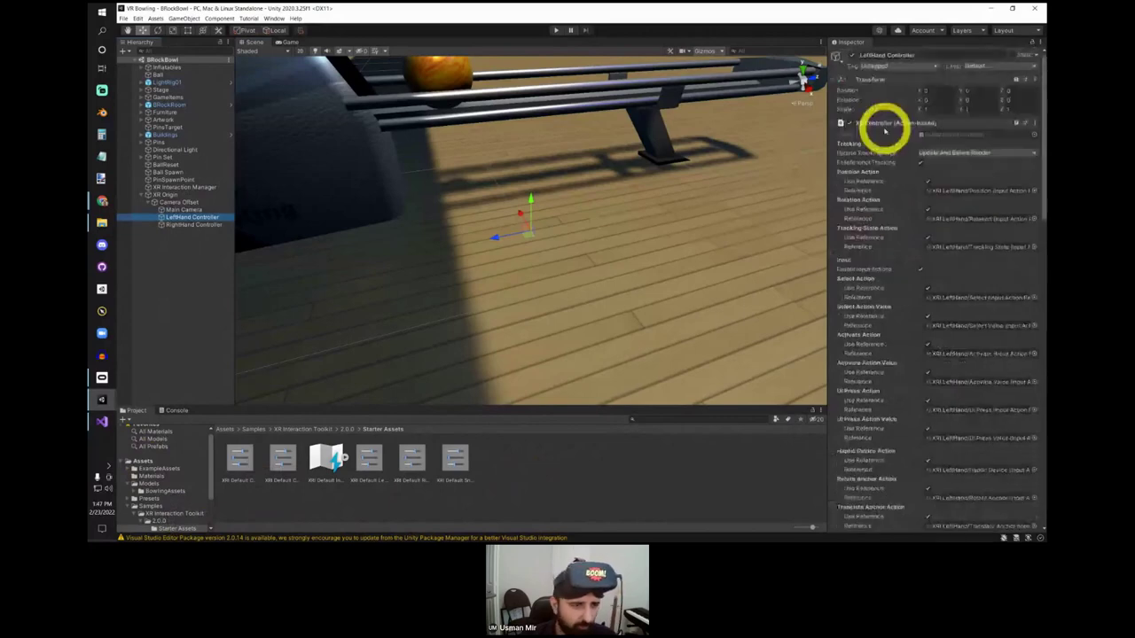
# Step: Create a Cube as a child of the LeftHand Controller and frame it
pyautogui.rightClick(182, 217)
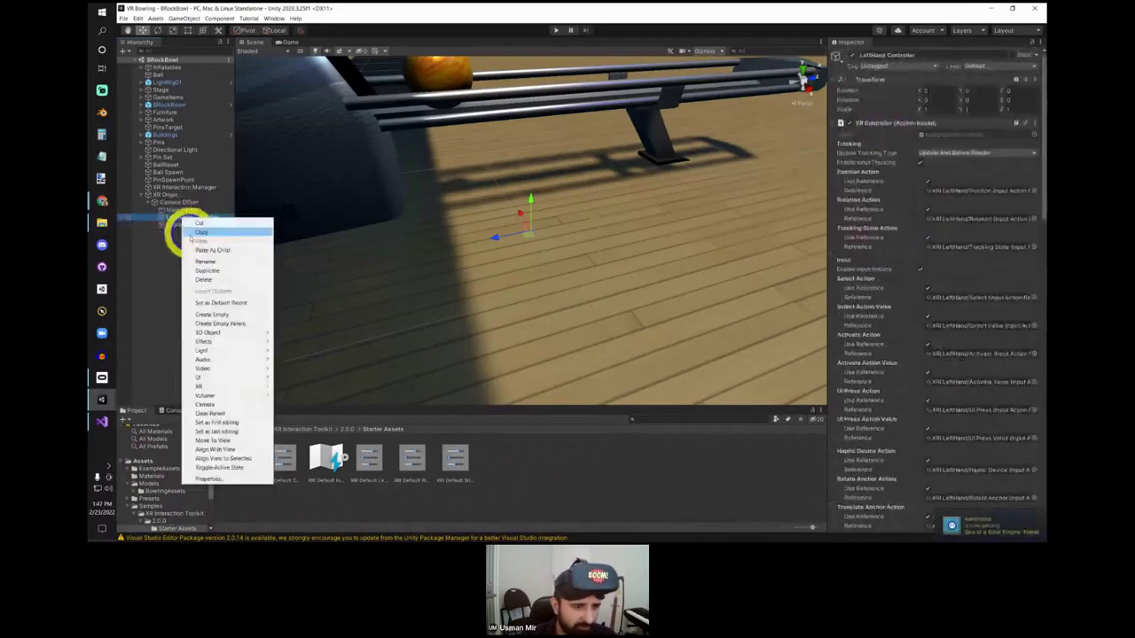
pyautogui.click(263, 331)
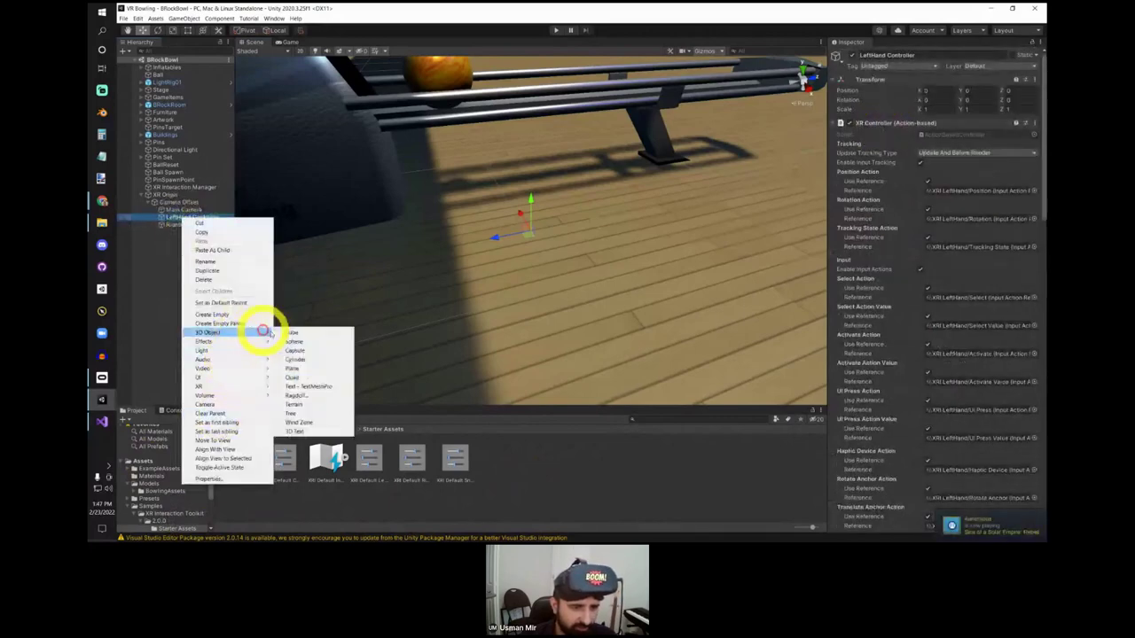
pyautogui.click(294, 332)
pyautogui.press('f')
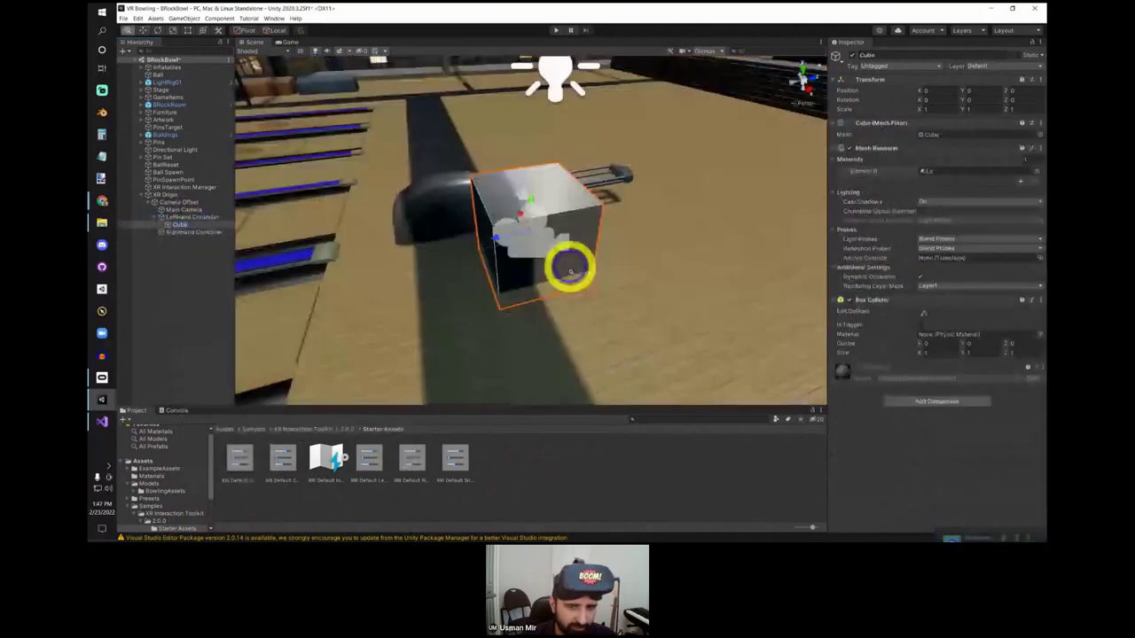
pyautogui.keyDown('alt'); pyautogui.moveTo(570, 270); pyautogui.dragTo(484, 376); pyautogui.keyUp('alt')
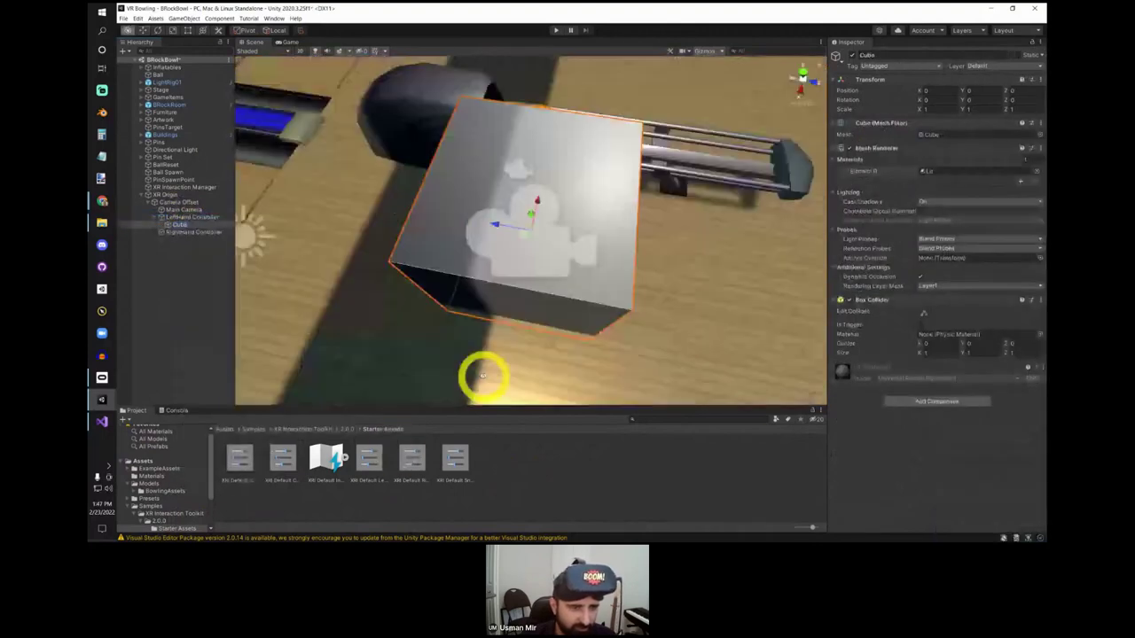
# Step: Scale the Cube down to 0.1, 0.1, 0.2
pyautogui.click(210, 310)
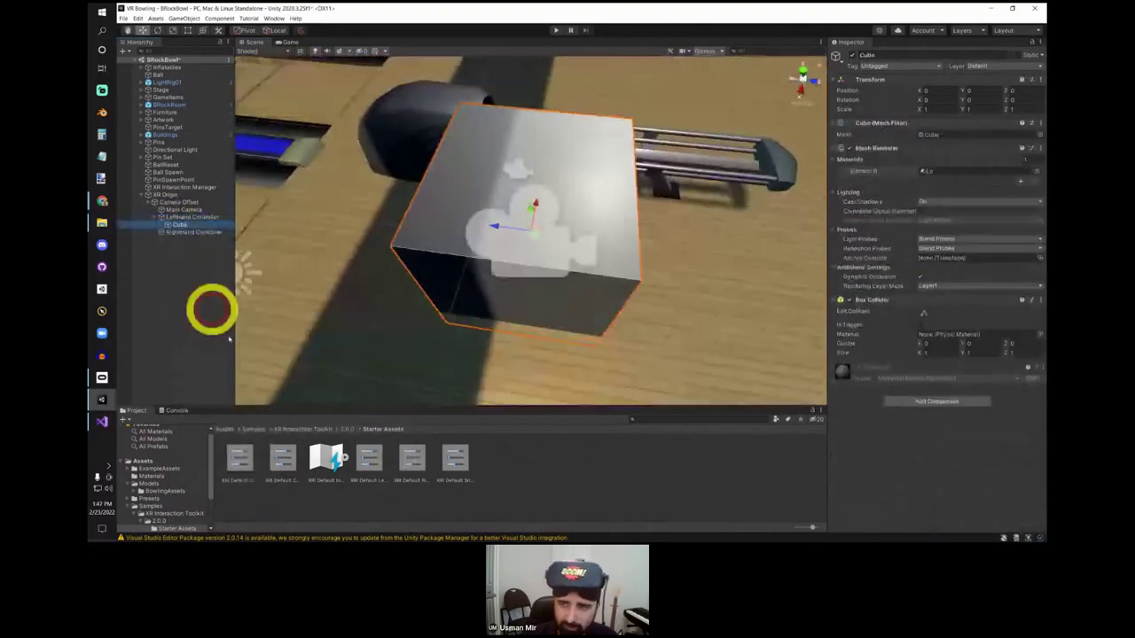
pyautogui.click(942, 133)
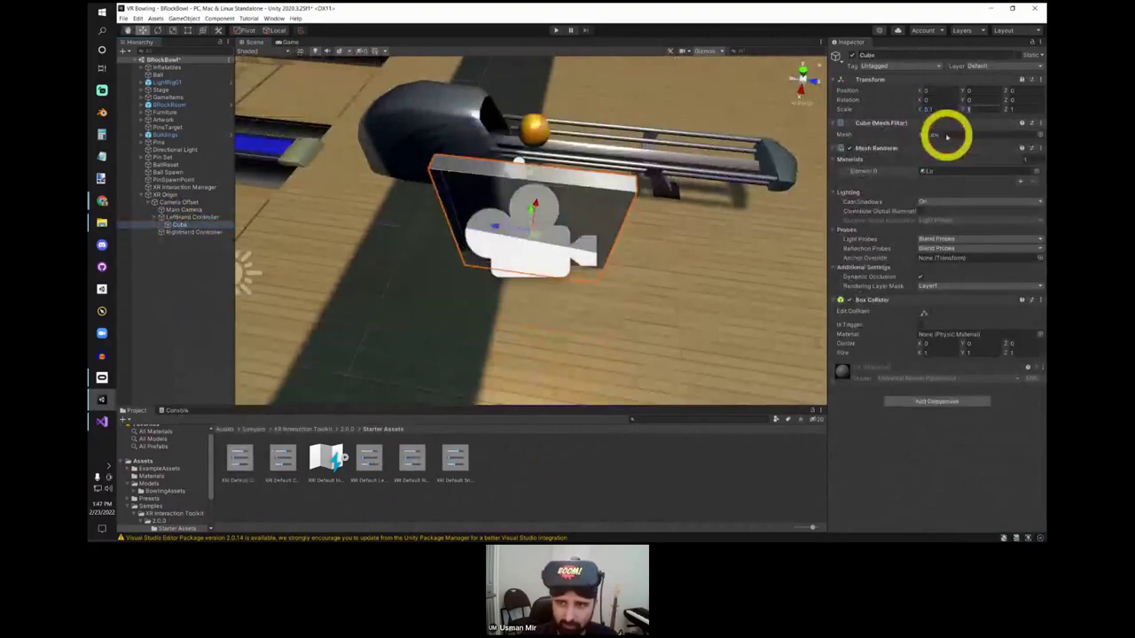
pyautogui.write('0.1')
pyautogui.press('Tab')
pyautogui.write('0.1')
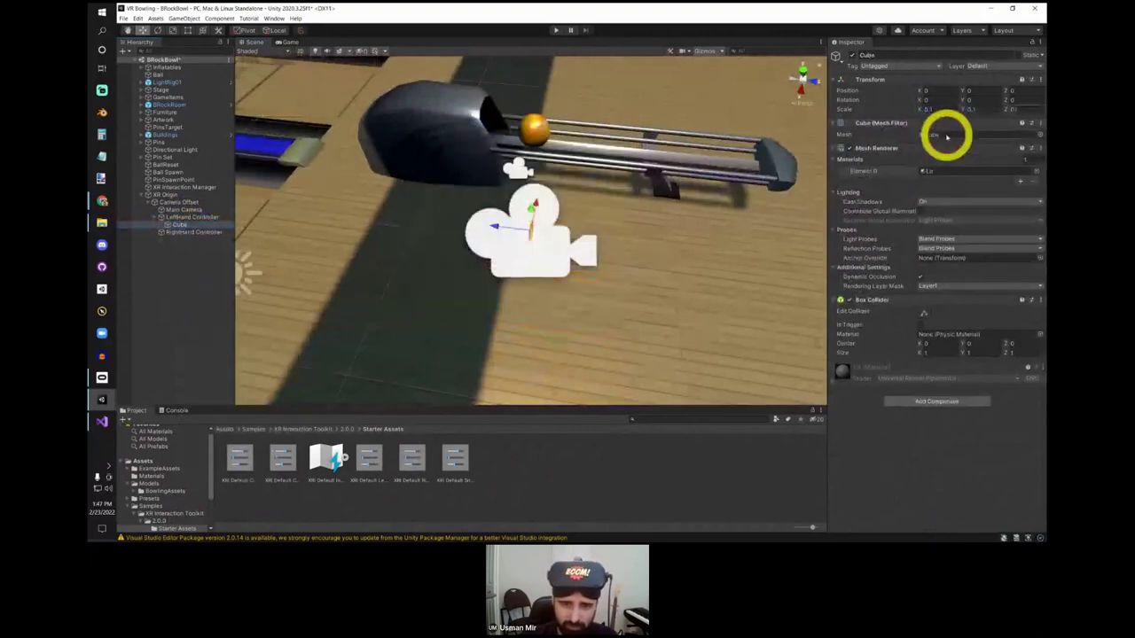
pyautogui.write('.2')
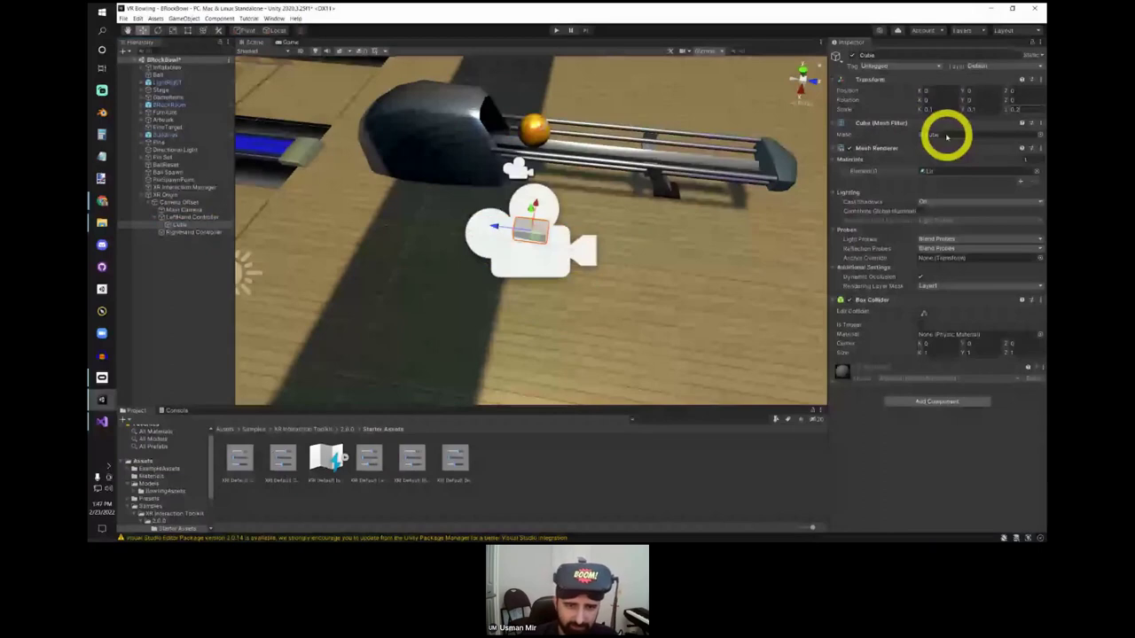
pyautogui.write('f')
pyautogui.moveTo(398, 254)
pyautogui.keyDown('alt'); pyautogui.mouseDown()
pyautogui.moveTo(480, 258)
pyautogui.moveTo(346, 217)
pyautogui.moveTo(410, 252)
pyautogui.moveTo(405, 260)
pyautogui.mouseUp(); pyautogui.keyUp('alt')
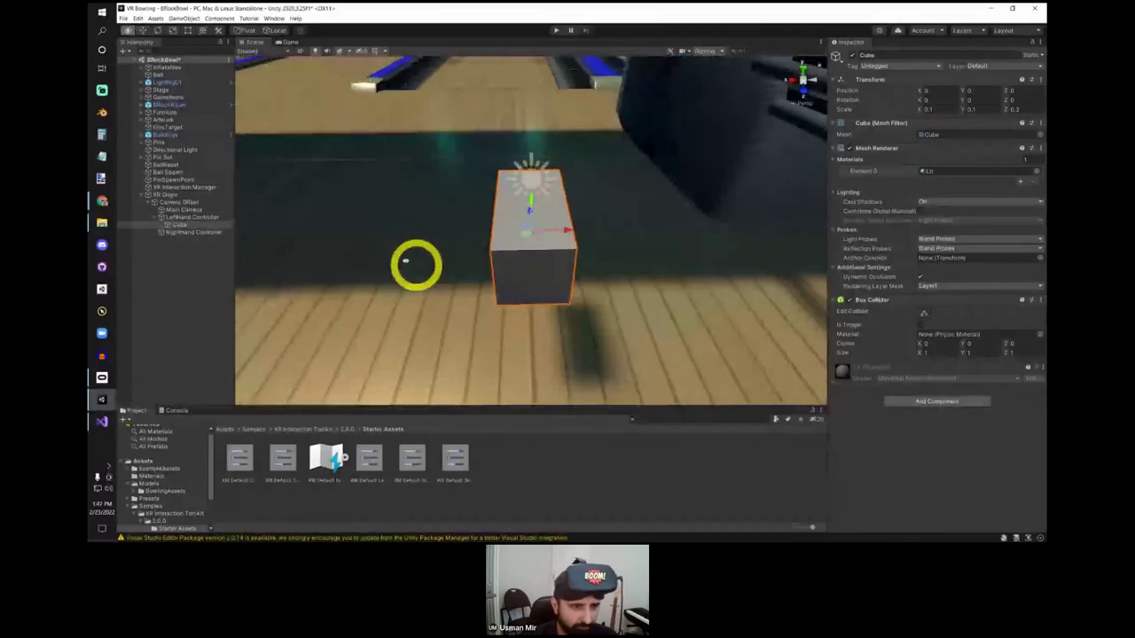
pyautogui.rightClick(201, 231)
# Step: Delete the Cube and create a fresh Cube under the LeftHand Controller
pyautogui.rightClick(196, 225)
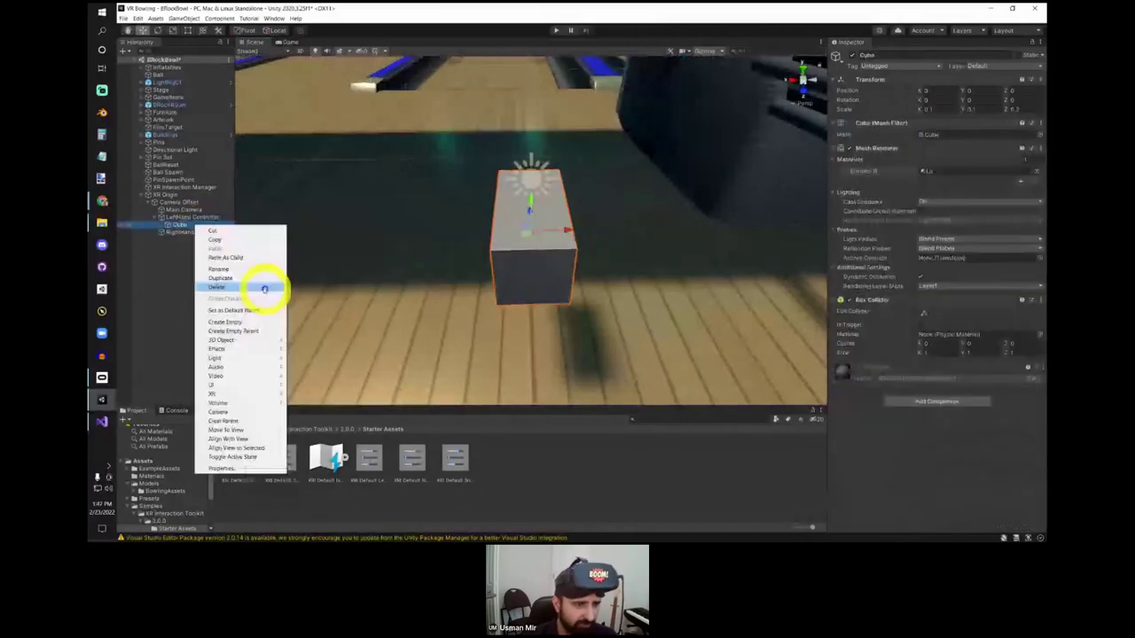
pyautogui.click(264, 288)
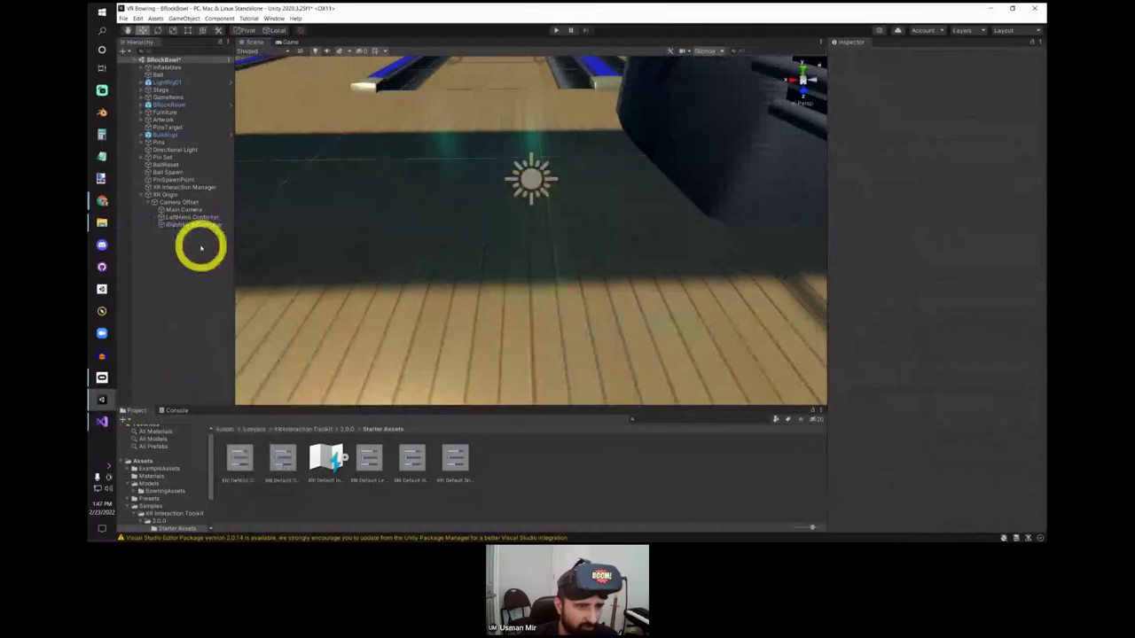
pyautogui.click(195, 218)
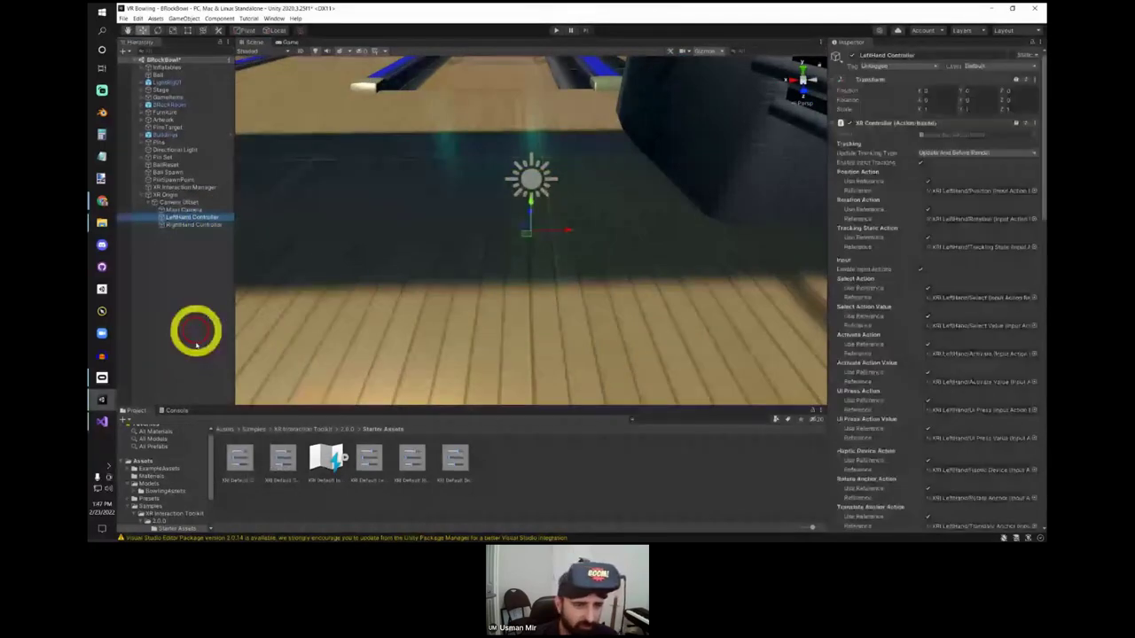
pyautogui.rightClick(197, 345)
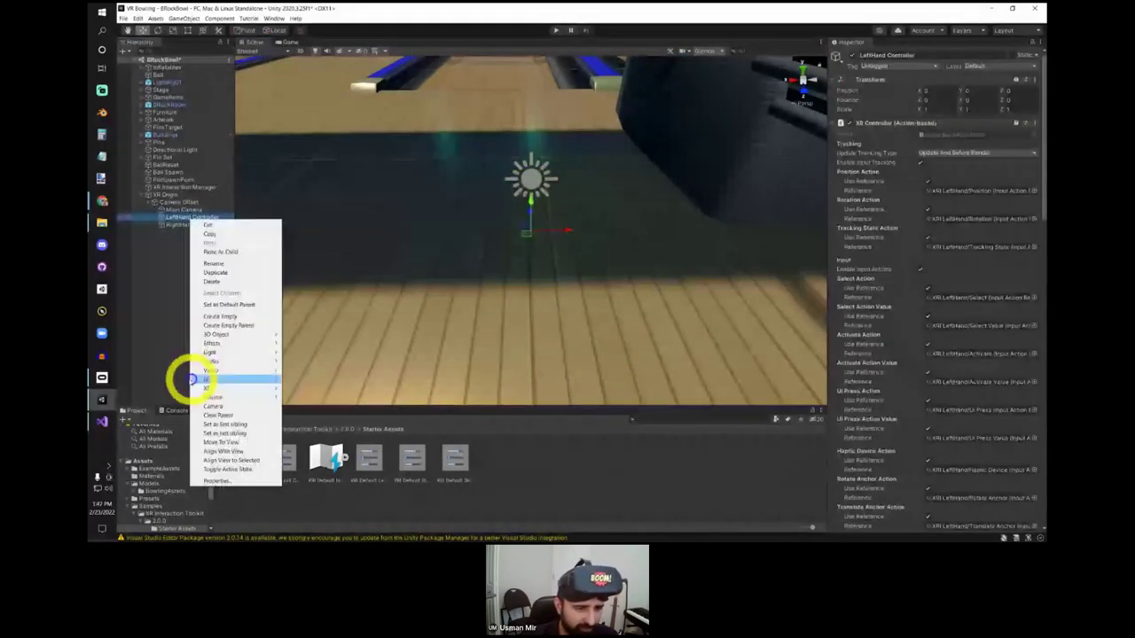
pyautogui.moveTo(227, 334)
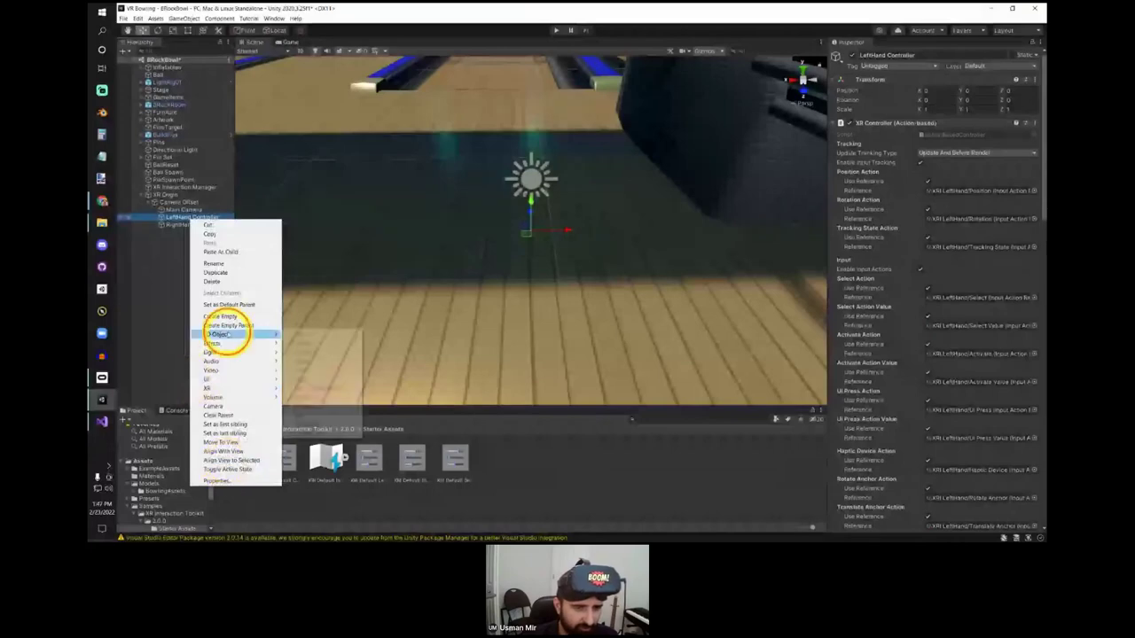
pyautogui.click(302, 336)
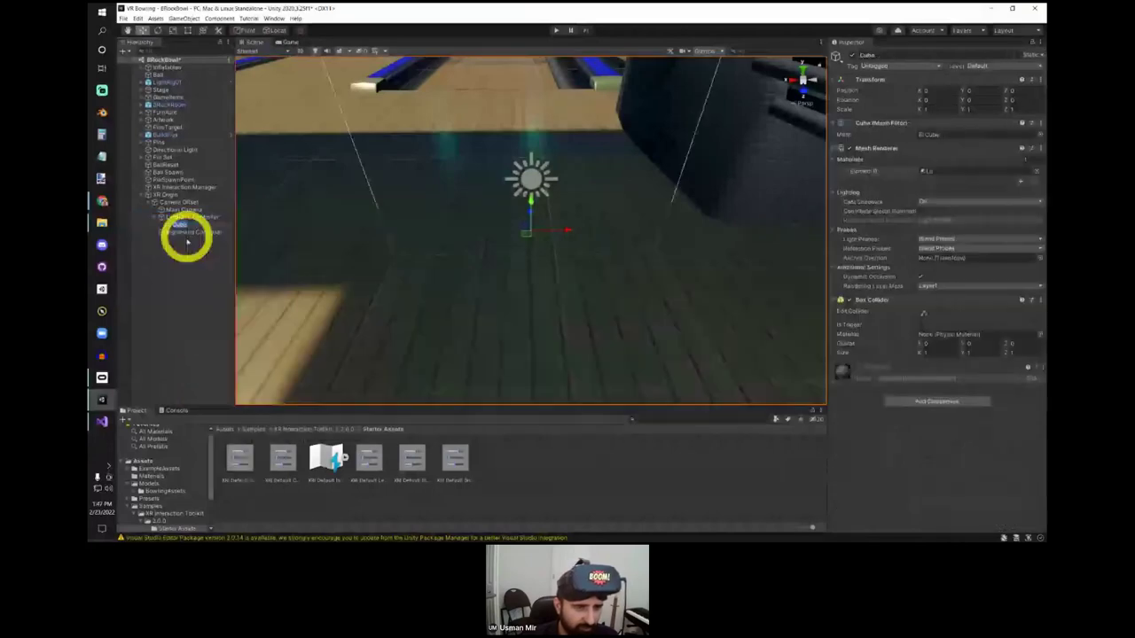
pyautogui.click(180, 224)
pyautogui.click(182, 218)
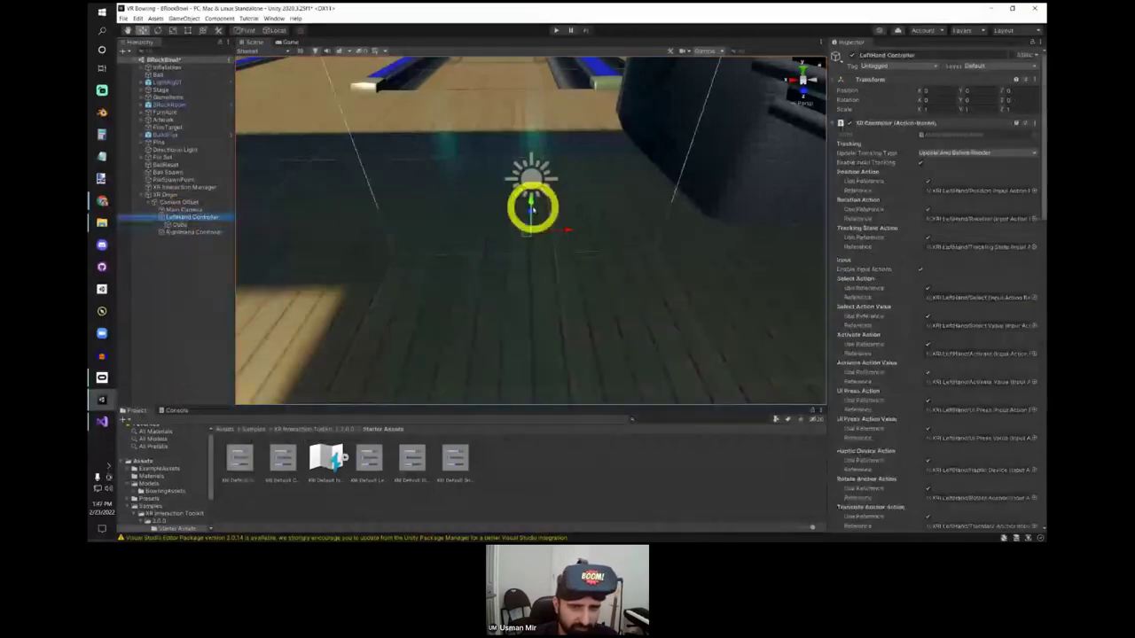
pyautogui.moveTo(532, 206); pyautogui.dragTo(495, 178)
pyautogui.hotkey('ctrl', 'z')
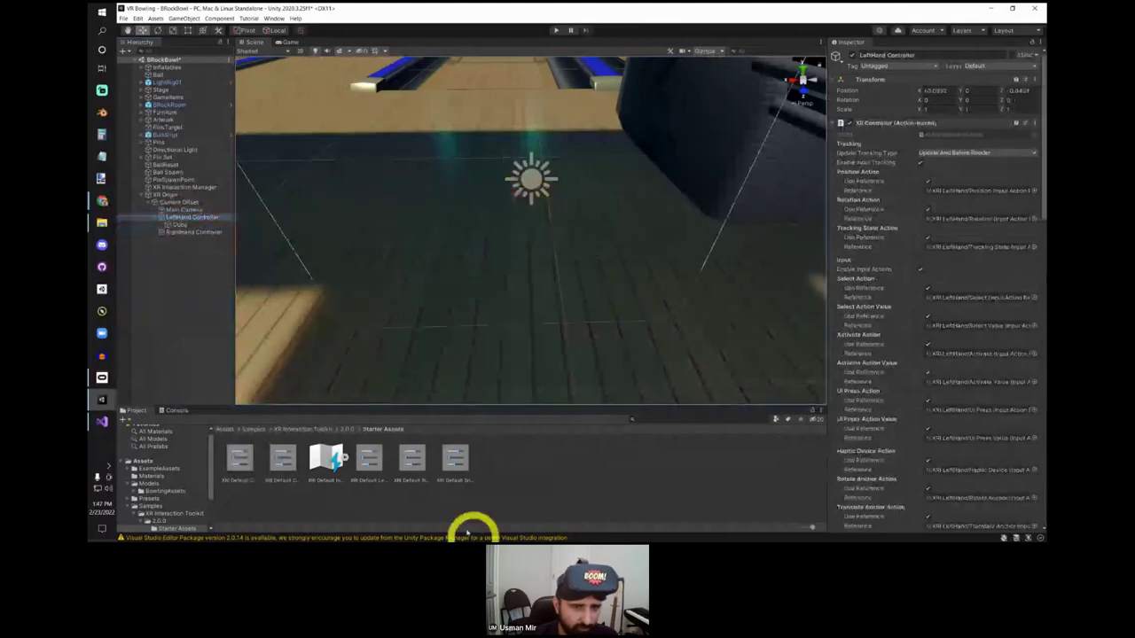
# Step: Frame the new Cube and set its X and Y scale to 0.1
pyautogui.click(180, 225)
pyautogui.press('f')
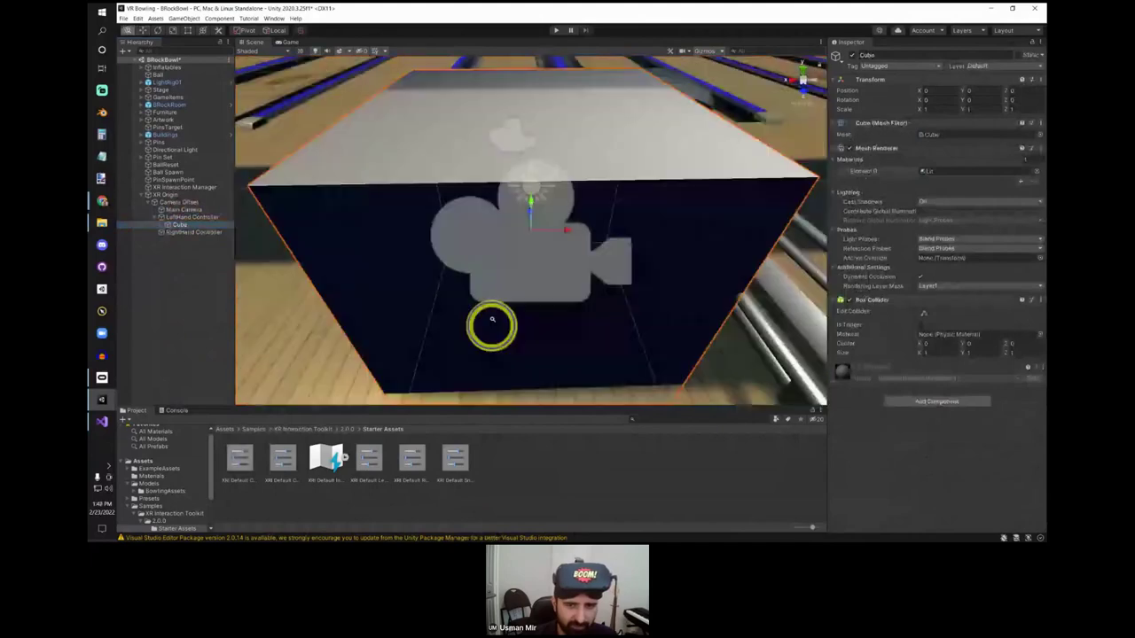
pyautogui.keyDown('alt'); pyautogui.moveTo(492, 324); pyautogui.dragTo(601, 237); pyautogui.keyUp('alt')
pyautogui.keyDown('alt'); pyautogui.moveTo(601, 238); pyautogui.dragTo(588, 257, button='right'); pyautogui.keyUp('alt')
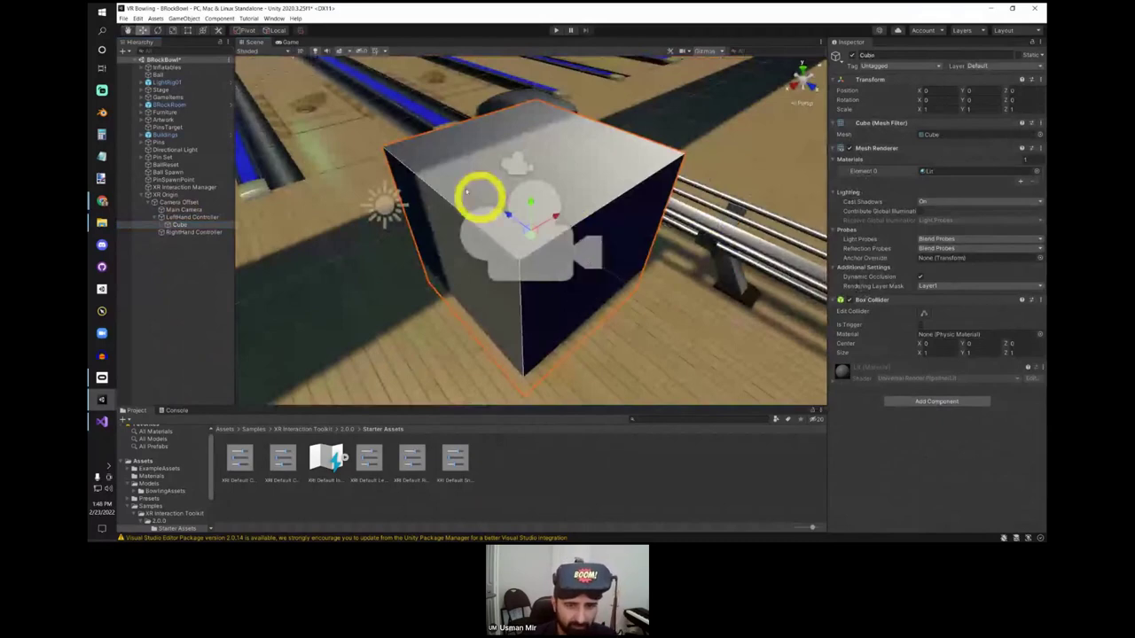
pyautogui.keyDown('alt'); pyautogui.moveTo(466, 192); pyautogui.dragTo(519, 200); pyautogui.keyUp('alt')
pyautogui.click(180, 232)
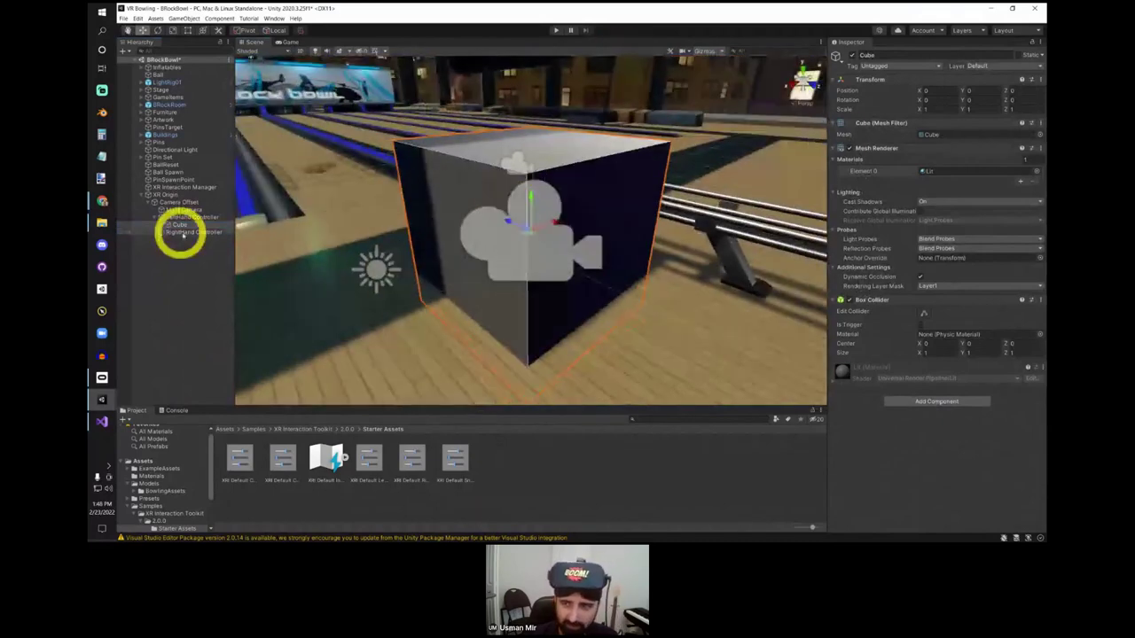
pyautogui.click(840, 135)
pyautogui.click(947, 103)
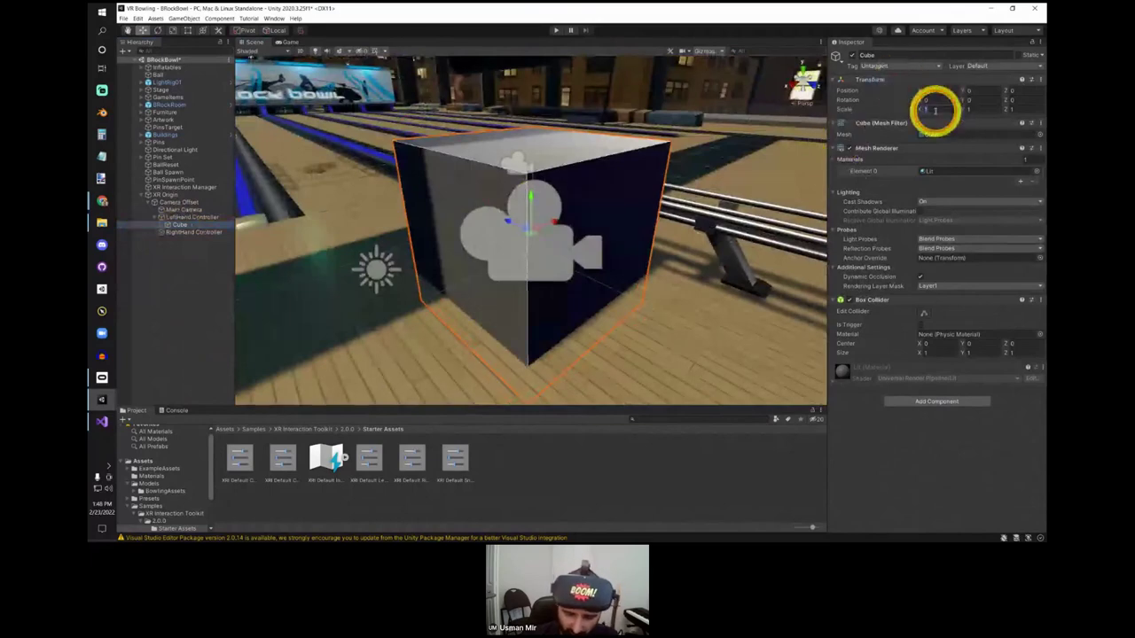
pyautogui.write('0.1')
pyautogui.press('Tab')
pyautogui.write('0.1')
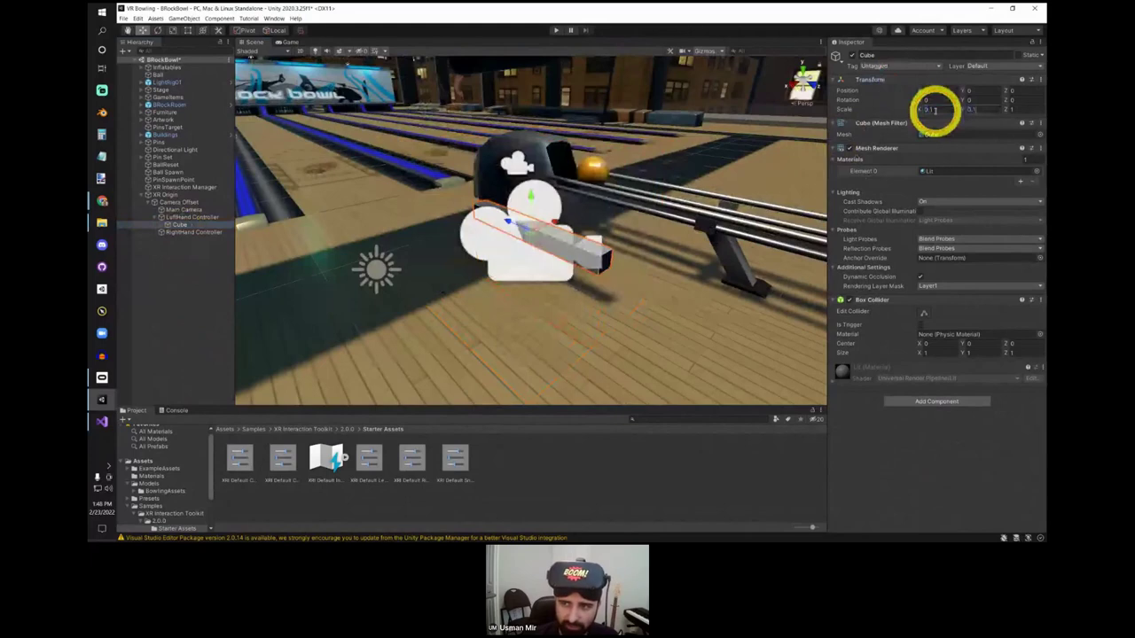
pyautogui.press('Tab')
# Step: Set the Cube's Z scale to 0.1 and frame the shrunken cube
pyautogui.write('0.1')
pyautogui.press('Return')
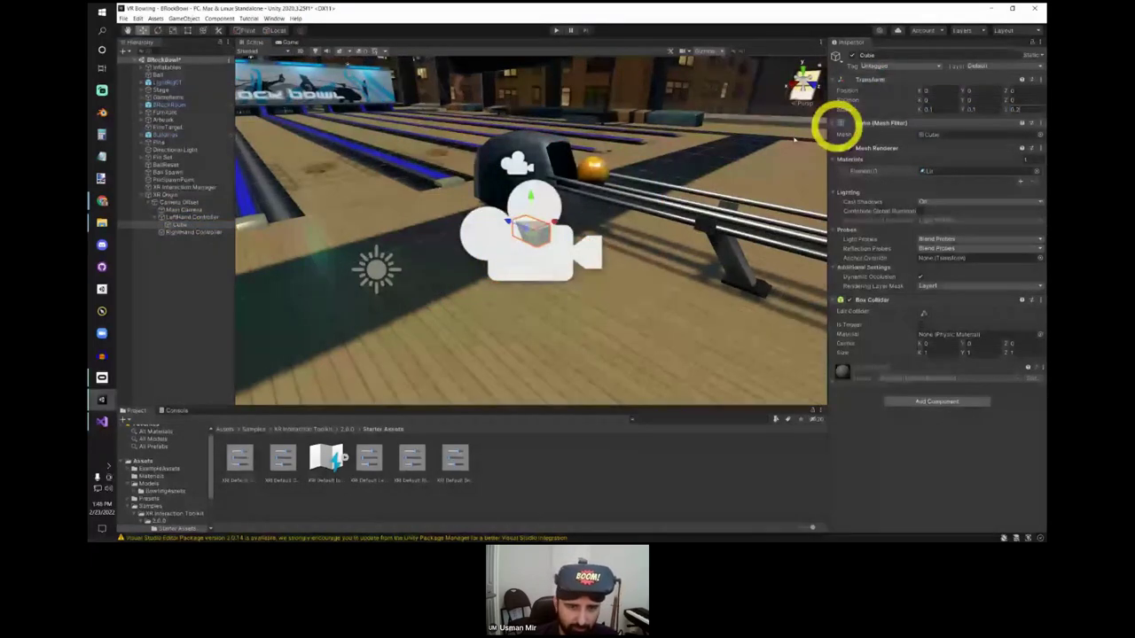
pyautogui.press('f')
# Step: Copy the small Cube as a child of the RightHand Controller and frame it by the lanes
pyautogui.click(184, 225)
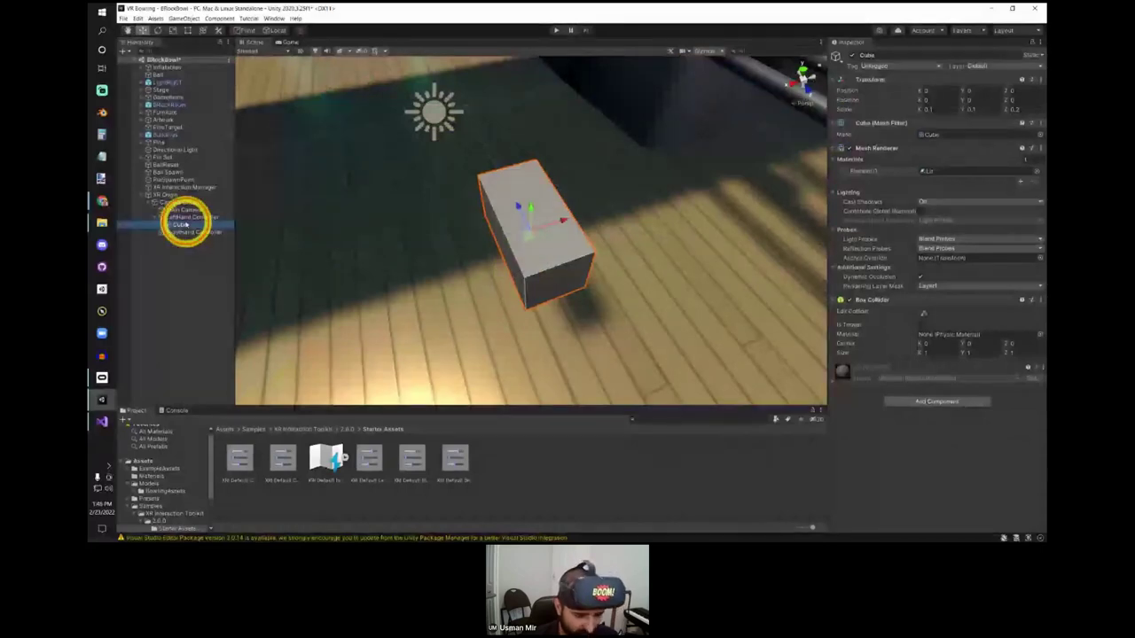
pyautogui.moveTo(184, 224); pyautogui.dragTo(173, 237)
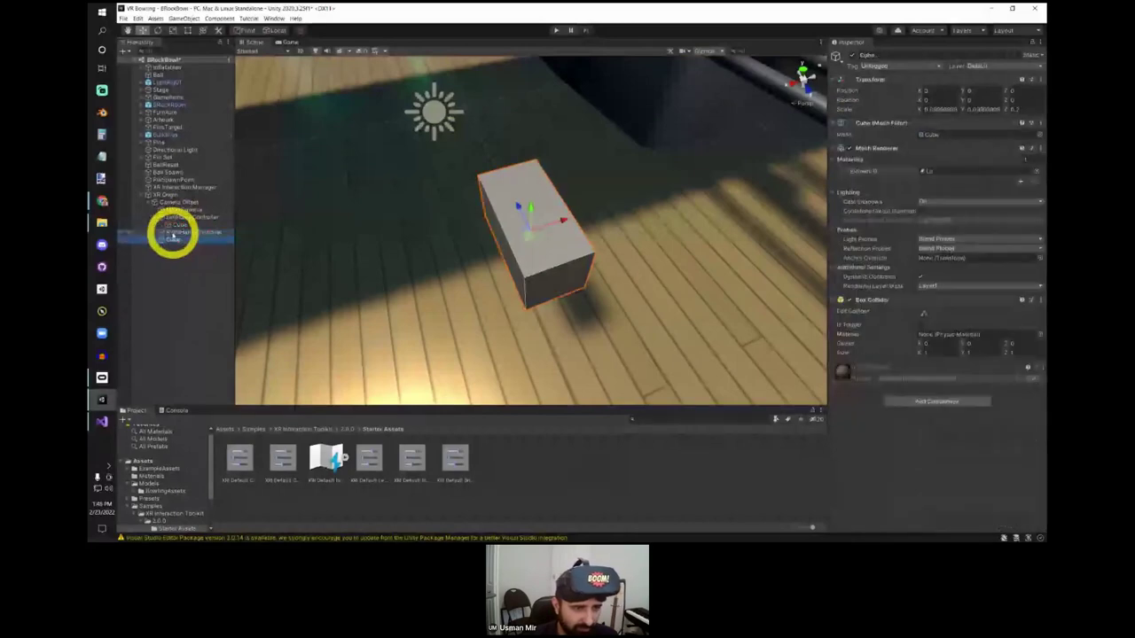
pyautogui.rightClick(180, 233)
pyautogui.click(202, 268)
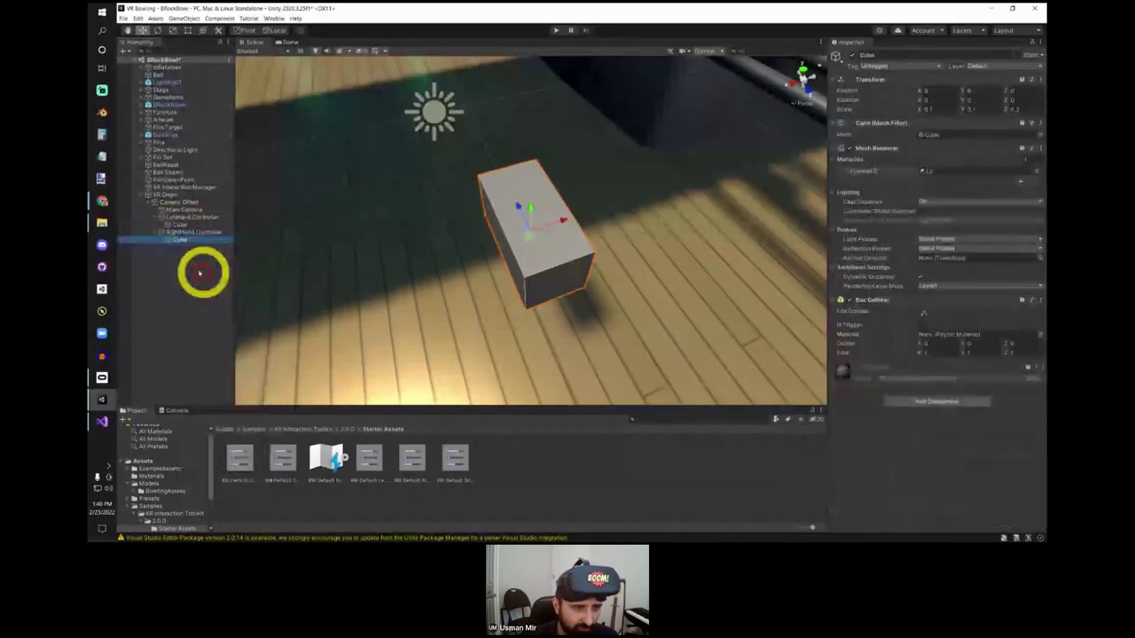
pyautogui.moveTo(204, 233)
pyautogui.mouseDown()
pyautogui.moveTo(190, 228)
pyautogui.moveTo(197, 247)
pyautogui.moveTo(217, 224)
pyautogui.mouseUp()
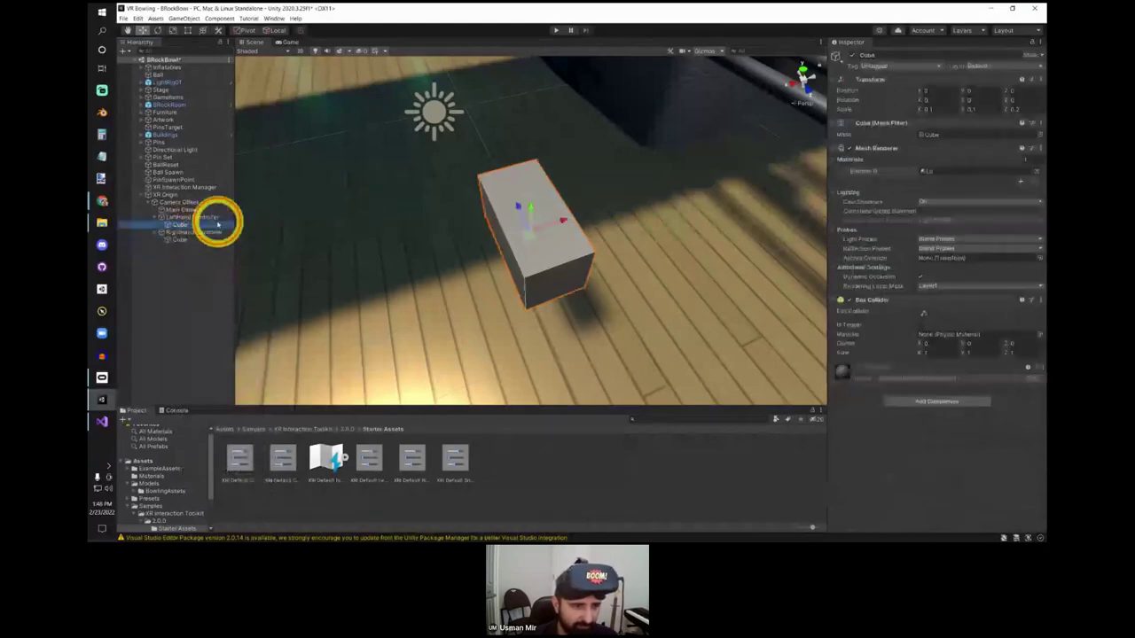
pyautogui.press('f')
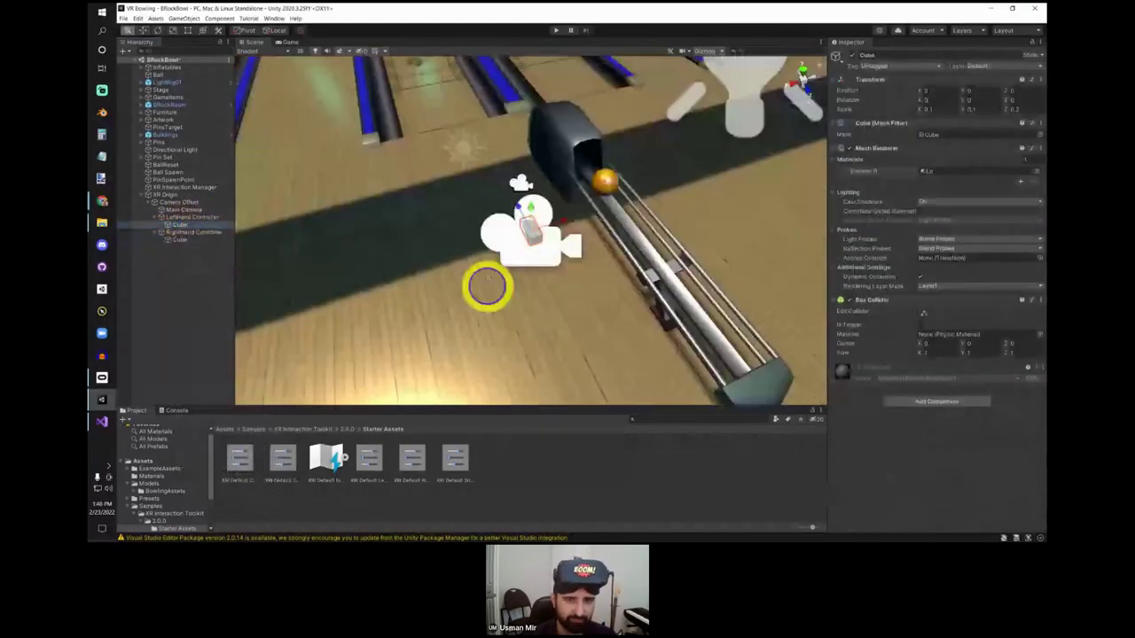
pyautogui.keyDown('alt'); pyautogui.moveTo(488, 284); pyautogui.dragTo(610, 328); pyautogui.keyUp('alt')
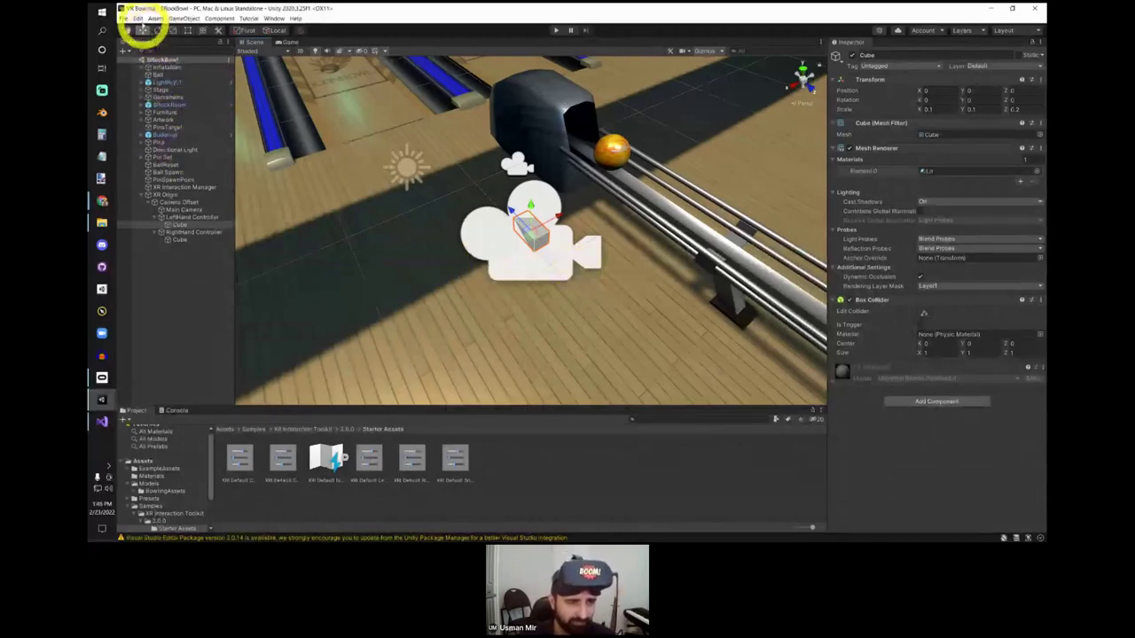
# Step: Install XR Plugin Management from Project Settings and return to its settings page
pyautogui.click(139, 18)
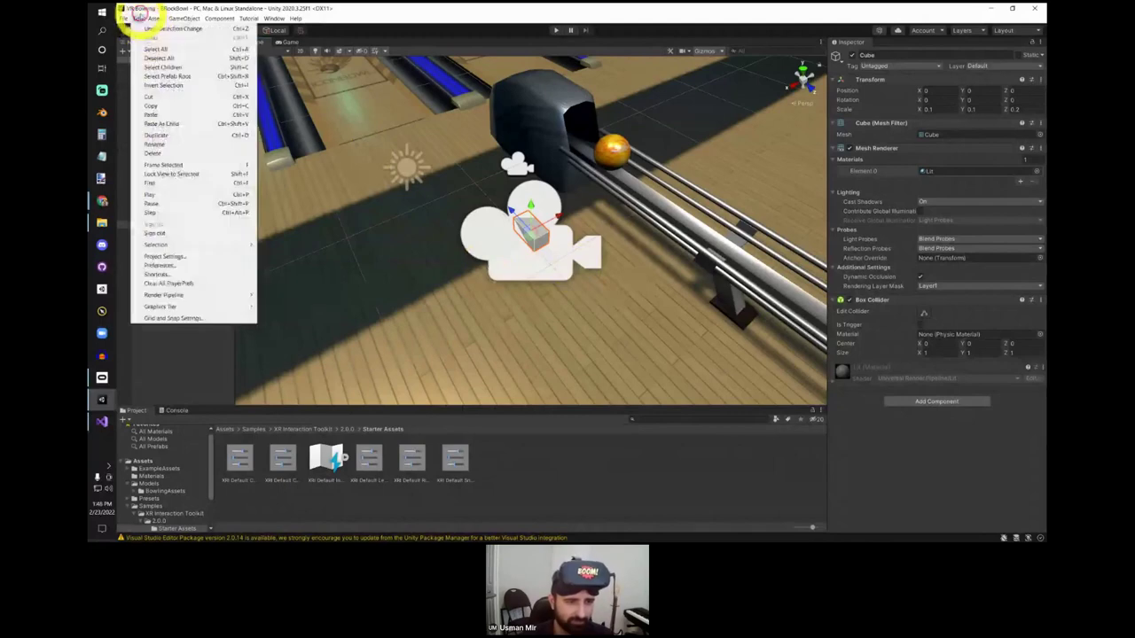
pyautogui.click(186, 255)
pyautogui.click(364, 357)
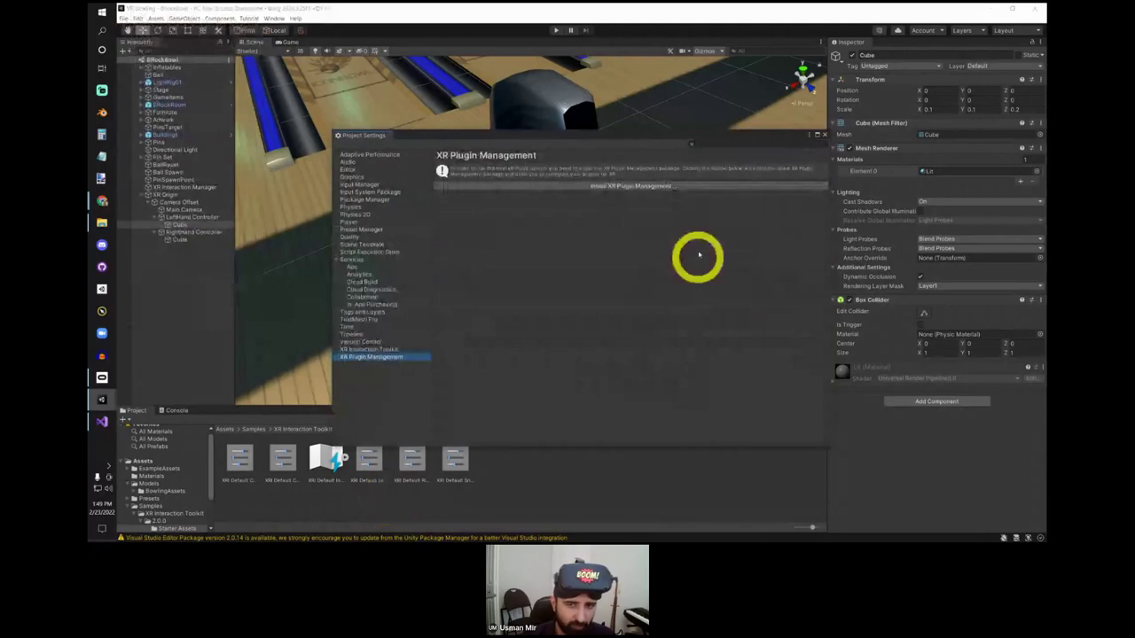
pyautogui.click(626, 186)
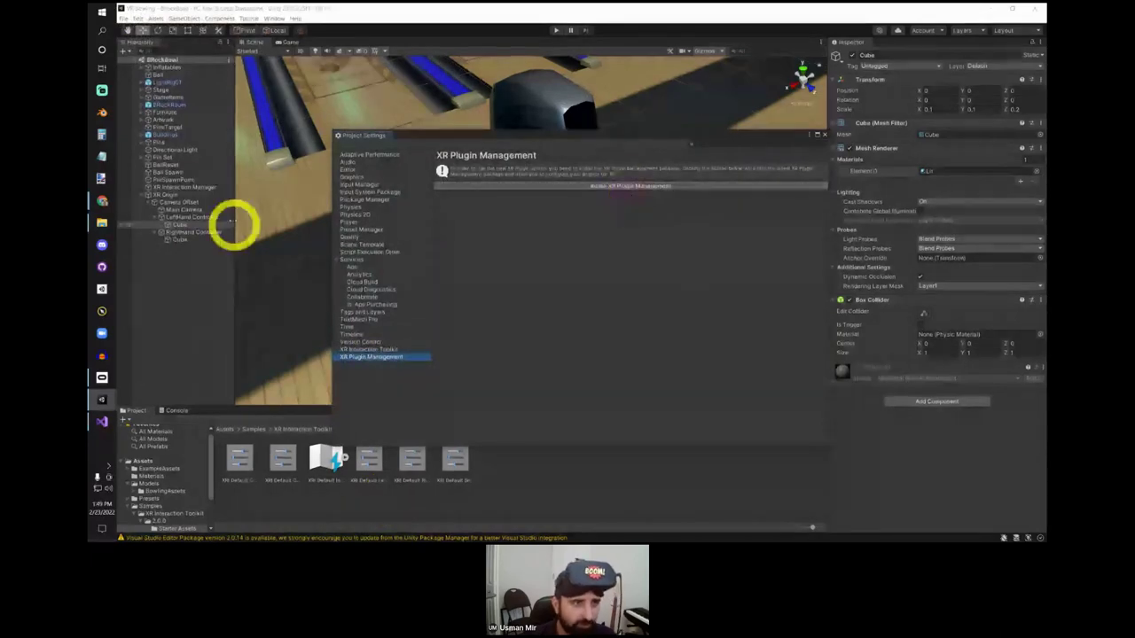
pyautogui.click(139, 18)
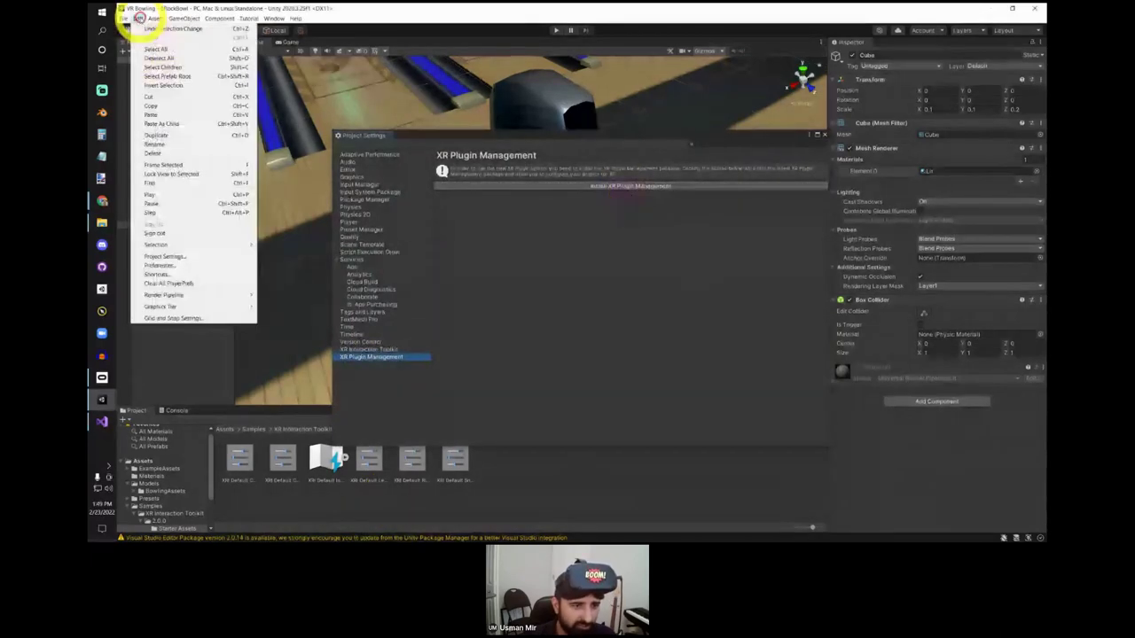
pyautogui.click(193, 256)
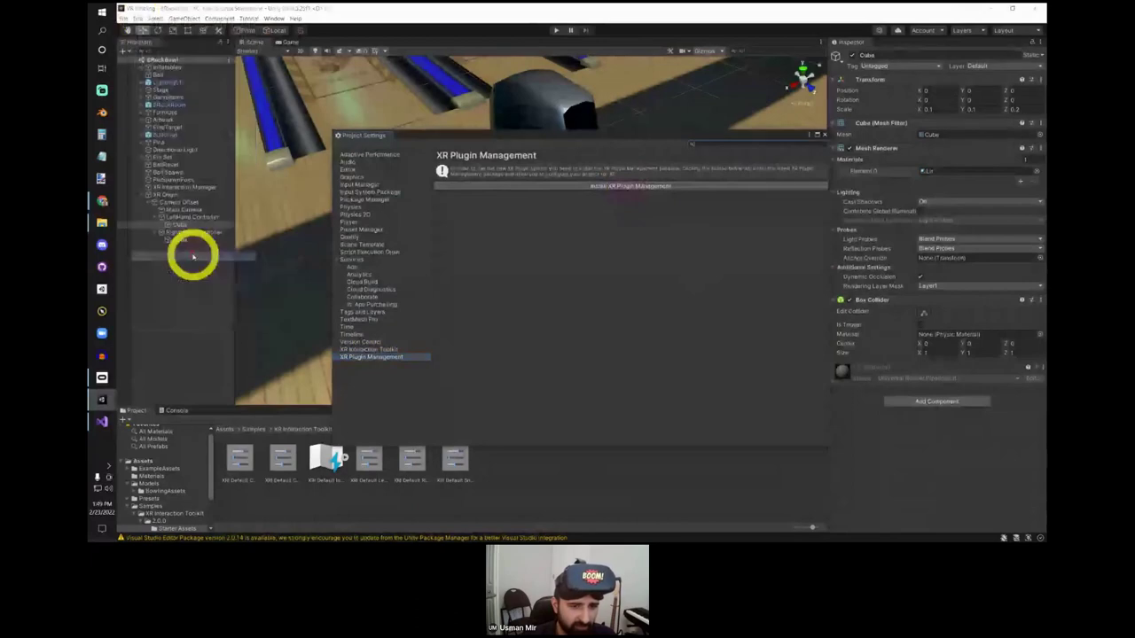
pyautogui.click(381, 359)
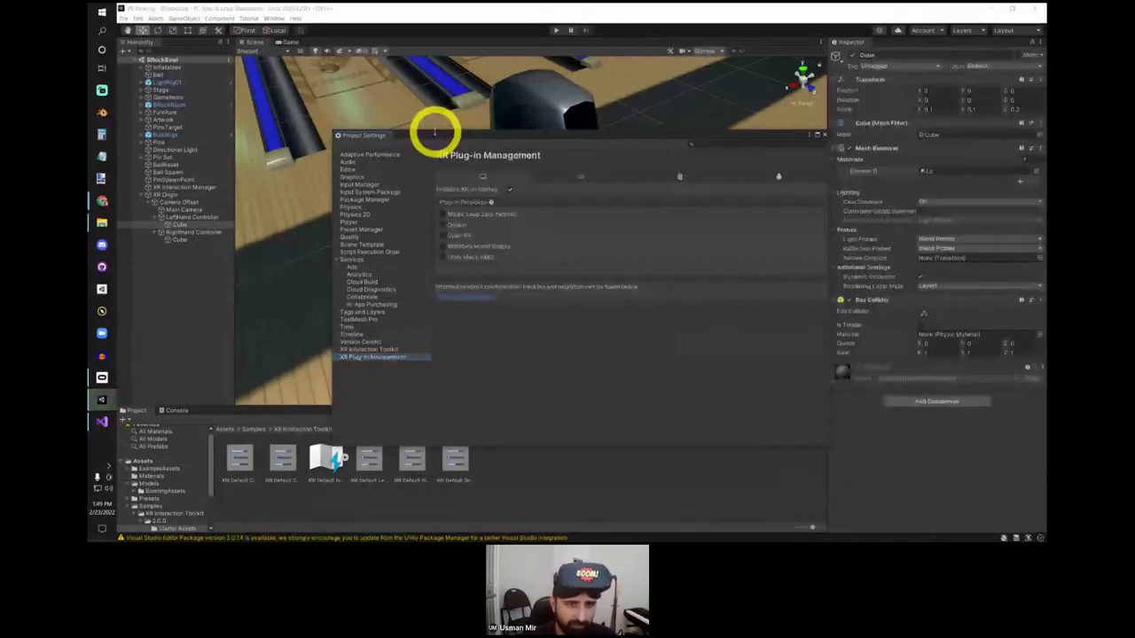
# Step: Browse the platform tabs and enable the Oculus plug-in provider for Android
pyautogui.moveTo(435, 131); pyautogui.dragTo(395, 116)
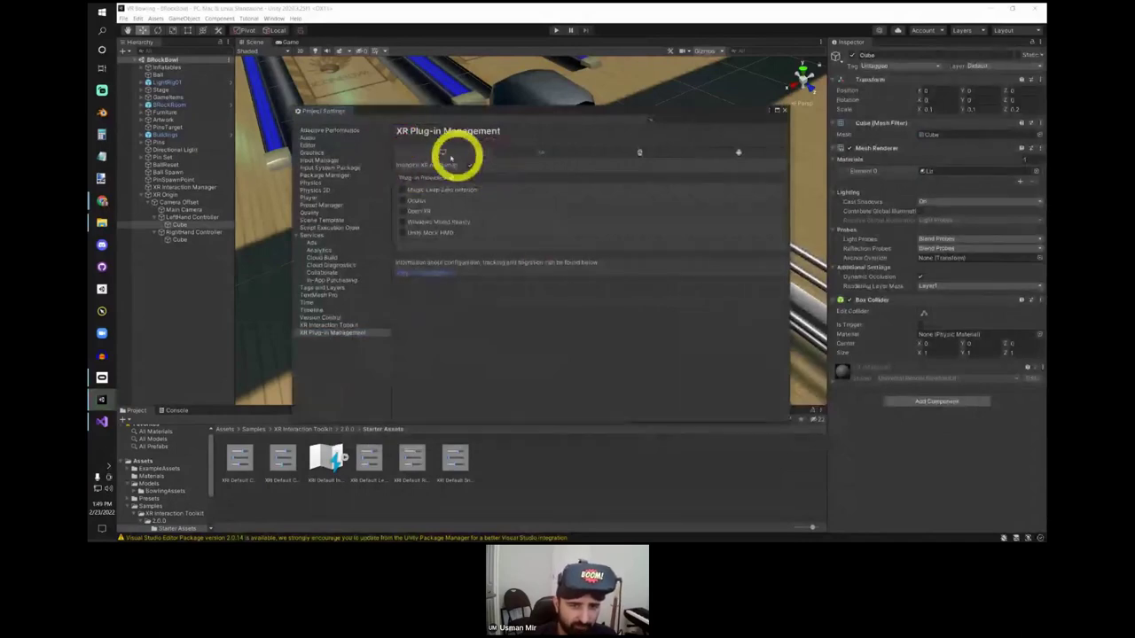
pyautogui.click(541, 152)
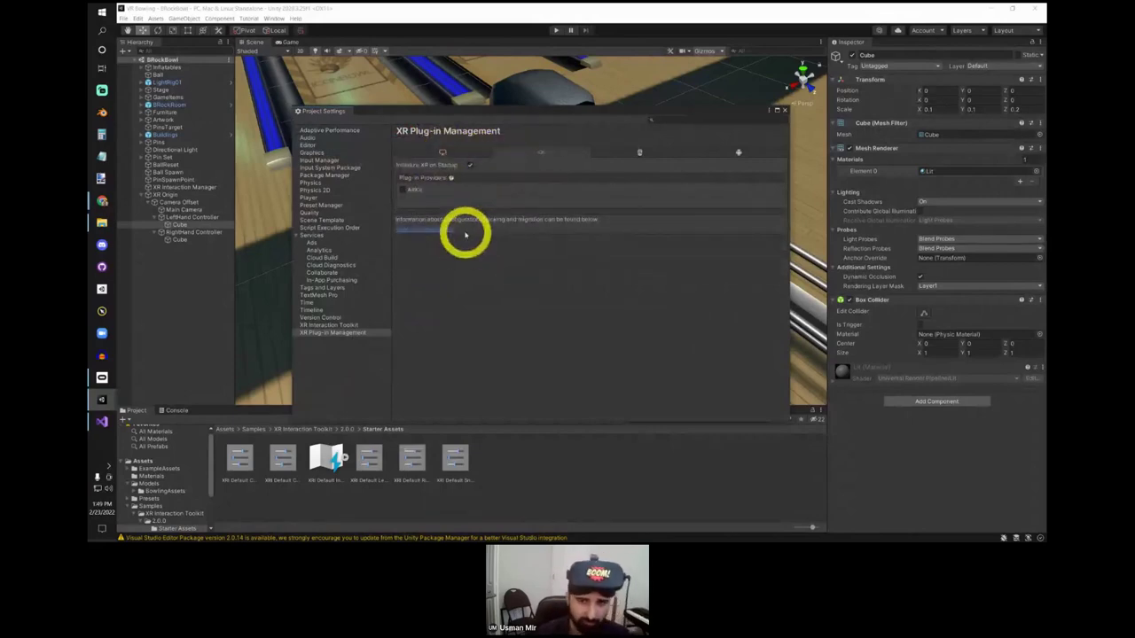
pyautogui.click(631, 154)
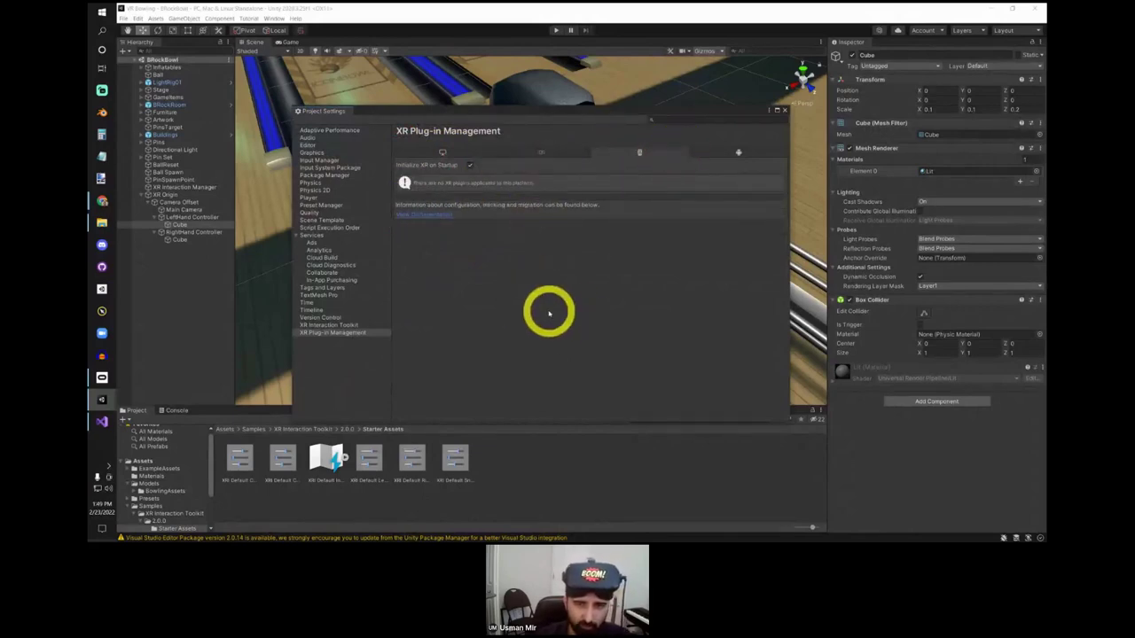
pyautogui.click(737, 151)
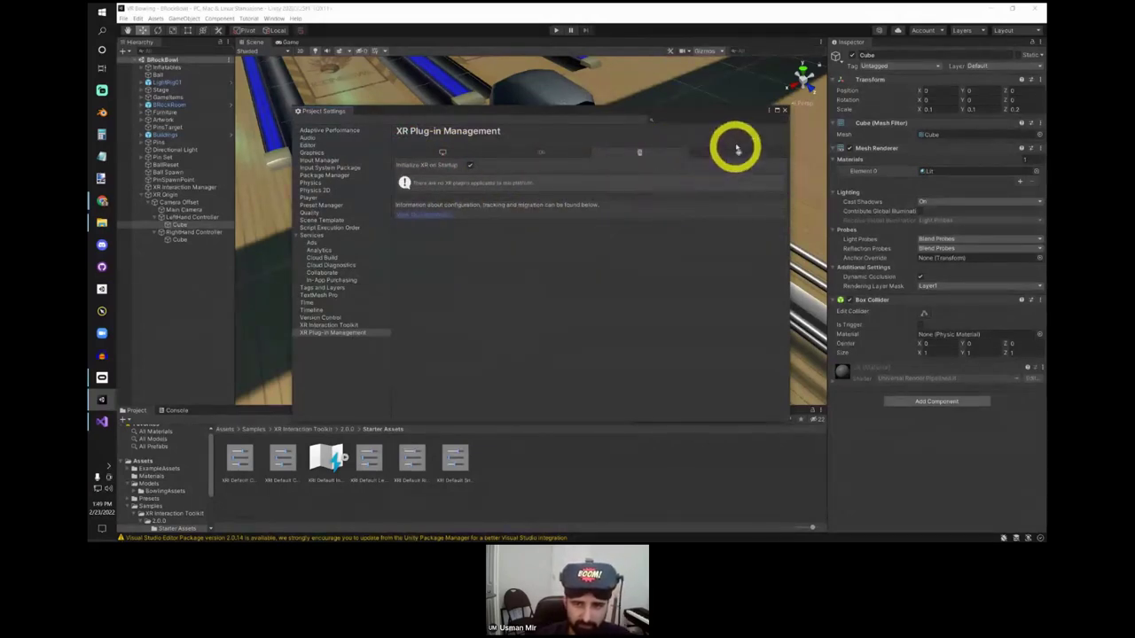
pyautogui.click(739, 152)
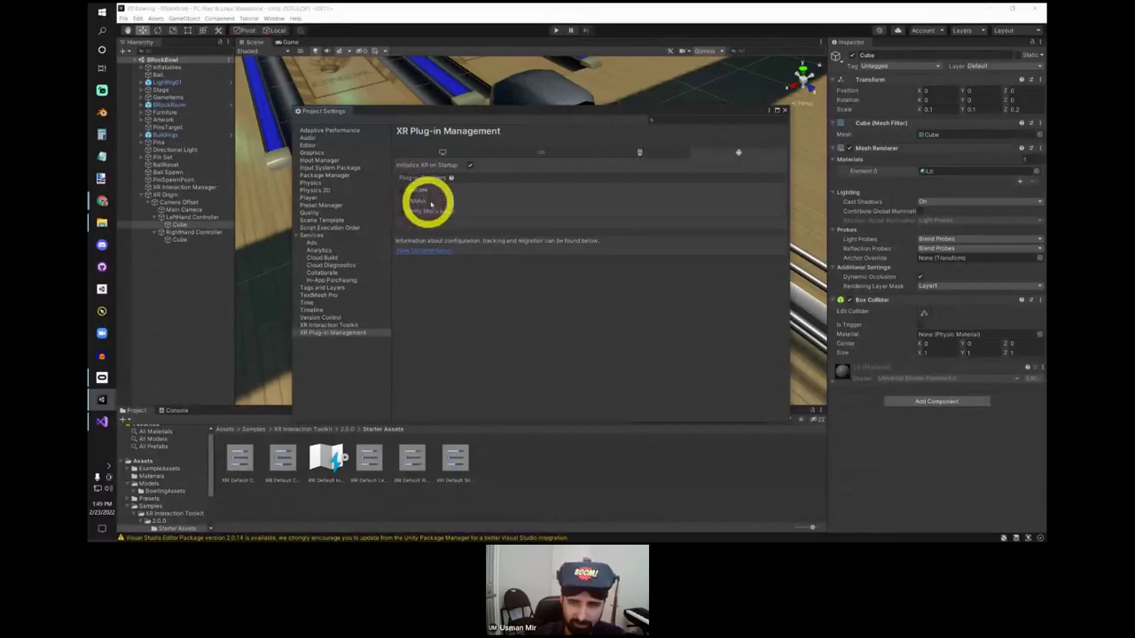
pyautogui.click(443, 152)
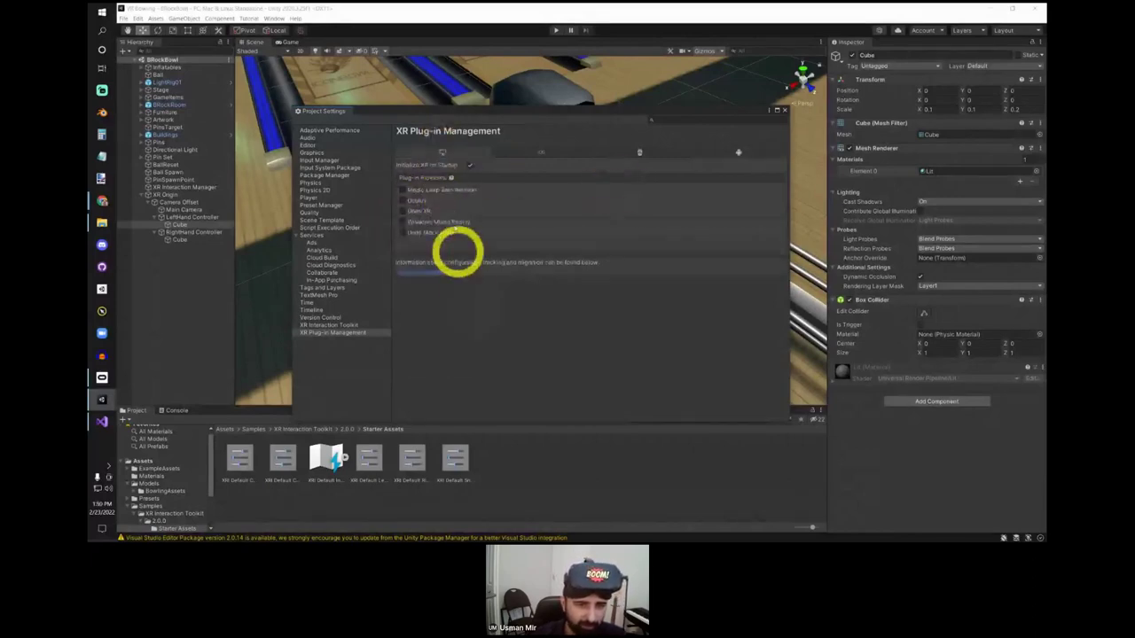
pyautogui.click(739, 153)
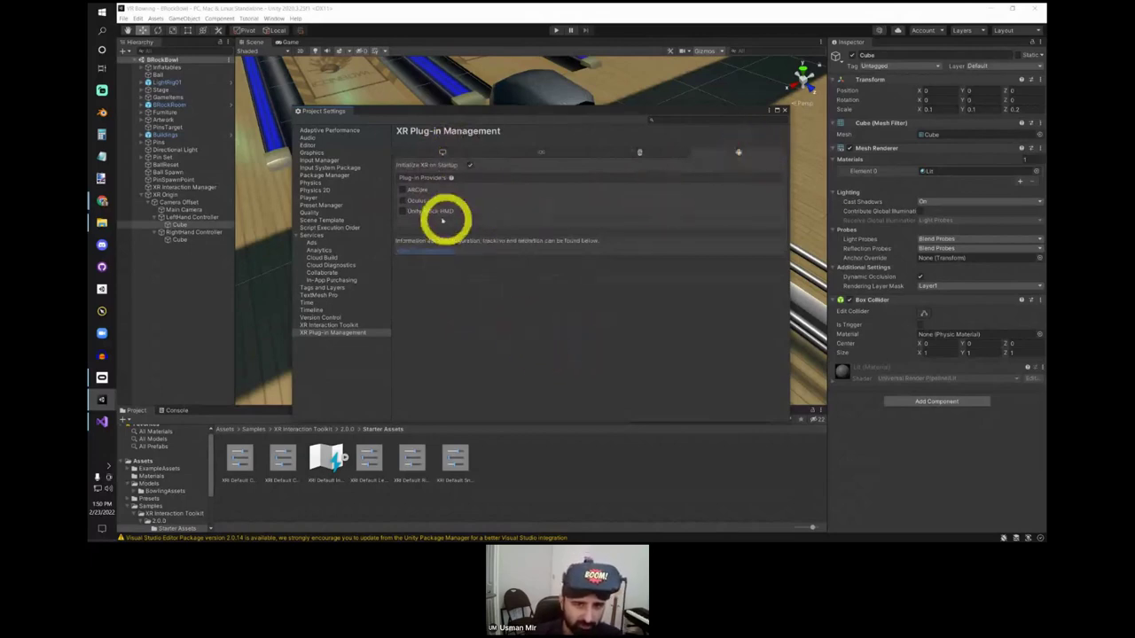
pyautogui.click(406, 202)
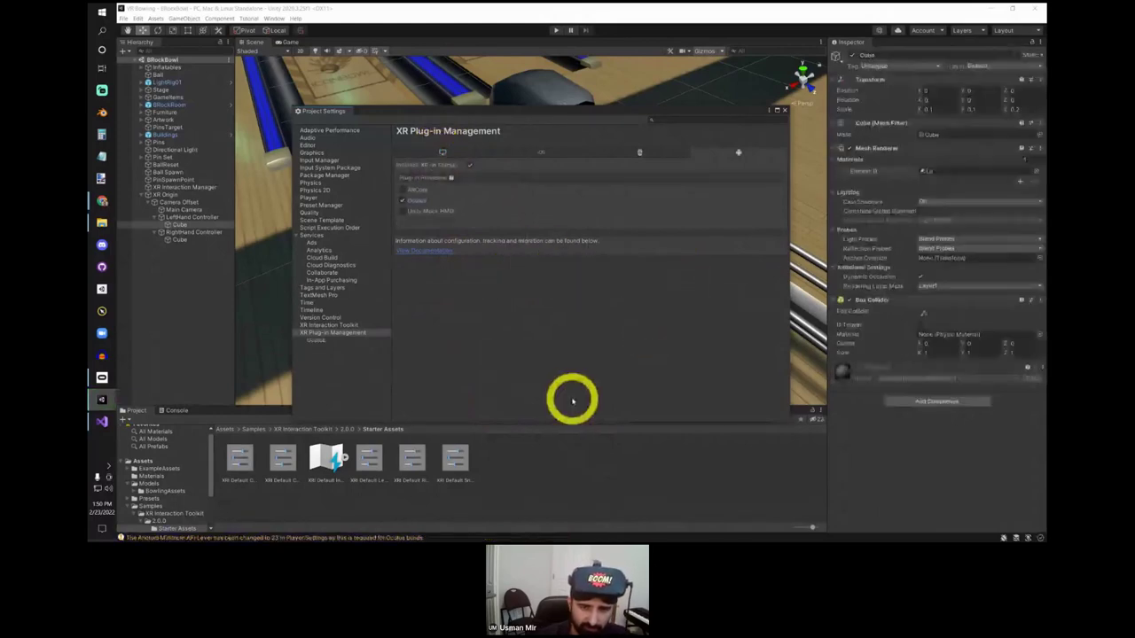
# Step: Enable Oculus for PC, Mac & Linux Standalone, close Project Settings, and look over the lanes
pyautogui.click(432, 151)
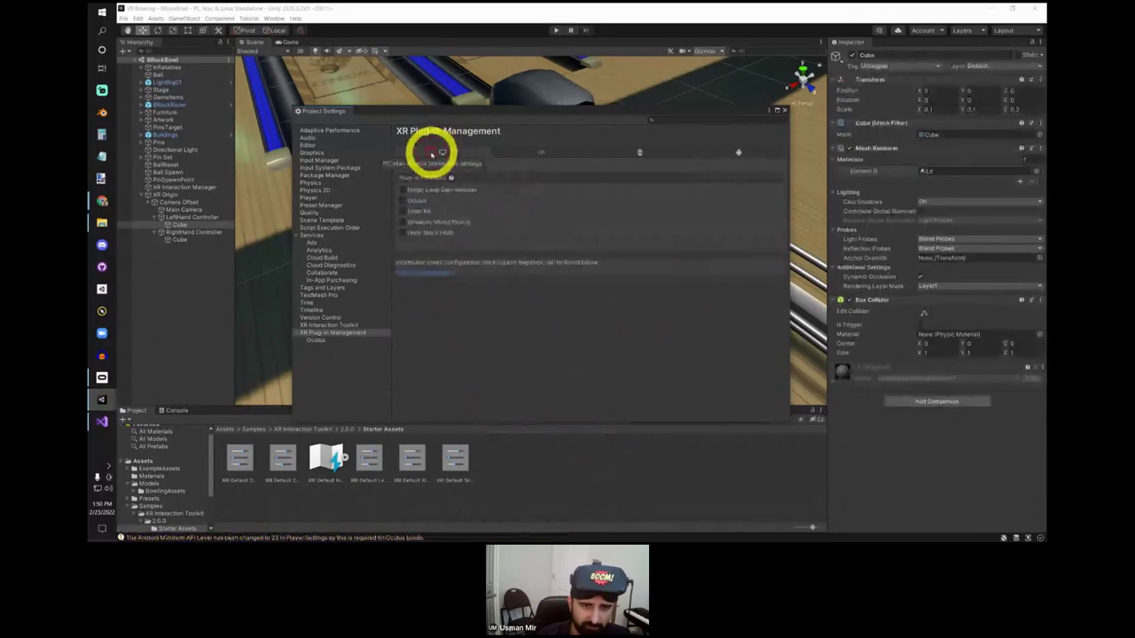
pyautogui.click(403, 205)
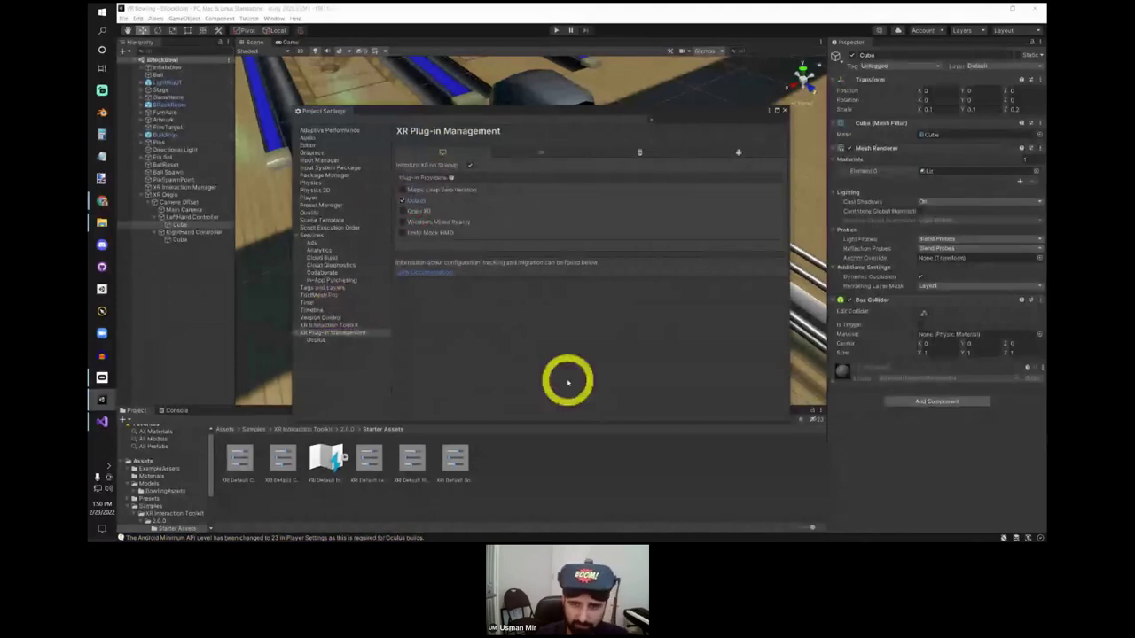
pyautogui.click(740, 154)
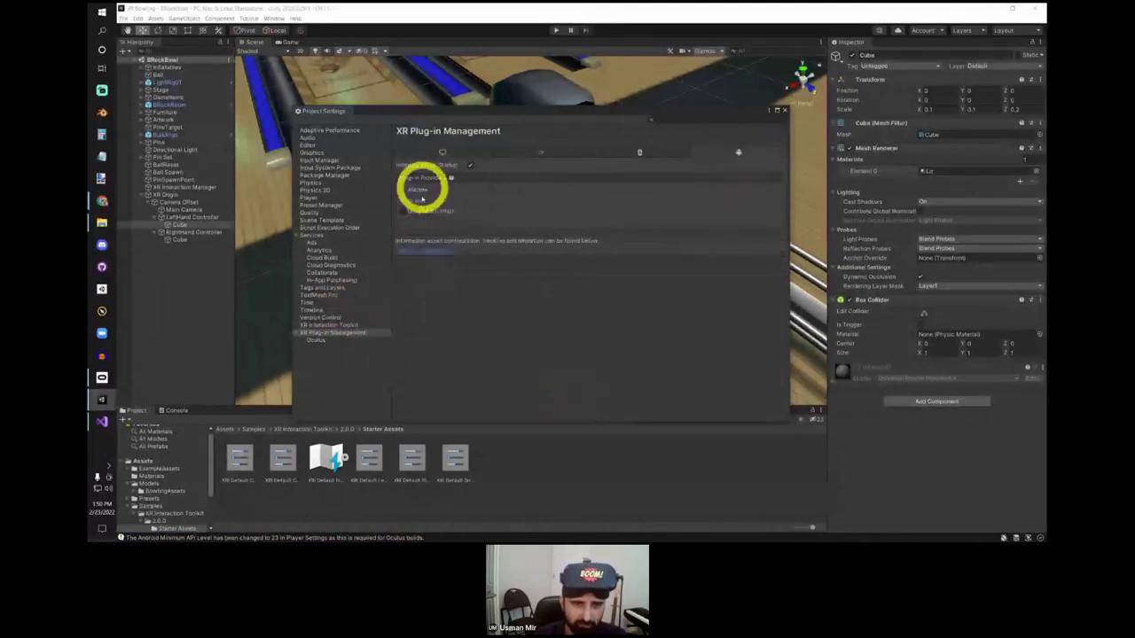
pyautogui.click(443, 152)
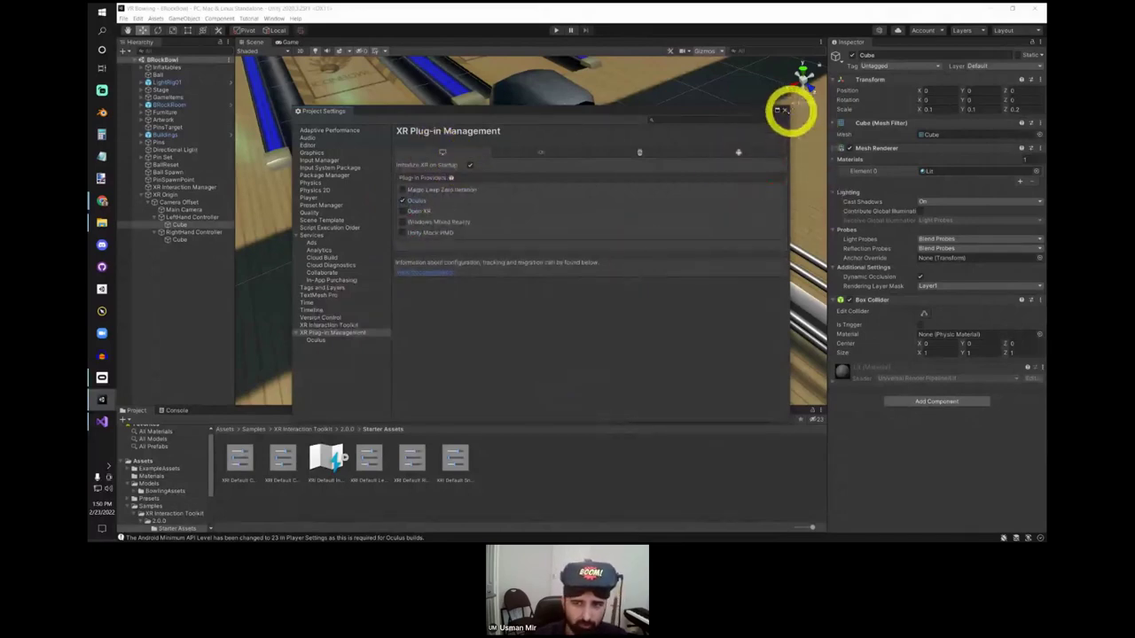
pyautogui.click(786, 111)
pyautogui.moveTo(787, 111); pyautogui.dragTo(579, 222, button='right')
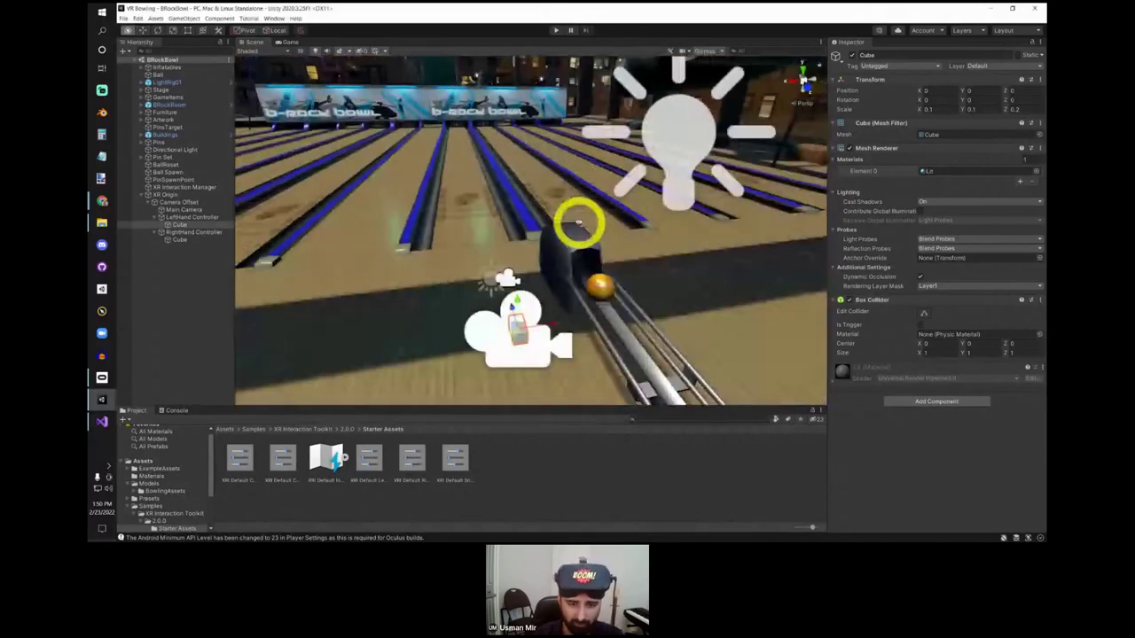
# Step: Dock the Game view beside the Scene view, aim the Scene at the lanes, and enter Play mode
pyautogui.click(556, 31)
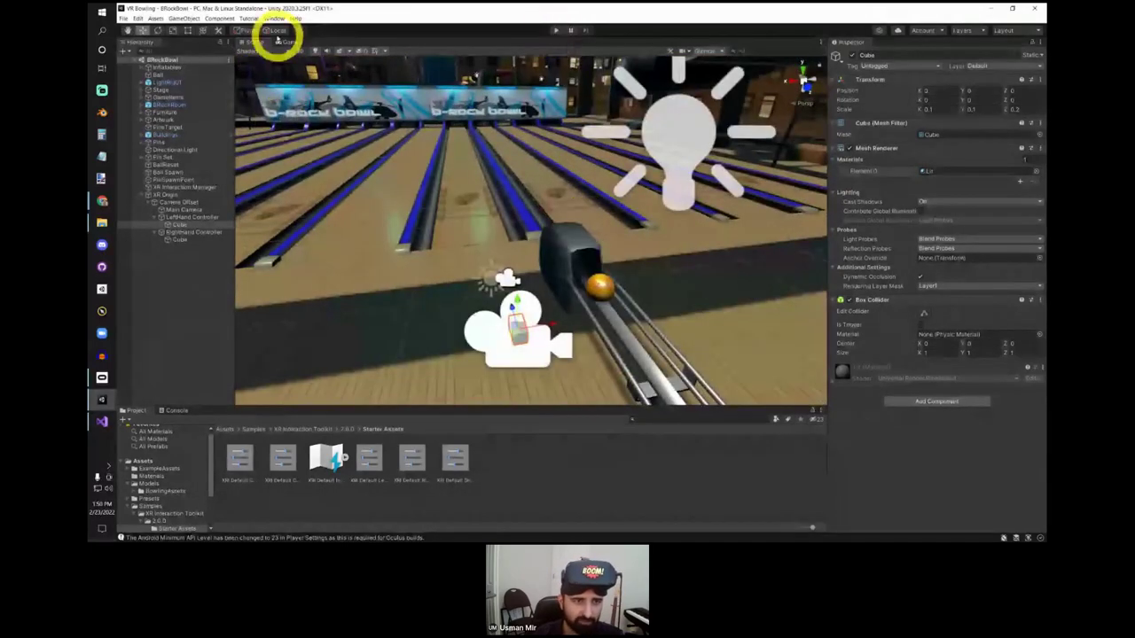
pyautogui.click(282, 44)
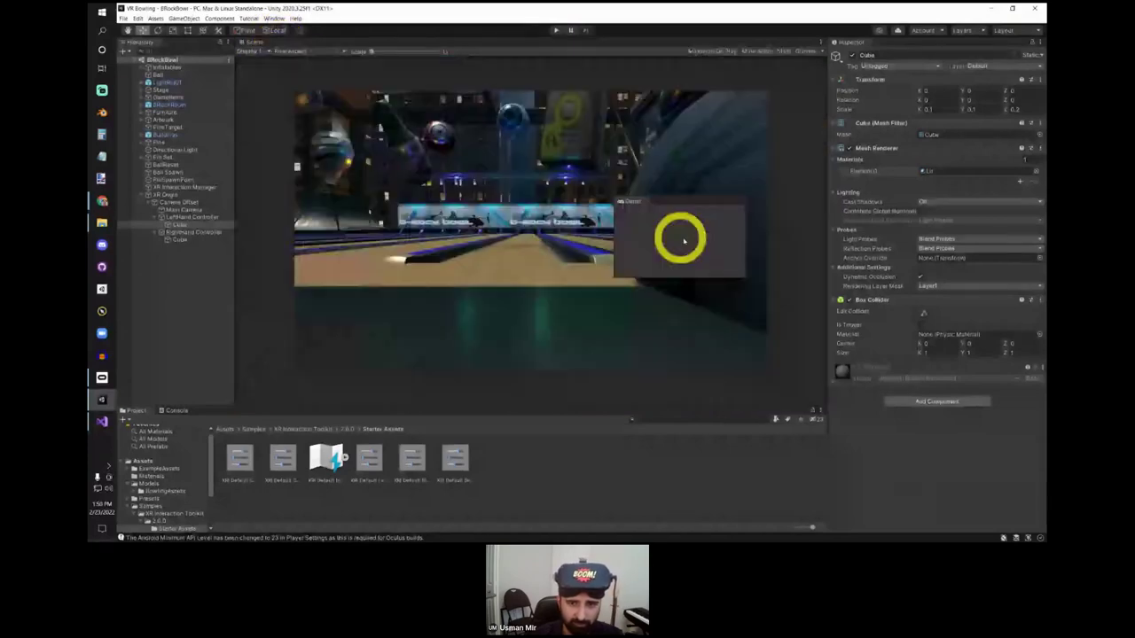
pyautogui.moveTo(684, 241); pyautogui.dragTo(639, 238)
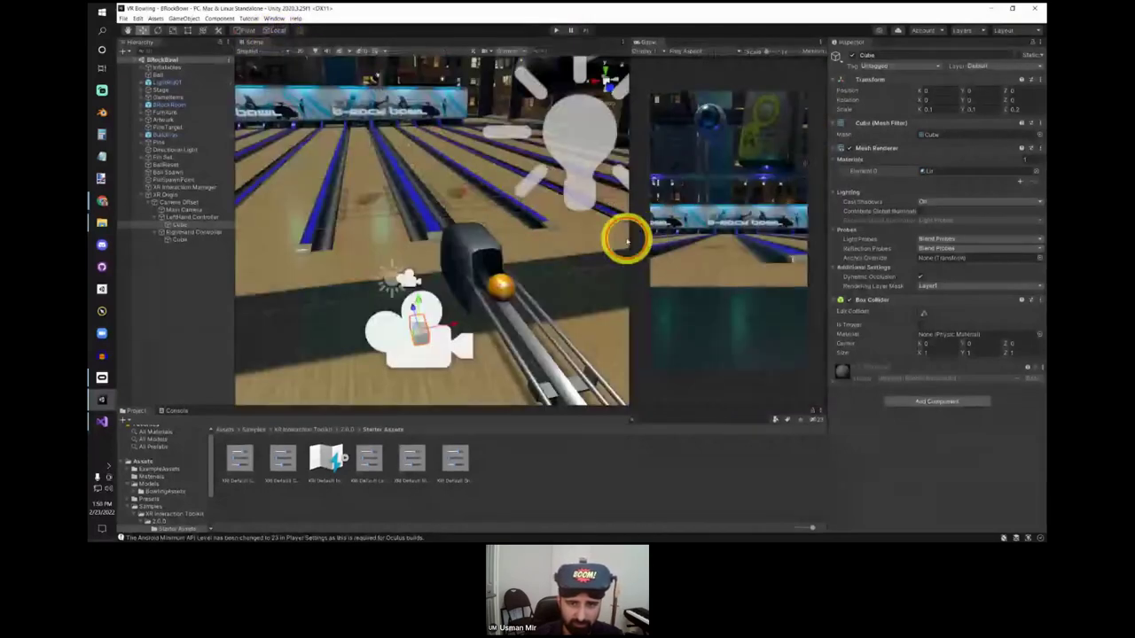
pyautogui.click(627, 238)
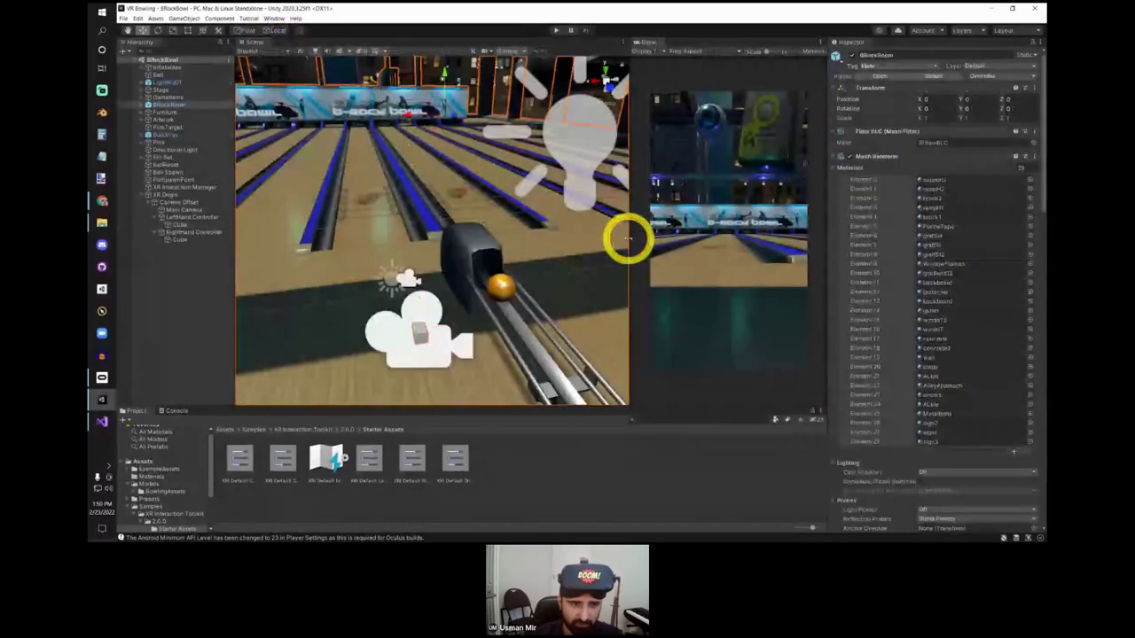
pyautogui.moveTo(627, 237); pyautogui.dragTo(547, 241)
pyautogui.click(380, 252)
pyautogui.moveTo(380, 252); pyautogui.dragTo(660, 191, button='right')
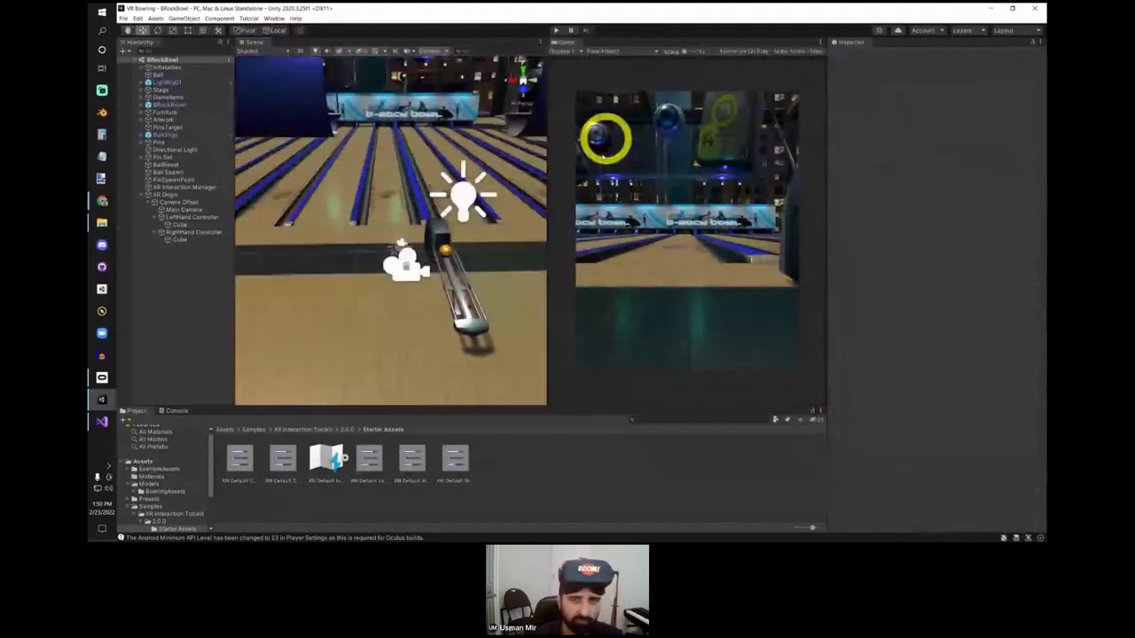
pyautogui.click(556, 31)
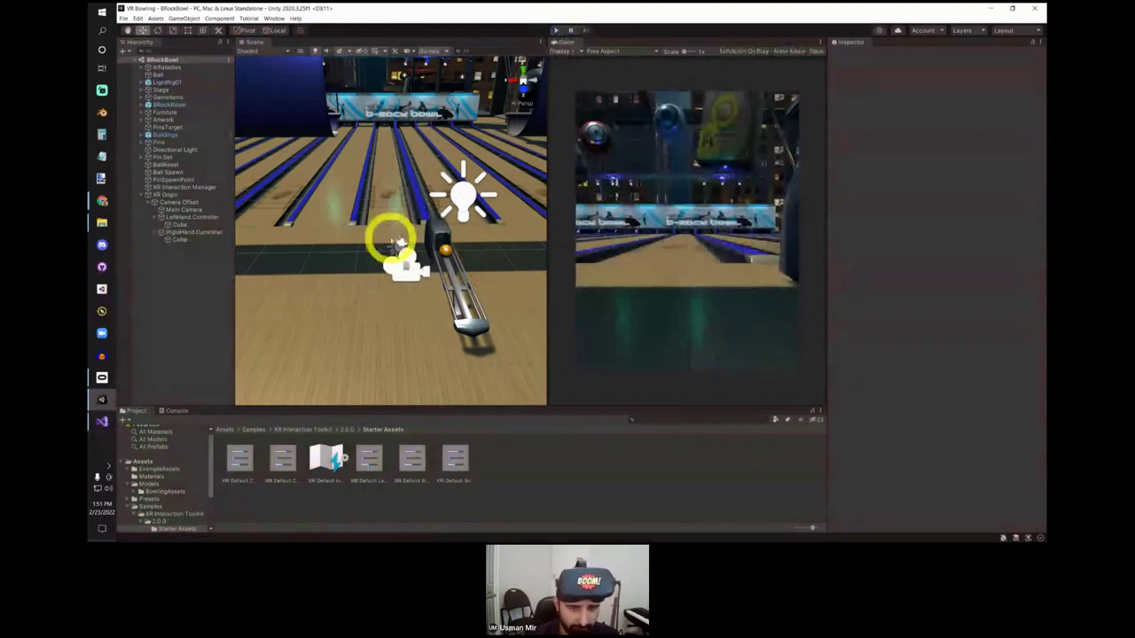
pyautogui.moveTo(392, 240); pyautogui.dragTo(441, 245, button='right')
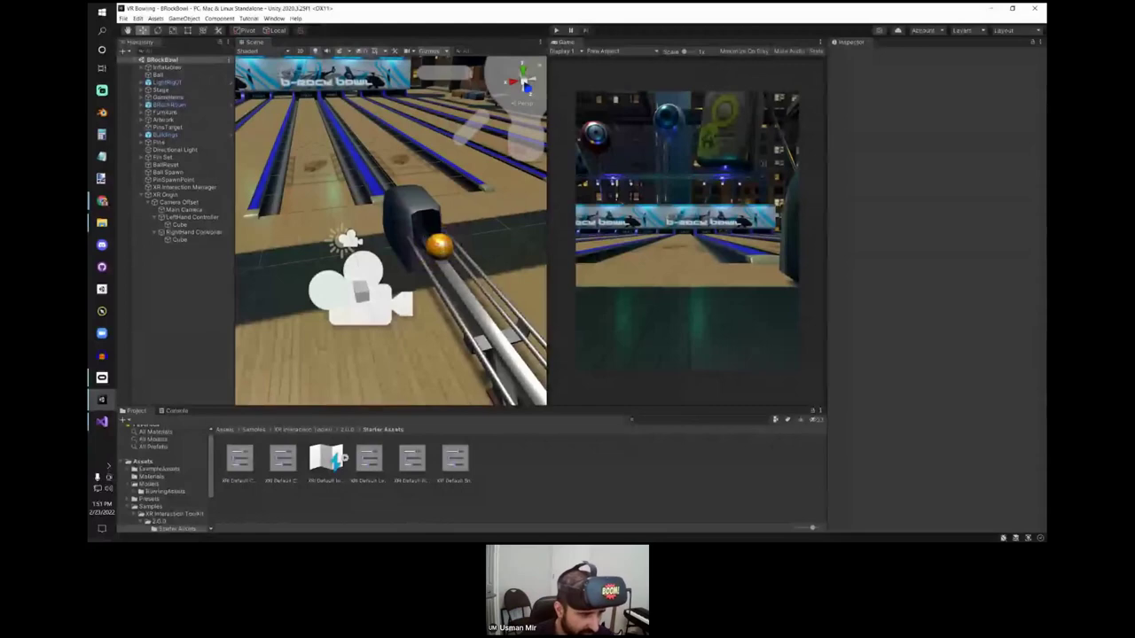
pyautogui.hotkey('alt', 'Tab')
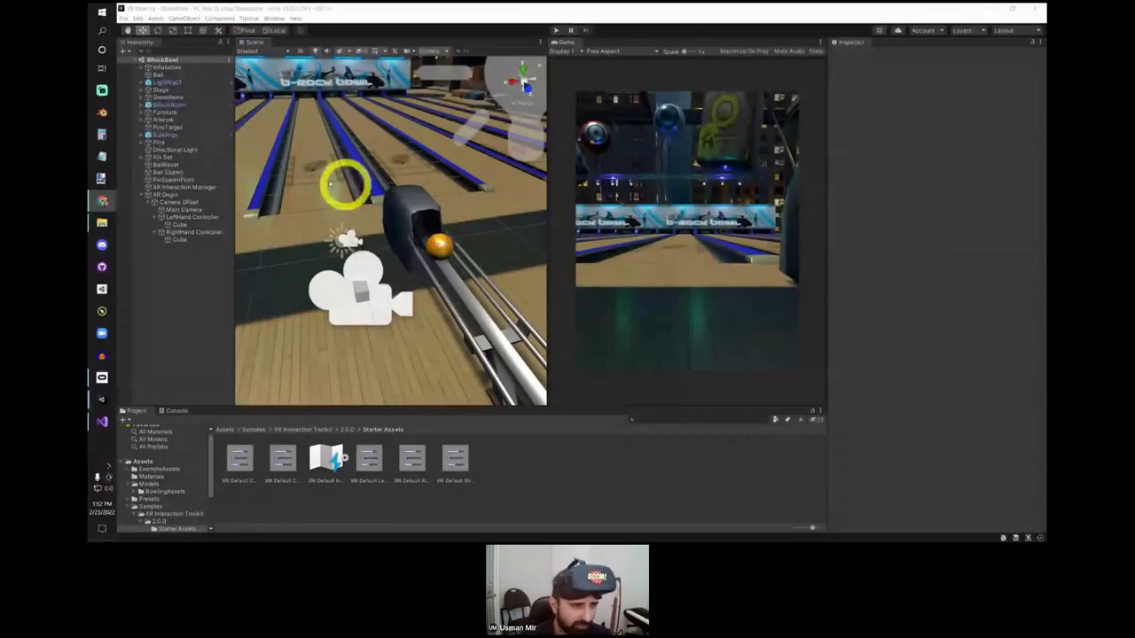
# Step: Select the left controller's Cube, test-move it and undo, then frame it
pyautogui.doubleClick(184, 217)
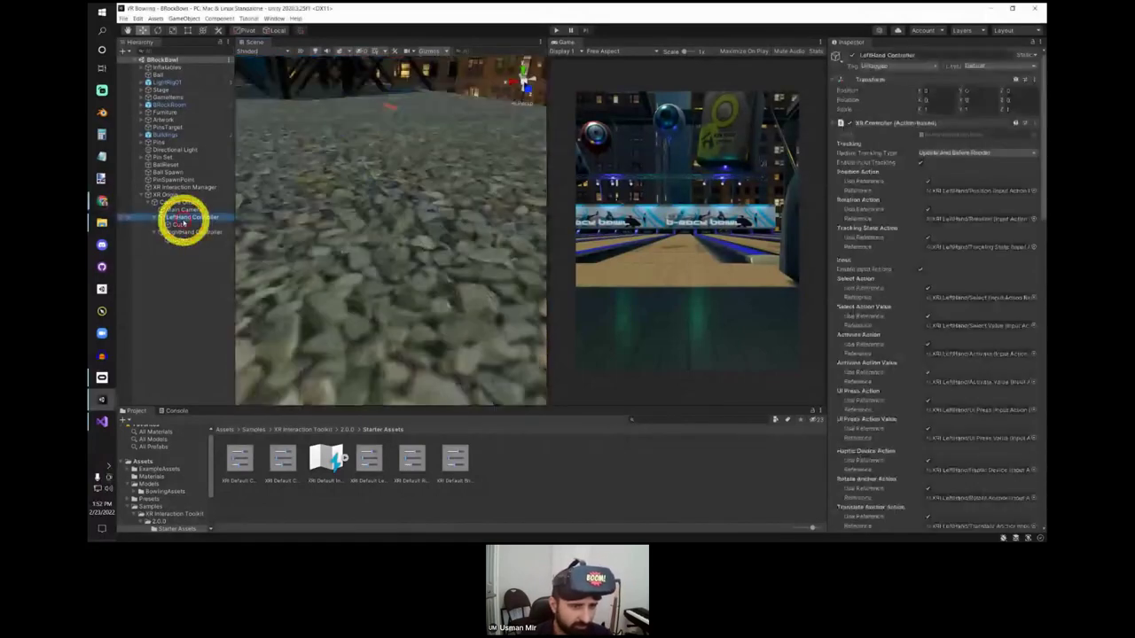
pyautogui.doubleClick(182, 225)
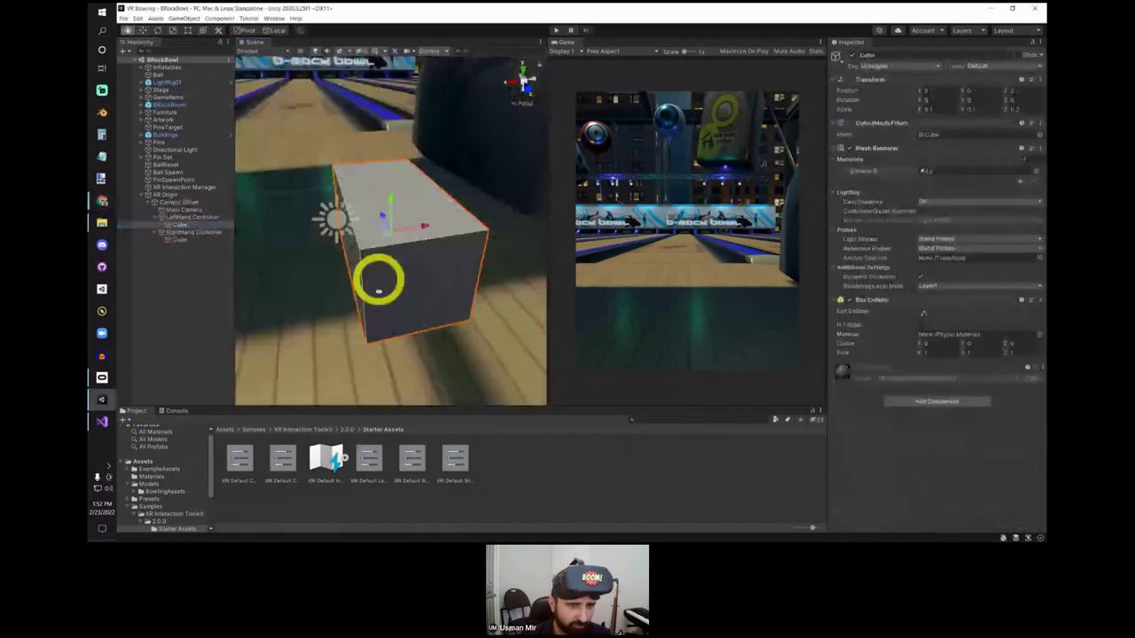
pyautogui.scroll(-3, 363, 266)
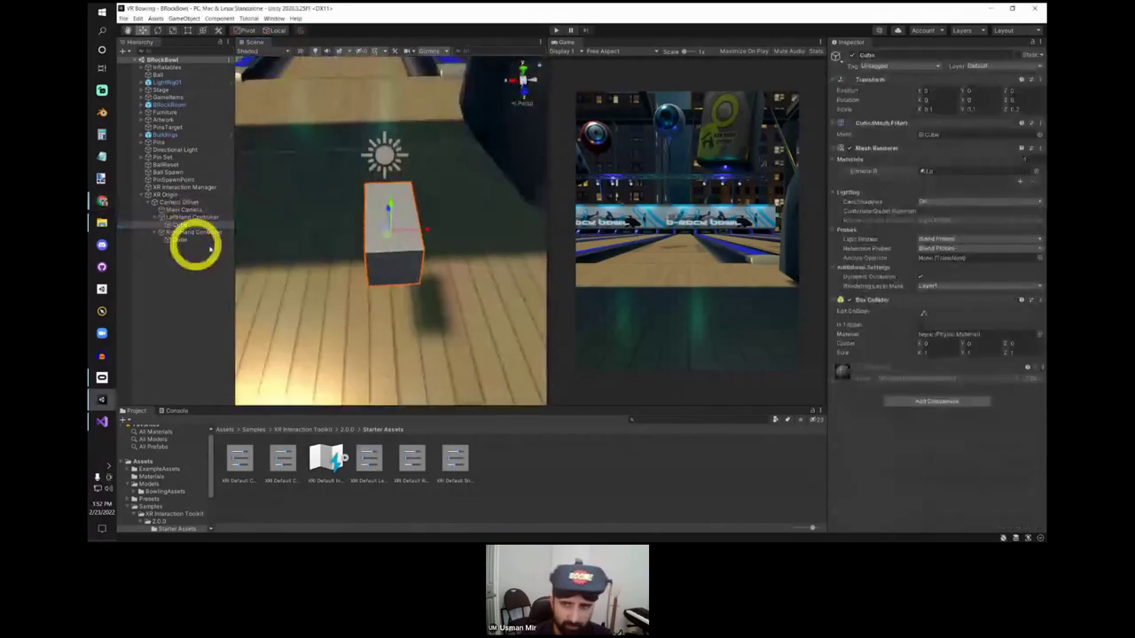
pyautogui.moveTo(459, 228); pyautogui.dragTo(479, 213)
pyautogui.hotkey('ctrl', 'z')
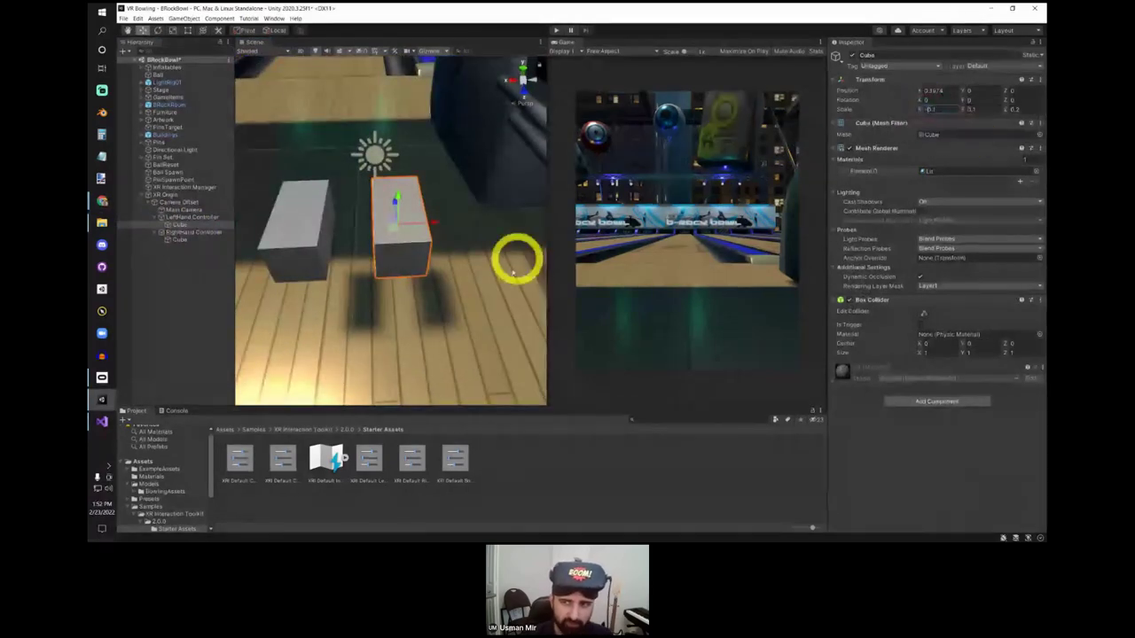
pyautogui.hotkey('ctrl', 'z')
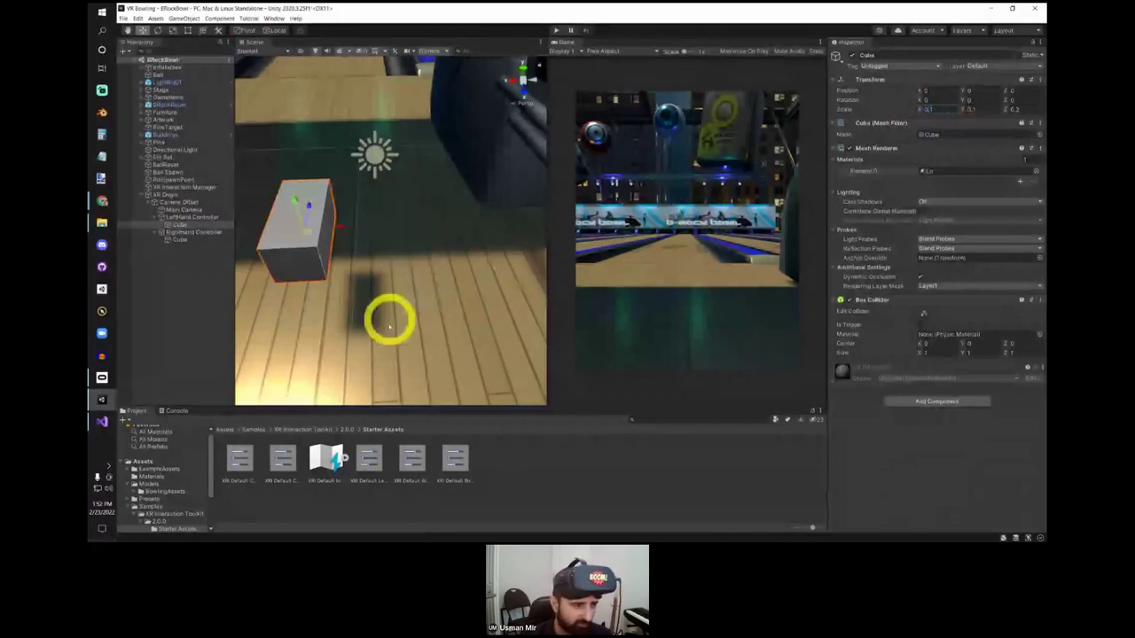
pyautogui.moveTo(389, 326); pyautogui.dragTo(550, 238, button='right')
pyautogui.press('f')
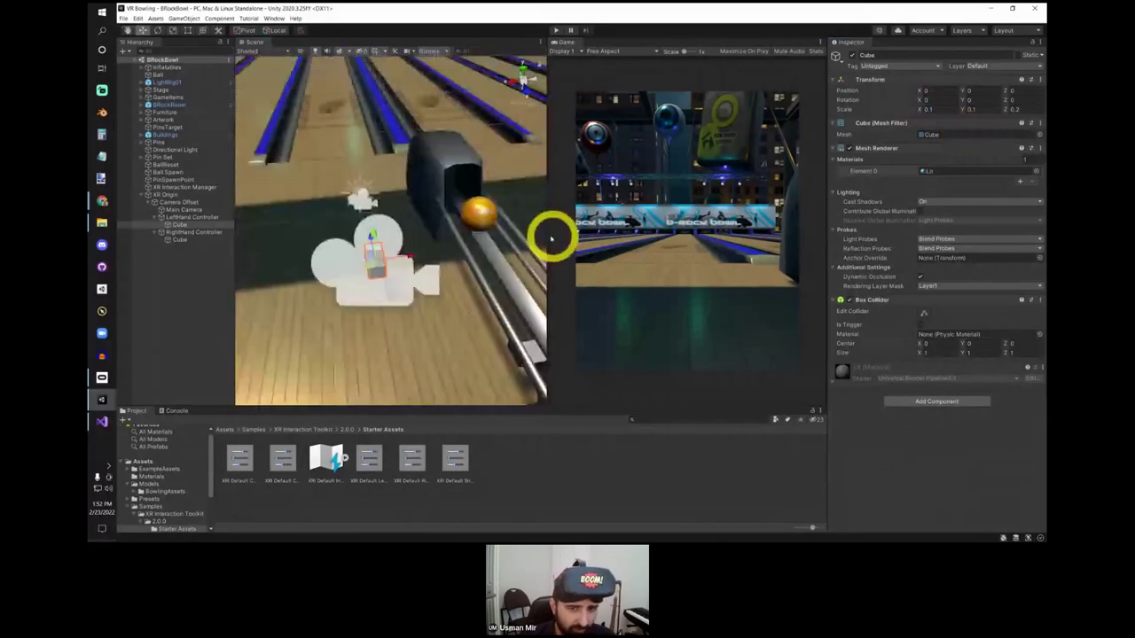
# Step: Widen the Scene view against the Game view and select the Ball on the return
pyautogui.moveTo(547, 238); pyautogui.dragTo(662, 241)
pyautogui.moveTo(521, 248); pyautogui.dragTo(532, 287, button='right')
pyautogui.click(507, 245)
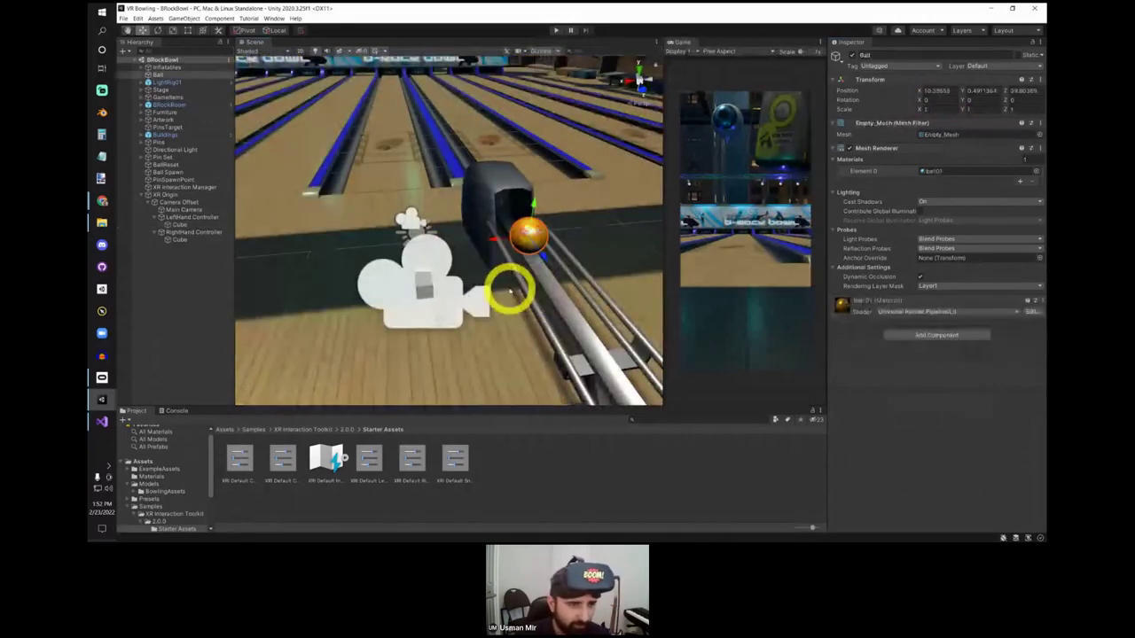
pyautogui.moveTo(451, 208)
pyautogui.mouseDown(button='right')
pyautogui.moveTo(488, 211)
pyautogui.moveTo(466, 203)
pyautogui.mouseUp(button='right')
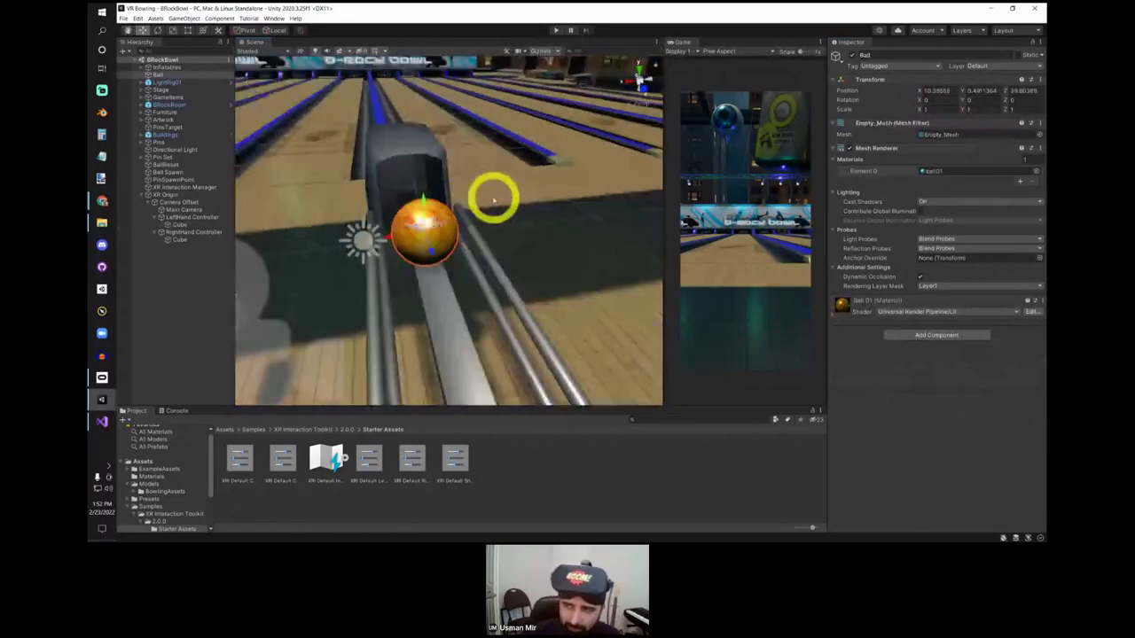
# Step: Collapse the Ball's Mesh Renderer and search Add Component for 'collider' to list collider types
pyautogui.moveTo(626, 197); pyautogui.dragTo(585, 161, button='right')
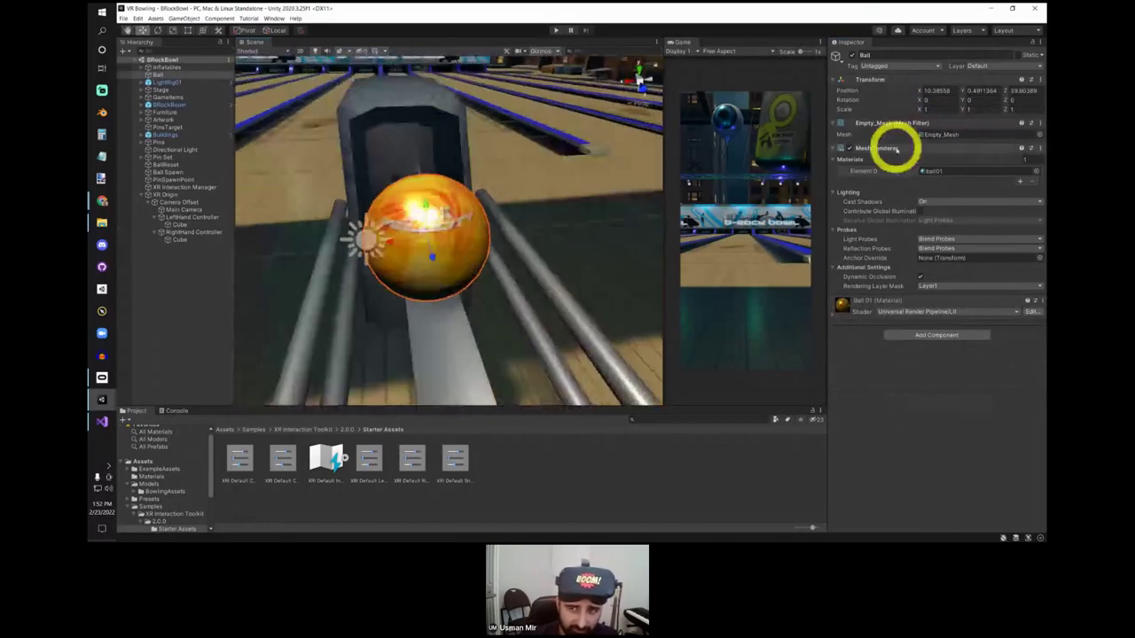
pyautogui.click(890, 149)
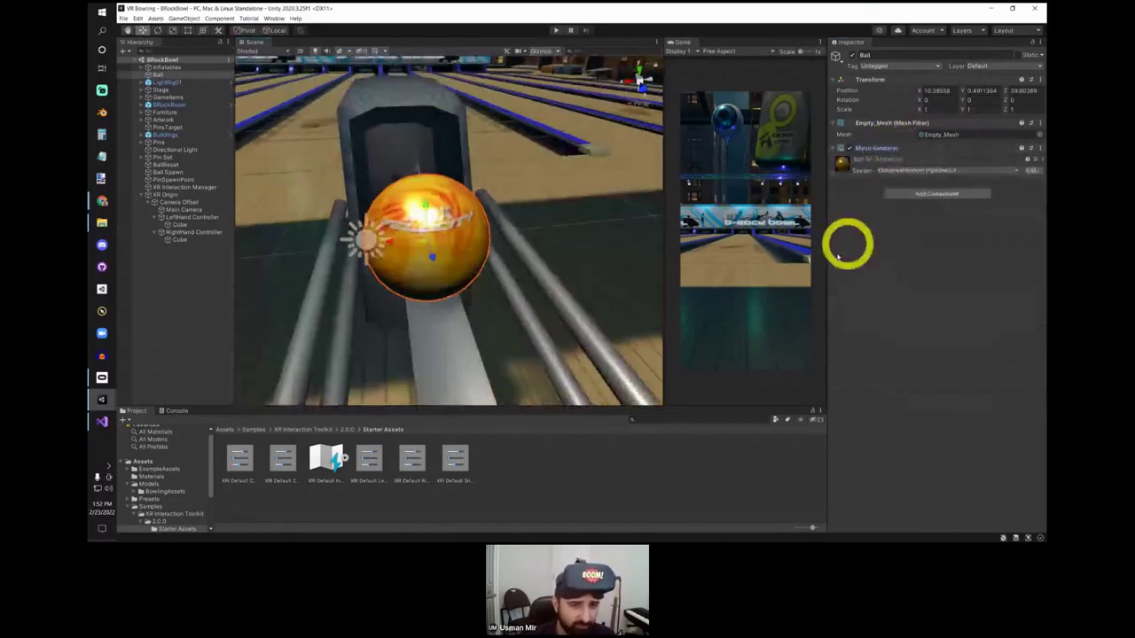
pyautogui.click(898, 193)
pyautogui.write('sphere')
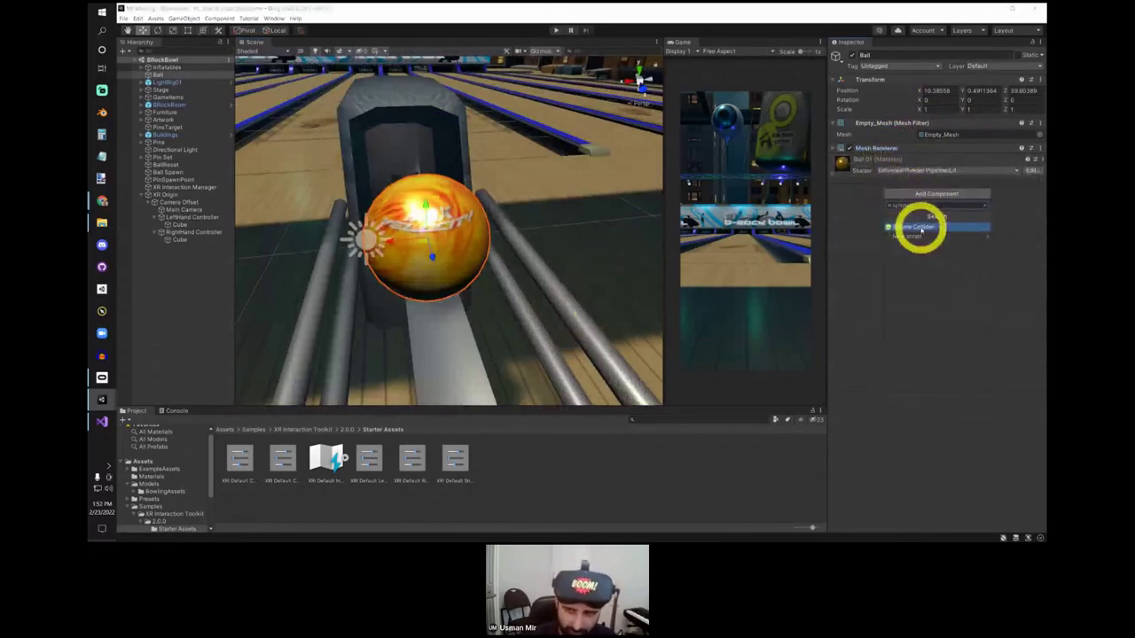
pyautogui.press('BackSpace')
pyautogui.press('BackSpace')
pyautogui.press('BackSpace')
pyautogui.press('BackSpace')
pyautogui.press('BackSpace')
pyautogui.press('BackSpace')
pyautogui.write('collider')
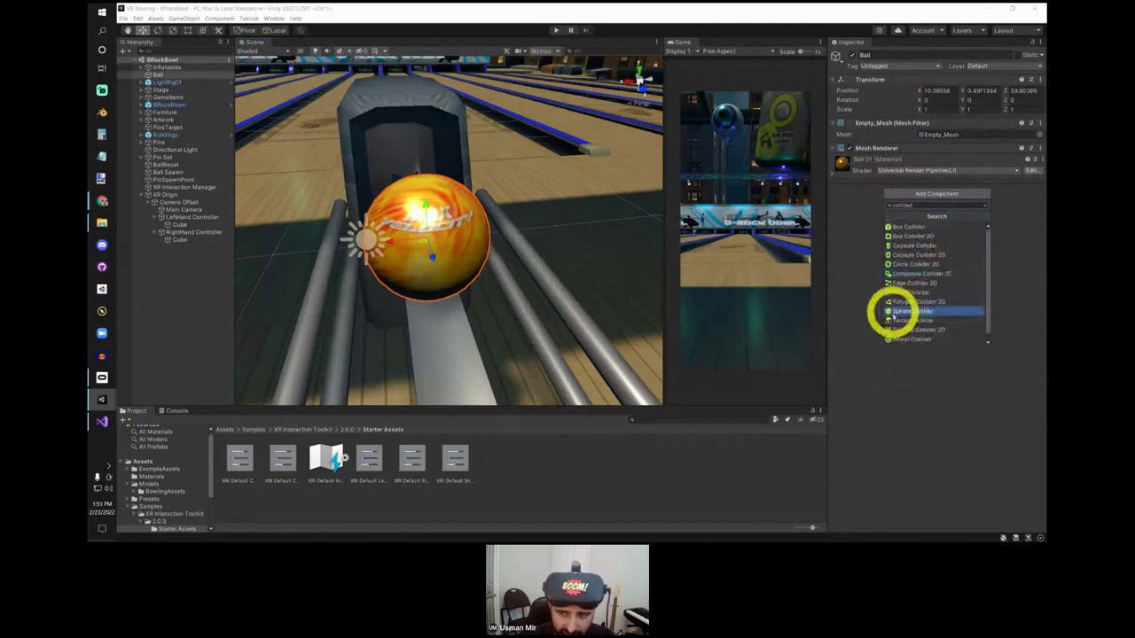
# Step: Add a Sphere Collider to the Ball and frame the ball in the Scene view
pyautogui.click(916, 312)
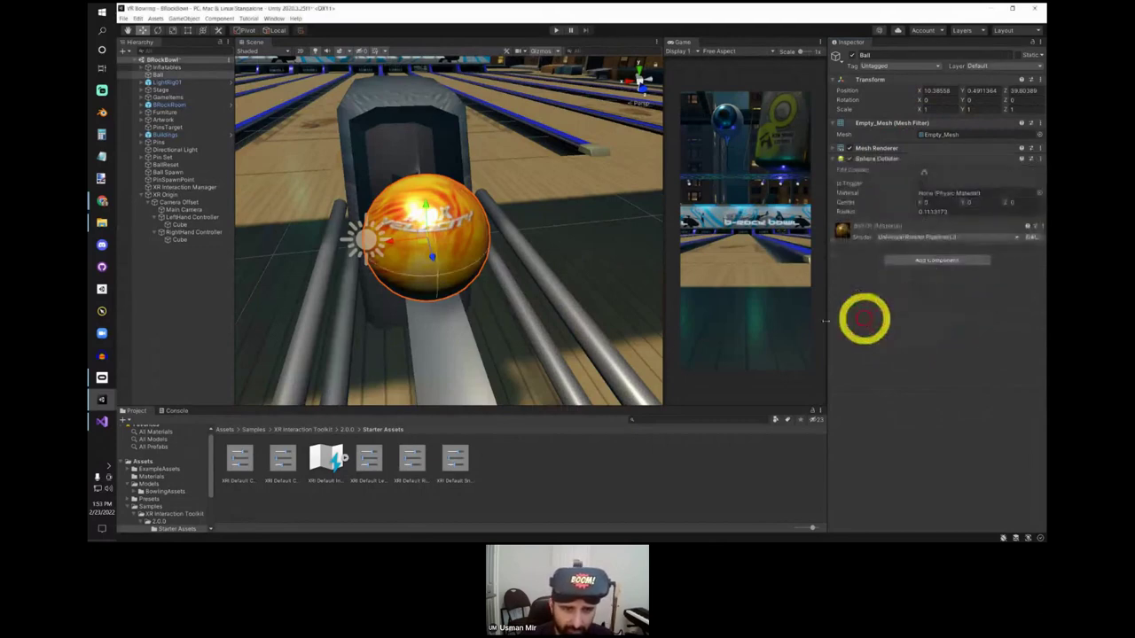
pyautogui.scroll(5, 553, 310)
pyautogui.scroll(-2, 550, 235)
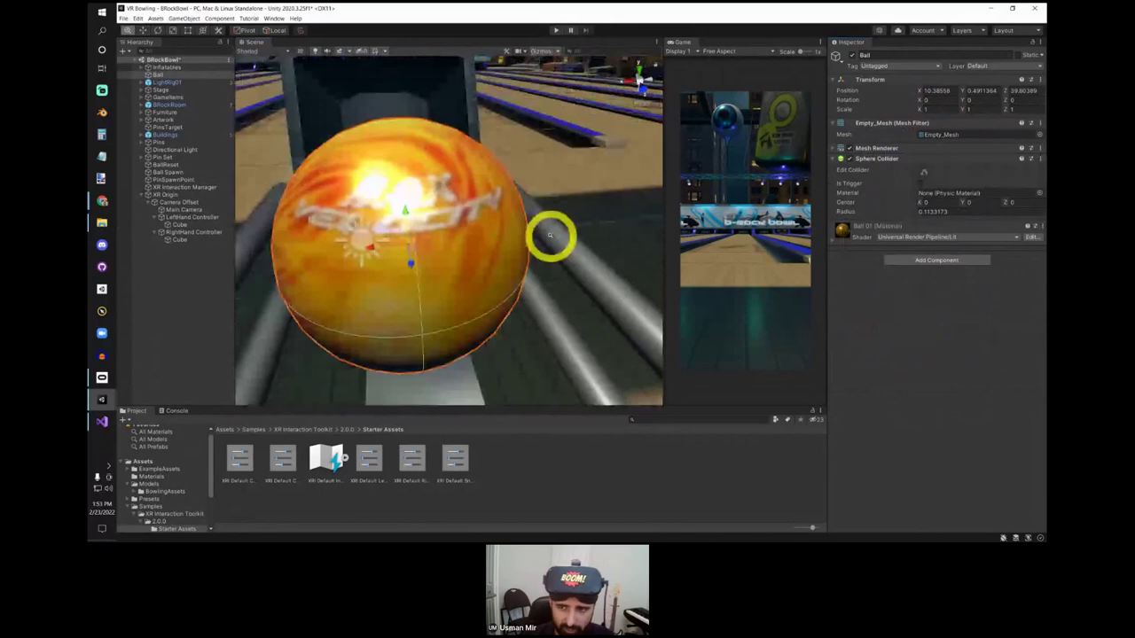
pyautogui.moveTo(549, 235); pyautogui.dragTo(529, 307, button='right')
pyautogui.press('f')
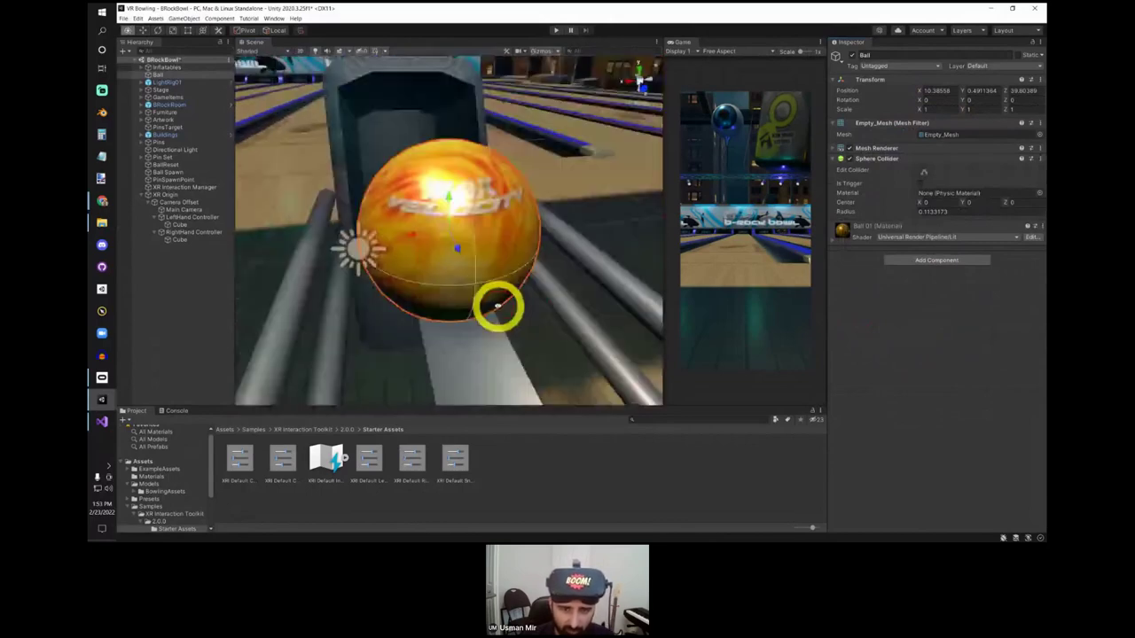
pyautogui.keyDown('alt'); pyautogui.moveTo(499, 306); pyautogui.dragTo(467, 210); pyautogui.keyUp('alt')
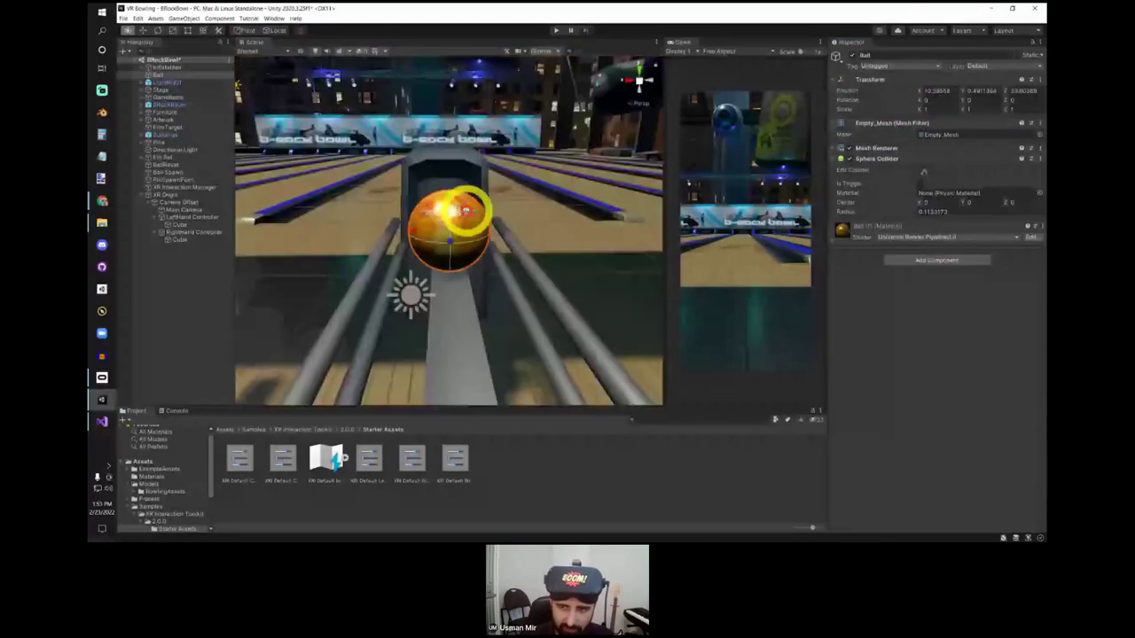
# Step: Try a collider center X of 0.44, then orbit in close to inspect the collider around the ball
pyautogui.click(924, 202)
pyautogui.write('0.44')
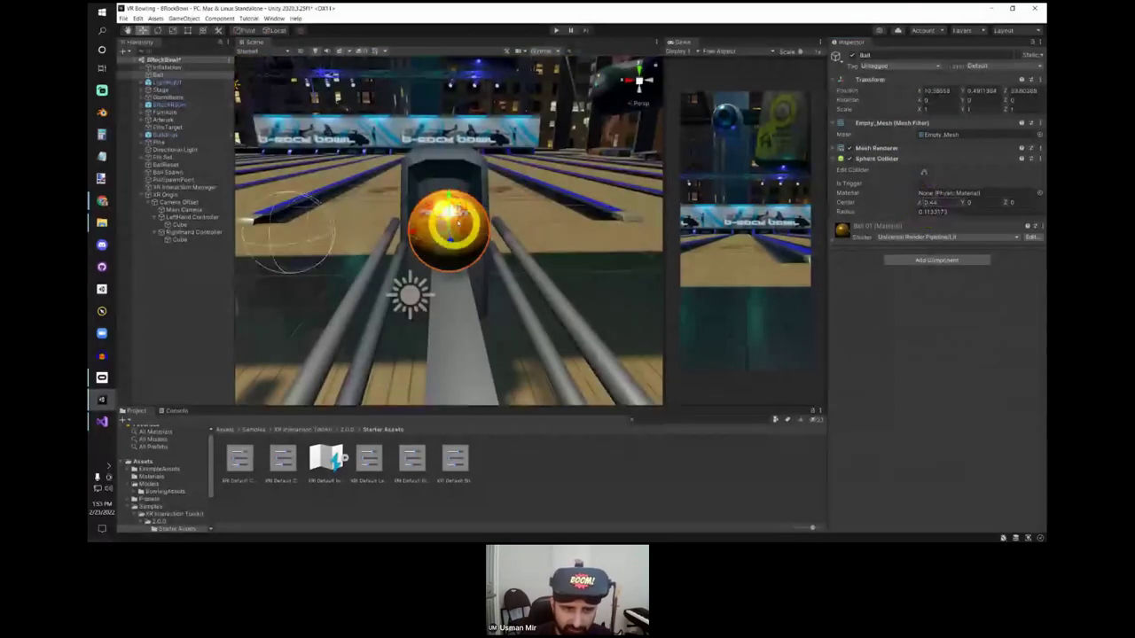
pyautogui.keyDown('alt'); pyautogui.moveTo(449, 213); pyautogui.dragTo(393, 221); pyautogui.keyUp('alt')
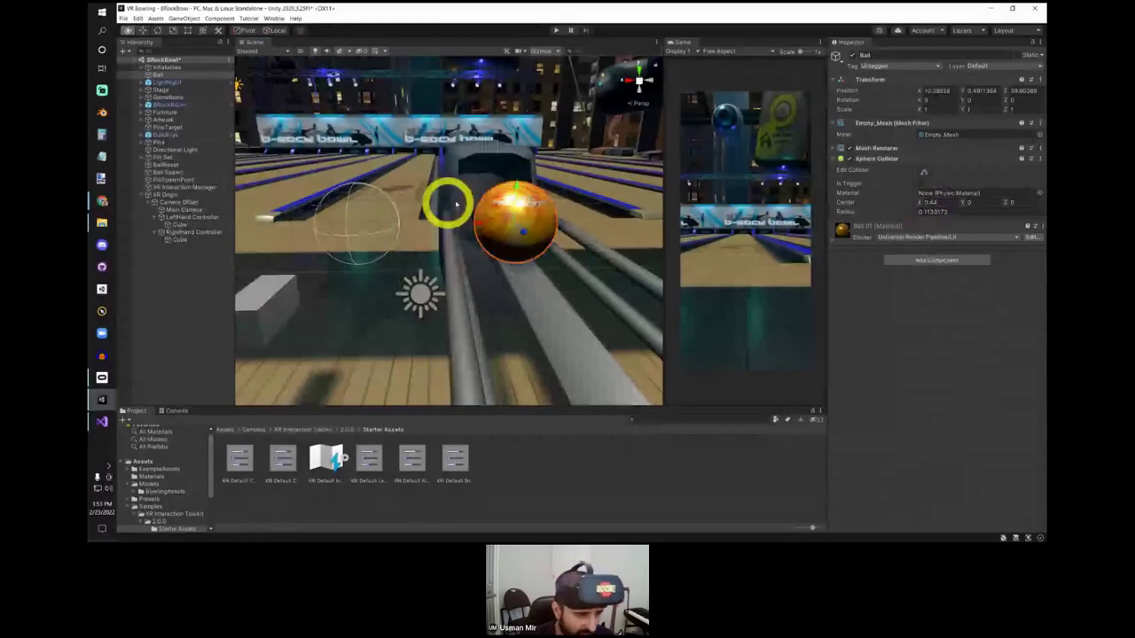
pyautogui.keyDown('alt'); pyautogui.moveTo(458, 208); pyautogui.dragTo(473, 116); pyautogui.keyUp('alt')
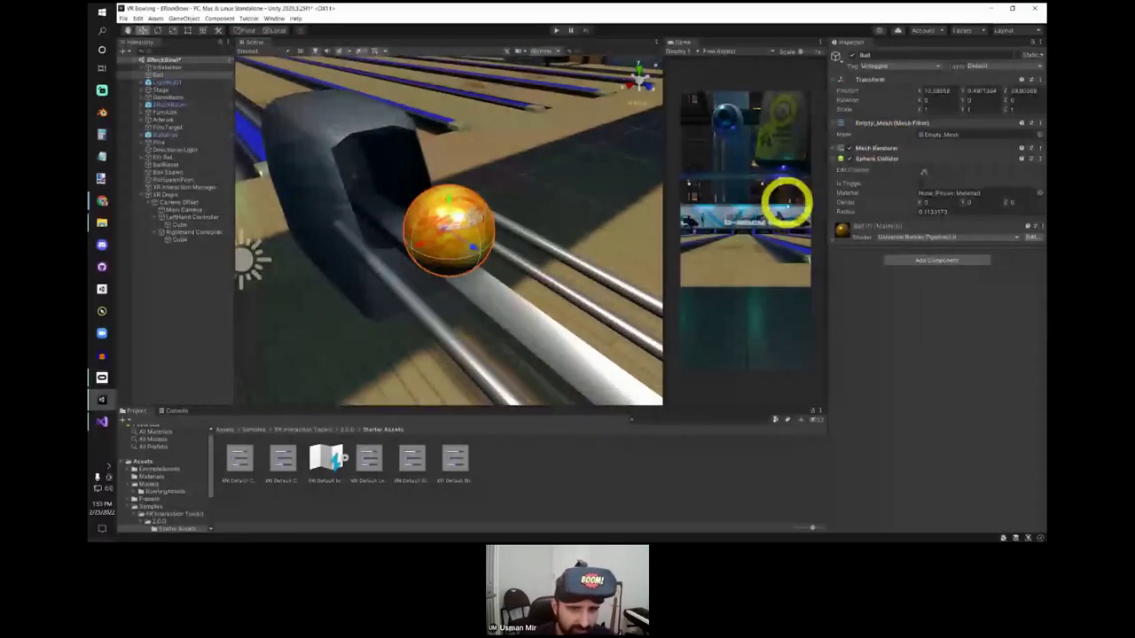
pyautogui.keyDown('alt'); pyautogui.moveTo(513, 282); pyautogui.dragTo(532, 304, button='right'); pyautogui.keyUp('alt')
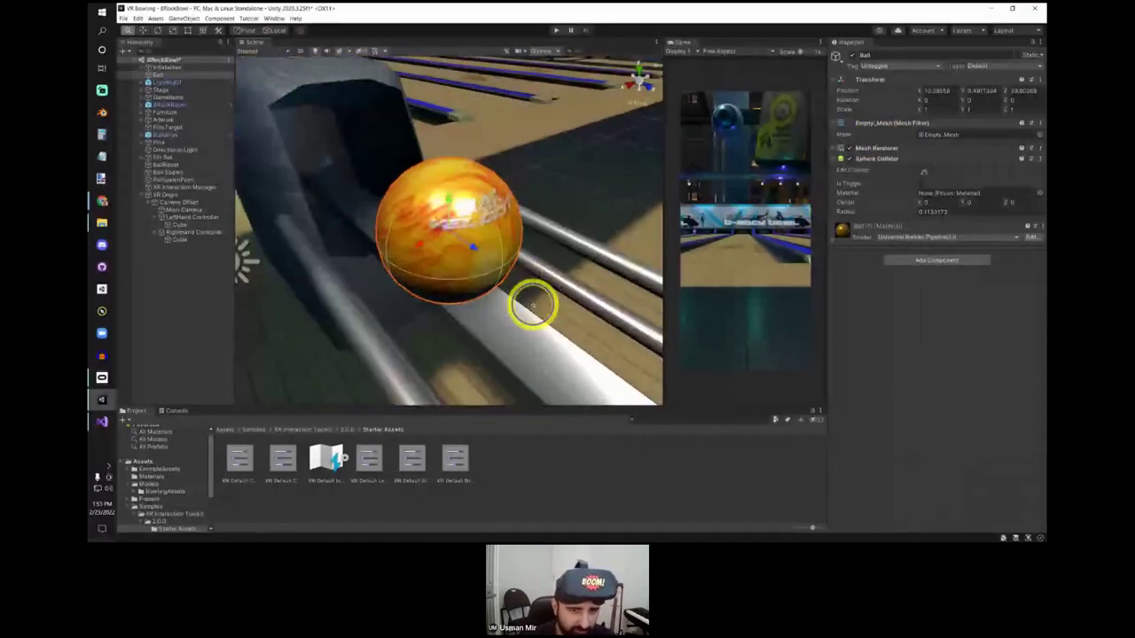
pyautogui.keyDown('alt'); pyautogui.moveTo(532, 304); pyautogui.dragTo(408, 160); pyautogui.keyUp('alt')
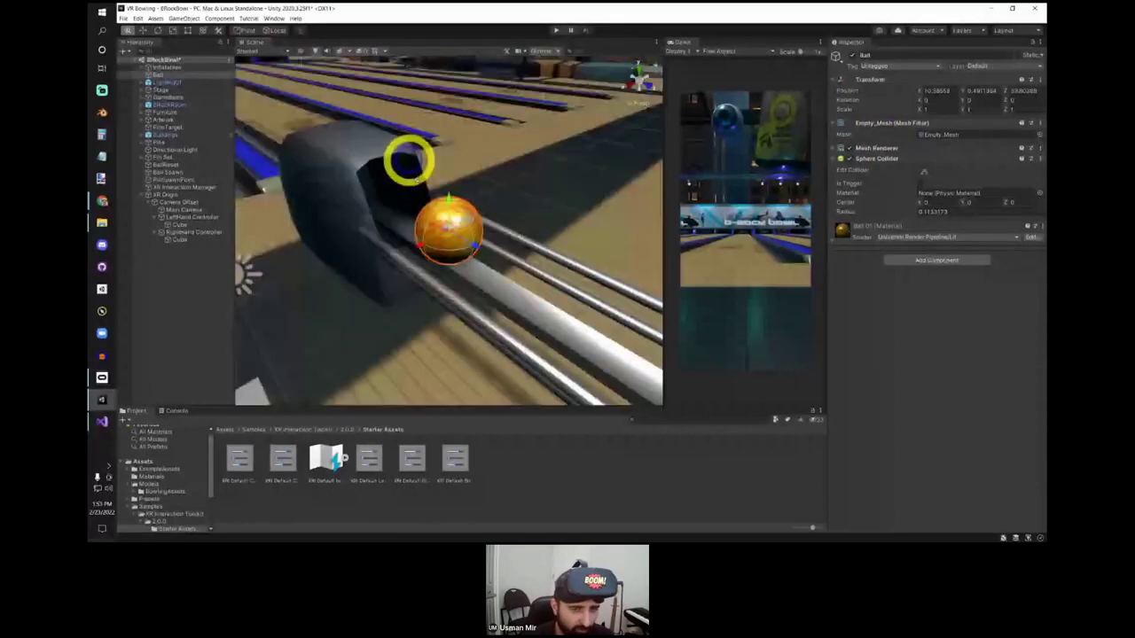
pyautogui.keyDown('alt'); pyautogui.moveTo(409, 161); pyautogui.dragTo(450, 253, button='right'); pyautogui.keyUp('alt')
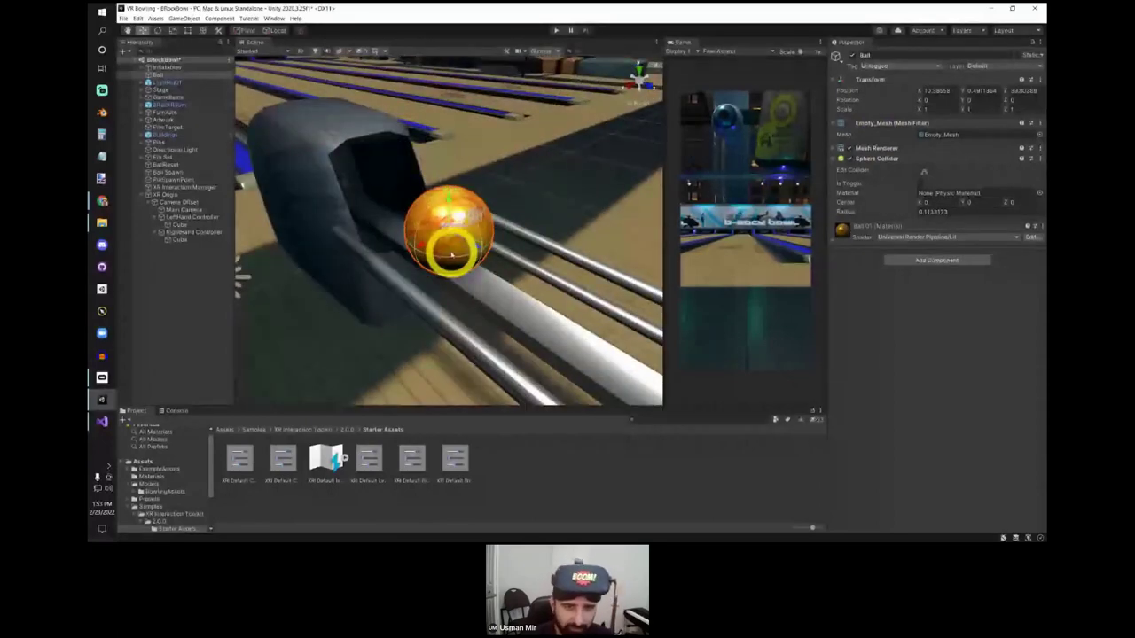
# Step: Add a Rigidbody to the Ball, then search the component list for 'xr grab'
pyautogui.click(928, 259)
pyautogui.write('rig')
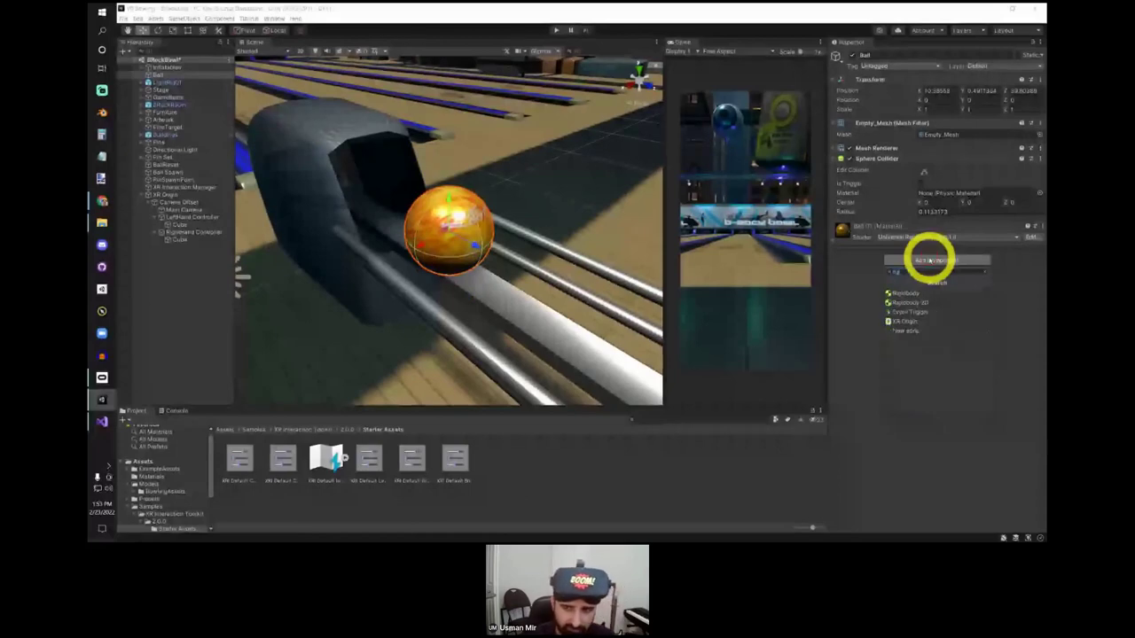
pyautogui.click(905, 310)
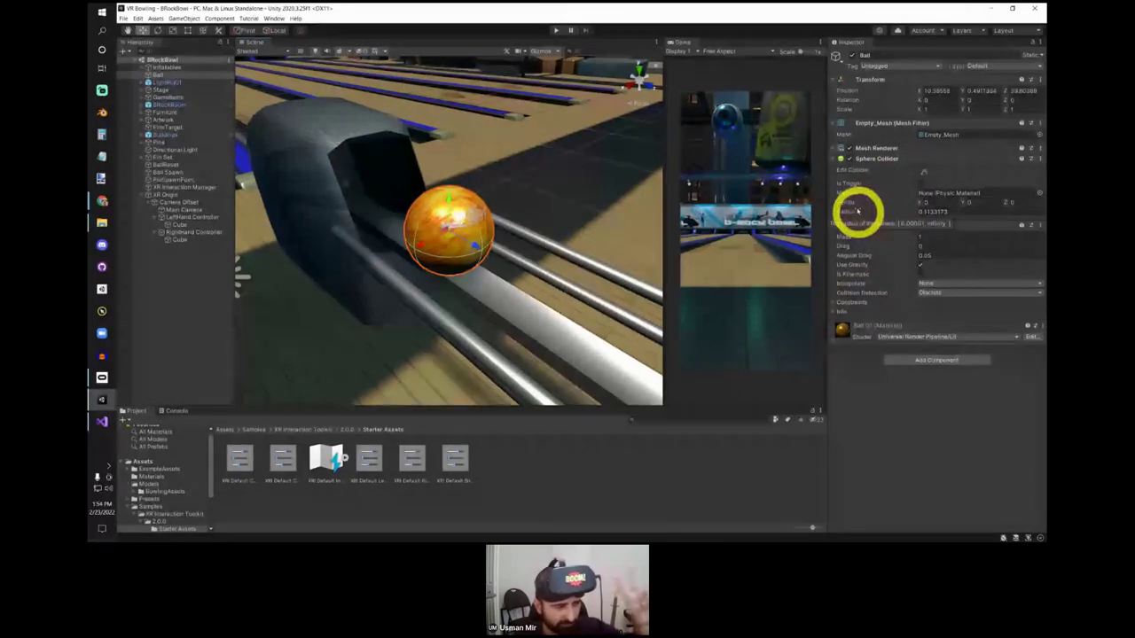
pyautogui.click(953, 357)
pyautogui.write('x')
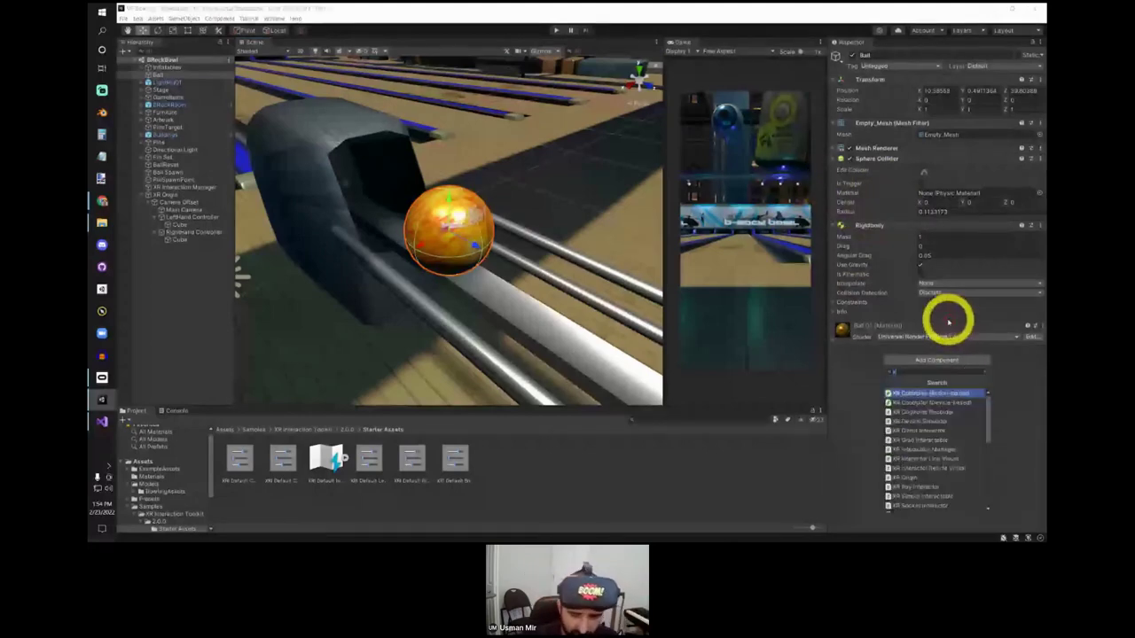
pyautogui.write('r grab')
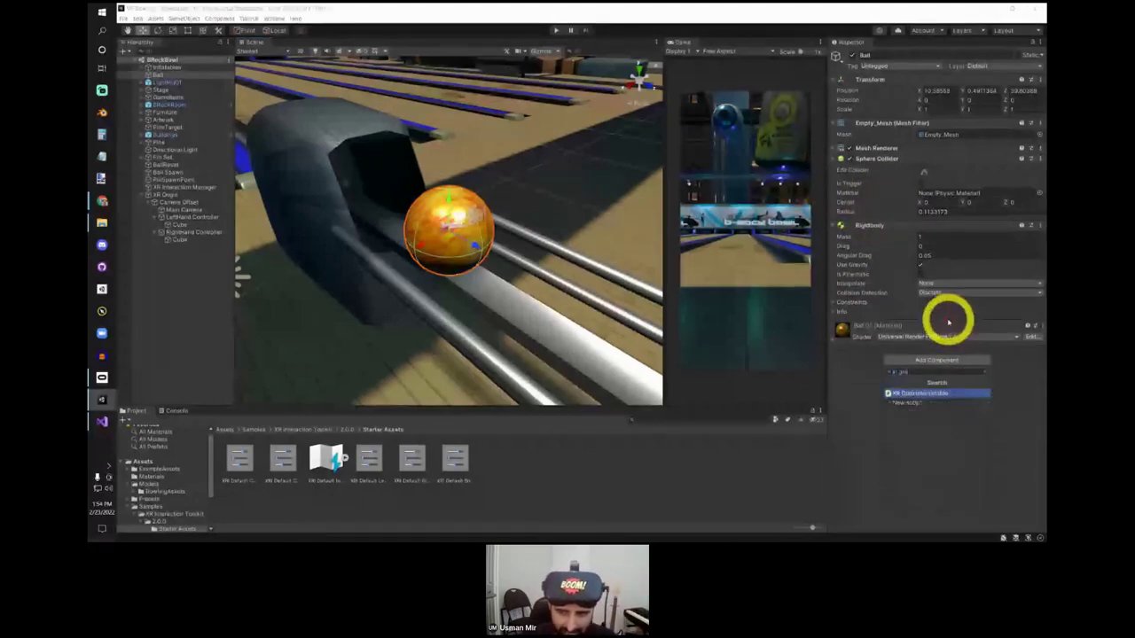
# Step: Add XR Grab Interactable to the Ball and review the LeftHand Controller's XR Ray Interactor
pyautogui.click(911, 394)
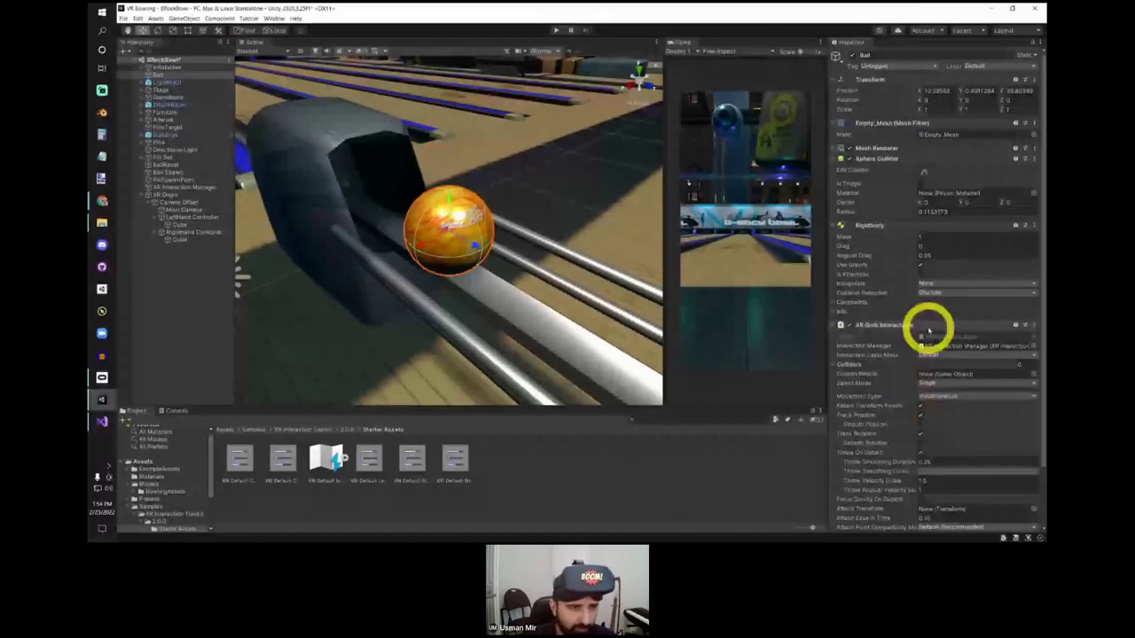
pyautogui.click(195, 218)
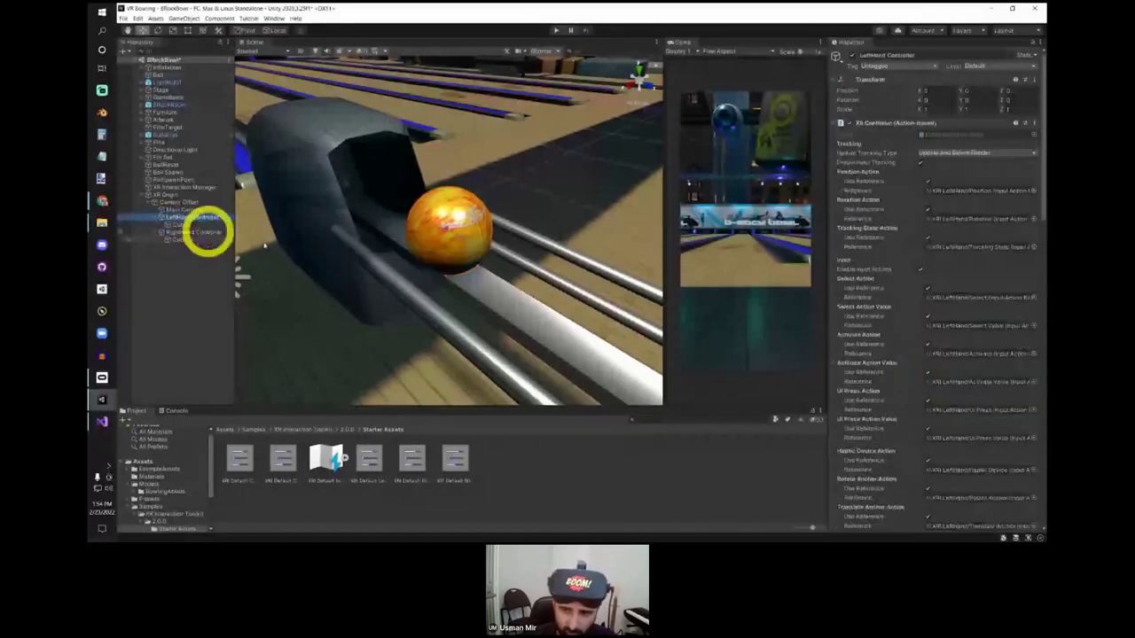
pyautogui.scroll(-10, 913, 293)
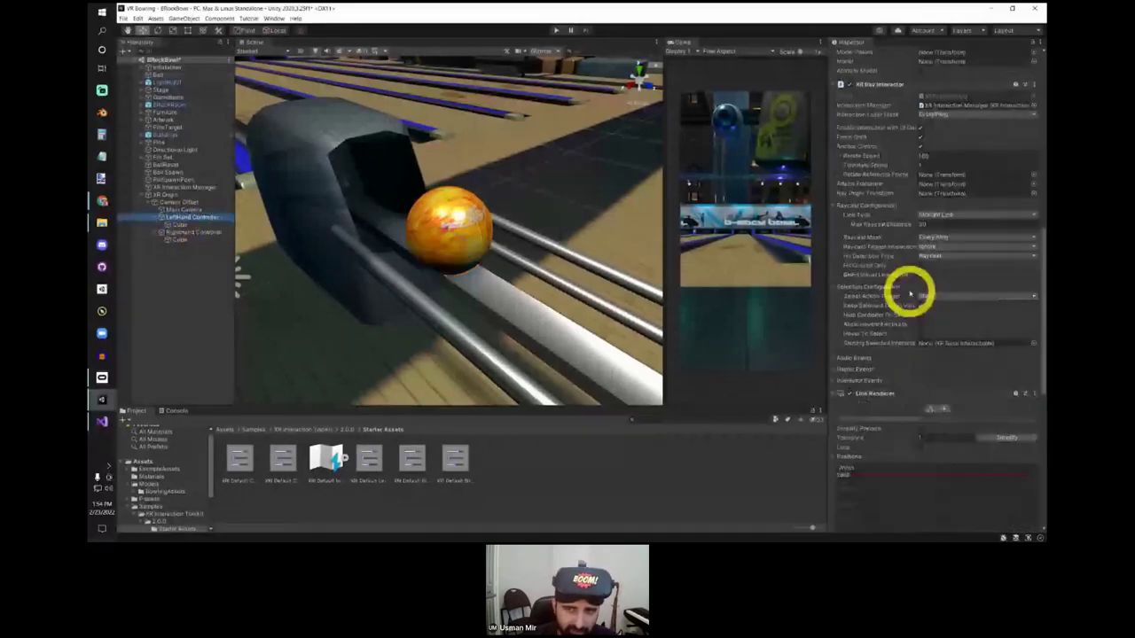
pyautogui.scroll(3, 905, 222)
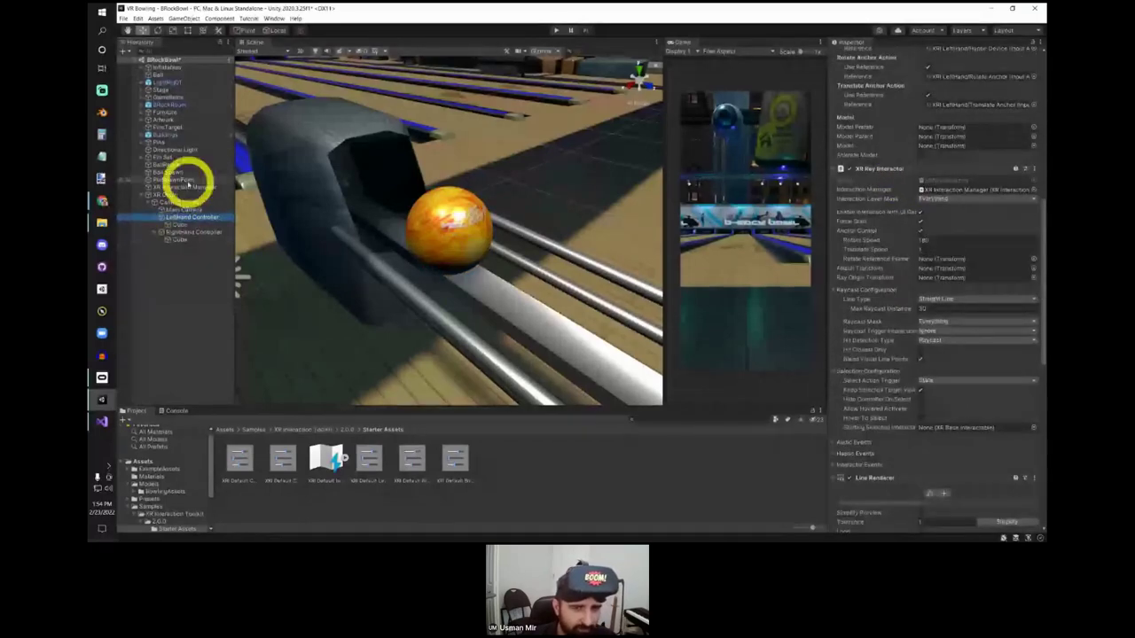
# Step: Reselect the Ball and review its XR Grab Interactable settings: Instantaneous movement, throw on detach
pyautogui.click(444, 224)
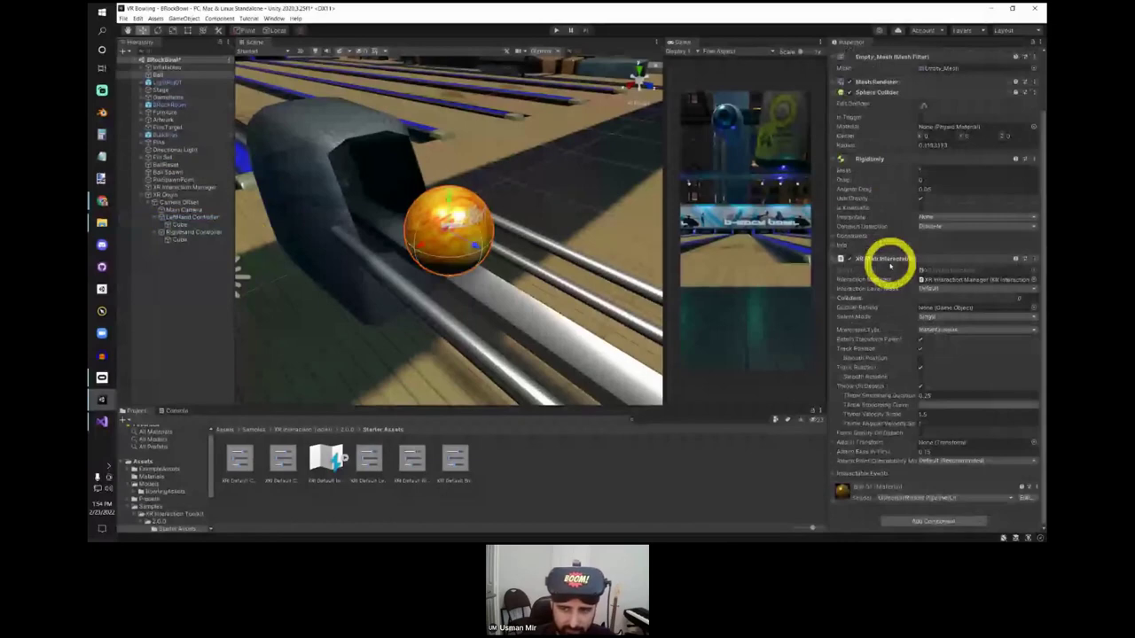
pyautogui.scroll(2, 882, 252)
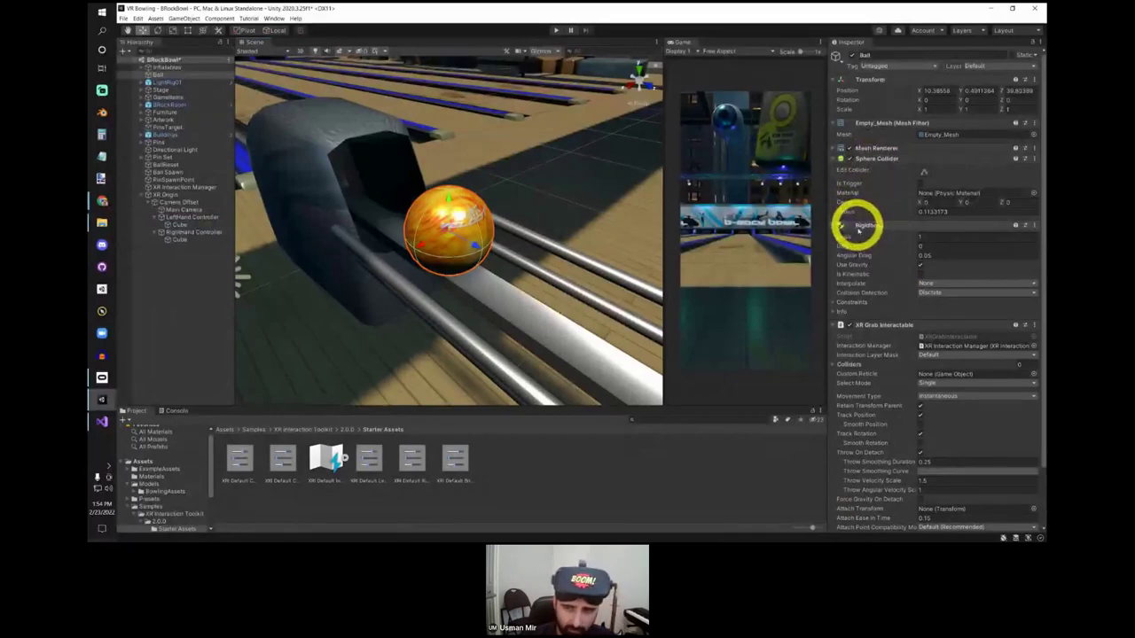
pyautogui.scroll(-3, 884, 256)
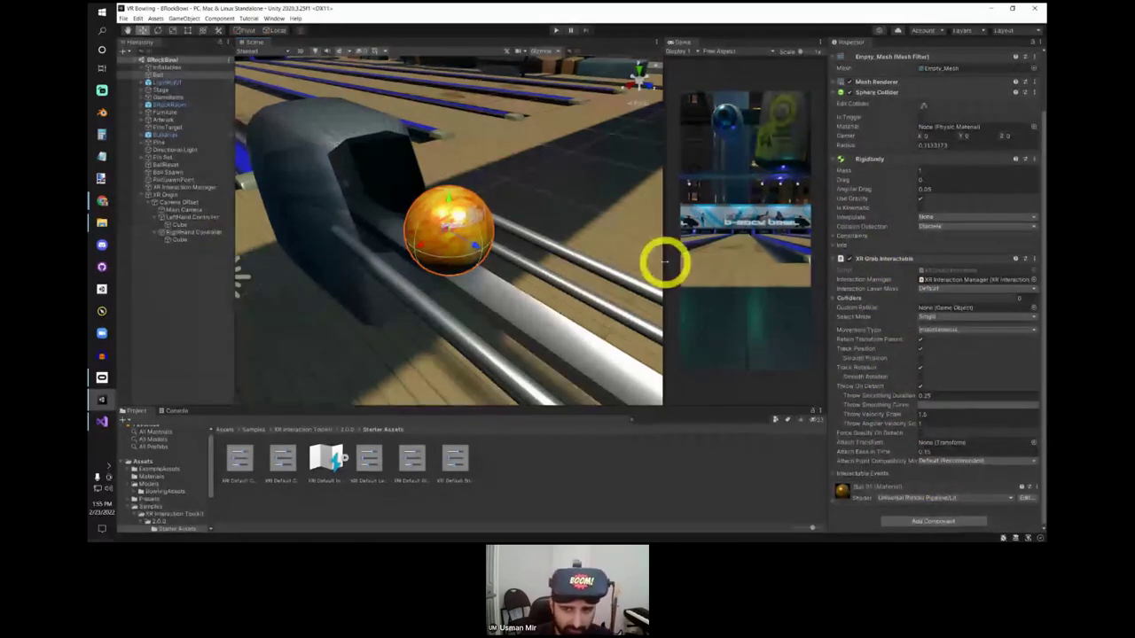
# Step: Narrow the Inspector to widen the Game view, then play-test grabbing and throwing the ball
pyautogui.moveTo(664, 262); pyautogui.dragTo(659, 261)
pyautogui.moveTo(831, 304); pyautogui.dragTo(917, 306)
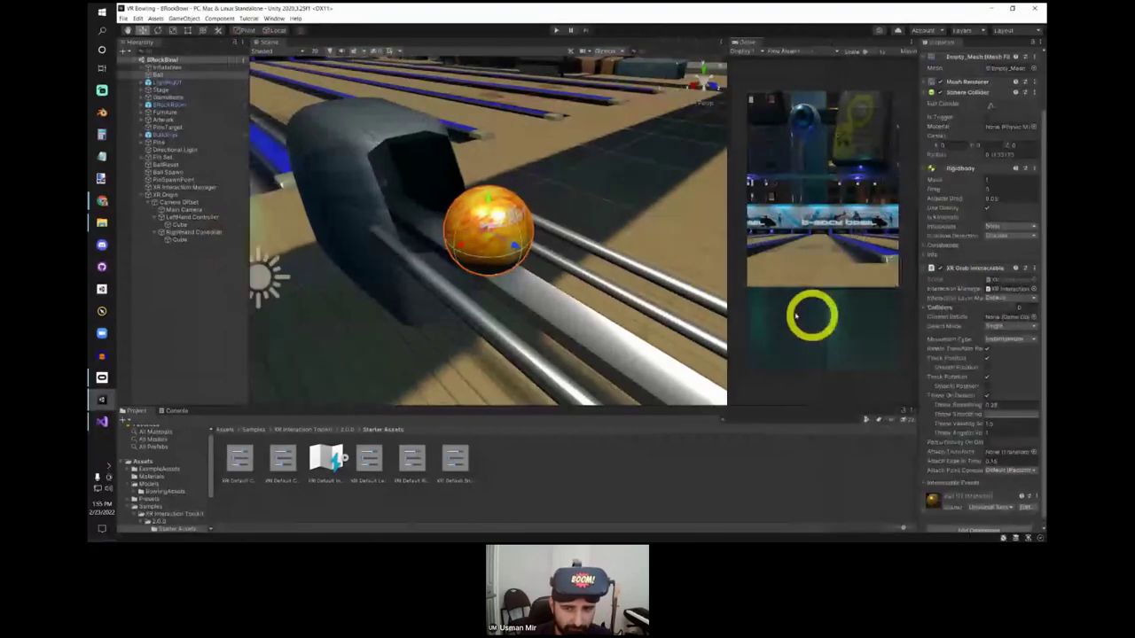
pyautogui.moveTo(735, 294); pyautogui.dragTo(639, 257)
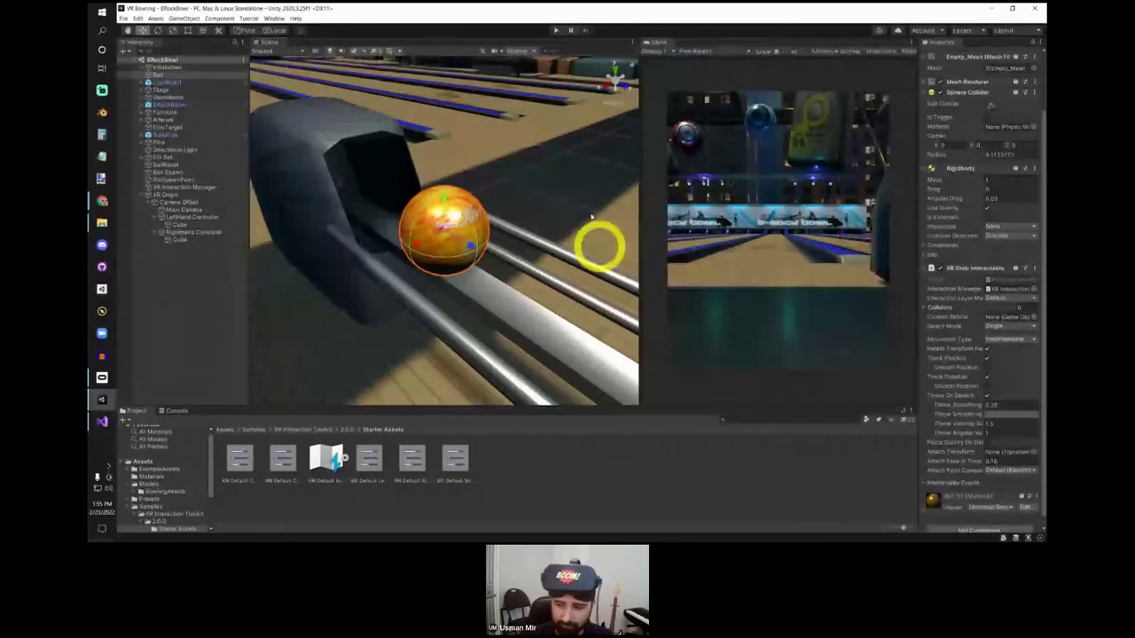
pyautogui.click(556, 31)
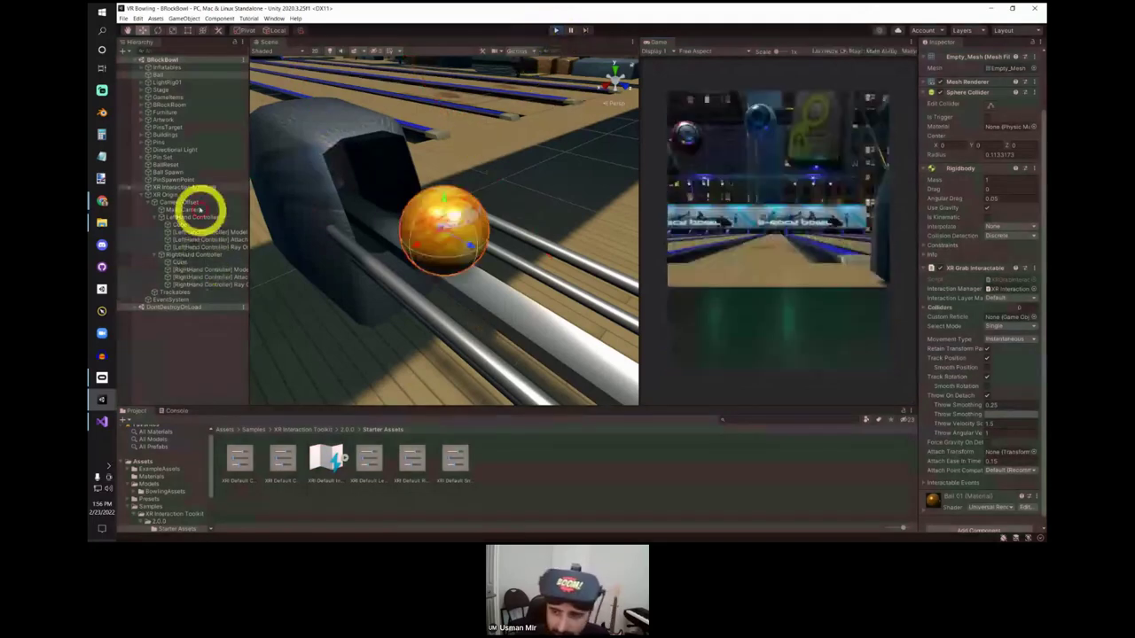
# Step: Check that XR Origin's Input Action Manager Element 0 holds the default XR input actions asset
pyautogui.click(182, 195)
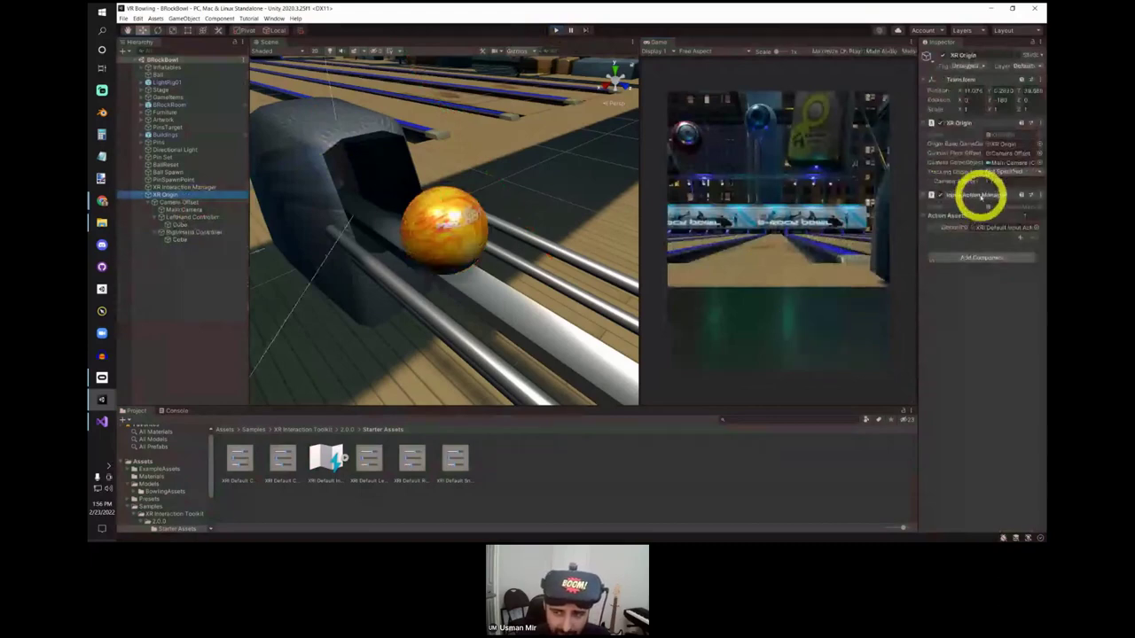
pyautogui.click(941, 216)
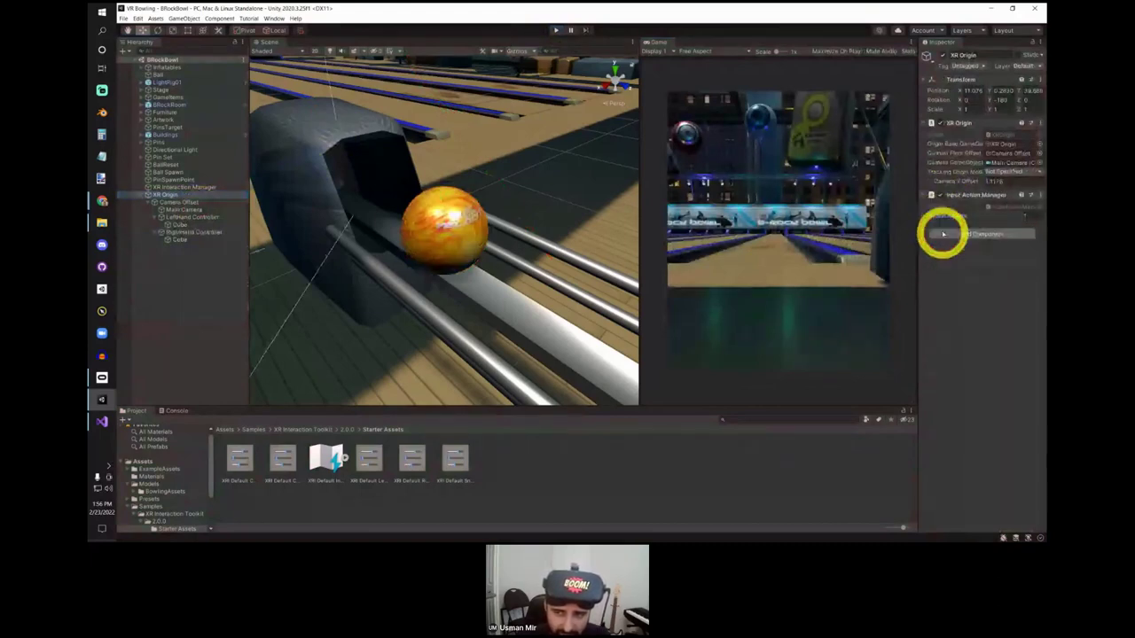
pyautogui.click(949, 216)
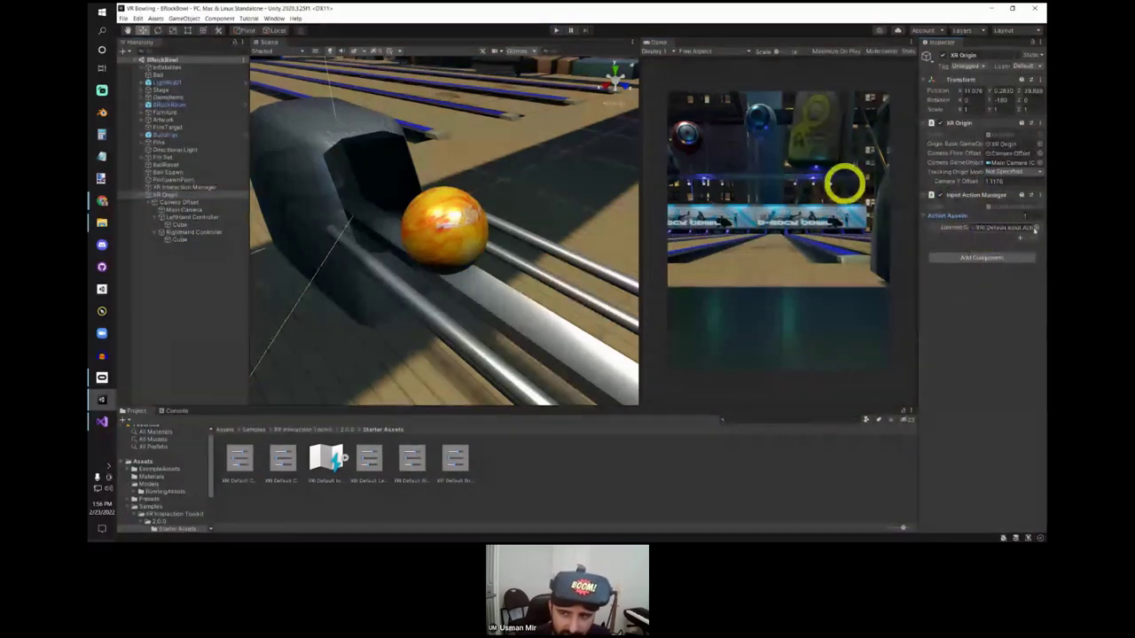
pyautogui.click(1034, 228)
pyautogui.moveTo(1003, 229); pyautogui.dragTo(884, 173)
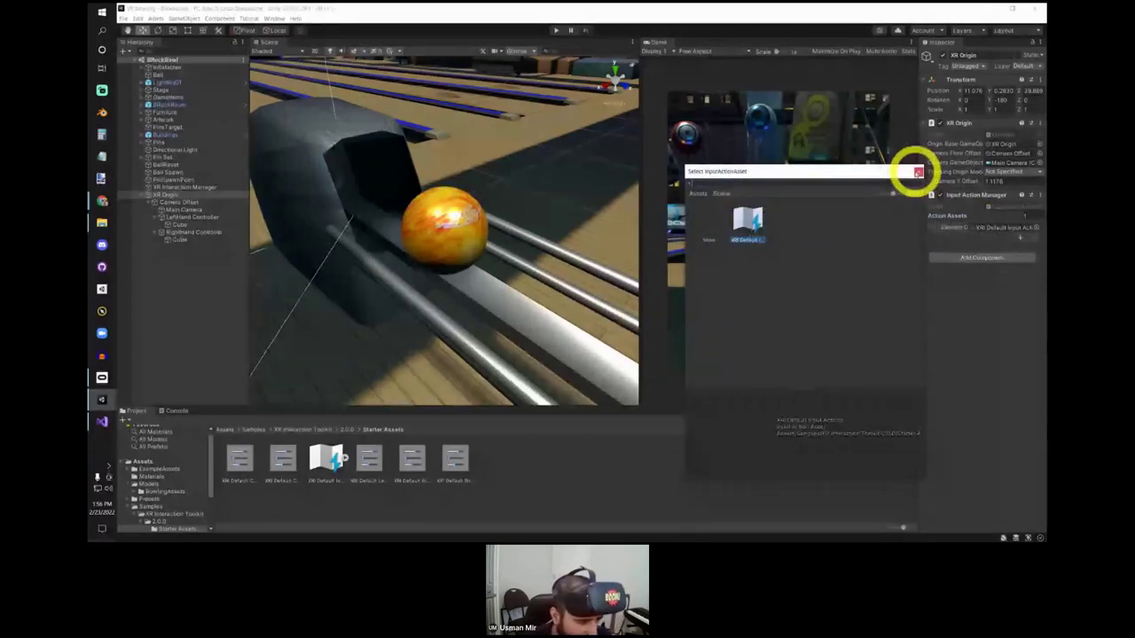
pyautogui.click(917, 171)
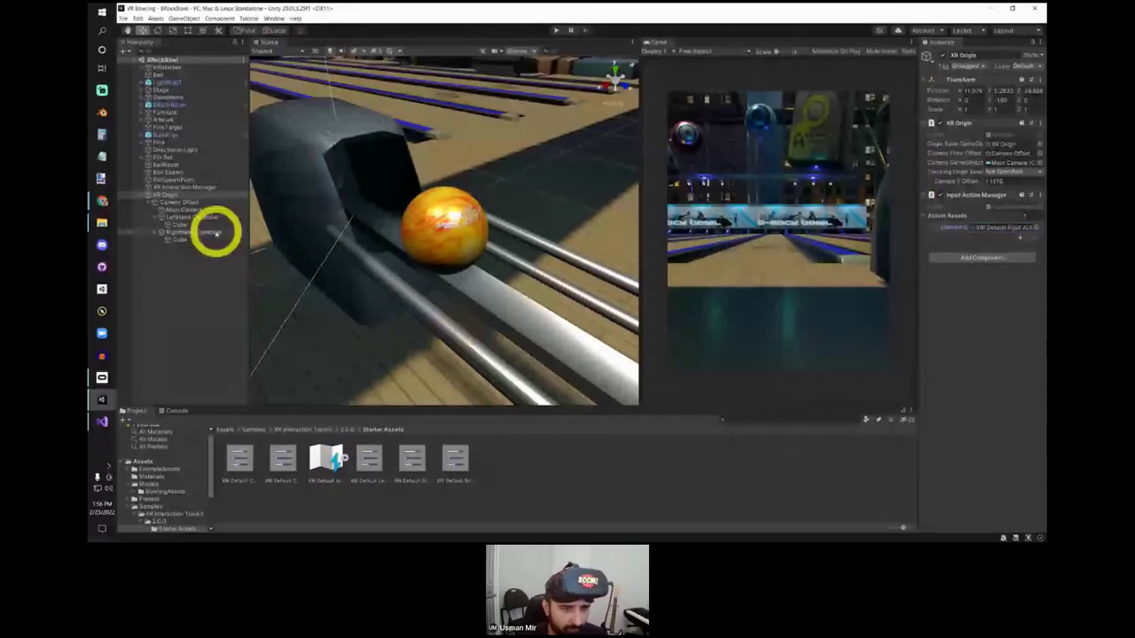
# Step: Reselect the Ball and frame the Scene view on it
pyautogui.doubleClick(216, 232)
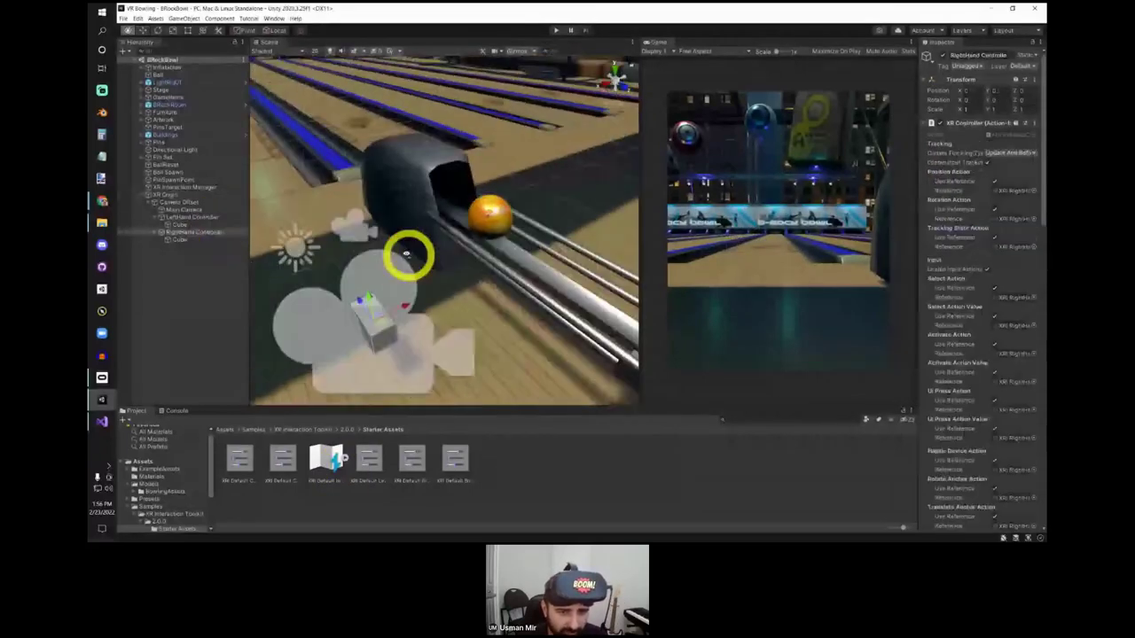
pyautogui.click(489, 215)
pyautogui.press('f')
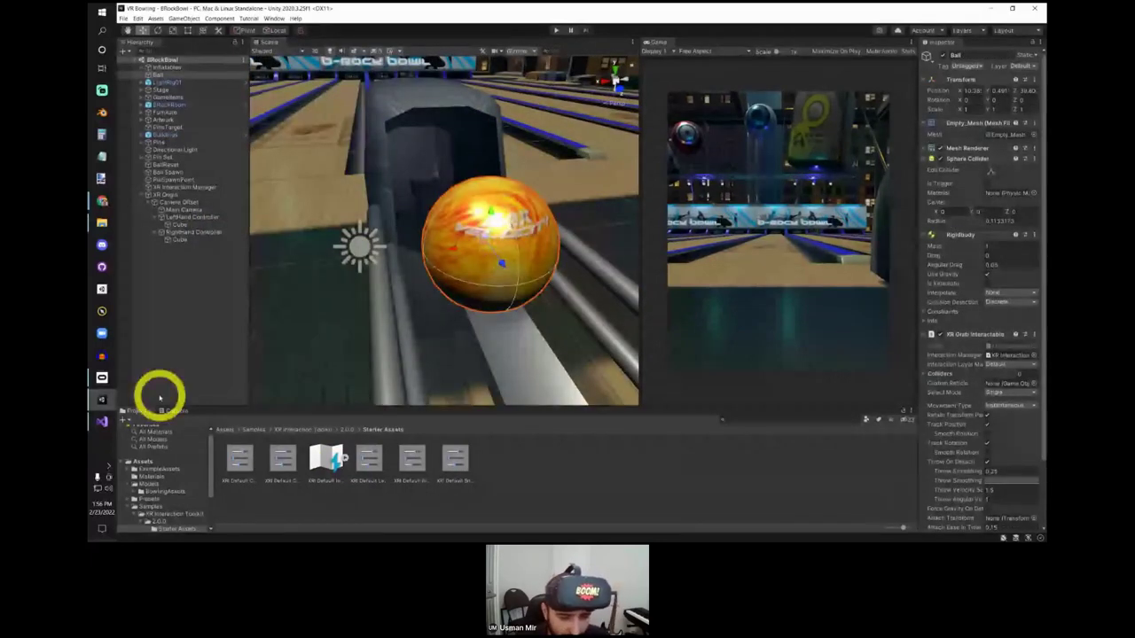
# Step: Create a new test material in Assets/Materials
pyautogui.click(156, 467)
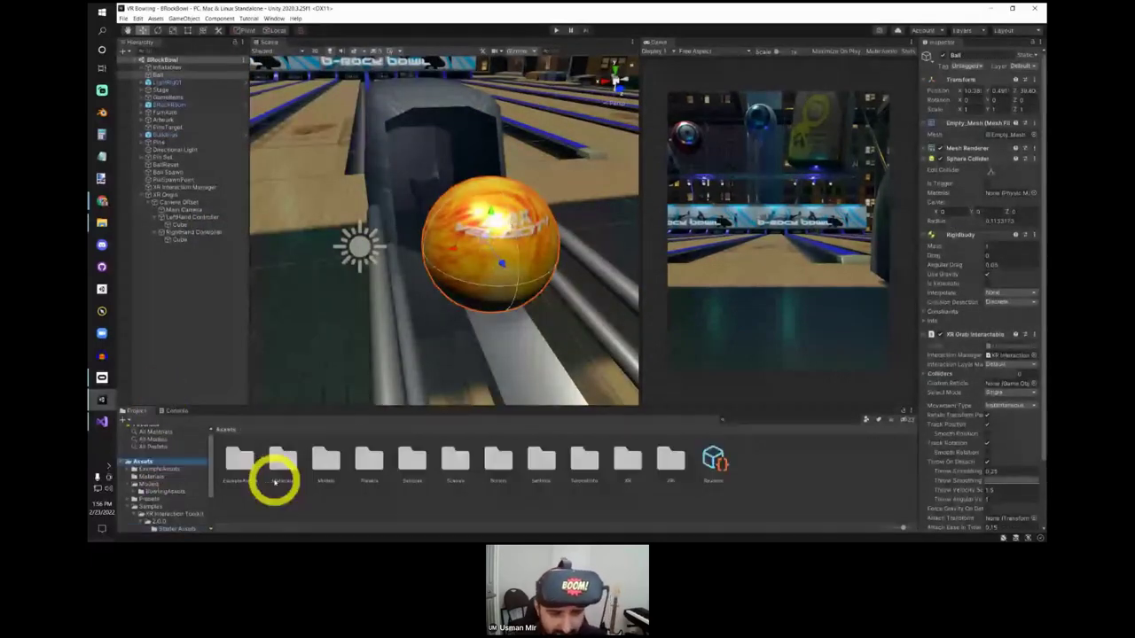
pyautogui.doubleClick(277, 474)
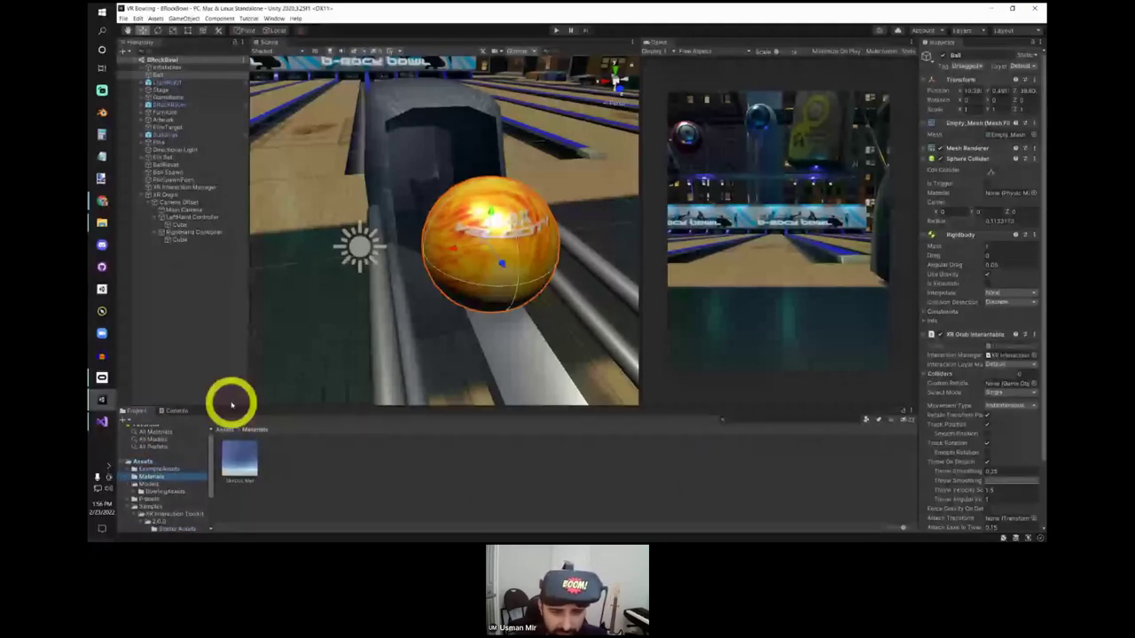
pyautogui.scroll(-5, 446, 308)
pyautogui.keyDown('alt'); pyautogui.moveTo(446, 308); pyautogui.dragTo(522, 317); pyautogui.keyUp('alt')
pyautogui.rightClick(367, 458)
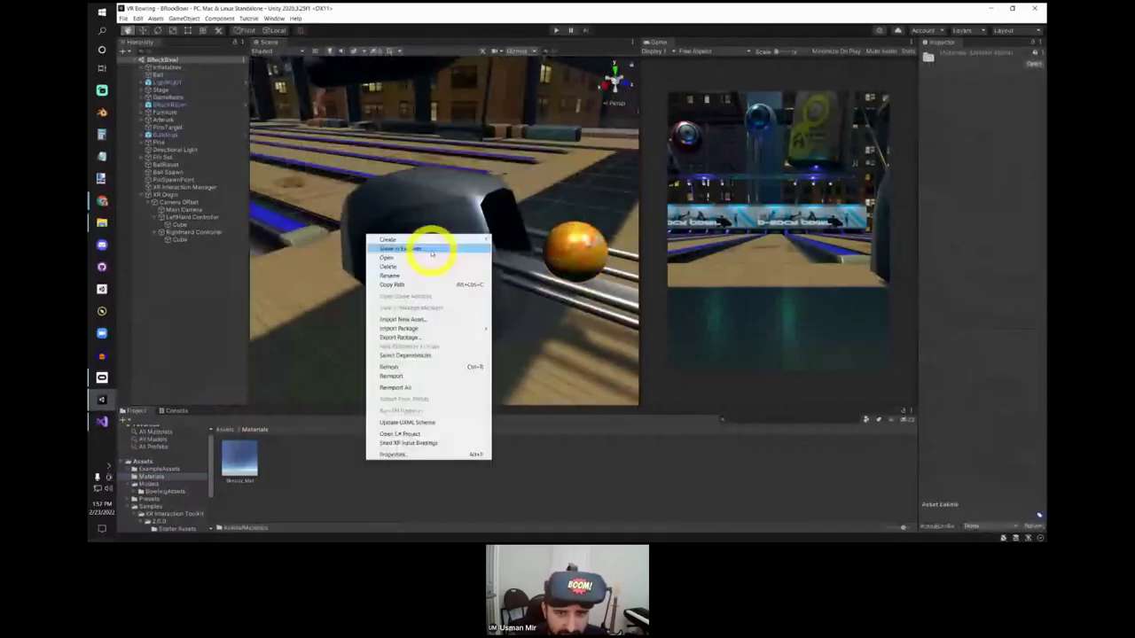
pyautogui.moveTo(417, 239)
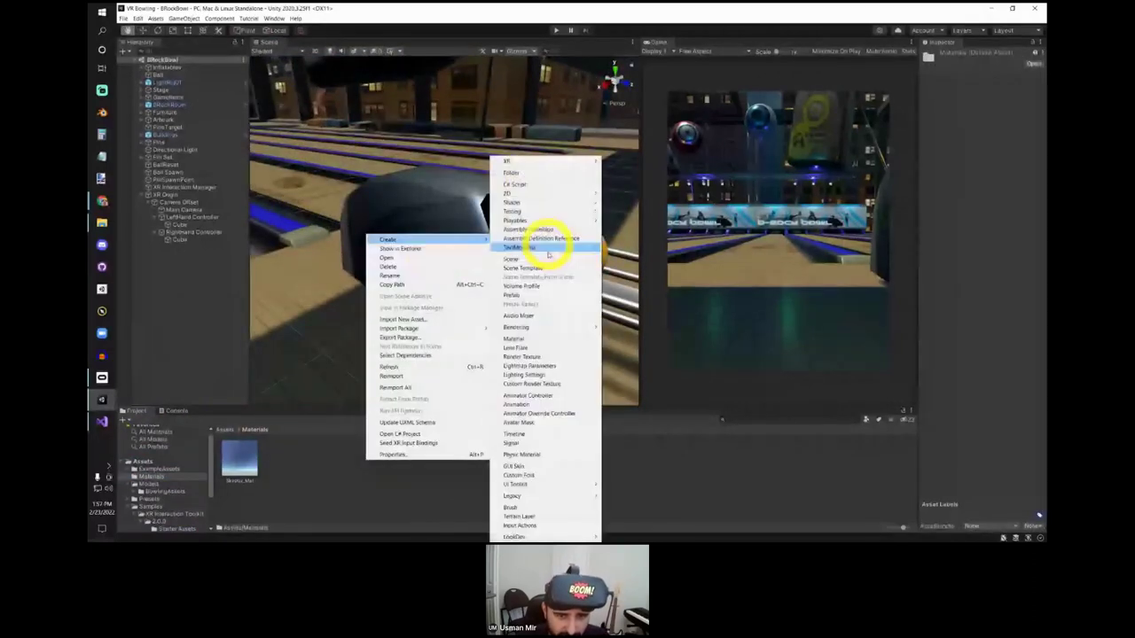
pyautogui.click(546, 340)
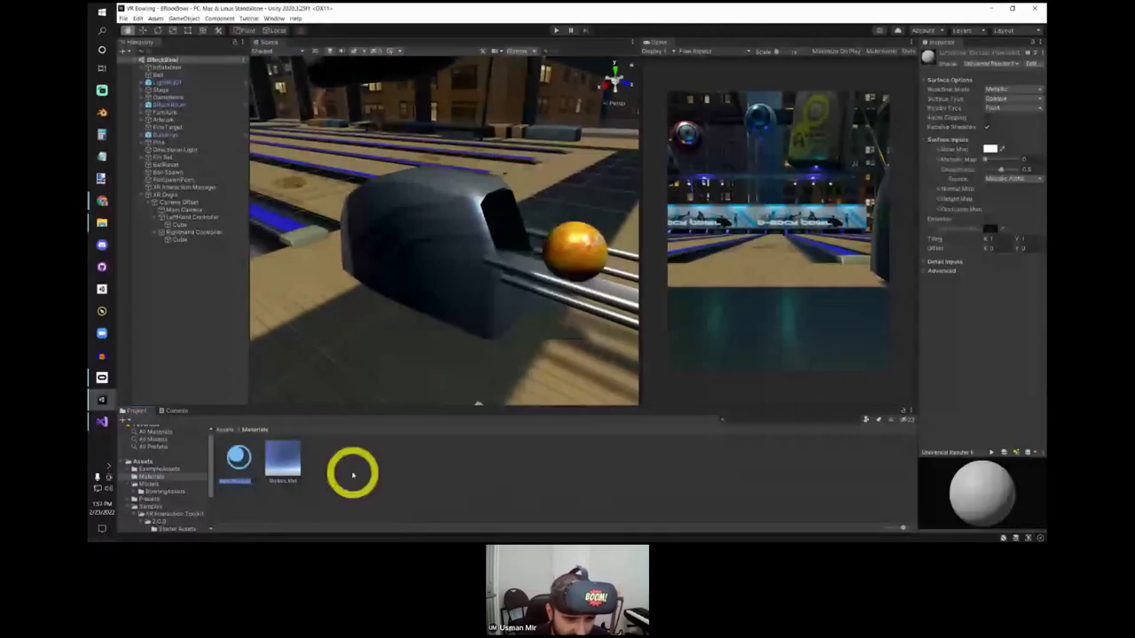
pyautogui.write('Ball')
pyautogui.click(401, 479)
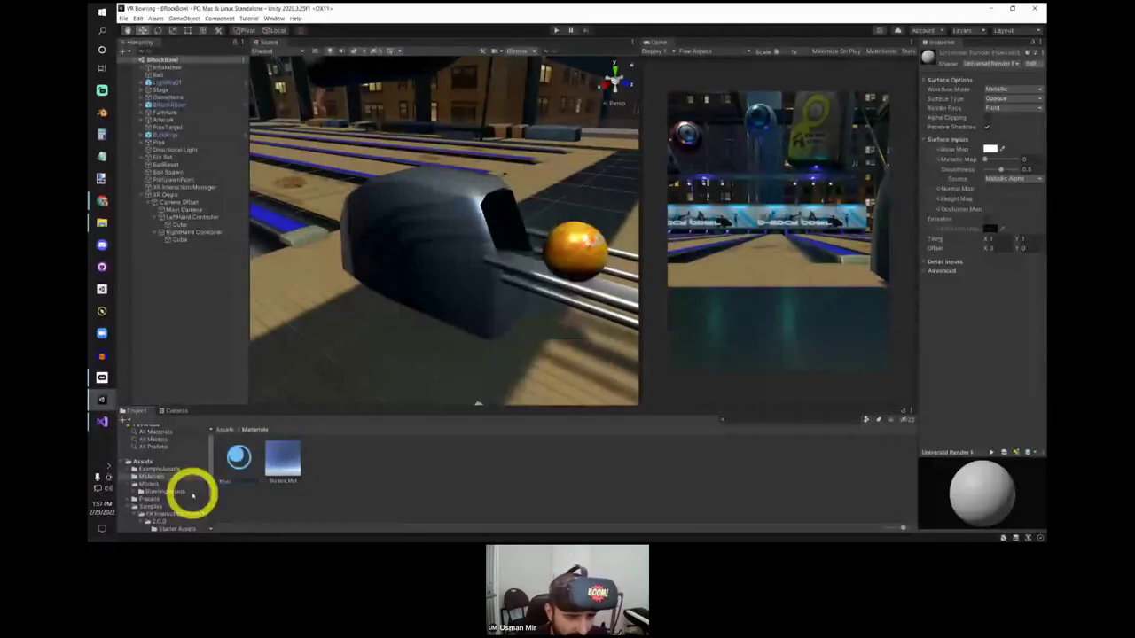
# Step: Make the test material blue, try it on the ball, undo it, and delete the material
pyautogui.click(251, 477)
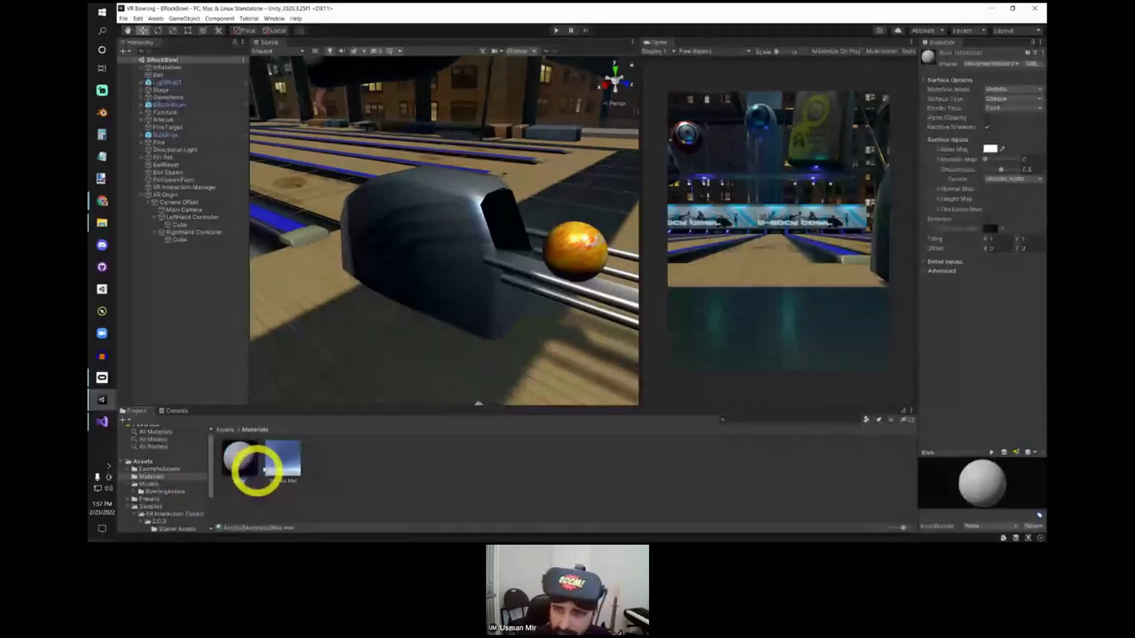
pyautogui.click(990, 149)
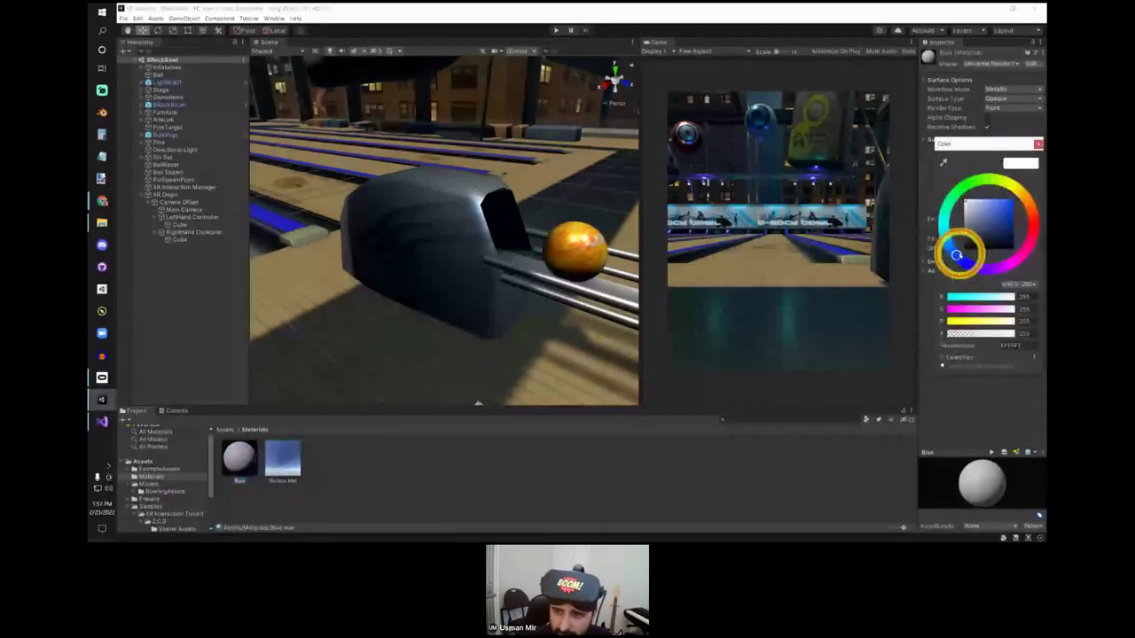
pyautogui.click(1008, 200)
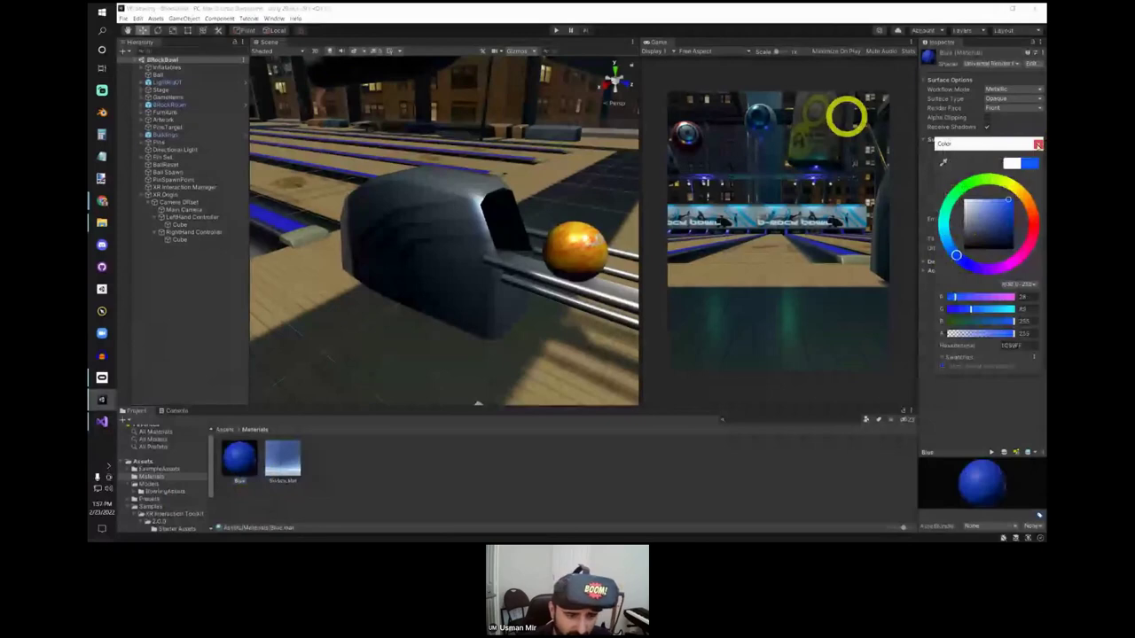
pyautogui.moveTo(232, 459); pyautogui.dragTo(416, 321)
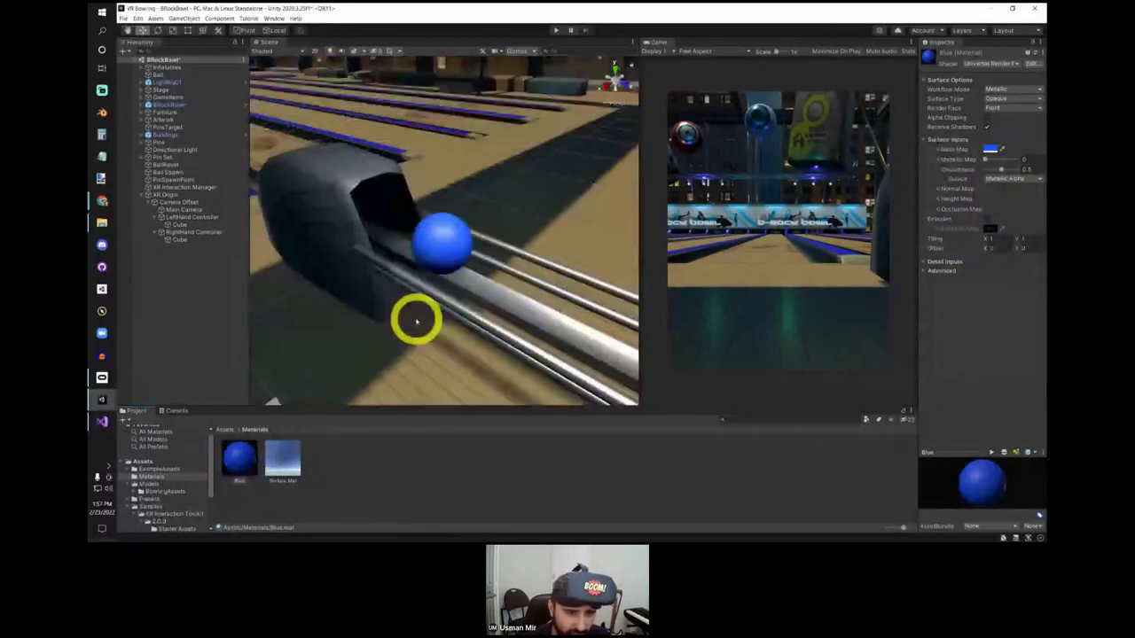
pyautogui.hotkey('ctrl', 'z')
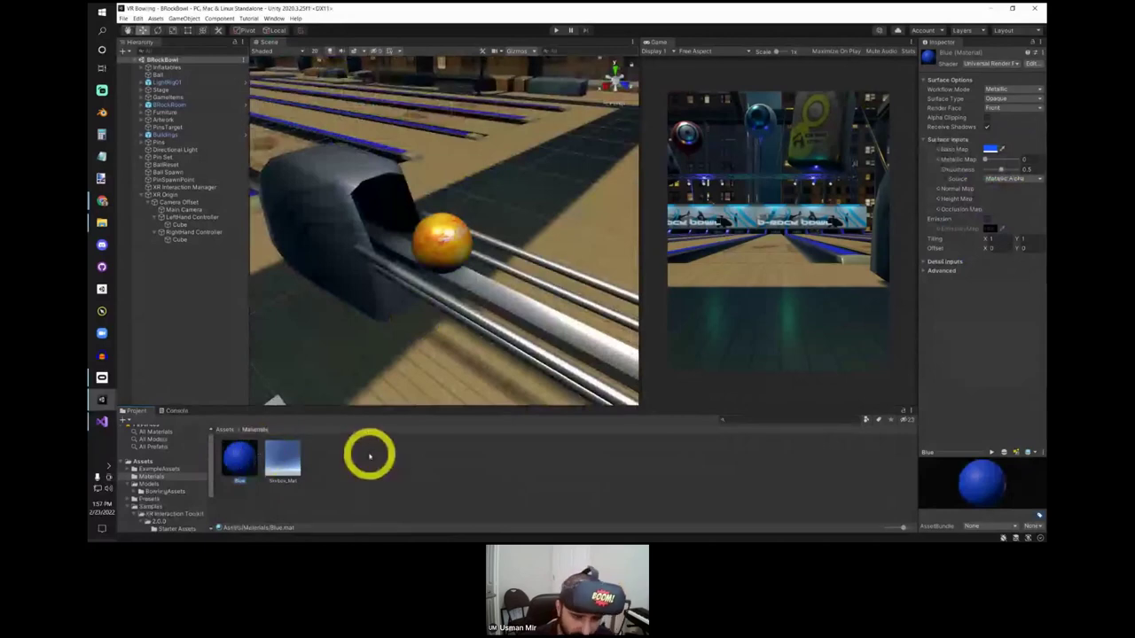
pyautogui.press('Delete')
pyautogui.click(605, 295)
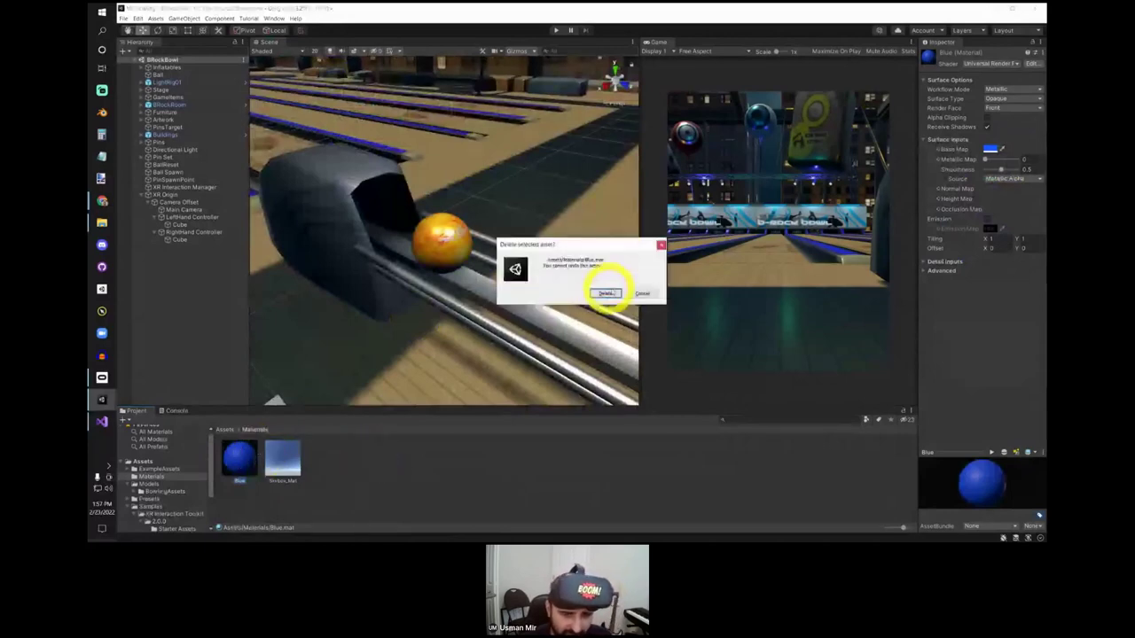
# Step: Create a PhysicsMaterials folder in the top-level Assets folder
pyautogui.click(227, 430)
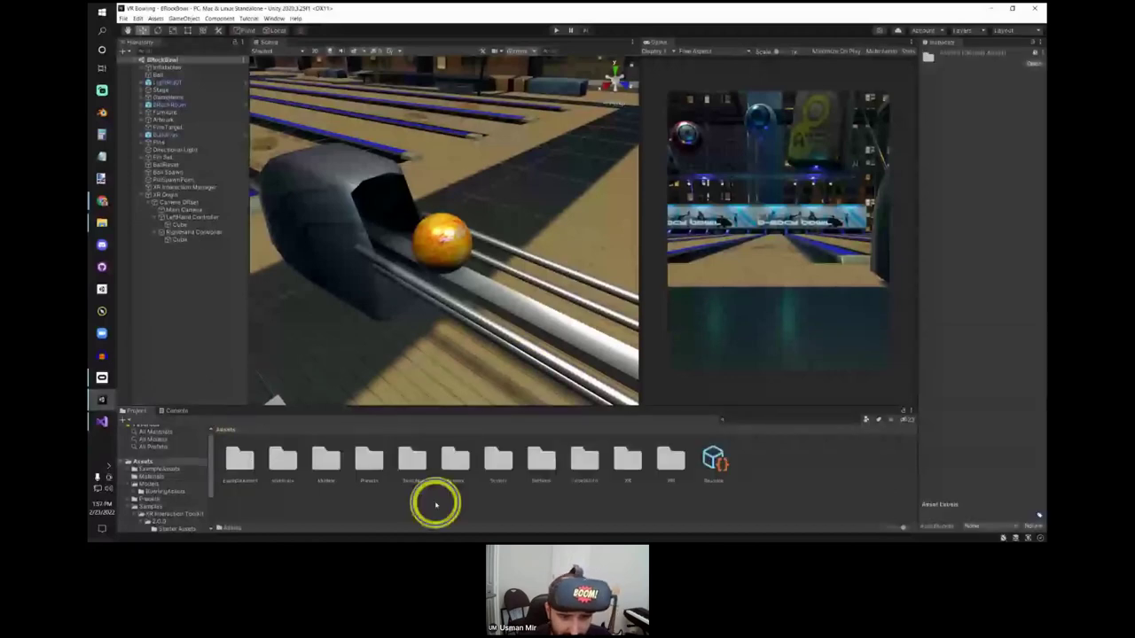
pyautogui.rightClick(436, 505)
pyautogui.moveTo(508, 285)
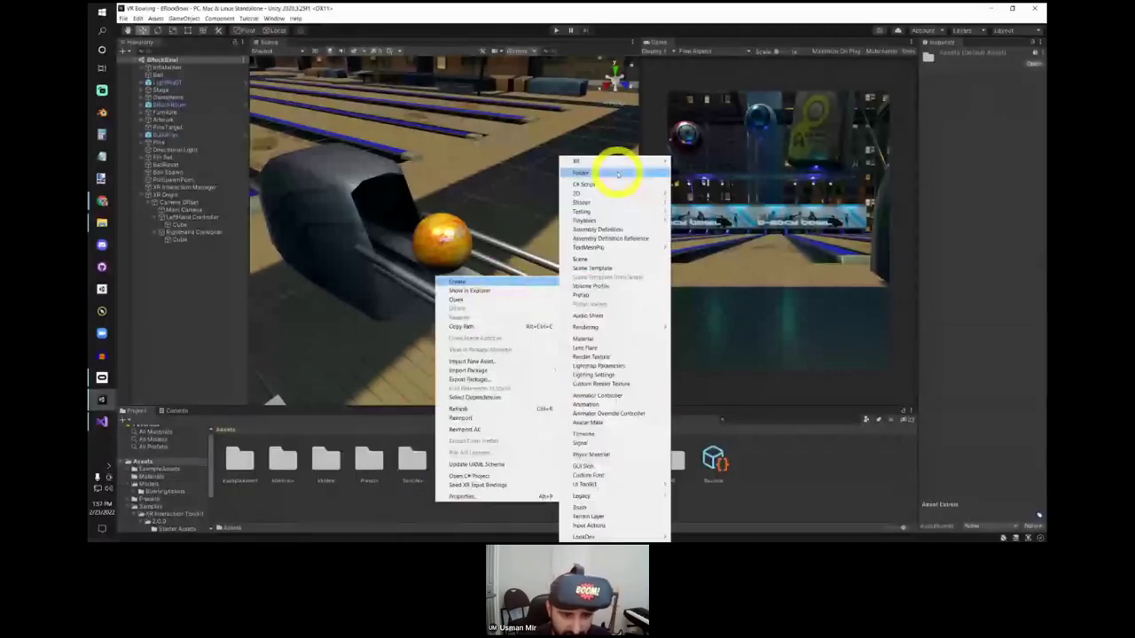
pyautogui.click(618, 175)
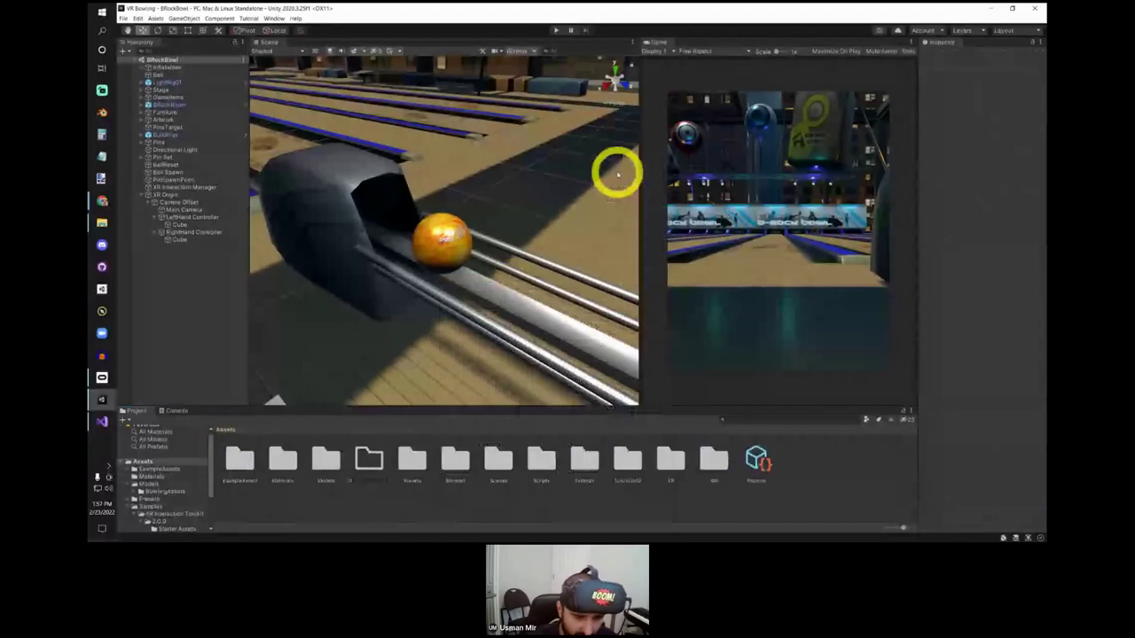
pyautogui.write('Prefabs')
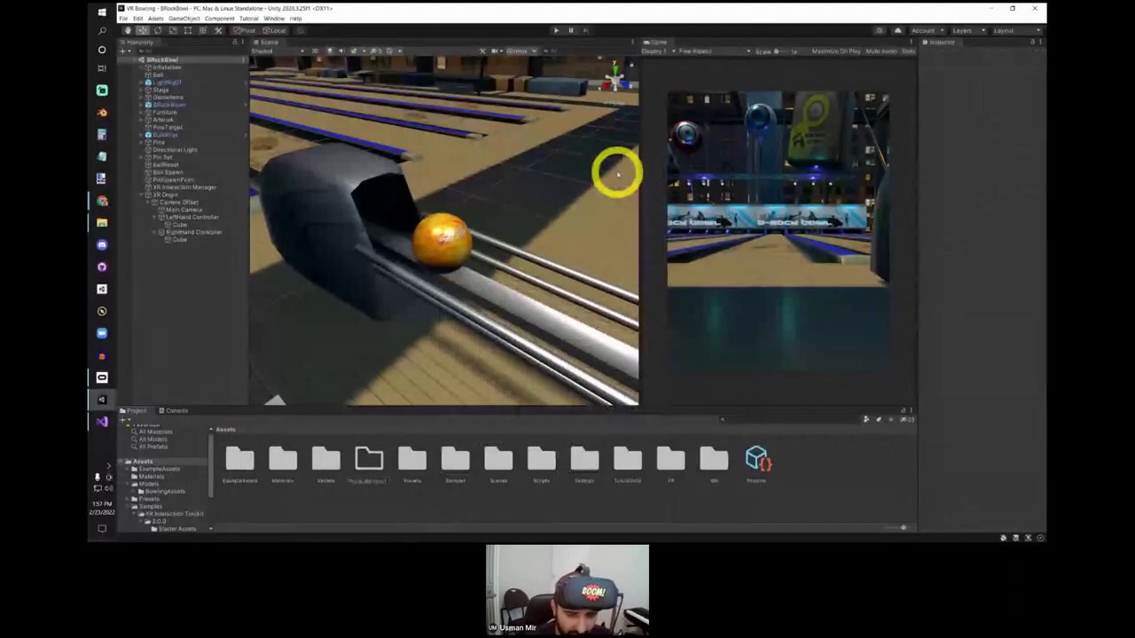
pyautogui.press('Return')
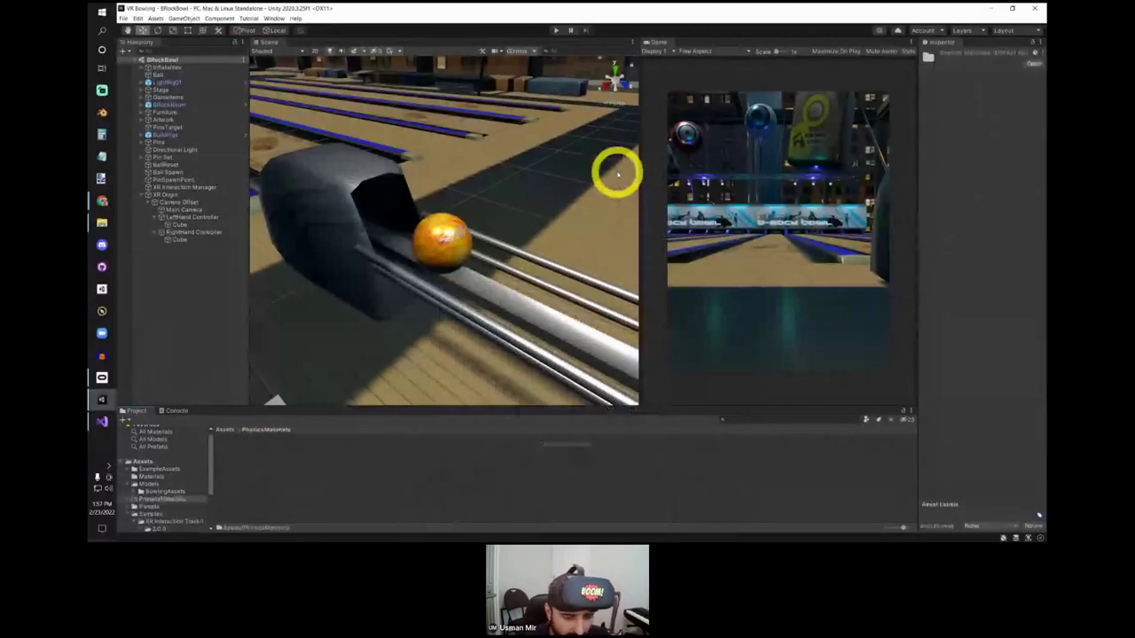
# Step: Create a Physic Material named Slippery inside PhysicsMaterials and drag it toward the ball
pyautogui.rightClick(313, 457)
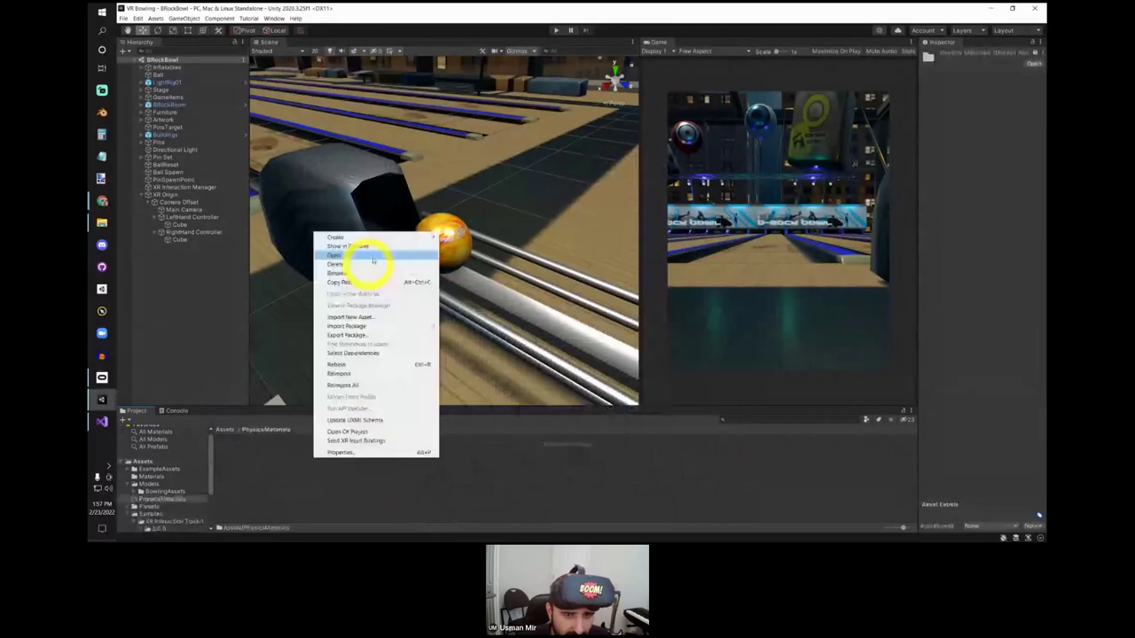
pyautogui.moveTo(392, 238)
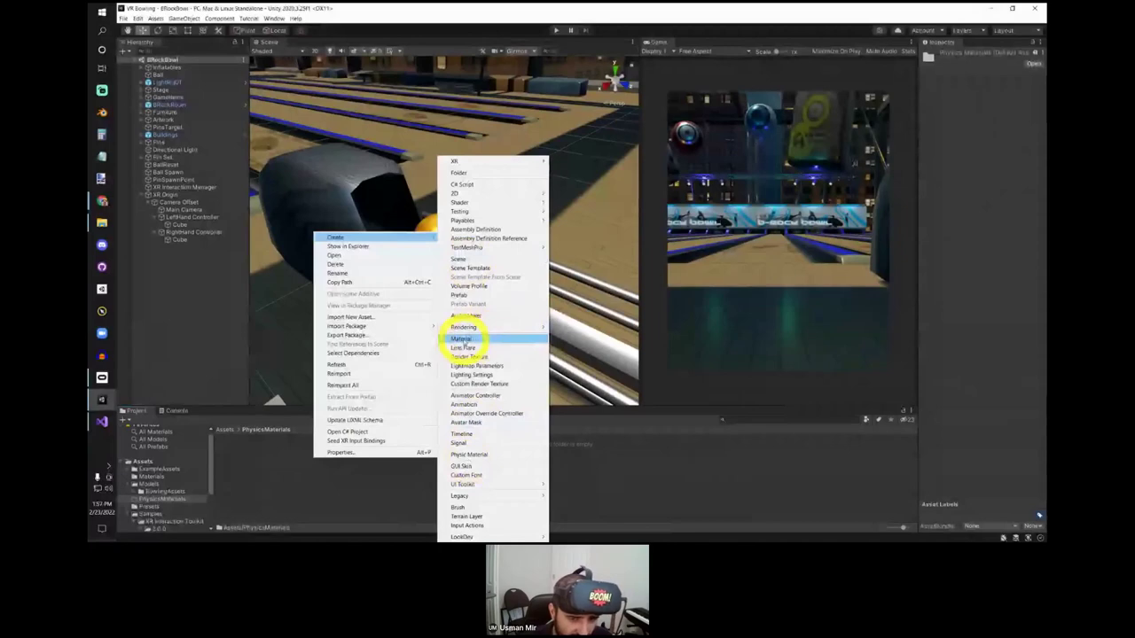
pyautogui.click(518, 456)
pyautogui.write('B')
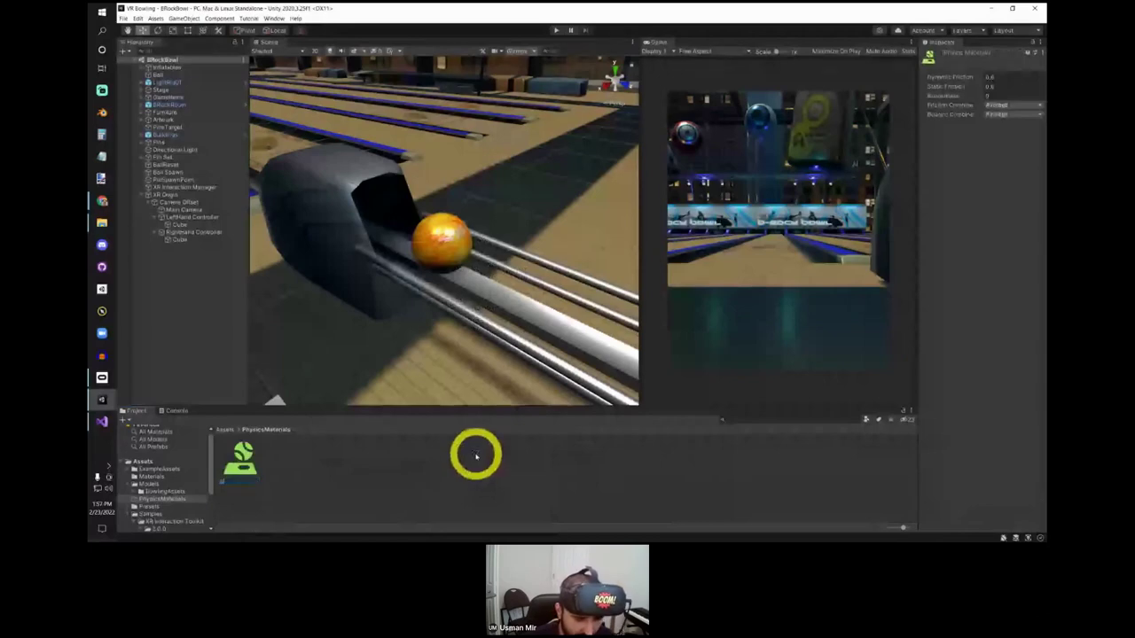
pyautogui.write('all')
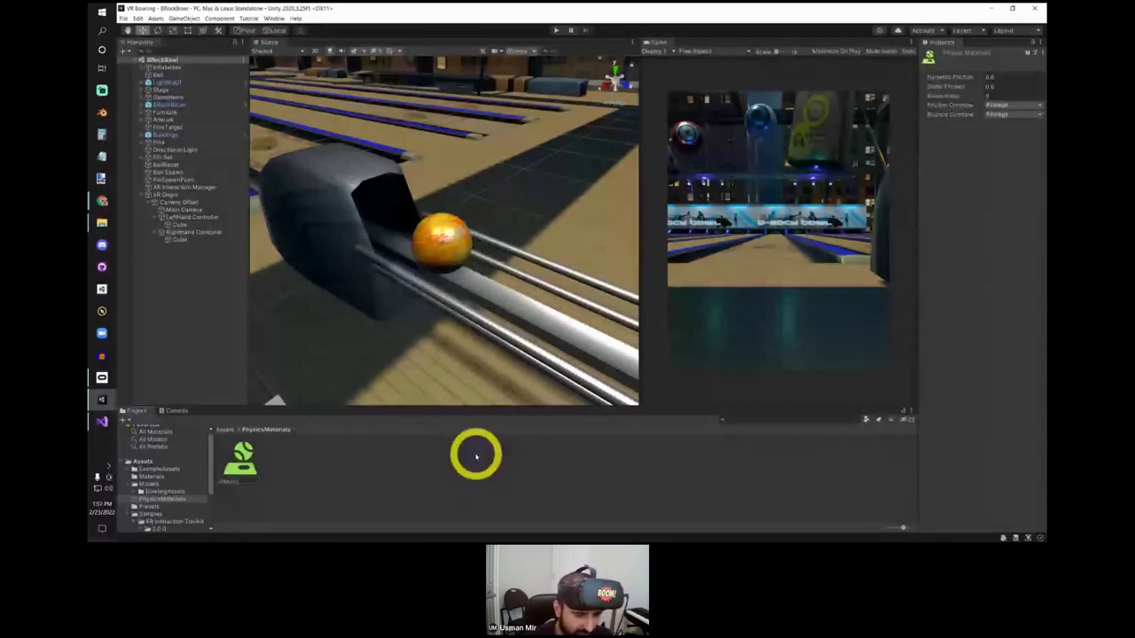
pyautogui.click(249, 467)
pyautogui.moveTo(249, 467); pyautogui.dragTo(417, 242)
# Step: Inspect the Ball's components, then show Slippery's settings: 0.6 frictions, 0 bounciness, Average combines
pyautogui.click(162, 106)
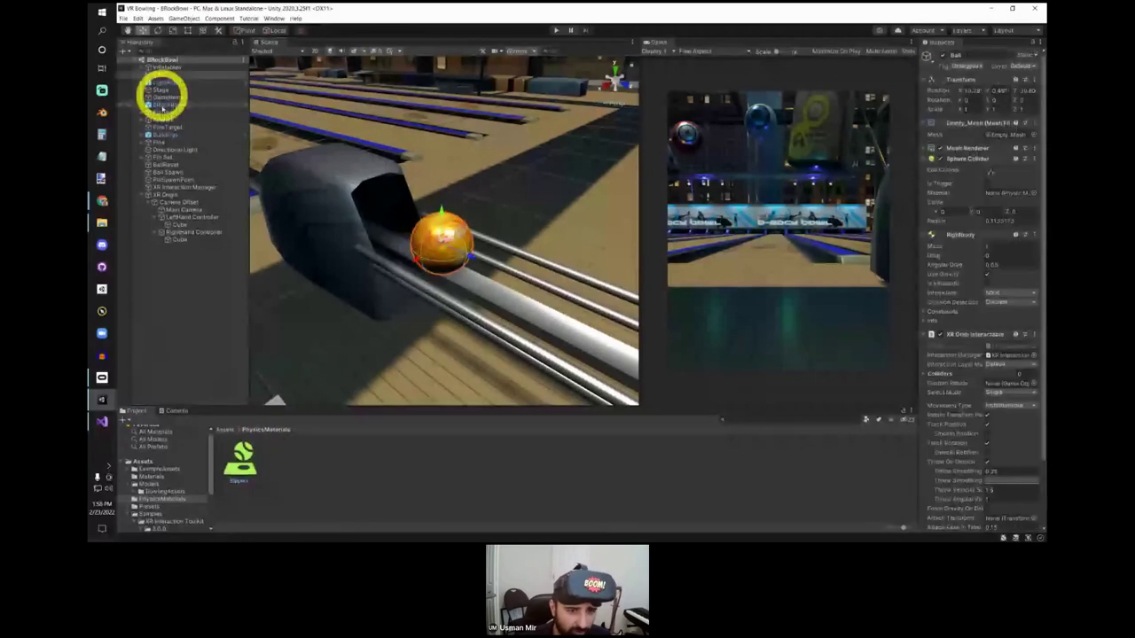
pyautogui.click(744, 330)
pyautogui.click(932, 234)
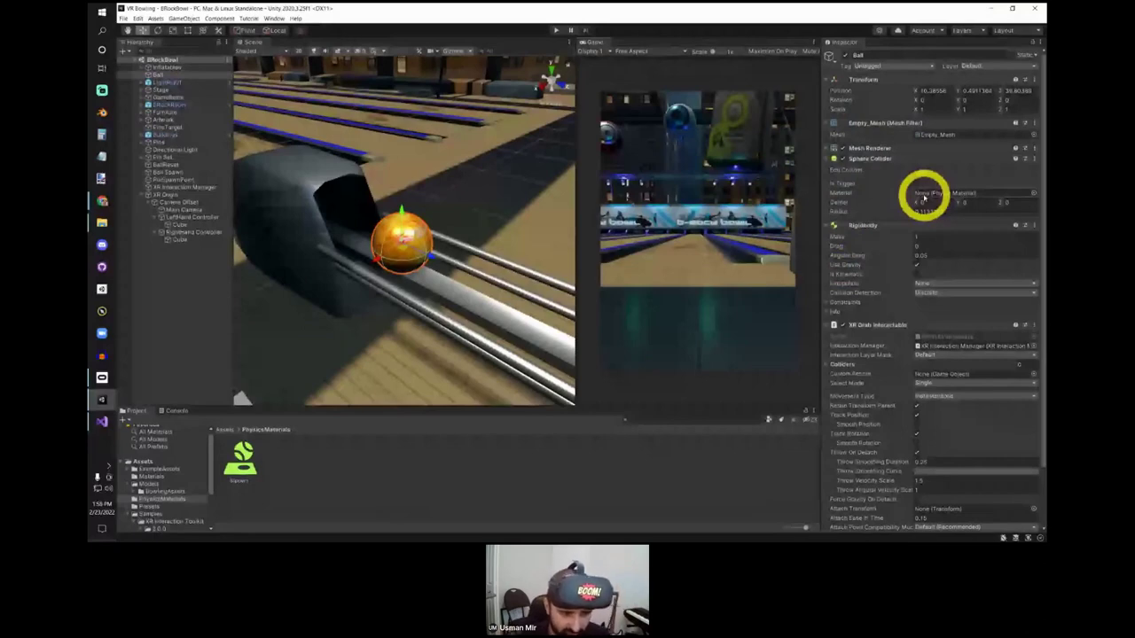
pyautogui.click(240, 479)
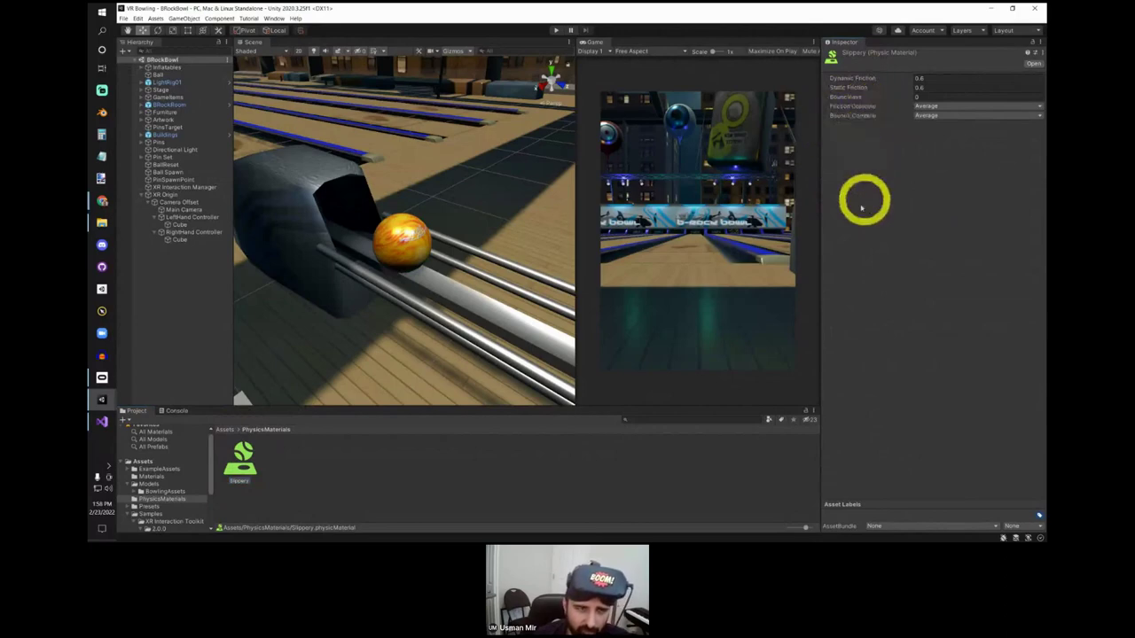
# Step: Undock the Inspector panel and re-dock it along the right side
pyautogui.press('q')
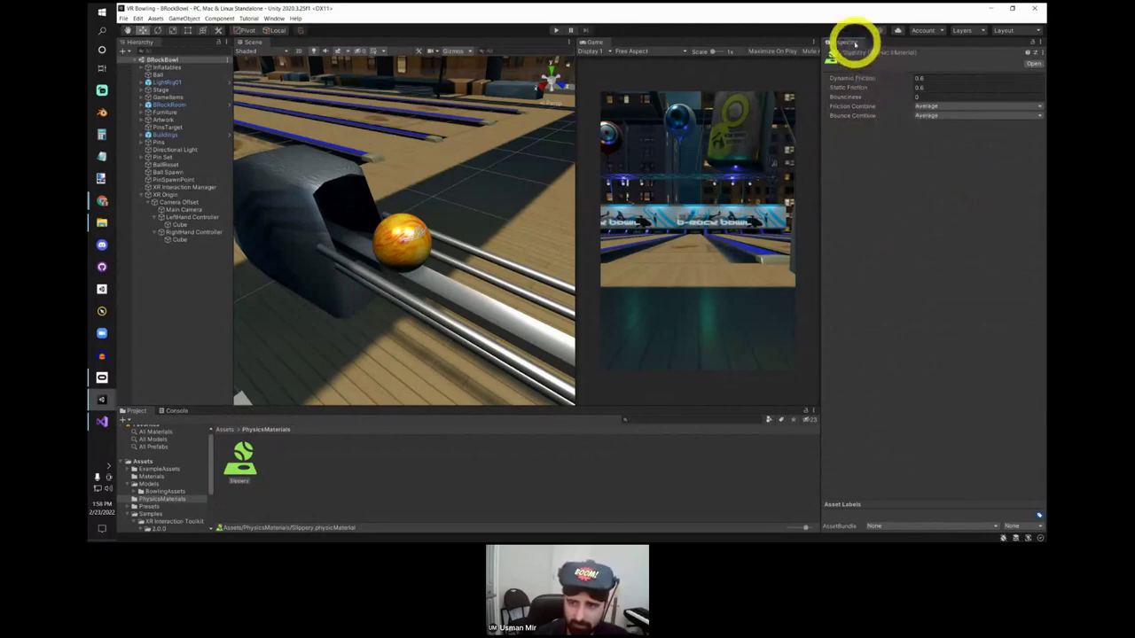
pyautogui.moveTo(849, 42); pyautogui.dragTo(719, 211)
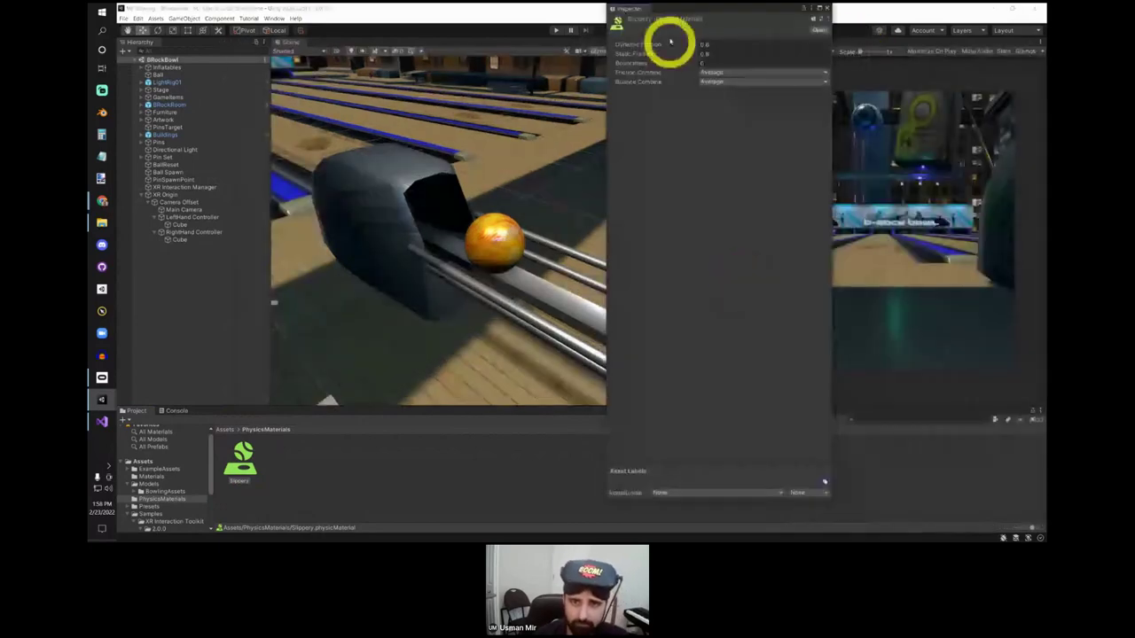
pyautogui.moveTo(641, 8); pyautogui.dragTo(956, 203)
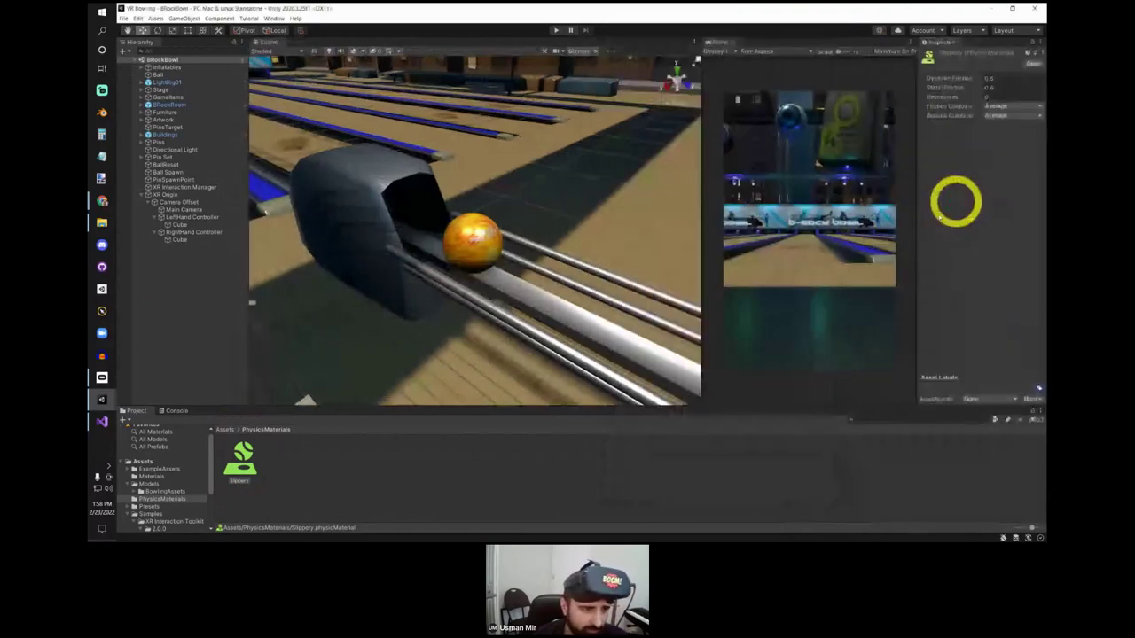
# Step: Paste the Slippery material screenshot into paint.net, enlarging the canvas to fit
pyautogui.click(102, 178)
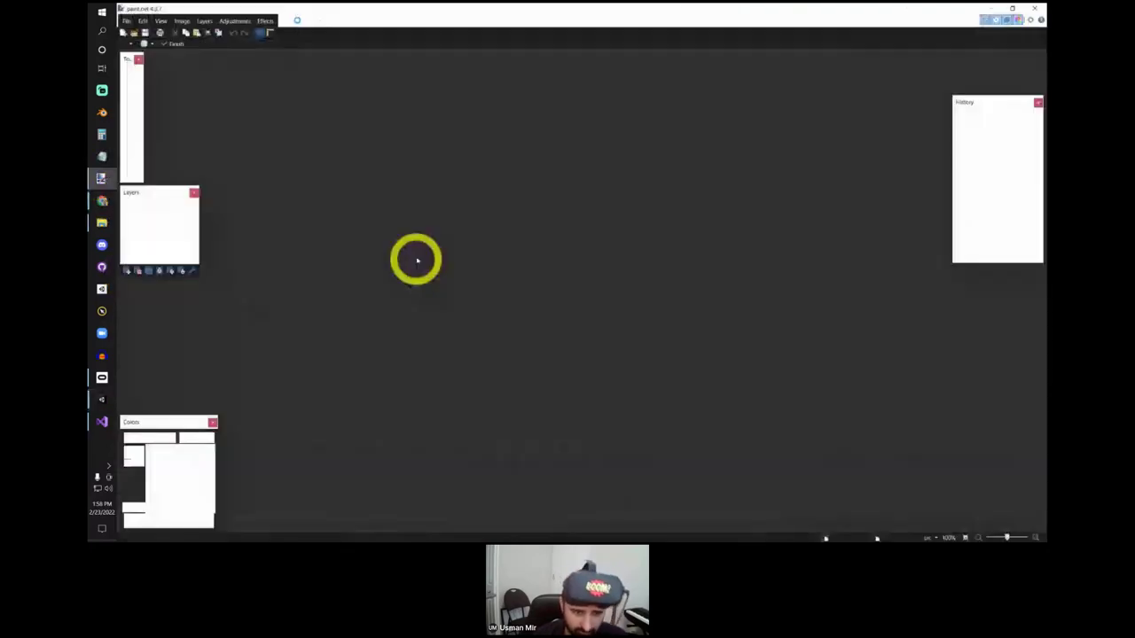
pyautogui.hotkey('ctrl', 'v')
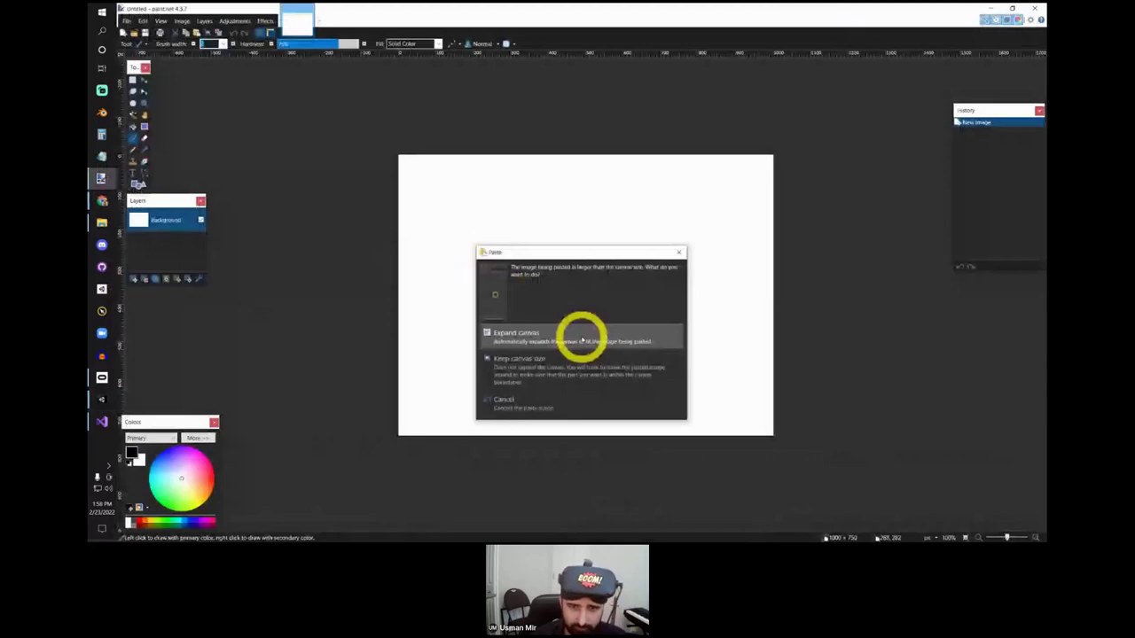
pyautogui.click(580, 337)
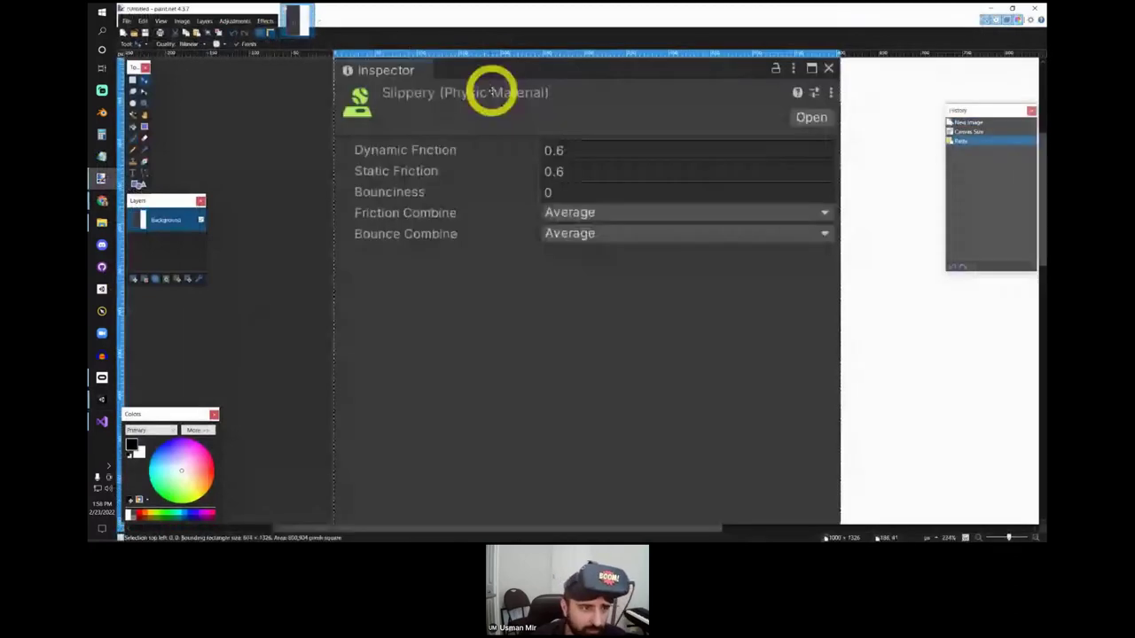
pyautogui.keyDown('ctrl'); pyautogui.scroll(1, 492, 91); pyautogui.keyUp('ctrl')
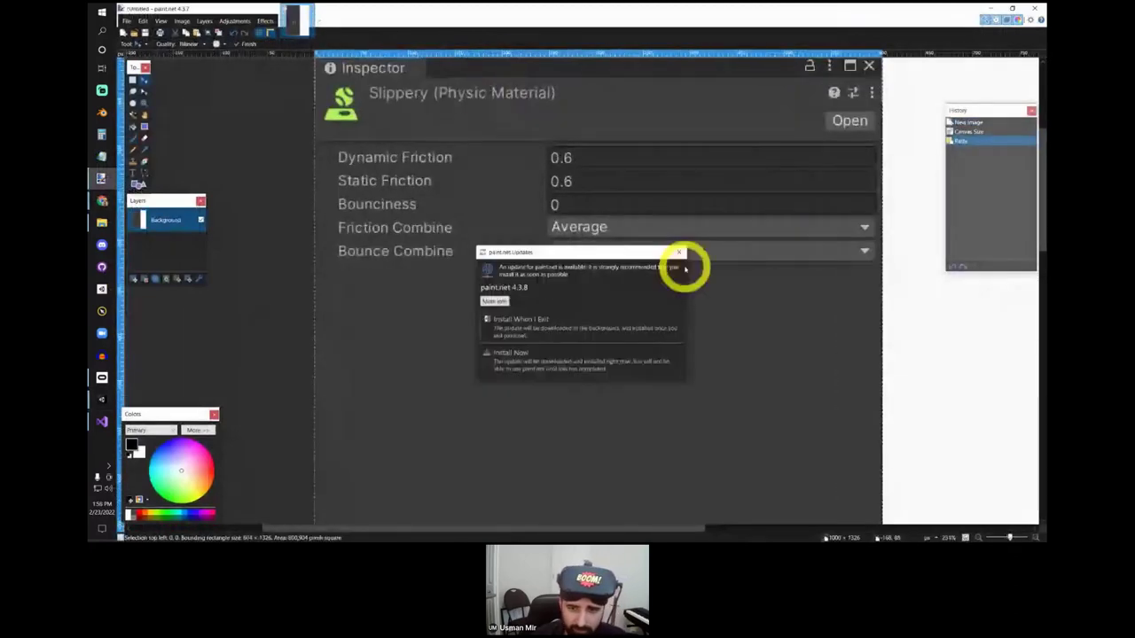
pyautogui.click(680, 253)
# Step: Try red brush marks around Static Friction and Bounciness, undoing each one
pyautogui.click(134, 139)
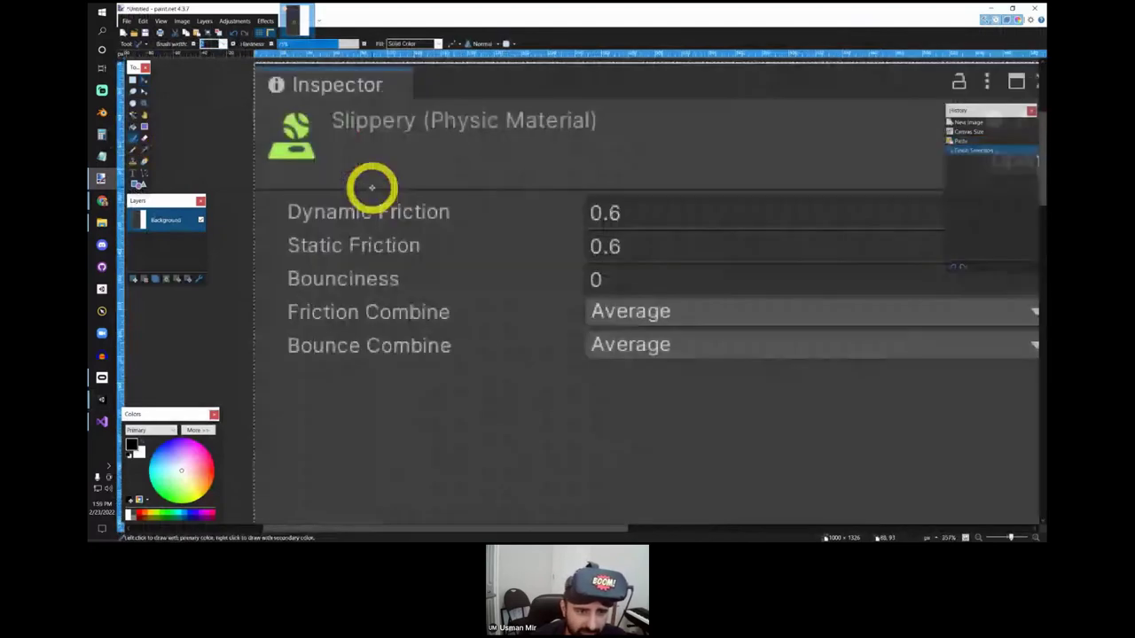
pyautogui.moveTo(371, 187); pyautogui.dragTo(321, 229)
pyautogui.hotkey('ctrl', 'z')
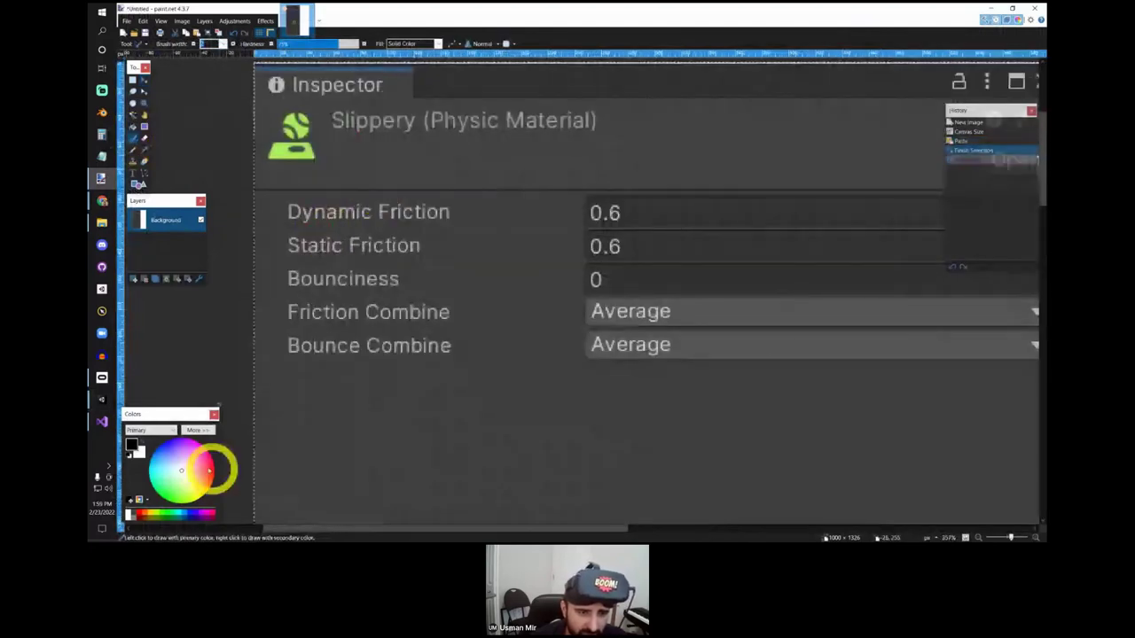
pyautogui.click(212, 469)
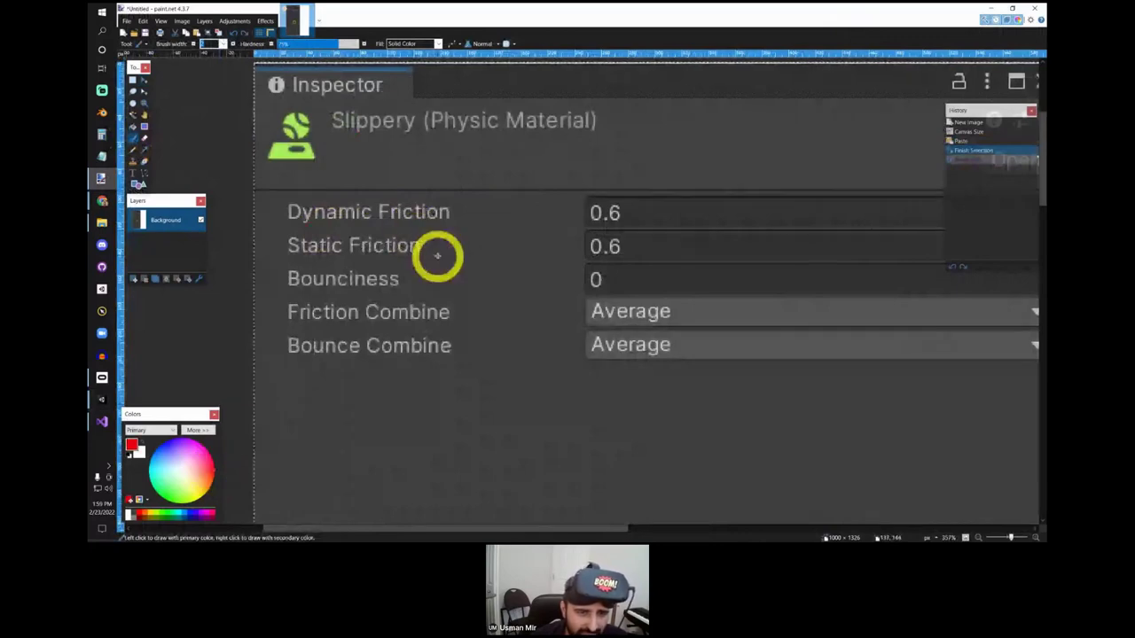
pyautogui.moveTo(437, 255); pyautogui.dragTo(448, 266)
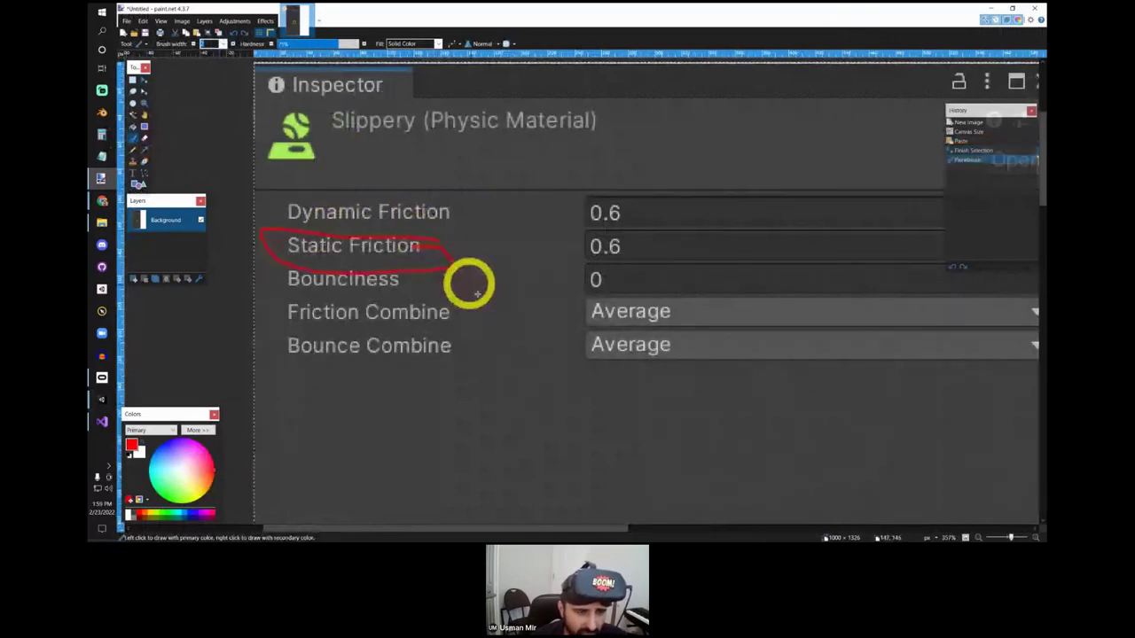
pyautogui.hotkey('ctrl', 'z')
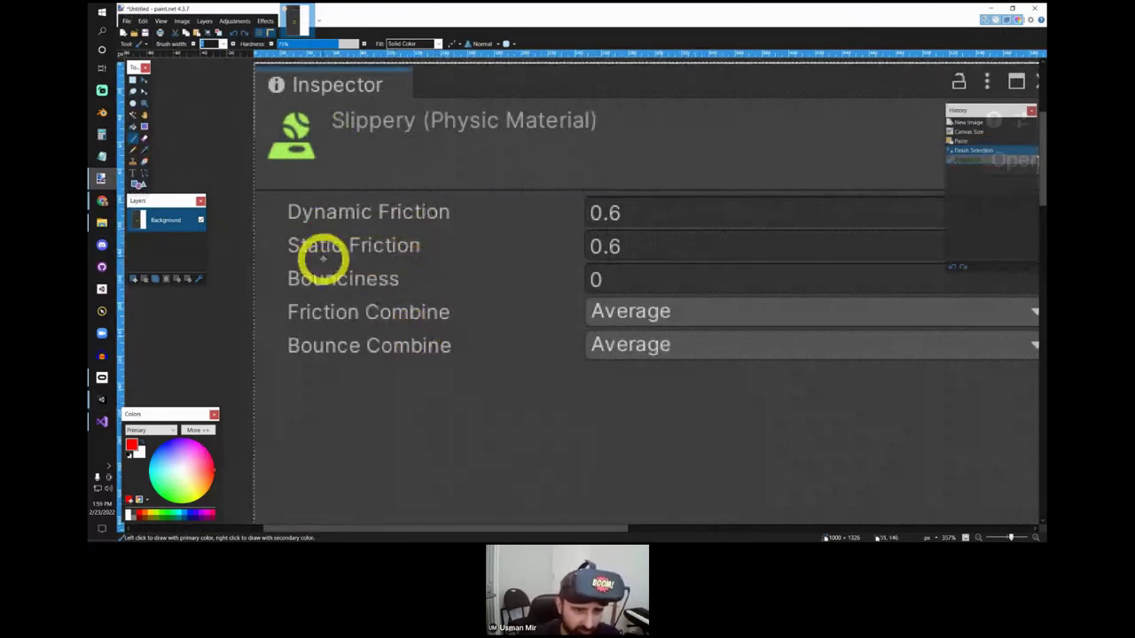
pyautogui.moveTo(321, 265)
pyautogui.mouseDown()
pyautogui.moveTo(268, 280)
pyautogui.moveTo(433, 282)
pyautogui.mouseUp()
pyautogui.hotkey('ctrl', 'z')
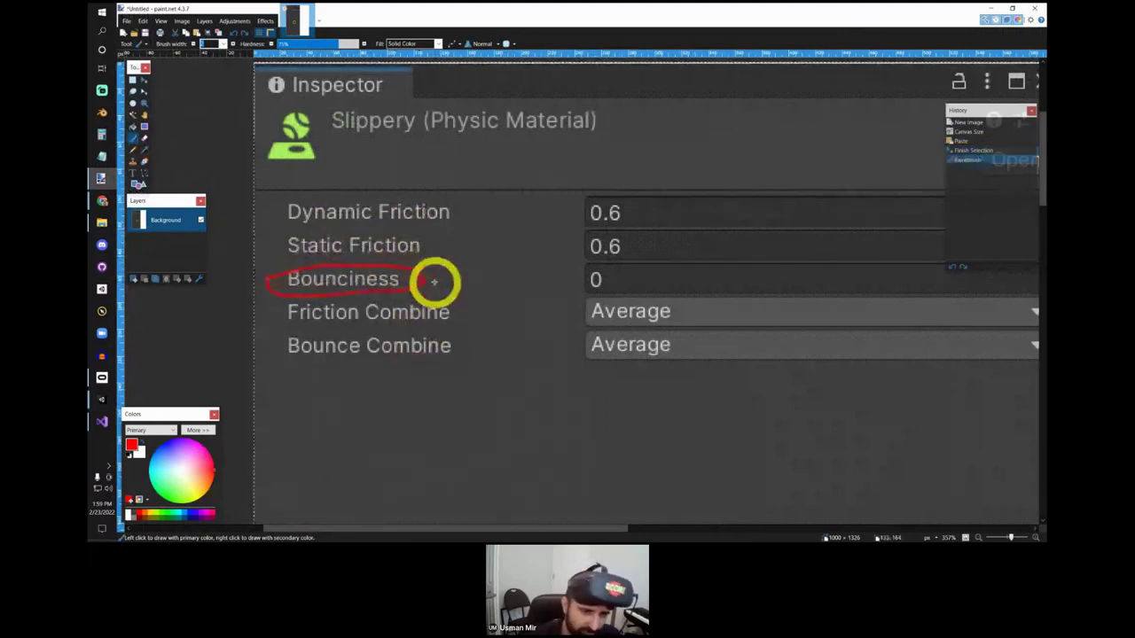
pyautogui.hotkey('ctrl', 'z')
# Step: Circle the Friction Combine and Bounce Combine rows in red, then undo the ellipse
pyautogui.moveTo(671, 299)
pyautogui.mouseDown()
pyautogui.moveTo(271, 343)
pyautogui.moveTo(665, 344)
pyautogui.mouseUp()
pyautogui.moveTo(577, 426); pyautogui.dragTo(524, 376, button='middle')
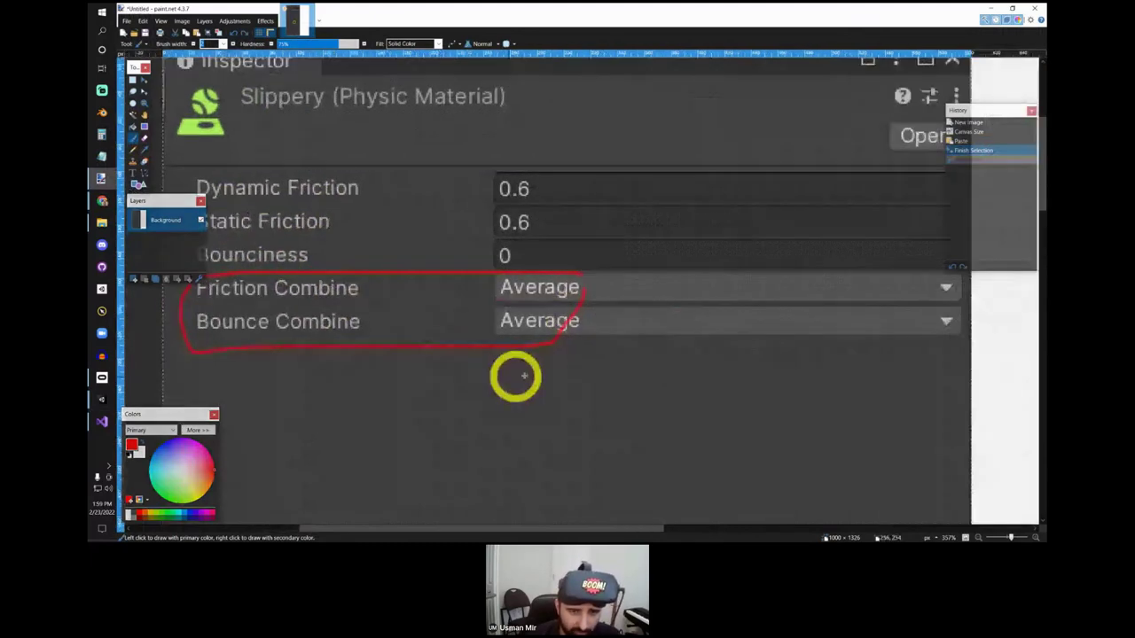
pyautogui.hotkey('ctrl', 'z')
pyautogui.keyDown('ctrl'); pyautogui.scroll(-3, 367, 172); pyautogui.keyUp('ctrl')
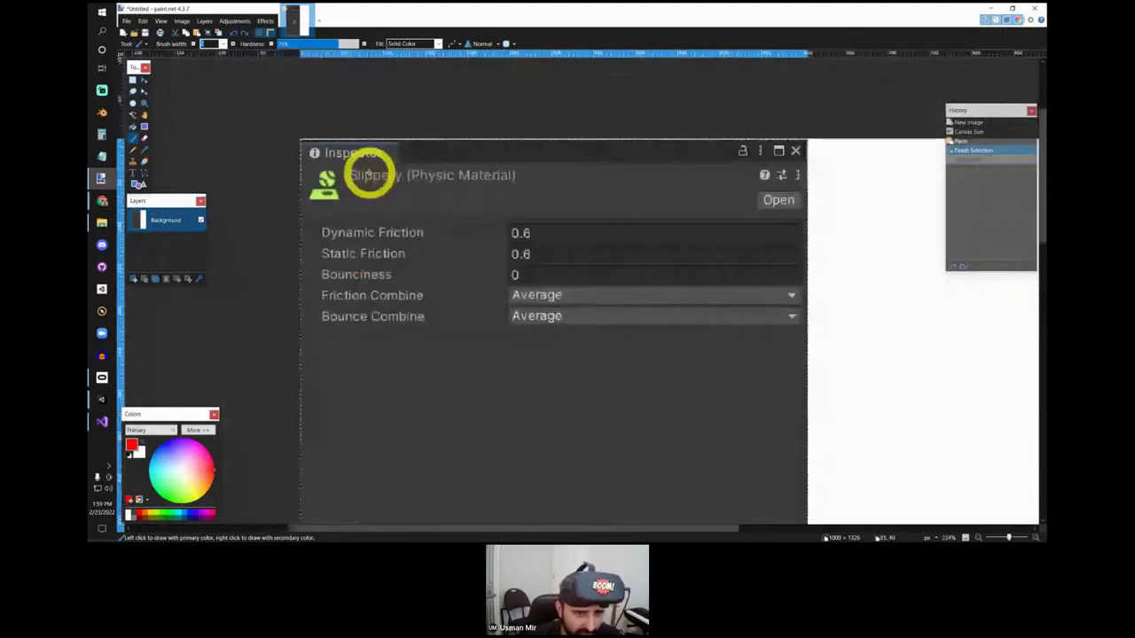
# Step: Draw a red floor line across the picture with a blue box resting on it
pyautogui.keyDown('ctrl'); pyautogui.scroll(4, 367, 172); pyautogui.keyUp('ctrl')
pyautogui.keyDown('ctrl'); pyautogui.scroll(-1, 414, 232); pyautogui.keyUp('ctrl')
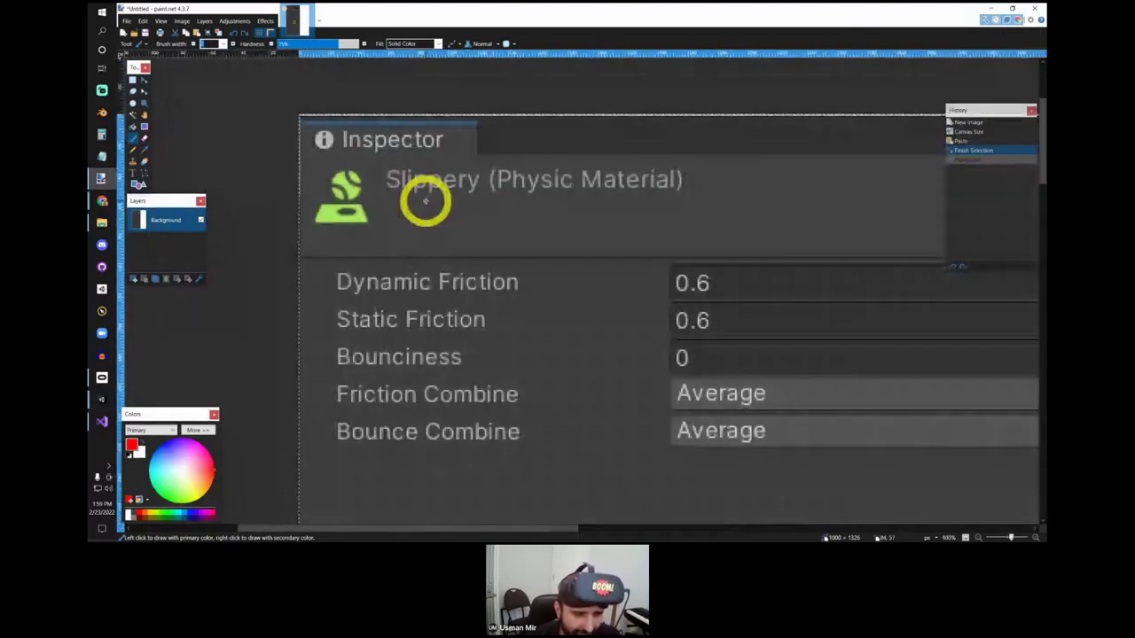
pyautogui.keyDown('ctrl'); pyautogui.scroll(-1, 426, 202); pyautogui.keyUp('ctrl')
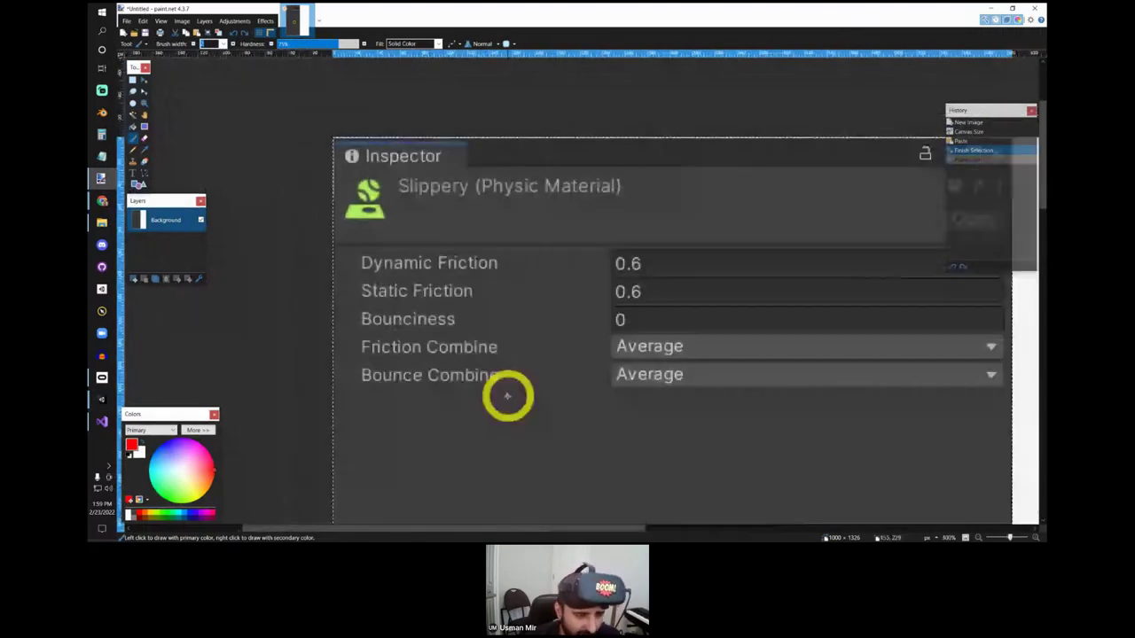
pyautogui.keyDown('ctrl'); pyautogui.scroll(1, 507, 395); pyautogui.keyUp('ctrl')
pyautogui.keyDown('ctrl'); pyautogui.scroll(1, 490, 387); pyautogui.keyUp('ctrl')
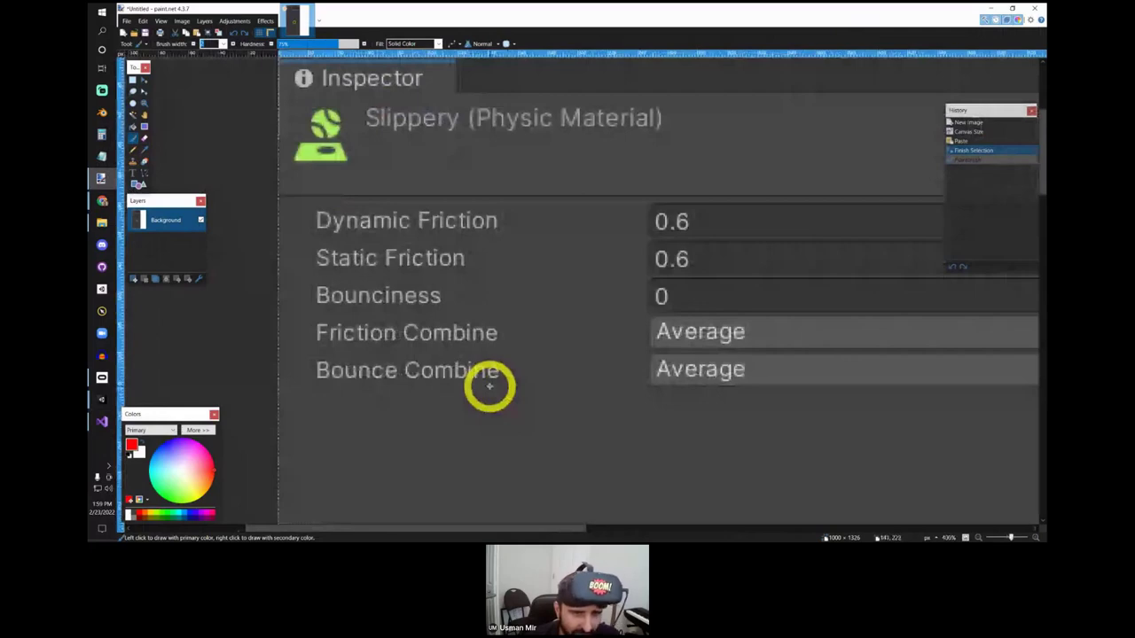
pyautogui.keyDown('ctrl'); pyautogui.scroll(-2, 490, 386); pyautogui.keyUp('ctrl')
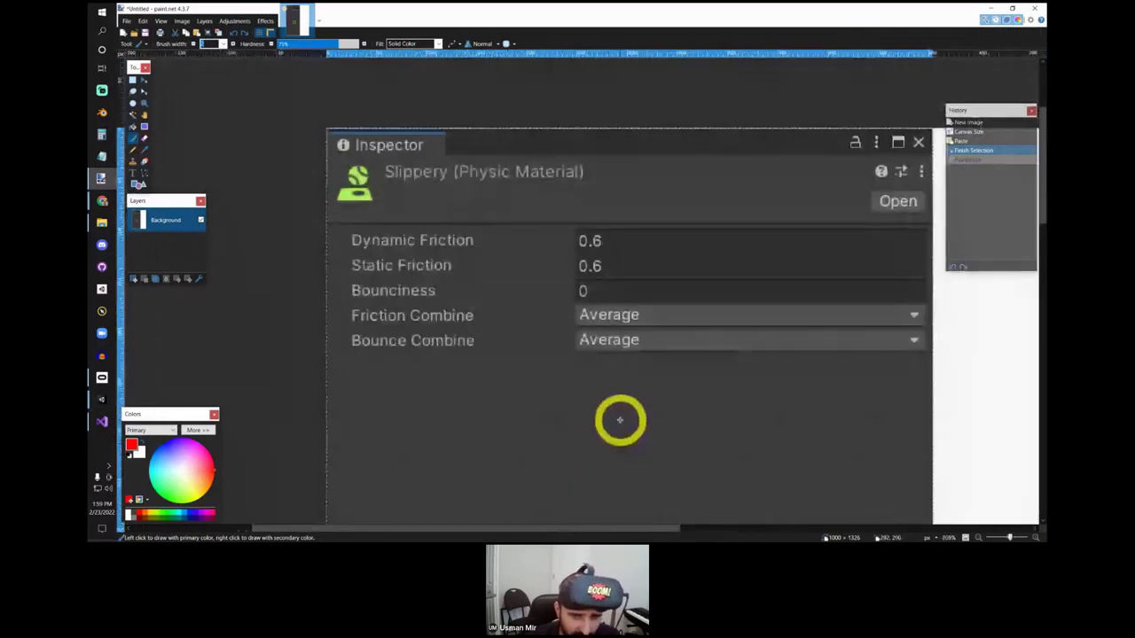
pyautogui.keyDown('ctrl'); pyautogui.scroll(2, 620, 419); pyautogui.keyUp('ctrl')
pyautogui.keyDown('ctrl'); pyautogui.scroll(-4, 710, 404); pyautogui.keyUp('ctrl')
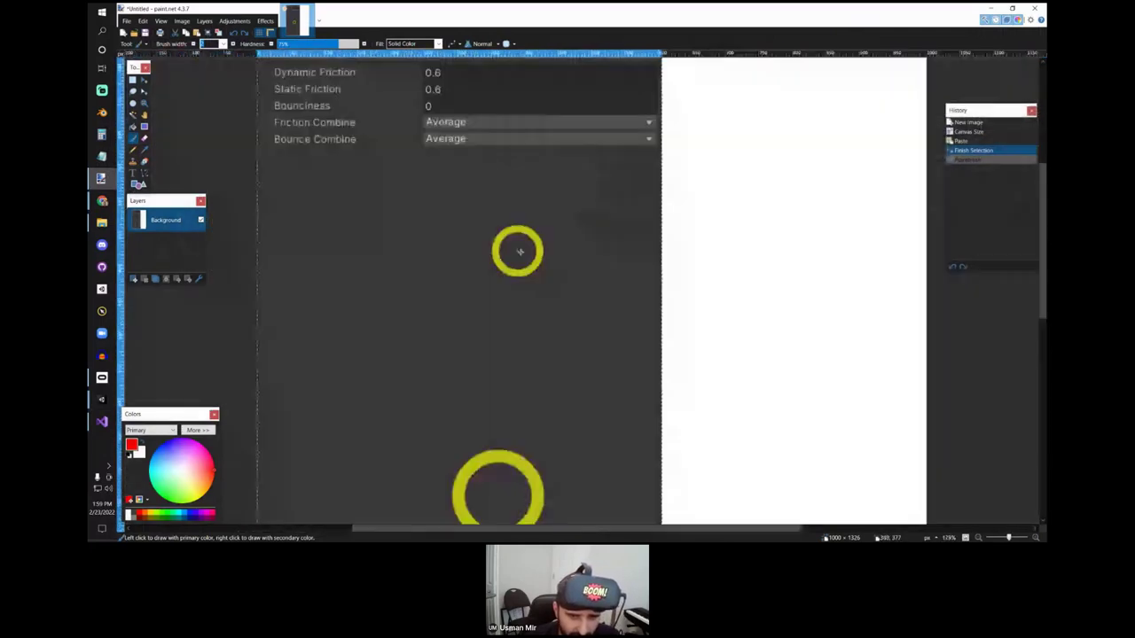
pyautogui.keyDown('ctrl'); pyautogui.scroll(2, 434, 313); pyautogui.keyUp('ctrl')
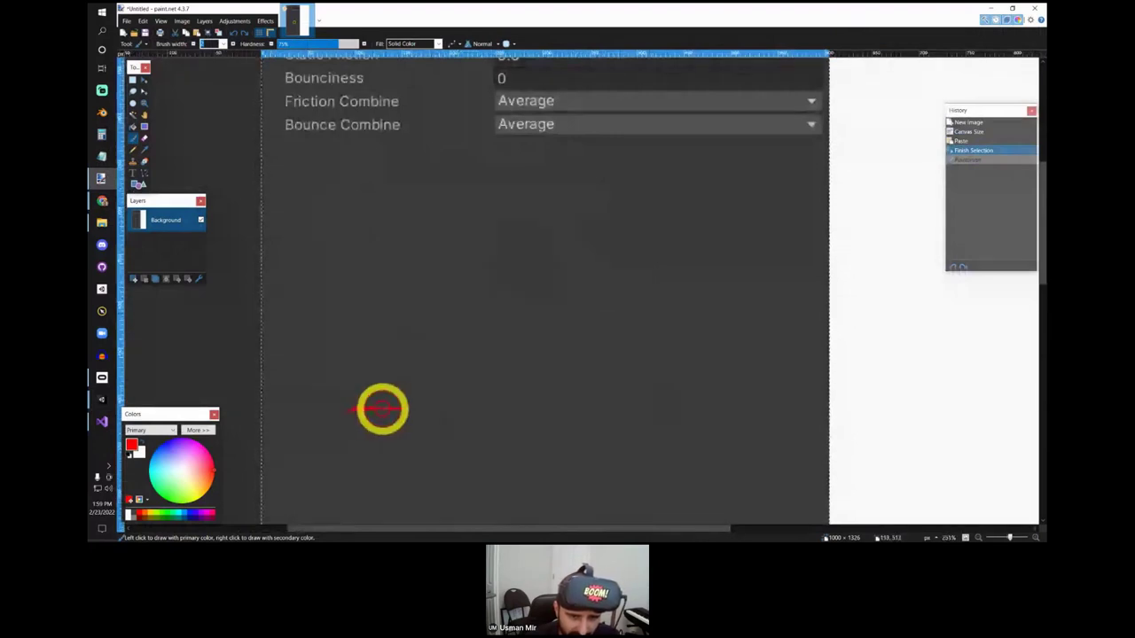
pyautogui.moveTo(382, 409); pyautogui.dragTo(687, 399)
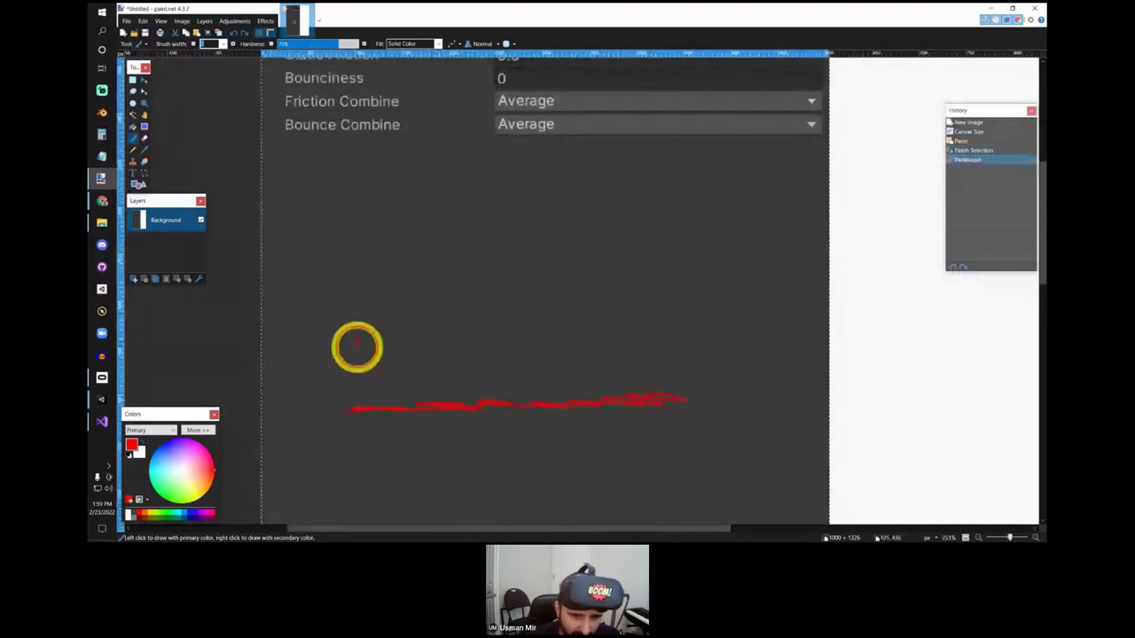
pyautogui.moveTo(356, 346)
pyautogui.mouseDown()
pyautogui.moveTo(354, 394)
pyautogui.moveTo(430, 400)
pyautogui.moveTo(411, 323)
pyautogui.moveTo(357, 330)
pyautogui.mouseUp()
pyautogui.keyDown('ctrl'); pyautogui.scroll(2, 399, 354); pyautogui.keyUp('ctrl')
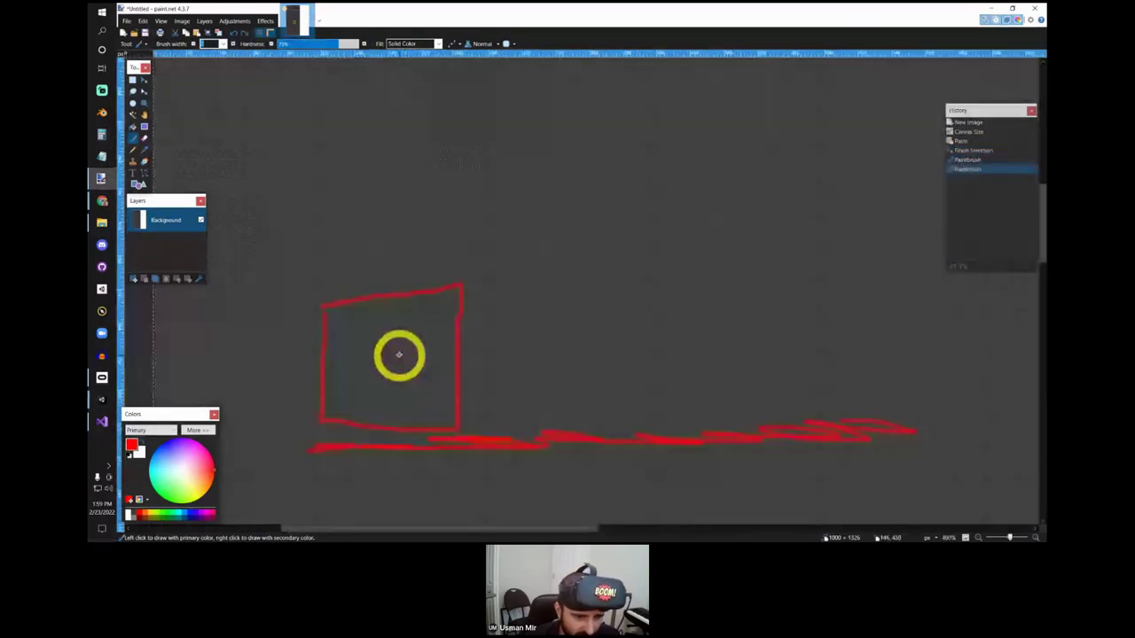
pyautogui.hotkey('ctrl', 'z')
pyautogui.moveTo(354, 302)
pyautogui.mouseDown()
pyautogui.moveTo(473, 380)
pyautogui.moveTo(373, 306)
pyautogui.mouseUp()
# Step: Sketch a blue motion stroke out from the box, undoing the overextended part
pyautogui.keyDown('ctrl'); pyautogui.scroll(-2, 479, 305); pyautogui.keyUp('ctrl')
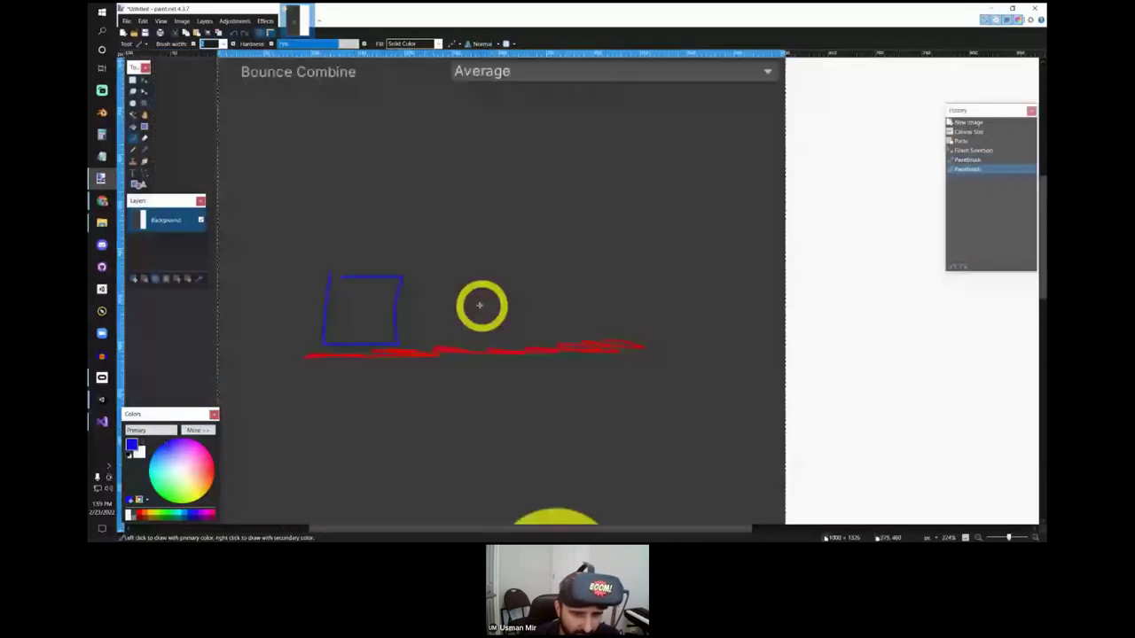
pyautogui.keyDown('ctrl'); pyautogui.scroll(2, 374, 338); pyautogui.keyUp('ctrl')
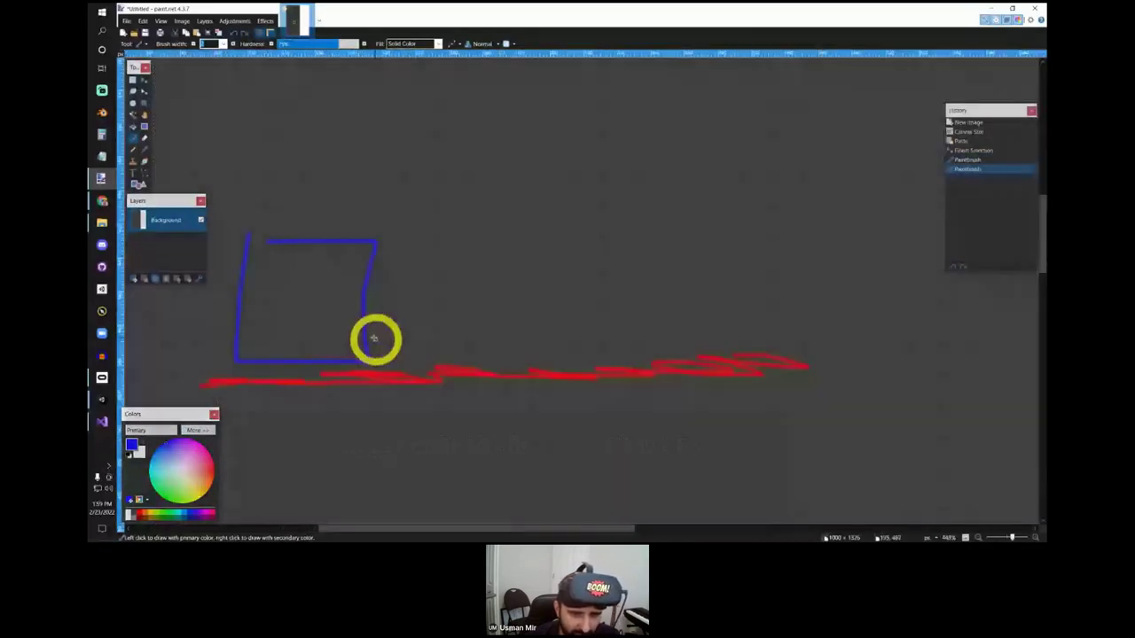
pyautogui.moveTo(374, 338); pyautogui.dragTo(507, 338)
pyautogui.moveTo(506, 338); pyautogui.dragTo(532, 340)
pyautogui.keyDown('ctrl'); pyautogui.scroll(-3, 532, 340); pyautogui.keyUp('ctrl')
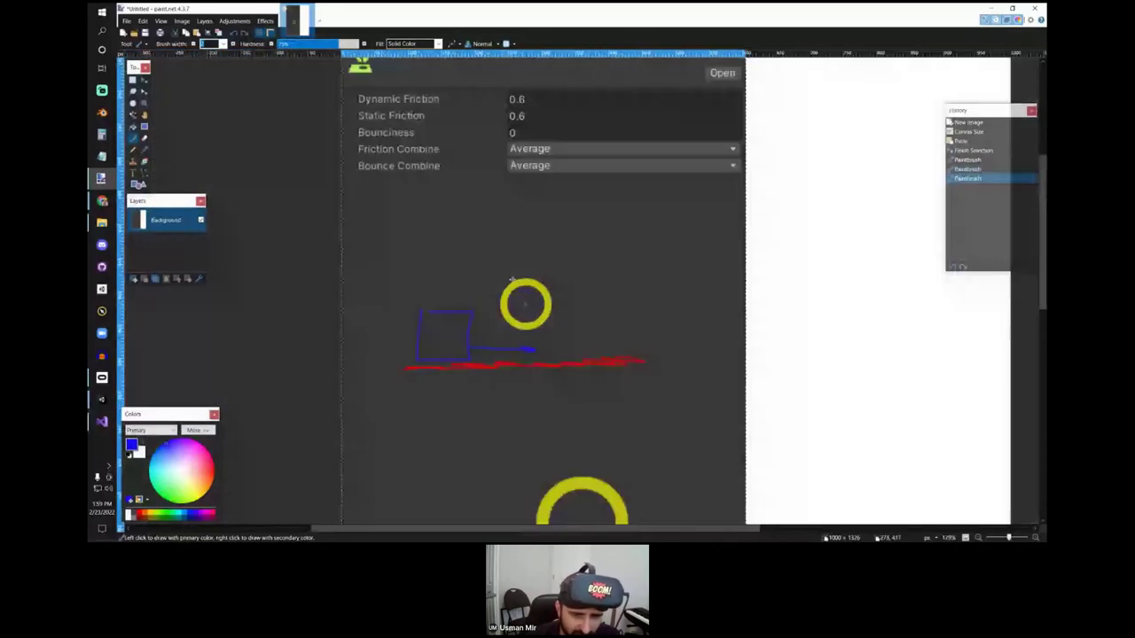
pyautogui.hotkey('ctrl', 'z')
pyautogui.keyDown('ctrl'); pyautogui.scroll(3, 526, 304); pyautogui.keyUp('ctrl')
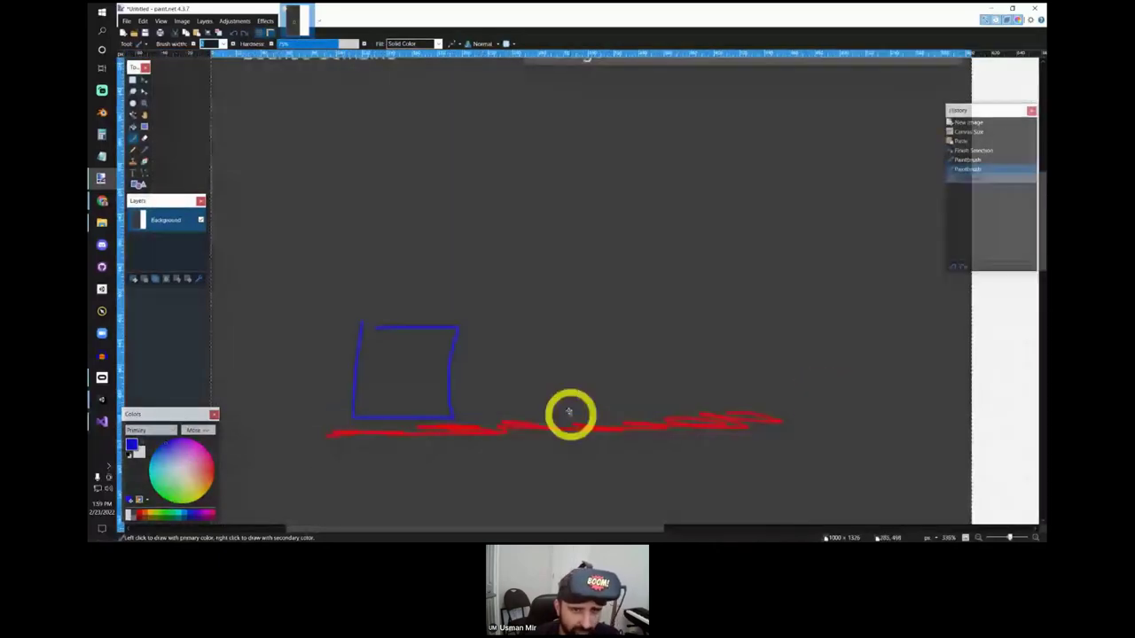
pyautogui.keyDown('ctrl'); pyautogui.scroll(-3, 569, 411); pyautogui.keyUp('ctrl')
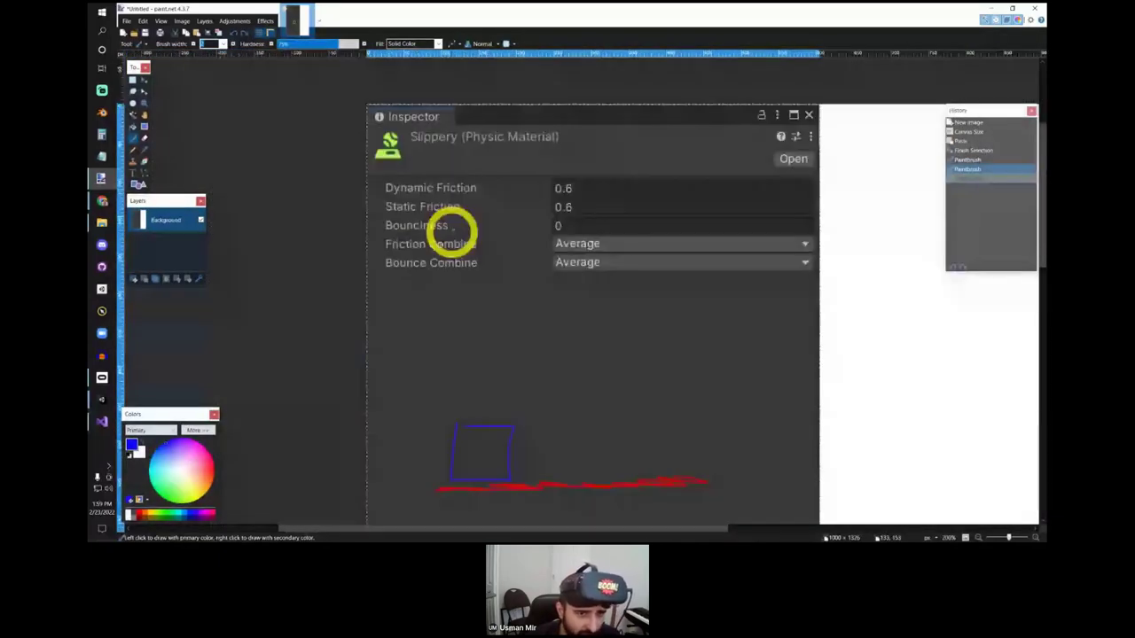
pyautogui.keyDown('ctrl'); pyautogui.scroll(3, 565, 213); pyautogui.keyUp('ctrl')
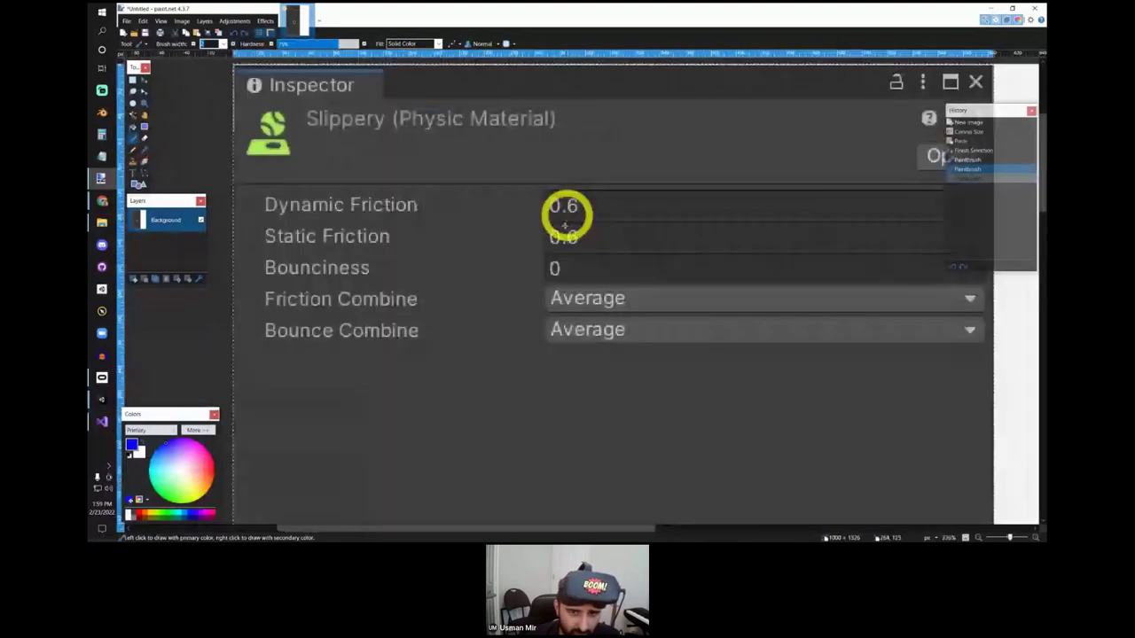
# Step: Circle both 0.6 friction values in blue, undoing the extra '100' and curve marks
pyautogui.moveTo(563, 202)
pyautogui.mouseDown()
pyautogui.moveTo(583, 232)
pyautogui.moveTo(566, 228)
pyautogui.mouseUp()
pyautogui.keyDown('ctrl'); pyautogui.scroll(-3, 566, 228); pyautogui.keyUp('ctrl')
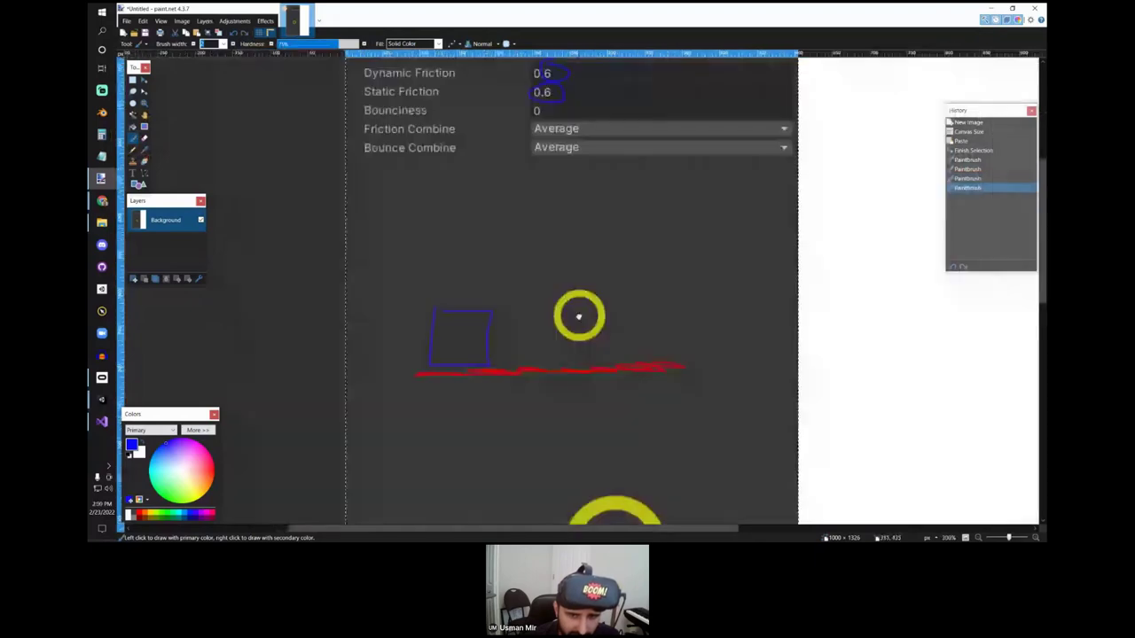
pyautogui.keyDown('ctrl'); pyautogui.scroll(3, 551, 225); pyautogui.keyUp('ctrl')
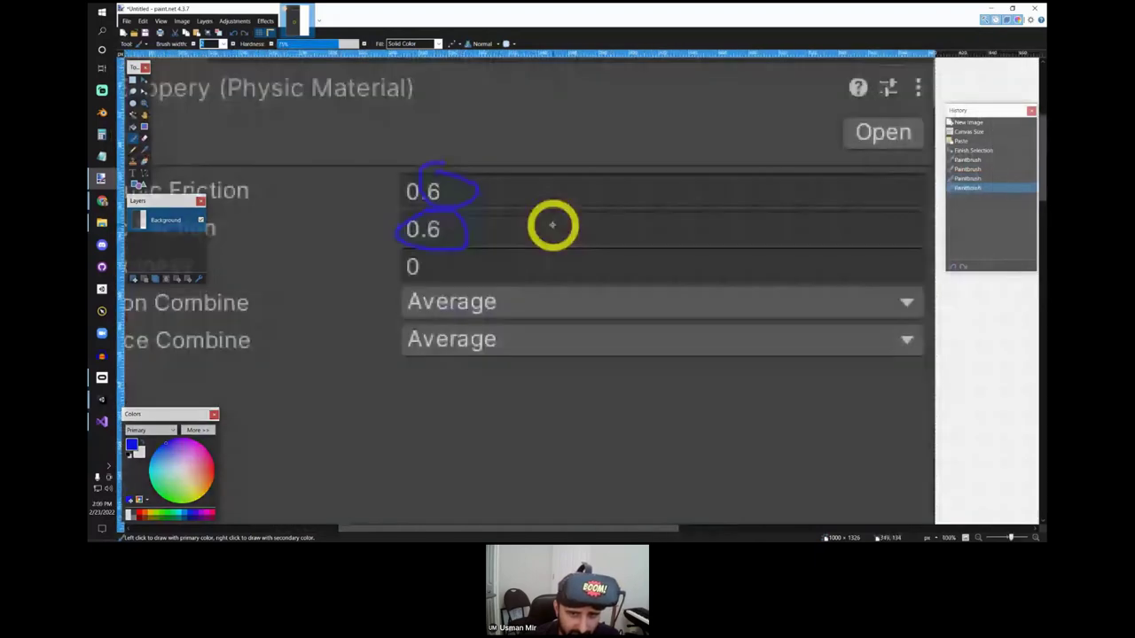
pyautogui.moveTo(567, 220); pyautogui.dragTo(573, 250)
pyautogui.moveTo(618, 227)
pyautogui.mouseDown()
pyautogui.moveTo(642, 229)
pyautogui.moveTo(621, 232)
pyautogui.mouseUp()
pyautogui.moveTo(663, 220); pyautogui.dragTo(661, 222)
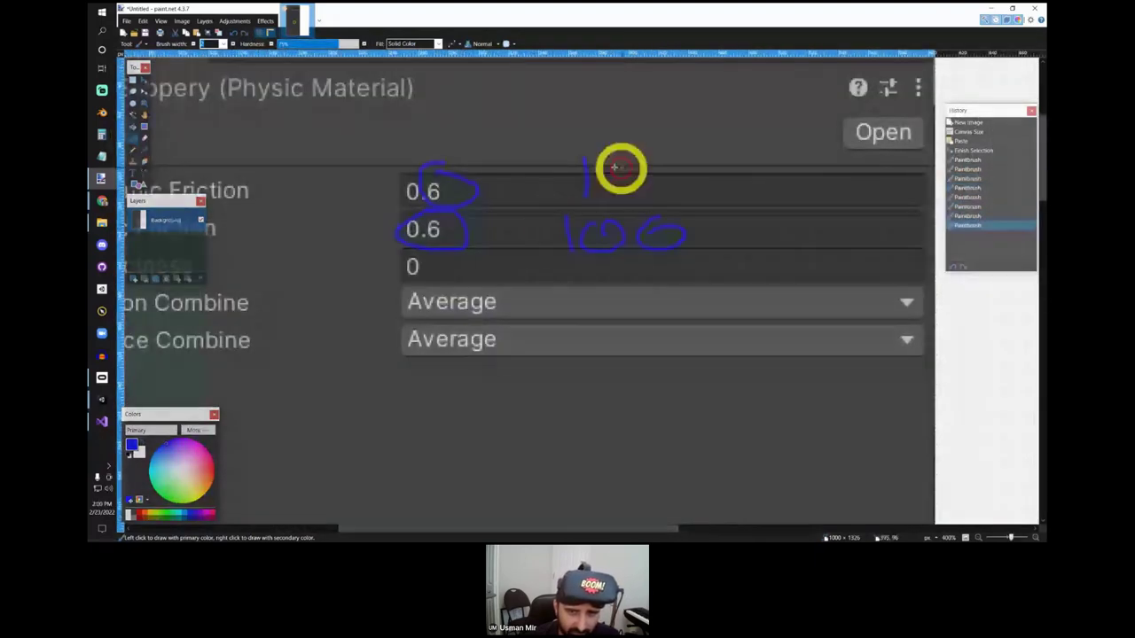
pyautogui.keyDown('ctrl'); pyautogui.scroll(-3, 641, 129); pyautogui.keyUp('ctrl')
pyautogui.keyDown('ctrl'); pyautogui.scroll(-1, 641, 132); pyautogui.keyUp('ctrl')
pyautogui.click(607, 176)
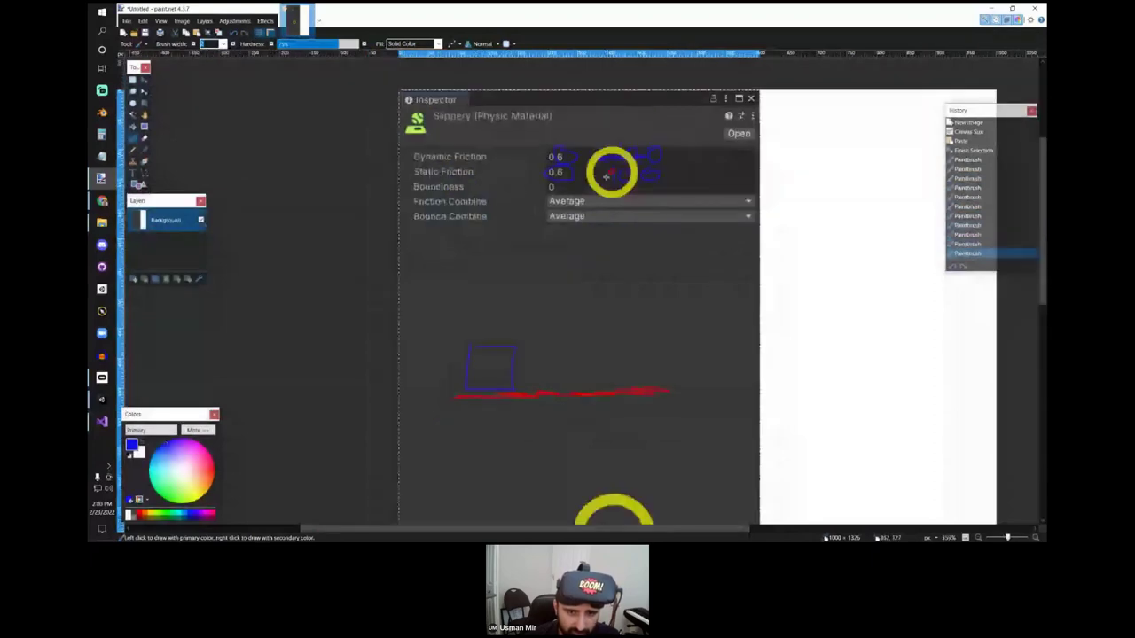
pyautogui.moveTo(705, 382); pyautogui.dragTo(683, 418)
pyautogui.hotkey('ctrl', 'z')
pyautogui.keyDown('ctrl'); pyautogui.scroll(3, 608, 86); pyautogui.keyUp('ctrl')
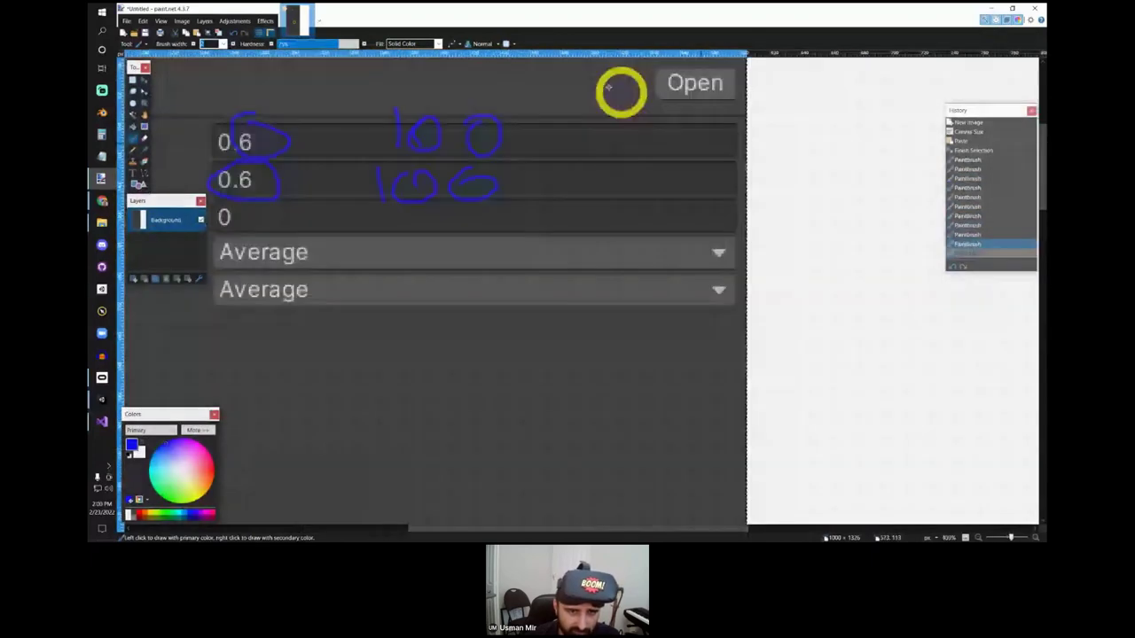
pyautogui.hotkey('ctrl', 'z')
pyautogui.hotkey('ctrl', 'z')
pyautogui.hotkey('ctrl', 'z')
pyautogui.hotkey('ctrl', 'z')
pyautogui.hotkey('ctrl', 'z')
pyautogui.hotkey('ctrl', 'z')
pyautogui.keyDown('ctrl'); pyautogui.scroll(3, 479, 169); pyautogui.keyUp('ctrl')
# Step: Write a red 100 beside the Dynamic and Static Friction 0.6 values
pyautogui.click(213, 469)
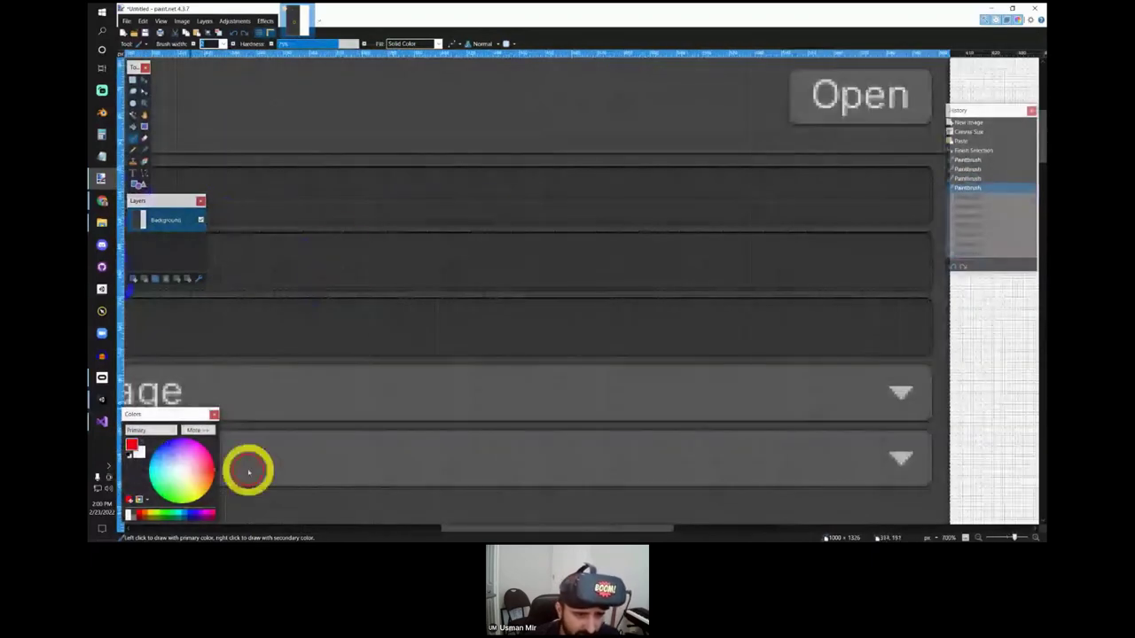
pyautogui.moveTo(358, 191); pyautogui.dragTo(392, 213)
pyautogui.moveTo(477, 193); pyautogui.dragTo(475, 195)
pyautogui.moveTo(365, 245); pyautogui.dragTo(363, 282)
pyautogui.moveTo(406, 253); pyautogui.dragTo(394, 275)
pyautogui.moveTo(461, 250); pyautogui.dragTo(448, 266)
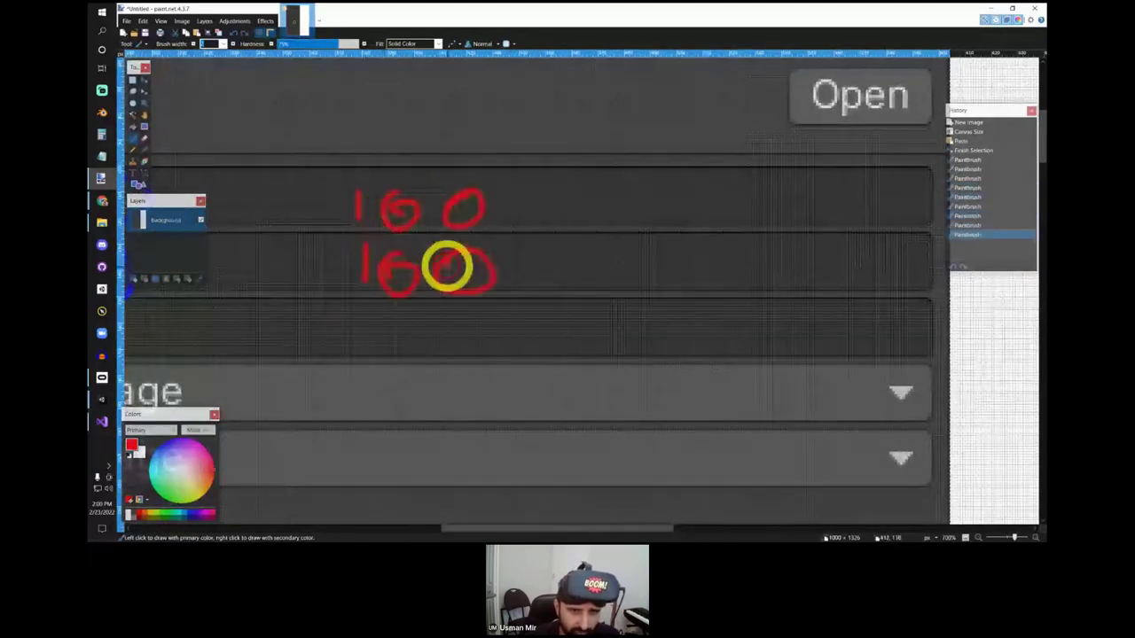
# Step: Try red curves toward the blue box and floor plus a title mark, undoing each
pyautogui.keyDown('ctrl'); pyautogui.scroll(-5, 448, 268); pyautogui.keyUp('ctrl')
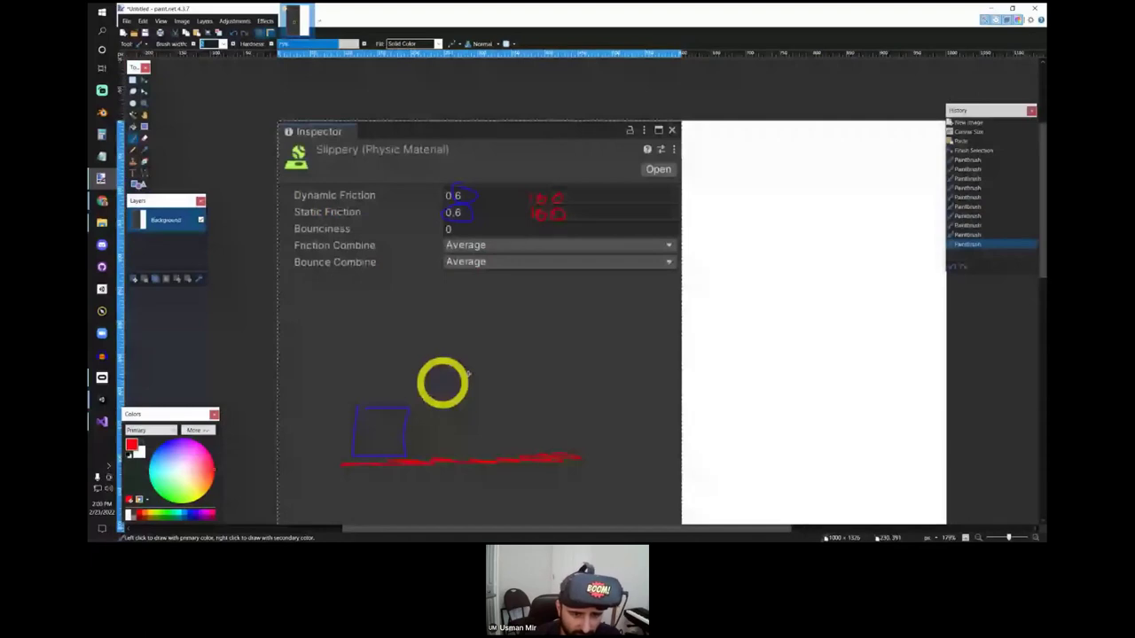
pyautogui.keyDown('ctrl'); pyautogui.scroll(3, 424, 432); pyautogui.keyUp('ctrl')
pyautogui.keyDown('ctrl'); pyautogui.scroll(-1, 543, 489); pyautogui.keyUp('ctrl')
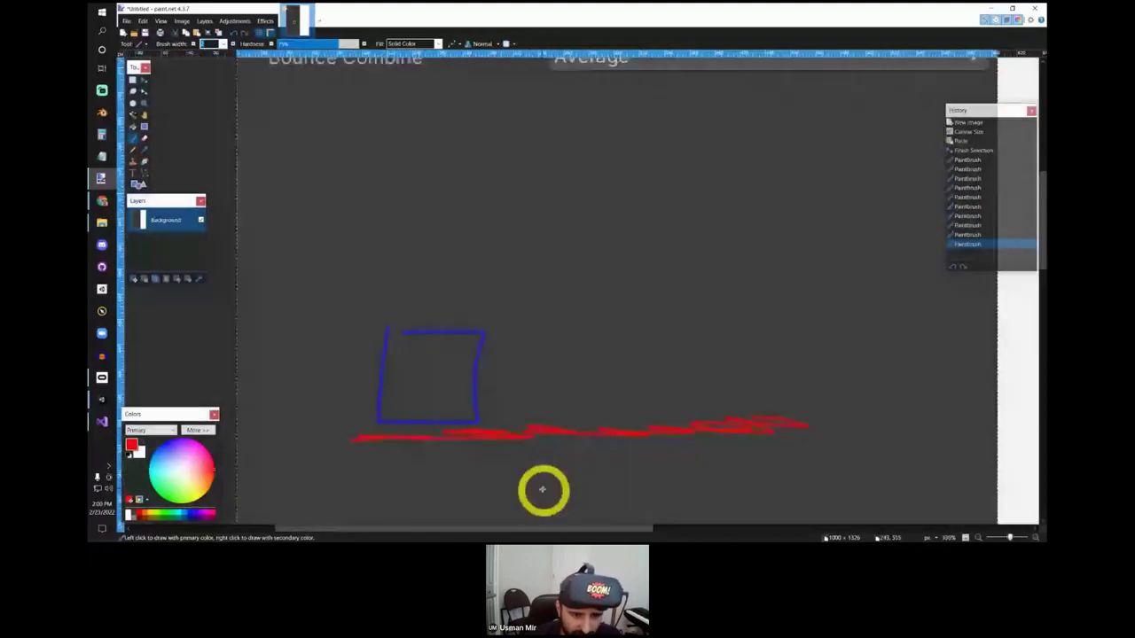
pyautogui.moveTo(543, 489); pyautogui.dragTo(476, 364)
pyautogui.hotkey('ctrl', 'z')
pyautogui.keyDown('ctrl'); pyautogui.scroll(-2, 453, 398); pyautogui.keyUp('ctrl')
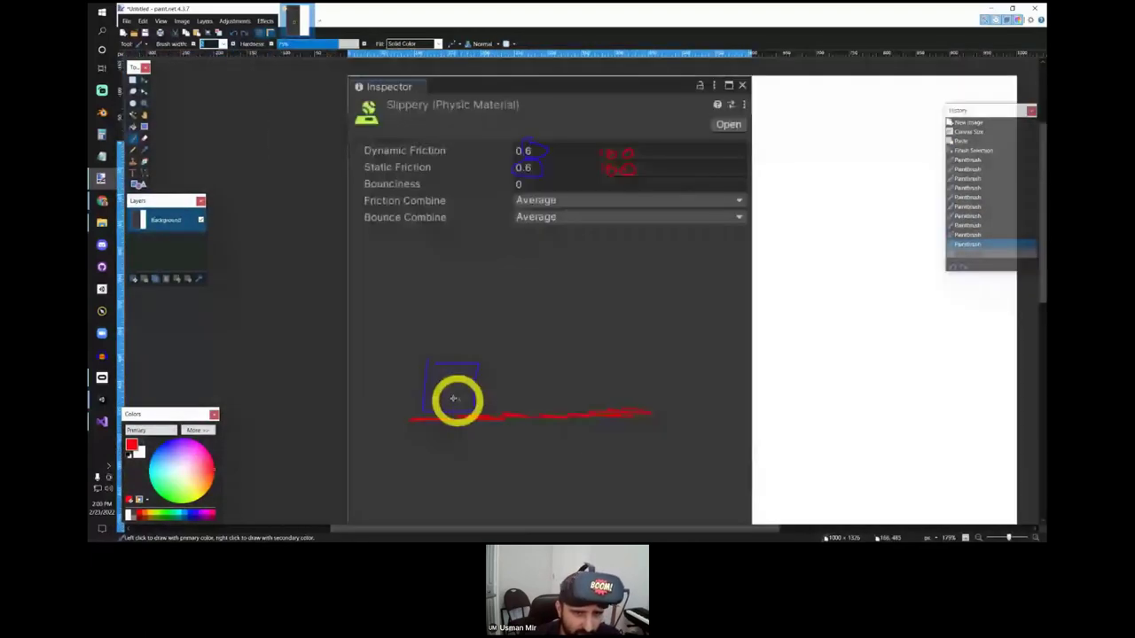
pyautogui.keyDown('ctrl'); pyautogui.scroll(1, 391, 163); pyautogui.keyUp('ctrl')
pyautogui.moveTo(391, 163)
pyautogui.mouseDown()
pyautogui.moveTo(555, 155)
pyautogui.moveTo(479, 310)
pyautogui.mouseUp()
pyautogui.hotkey('ctrl', 'z')
pyautogui.keyDown('ctrl'); pyautogui.scroll(1, 507, 266); pyautogui.keyUp('ctrl')
pyautogui.scroll(-3, 506, 266)
pyautogui.hotkey('ctrl', 'z')
pyautogui.keyDown('ctrl'); pyautogui.scroll(-1, 542, 182); pyautogui.keyUp('ctrl')
pyautogui.scroll(2, 542, 183)
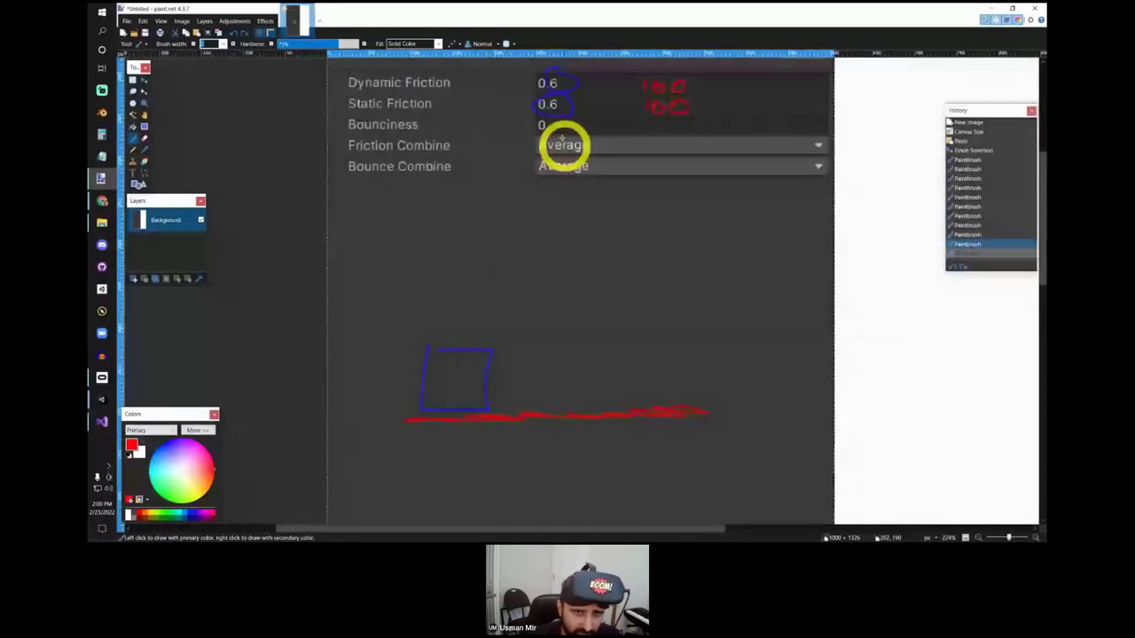
pyautogui.moveTo(562, 145); pyautogui.dragTo(542, 203, button='middle')
pyautogui.moveTo(760, 381)
pyautogui.mouseDown()
pyautogui.moveTo(637, 456)
pyautogui.moveTo(674, 466)
pyautogui.mouseUp()
pyautogui.hotkey('ctrl', 'z')
pyautogui.hotkey('ctrl', 'z')
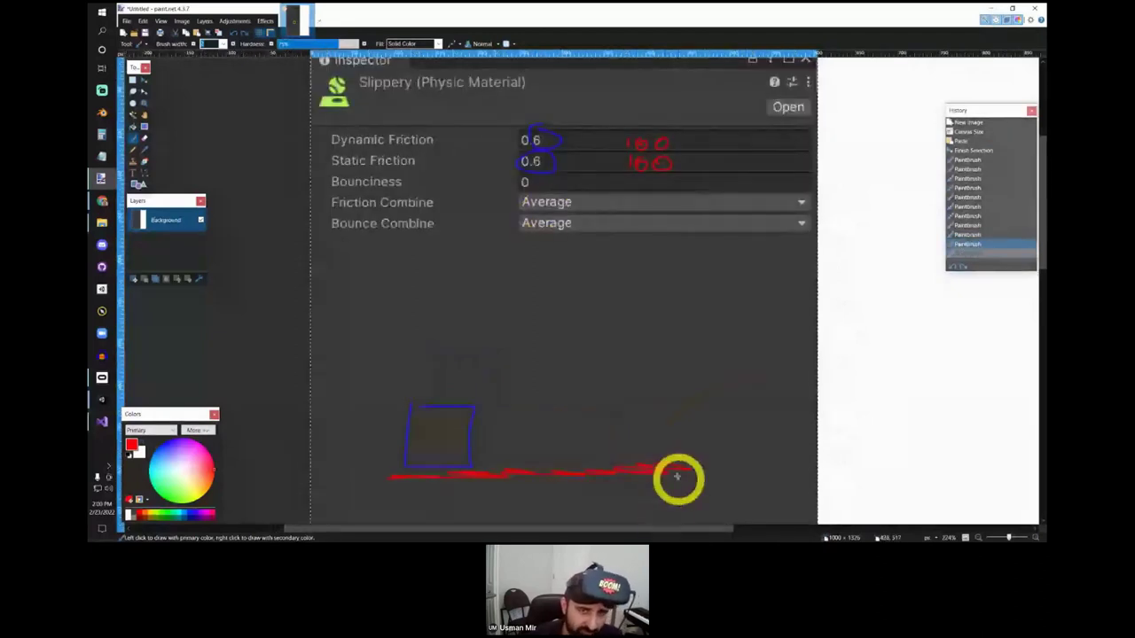
pyautogui.moveTo(749, 385); pyautogui.dragTo(614, 455)
pyautogui.hotkey('ctrl', 'z')
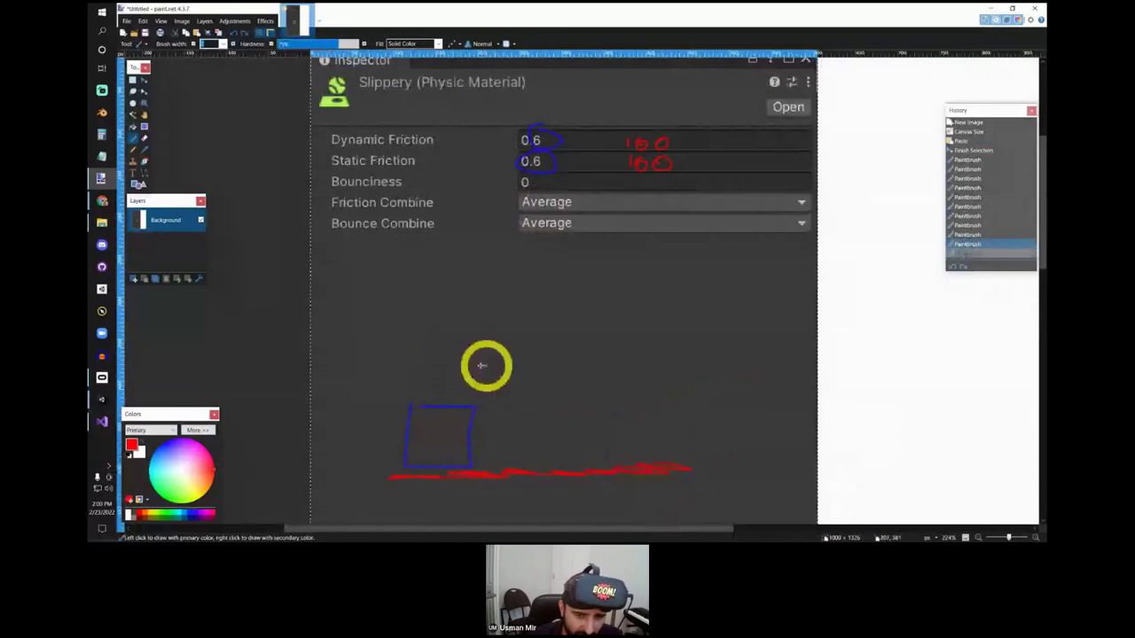
# Step: Try a red curve to the blue box and a bracket around the notes, undoing both
pyautogui.moveTo(464, 372); pyautogui.dragTo(470, 298, button='middle')
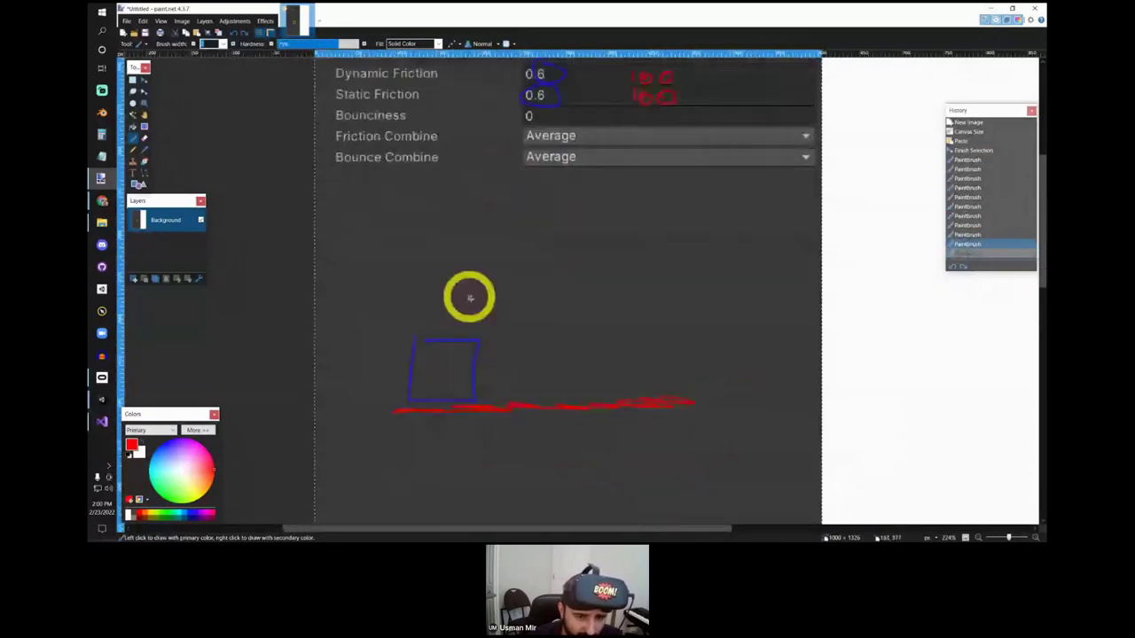
pyautogui.keyDown('ctrl'); pyautogui.scroll(2, 491, 369); pyautogui.keyUp('ctrl')
pyautogui.keyDown('ctrl'); pyautogui.scroll(-2, 520, 398); pyautogui.keyUp('ctrl')
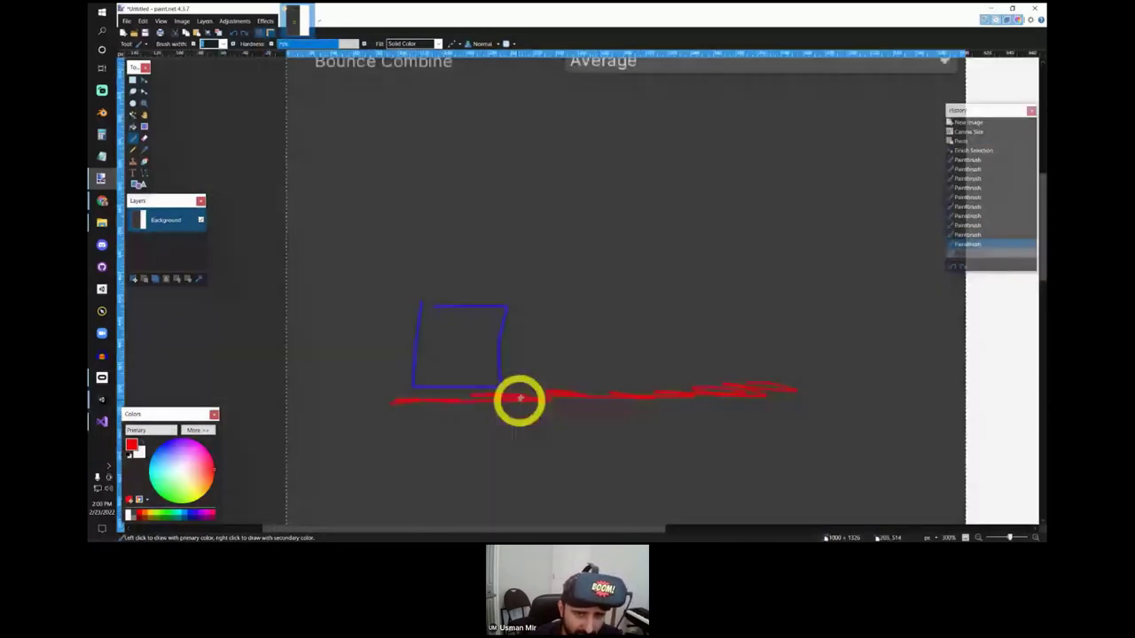
pyautogui.scroll(3, 514, 273)
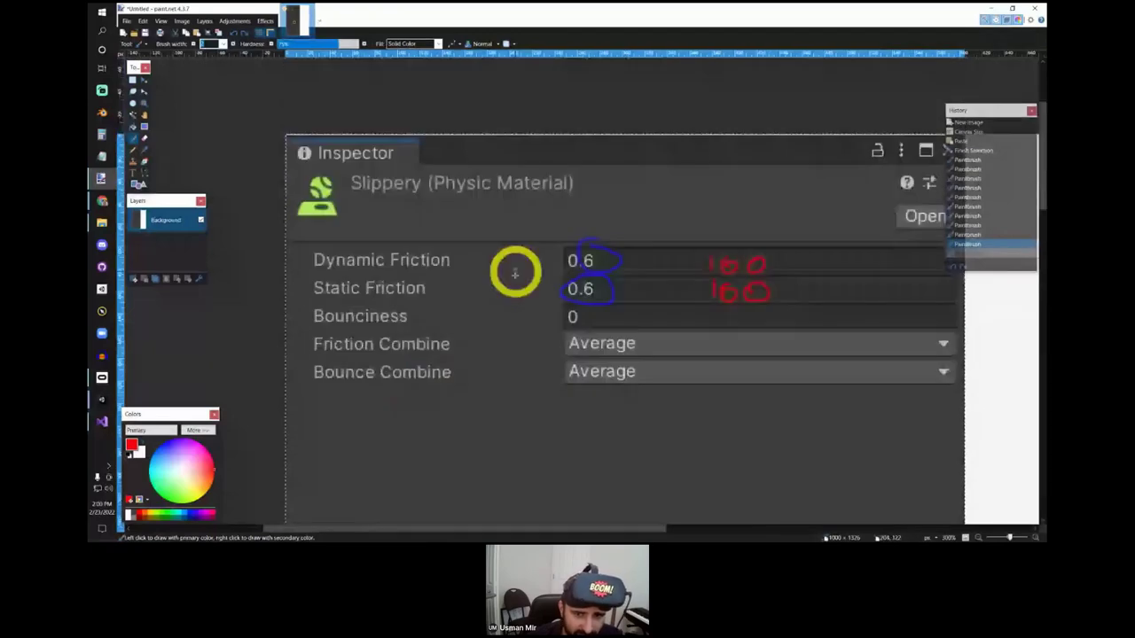
pyautogui.keyDown('ctrl'); pyautogui.scroll(1, 479, 372); pyautogui.keyUp('ctrl')
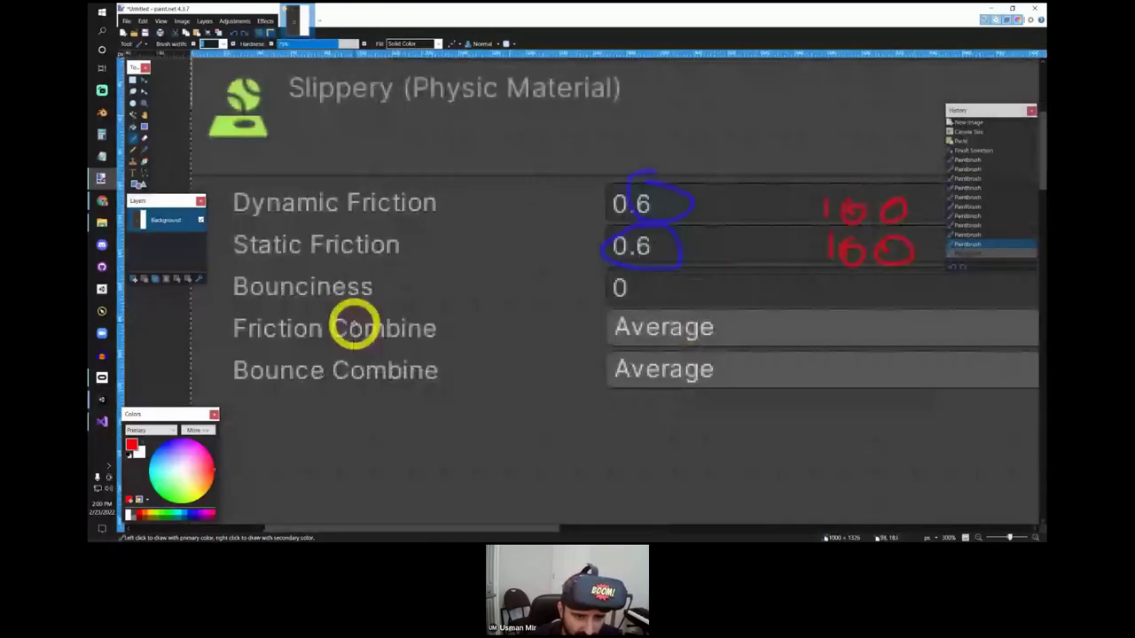
pyautogui.keyDown('ctrl'); pyautogui.scroll(-2, 490, 240); pyautogui.keyUp('ctrl')
pyautogui.keyDown('ctrl'); pyautogui.scroll(-1, 527, 355); pyautogui.keyUp('ctrl')
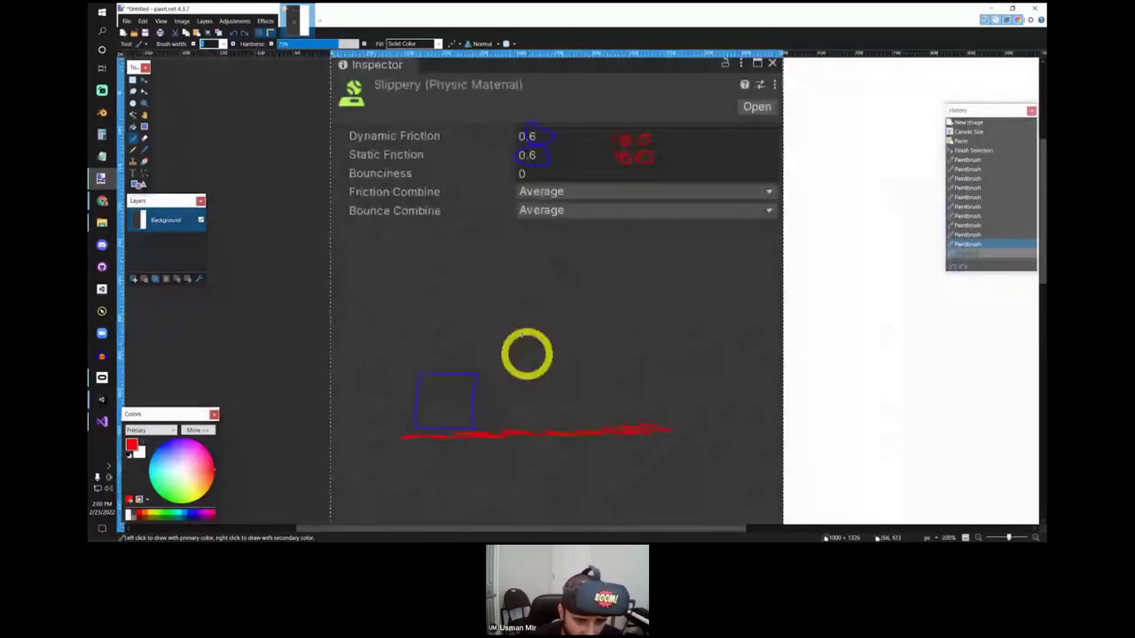
pyautogui.moveTo(509, 301); pyautogui.dragTo(438, 375)
pyautogui.hotkey('ctrl', 'z')
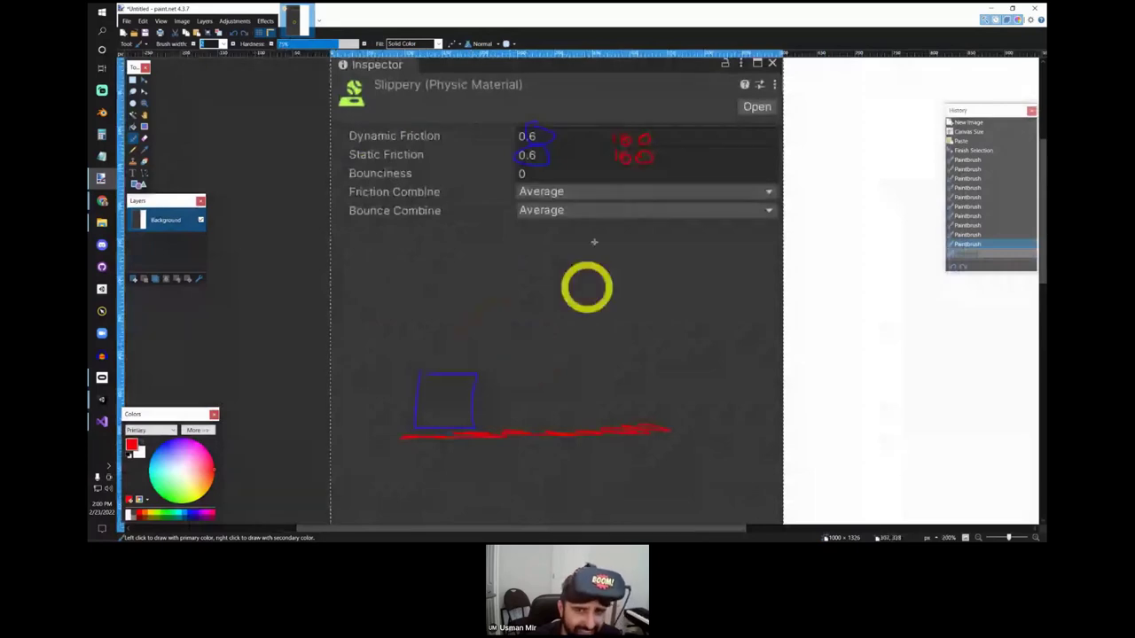
pyautogui.keyDown('ctrl'); pyautogui.scroll(2, 610, 127); pyautogui.keyUp('ctrl')
pyautogui.moveTo(653, 142); pyautogui.dragTo(624, 199)
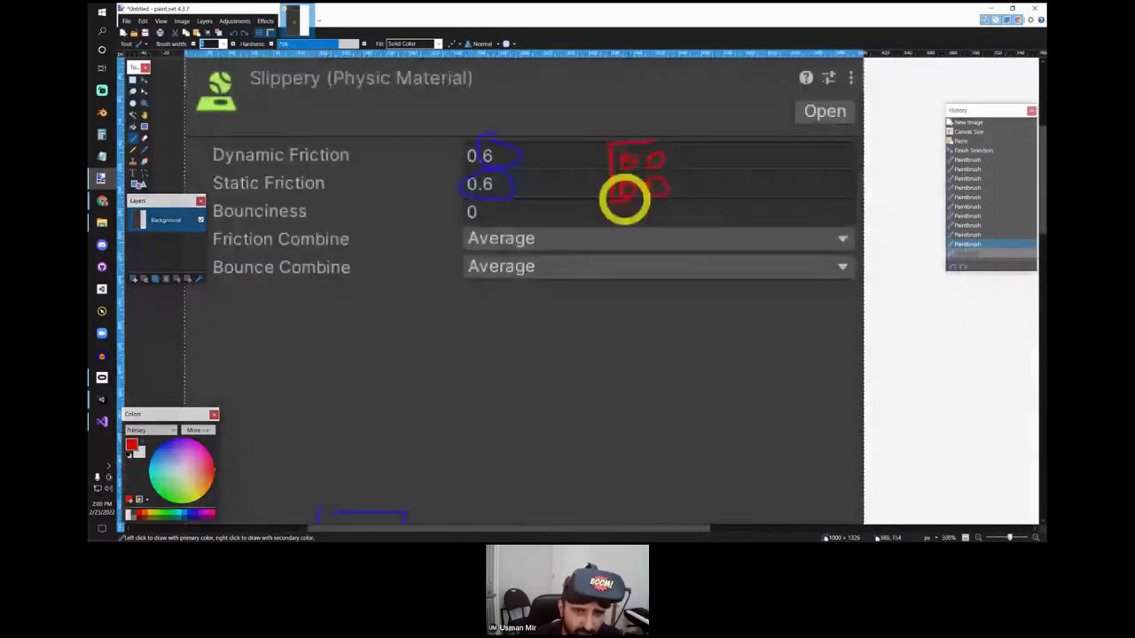
pyautogui.hotkey('ctrl', 'z')
pyautogui.keyDown('ctrl'); pyautogui.scroll(-2, 566, 186); pyautogui.keyUp('ctrl')
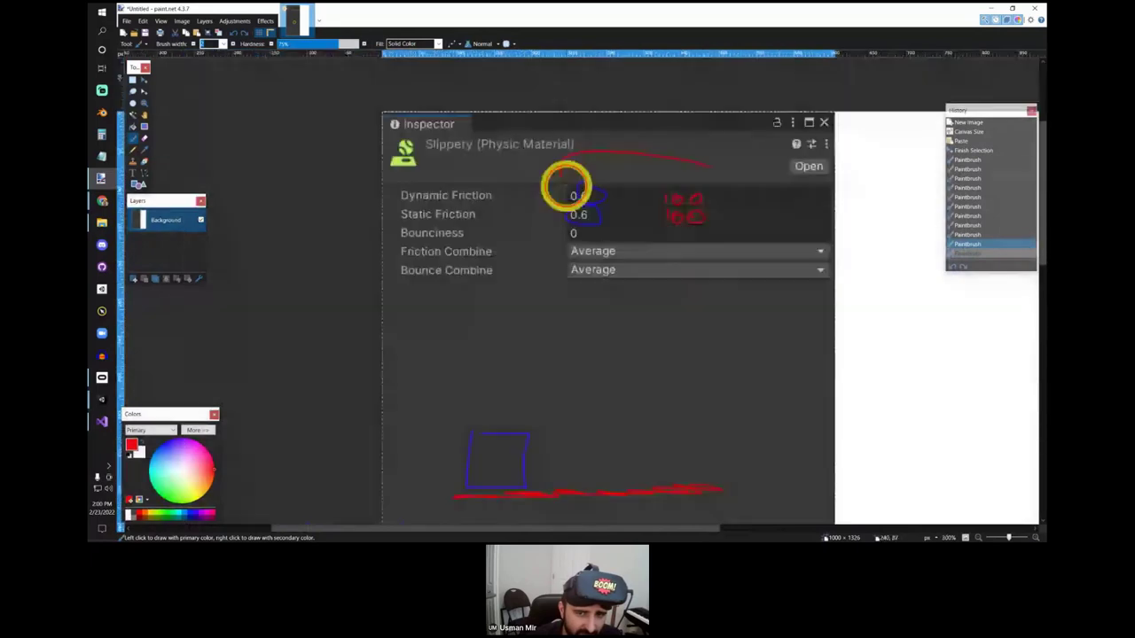
pyautogui.keyDown('ctrl'); pyautogui.scroll(-2, 565, 188); pyautogui.keyUp('ctrl')
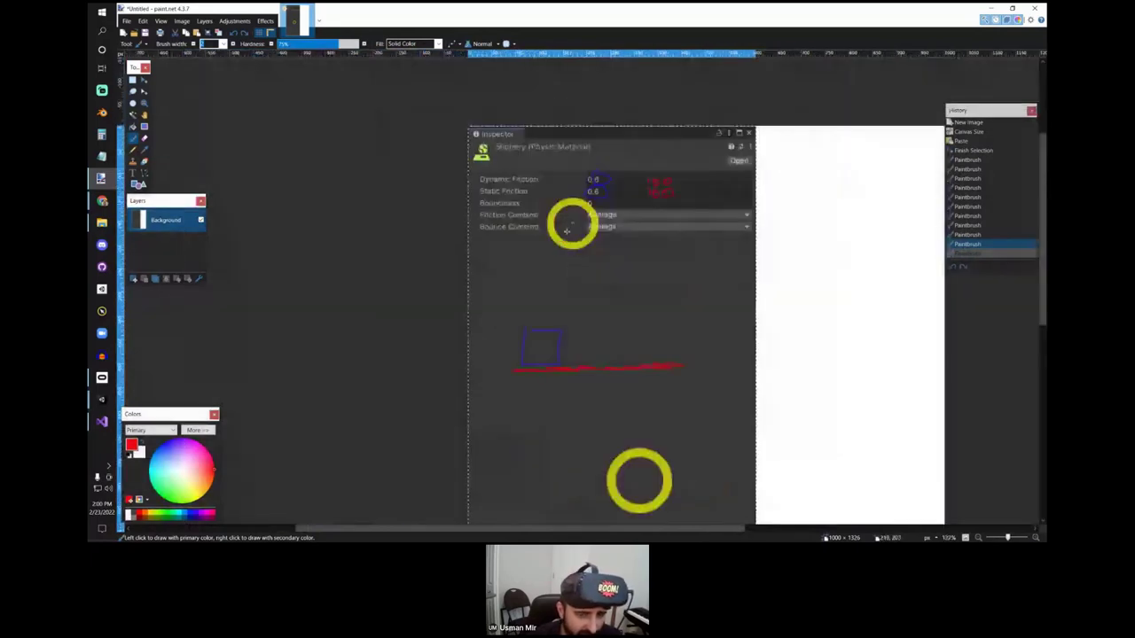
pyautogui.keyDown('ctrl'); pyautogui.scroll(2, 566, 231); pyautogui.keyUp('ctrl')
# Step: Glance at the VR Bowling Unity project, then return to the paint.net screenshot
pyautogui.hotkey('alt', 'Tab')
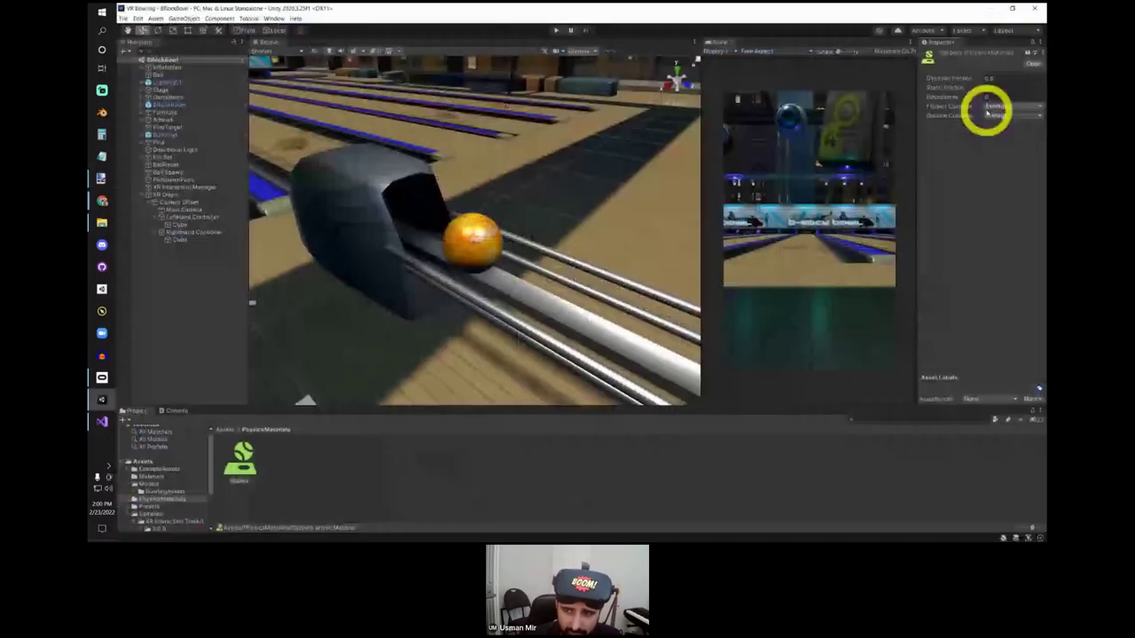
pyautogui.click(988, 107)
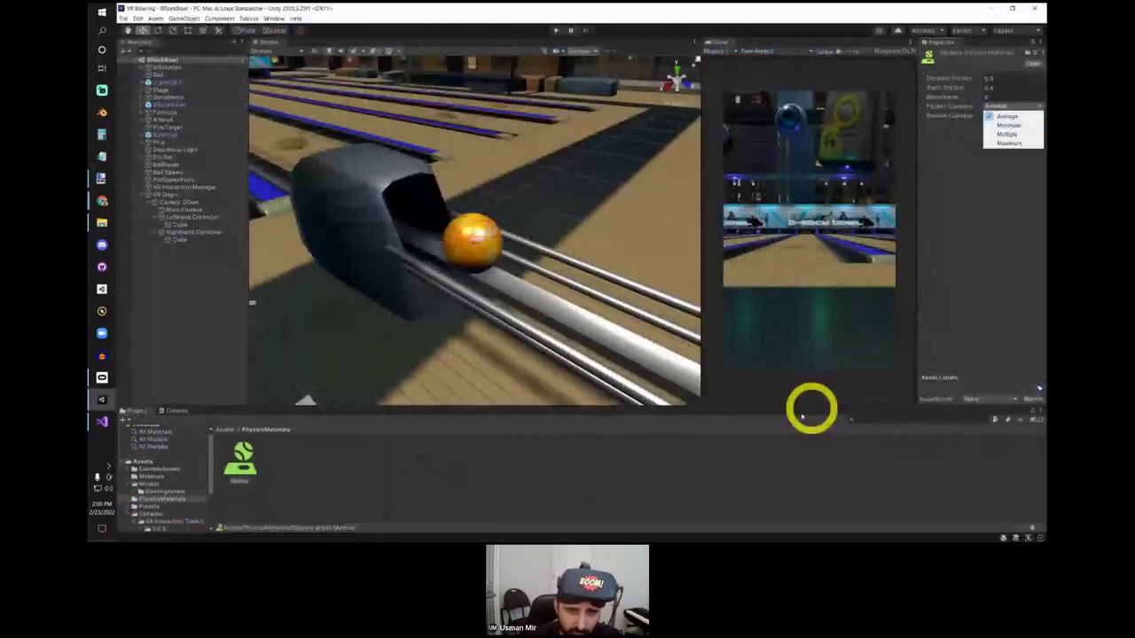
pyautogui.hotkey('alt', 'Tab')
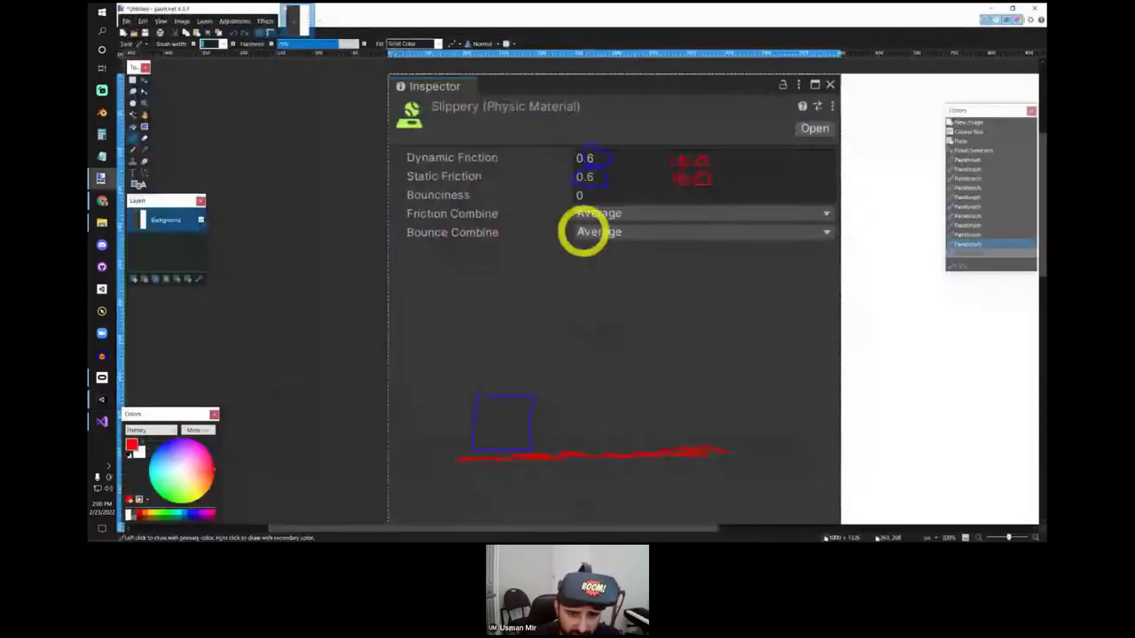
# Step: Try a red underline under Average, an arrow and a curve to the blue box, undoing each
pyautogui.keyDown('ctrl'); pyautogui.scroll(1, 584, 231); pyautogui.keyUp('ctrl')
pyautogui.moveTo(621, 212); pyautogui.dragTo(676, 211)
pyautogui.hotkey('ctrl', 'z')
pyautogui.keyDown('ctrl'); pyautogui.scroll(-1, 621, 275); pyautogui.keyUp('ctrl')
pyautogui.moveTo(530, 301); pyautogui.dragTo(496, 401)
pyautogui.keyDown('ctrl'); pyautogui.scroll(1, 518, 420); pyautogui.keyUp('ctrl')
pyautogui.hotkey('ctrl', 'z')
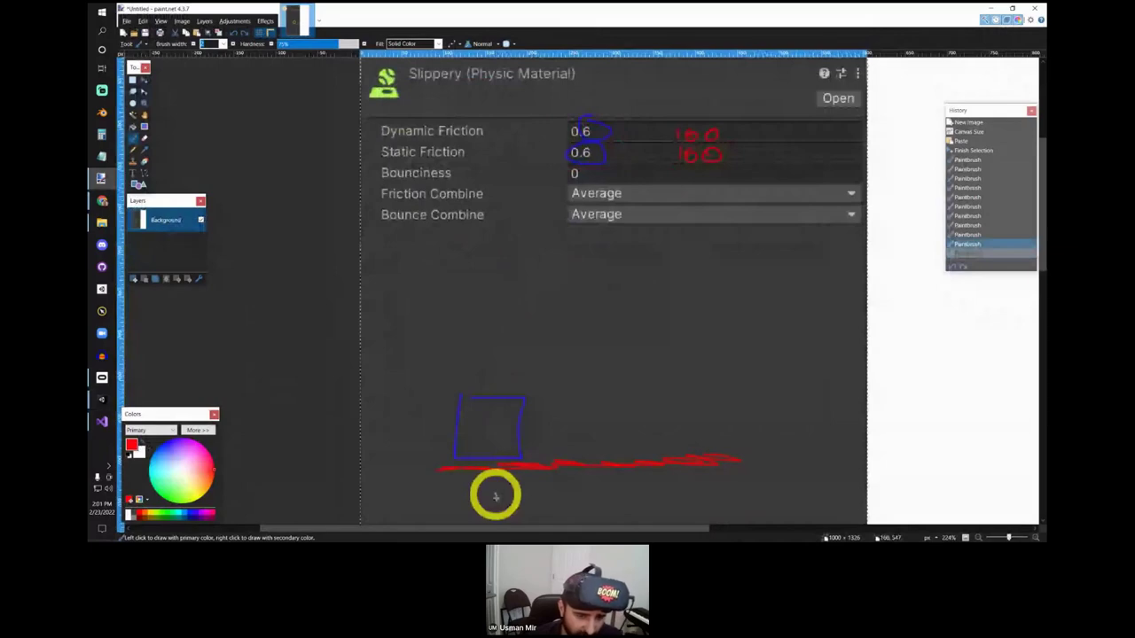
pyautogui.moveTo(542, 334); pyautogui.dragTo(506, 406)
pyautogui.hotkey('ctrl', 'z')
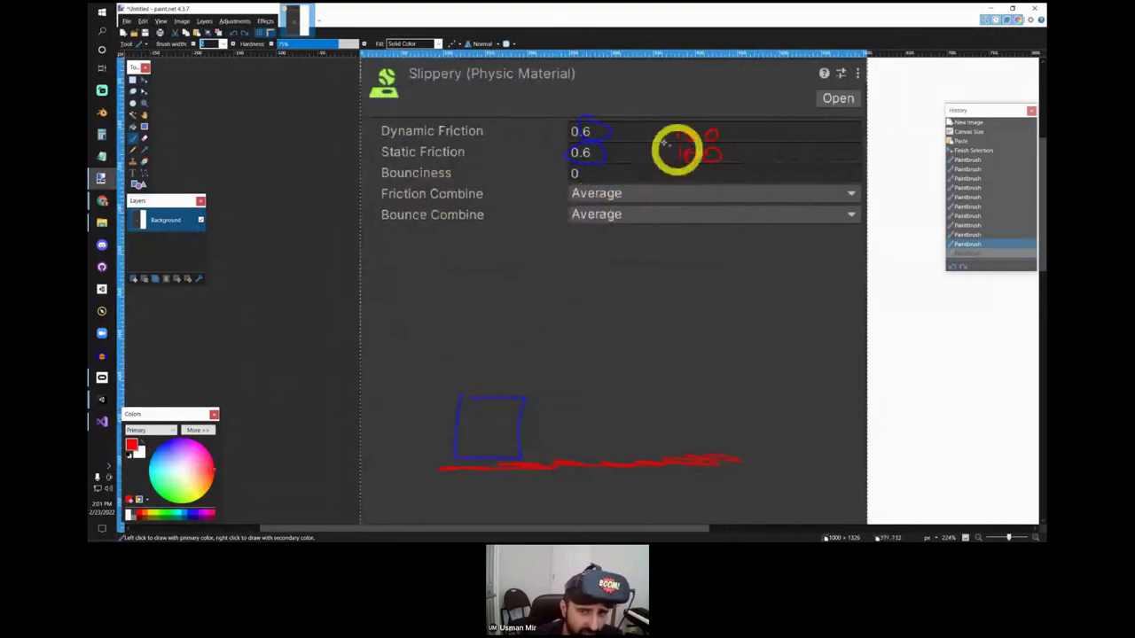
# Step: Try red marks near the number notes and an ellipse around the 0.6 values, undoing each
pyautogui.moveTo(642, 122); pyautogui.dragTo(656, 109)
pyautogui.hotkey('ctrl', 'z')
pyautogui.hotkey('ctrl', 'z')
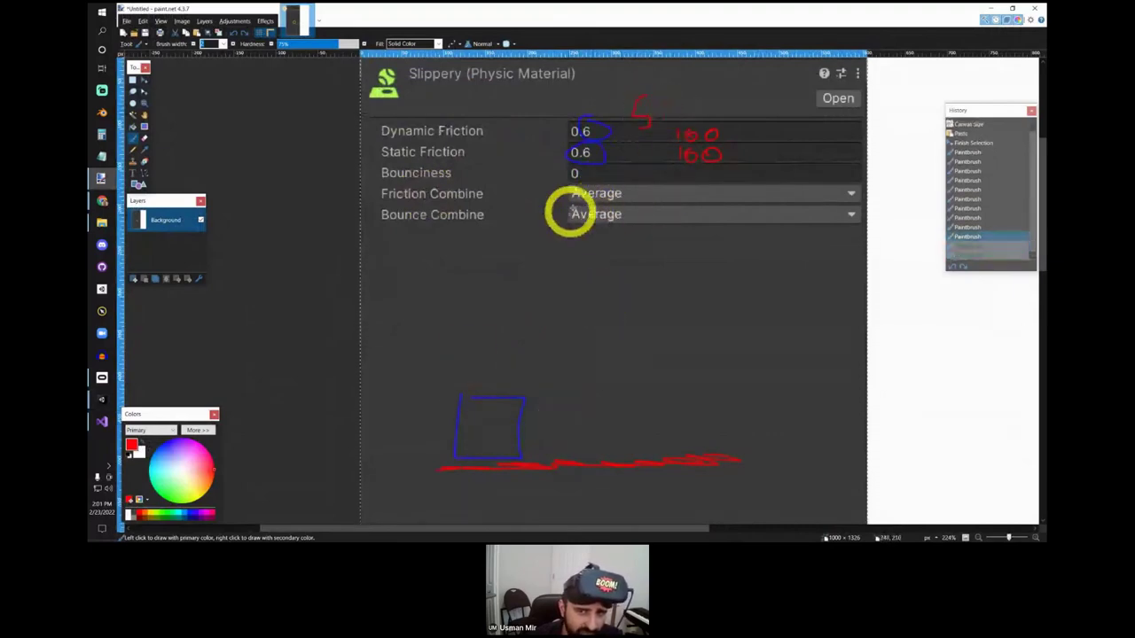
pyautogui.moveTo(635, 69)
pyautogui.mouseDown()
pyautogui.moveTo(597, 102)
pyautogui.moveTo(669, 71)
pyautogui.moveTo(718, 115)
pyautogui.mouseUp()
pyautogui.hotkey('ctrl', 'z')
pyautogui.hotkey('ctrl', 'z')
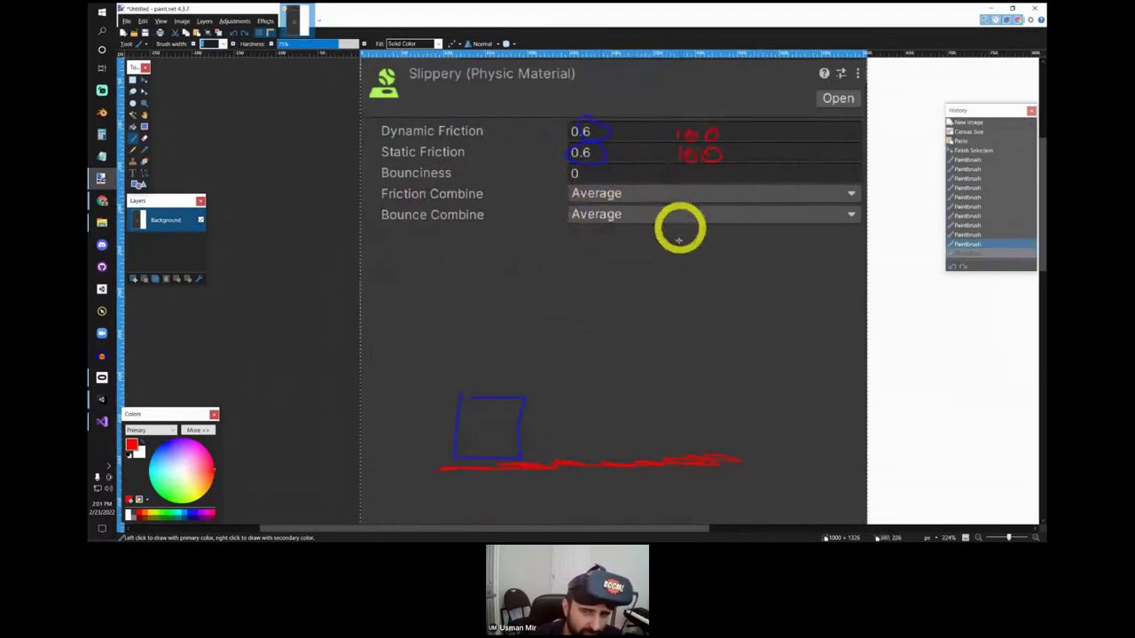
pyautogui.moveTo(622, 122)
pyautogui.mouseDown()
pyautogui.moveTo(664, 110)
pyautogui.moveTo(679, 157)
pyautogui.mouseUp()
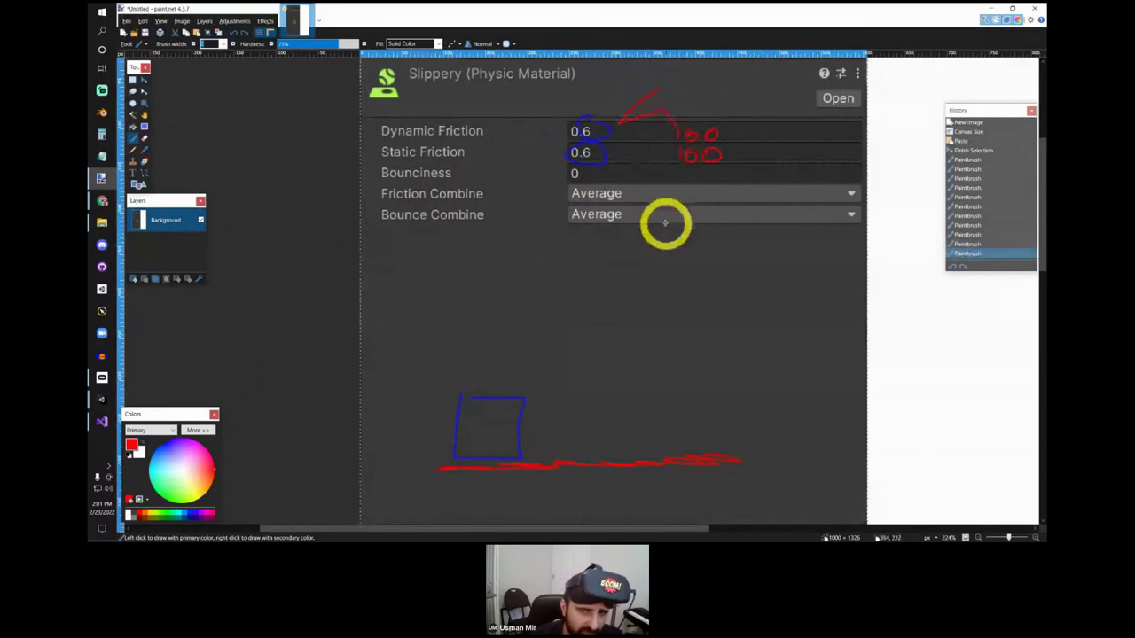
pyautogui.hotkey('ctrl', 'z')
pyautogui.moveTo(585, 112)
pyautogui.mouseDown()
pyautogui.moveTo(554, 182)
pyautogui.moveTo(584, 78)
pyautogui.moveTo(586, 131)
pyautogui.mouseUp()
pyautogui.hotkey('ctrl', 'z')
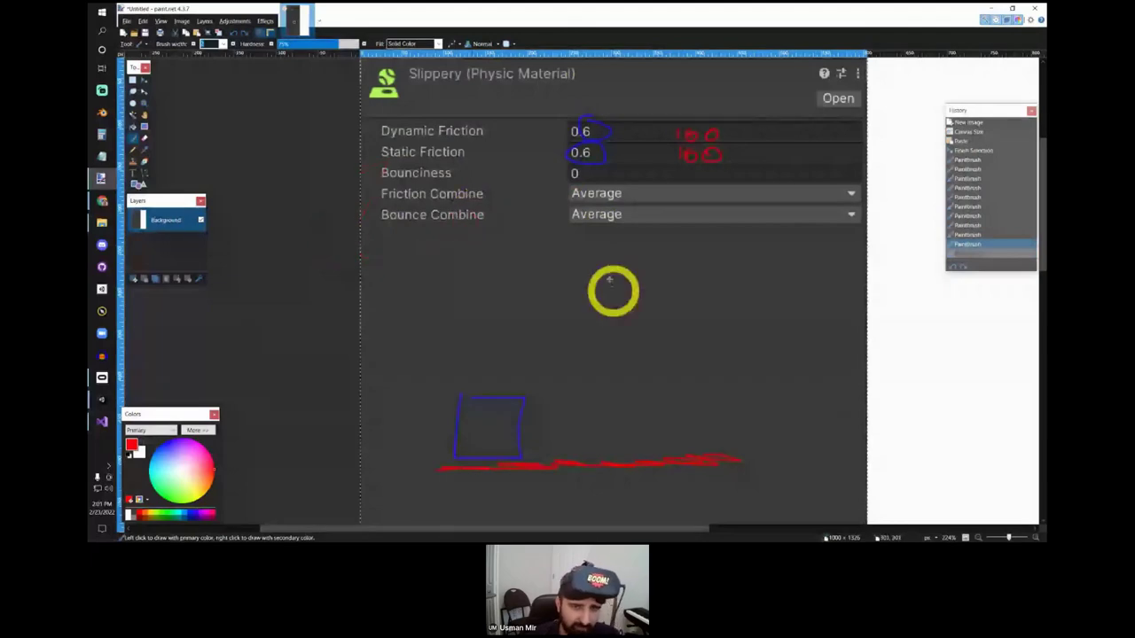
pyautogui.hotkey('alt', 'Tab')
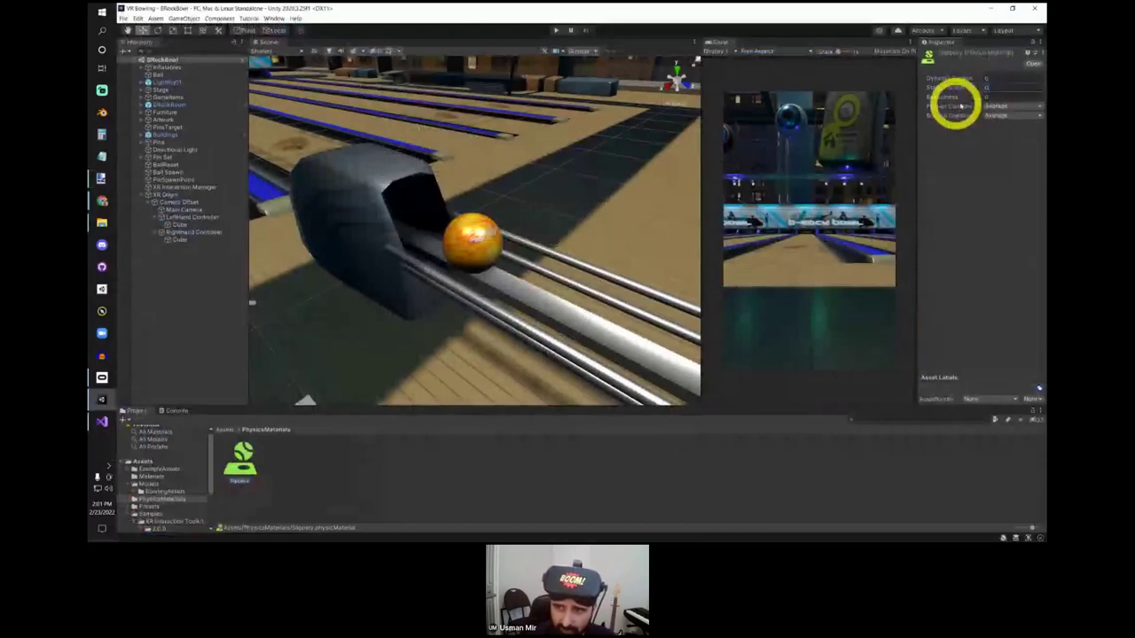
# Step: Set Slippery's Friction Combine to Minimum, enter Play mode and select the bowling ball
pyautogui.click(990, 106)
pyautogui.click(997, 122)
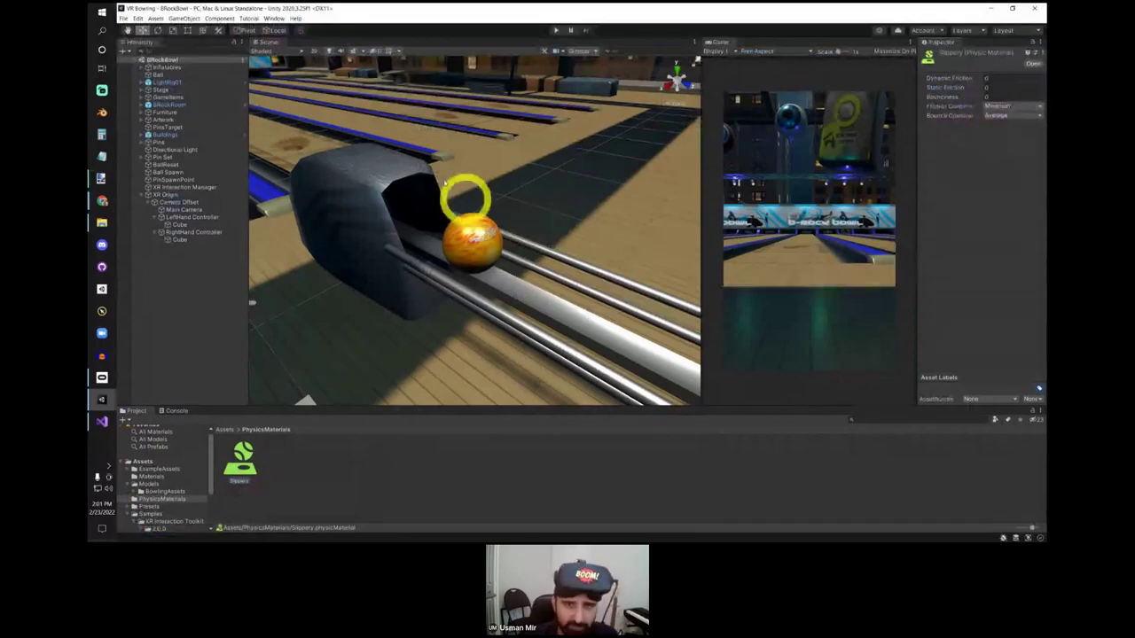
pyautogui.click(555, 31)
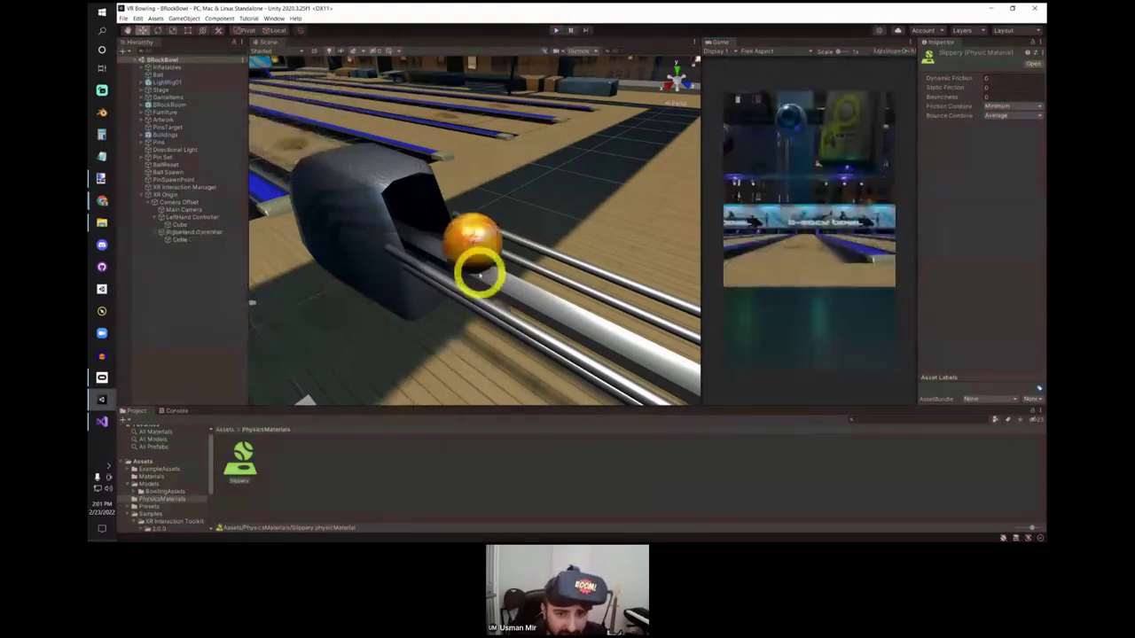
pyautogui.click(479, 275)
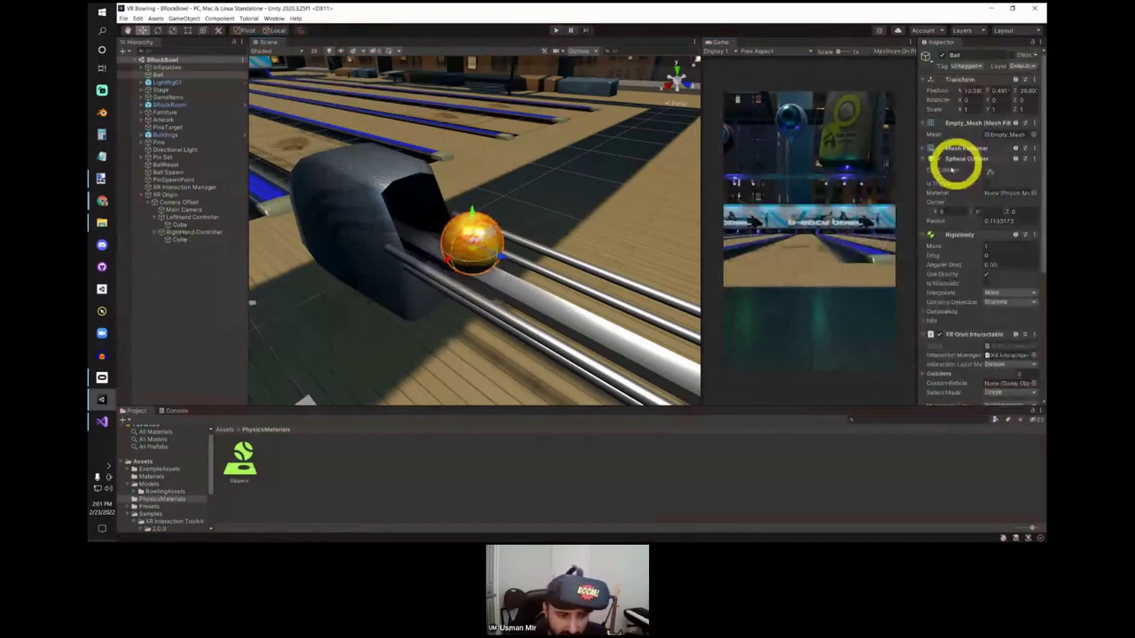
# Step: Assign the Slippery material to the Ball's Sphere Collider Material field and enter Play mode
pyautogui.moveTo(245, 459); pyautogui.dragTo(821, 152)
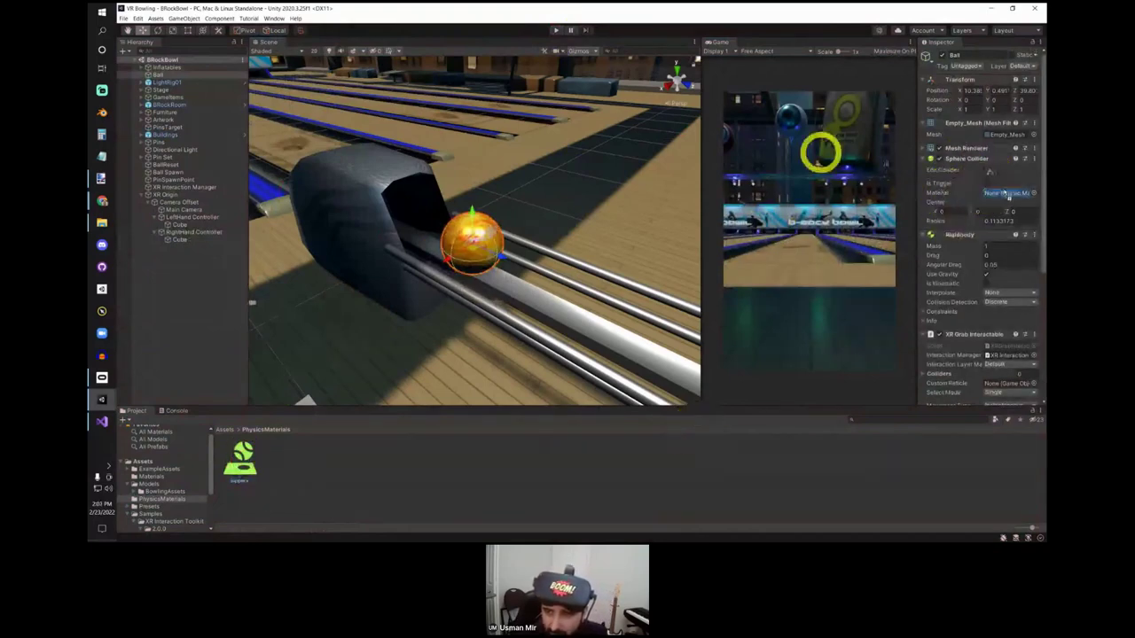
pyautogui.moveTo(1008, 197); pyautogui.dragTo(993, 193)
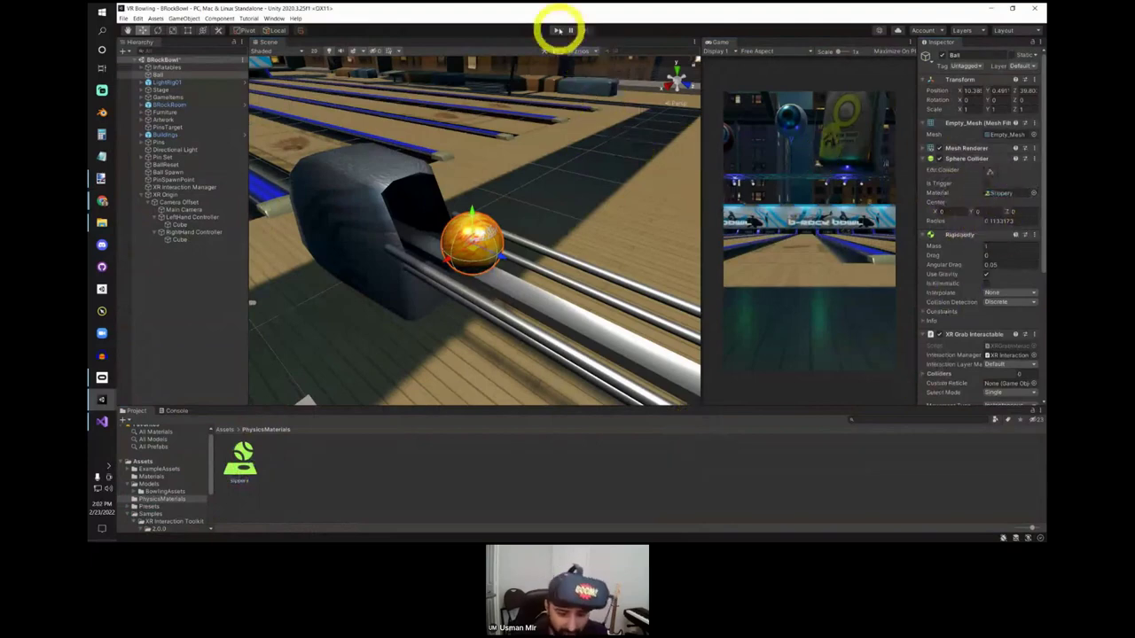
pyautogui.click(558, 30)
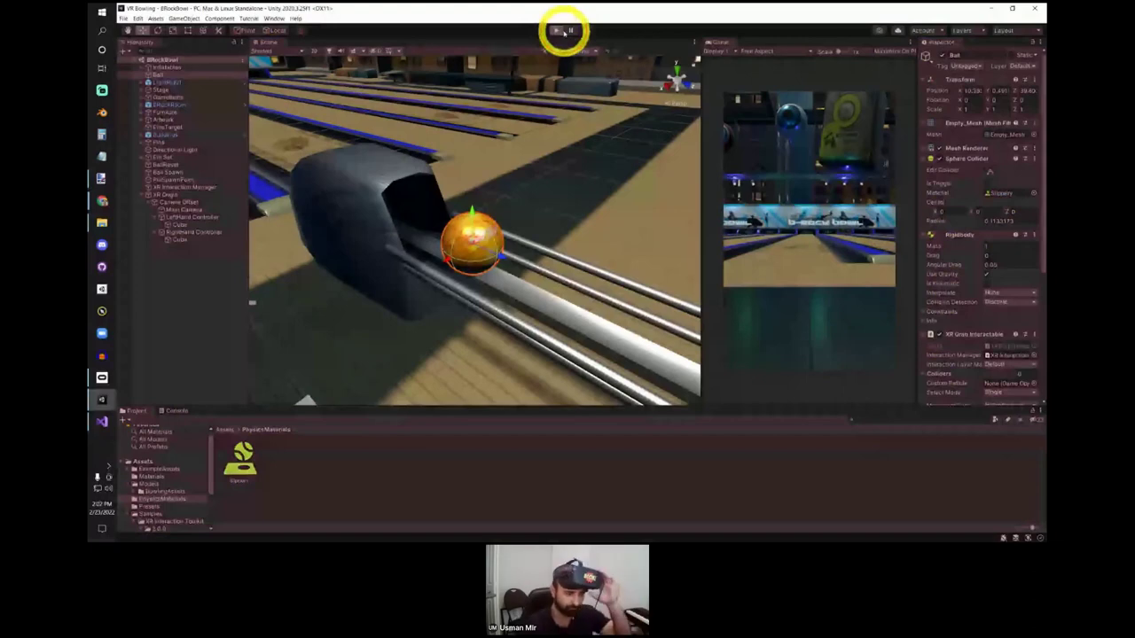
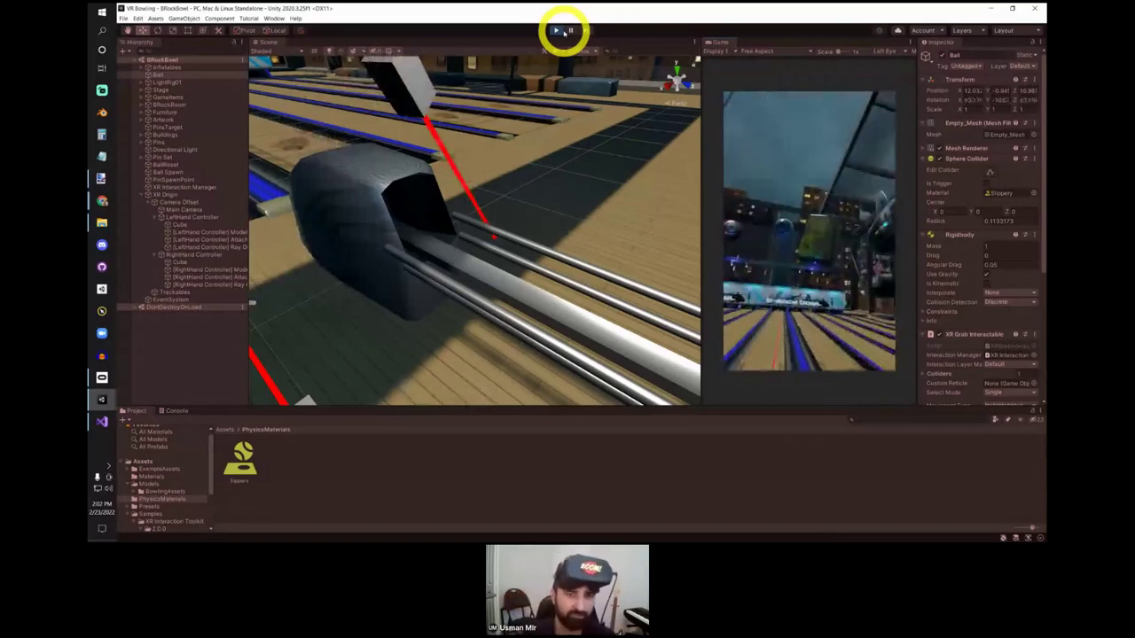
# Step: Exit Play mode and pan and zoom the Scene view to the Ball at the ball return
pyautogui.click(557, 32)
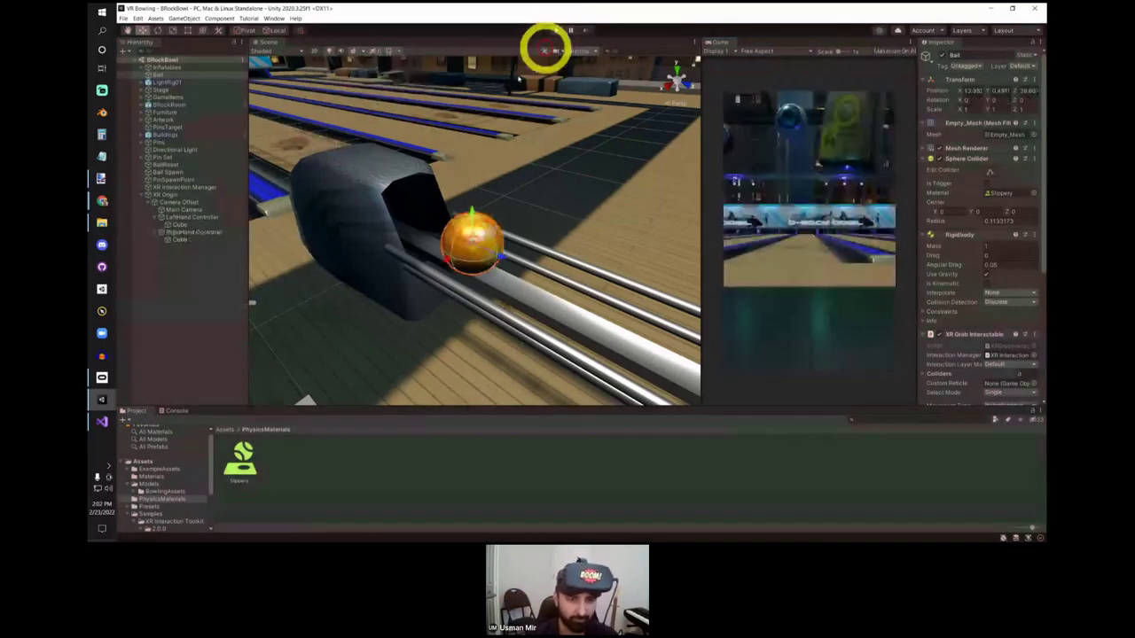
pyautogui.moveTo(532, 97); pyautogui.dragTo(335, 175, button='right')
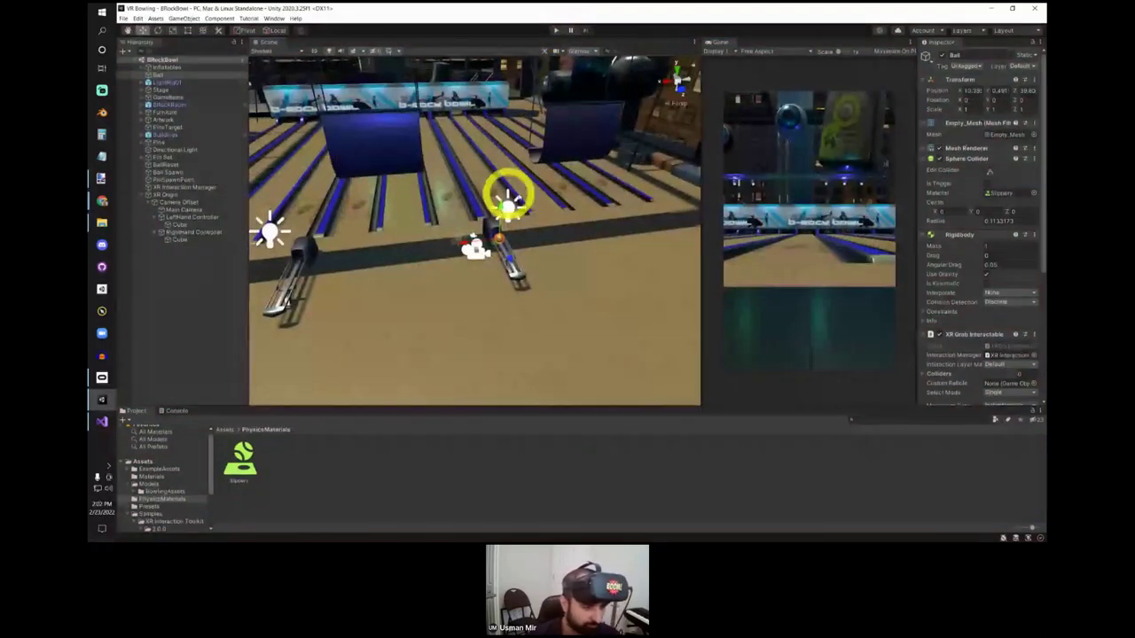
pyautogui.moveTo(508, 204)
pyautogui.mouseDown(button='right')
pyautogui.moveTo(527, 213)
pyautogui.moveTo(509, 190)
pyautogui.moveTo(525, 205)
pyautogui.mouseUp(button='right')
pyautogui.scroll(2, 509, 188)
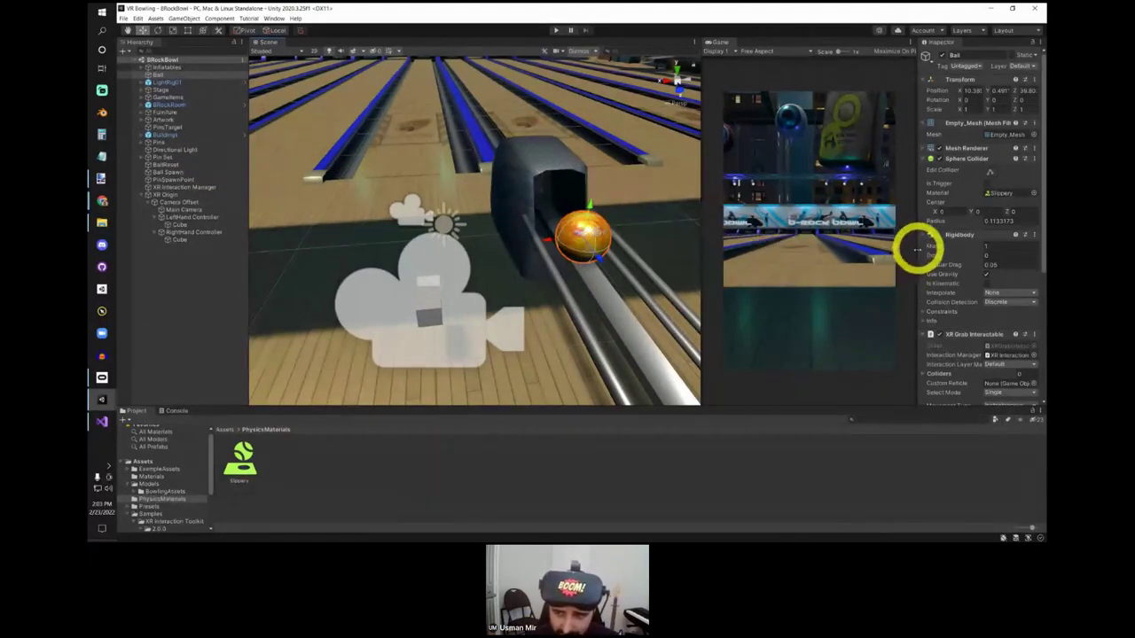
# Step: Widen the Inspector and set the Ball's Rigidbody Angular Drag to 0.05
pyautogui.moveTo(916, 278); pyautogui.dragTo(786, 278)
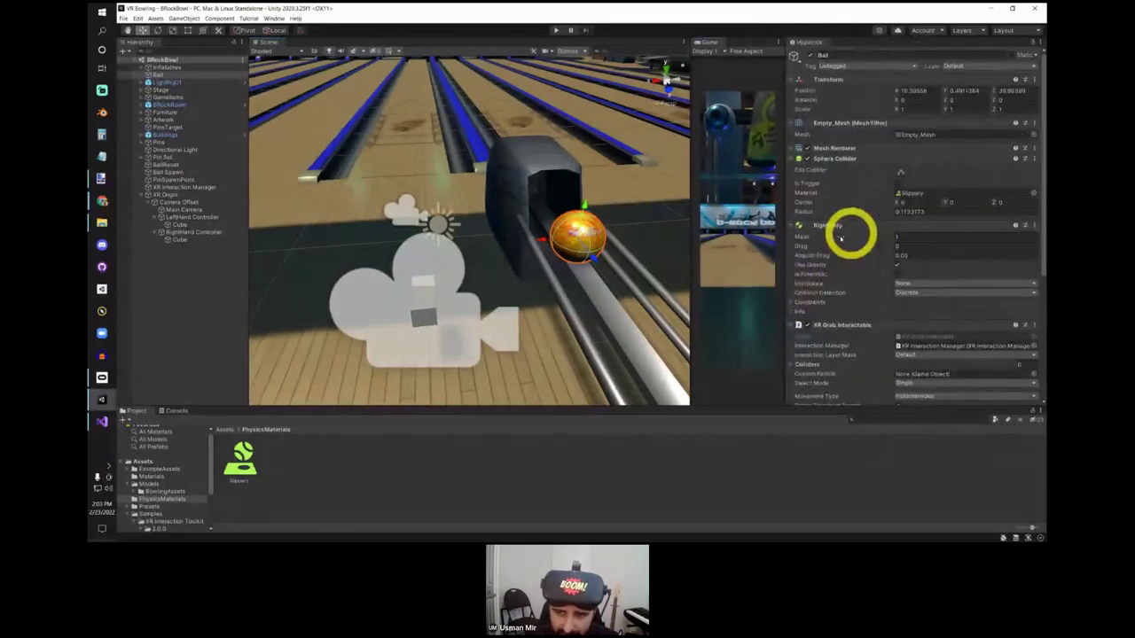
pyautogui.click(913, 257)
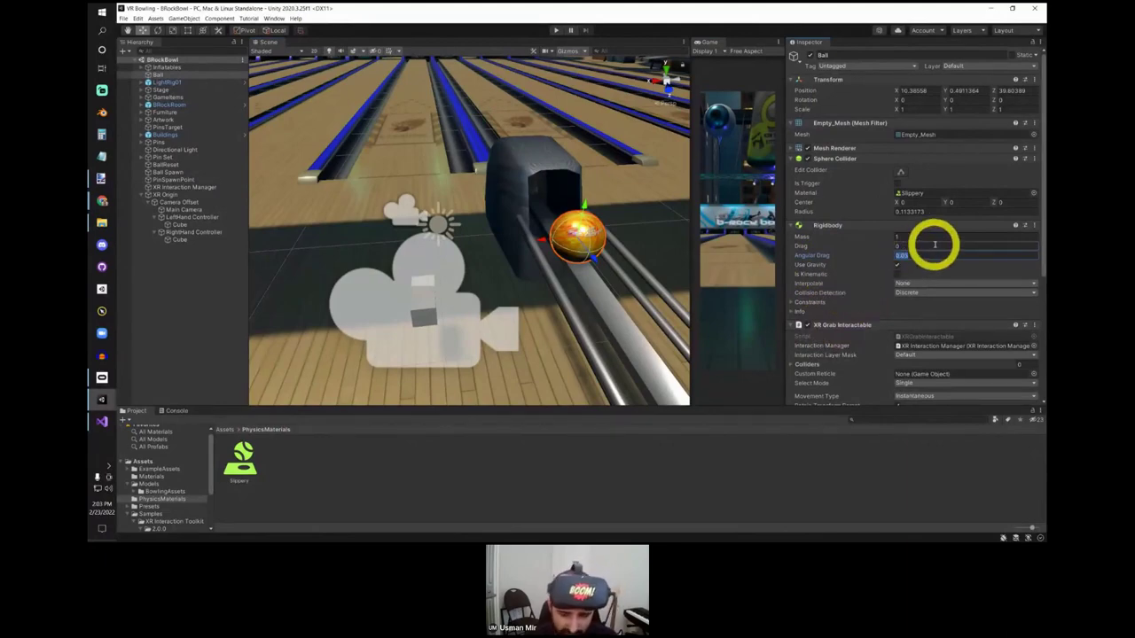
pyautogui.write('0')
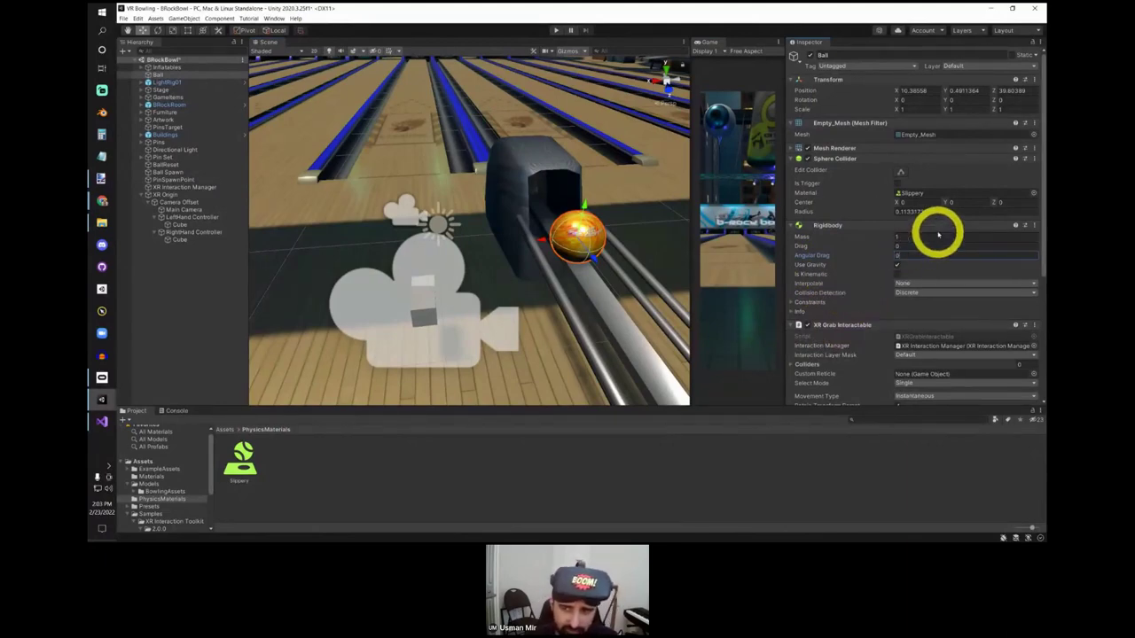
pyautogui.write('.05')
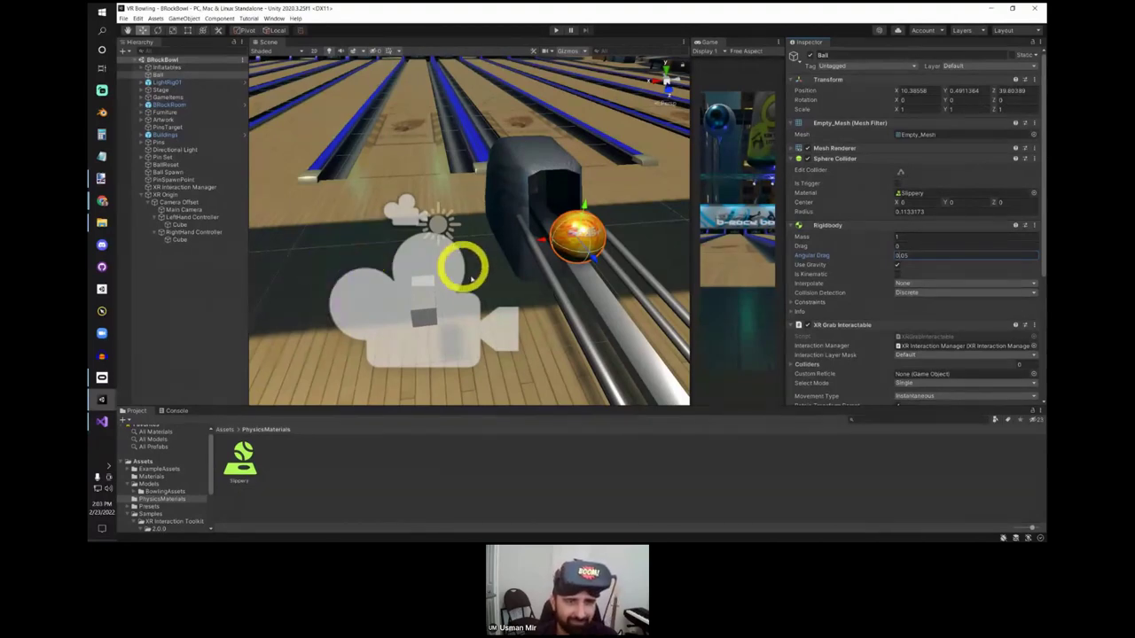
# Step: Fly the Scene view down the lanes to the pins, select a pin, and look around it
pyautogui.moveTo(625, 306); pyautogui.dragTo(608, 246, button='right')
pyautogui.press('w')
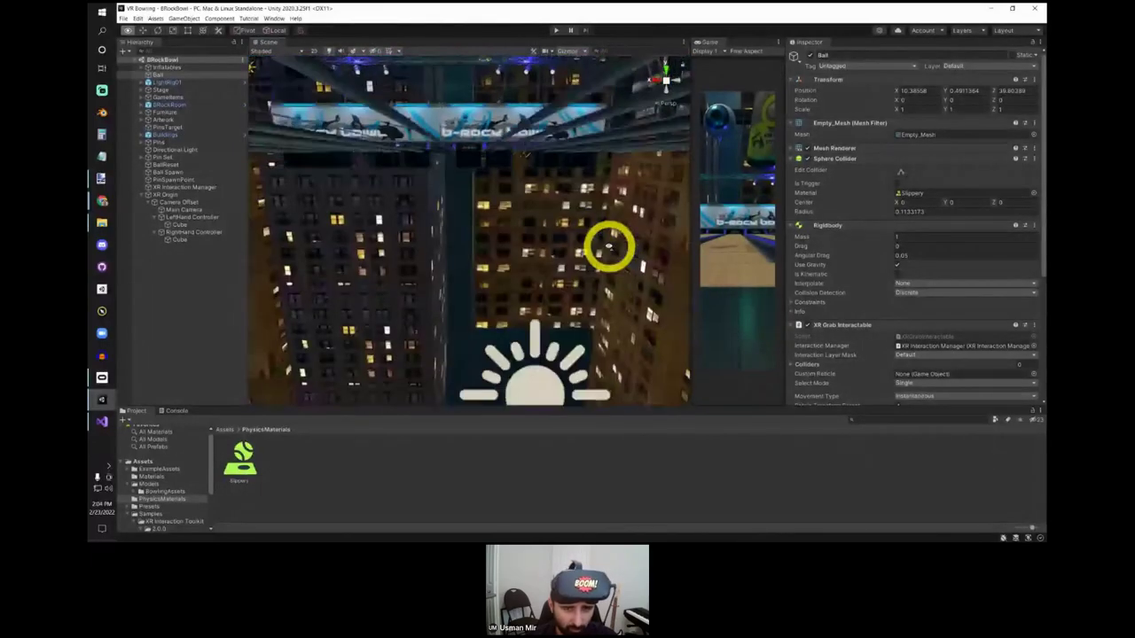
pyautogui.moveTo(609, 254); pyautogui.dragTo(685, 283, button='right')
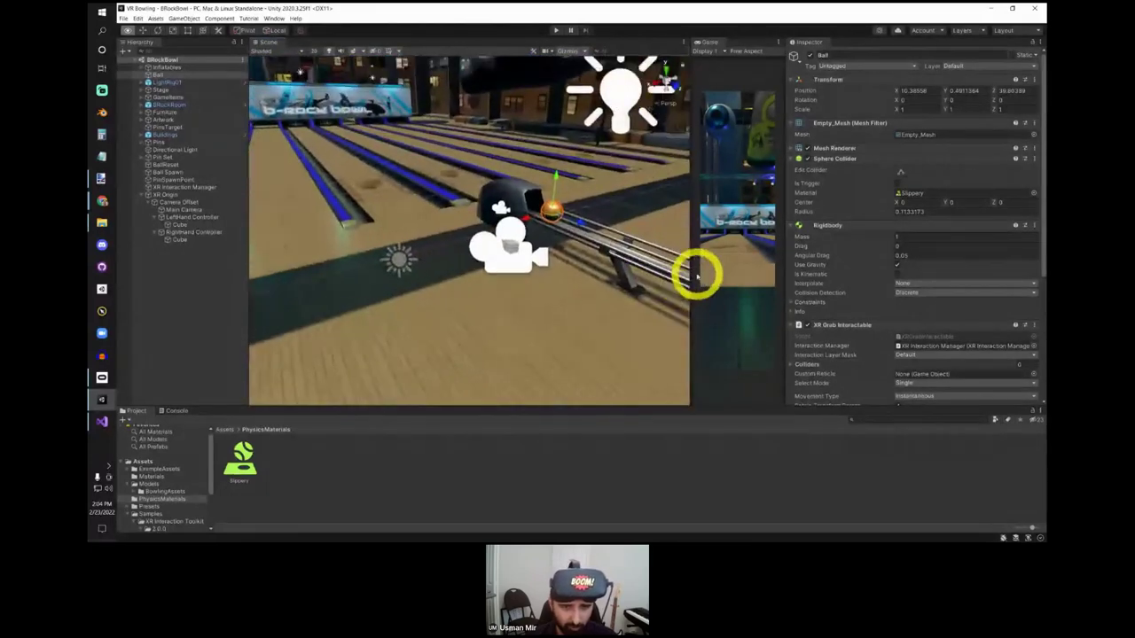
pyautogui.moveTo(611, 253); pyautogui.dragTo(541, 93, button='right')
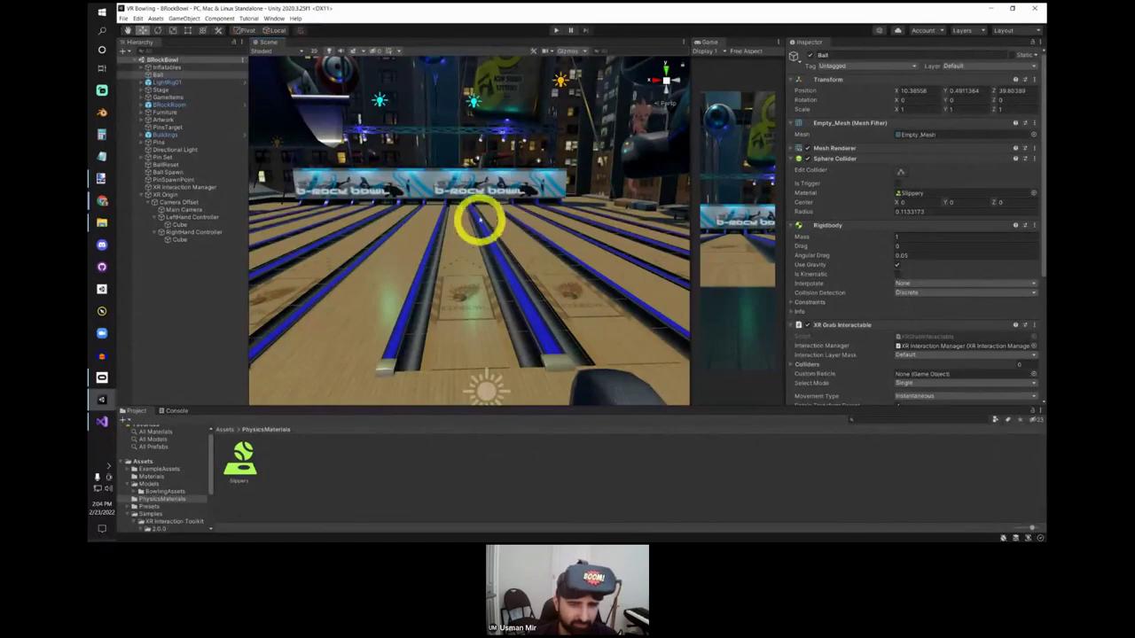
pyautogui.moveTo(484, 242); pyautogui.dragTo(527, 310, button='right')
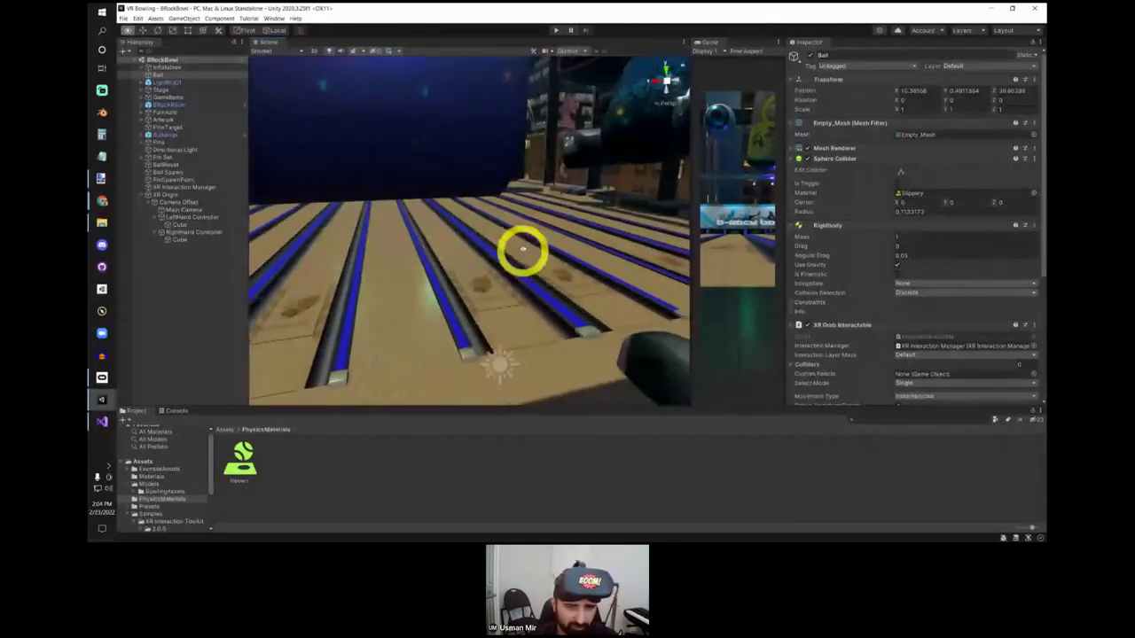
pyautogui.moveTo(544, 251); pyautogui.dragTo(514, 245, button='right')
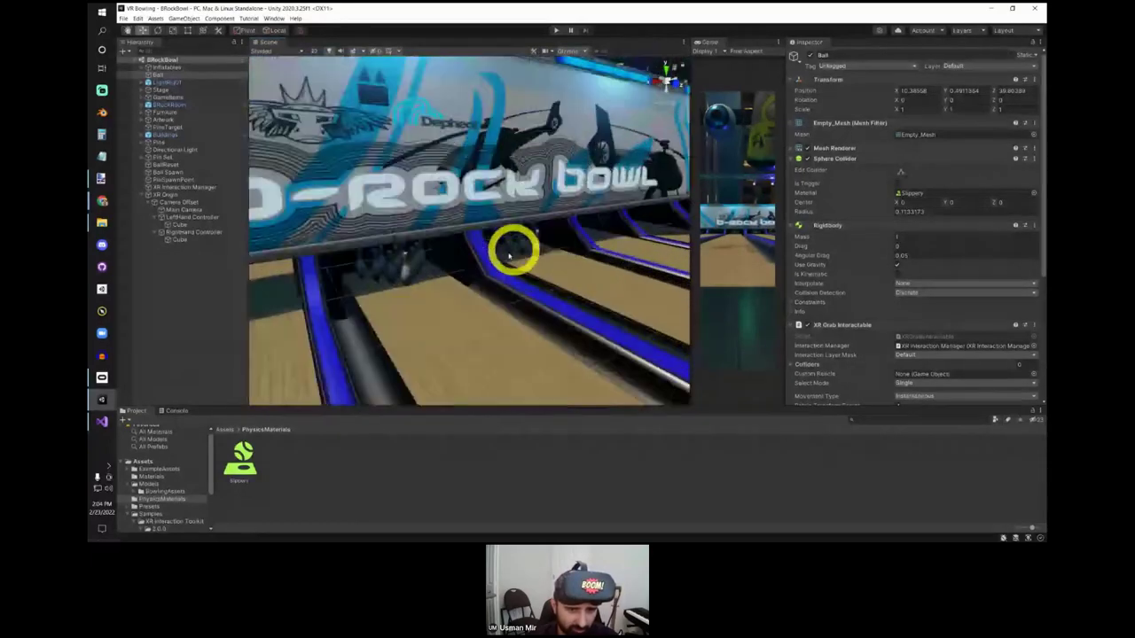
pyautogui.click(375, 256)
pyautogui.keyDown('alt'); pyautogui.moveTo(422, 295); pyautogui.dragTo(514, 203, button='right'); pyautogui.keyUp('alt')
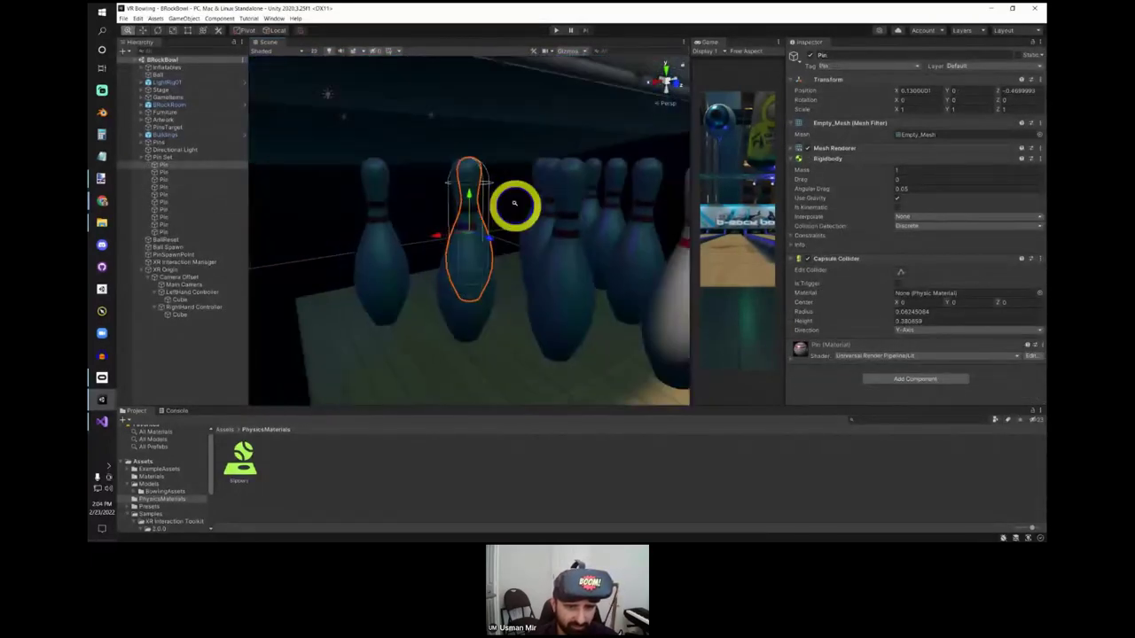
pyautogui.moveTo(577, 272); pyautogui.dragTo(683, 282, button='right')
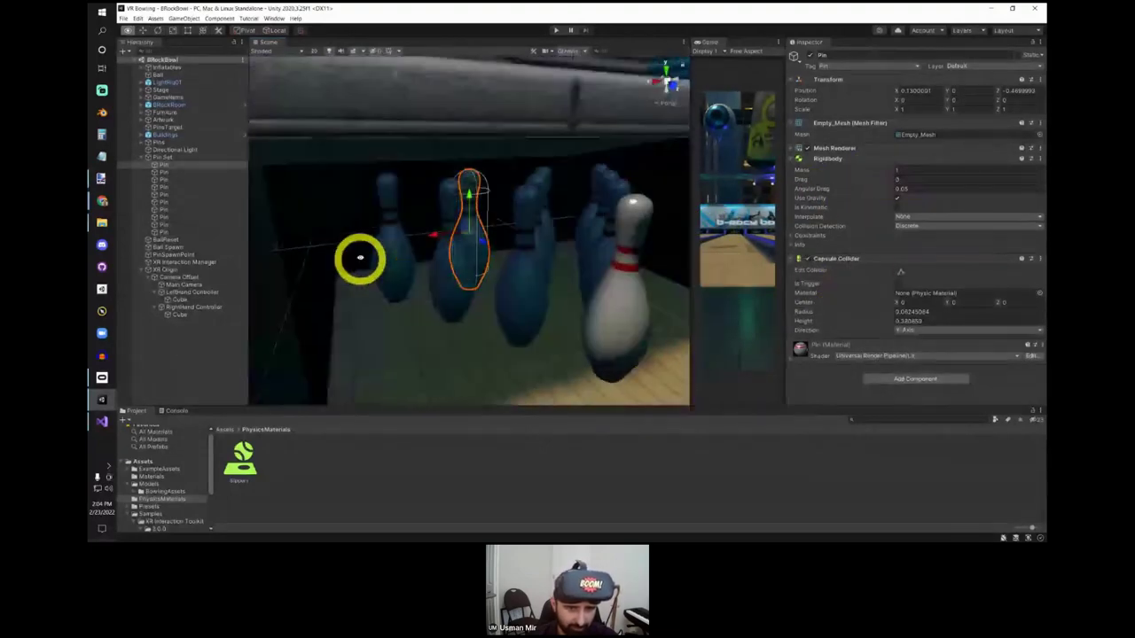
pyautogui.moveTo(481, 306); pyautogui.dragTo(208, 366, button='right')
# Step: Add a 3D Cube from the Hierarchy context menu and frame it in the view
pyautogui.rightClick(208, 367)
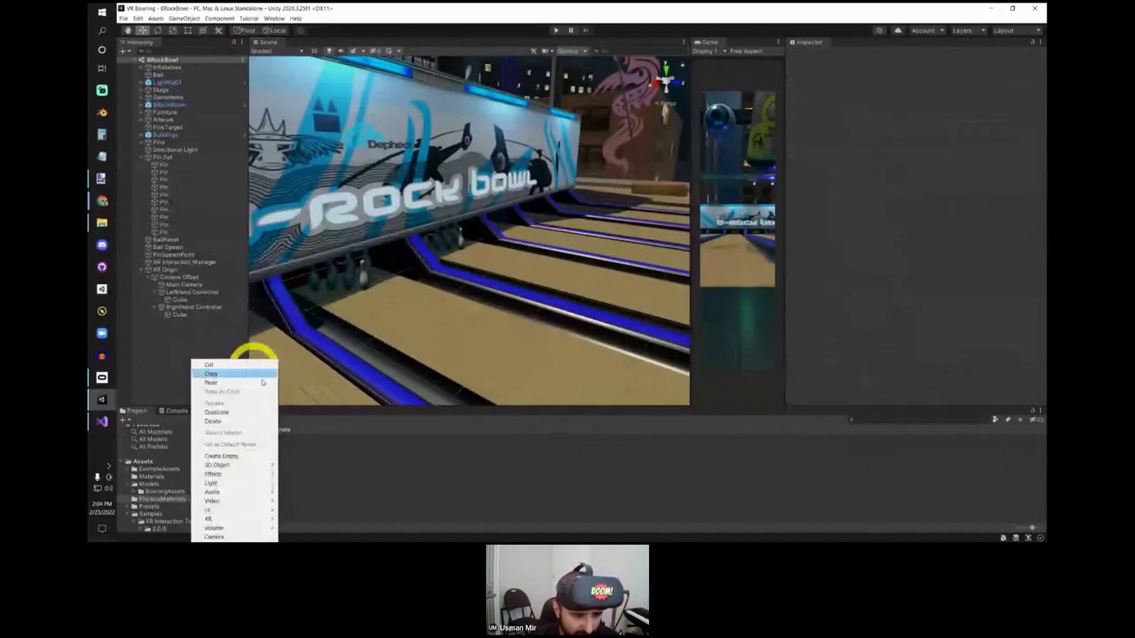
pyautogui.moveTo(248, 463)
pyautogui.click(296, 365)
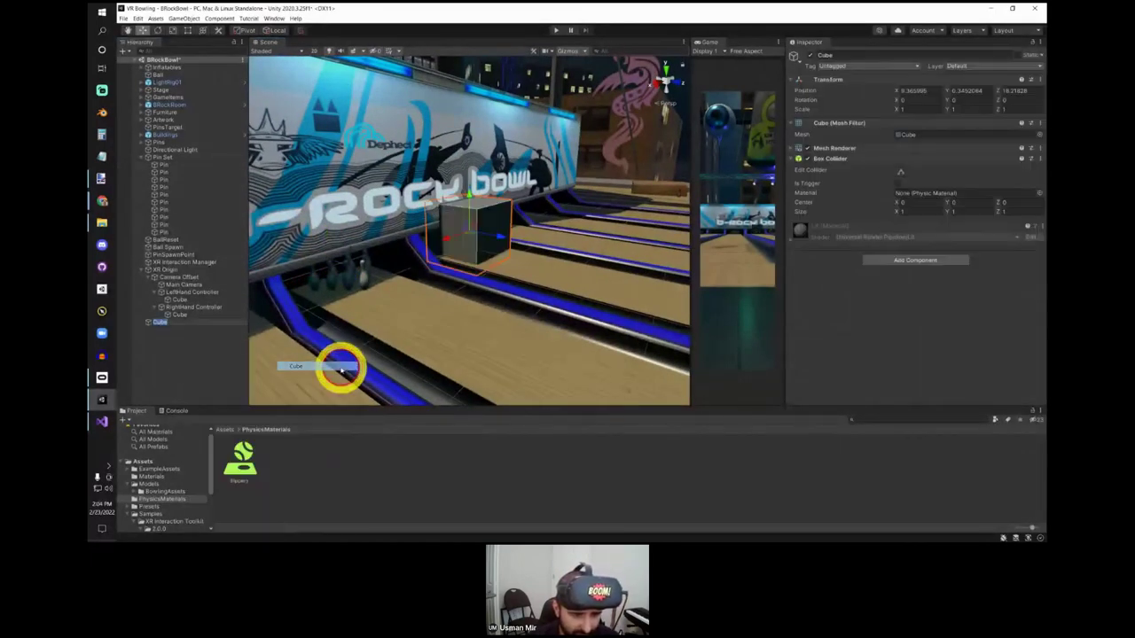
pyautogui.moveTo(337, 370); pyautogui.dragTo(337, 279, button='right')
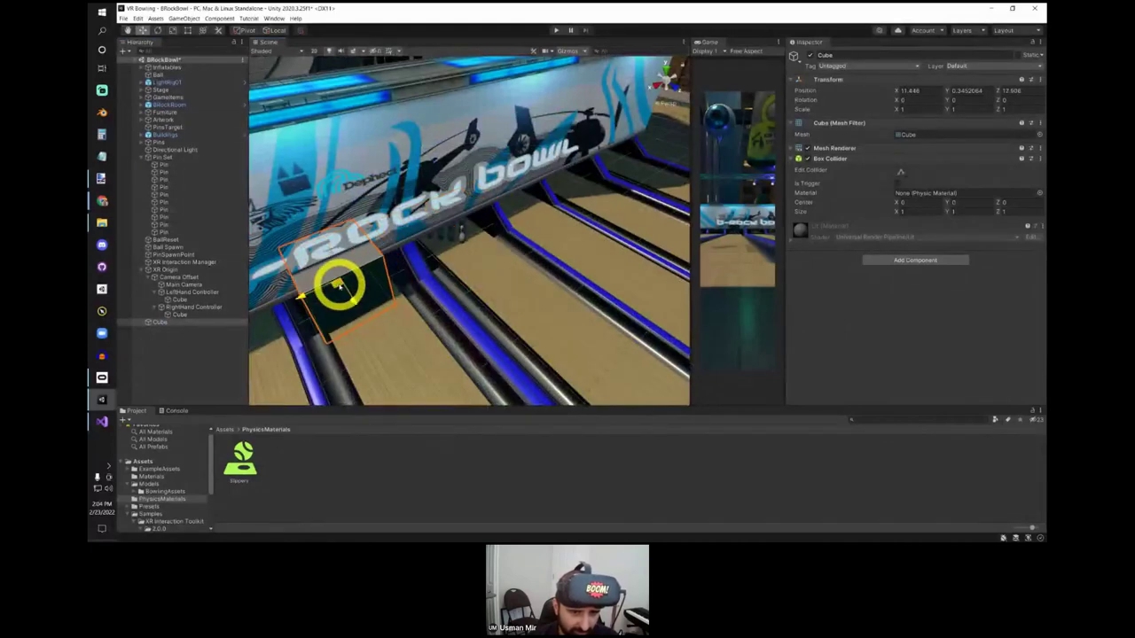
pyautogui.click(258, 328)
pyautogui.moveTo(258, 329); pyautogui.dragTo(413, 255, button='right')
pyautogui.click(340, 296)
pyautogui.press('f')
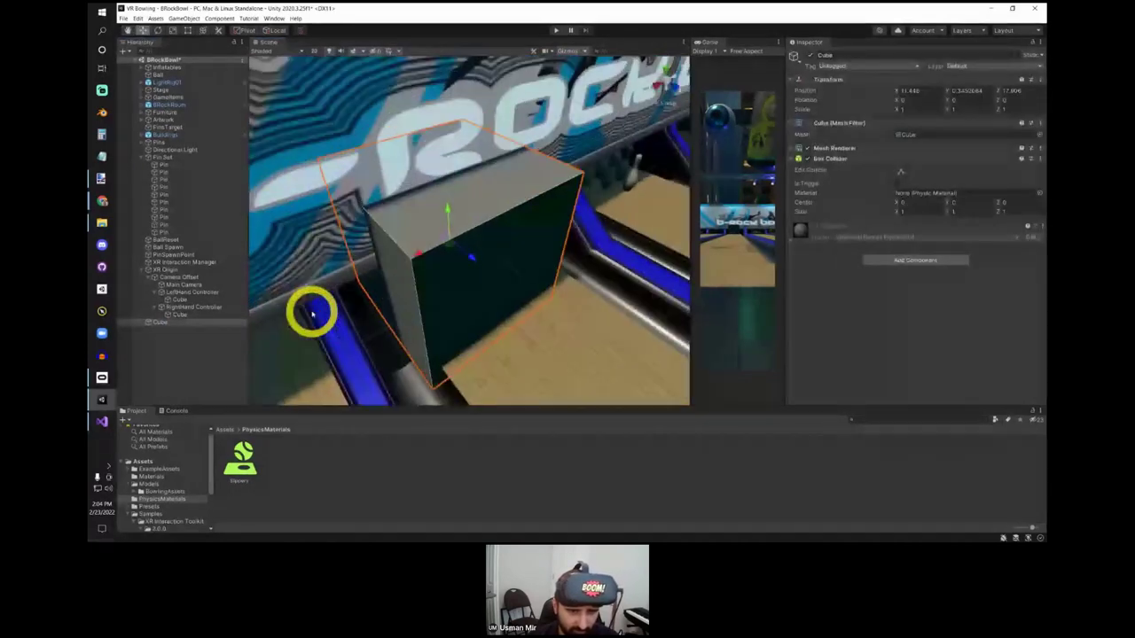
# Step: Sink the Cube below the lane surface and widen it to about 1.71 on X
pyautogui.moveTo(483, 282); pyautogui.dragTo(592, 241, button='right')
pyautogui.moveTo(489, 182); pyautogui.dragTo(497, 323)
pyautogui.moveTo(498, 324); pyautogui.dragTo(533, 328, button='right')
pyautogui.moveTo(533, 328); pyautogui.dragTo(513, 356)
pyautogui.press('r')
pyautogui.moveTo(512, 355); pyautogui.dragTo(482, 332, button='right')
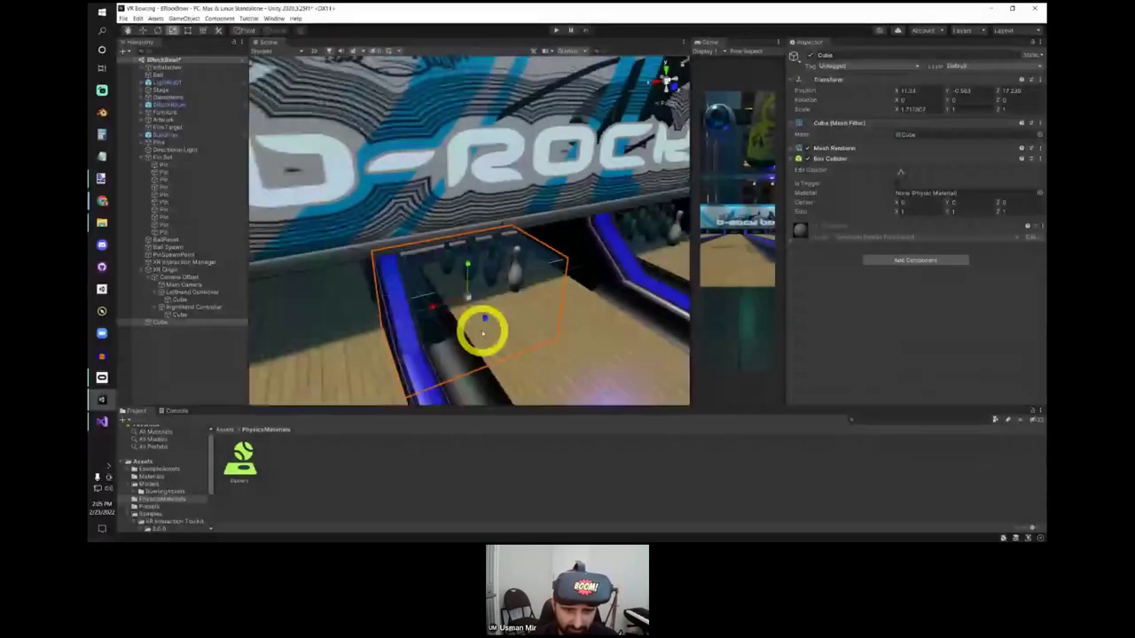
# Step: Stretch the Cube along Z and sink it to Y -0.878 in the pit behind the pins
pyautogui.moveTo(483, 332); pyautogui.dragTo(499, 335)
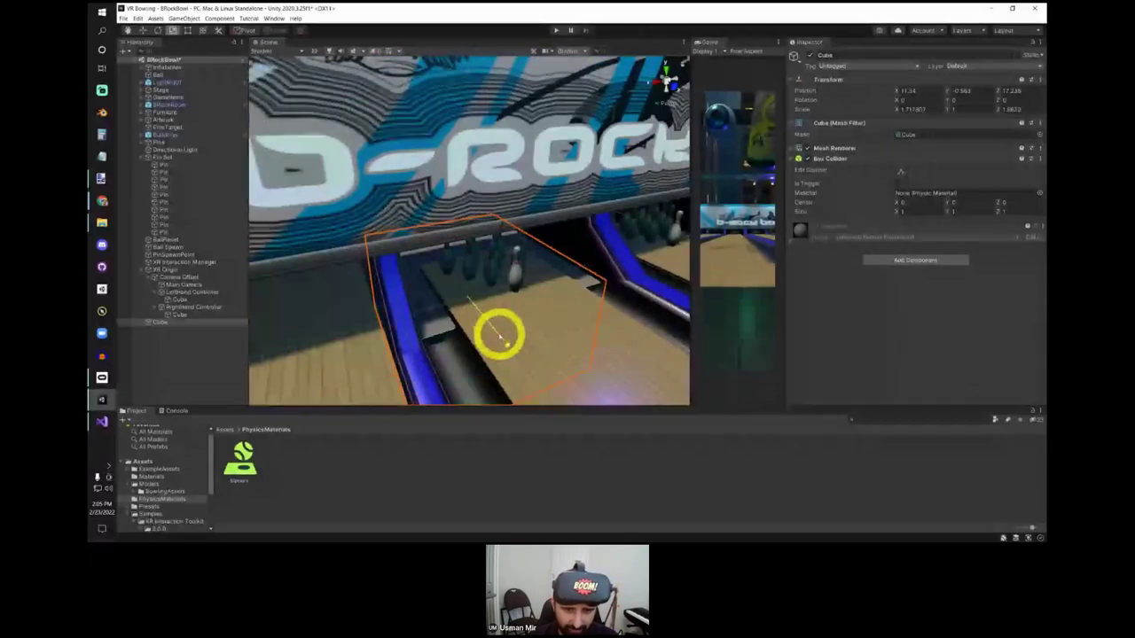
pyautogui.moveTo(501, 335); pyautogui.dragTo(499, 305, button='right')
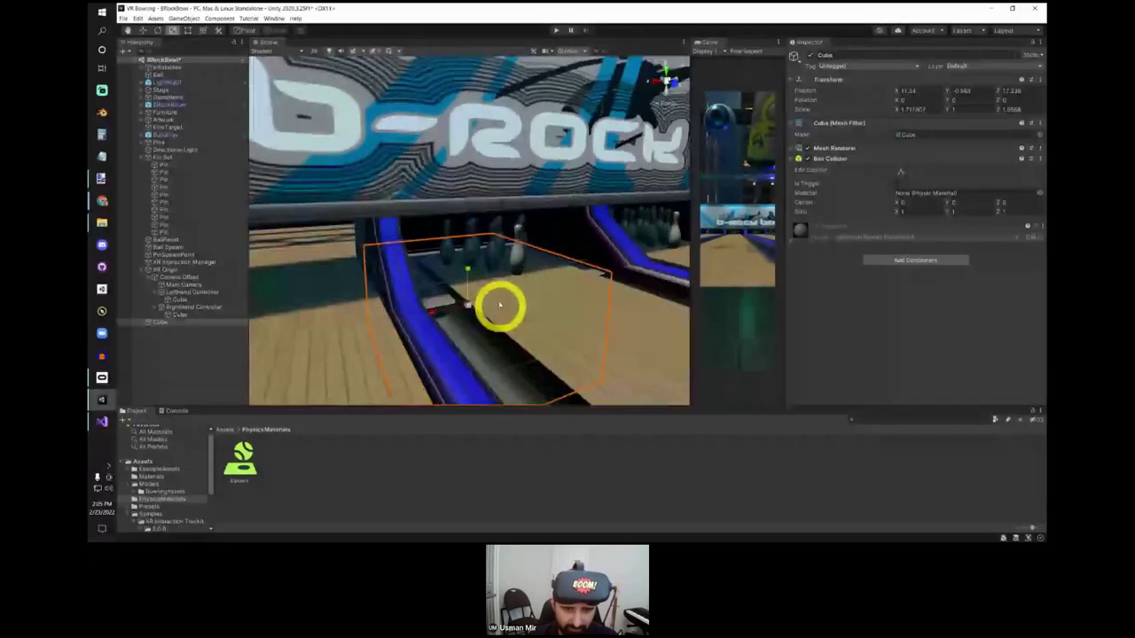
pyautogui.press('w')
pyautogui.moveTo(466, 272); pyautogui.dragTo(467, 280)
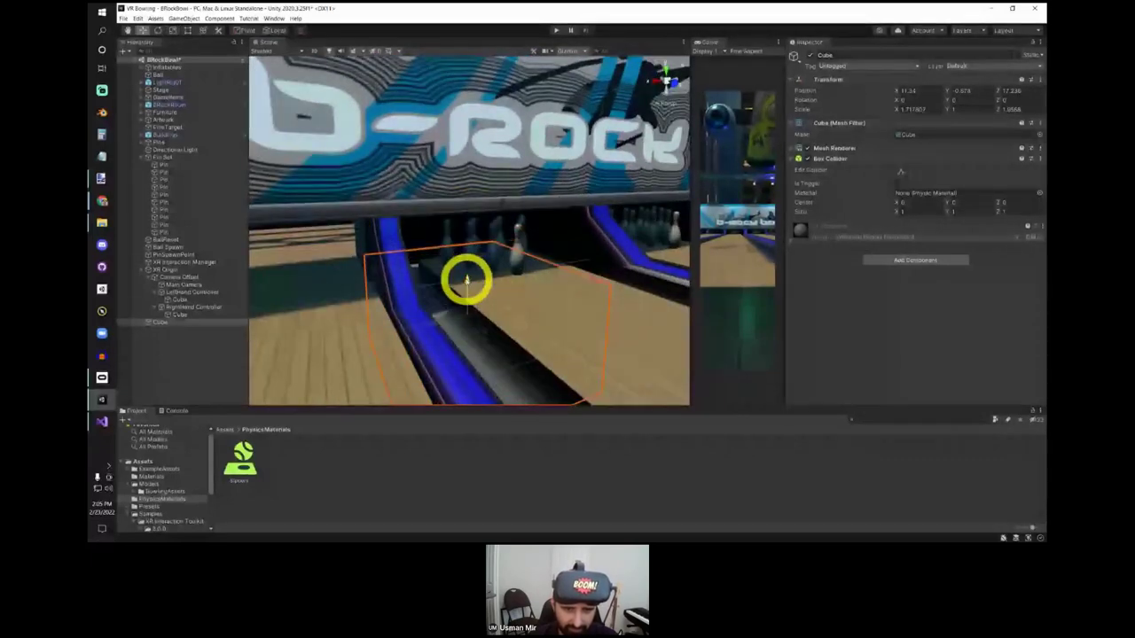
pyautogui.moveTo(467, 280); pyautogui.dragTo(546, 324, button='right')
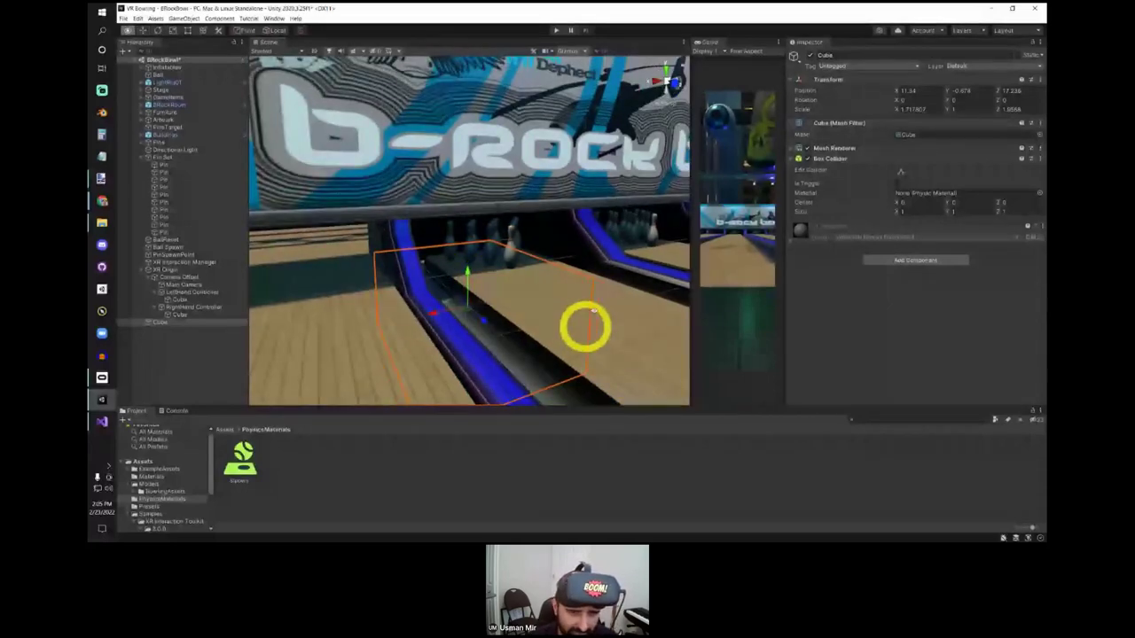
pyautogui.moveTo(593, 310); pyautogui.dragTo(349, 400, button='right')
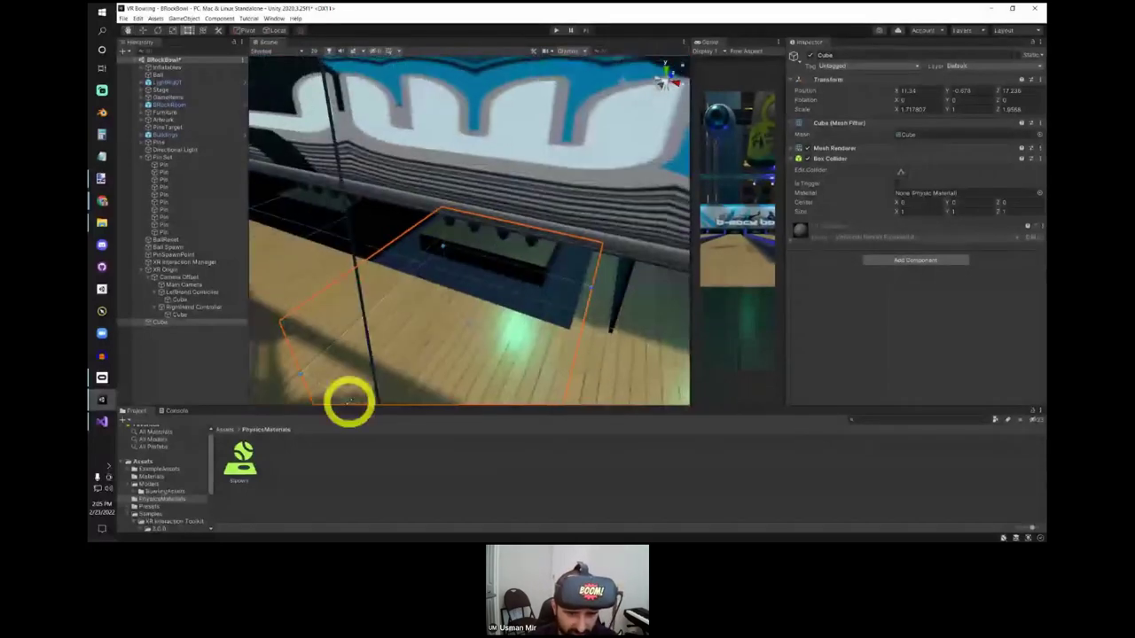
pyautogui.moveTo(348, 400); pyautogui.dragTo(396, 371)
pyautogui.moveTo(396, 371); pyautogui.dragTo(651, 266, button='right')
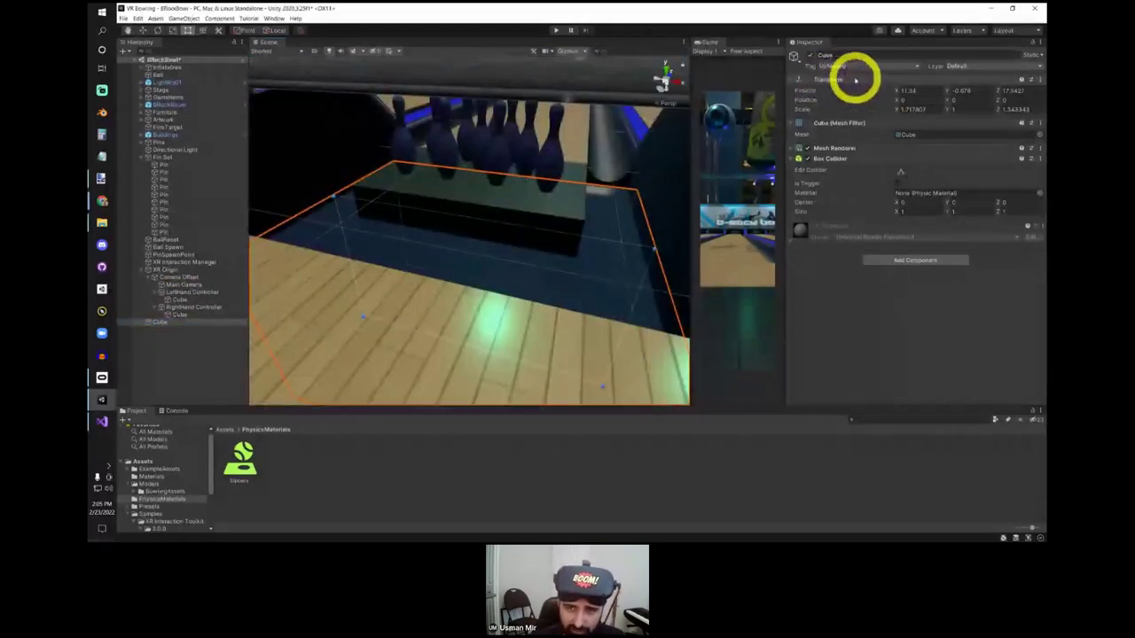
# Step: Rotate the Cube slightly and widen it along X to about 1.74
pyautogui.moveTo(481, 257); pyautogui.dragTo(489, 176, button='right')
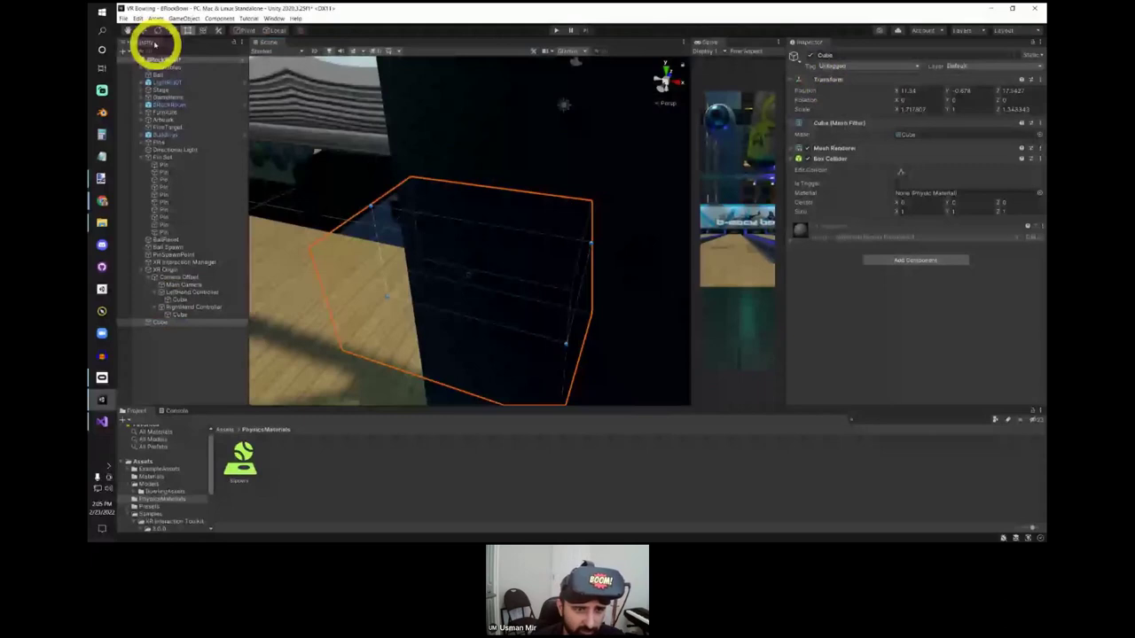
pyautogui.click(142, 30)
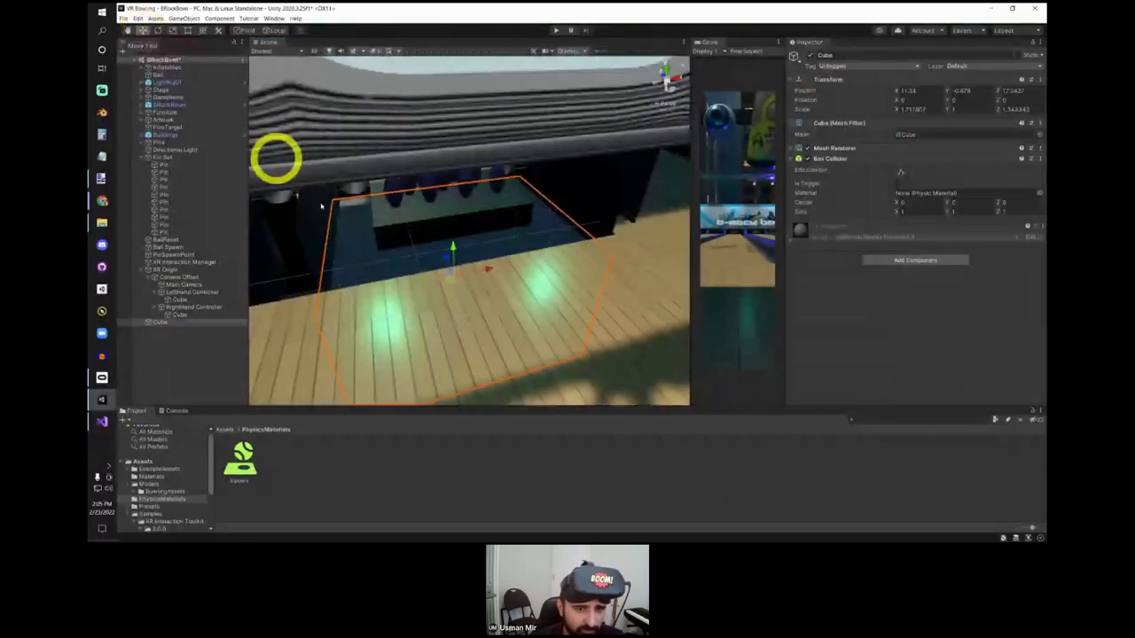
pyautogui.click(158, 30)
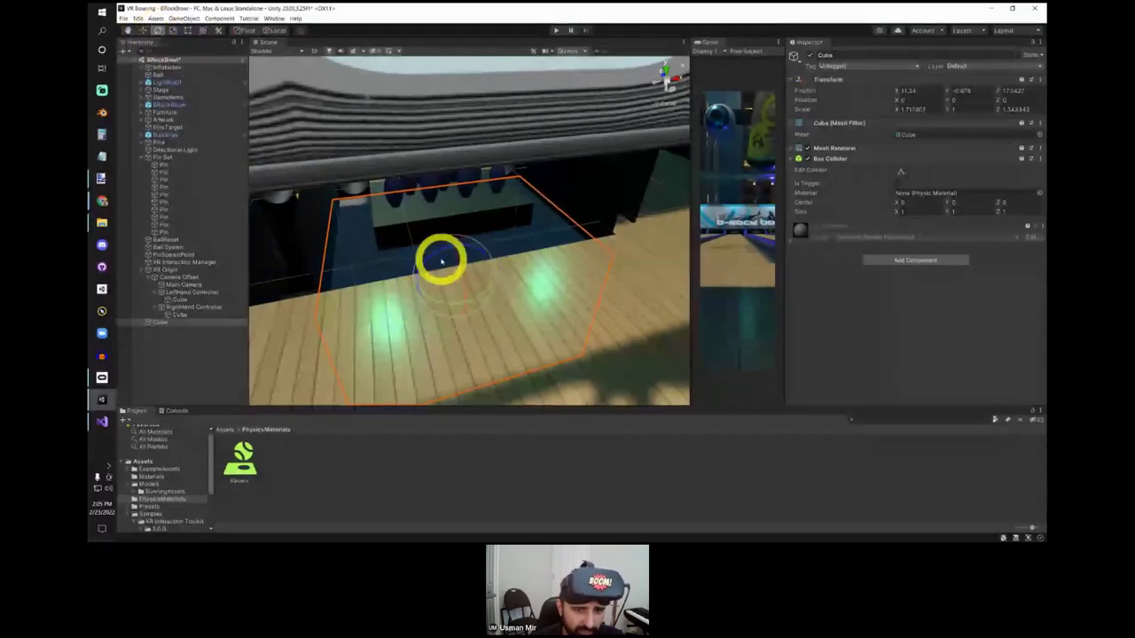
pyautogui.moveTo(441, 260); pyautogui.dragTo(376, 275)
pyautogui.click(172, 30)
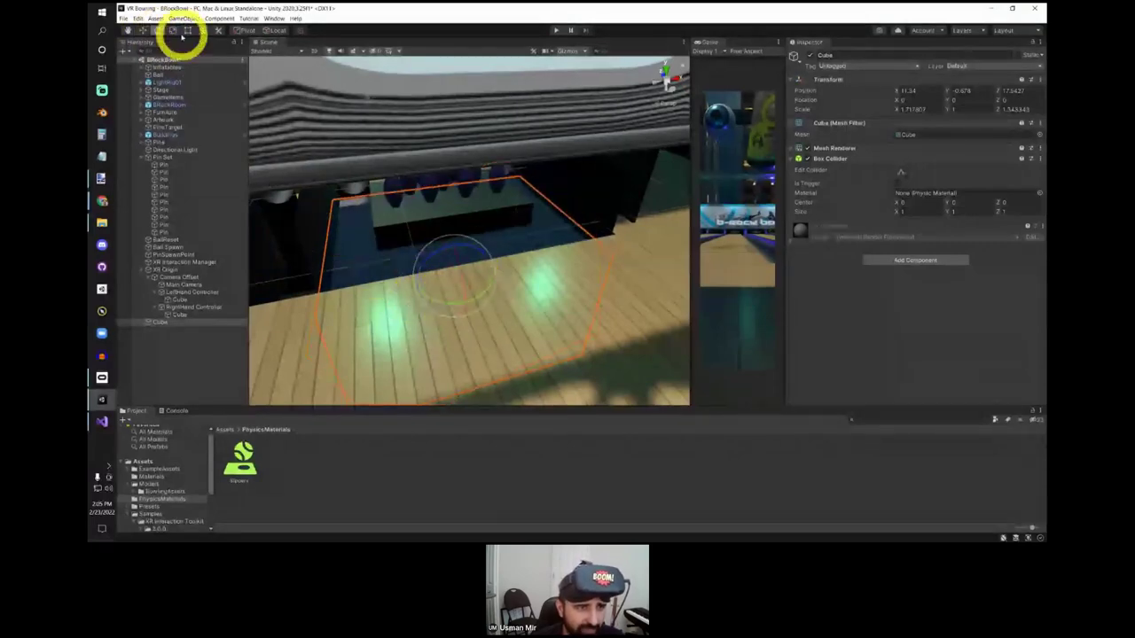
pyautogui.moveTo(501, 278); pyautogui.dragTo(396, 245)
pyautogui.click(473, 257)
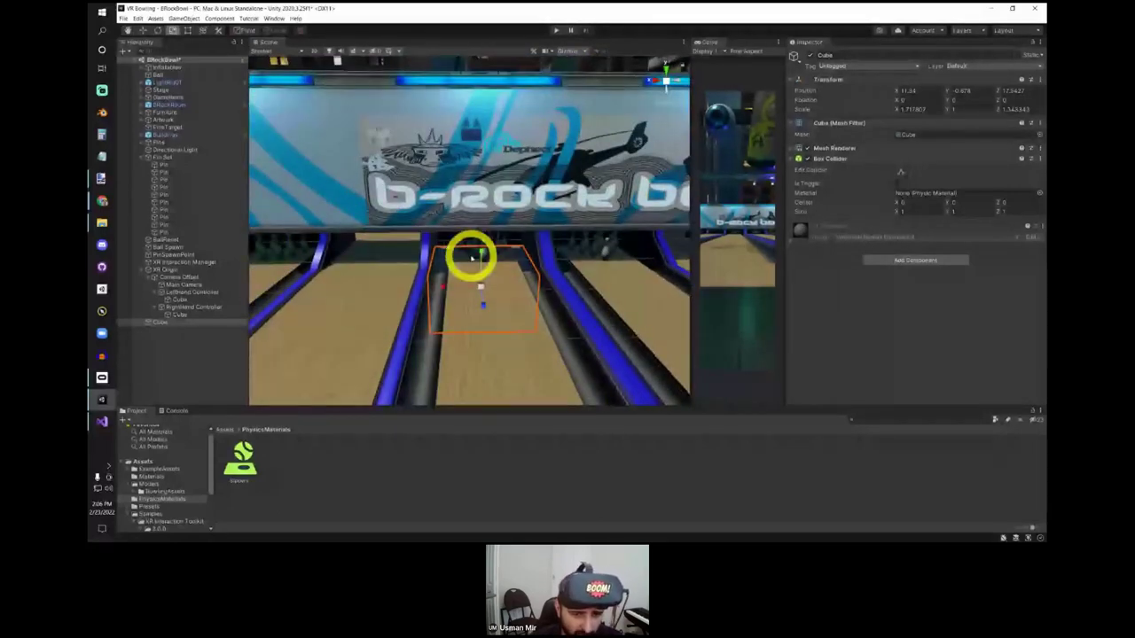
pyautogui.click(159, 30)
pyautogui.click(127, 30)
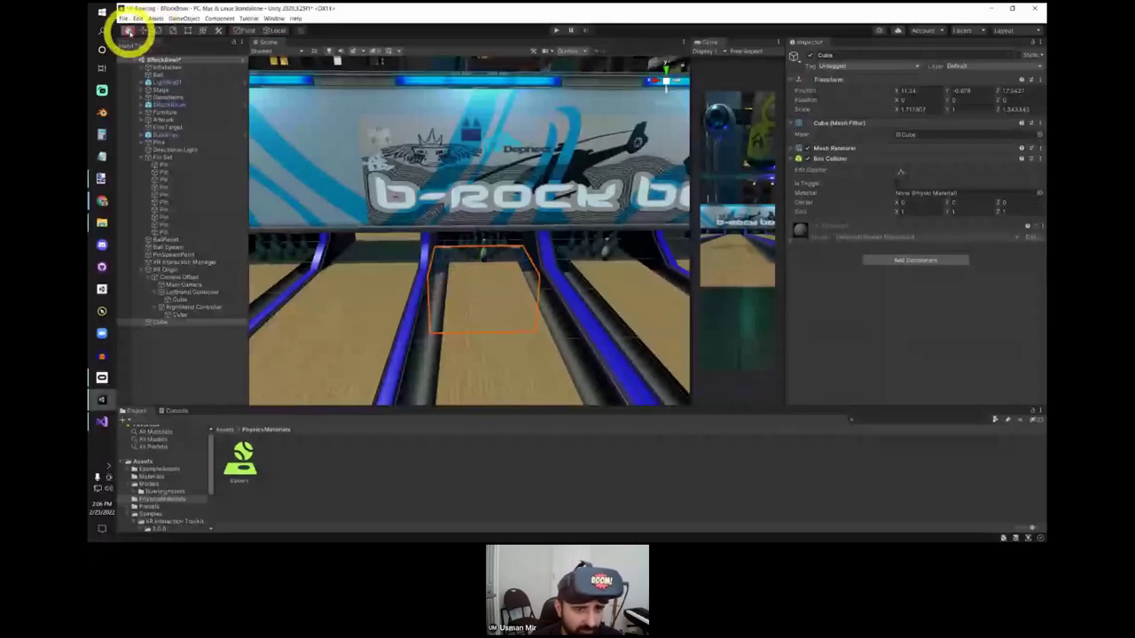
pyautogui.moveTo(488, 293); pyautogui.dragTo(459, 255)
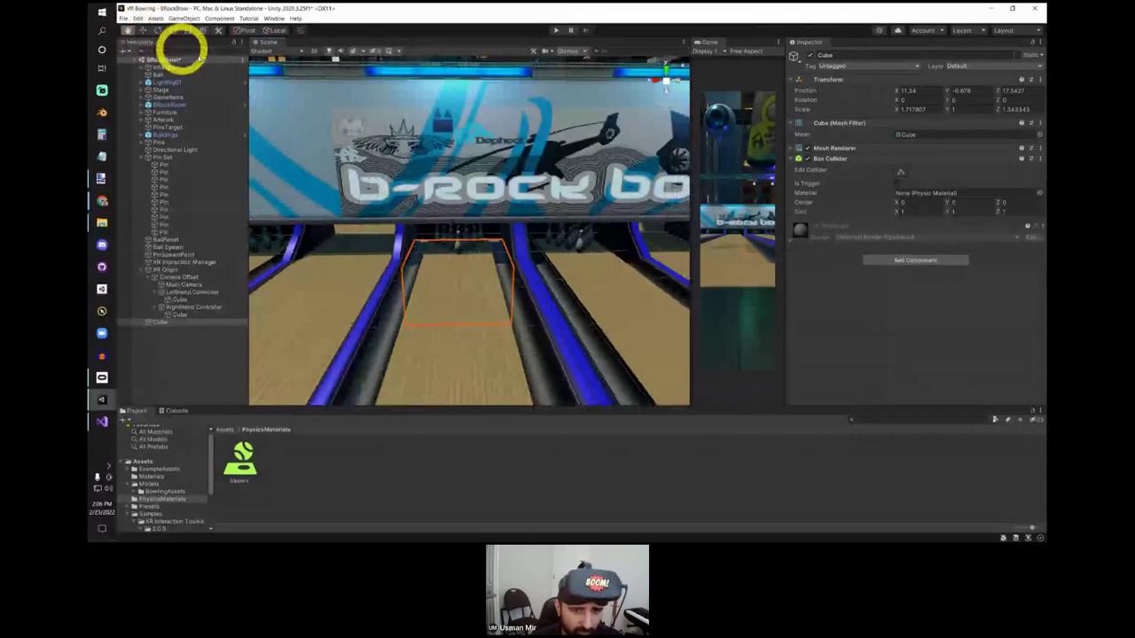
pyautogui.press('w')
pyautogui.click(484, 237)
pyautogui.press('f')
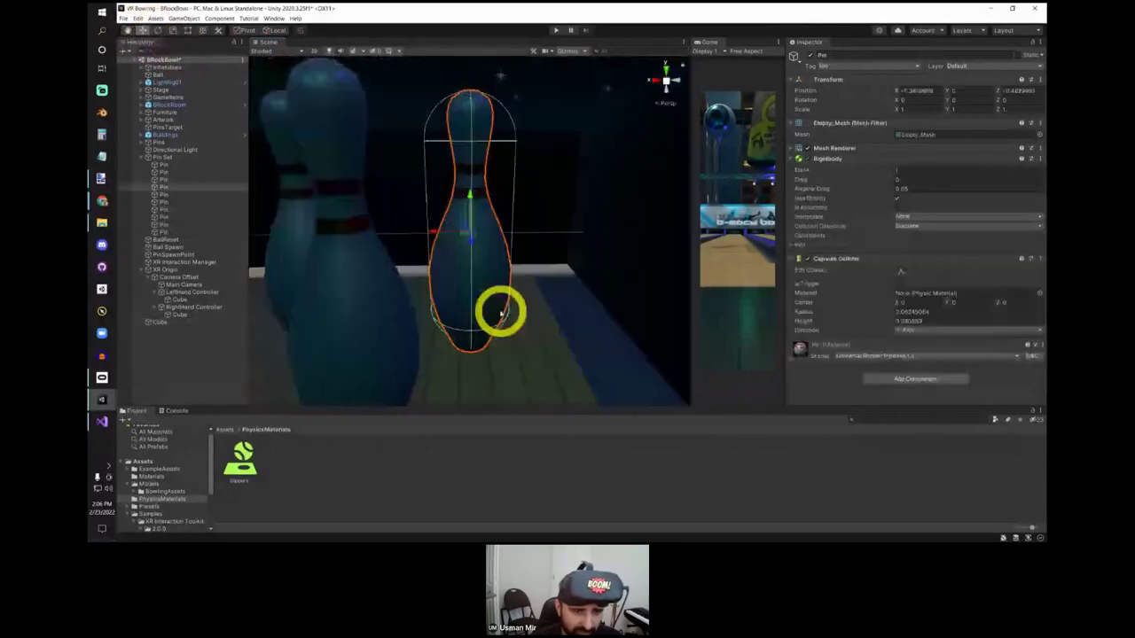
pyautogui.scroll(-5, 494, 296)
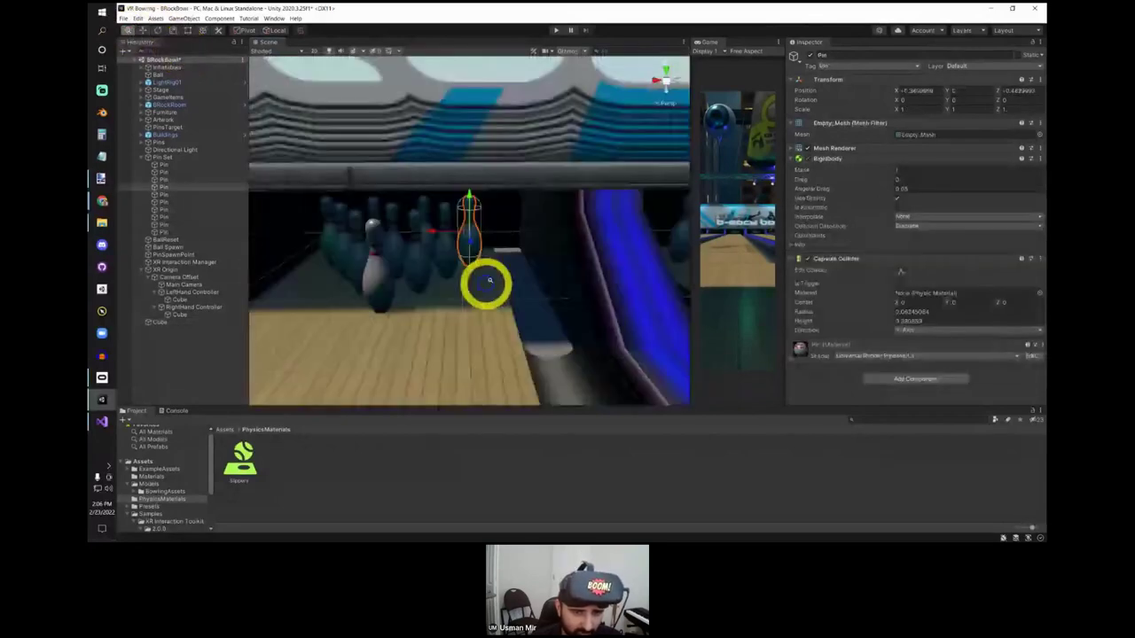
pyautogui.scroll(-5, 490, 280)
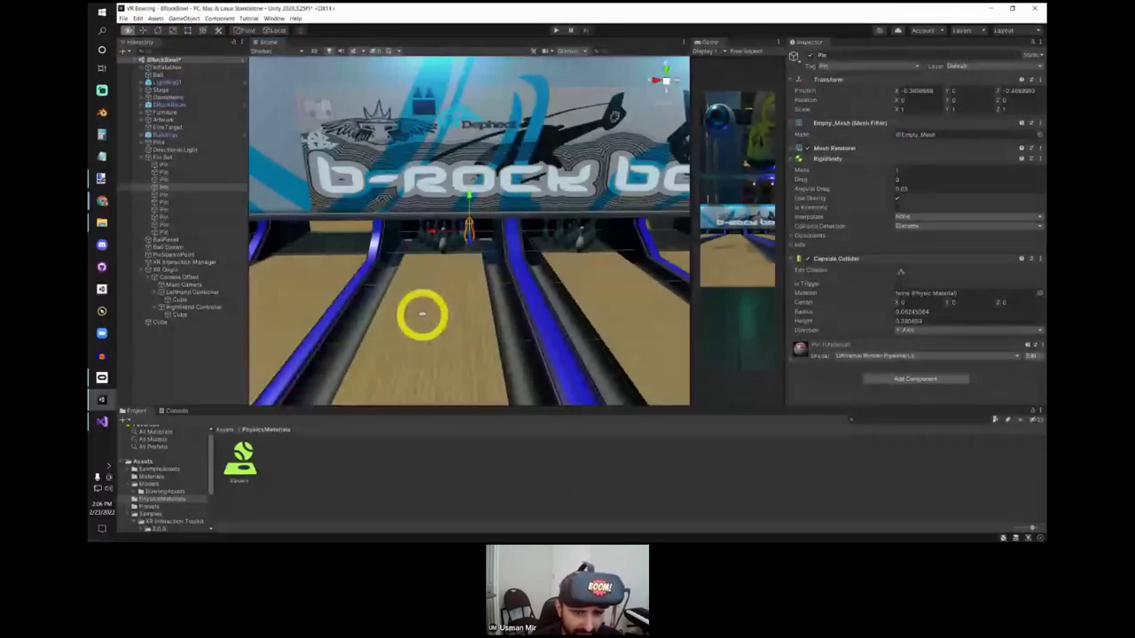
pyautogui.scroll(-3, 467, 178)
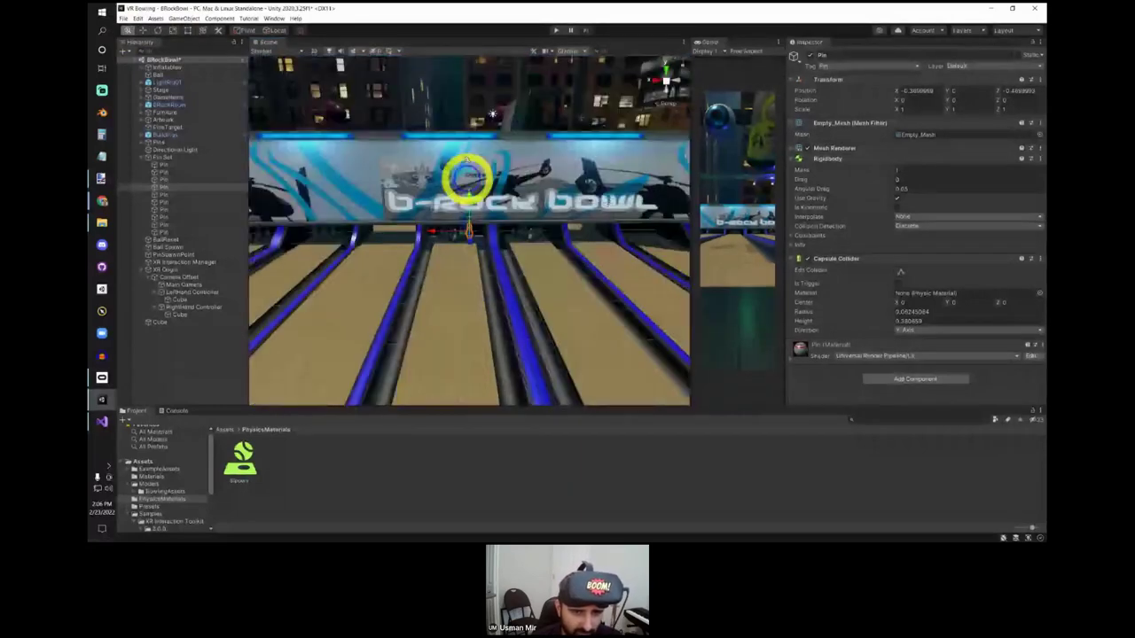
pyautogui.scroll(3, 488, 302)
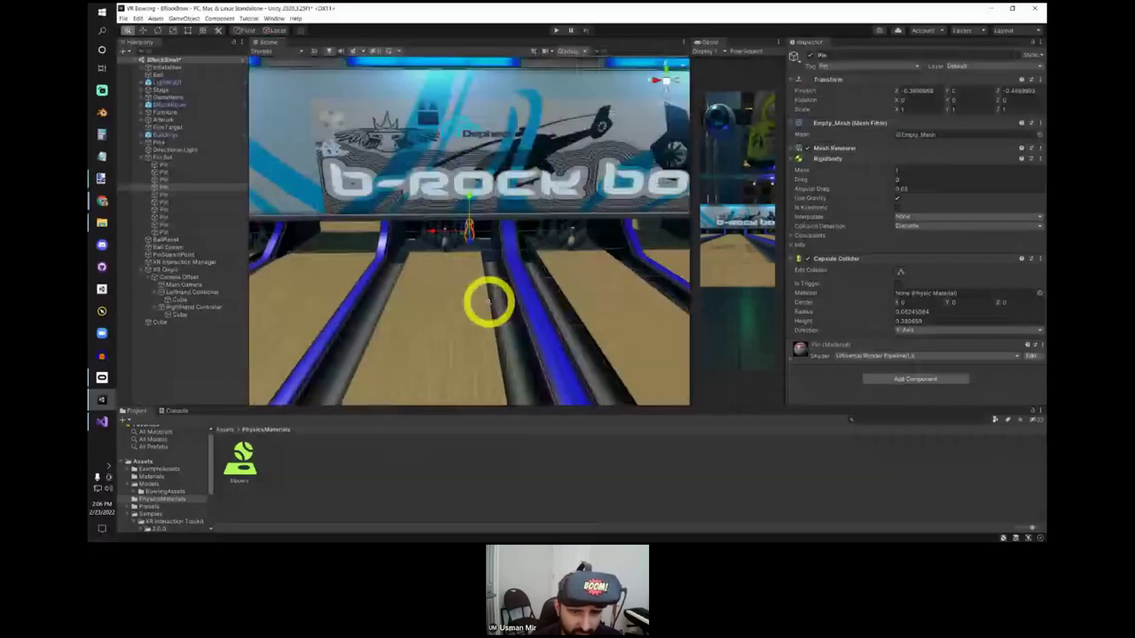
pyautogui.keyDown('alt'); pyautogui.moveTo(489, 301); pyautogui.dragTo(433, 330); pyautogui.keyUp('alt')
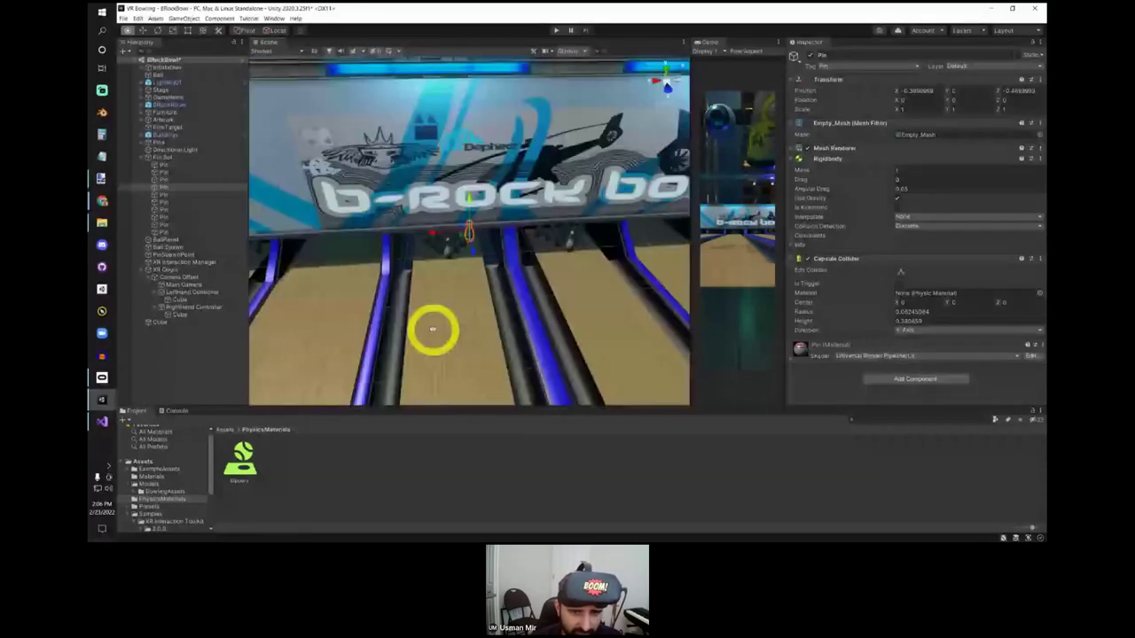
pyautogui.press('f')
pyautogui.keyDown('alt'); pyautogui.moveTo(497, 250); pyautogui.dragTo(470, 288); pyautogui.keyUp('alt')
pyautogui.click(516, 239)
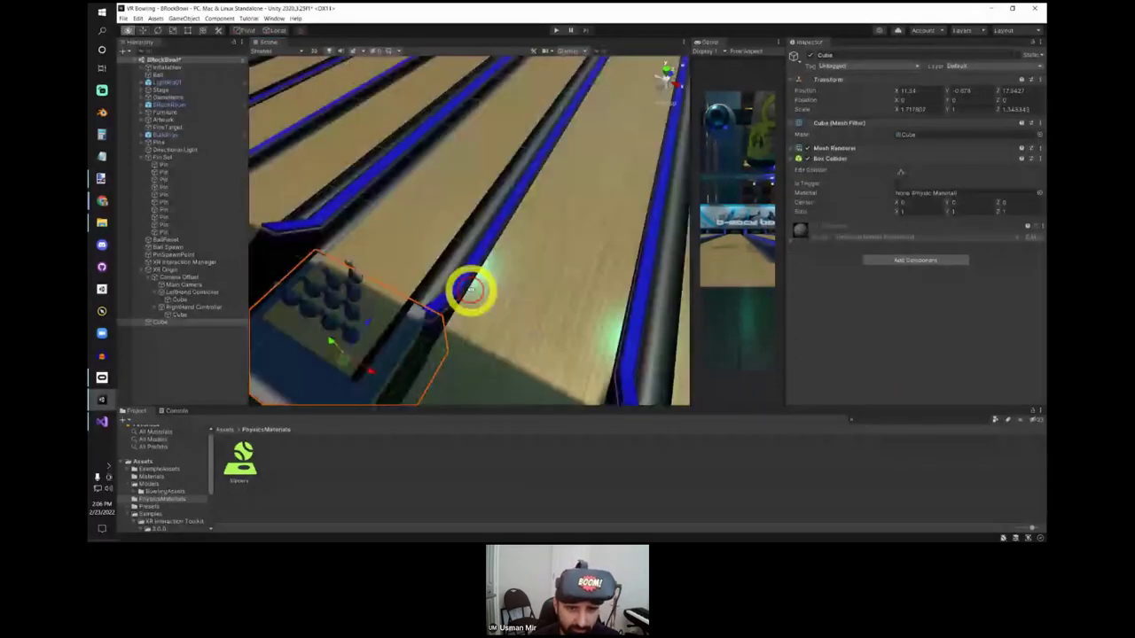
# Step: Remove the Cube's Mesh Filter and Mesh Renderer components, leaving only its Box Collider
pyautogui.press('f')
pyautogui.keyDown('alt'); pyautogui.moveTo(452, 243); pyautogui.dragTo(831, 123); pyautogui.keyUp('alt')
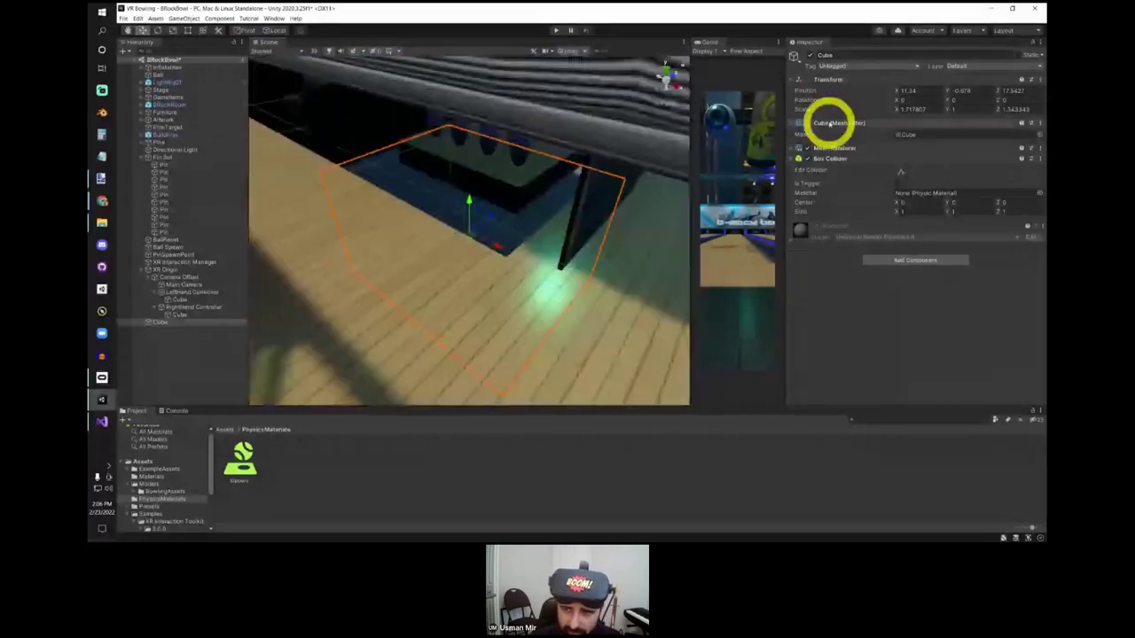
pyautogui.rightClick(856, 124)
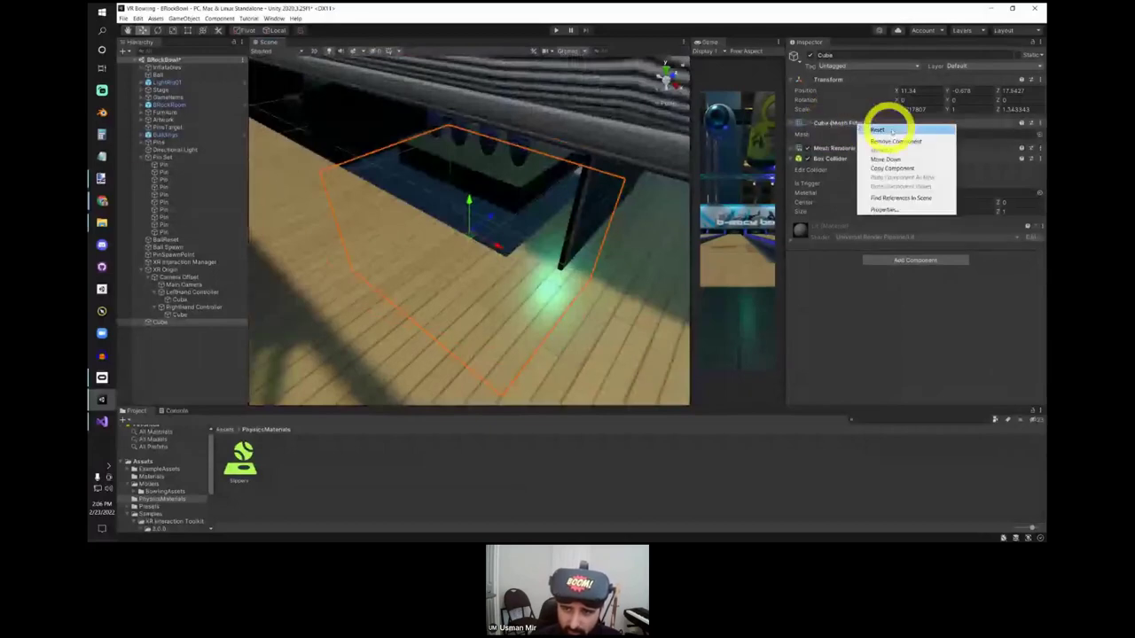
pyautogui.click(887, 141)
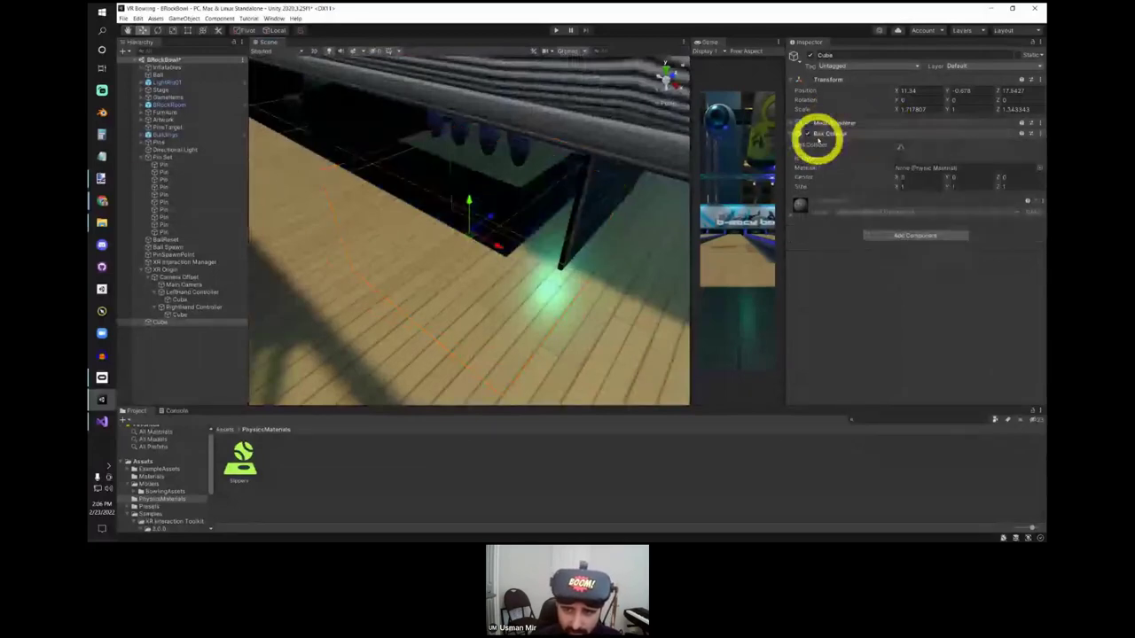
pyautogui.rightClick(824, 125)
pyautogui.click(864, 143)
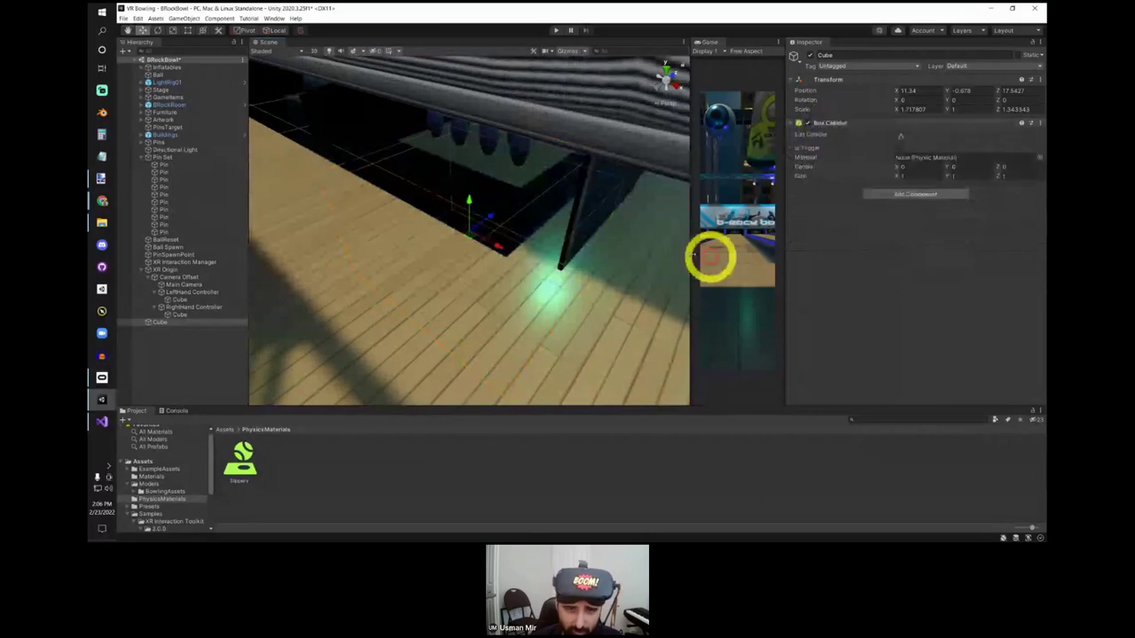
pyautogui.keyDown('alt'); pyautogui.moveTo(656, 271); pyautogui.dragTo(562, 242); pyautogui.keyUp('alt')
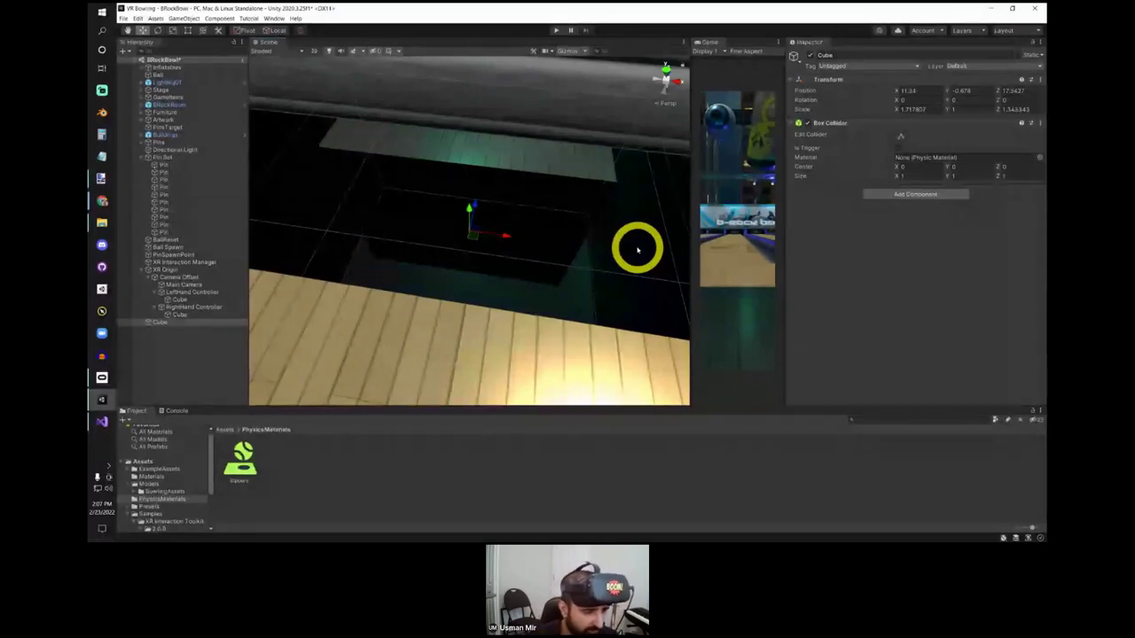
# Step: Browse Assets > BowlingAssets in the Project window and reselect the trigger Cube
pyautogui.click(152, 463)
pyautogui.click(177, 491)
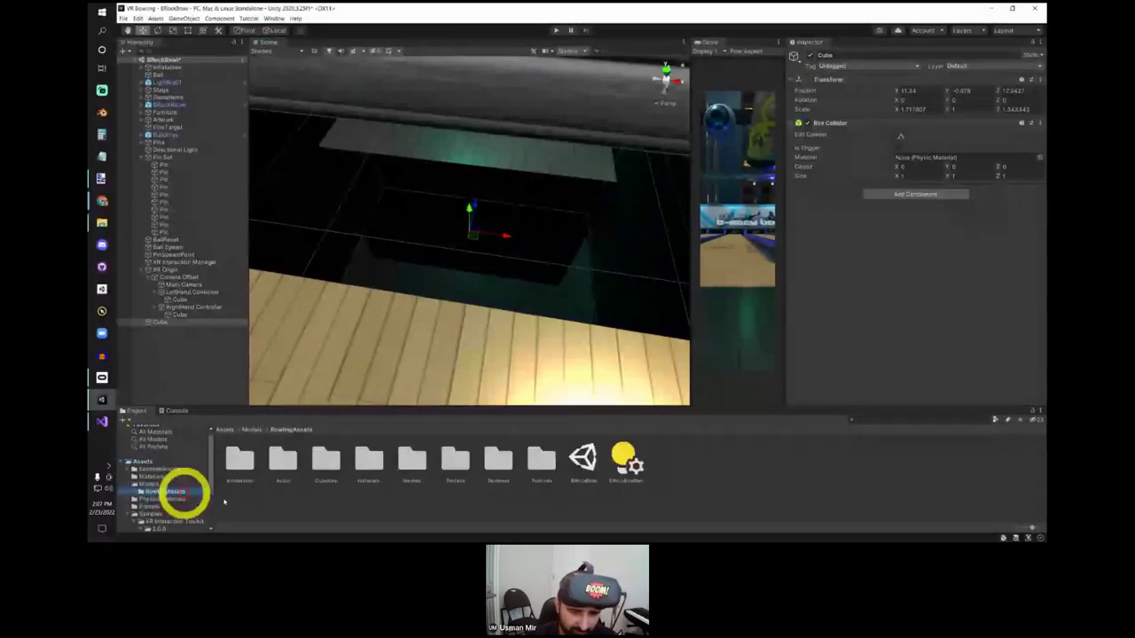
pyautogui.click(583, 457)
pyautogui.keyDown('alt'); pyautogui.moveTo(498, 282); pyautogui.dragTo(376, 331); pyautogui.keyUp('alt')
pyautogui.click(176, 317)
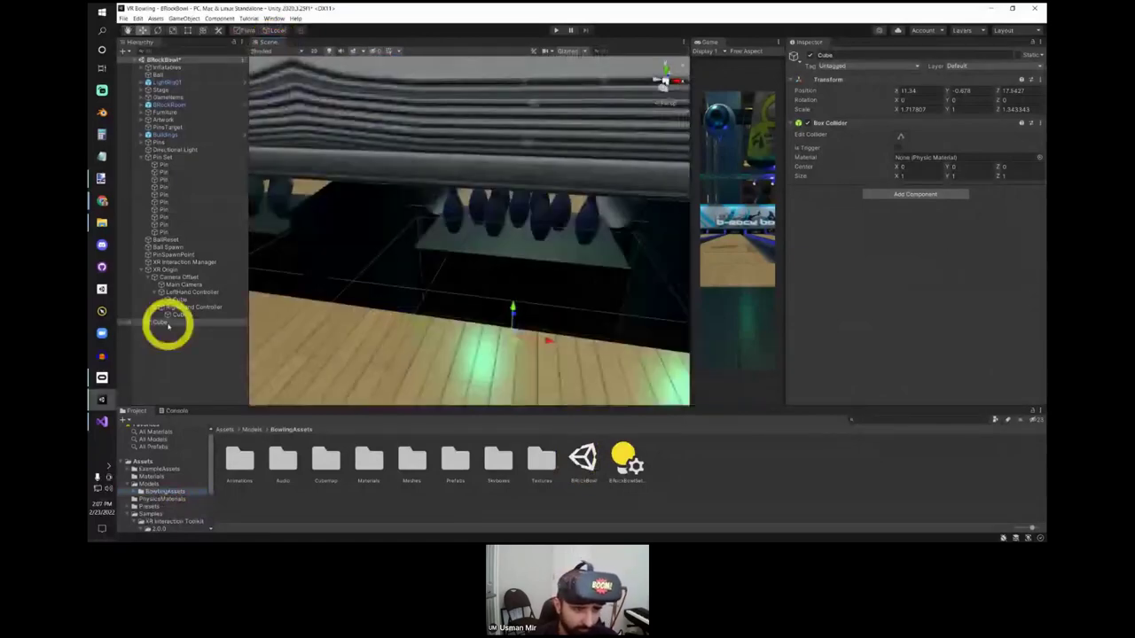
pyautogui.click(176, 322)
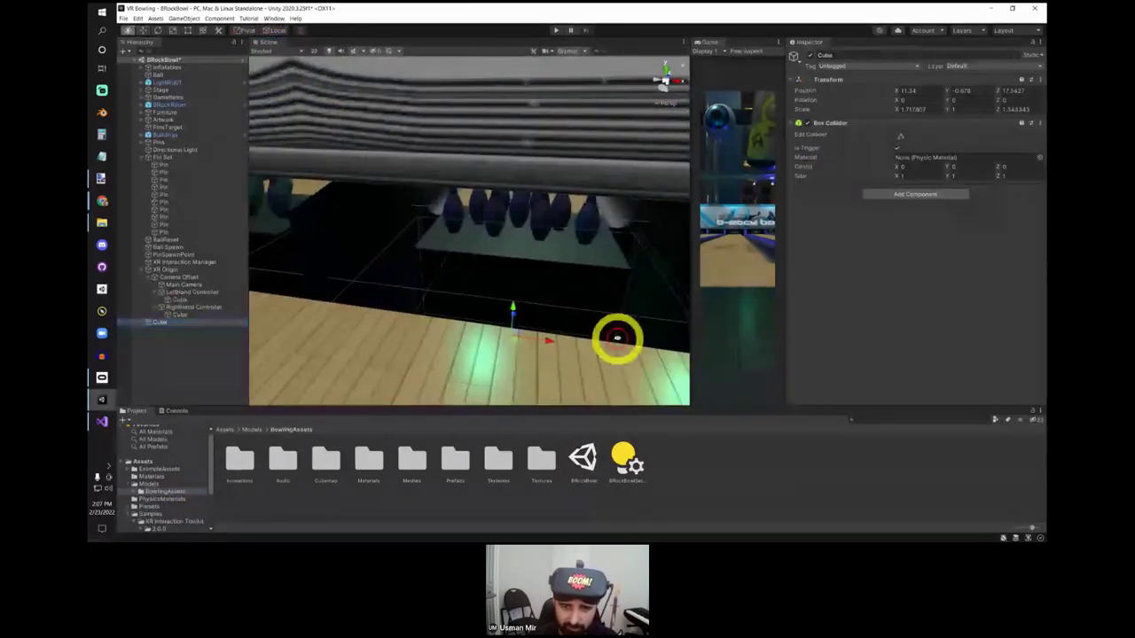
pyautogui.moveTo(618, 337)
pyautogui.keyDown('alt'); pyautogui.mouseDown()
pyautogui.moveTo(572, 206)
pyautogui.moveTo(451, 243)
pyautogui.moveTo(355, 172)
pyautogui.moveTo(600, 208)
pyautogui.moveTo(448, 206)
pyautogui.moveTo(283, 183)
pyautogui.moveTo(392, 186)
pyautogui.moveTo(355, 184)
pyautogui.moveTo(211, 530)
pyautogui.mouseUp(); pyautogui.keyUp('alt')
pyautogui.scroll(-3, 149, 511)
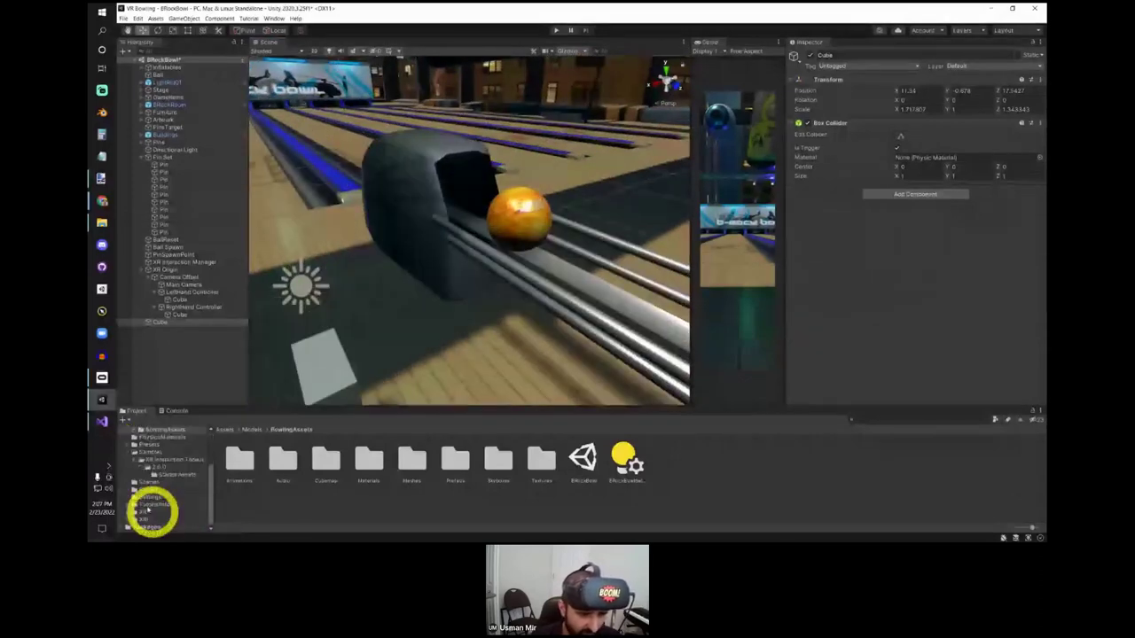
# Step: Create a new C# script named ResetBall in the Assets/Scripts folder
pyautogui.click(149, 489)
pyautogui.rightClick(375, 459)
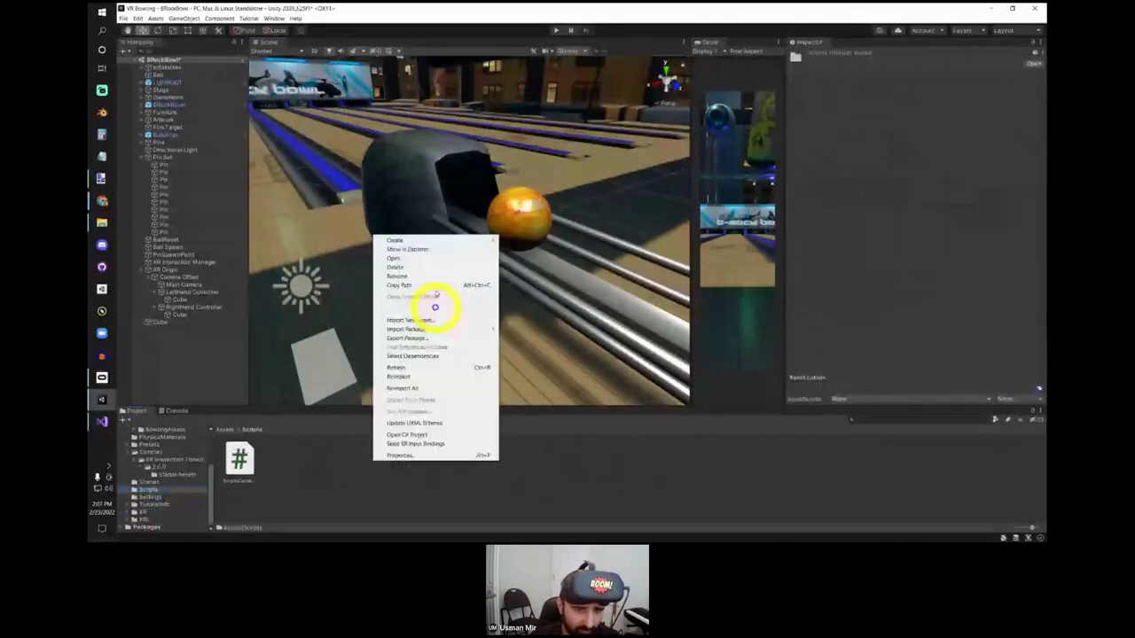
pyautogui.click(434, 236)
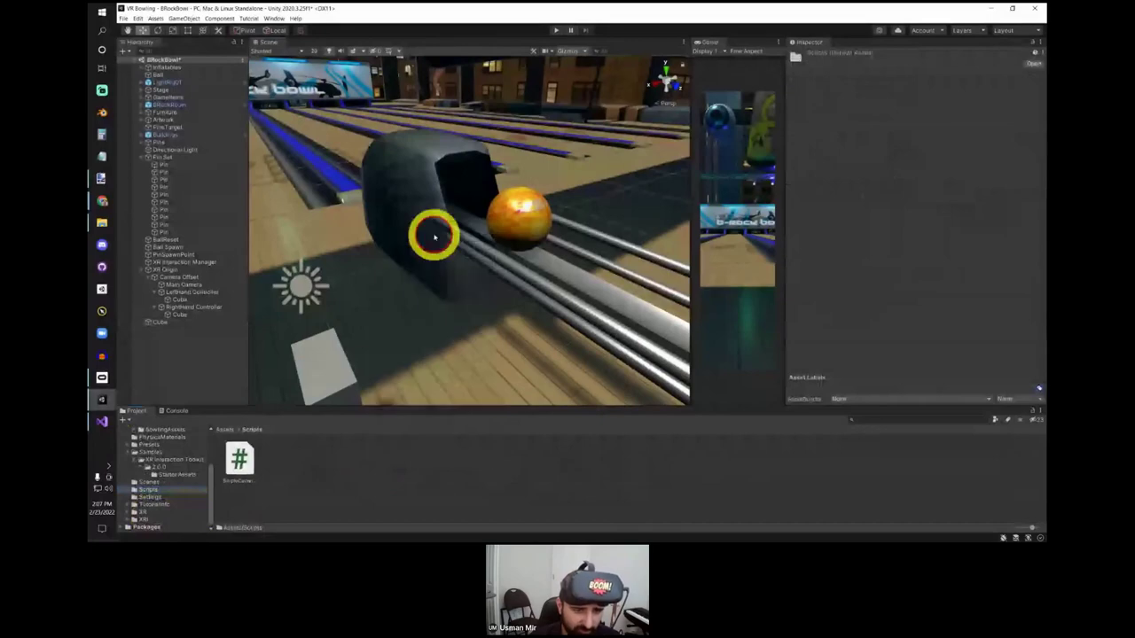
pyautogui.rightClick(362, 282)
pyautogui.click(394, 275)
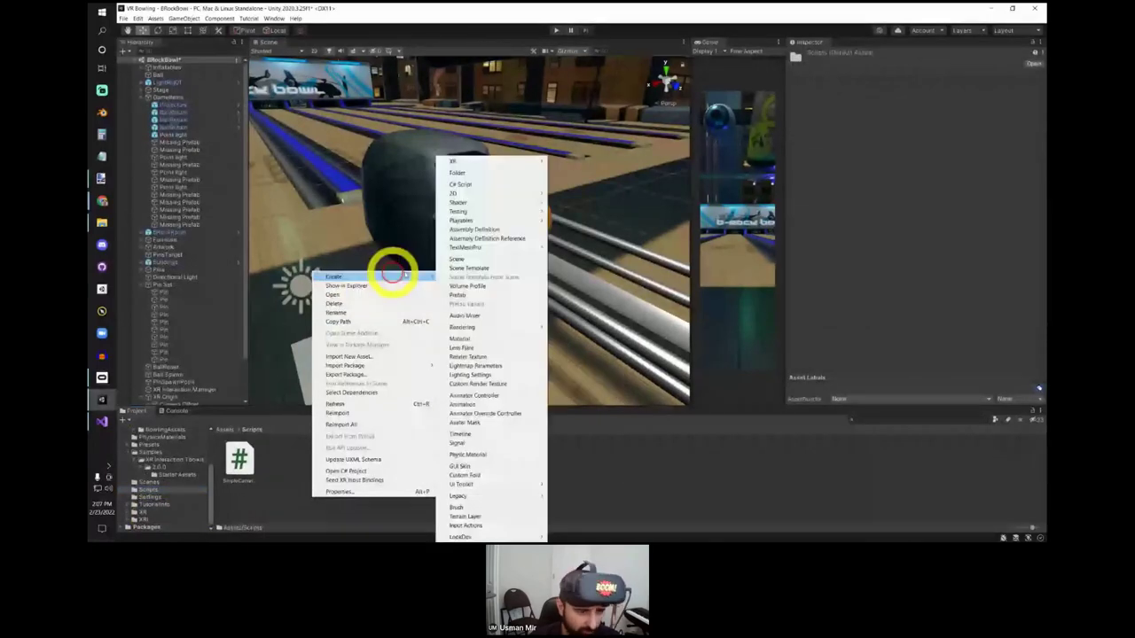
pyautogui.click(516, 188)
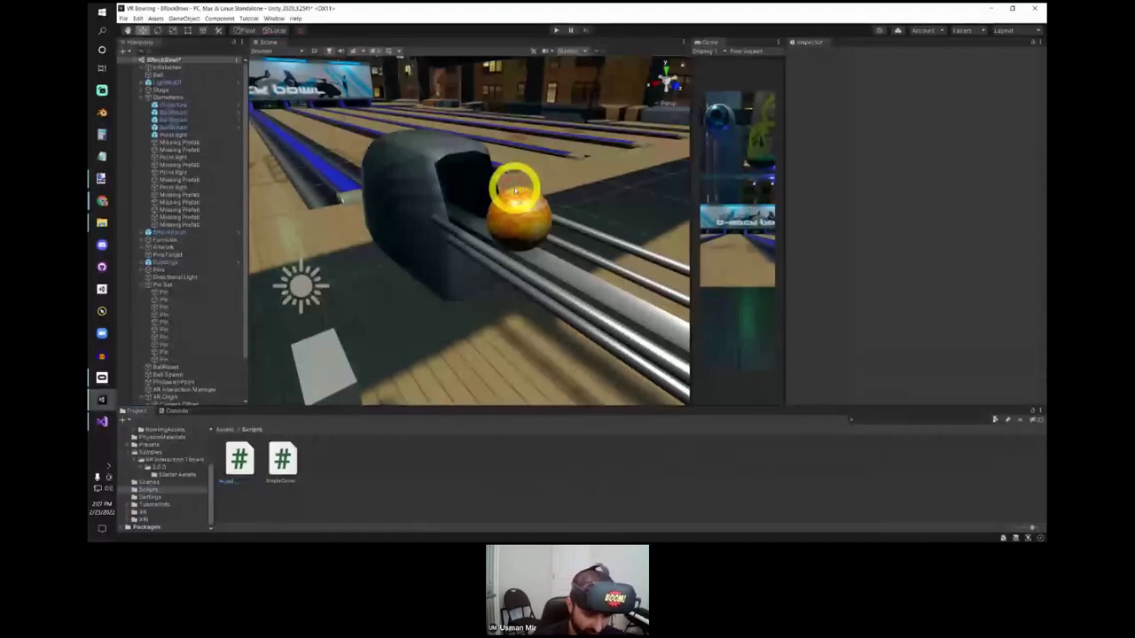
pyautogui.write('BallReset')
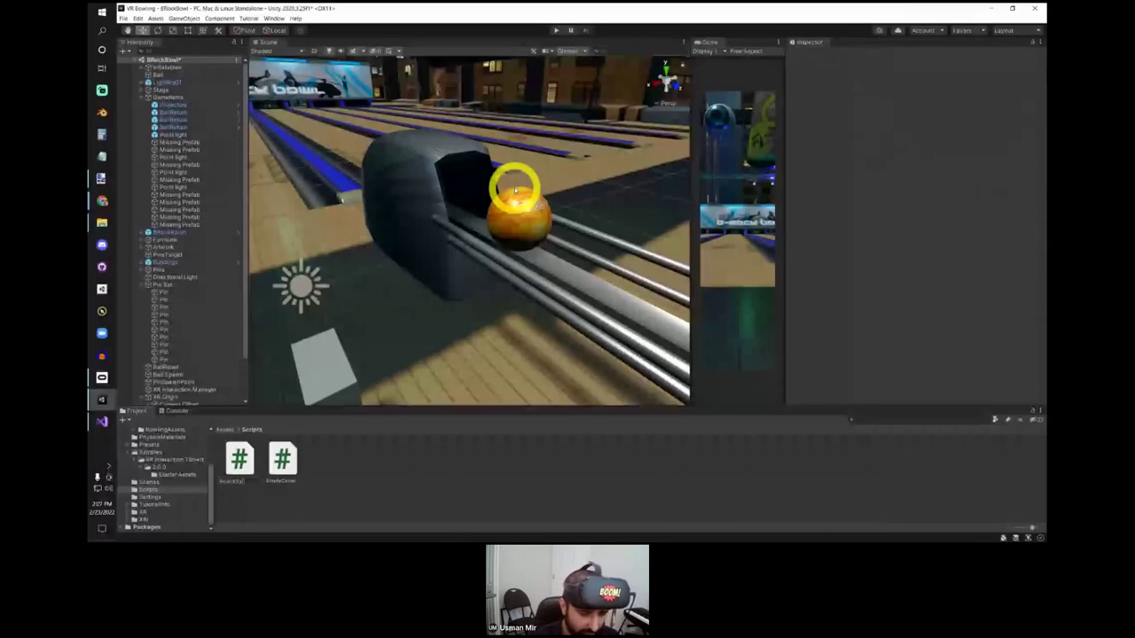
pyautogui.press('Return')
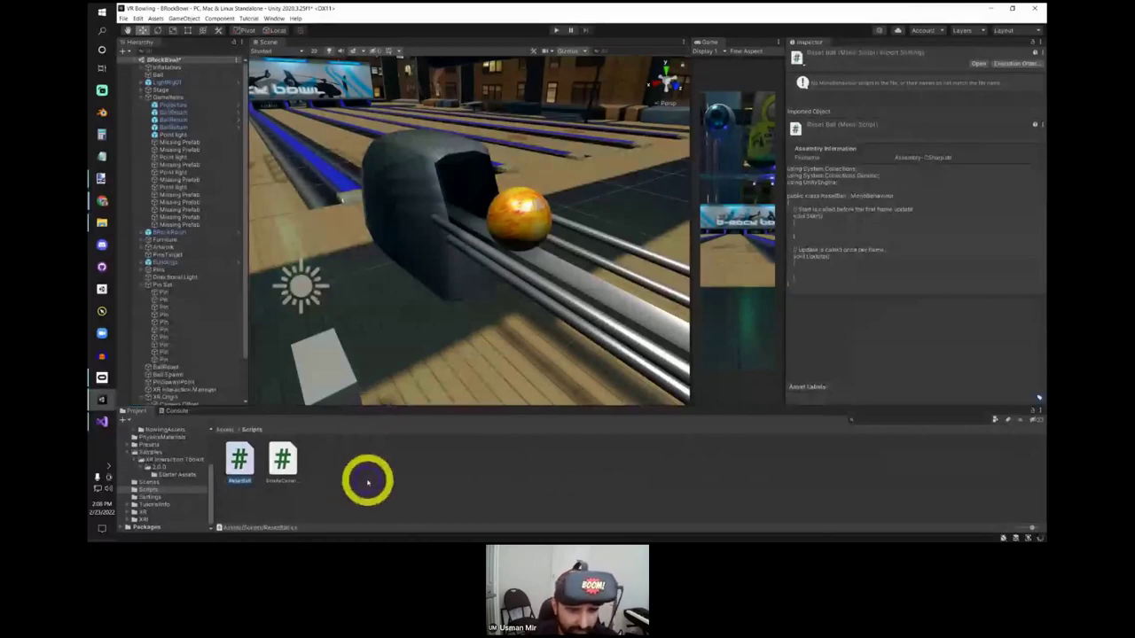
# Step: Drag the ResetBall script onto the Ball, then undo the attachment
pyautogui.click(438, 489)
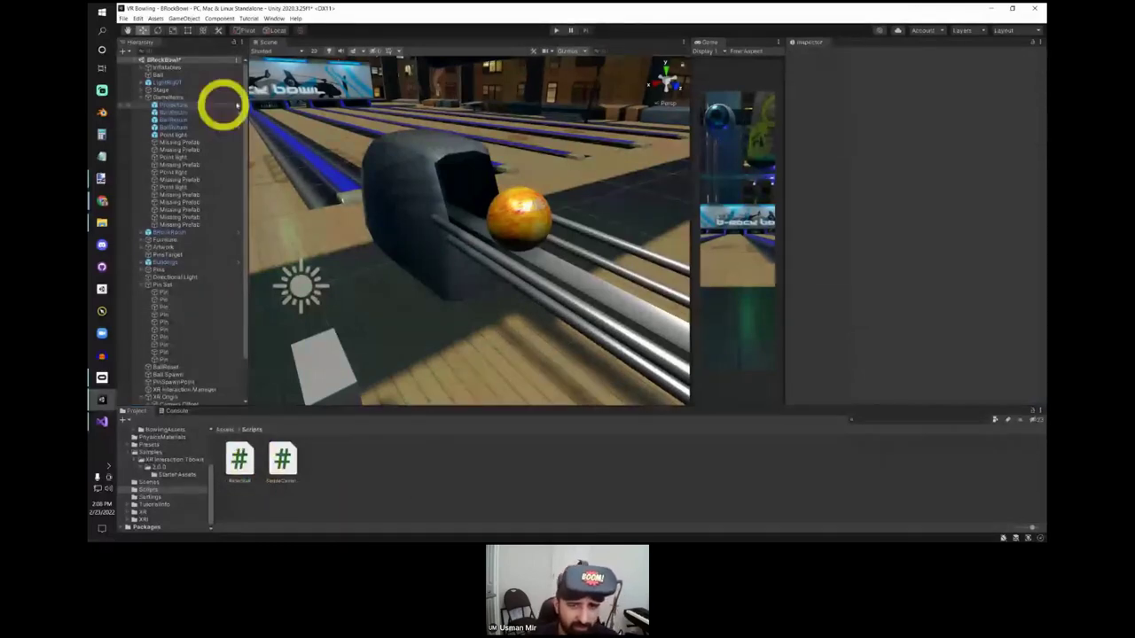
pyautogui.click(519, 208)
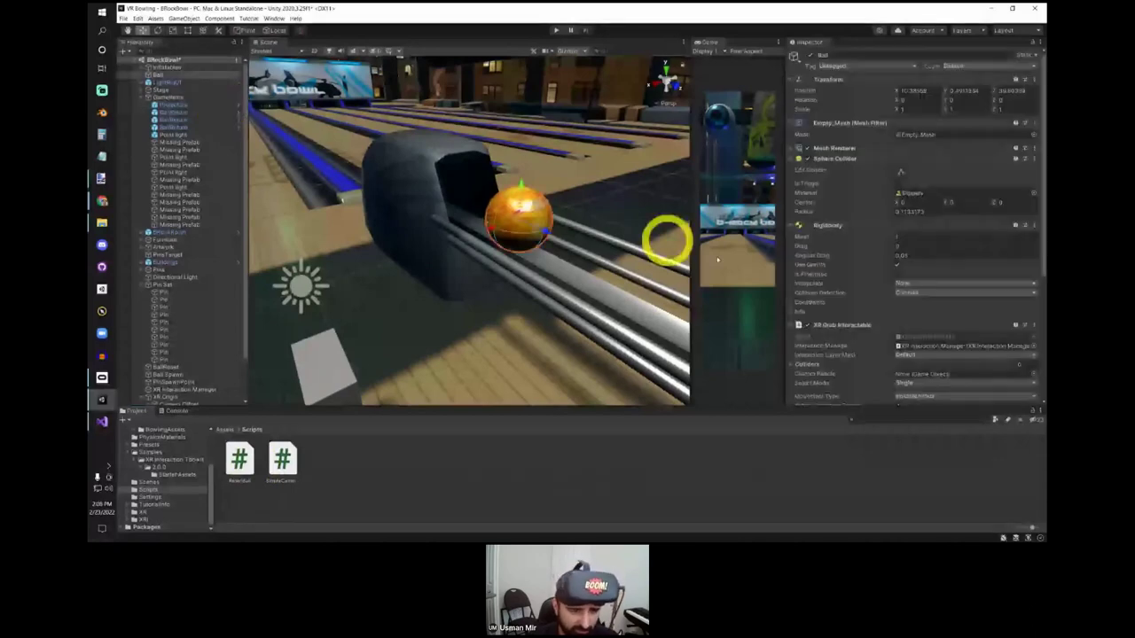
pyautogui.scroll(-5, 913, 266)
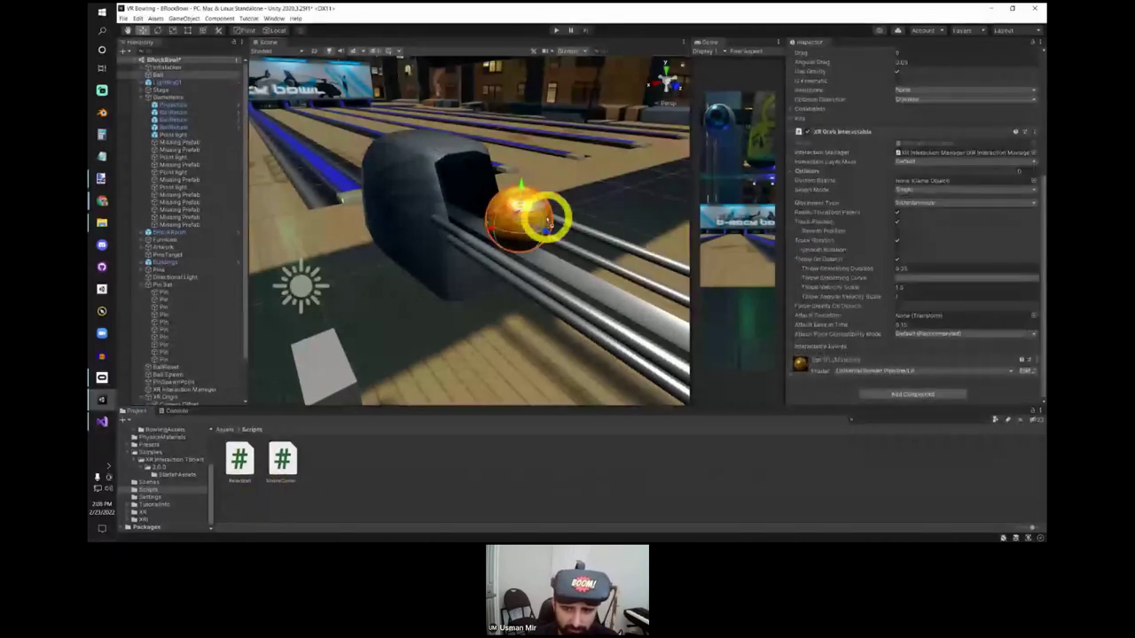
pyautogui.moveTo(546, 220); pyautogui.dragTo(545, 218)
pyautogui.hotkey('ctrl', 'z')
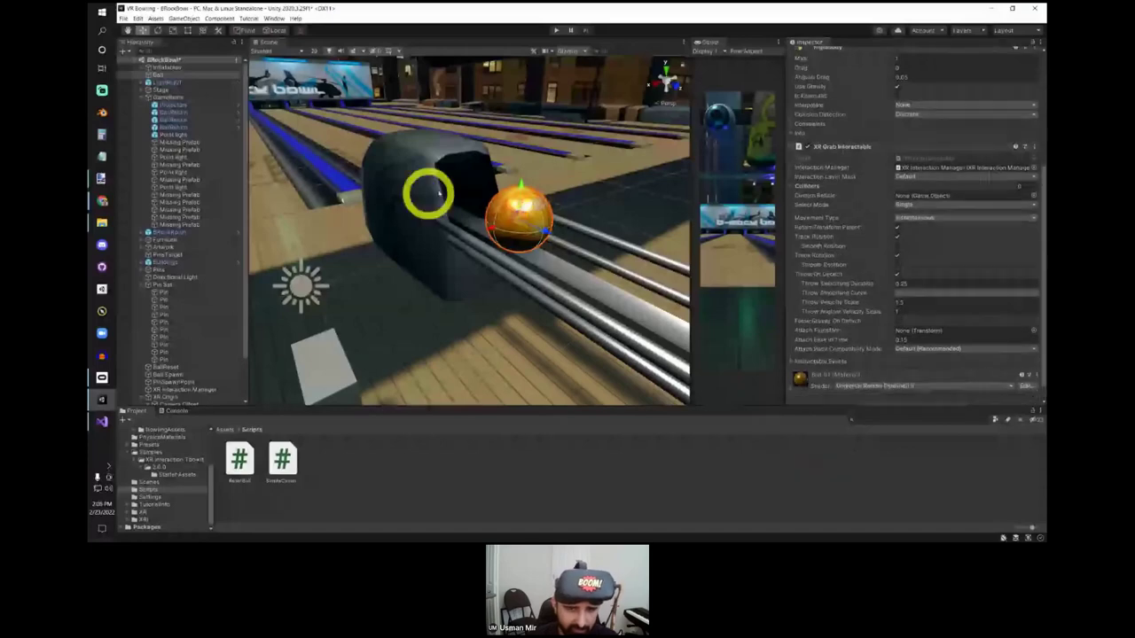
pyautogui.scroll(-4, 428, 193)
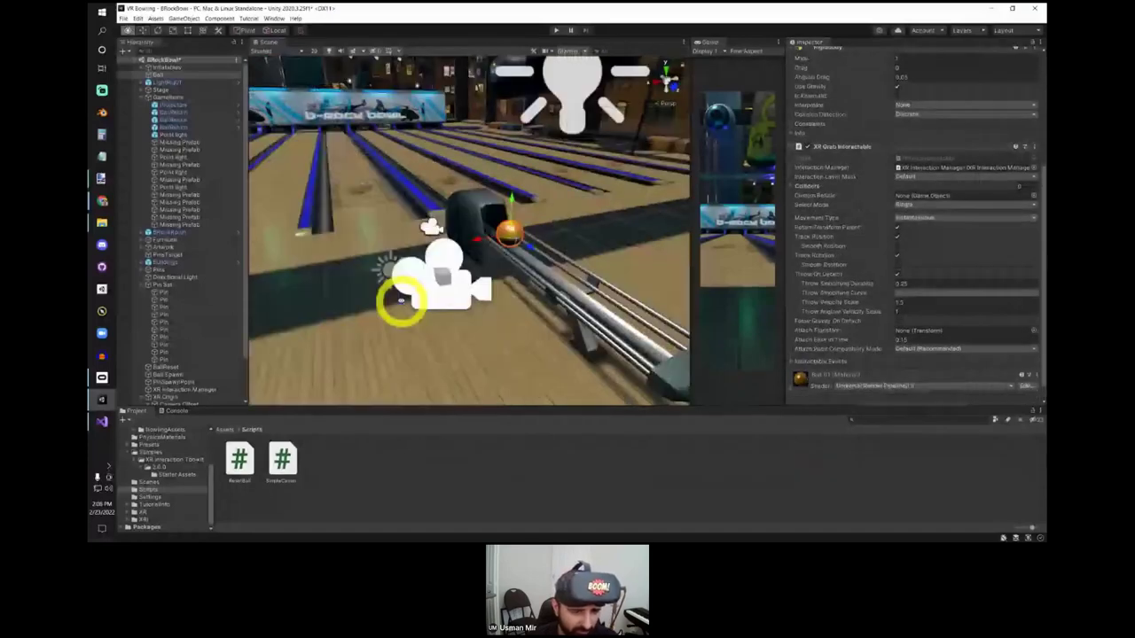
pyautogui.moveTo(401, 301); pyautogui.dragTo(310, 404, button='right')
# Step: Open ResetBall.cs in Visual Studio and highlight the using lines and MonoBehaviour class declaration
pyautogui.doubleClick(238, 459)
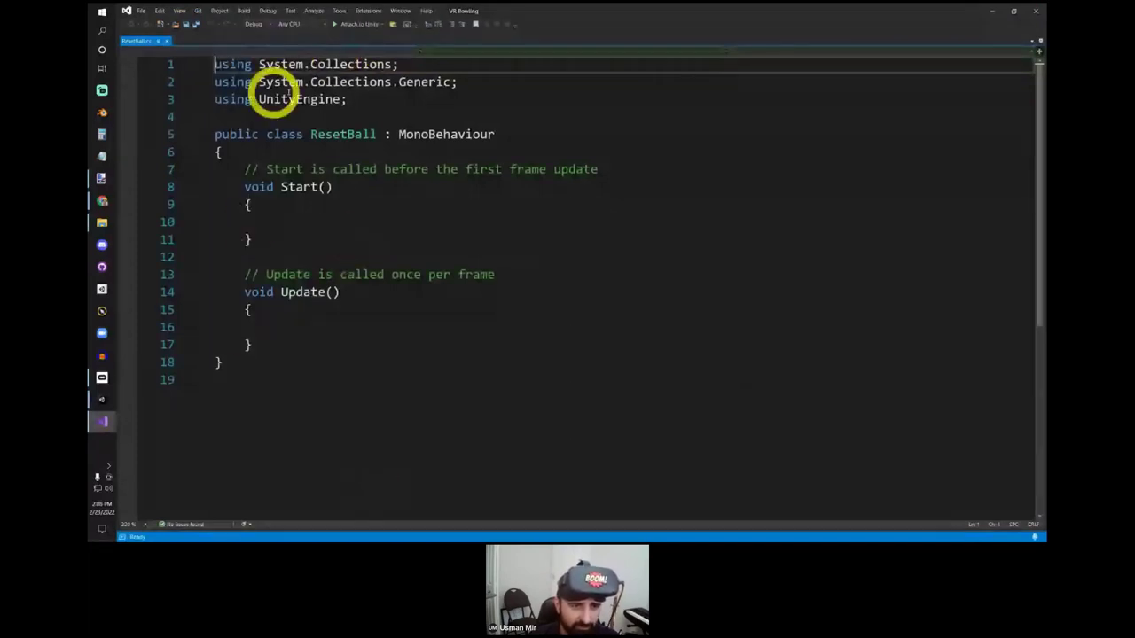
pyautogui.hotkey('ctrl', 'a')
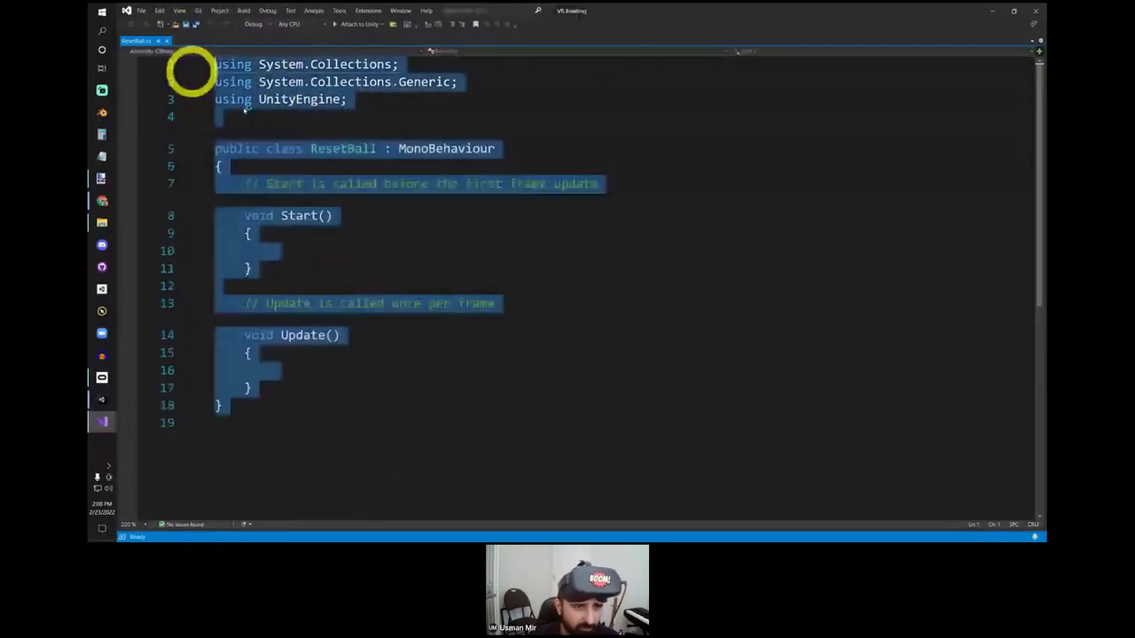
pyautogui.moveTo(243, 108); pyautogui.dragTo(195, 45)
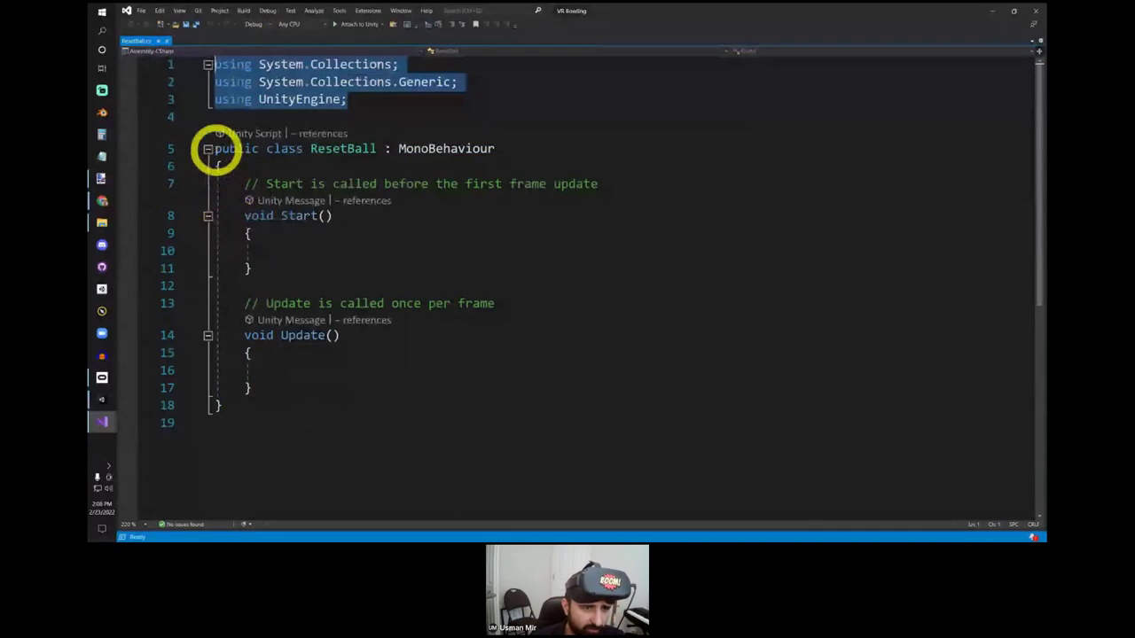
pyautogui.click(220, 149)
pyautogui.moveTo(224, 149); pyautogui.dragTo(378, 149)
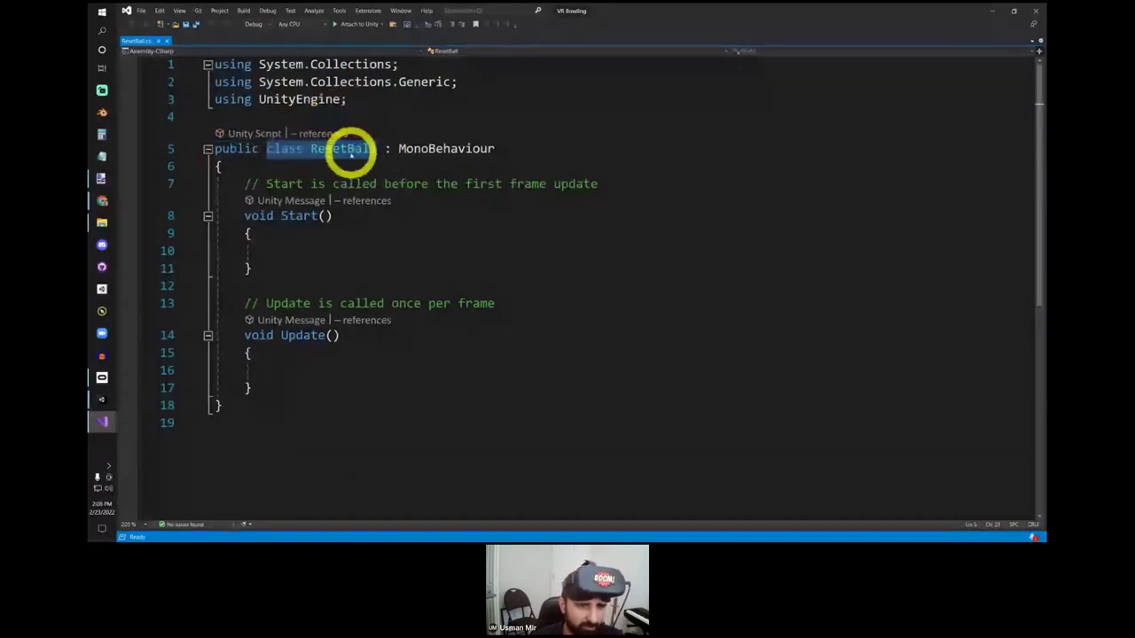
pyautogui.click(388, 146)
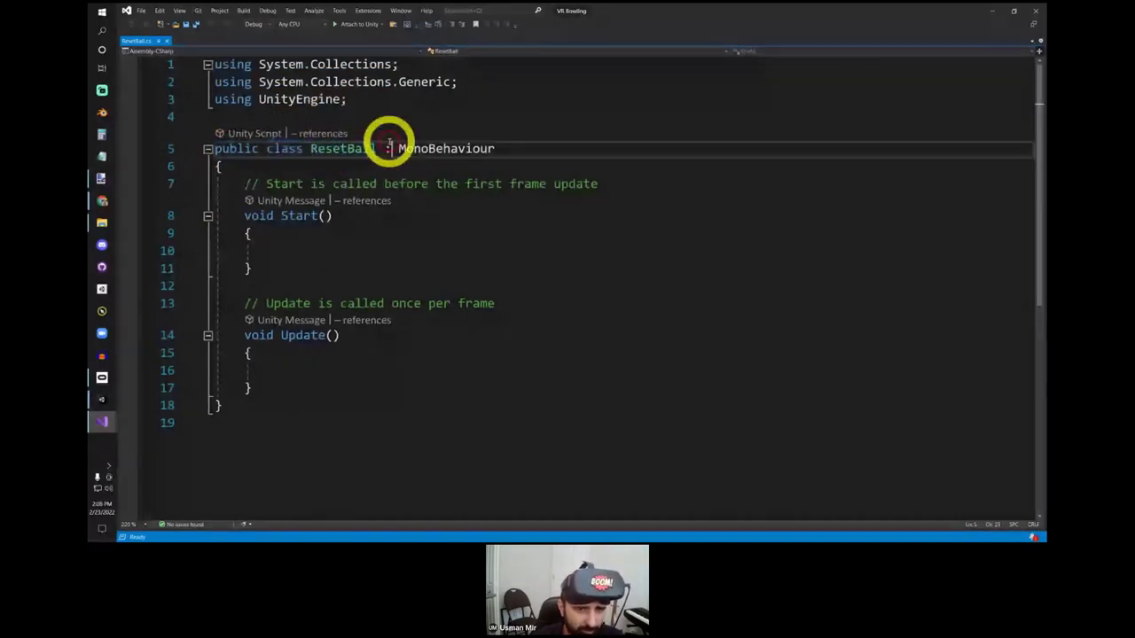
pyautogui.moveTo(388, 144); pyautogui.dragTo(607, 145)
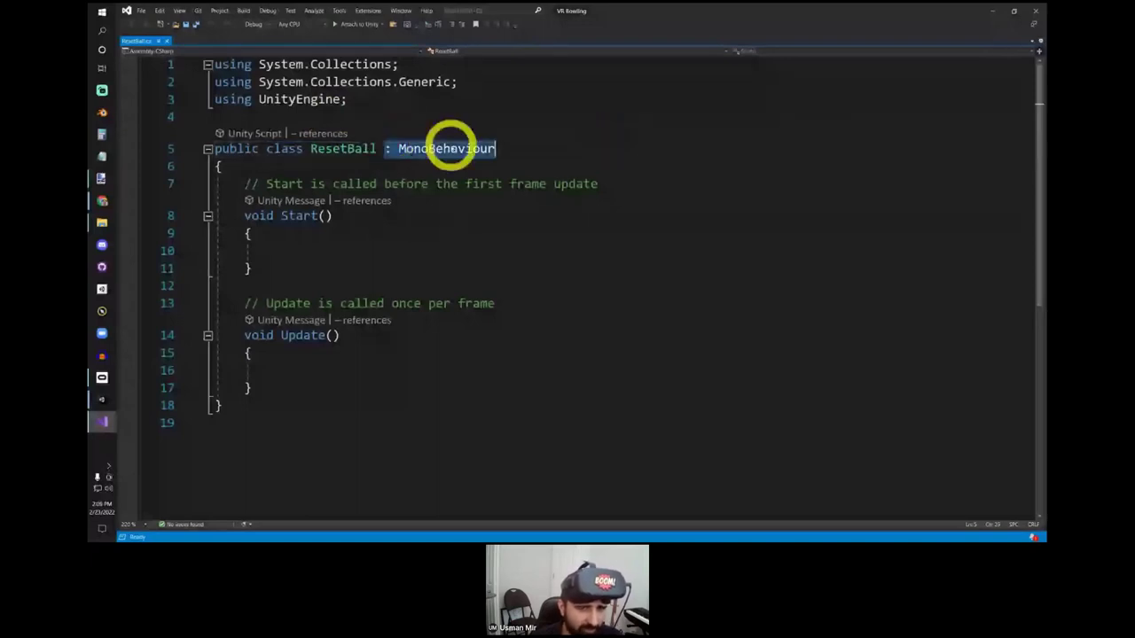
pyautogui.moveTo(387, 149); pyautogui.dragTo(576, 149)
# Step: Highlight the template's empty Start and Update methods with their comments
pyautogui.moveTo(246, 217); pyautogui.dragTo(418, 384)
pyautogui.click(278, 372)
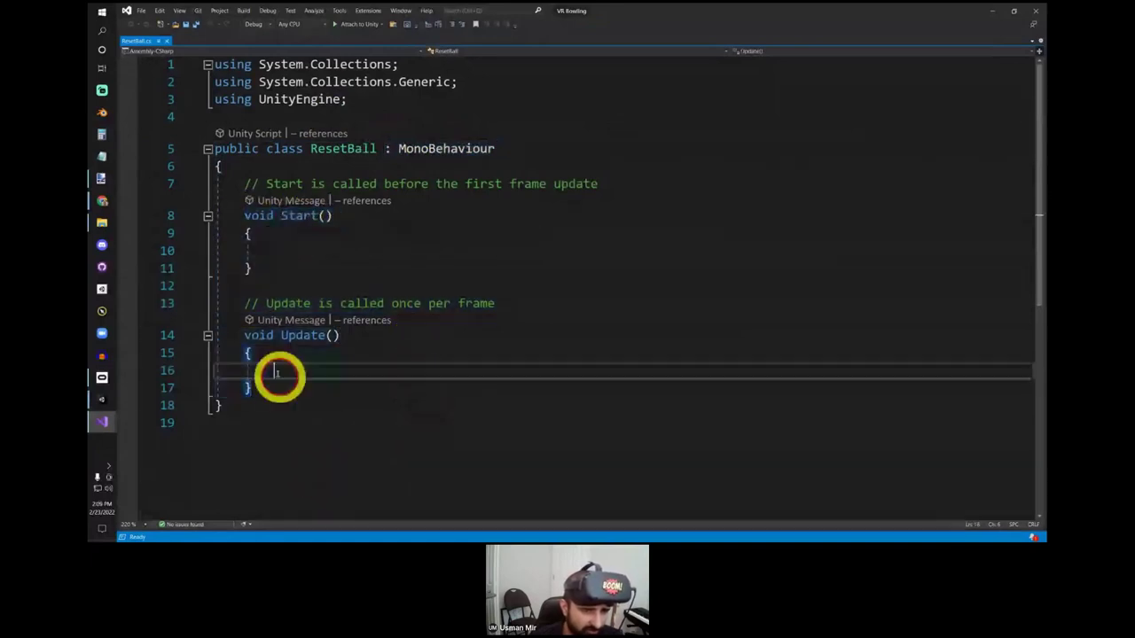
pyautogui.moveTo(246, 217); pyautogui.dragTo(346, 278)
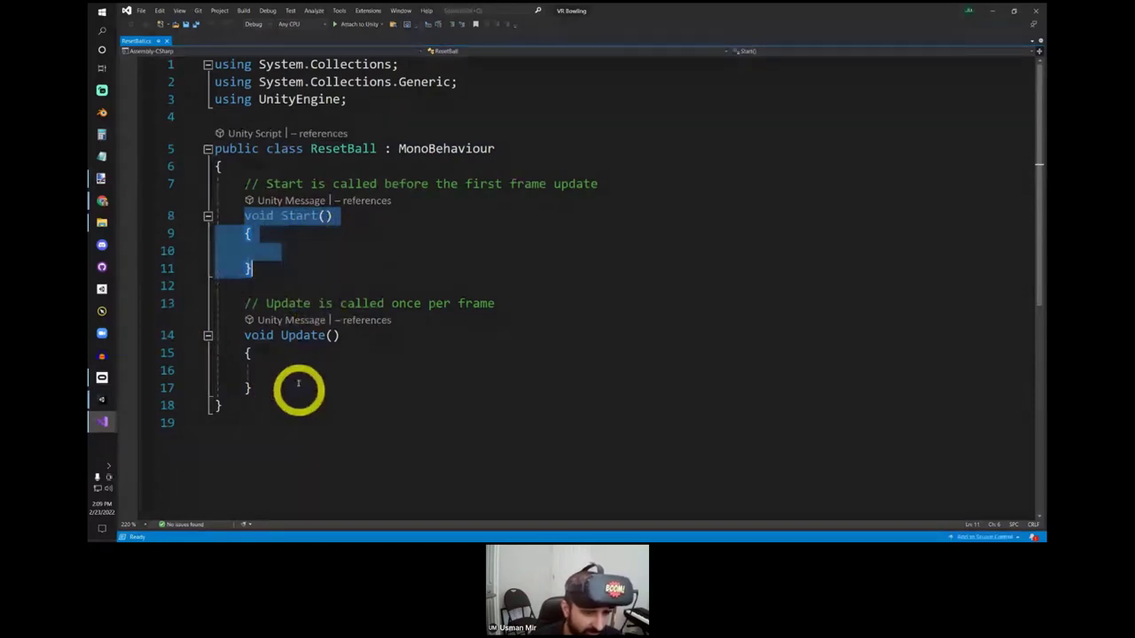
pyautogui.moveTo(298, 383); pyautogui.dragTo(190, 334)
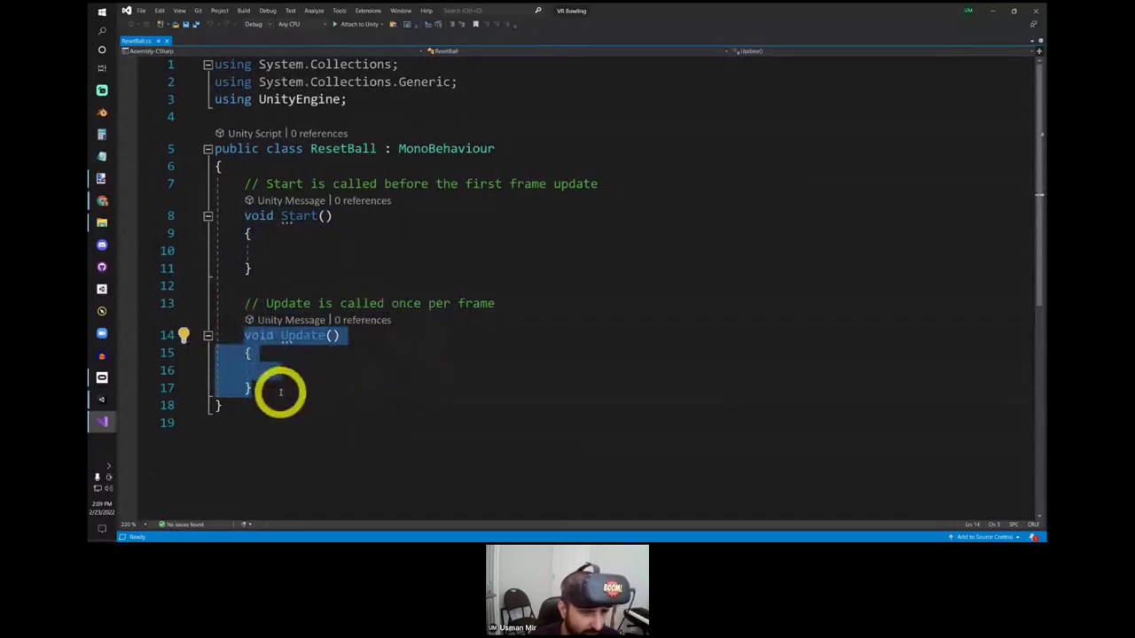
pyautogui.moveTo(279, 387); pyautogui.dragTo(195, 178)
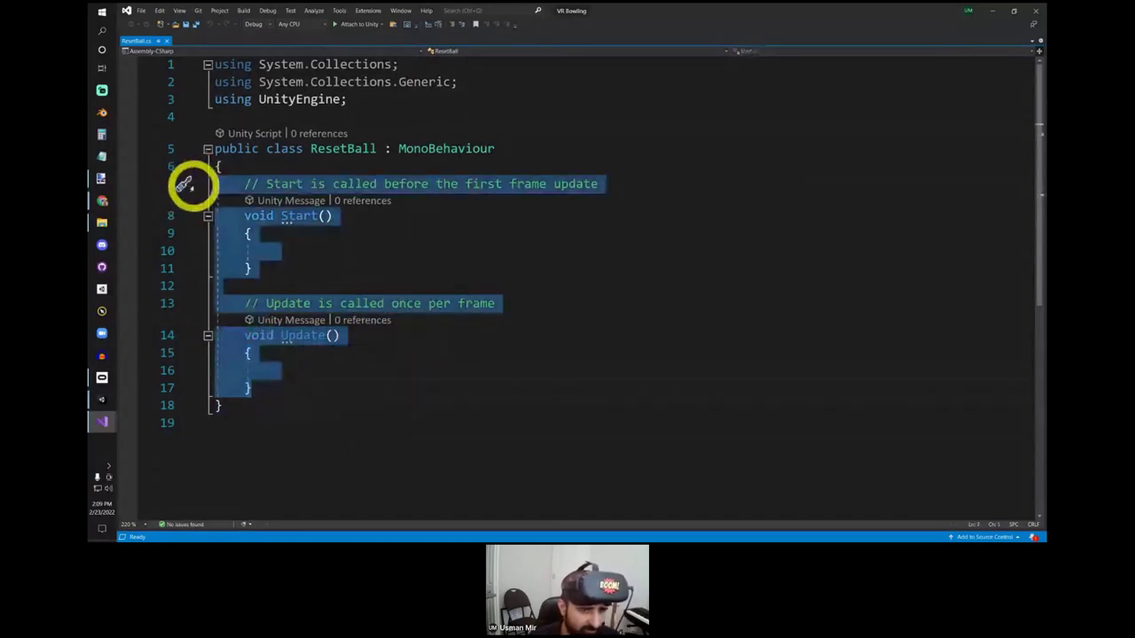
# Step: Delete the template Start and Update methods, leaving an indented empty line in the class
pyautogui.press('Delete')
pyautogui.press('Return')
pyautogui.hotkey('shift', 'Up')
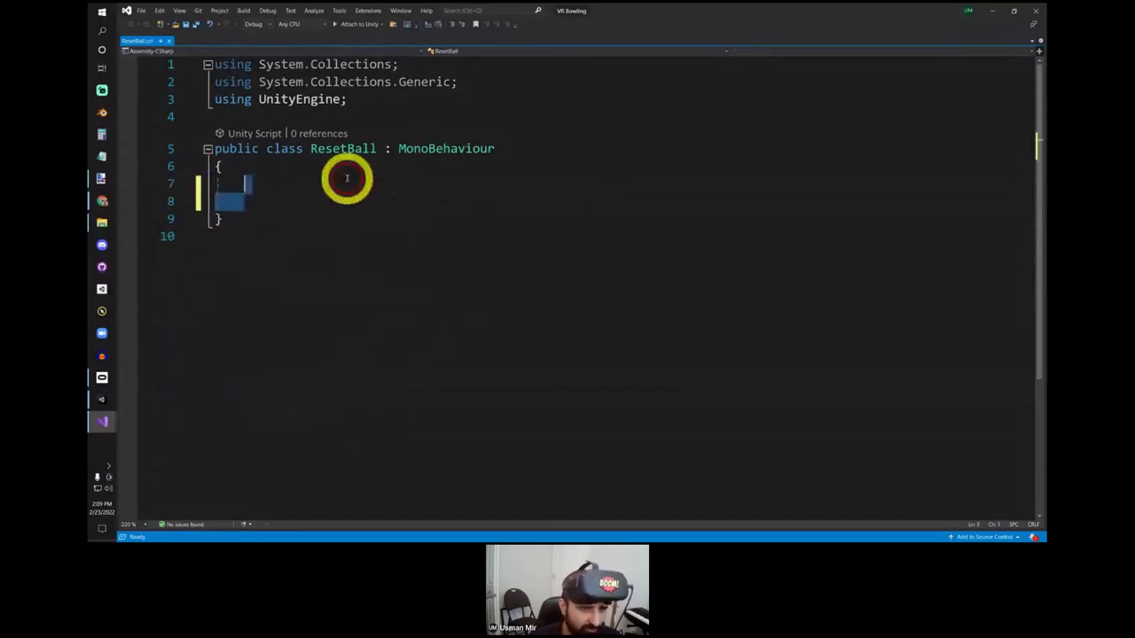
pyautogui.press('Delete')
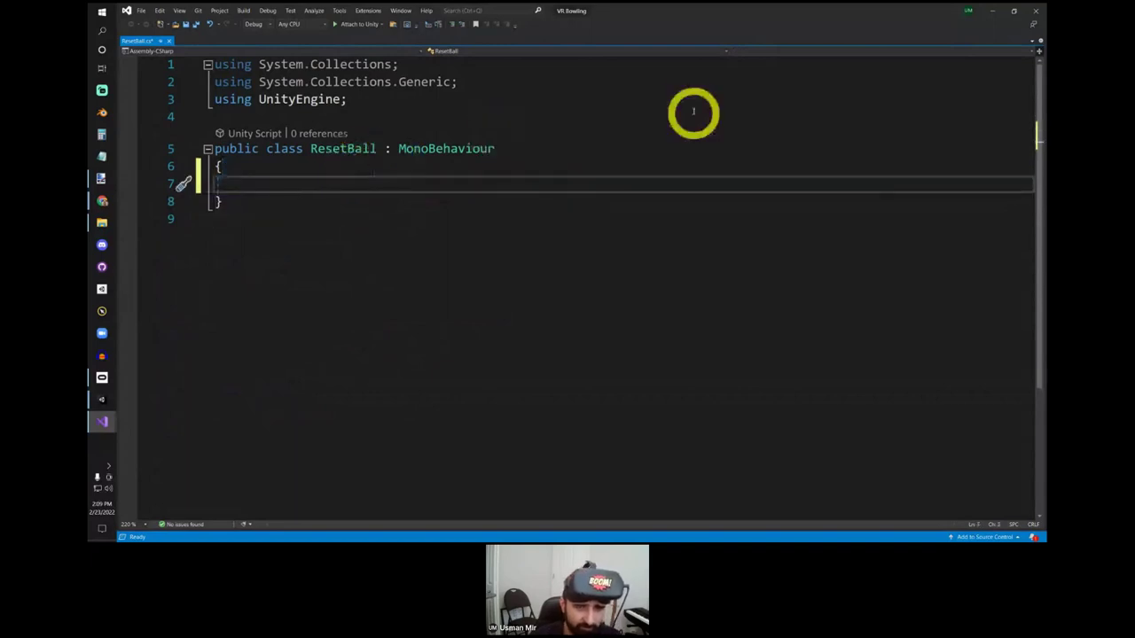
pyautogui.press('Tab')
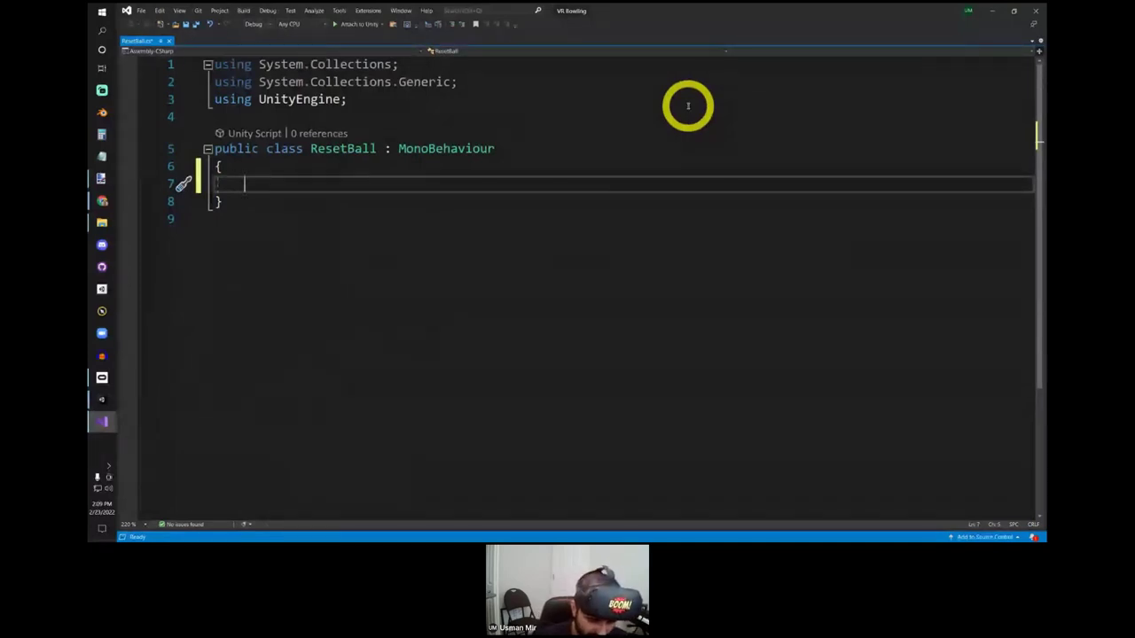
# Step: Declare fields public GameObject prefabBall, public Transform ballSpawn and private GameObject currentBall
pyautogui.write('public ')
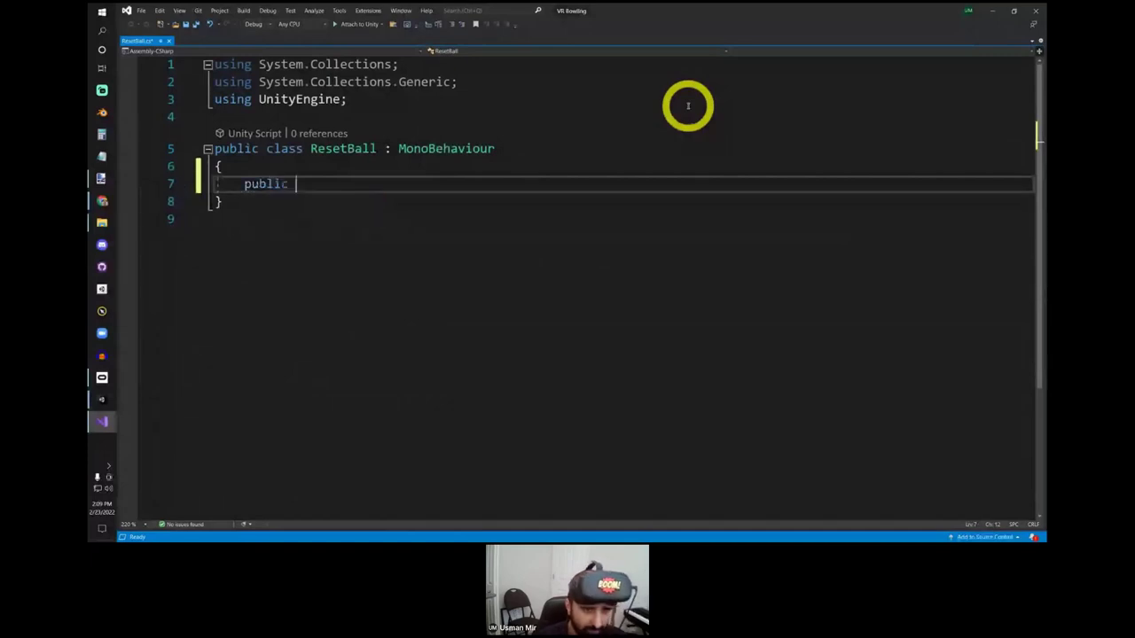
pyautogui.write('G')
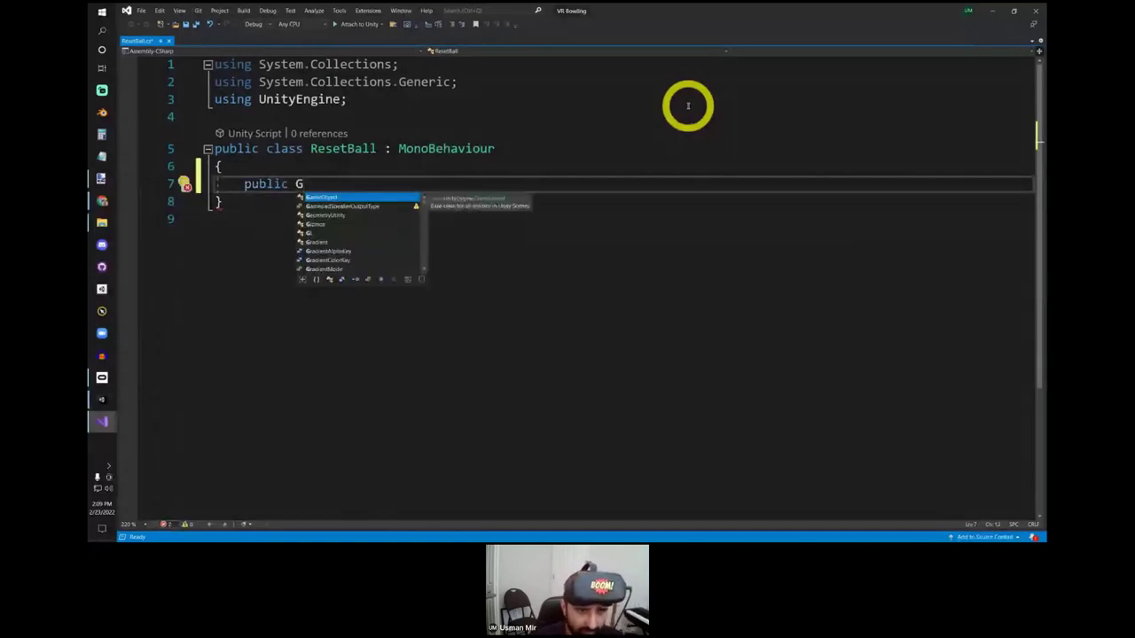
pyautogui.write('ameObject prefabB')
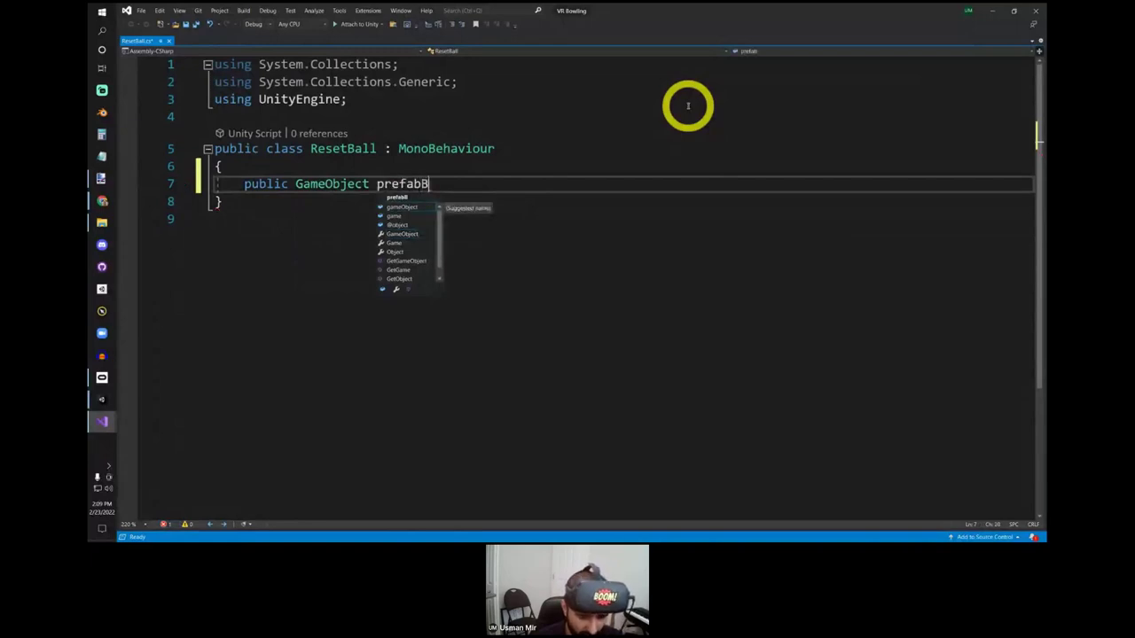
pyautogui.write('all;')
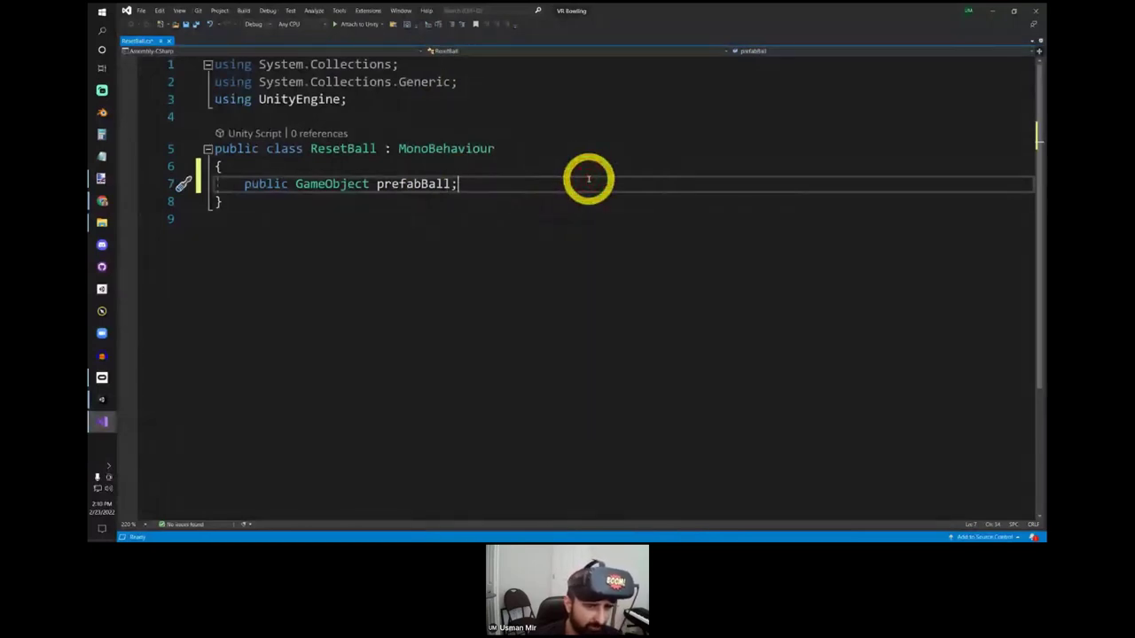
pyautogui.press('Return')
pyautogui.write('pu')
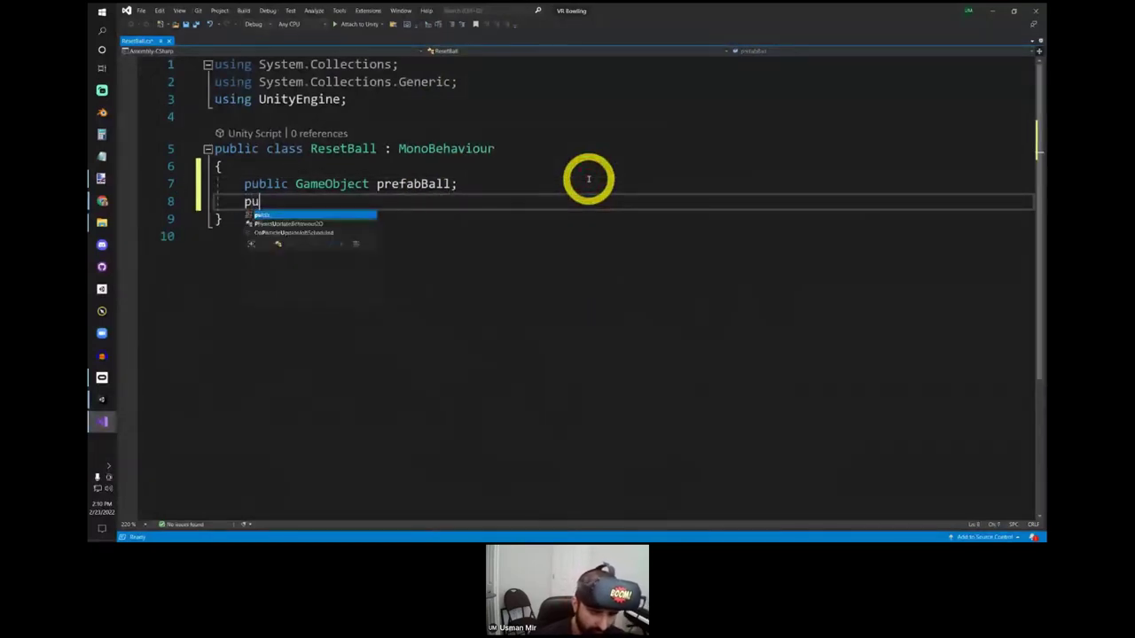
pyautogui.write('blic T')
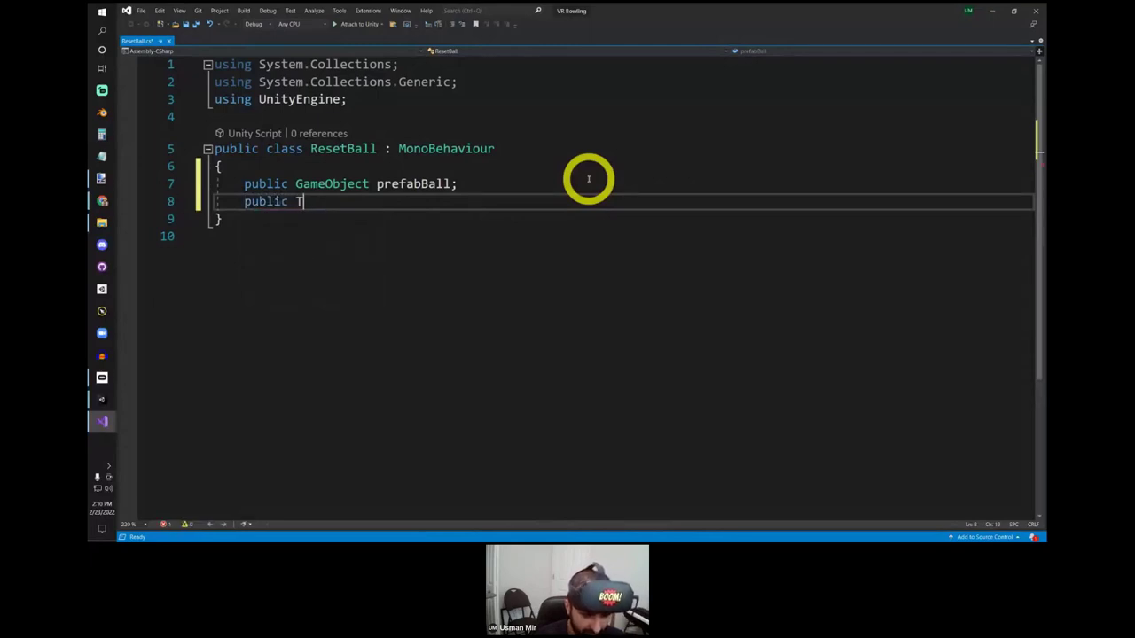
pyautogui.write('ransform')
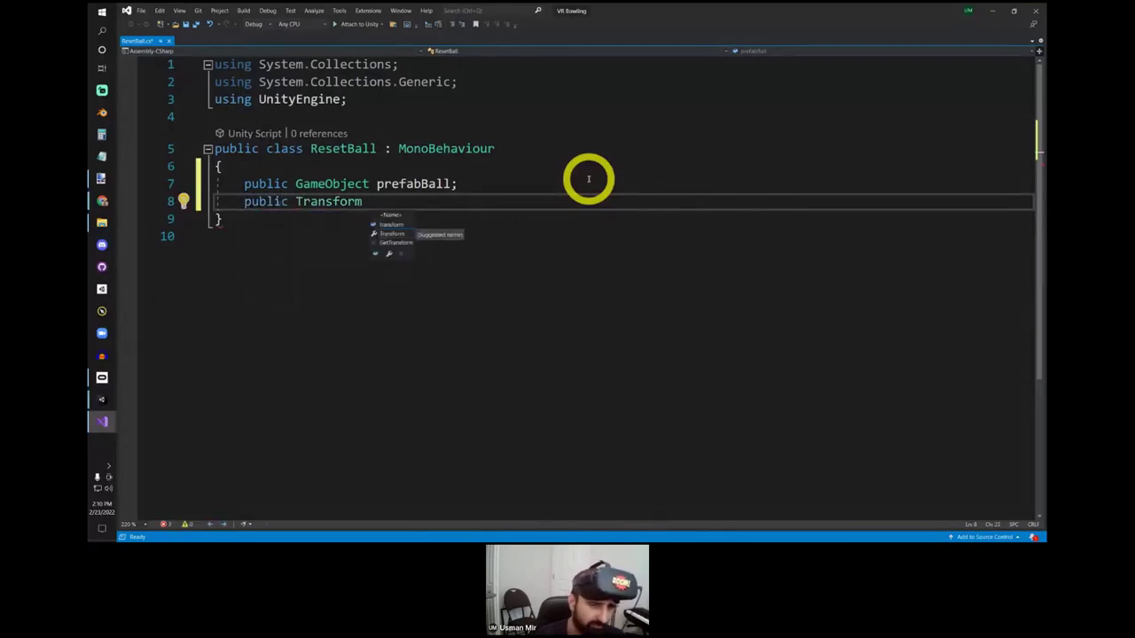
pyautogui.doubleClick(356, 202)
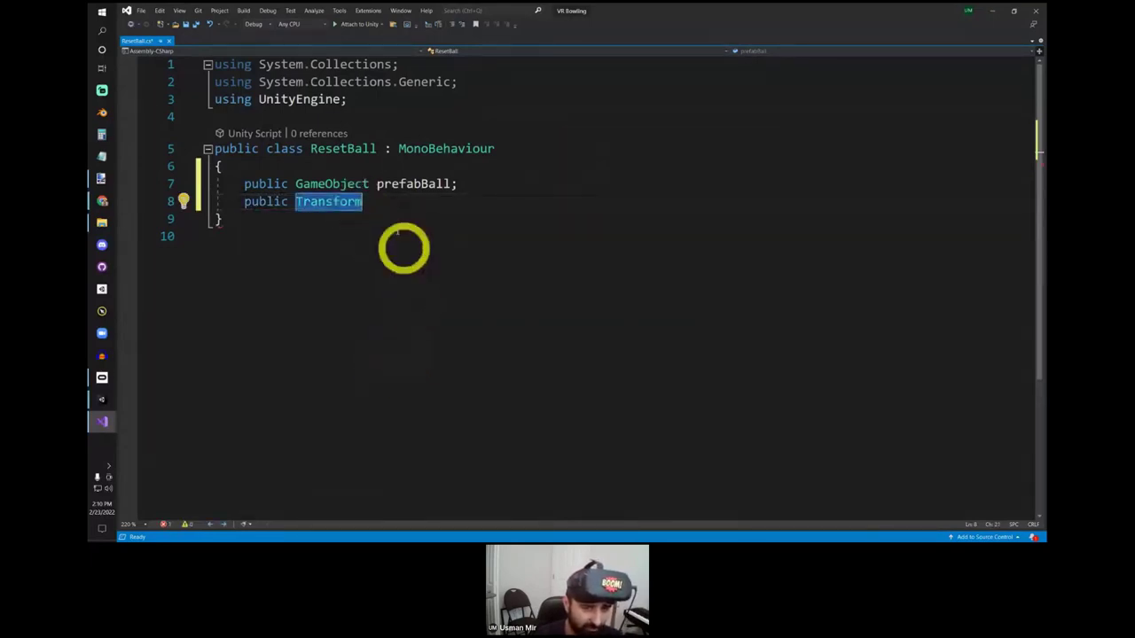
pyautogui.click(410, 199)
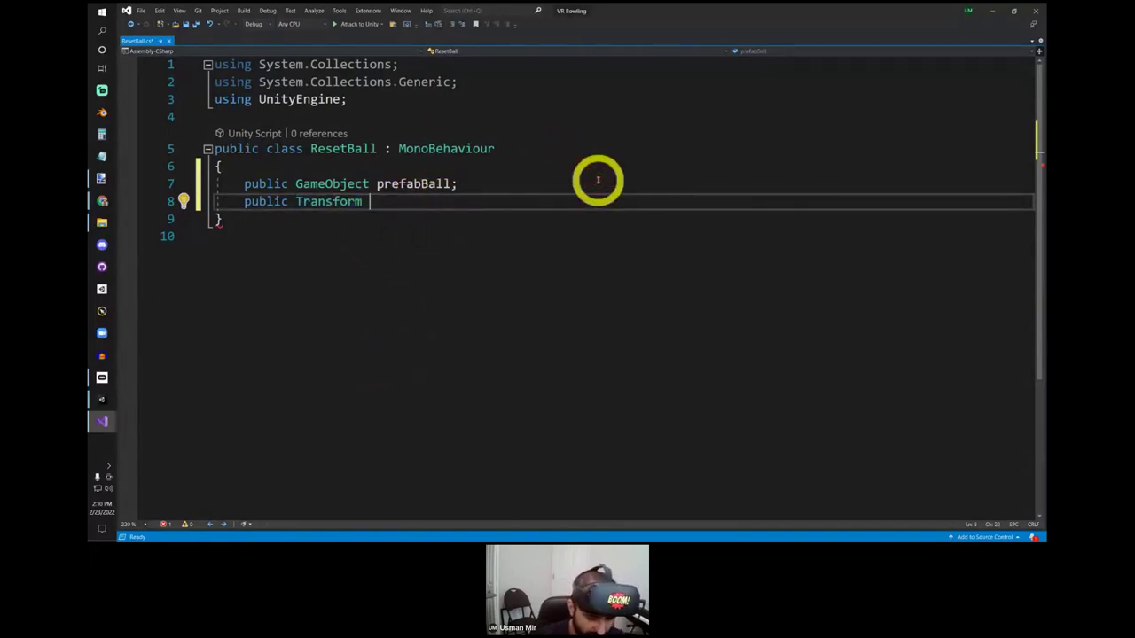
pyautogui.write('ball')
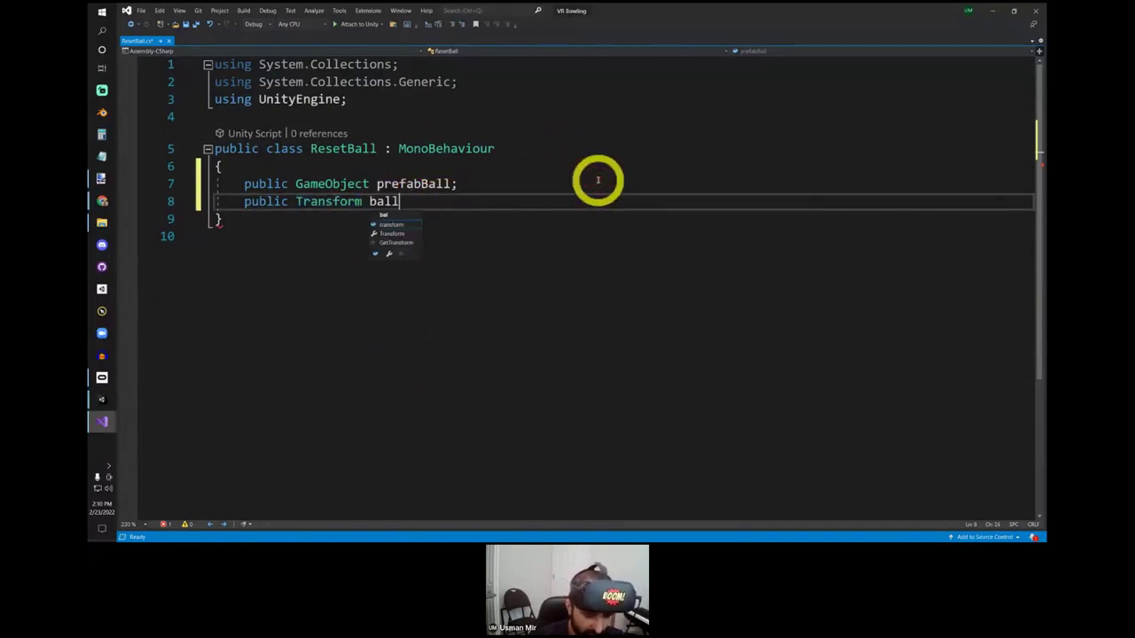
pyautogui.write('Spawn;')
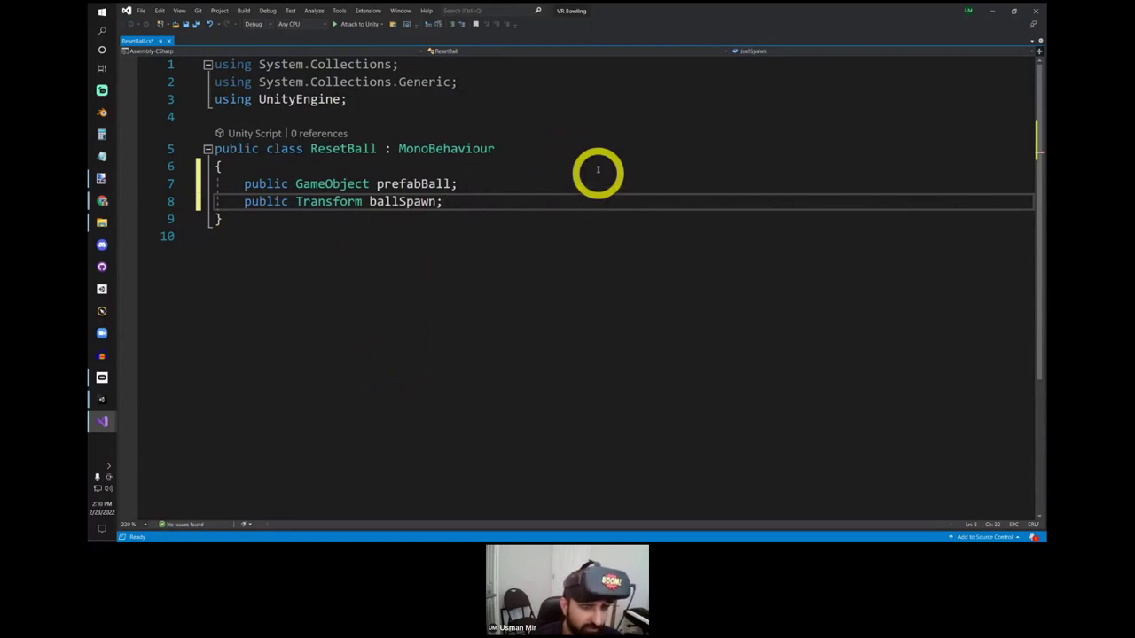
pyautogui.doubleClick(399, 203)
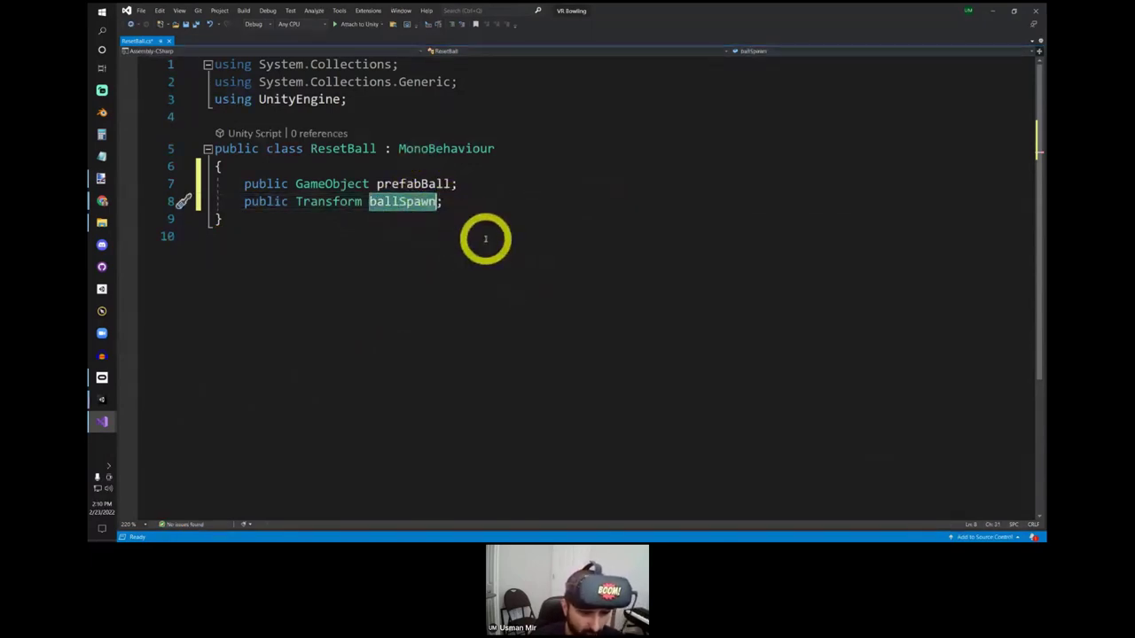
pyautogui.click(451, 203)
pyautogui.press('Return')
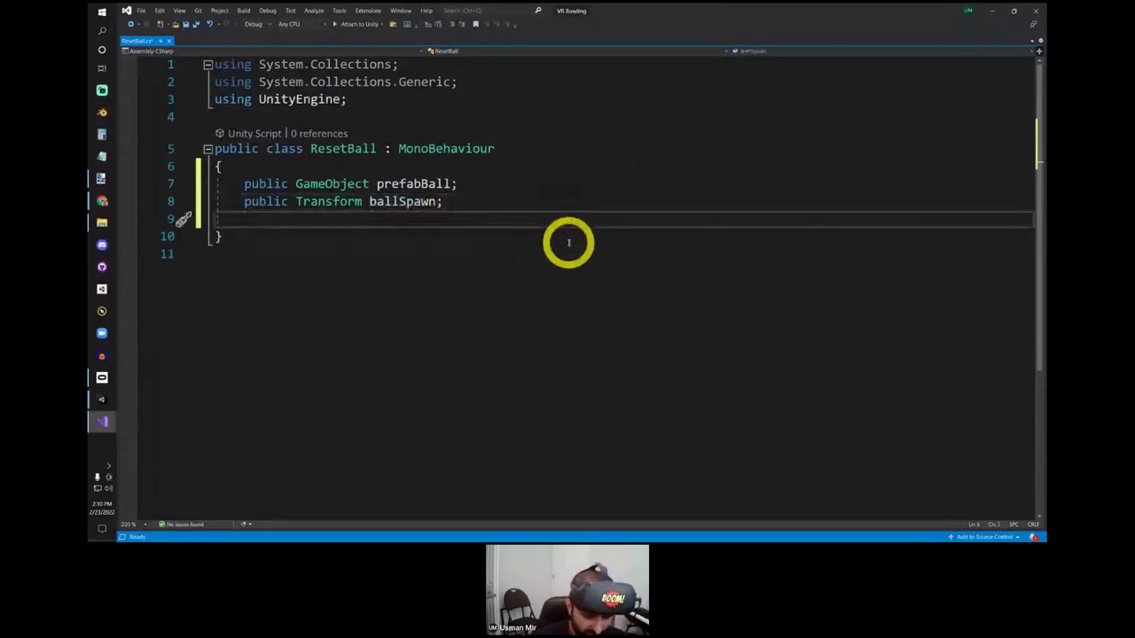
pyautogui.write('private ')
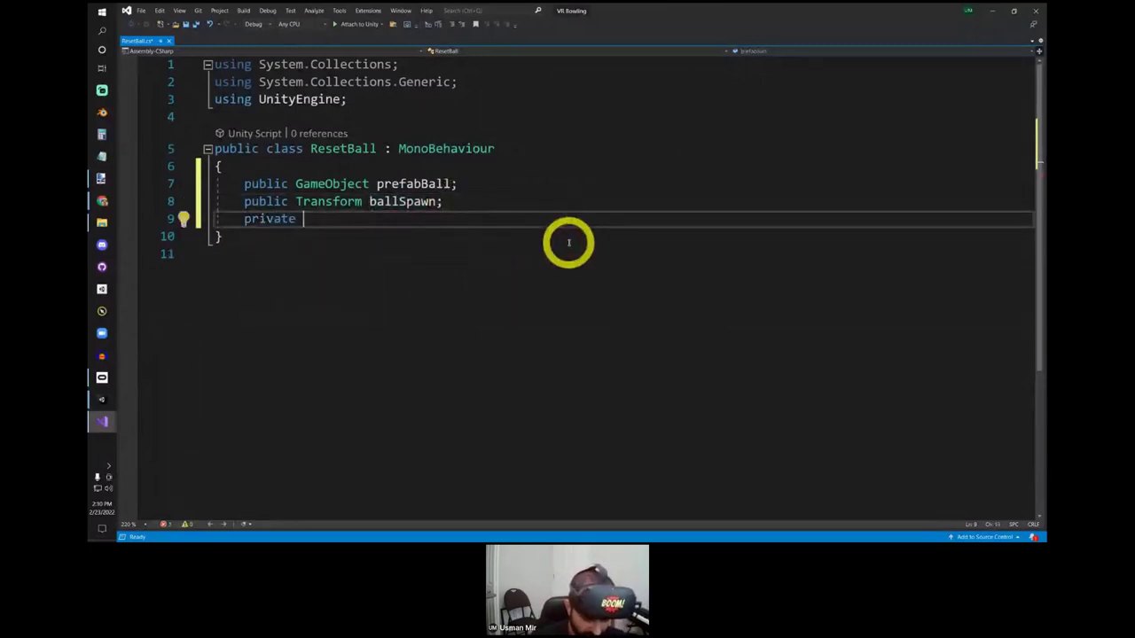
pyautogui.write('Game')
pyautogui.press('Tab')
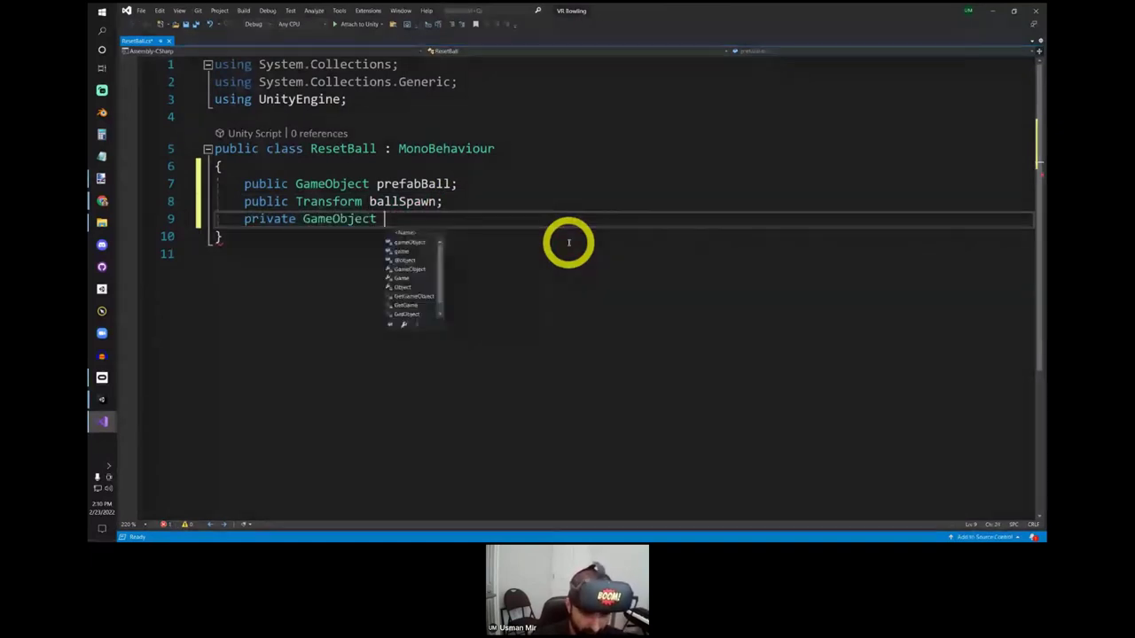
pyautogui.write('currentBa')
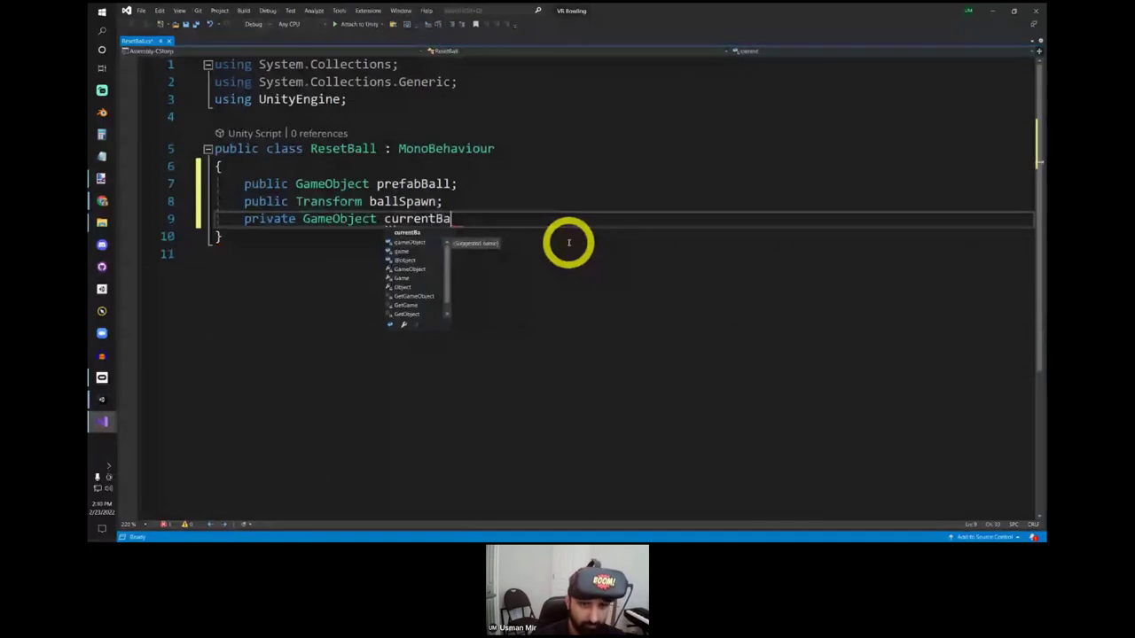
pyautogui.write('ll;')
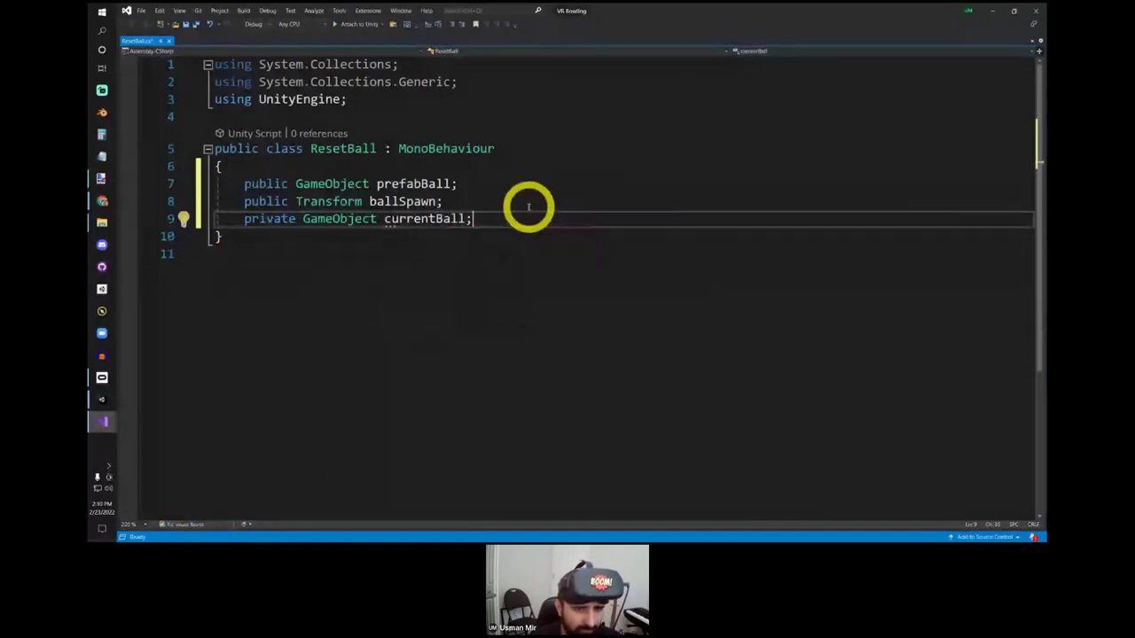
# Step: Add an empty OnTriggerEnter(Collider other) method below the fields
pyautogui.keyDown('shift'); pyautogui.click(618, 162); pyautogui.keyUp('shift')
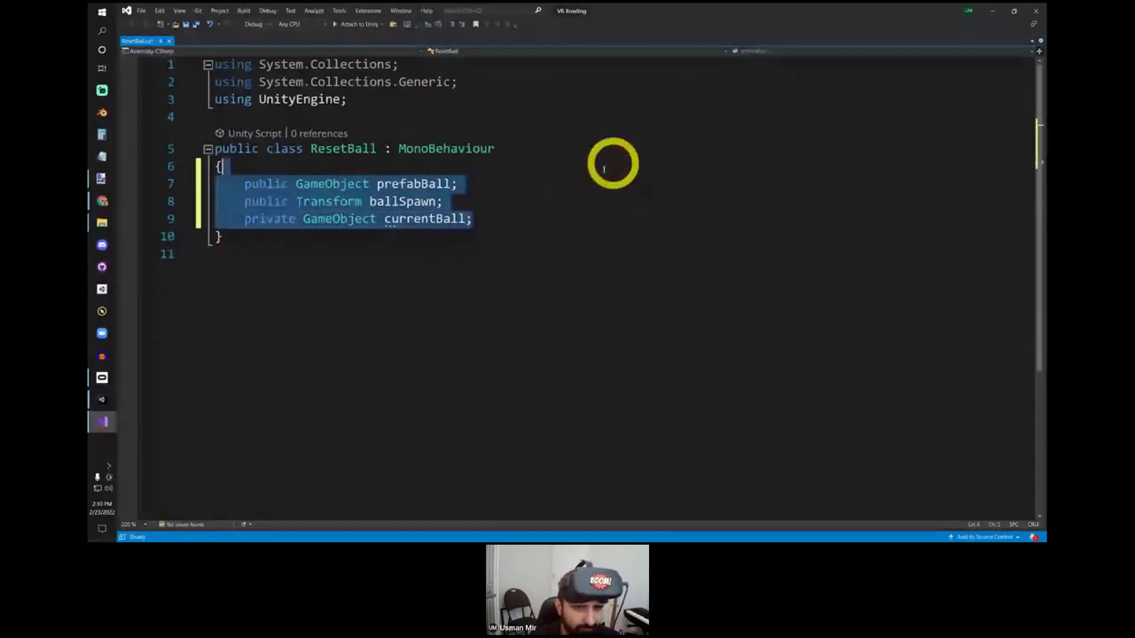
pyautogui.click(591, 233)
pyautogui.click(604, 220)
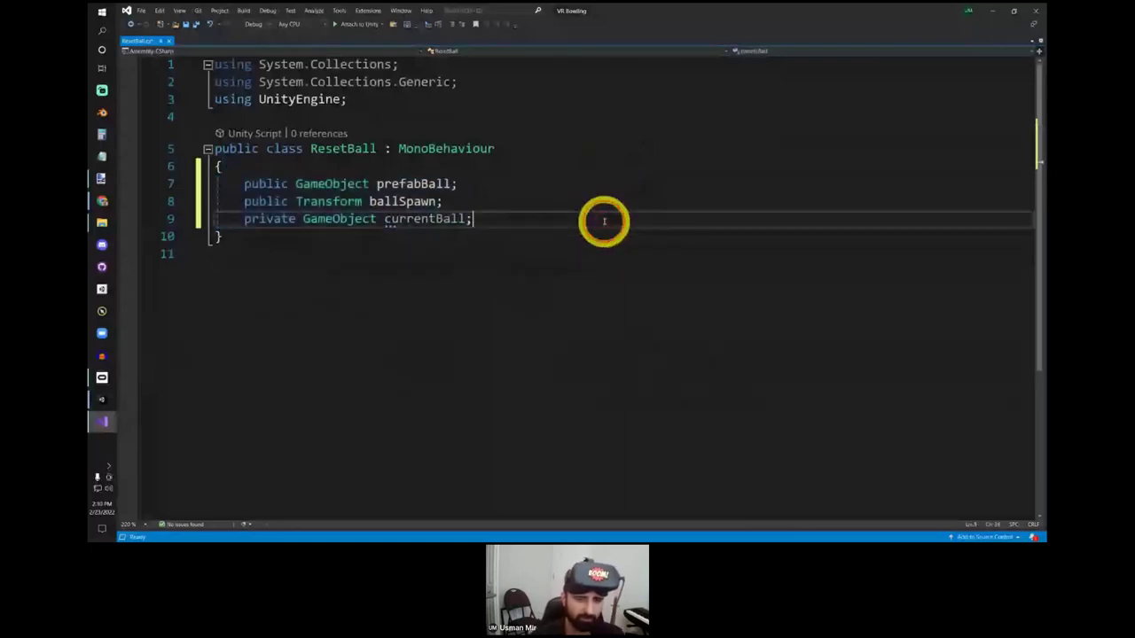
pyautogui.press('Return')
pyautogui.press('Return')
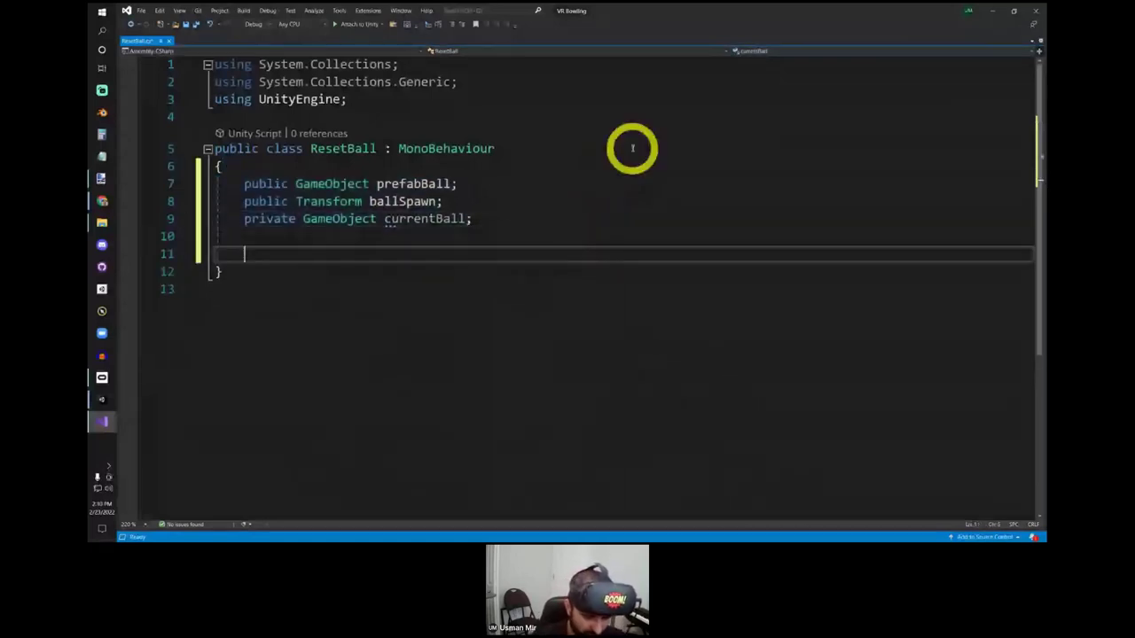
pyautogui.write('void OnTri')
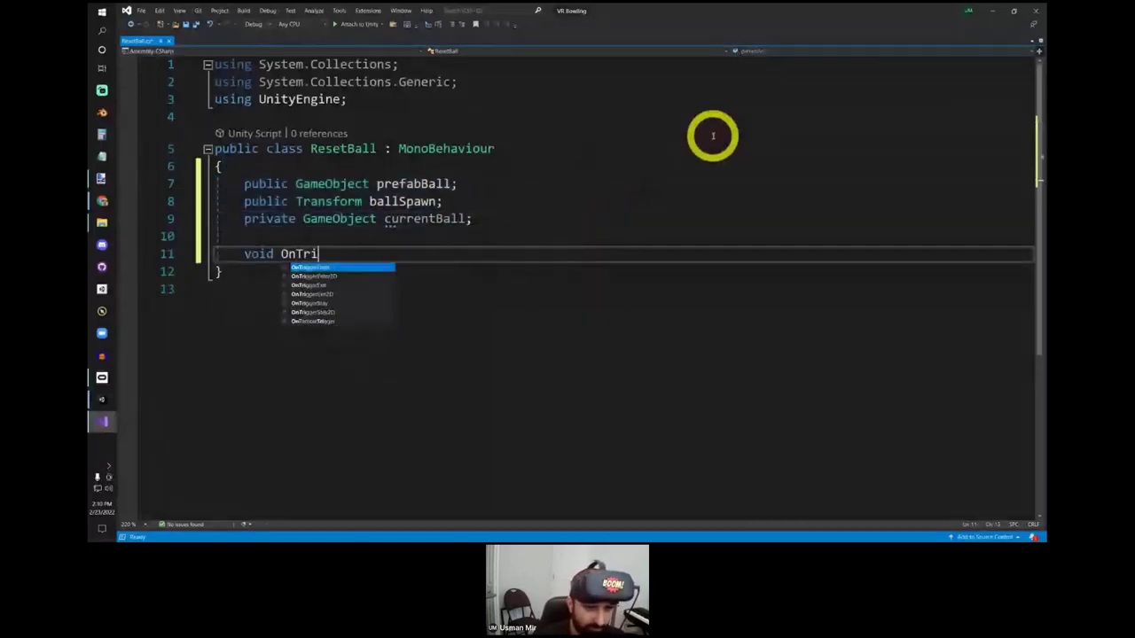
pyautogui.press('Tab')
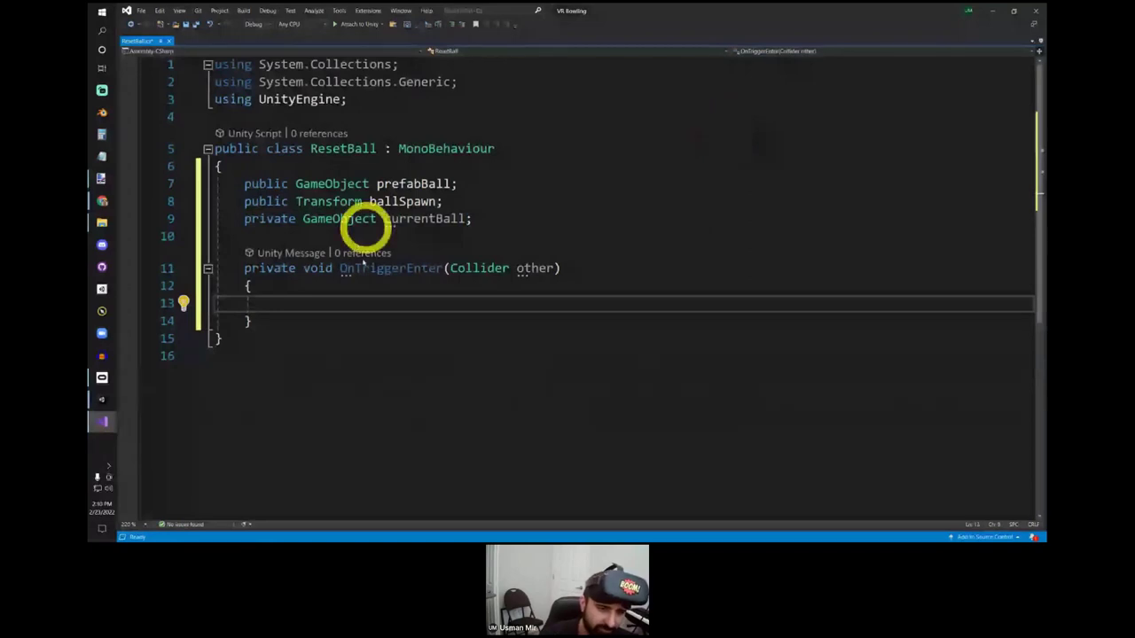
# Step: Highlight the prefabBall and ballSpawn declarations to go over their types and names
pyautogui.moveTo(229, 339); pyautogui.dragTo(174, 155)
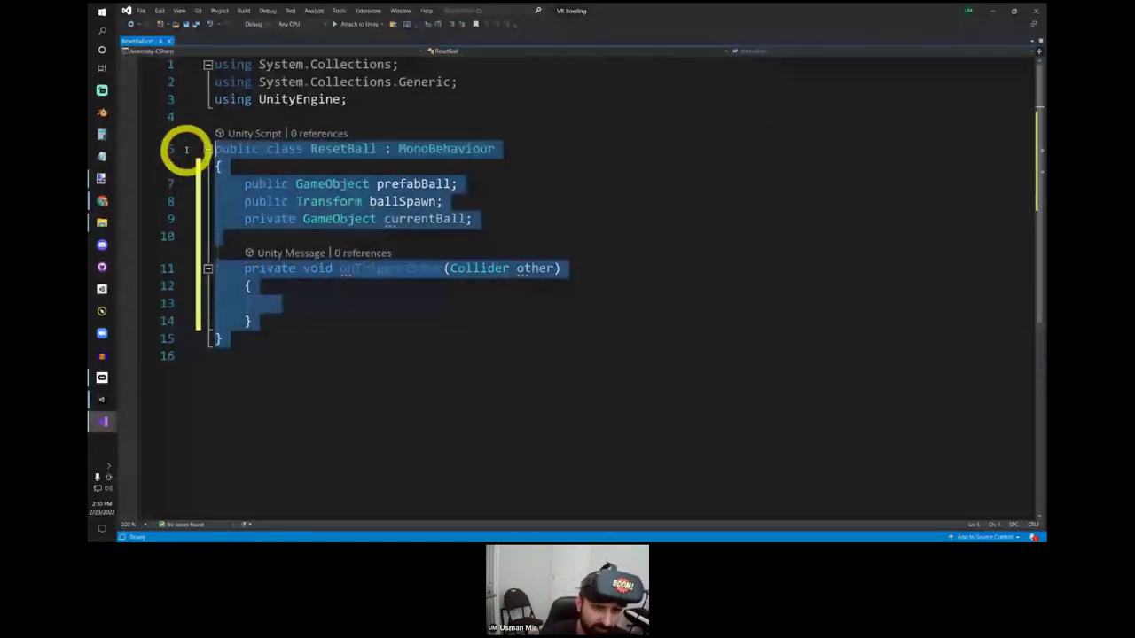
pyautogui.click(321, 307)
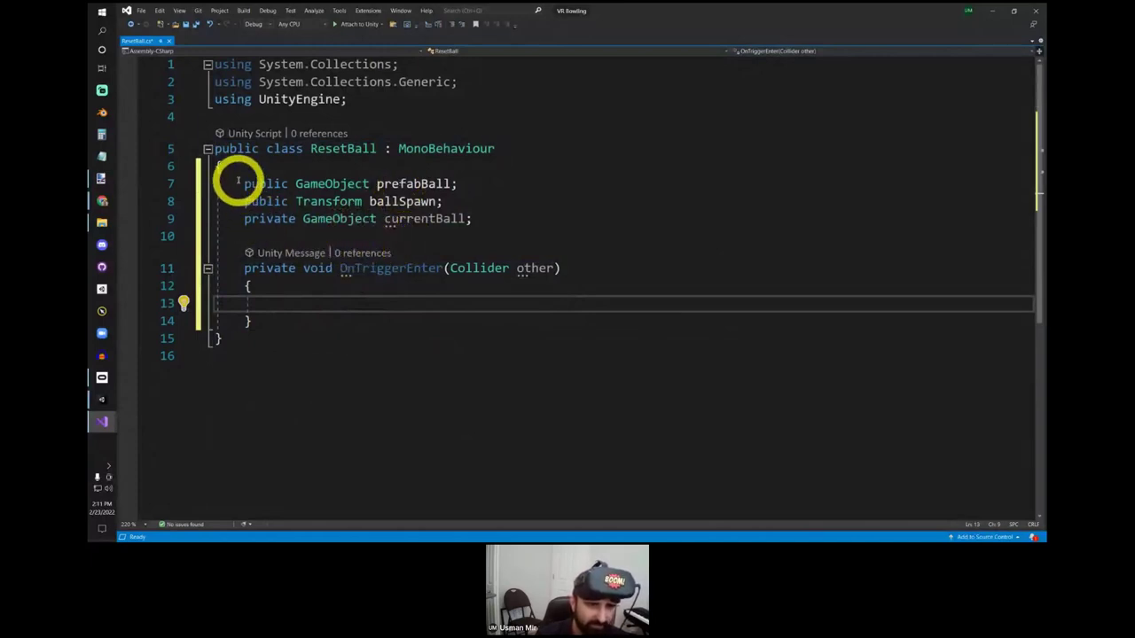
pyautogui.moveTo(233, 188); pyautogui.dragTo(561, 194)
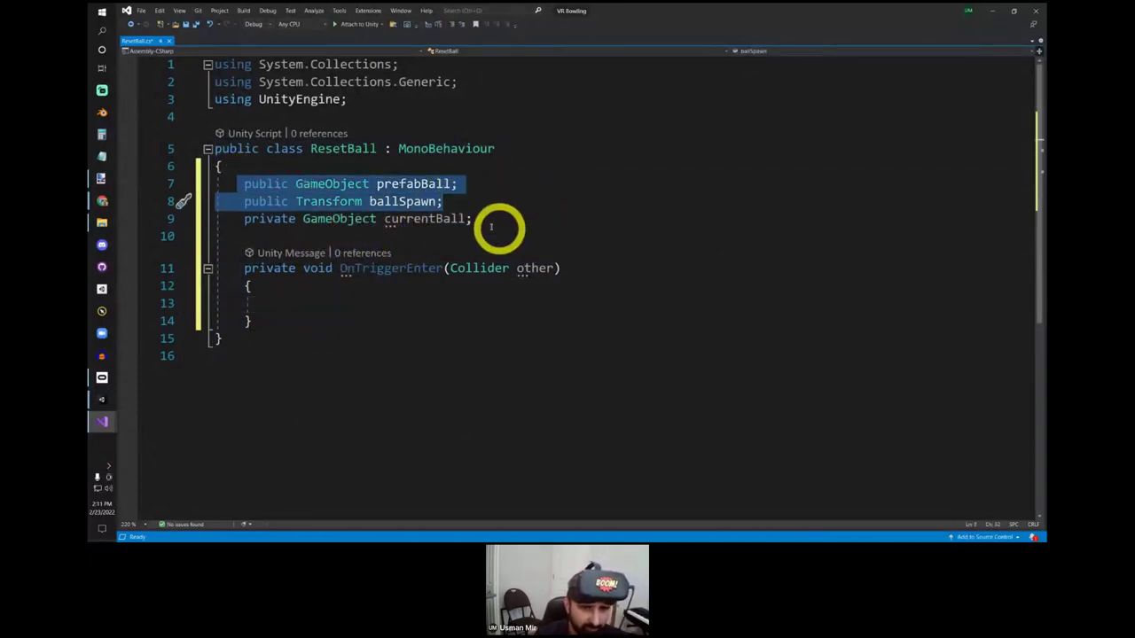
pyautogui.doubleClick(330, 184)
pyautogui.doubleClick(329, 201)
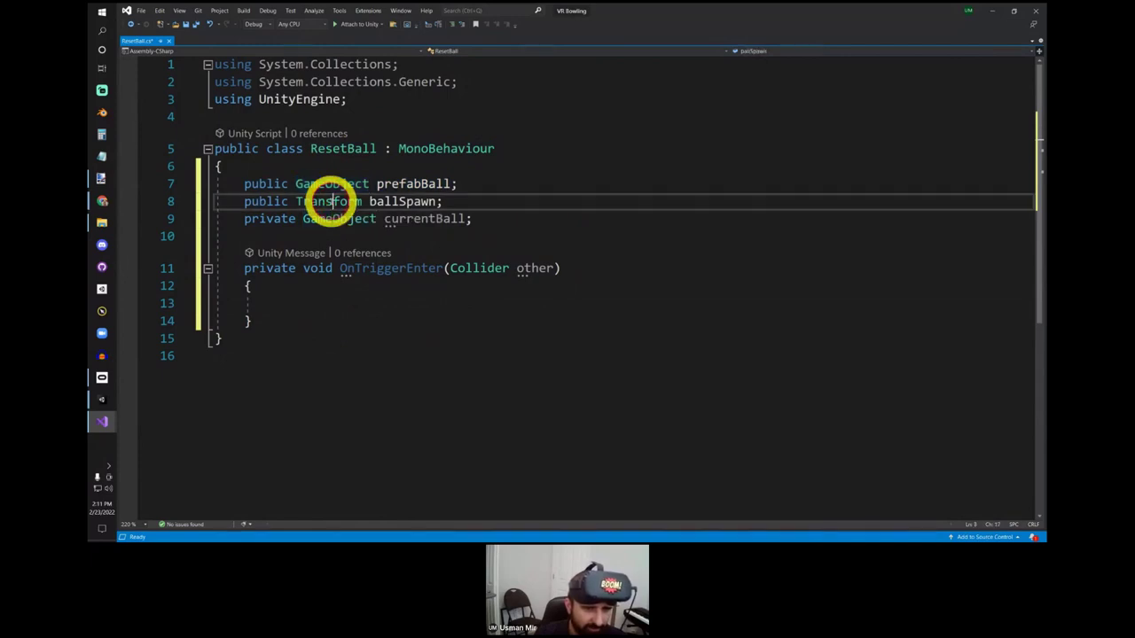
pyautogui.doubleClick(409, 184)
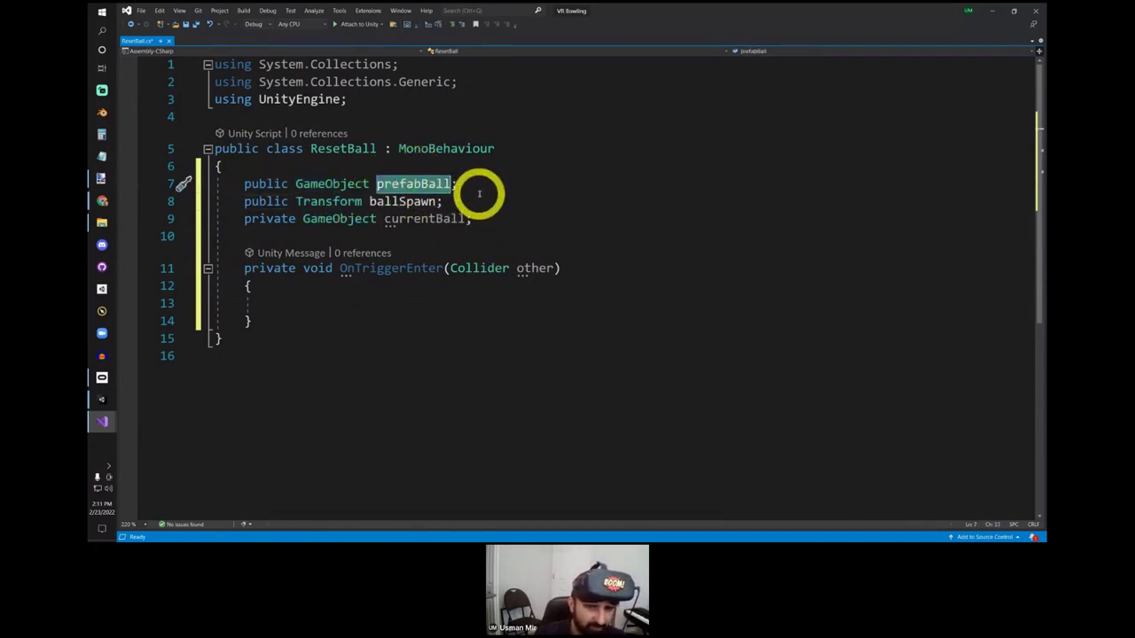
pyautogui.doubleClick(329, 183)
pyautogui.doubleClick(318, 201)
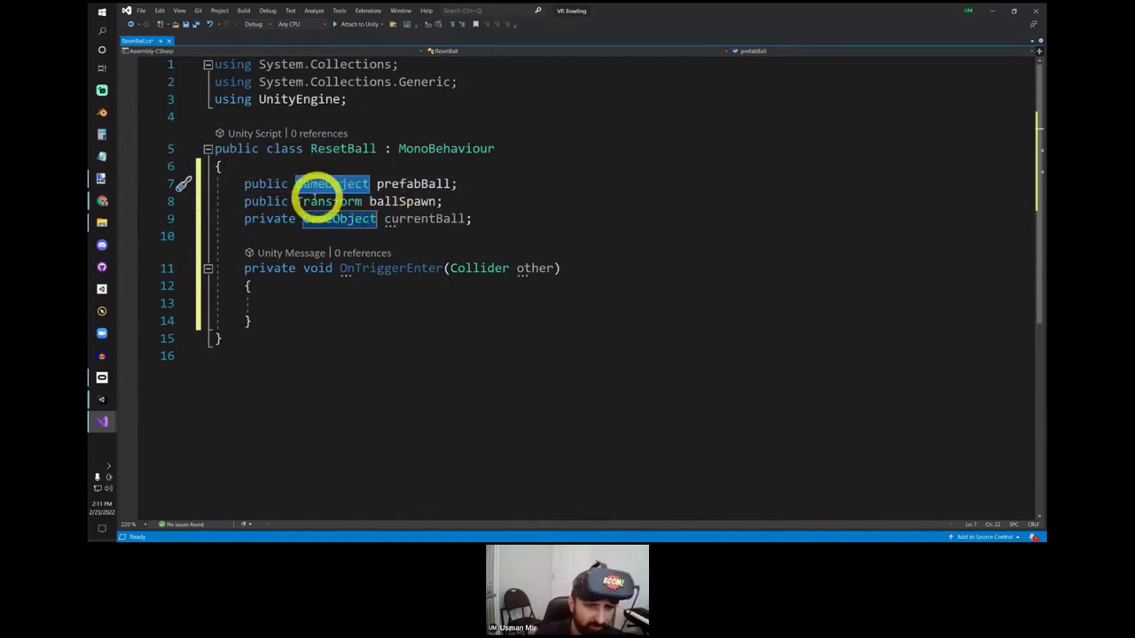
pyautogui.moveTo(361, 204); pyautogui.dragTo(511, 193)
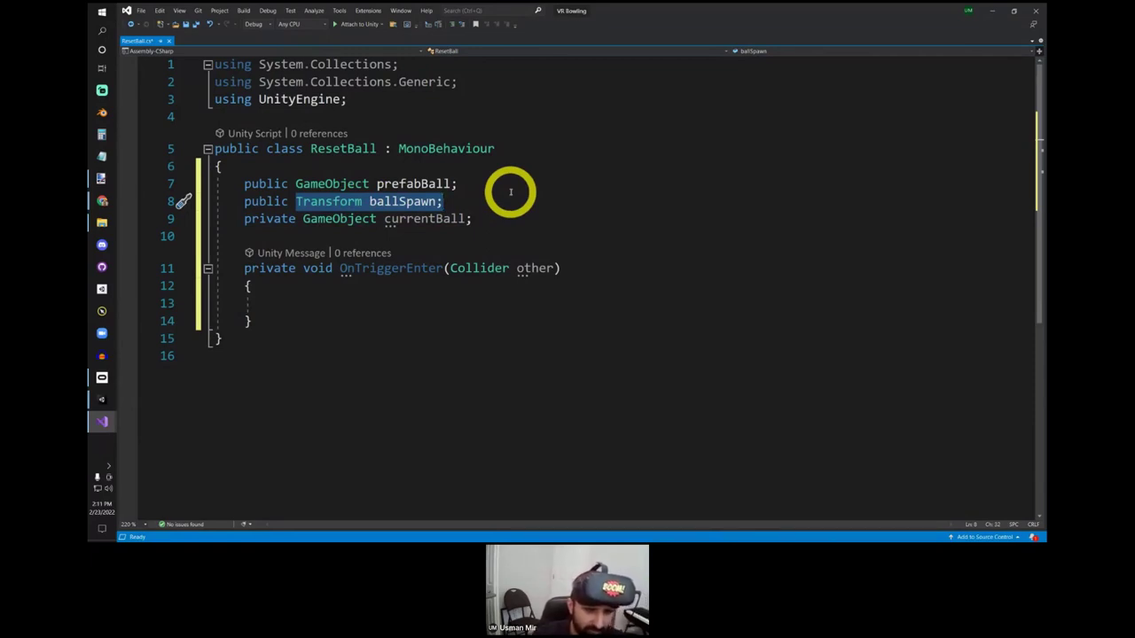
# Step: Remove the private currentBall field declaration
pyautogui.moveTo(336, 220); pyautogui.dragTo(559, 222)
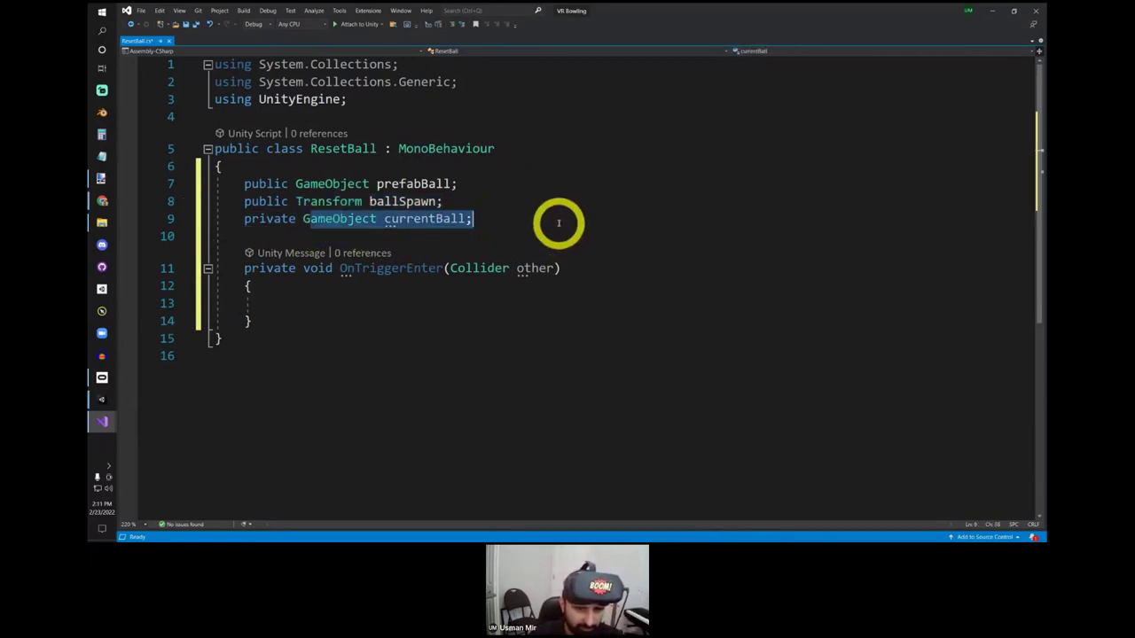
pyautogui.doubleClick(413, 220)
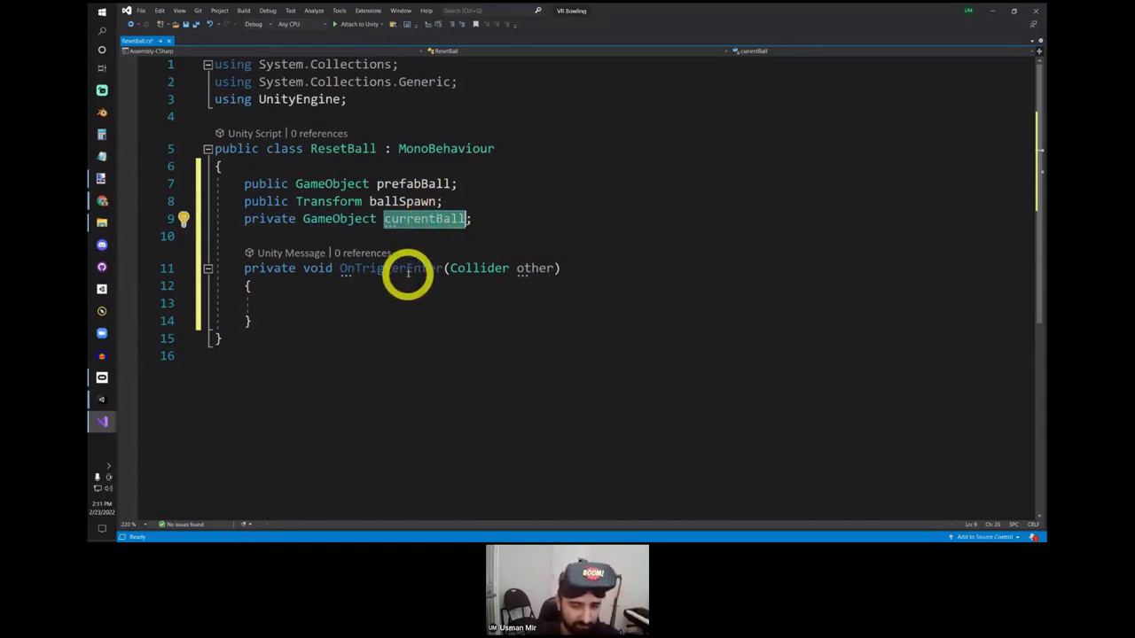
pyautogui.click(347, 303)
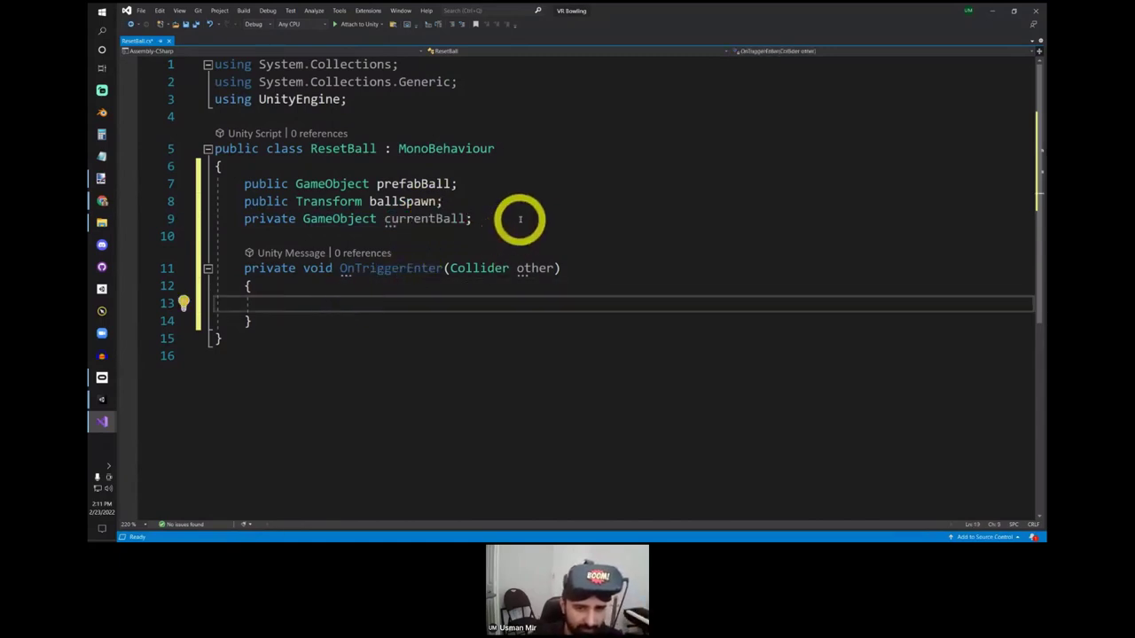
pyautogui.moveTo(520, 219); pyautogui.dragTo(573, 199)
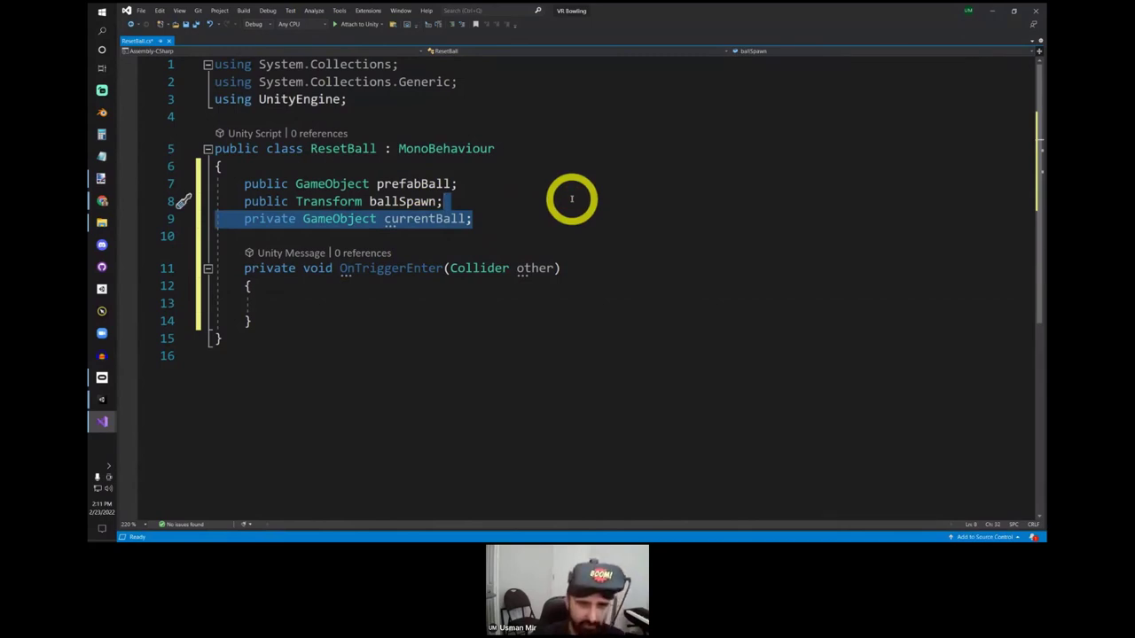
pyautogui.press('BackSpace')
pyautogui.click(375, 162)
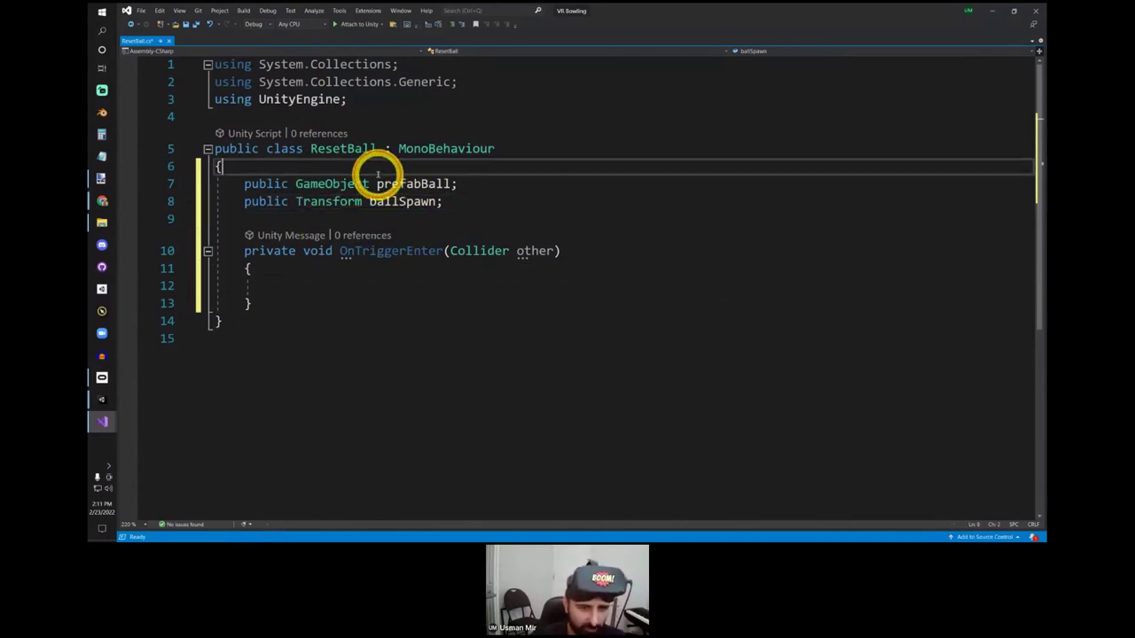
pyautogui.doubleClick(394, 184)
pyautogui.doubleClick(394, 203)
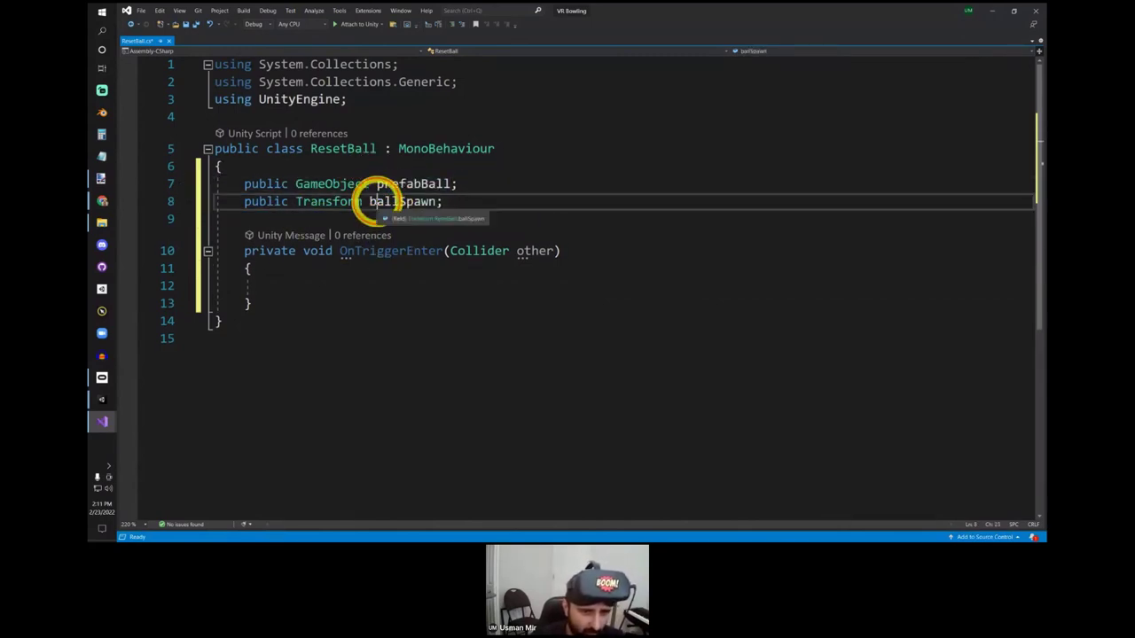
pyautogui.moveTo(317, 306); pyautogui.dragTo(620, 222)
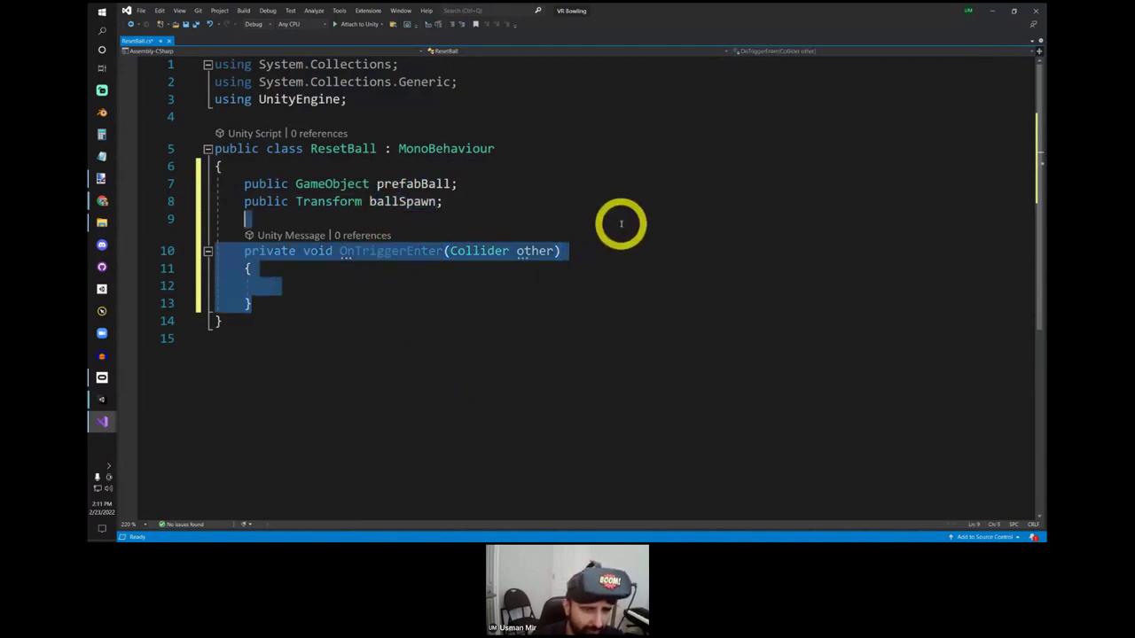
pyautogui.click(373, 289)
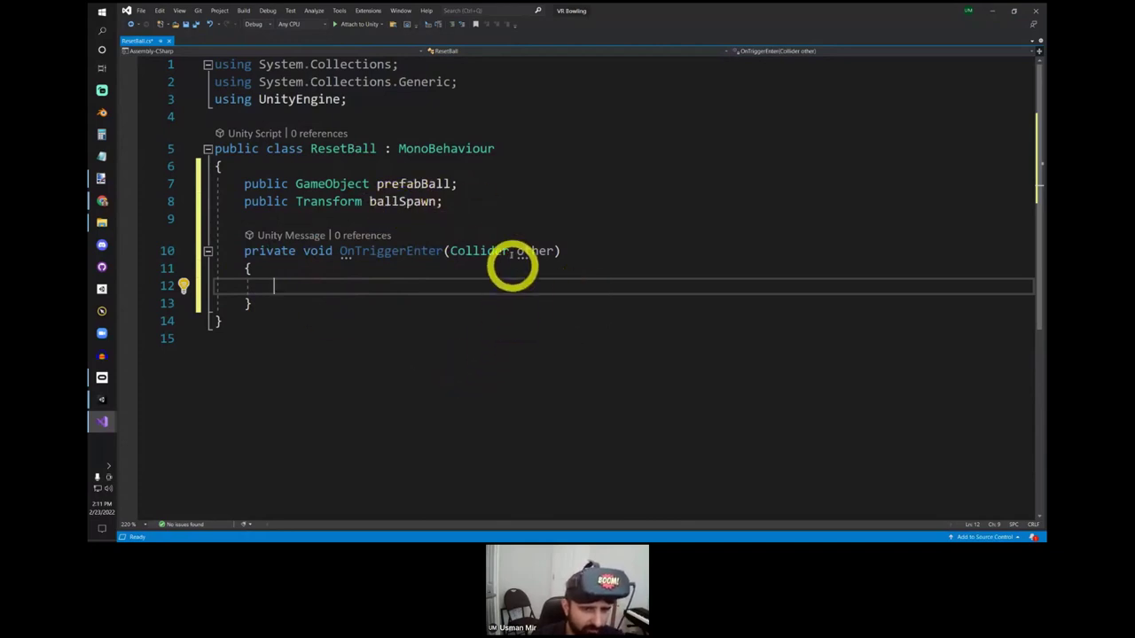
pyautogui.doubleClick(423, 183)
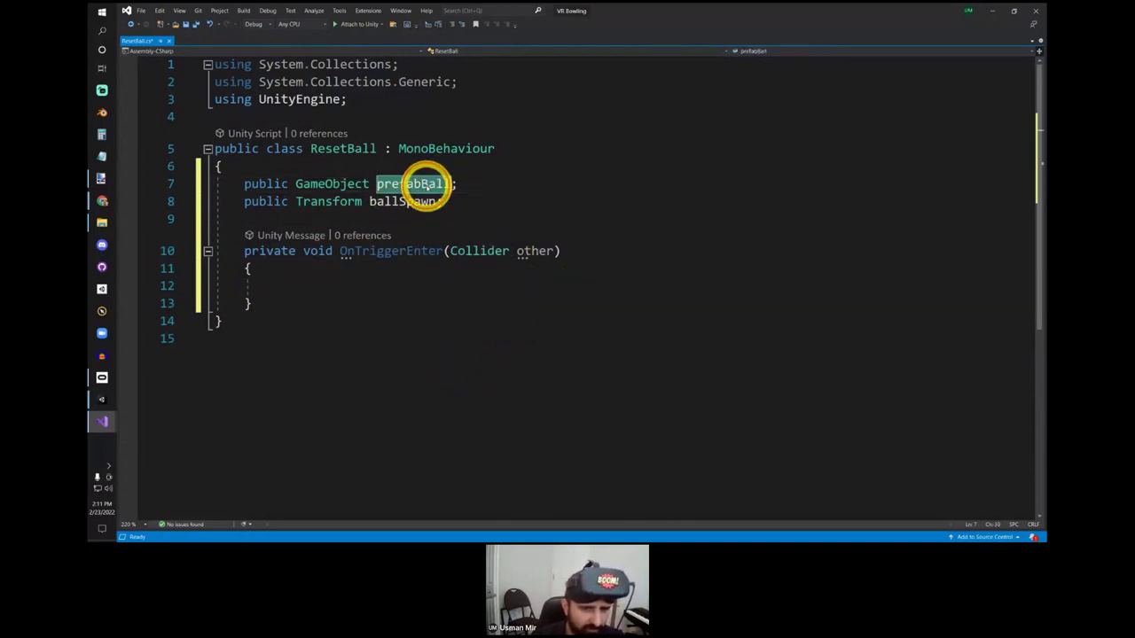
pyautogui.click(330, 282)
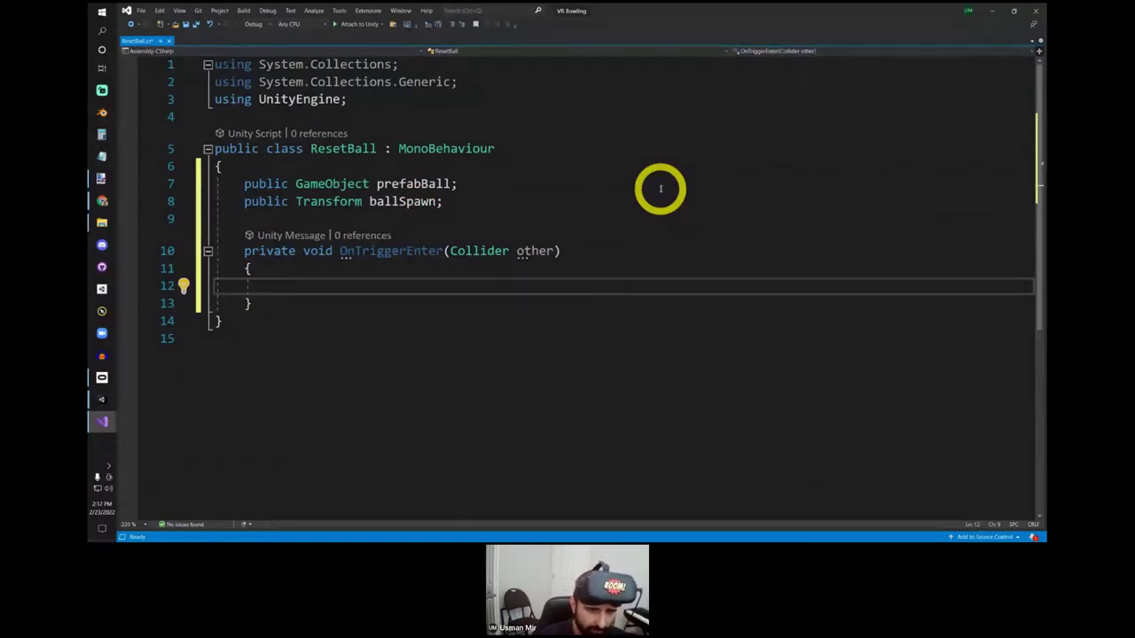
# Step: Make OnTriggerEnter call Destroy(other.gameObject) and Instantiate(prefabBall, ballSpawn.position, ballSpawn.rotation), then save
pyautogui.write('Destroy')
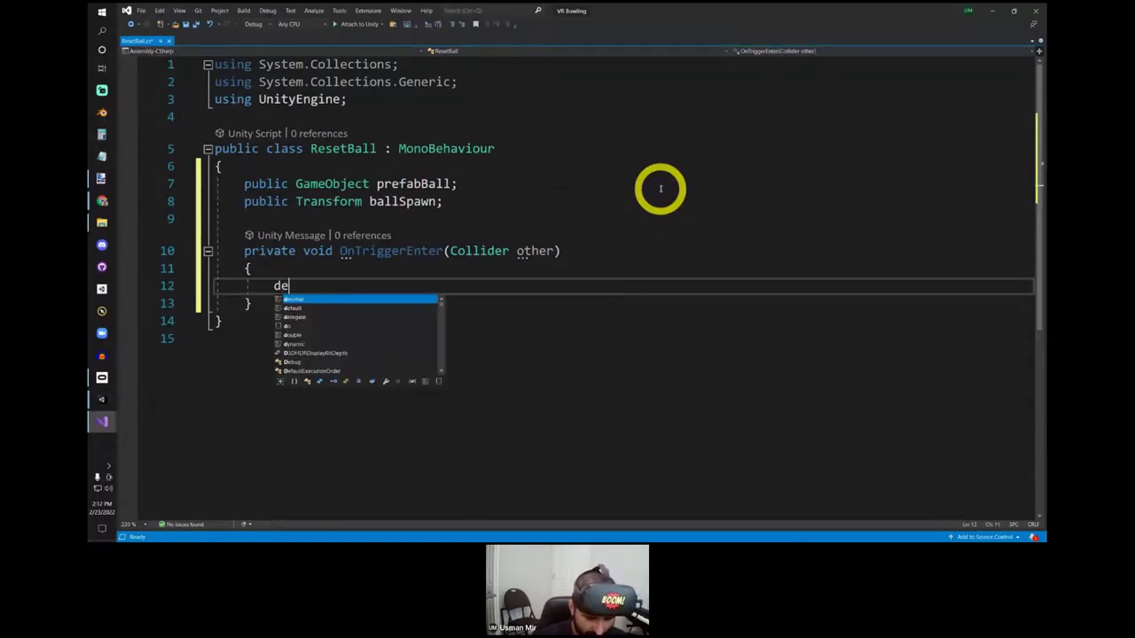
pyautogui.write('(other.gameObject')
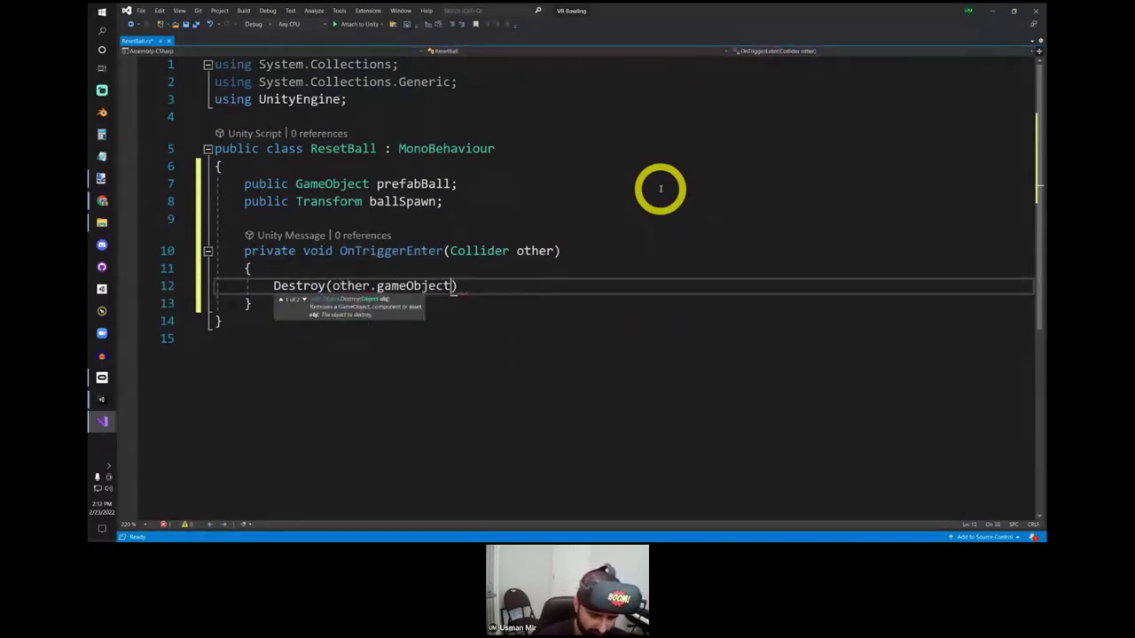
pyautogui.write(')')
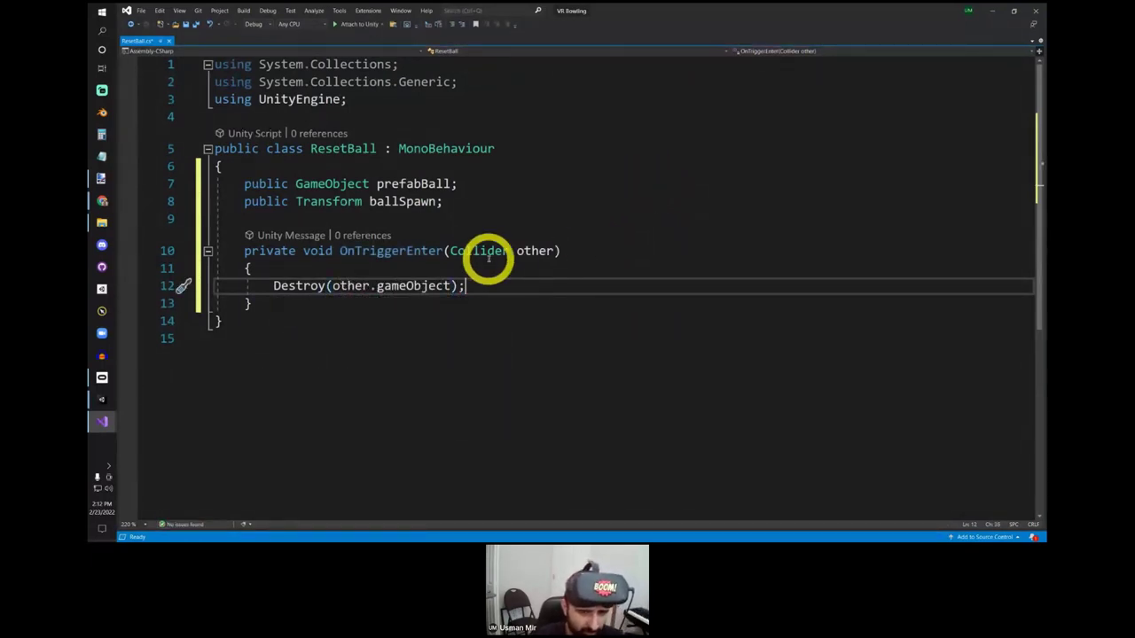
pyautogui.moveTo(489, 284); pyautogui.dragTo(518, 272)
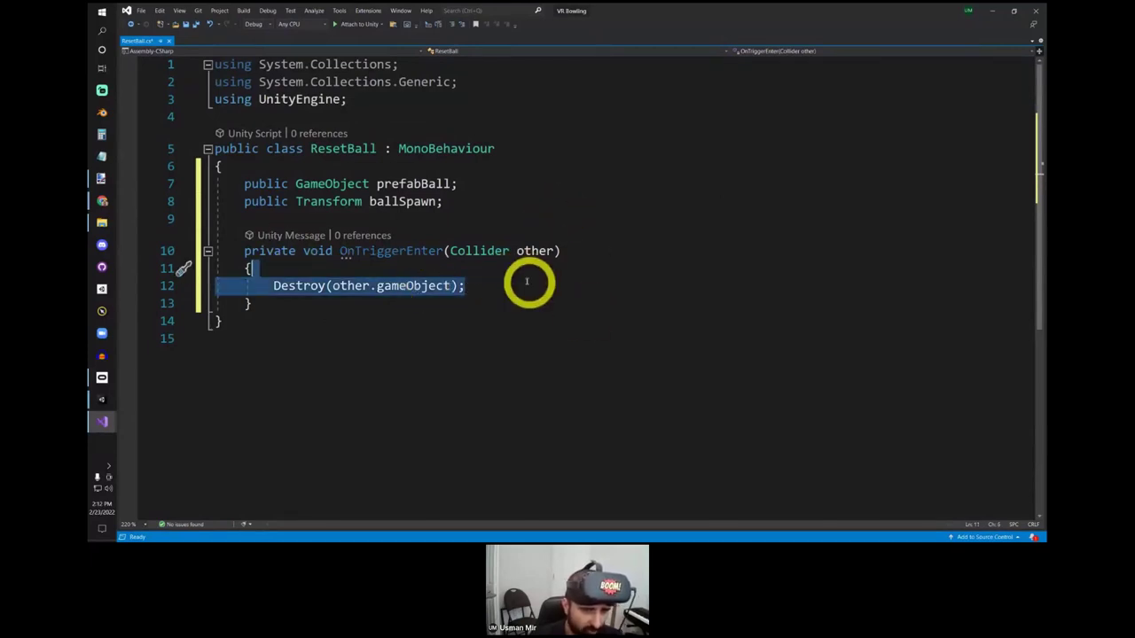
pyautogui.click(550, 282)
pyautogui.press('Return')
pyautogui.write('Instantiate')
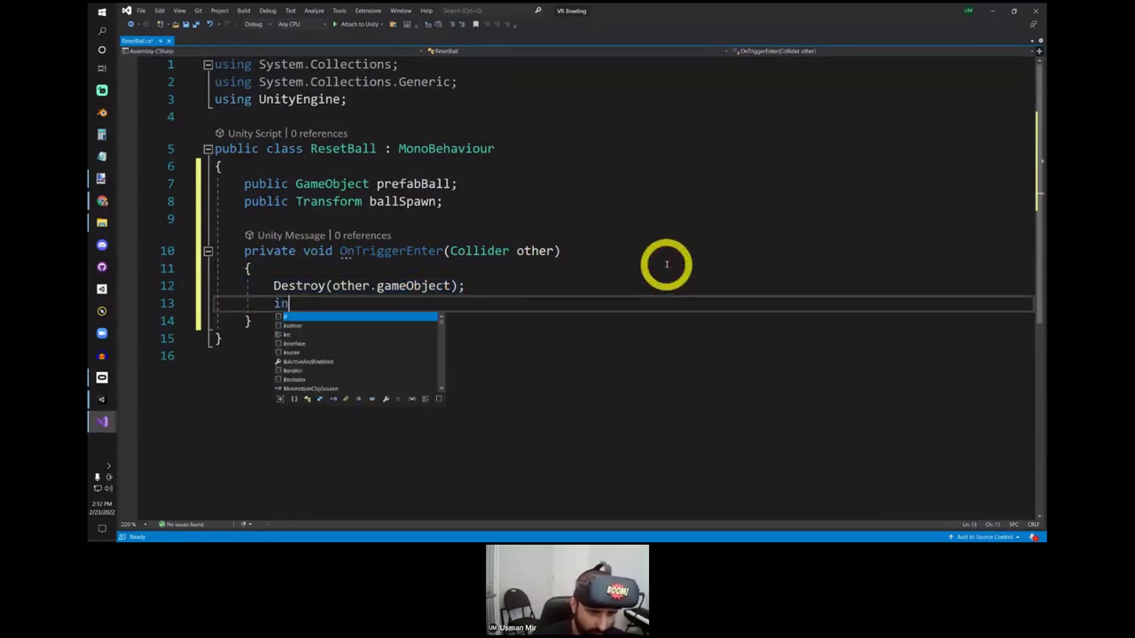
pyautogui.write('(')
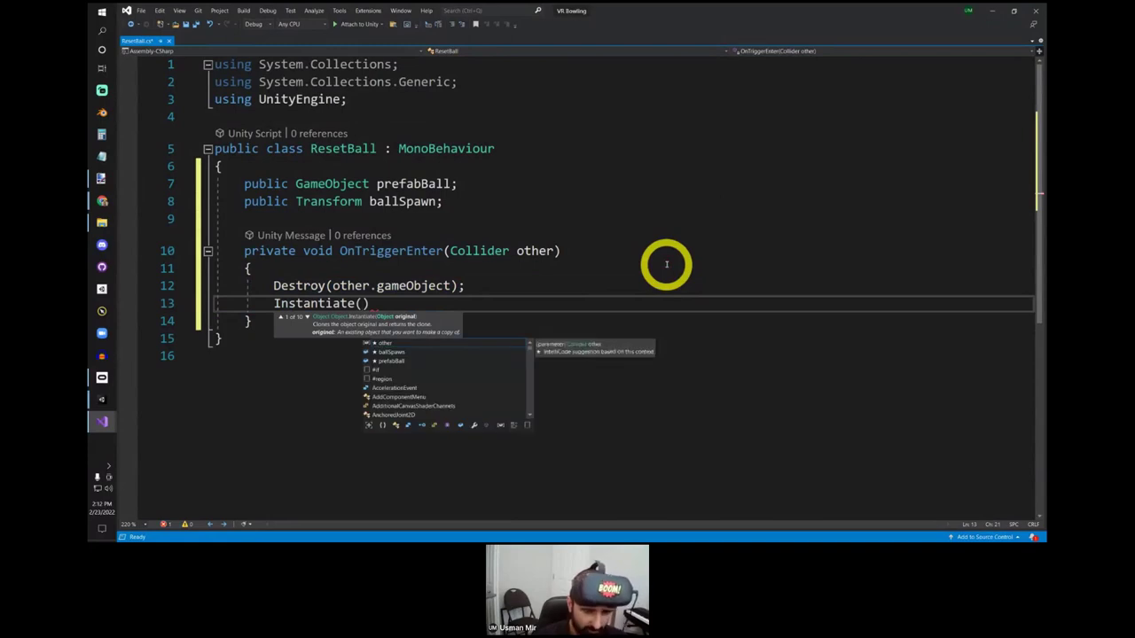
pyautogui.write('prefabBall')
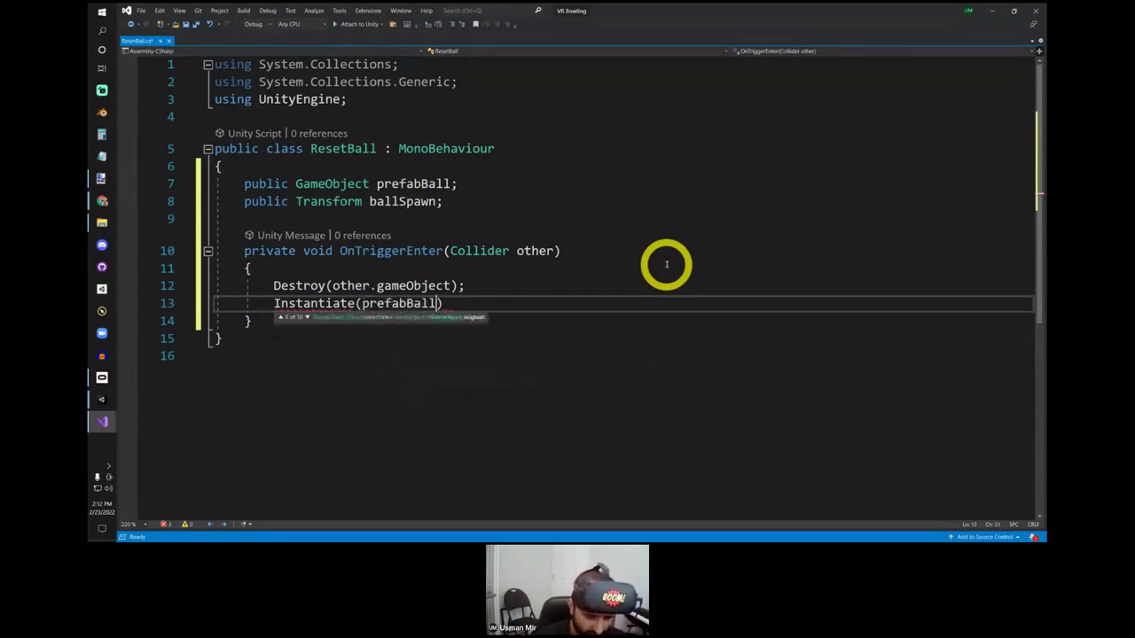
pyautogui.write(', ballSpawn')
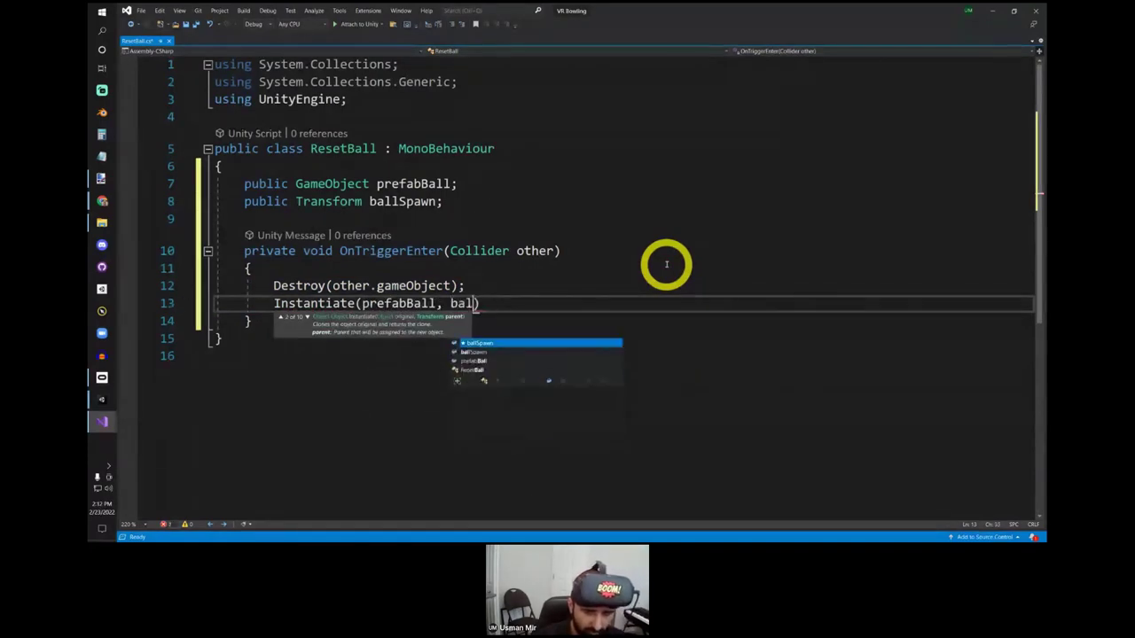
pyautogui.write('.position,')
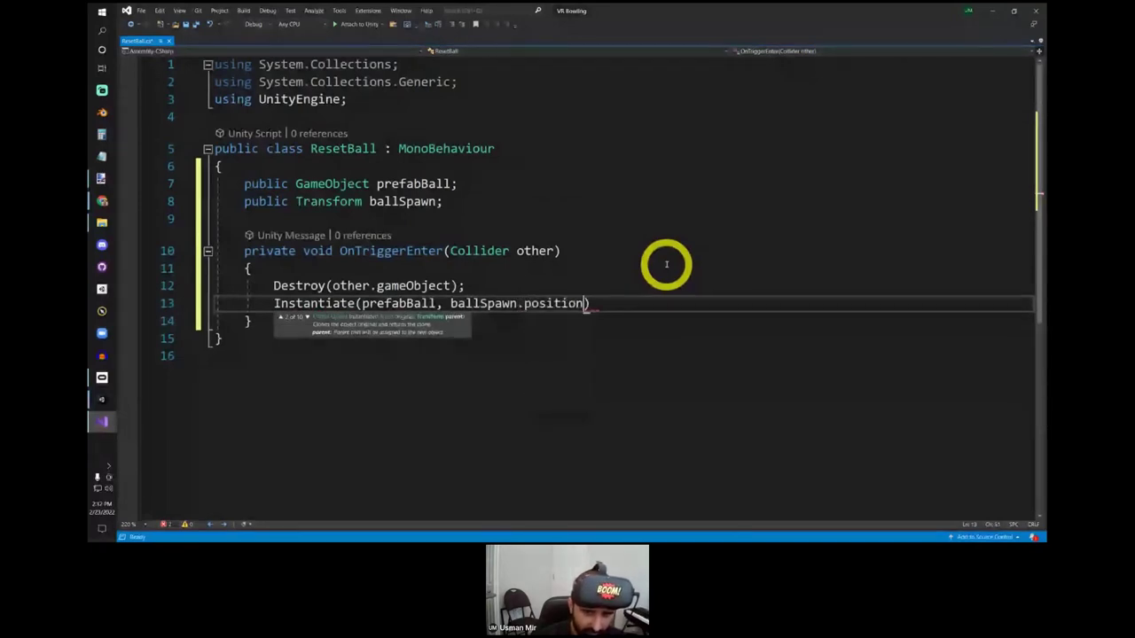
pyautogui.write('ballSpawn')
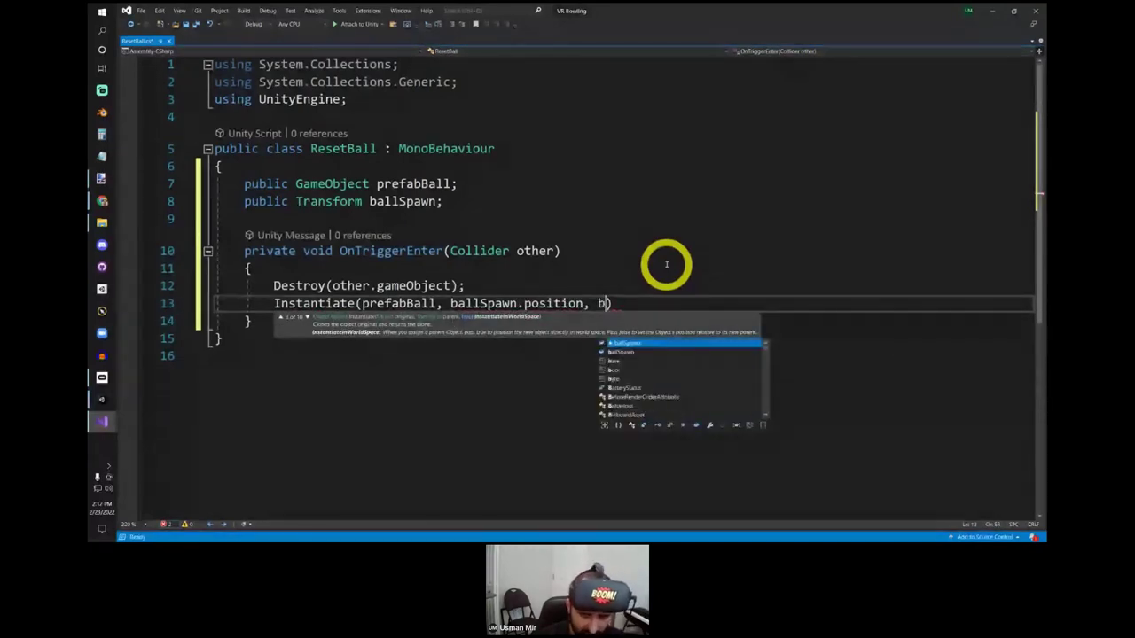
pyautogui.write('.rota')
pyautogui.press('Tab')
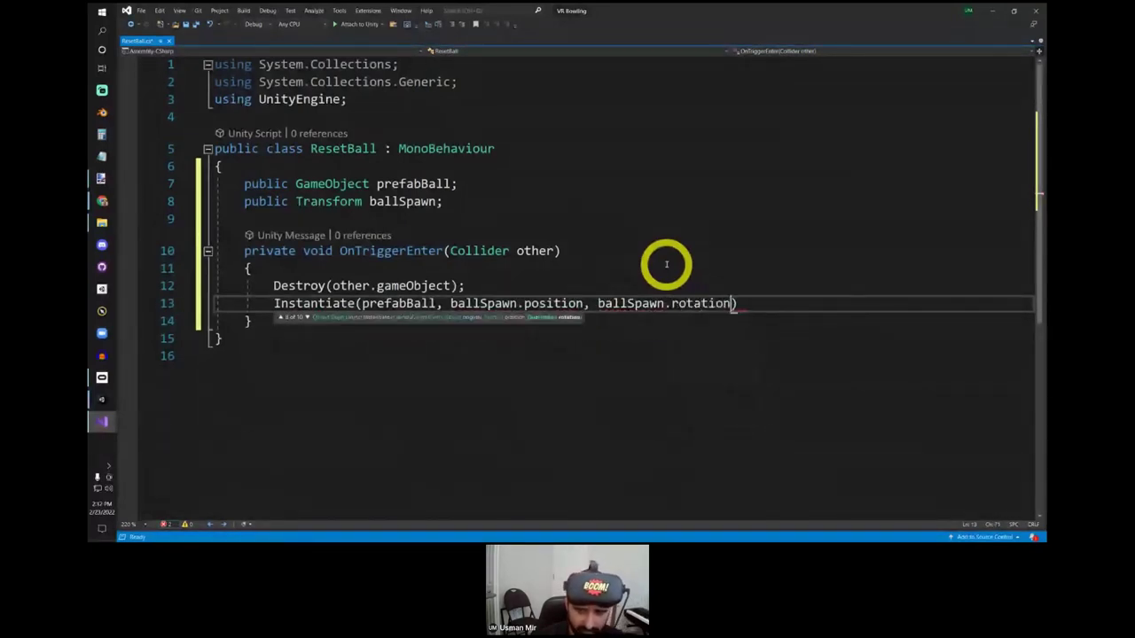
pyautogui.write(');')
pyautogui.hotkey('ctrl', 's')
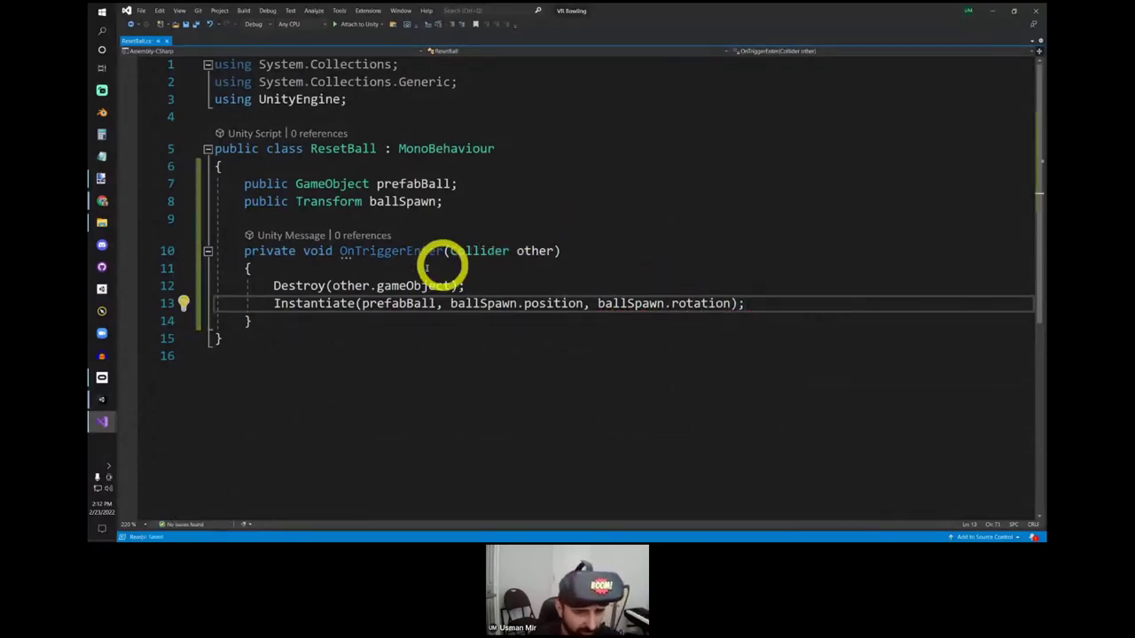
pyautogui.moveTo(245, 251)
pyautogui.mouseDown()
pyautogui.moveTo(657, 243)
pyautogui.moveTo(661, 296)
pyautogui.mouseUp()
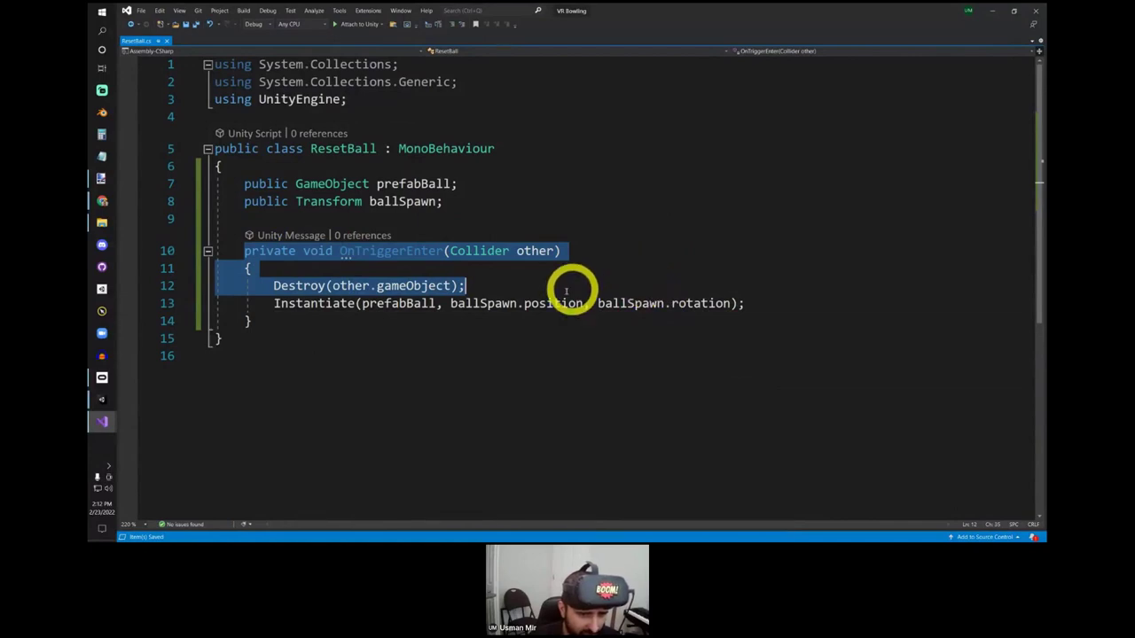
# Step: Highlight the Instantiate call with prefabBall and ballSpawn.position, and the Destroy(other.gameObject) line
pyautogui.moveTo(272, 304); pyautogui.dragTo(362, 309)
pyautogui.doubleClick(390, 305)
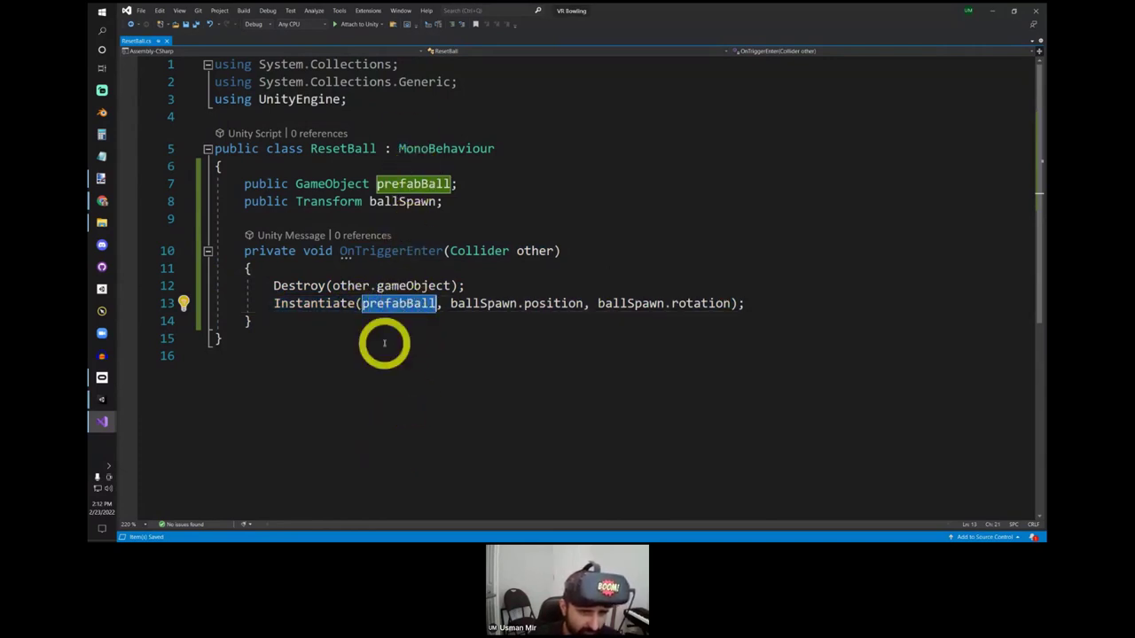
pyautogui.moveTo(451, 304); pyautogui.dragTo(730, 304)
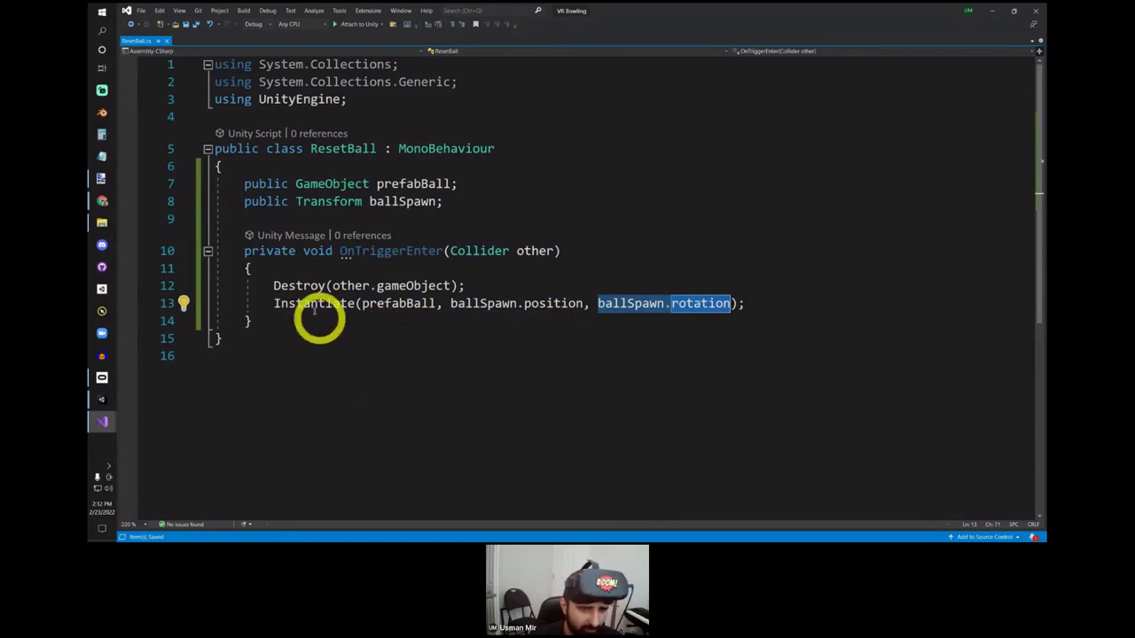
pyautogui.moveTo(271, 286); pyautogui.dragTo(784, 306)
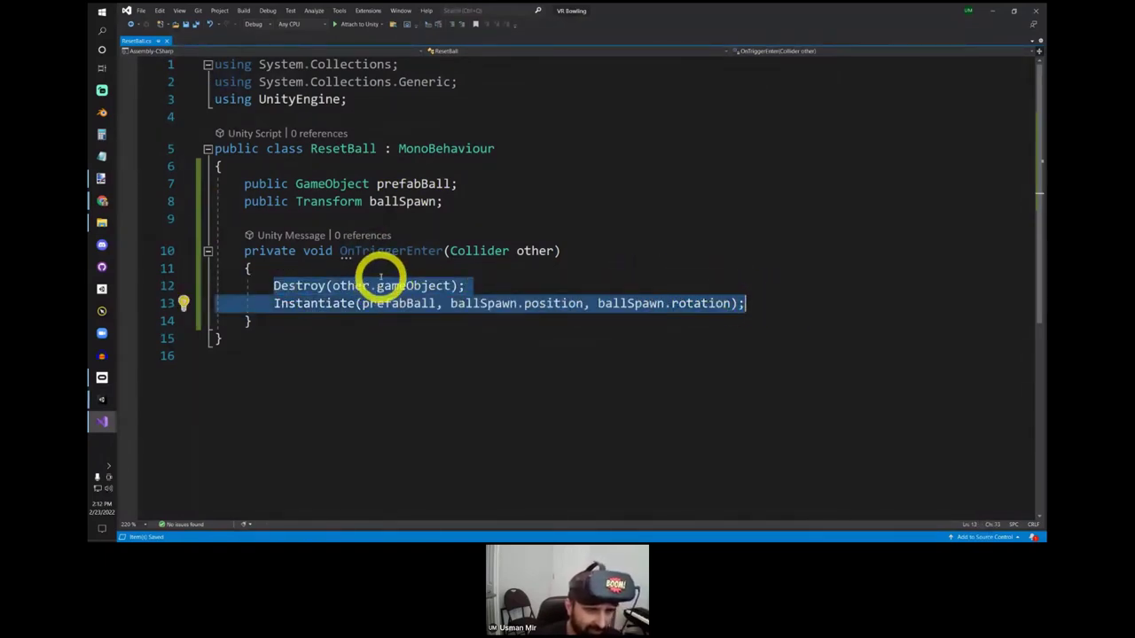
# Step: Highlight the OnTriggerEnter body, lines 8–14, the fields and the whole ResetBall class
pyautogui.click(381, 276)
pyautogui.moveTo(381, 276); pyautogui.dragTo(626, 314)
pyautogui.click(626, 310)
pyautogui.click(299, 324)
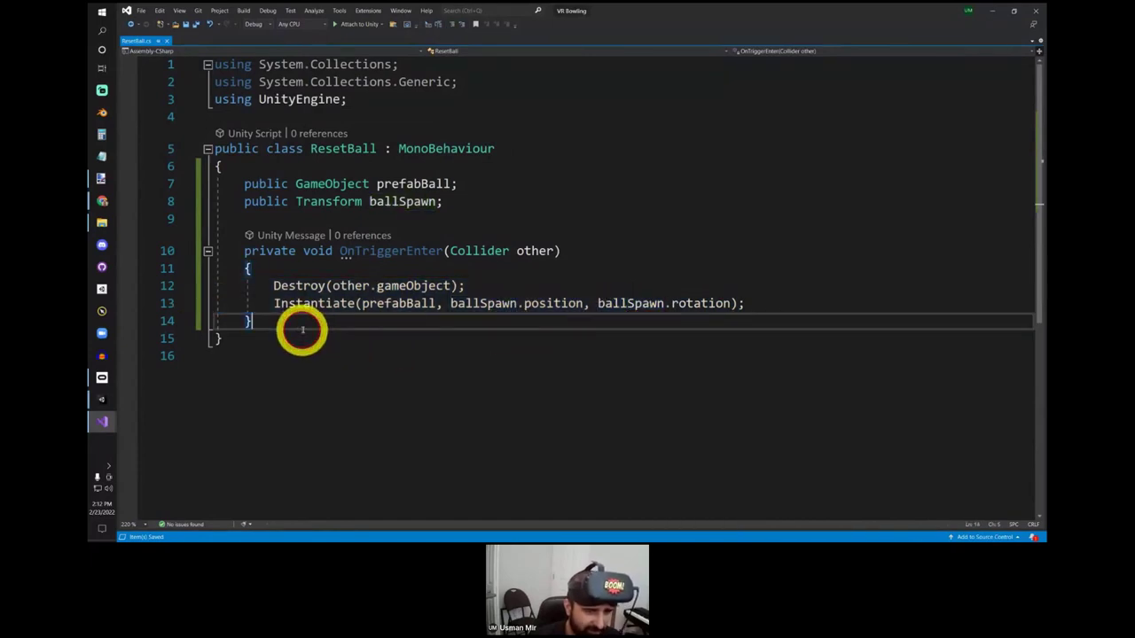
pyautogui.moveTo(346, 330); pyautogui.dragTo(200, 208)
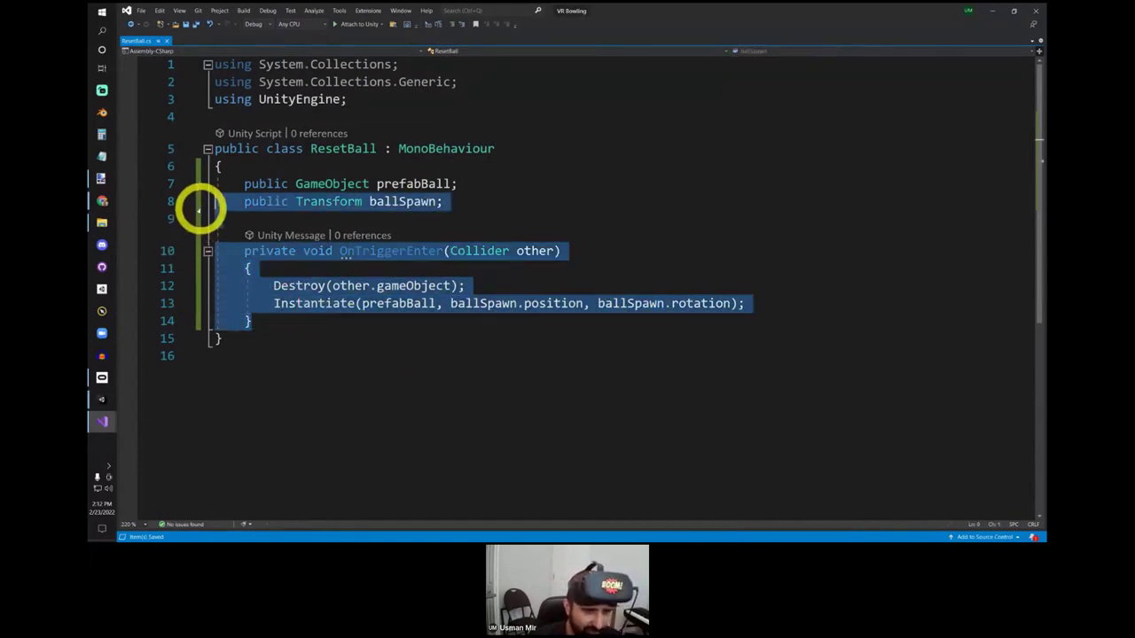
pyautogui.click(357, 344)
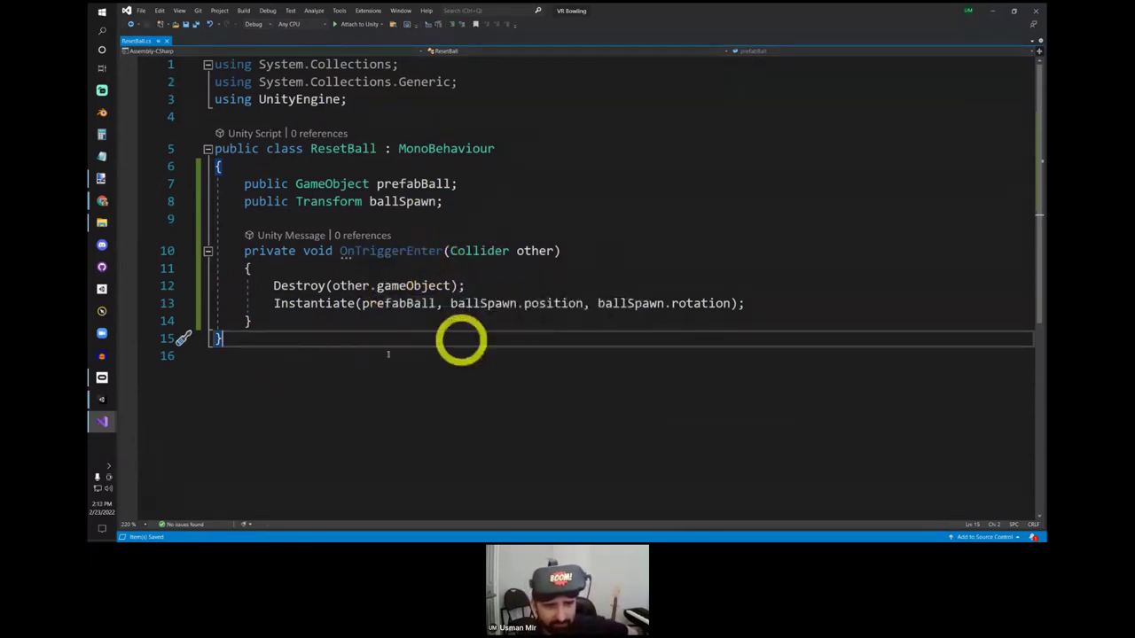
pyautogui.moveTo(297, 342); pyautogui.dragTo(213, 133)
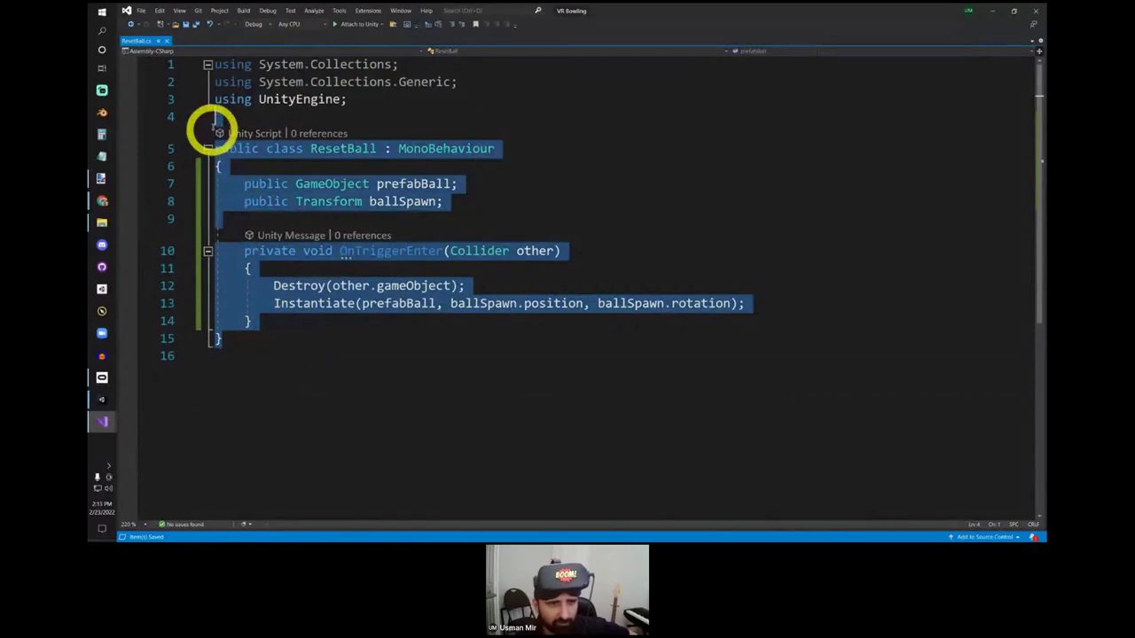
pyautogui.click(246, 348)
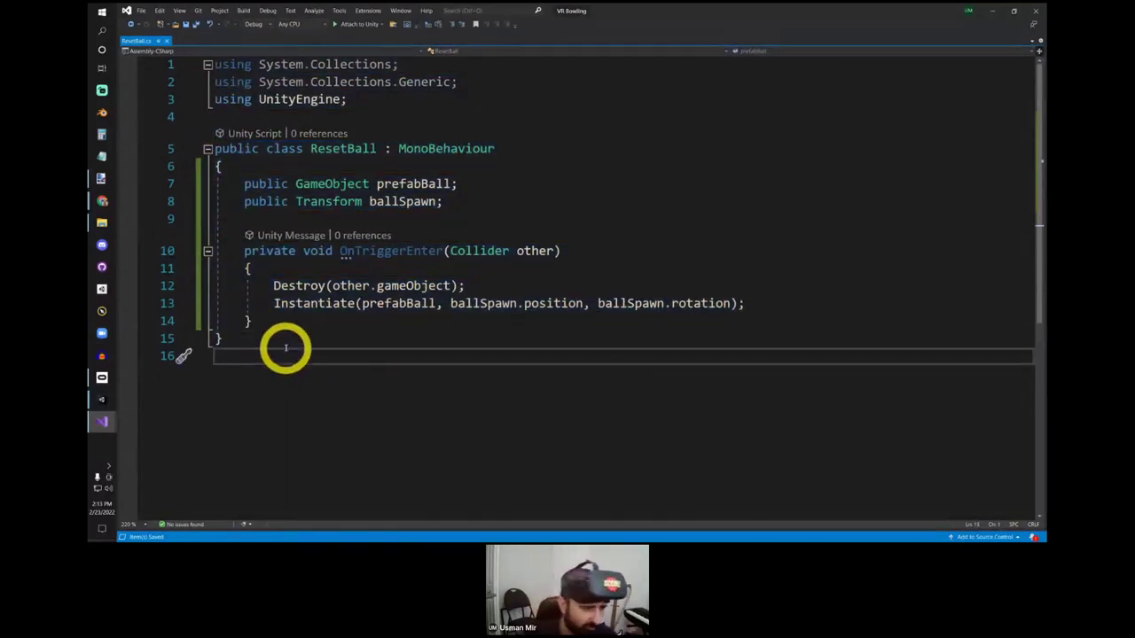
pyautogui.moveTo(309, 325); pyautogui.dragTo(213, 207)
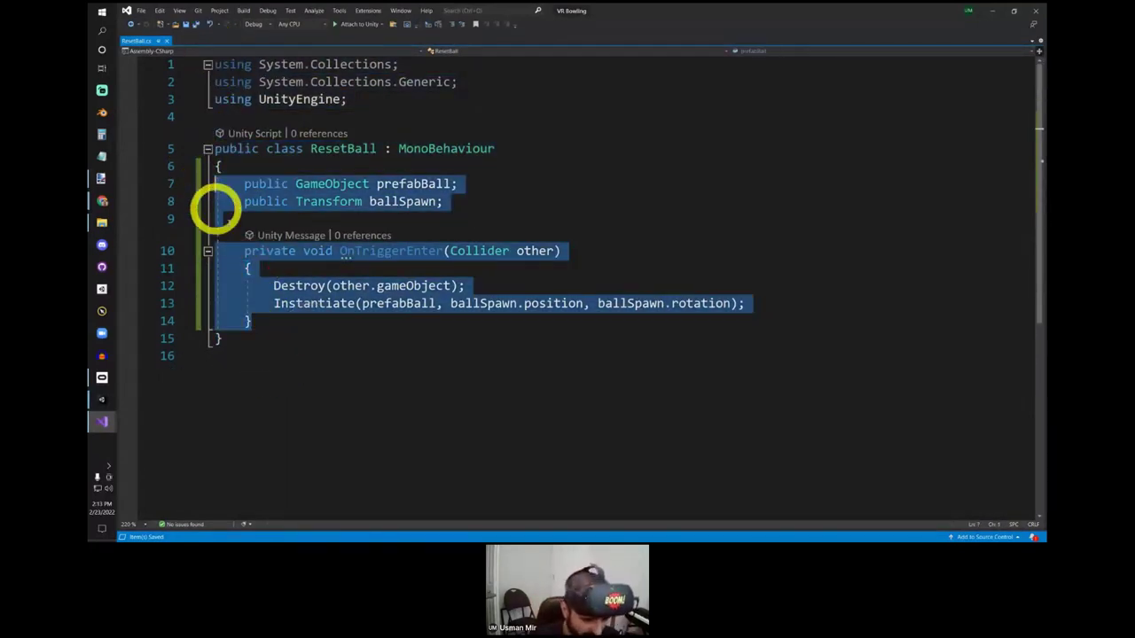
pyautogui.click(357, 356)
# Step: Return to Unity after the script compiles and focus on the trigger Cube
pyautogui.hotkey('alt', 'Tab')
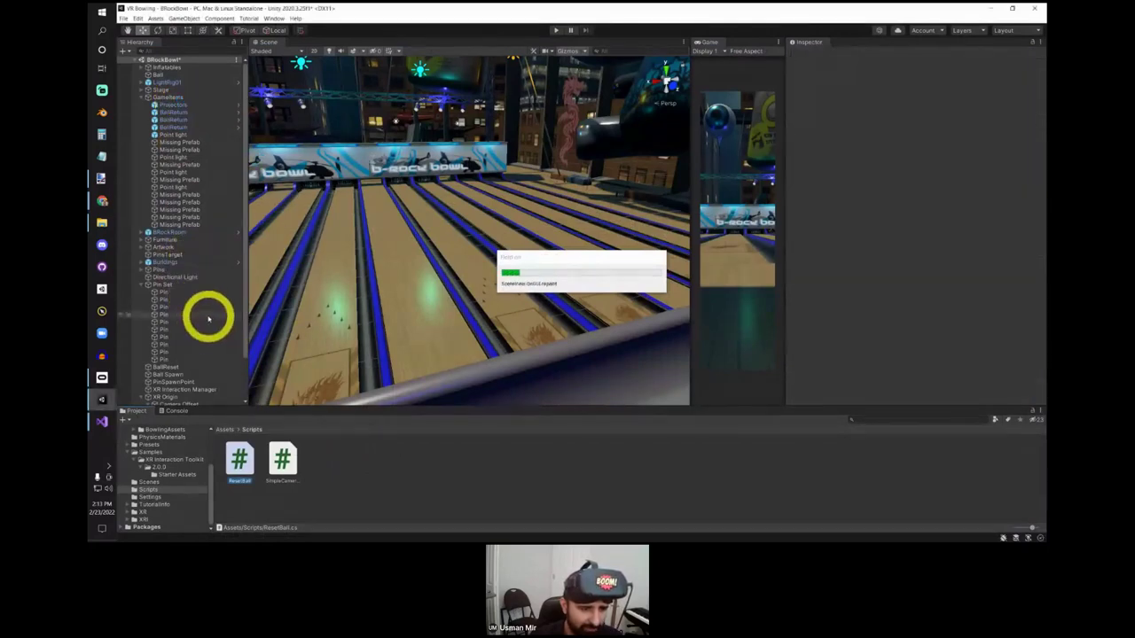
pyautogui.scroll(-3, 208, 317)
pyautogui.doubleClick(162, 400)
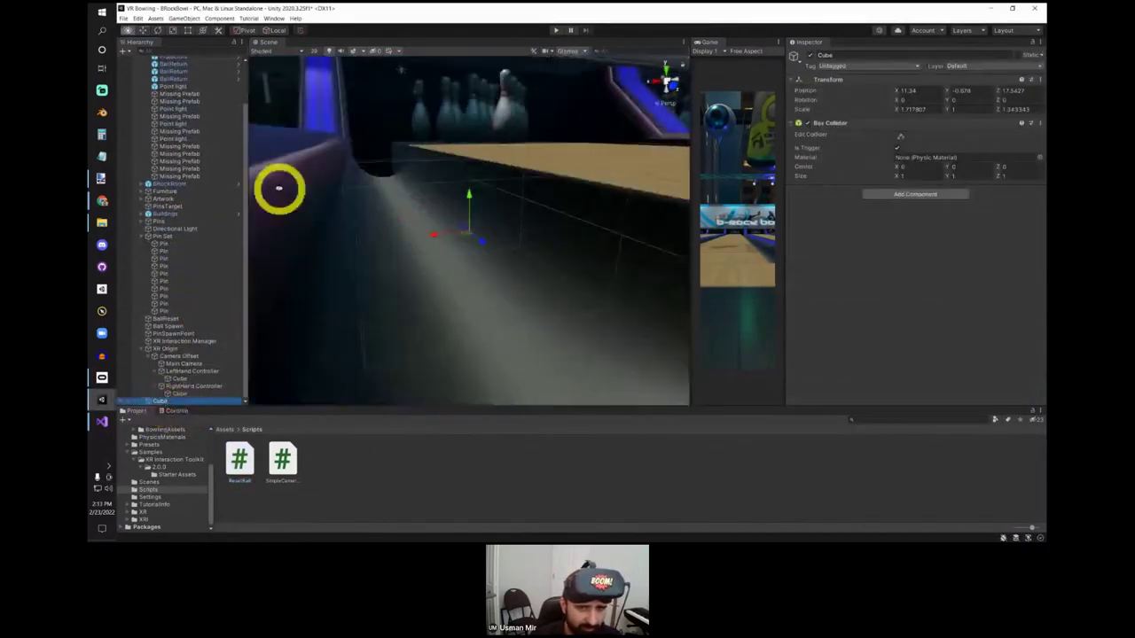
# Step: Add ResetBall.cs to the trigger Cube, giving it a Reset Ball component with empty fields
pyautogui.keyDown('alt'); pyautogui.moveTo(279, 185); pyautogui.dragTo(494, 272); pyautogui.keyUp('alt')
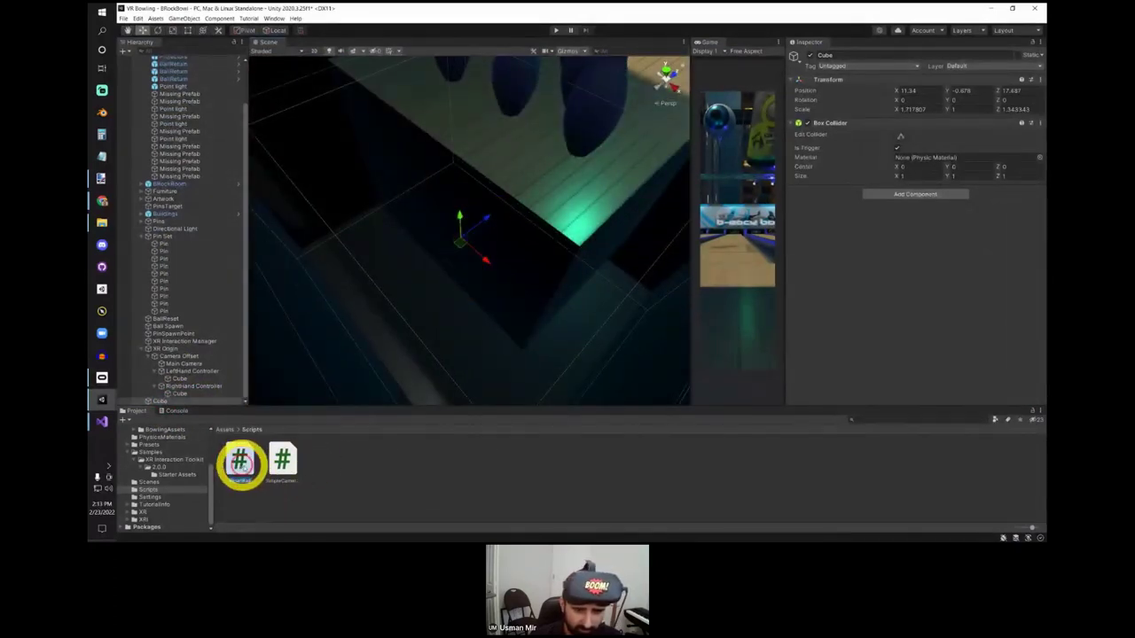
pyautogui.moveTo(239, 462); pyautogui.dragTo(884, 329)
pyautogui.keyDown('alt'); pyautogui.moveTo(558, 367); pyautogui.dragTo(577, 201); pyautogui.keyUp('alt')
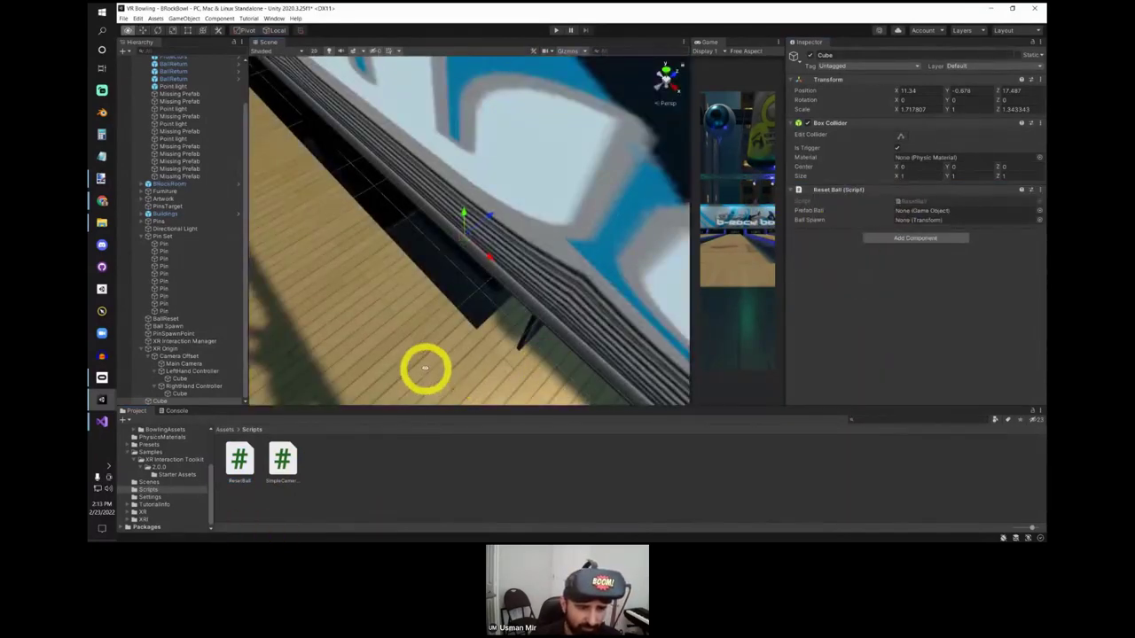
pyautogui.scroll(-5, 434, 337)
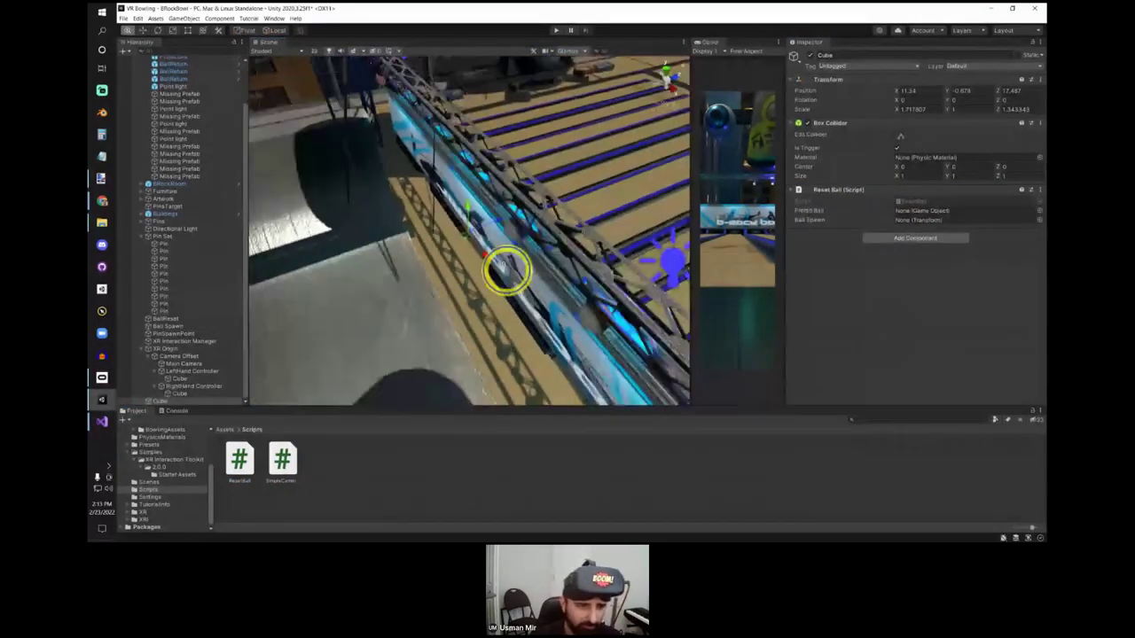
pyautogui.scroll(3, 203, 165)
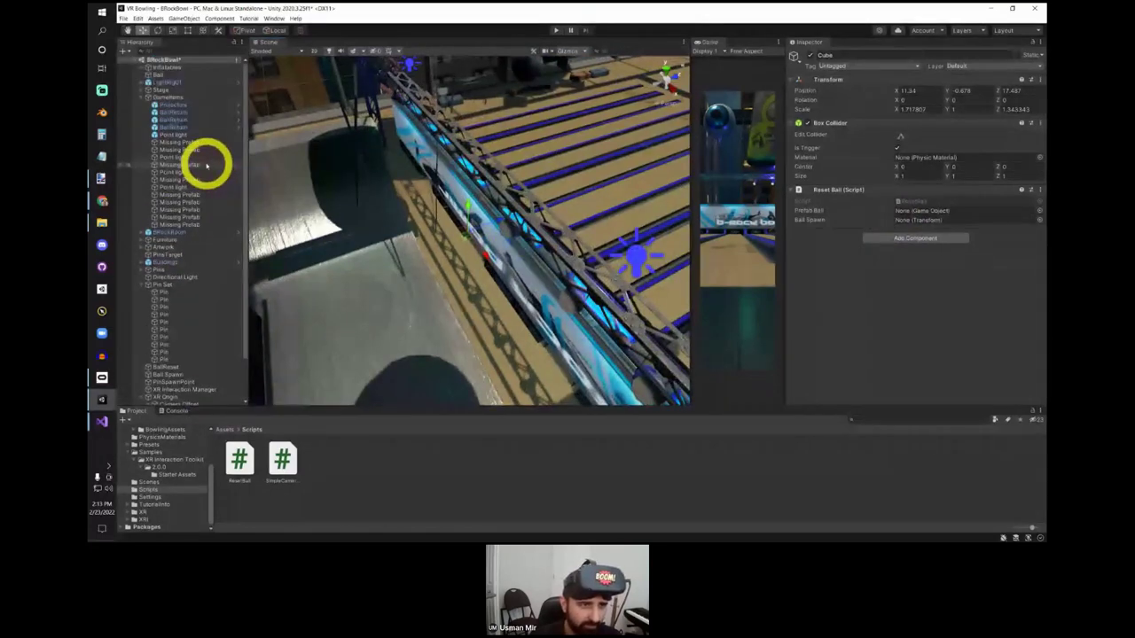
pyautogui.doubleClick(189, 74)
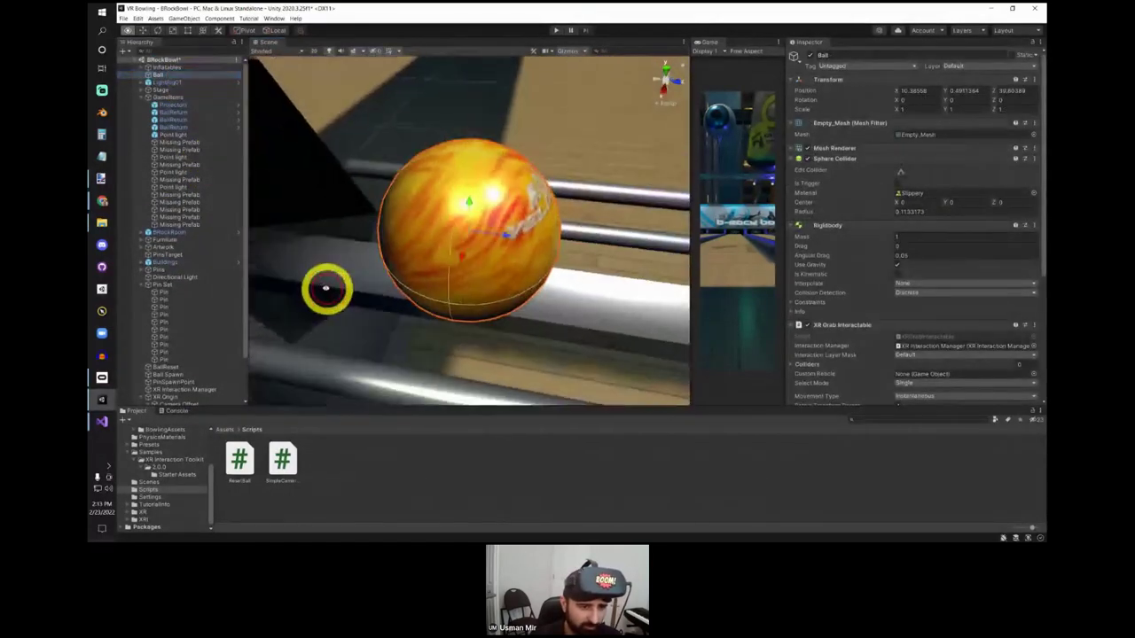
# Step: Collapse the Pin Set and GameItems groups in the Hierarchy
pyautogui.click(145, 285)
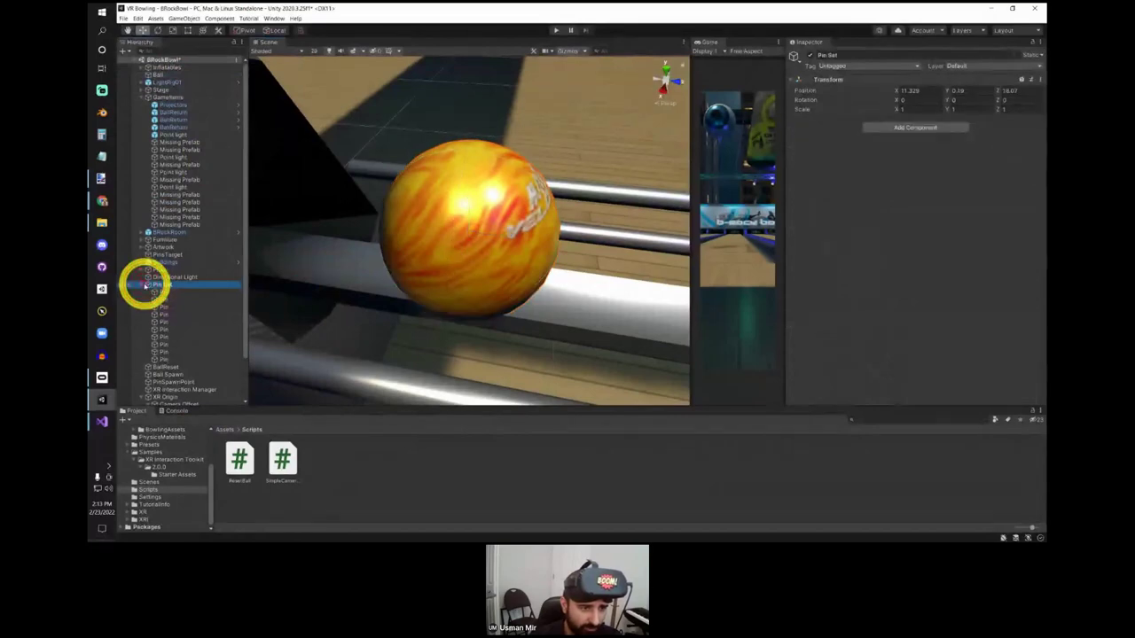
pyautogui.click(145, 284)
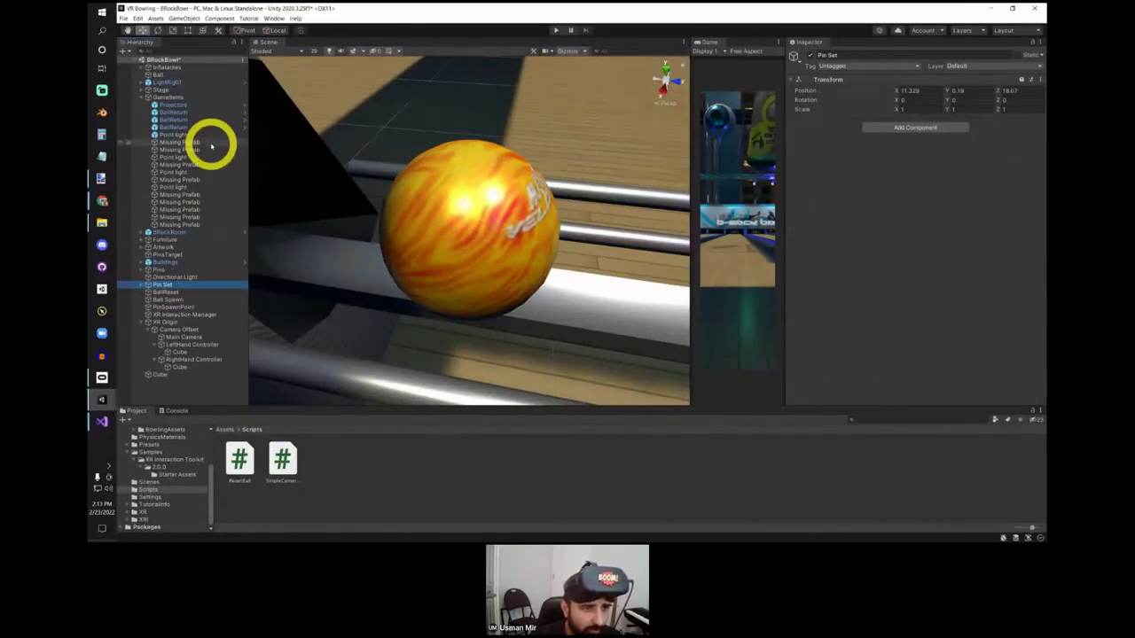
pyautogui.click(142, 98)
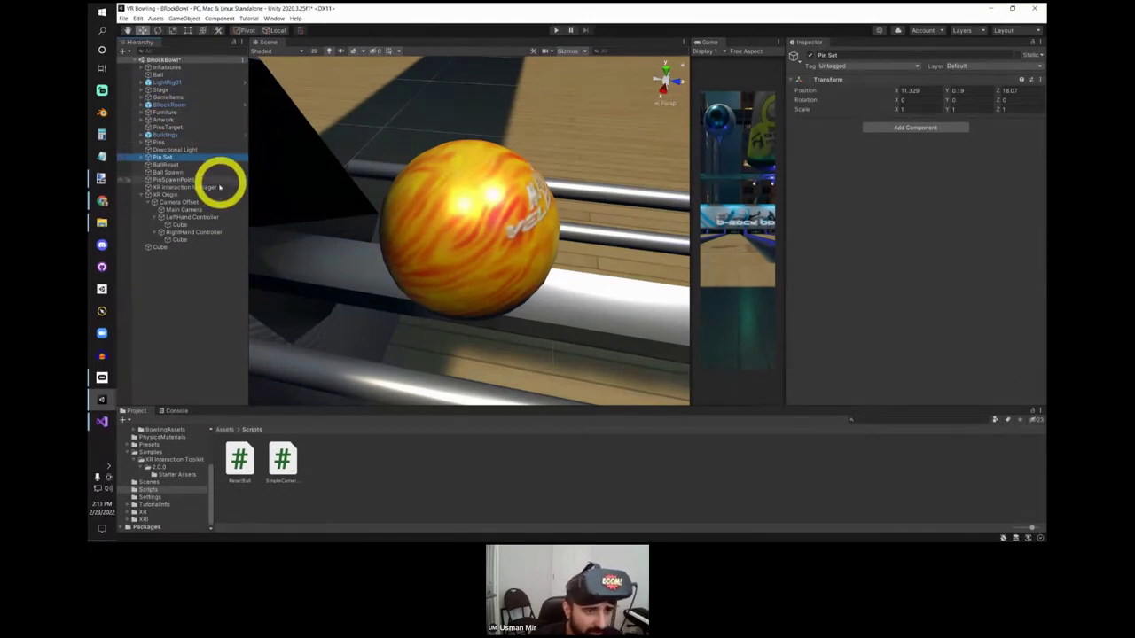
# Step: Frame Ball Spawn at the ball return, undo a trial move, then refocus the trigger Cube
pyautogui.click(178, 172)
pyautogui.press('f')
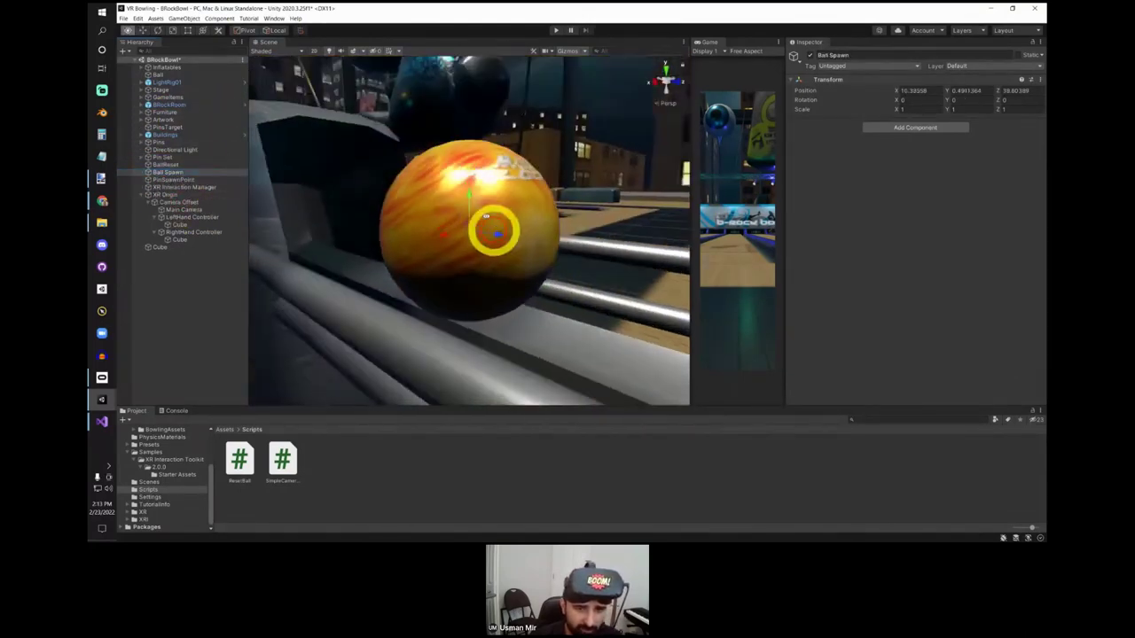
pyautogui.keyDown('alt'); pyautogui.moveTo(494, 230); pyautogui.dragTo(602, 154); pyautogui.keyUp('alt')
pyautogui.press('w')
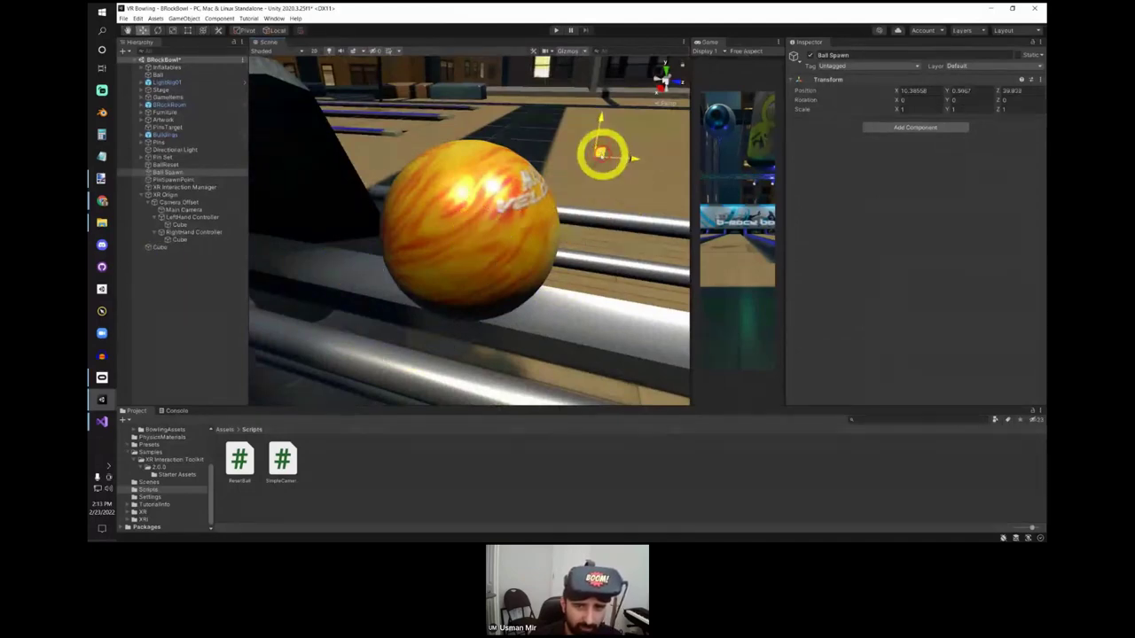
pyautogui.hotkey('ctrl', 'z')
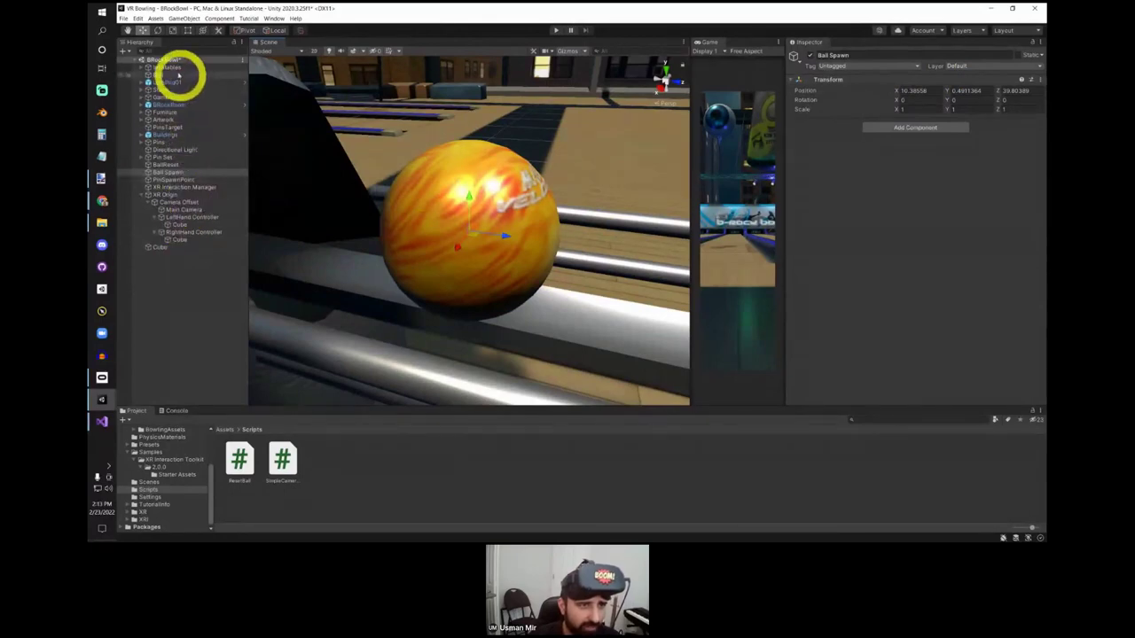
pyautogui.click(181, 247)
pyautogui.doubleClick(186, 247)
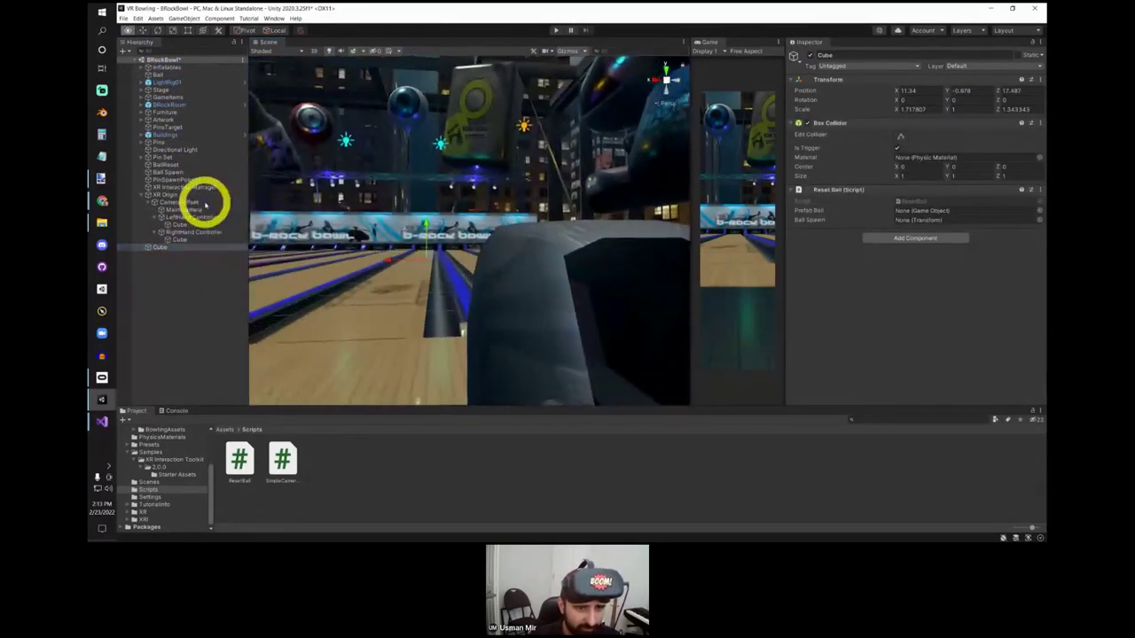
# Step: Assign the Ball Spawn object to the Reset Ball component's Ball Spawn field
pyautogui.moveTo(314, 210); pyautogui.dragTo(309, 286, button='right')
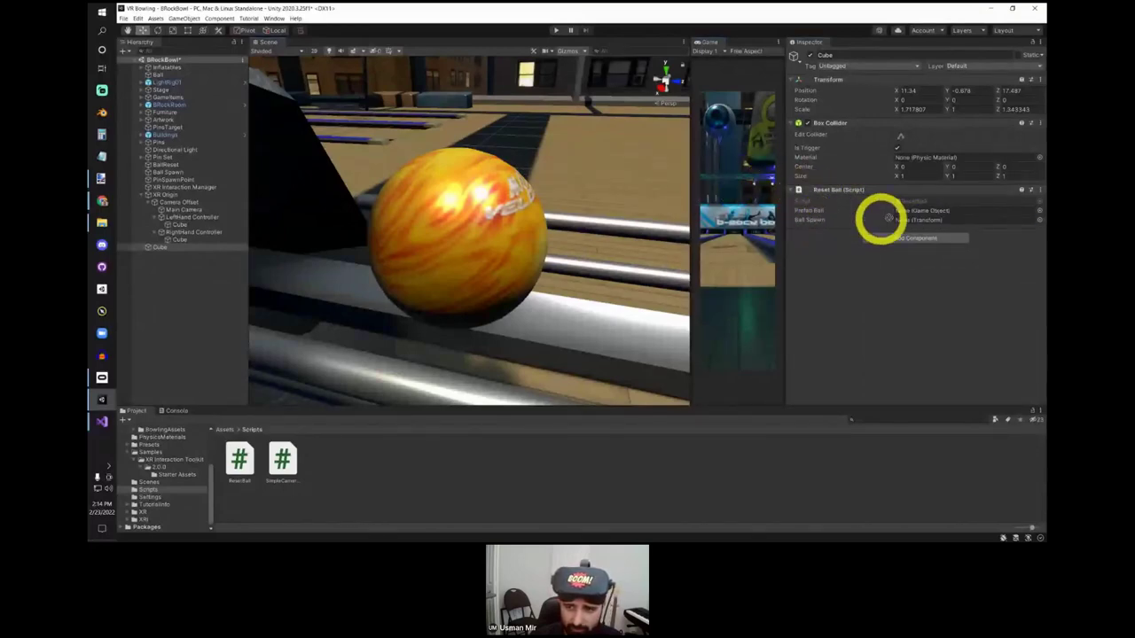
pyautogui.moveTo(888, 218); pyautogui.dragTo(918, 219)
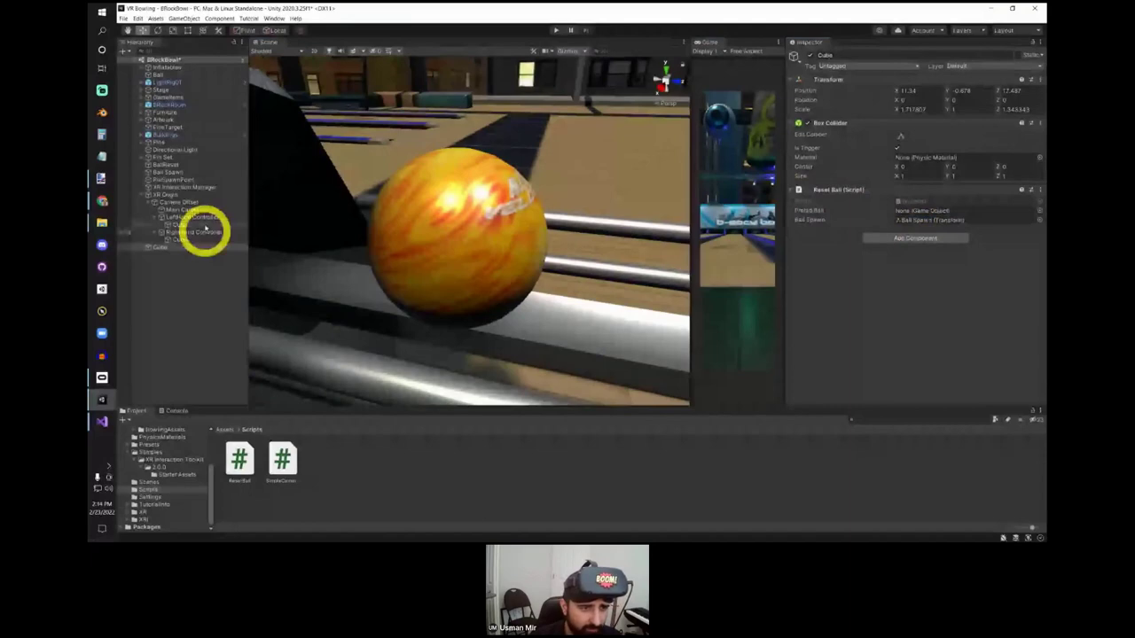
pyautogui.click(518, 264)
# Step: Create a new folder named Prefabs in the Assets folder
pyautogui.scroll(-5, 518, 263)
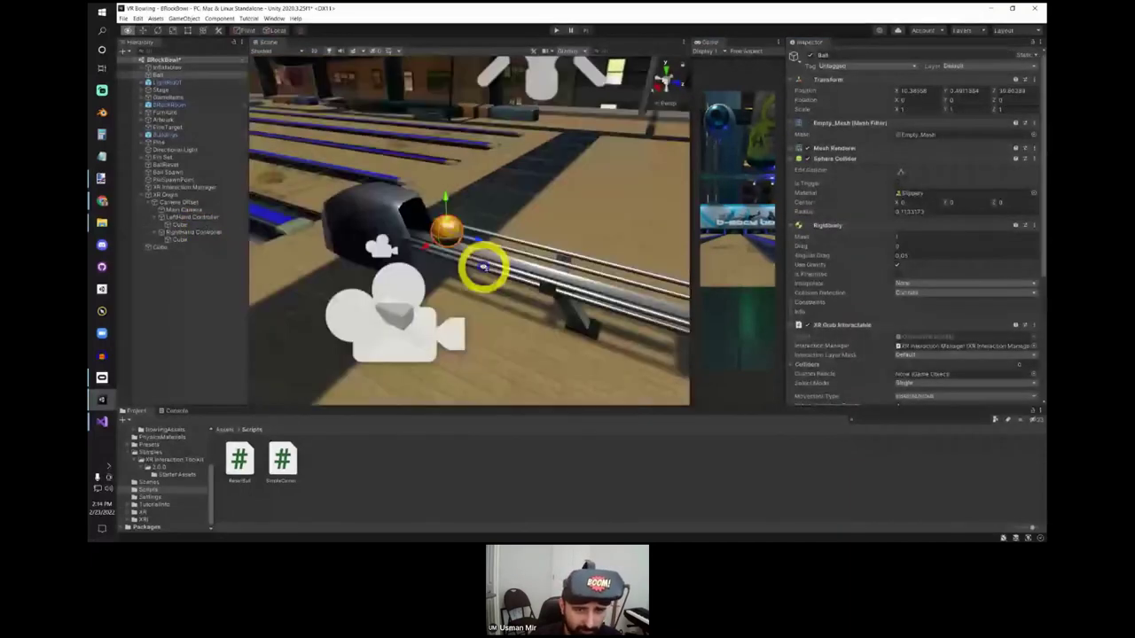
pyautogui.scroll(5, 433, 268)
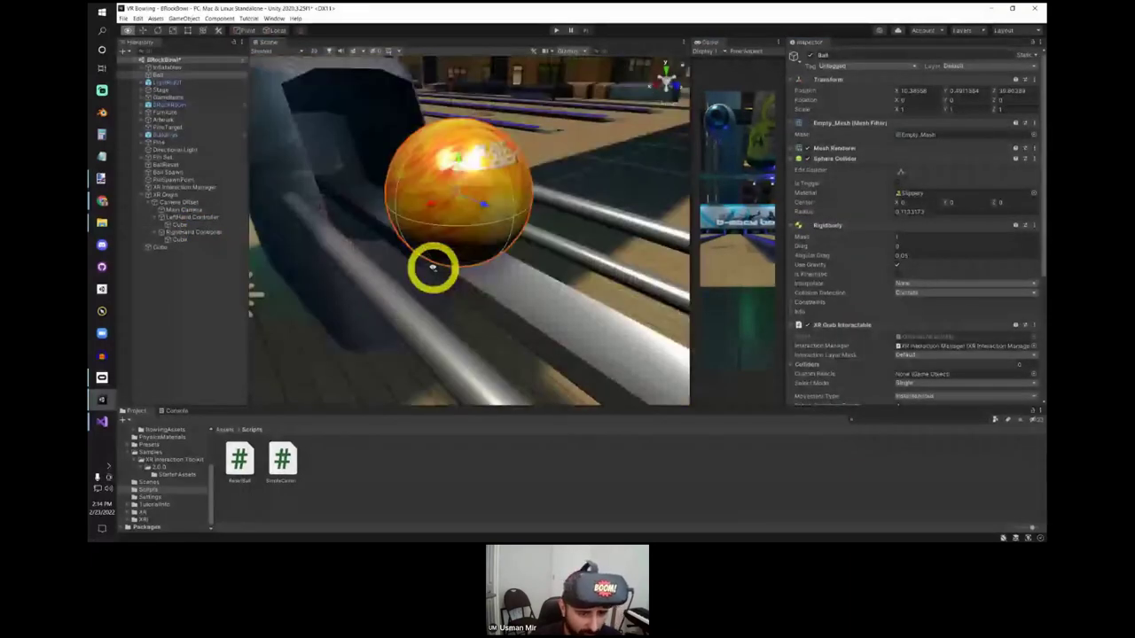
pyautogui.keyDown('alt'); pyautogui.moveTo(433, 267); pyautogui.dragTo(430, 280); pyautogui.keyUp('alt')
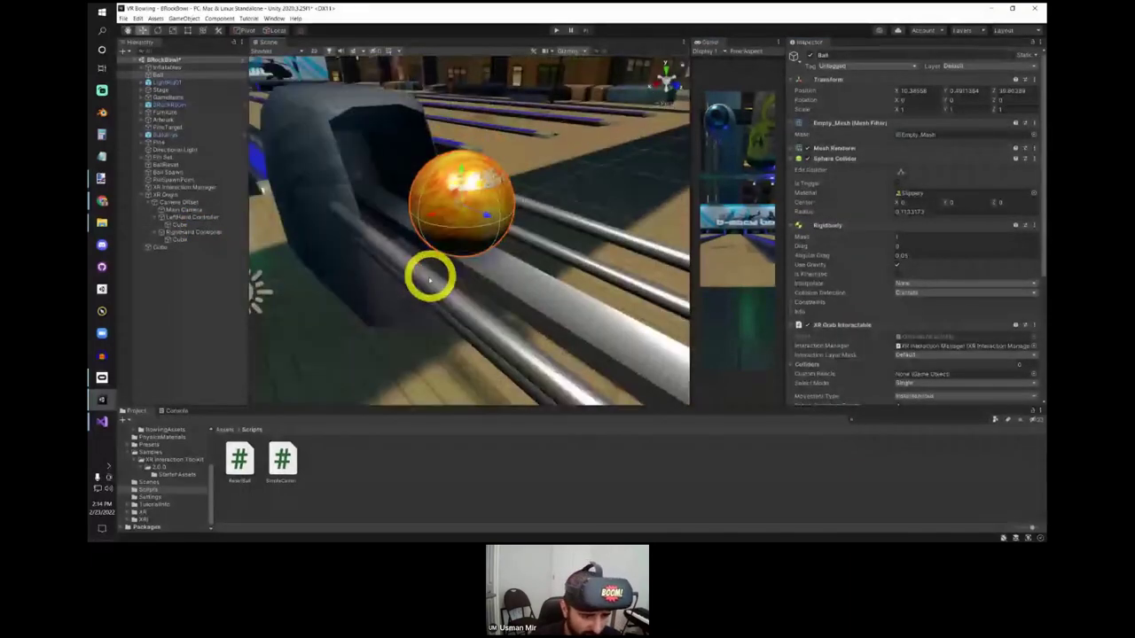
pyautogui.scroll(3, 140, 513)
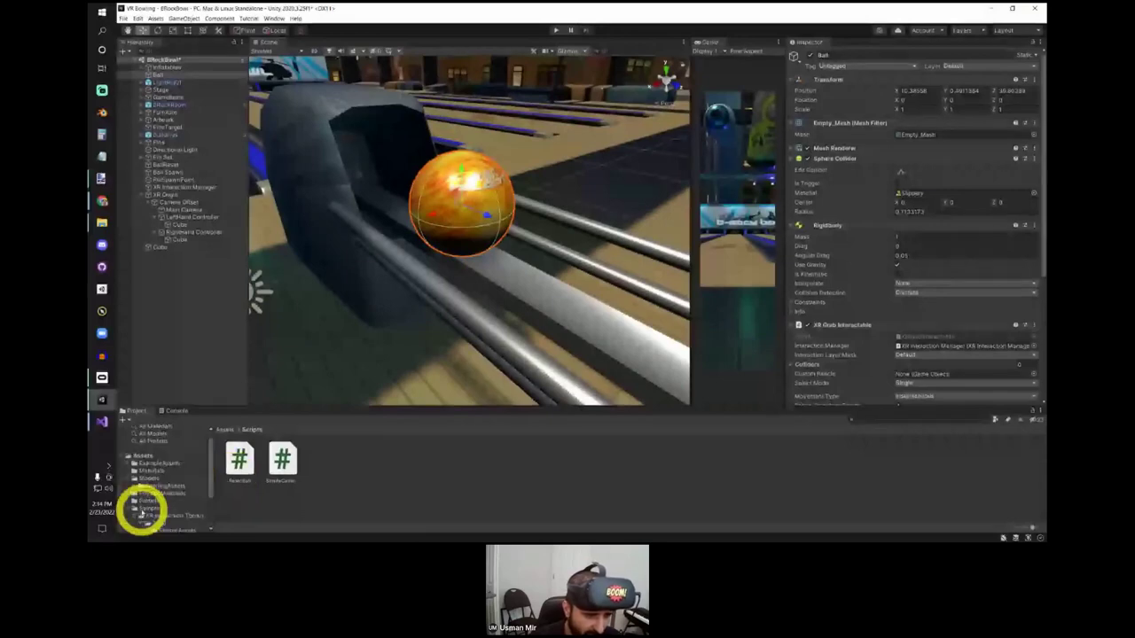
pyautogui.click(149, 457)
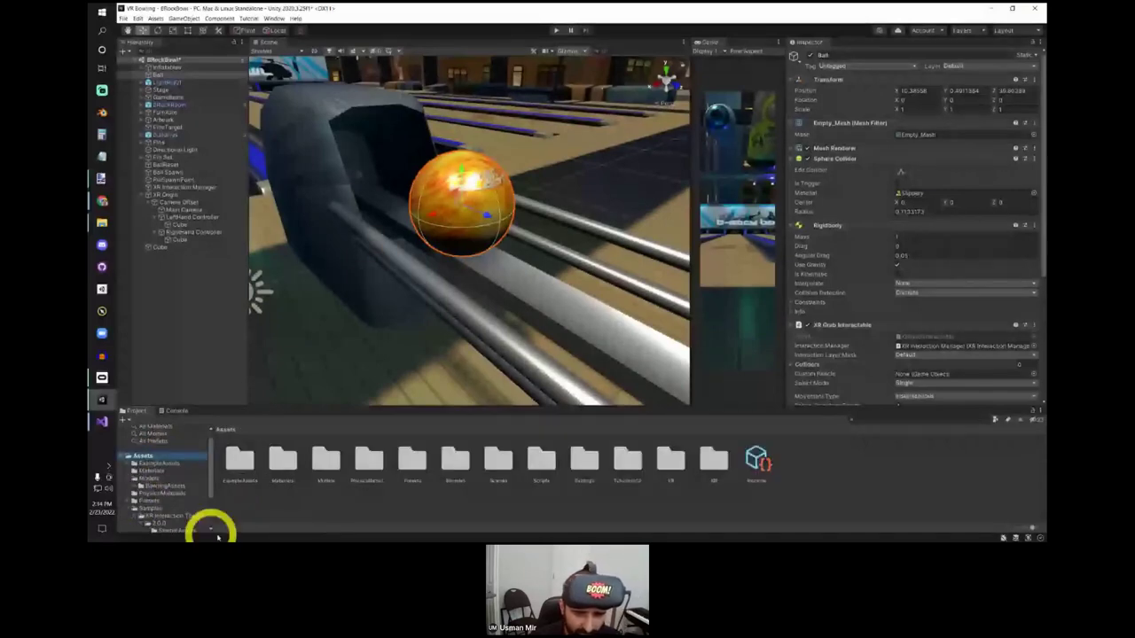
pyautogui.rightClick(532, 513)
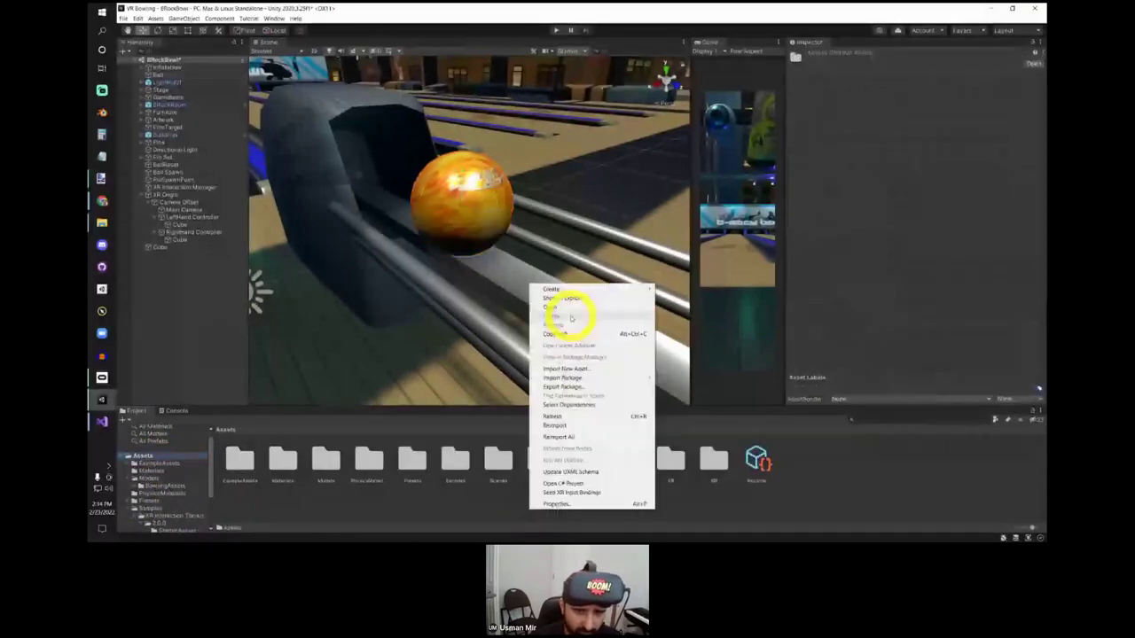
pyautogui.moveTo(652, 290)
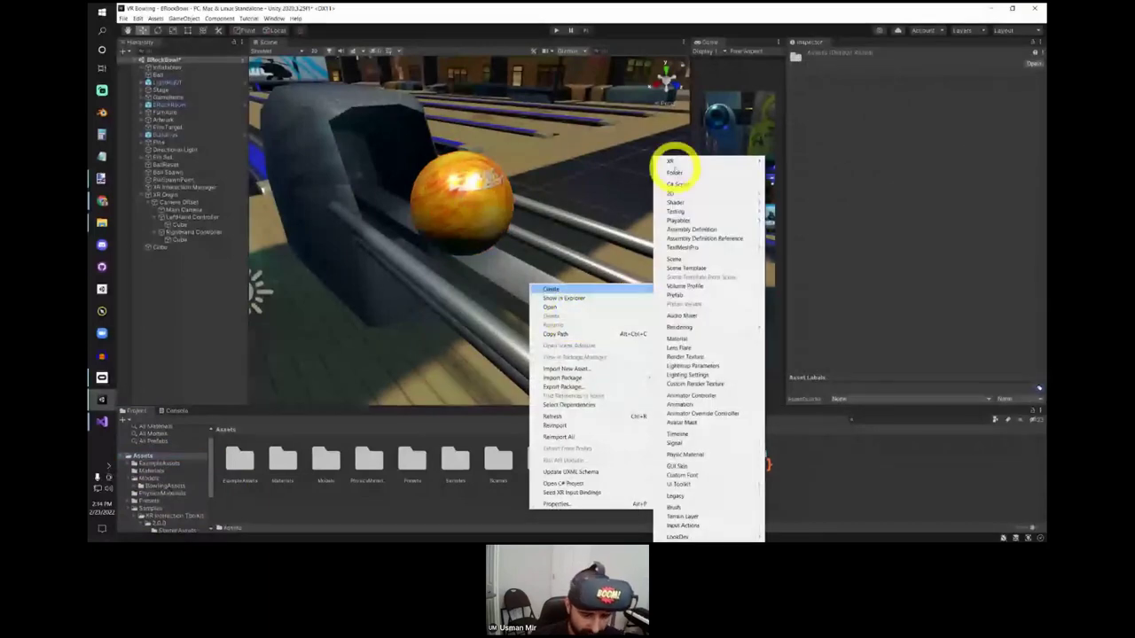
pyautogui.click(679, 172)
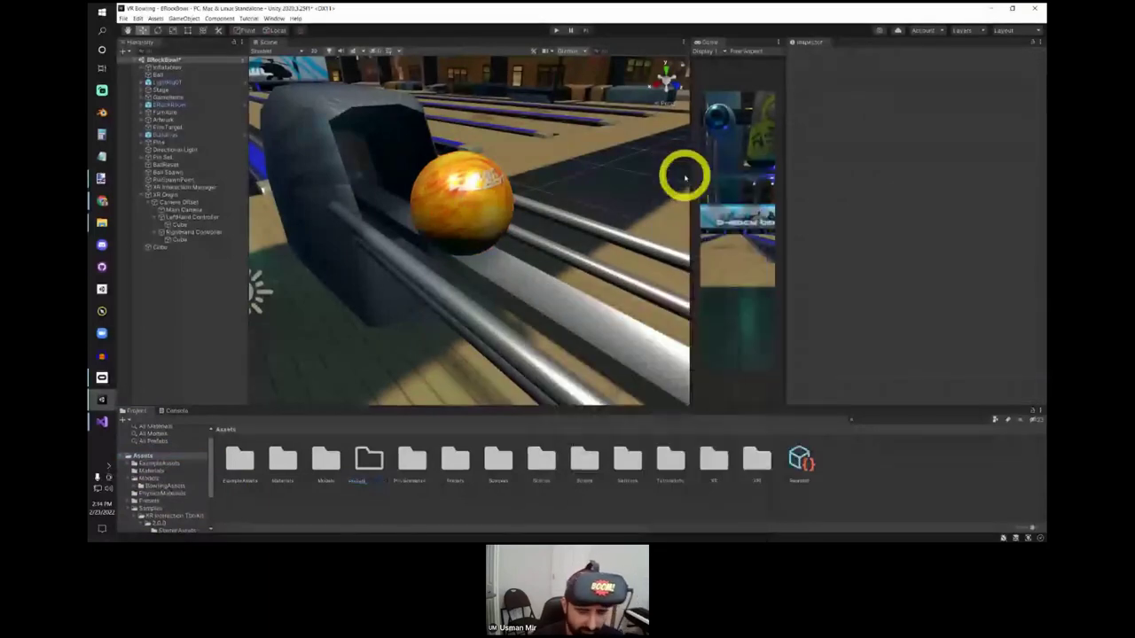
pyautogui.write('Prefabs')
pyautogui.press('Return')
# Step: Save the scene's Ball object into the Prefabs folder as a prefab
pyautogui.doubleClick(412, 456)
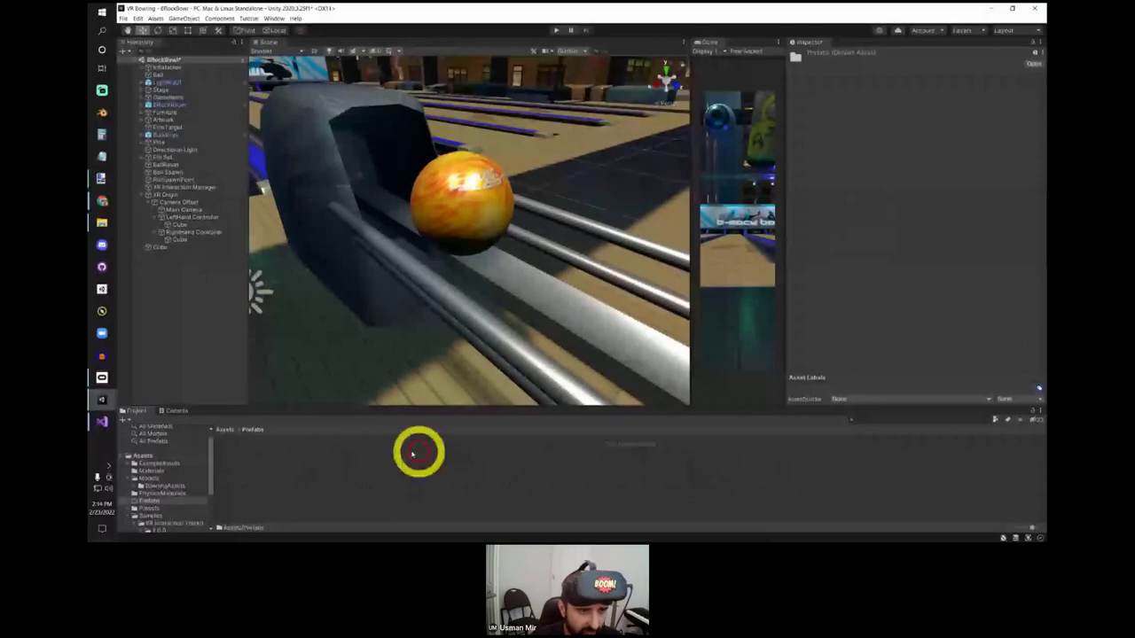
pyautogui.moveTo(159, 75); pyautogui.dragTo(253, 372)
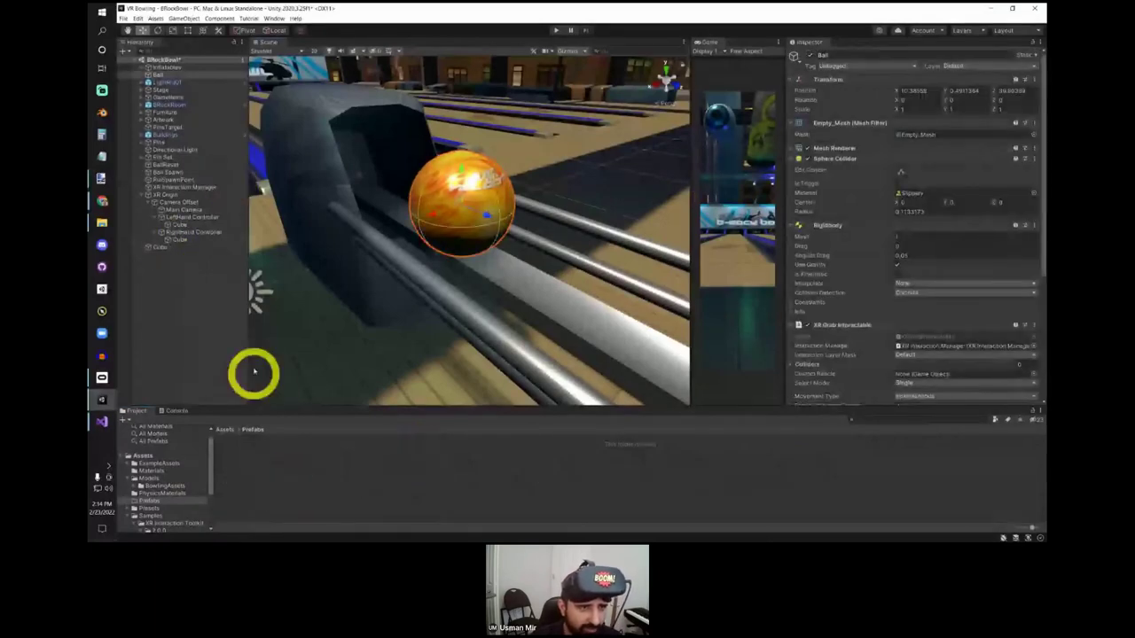
pyautogui.moveTo(139, 92); pyautogui.dragTo(279, 530)
# Step: Place two copies of the Ball prefab in the scene, moving one down the lane
pyautogui.click(277, 460)
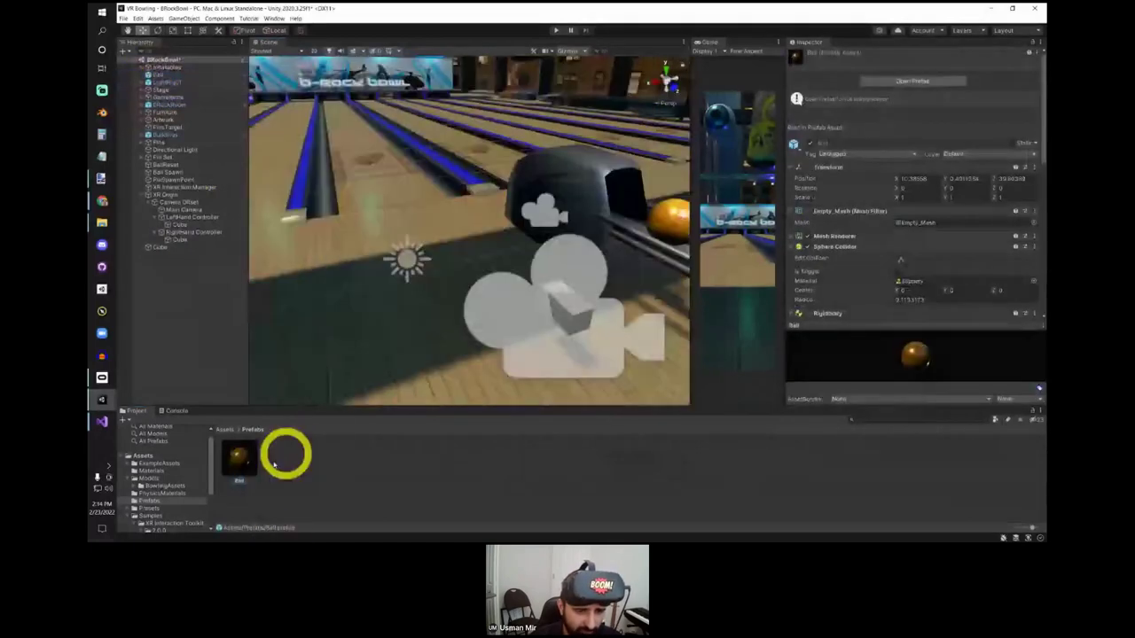
pyautogui.click(237, 484)
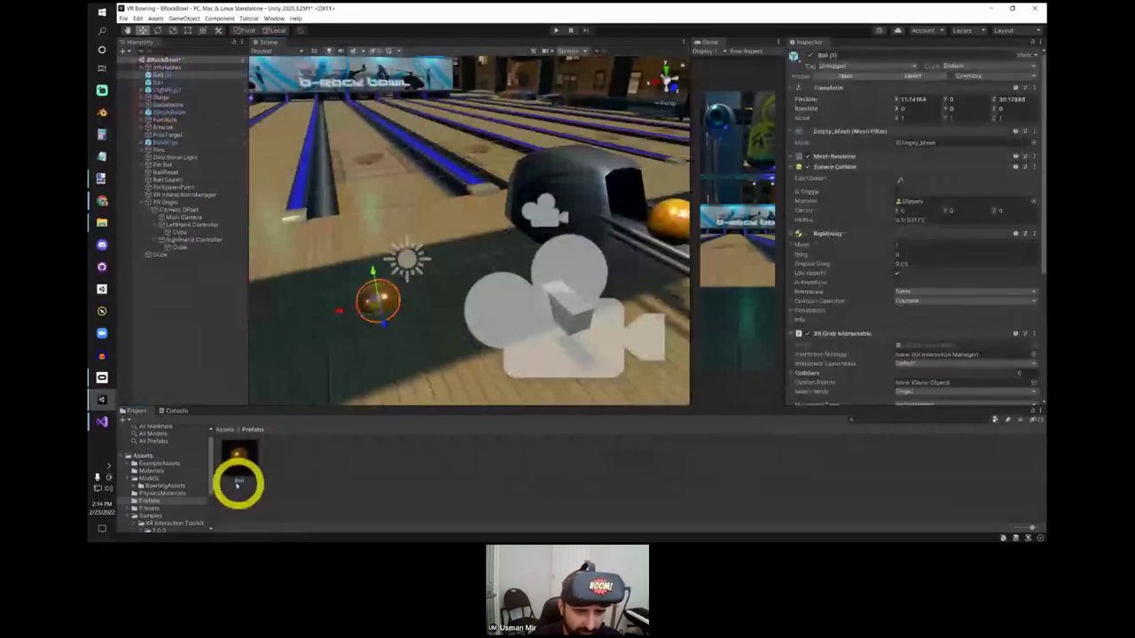
pyautogui.click(232, 457)
pyautogui.moveTo(232, 457); pyautogui.dragTo(468, 339)
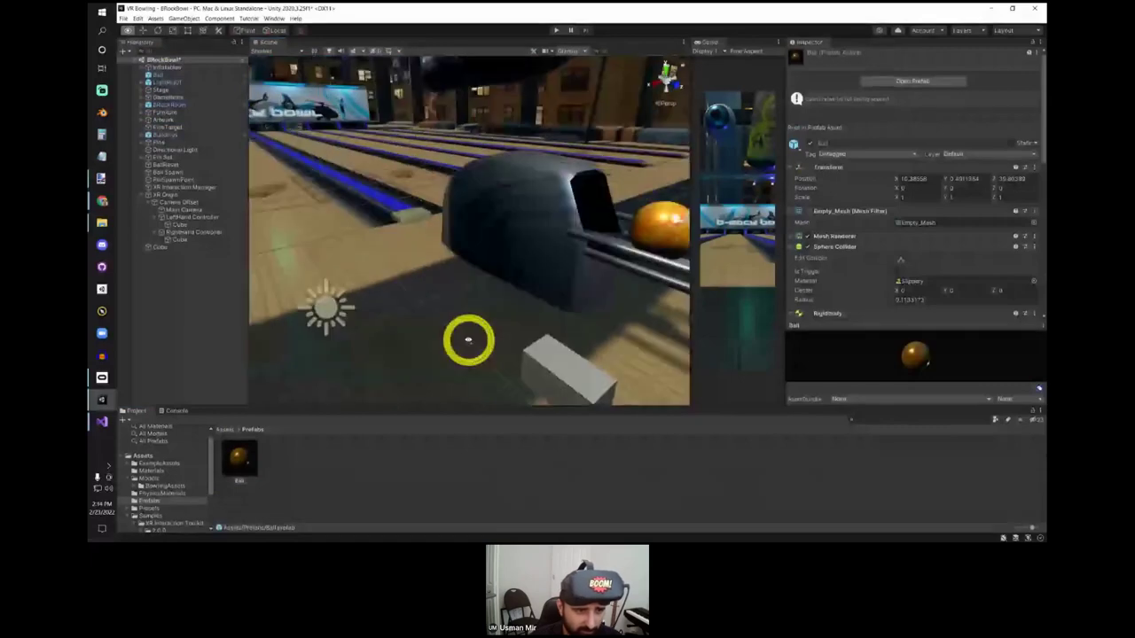
# Step: Set the trigger Cube's Reset Ball Prefab Ball field to the Ball prefab
pyautogui.doubleClick(152, 247)
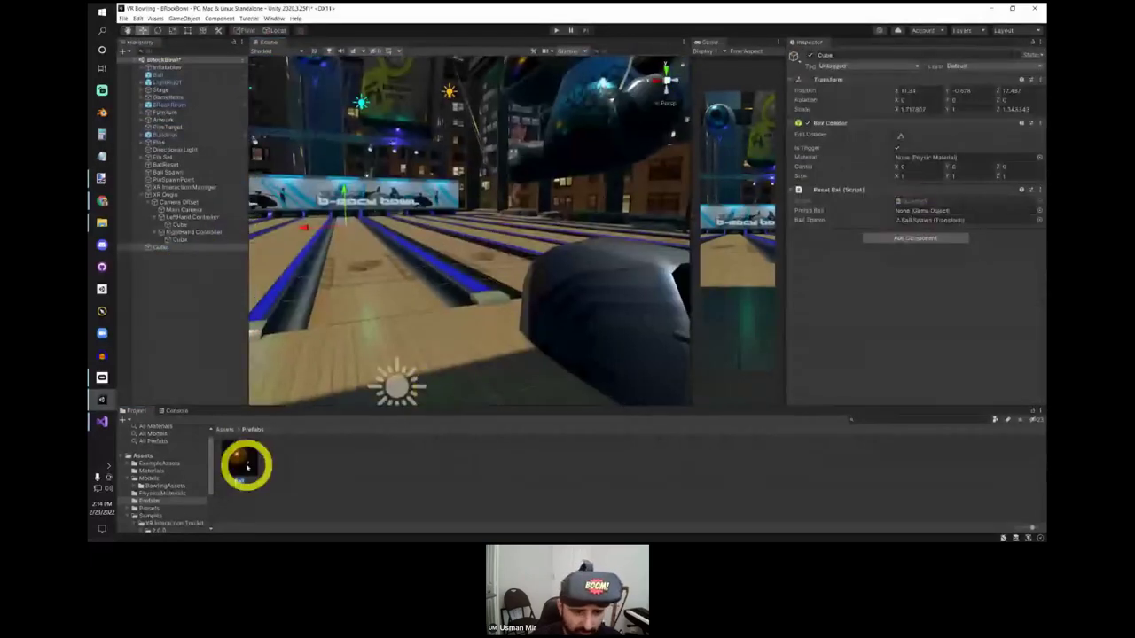
pyautogui.moveTo(247, 465); pyautogui.dragTo(715, 306)
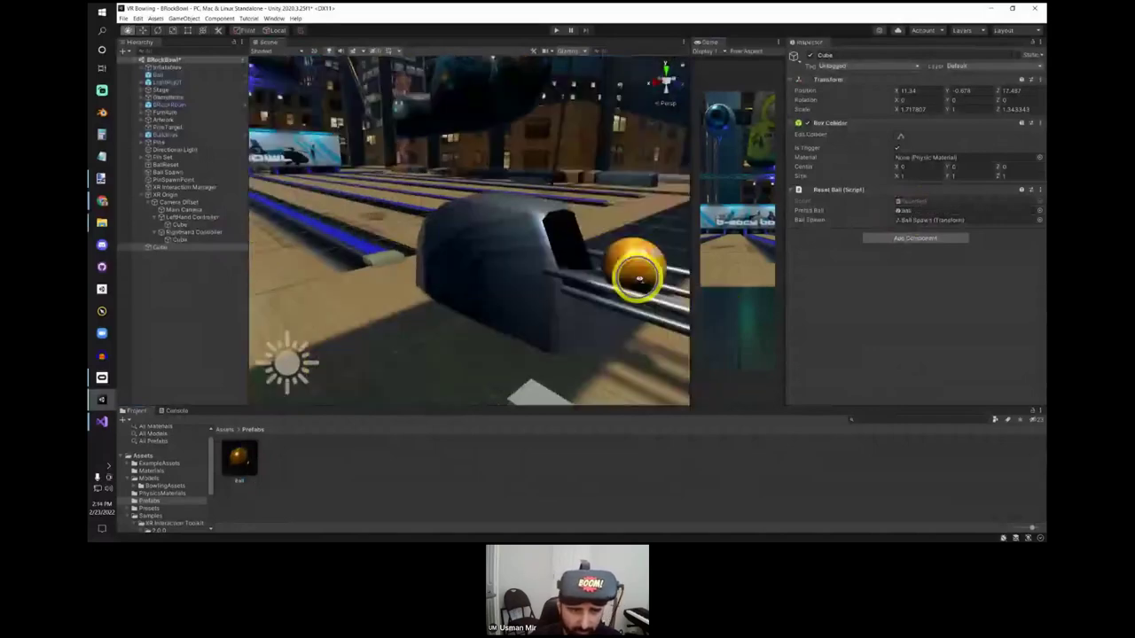
pyautogui.keyDown('alt'); pyautogui.moveTo(639, 280); pyautogui.dragTo(583, 297); pyautogui.keyUp('alt')
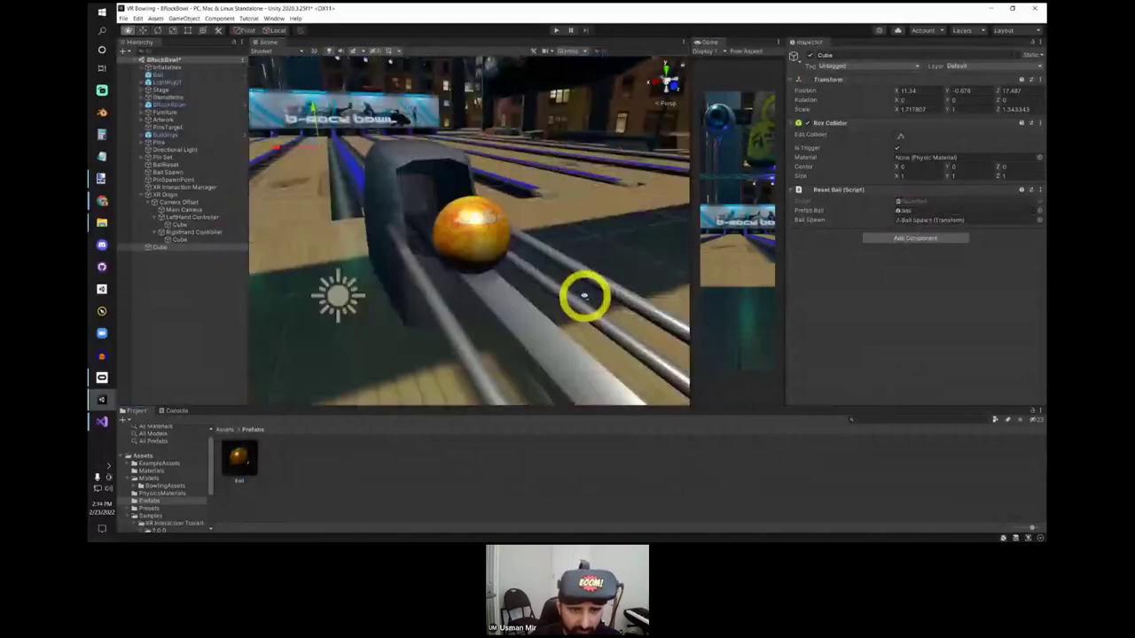
pyautogui.scroll(-5, 507, 298)
pyautogui.keyDown('alt'); pyautogui.moveTo(507, 299); pyautogui.dragTo(419, 280); pyautogui.keyUp('alt')
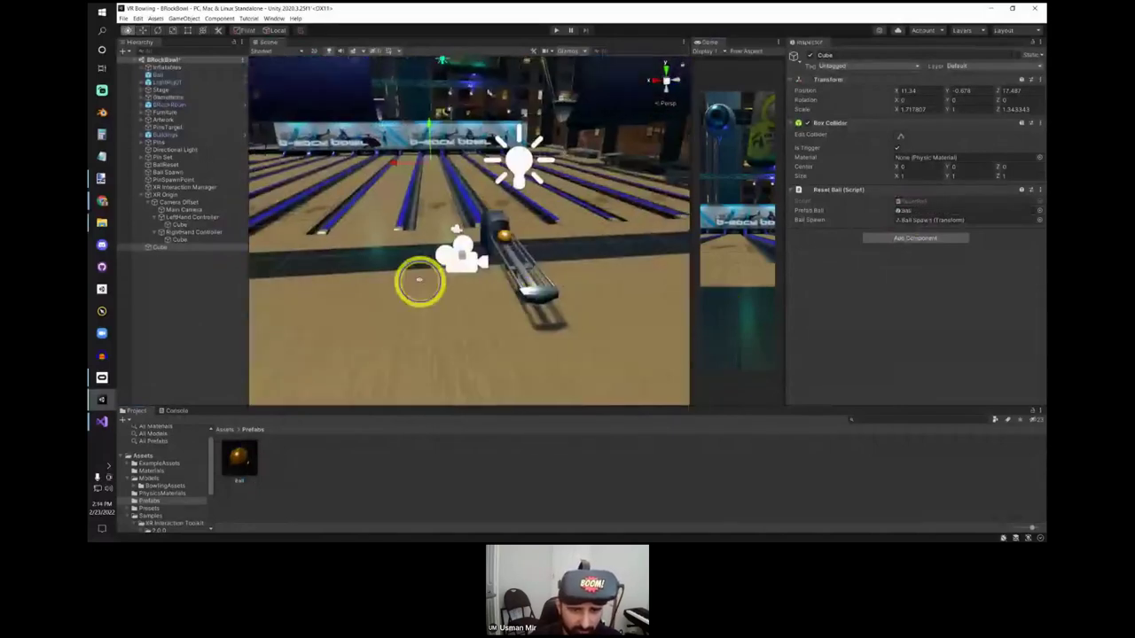
pyautogui.scroll(8, 419, 280)
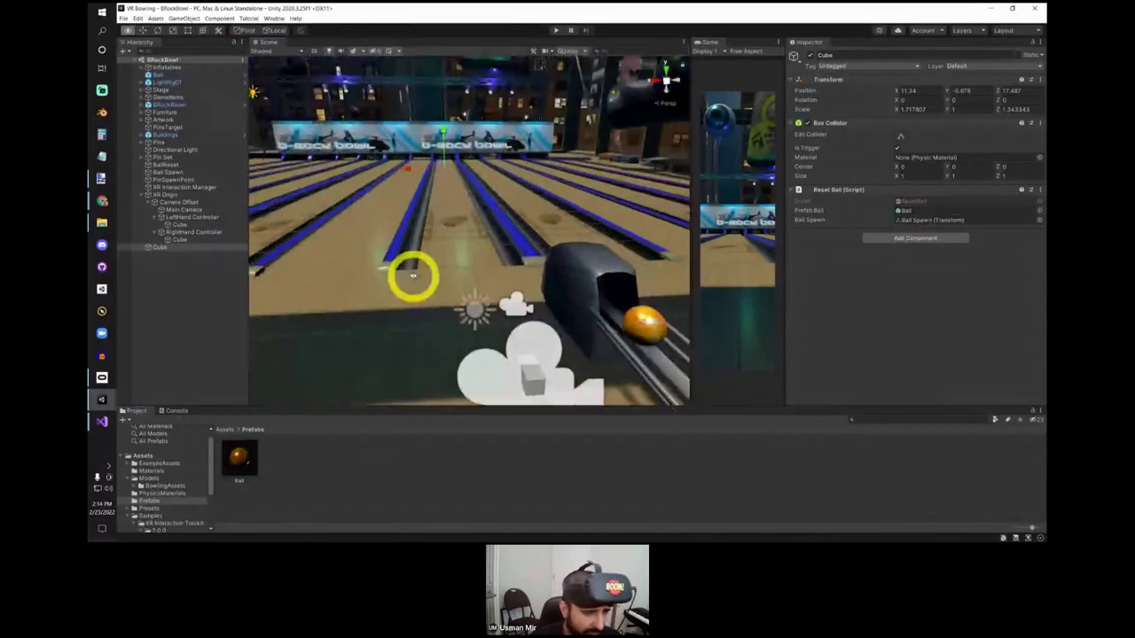
pyautogui.scroll(-6, 412, 290)
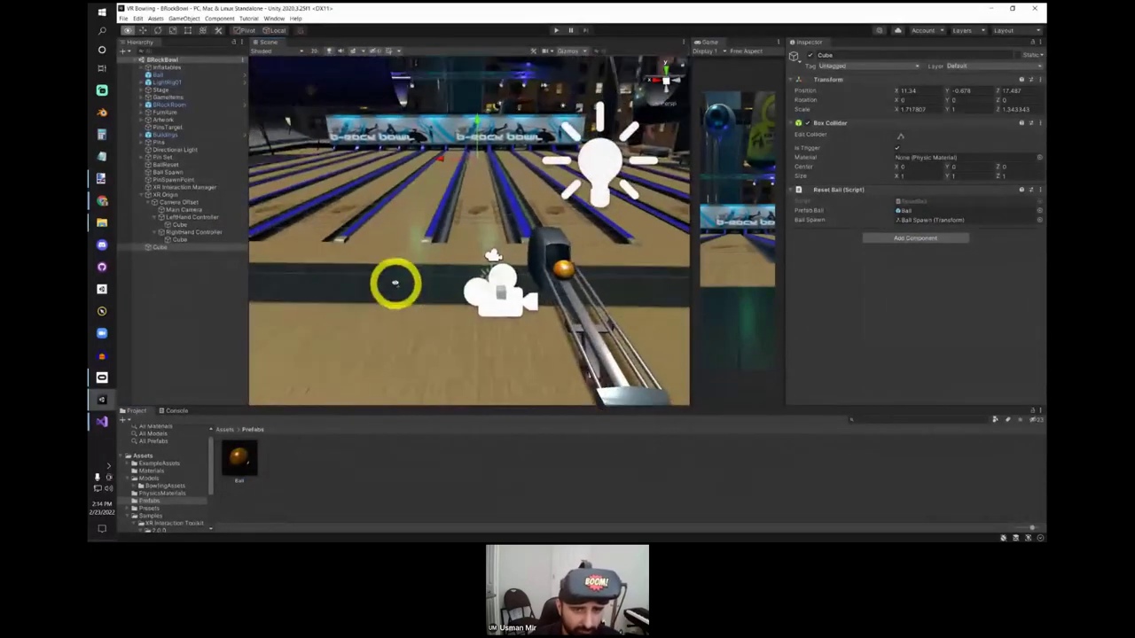
pyautogui.scroll(-6, 401, 293)
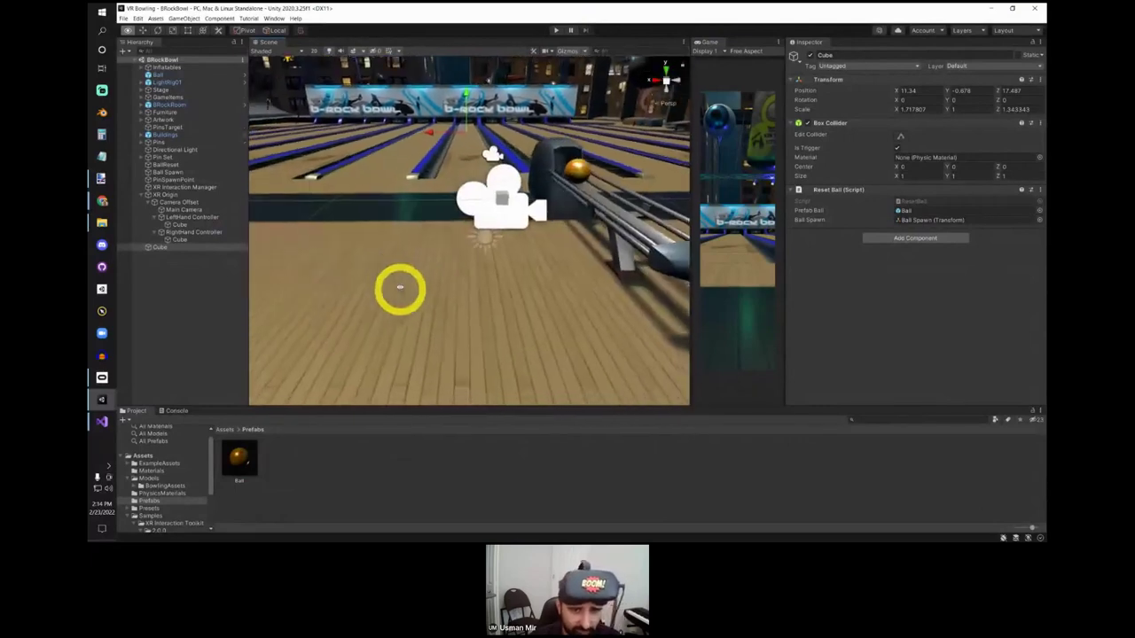
pyautogui.scroll(5, 399, 293)
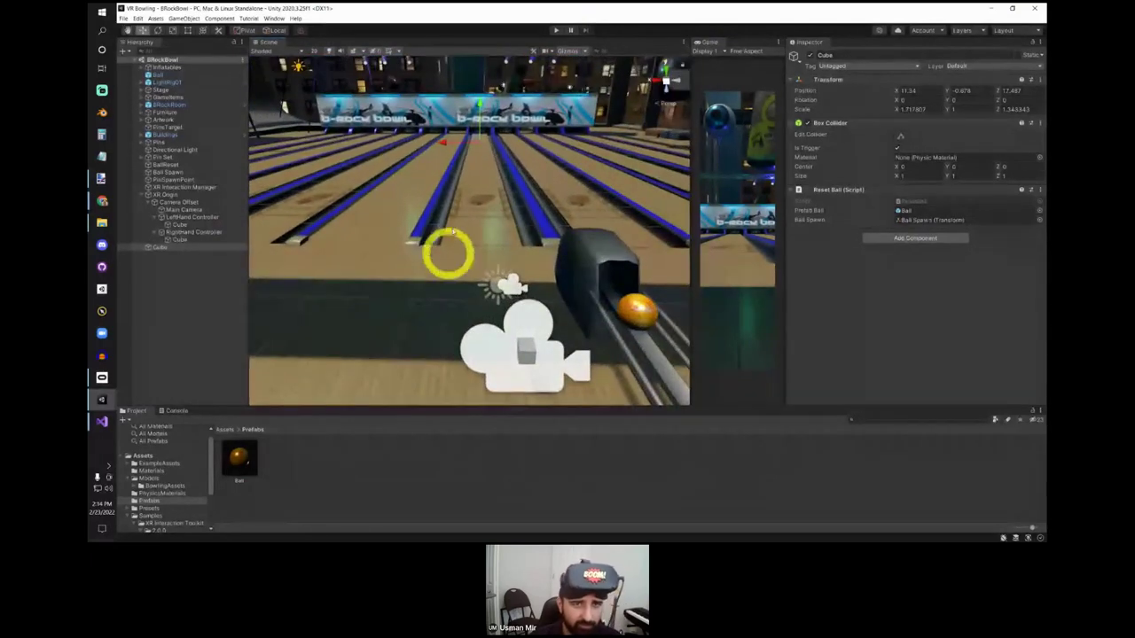
pyautogui.click(556, 32)
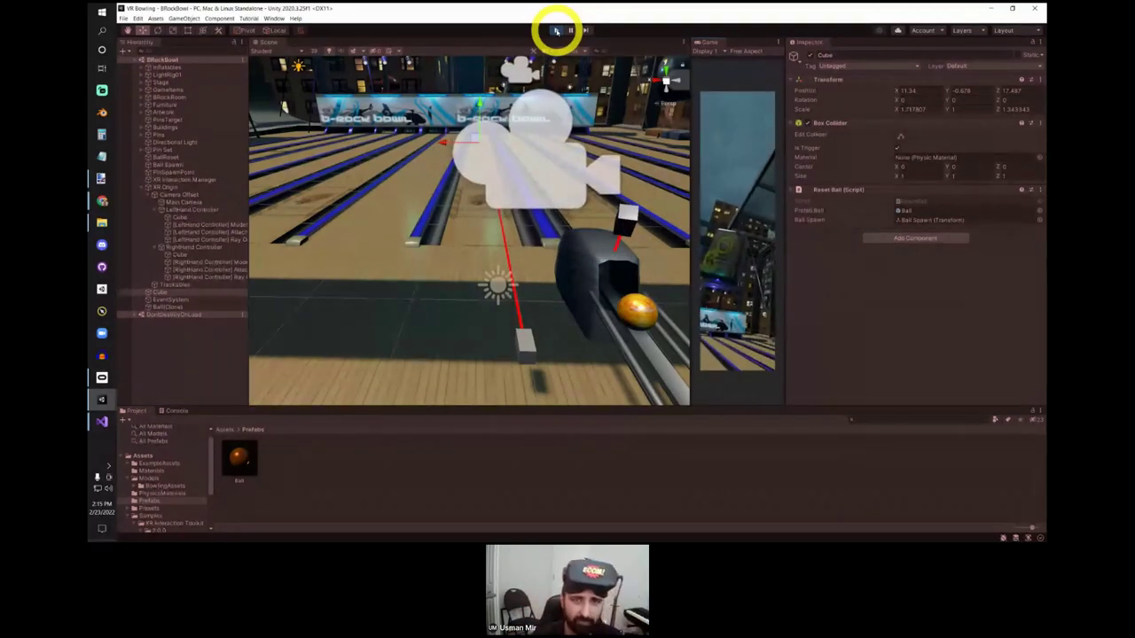
pyautogui.click(554, 32)
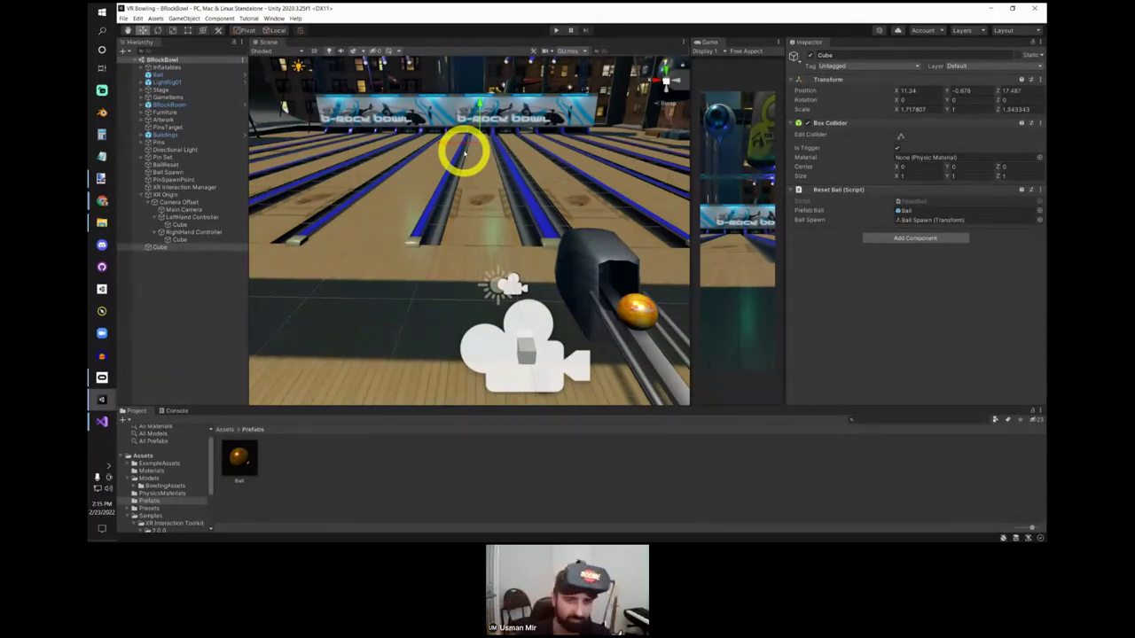
# Step: Pan across the lanes, then switch to the 'Building a VR Bowling game' title slide
pyautogui.moveTo(464, 153); pyautogui.dragTo(439, 240, button='right')
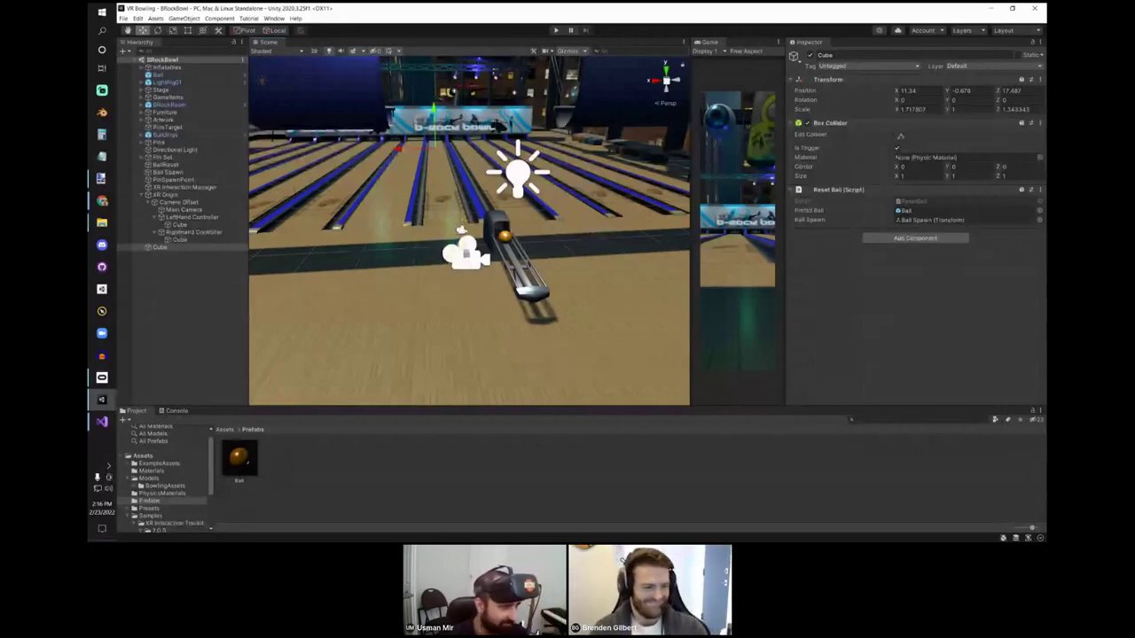
pyautogui.hotkey('alt', 'Tab')
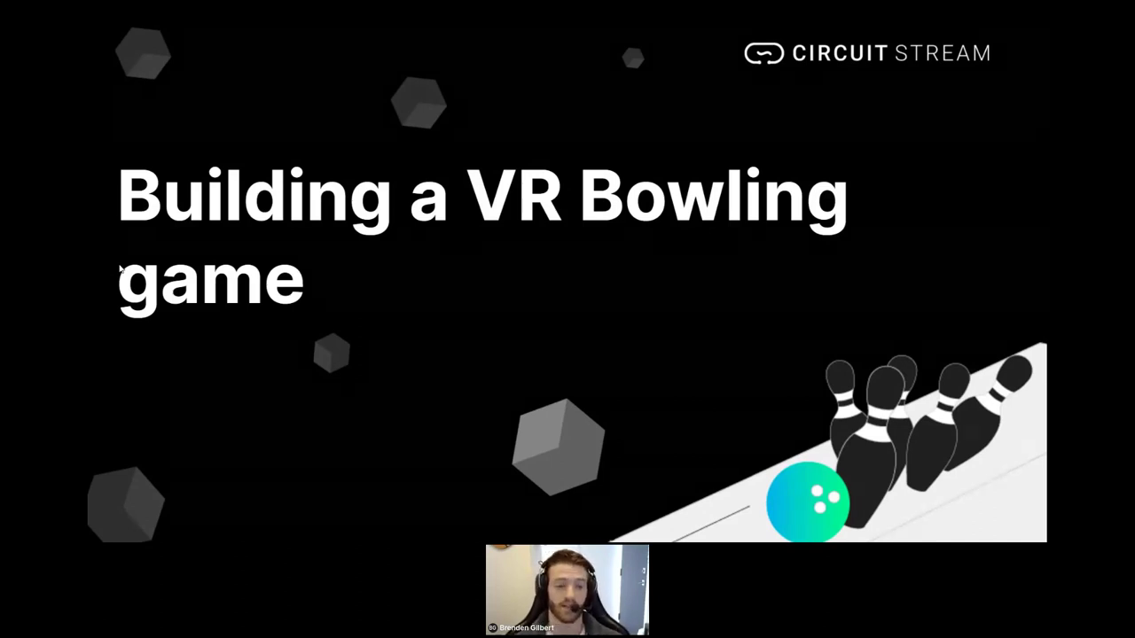
# Step: Advance to the Intro to AR course slide, briefly stepping back once
pyautogui.press('Right')
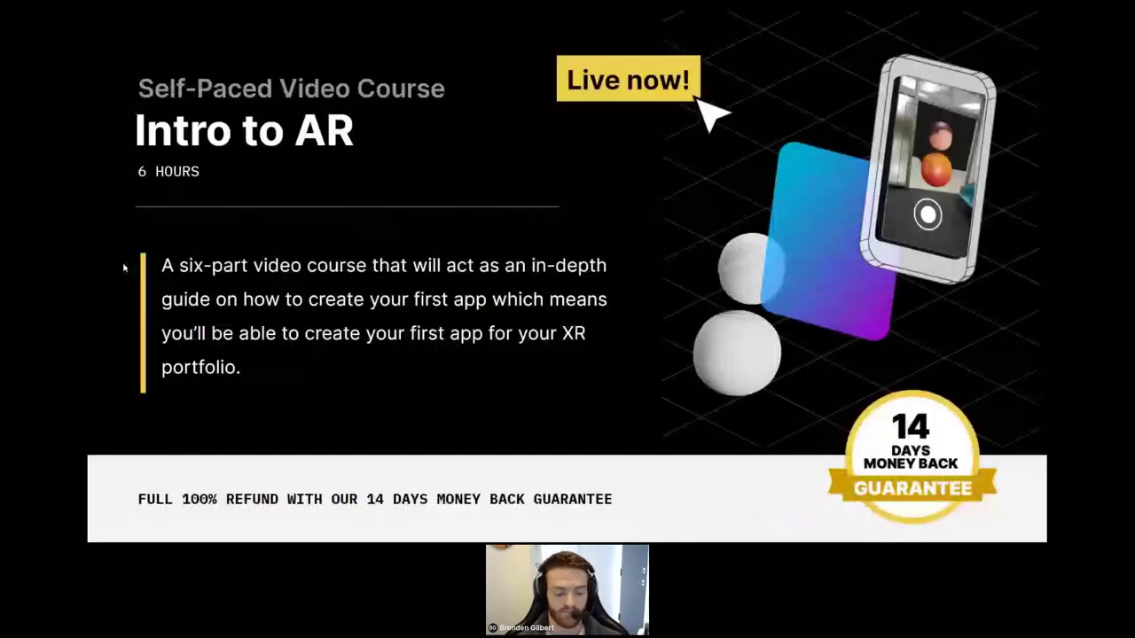
pyautogui.press('Left')
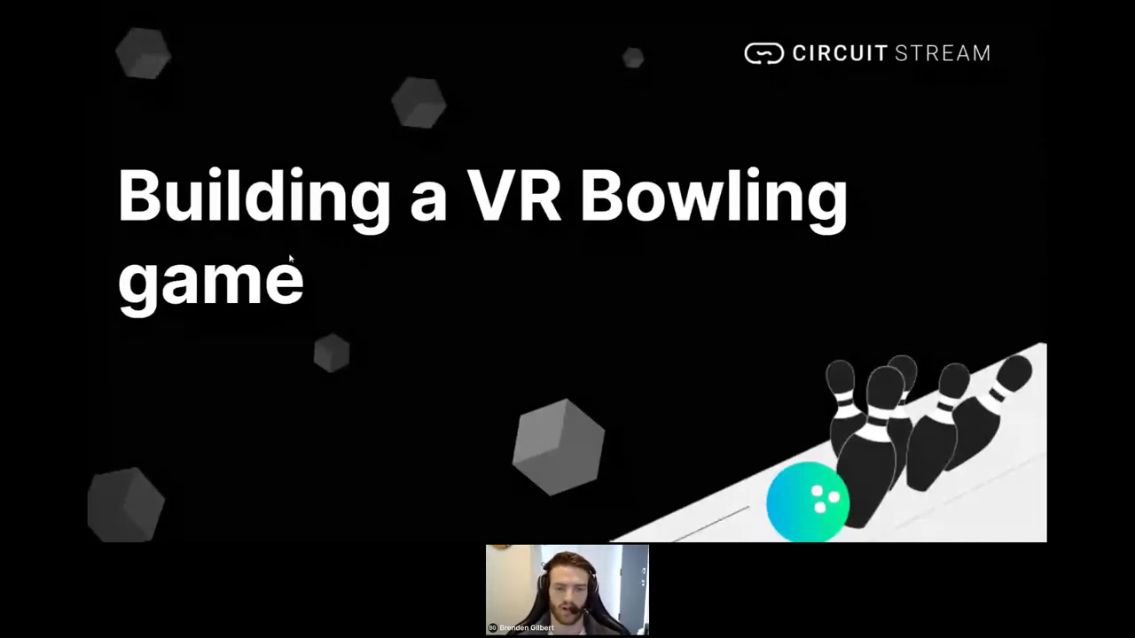
pyautogui.press('Right')
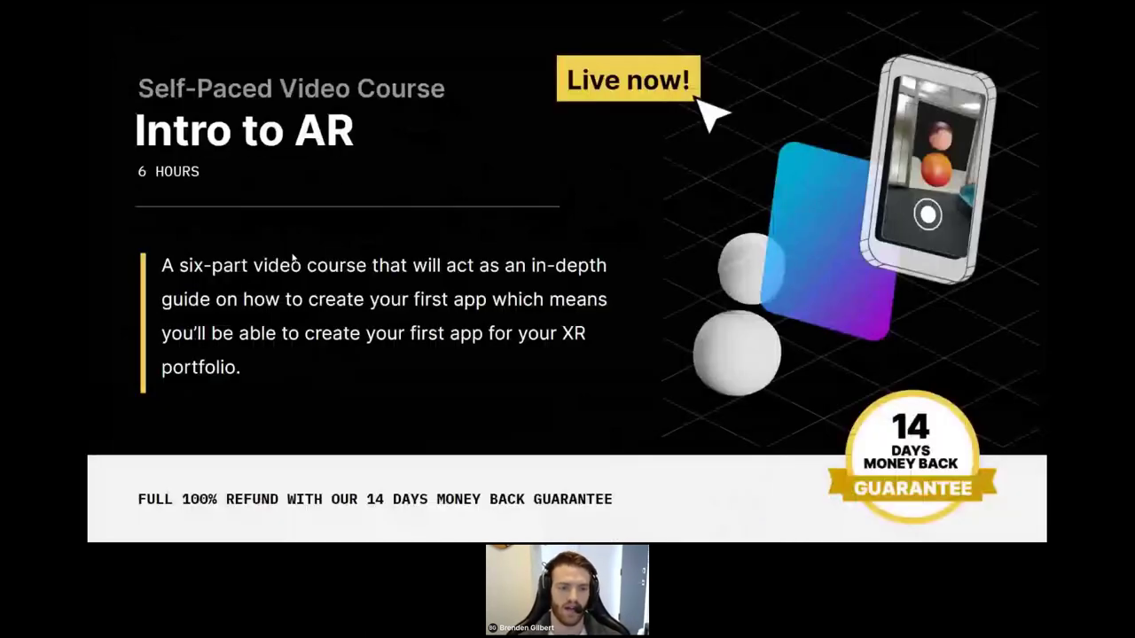